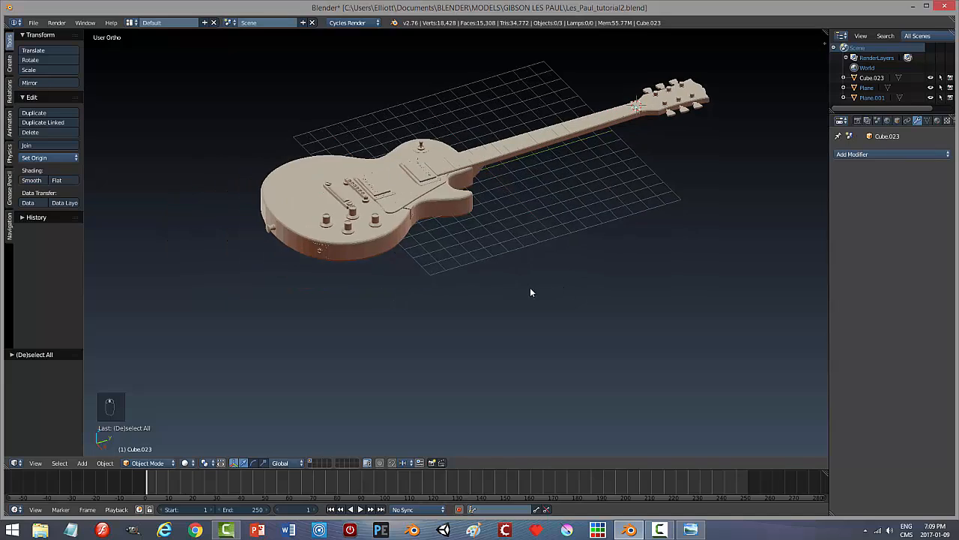
Try the gold, black and dark grey matcaps on the guitar model.
middle_click_drag(570, 260, 537, 261)
scroll(569, 253, "up", 5)
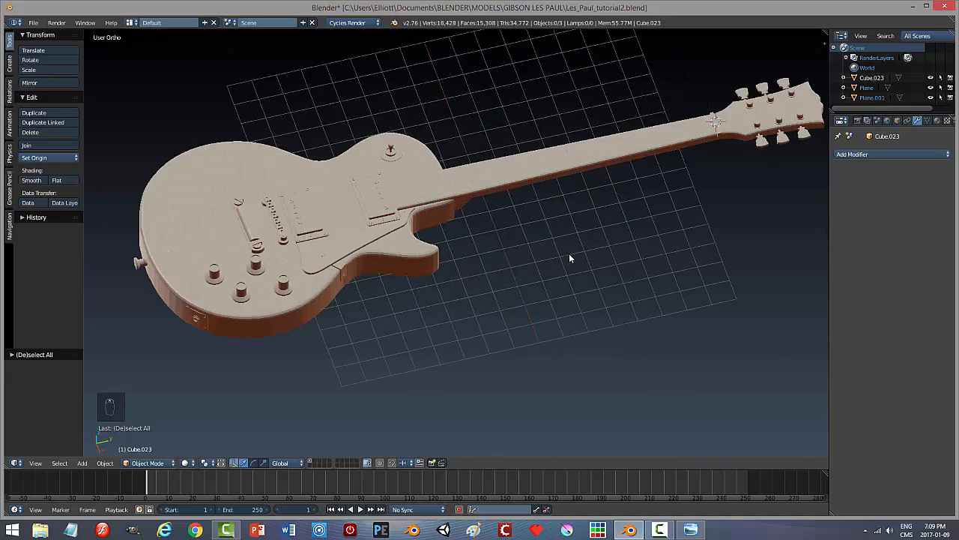
middle_click_drag(554, 290, 766, 263)
key("n")
left_click(772, 375)
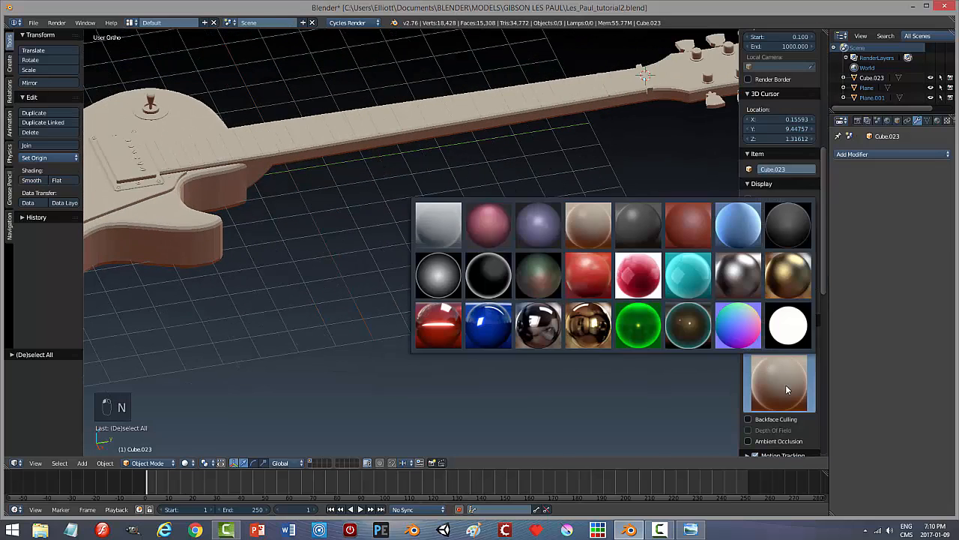
left_click(788, 275)
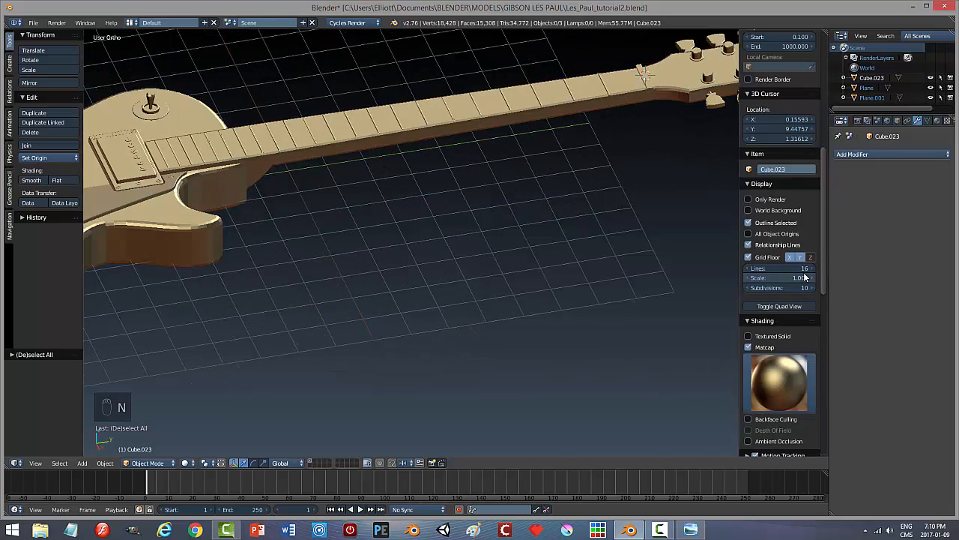
left_click(775, 381)
left_click(785, 237)
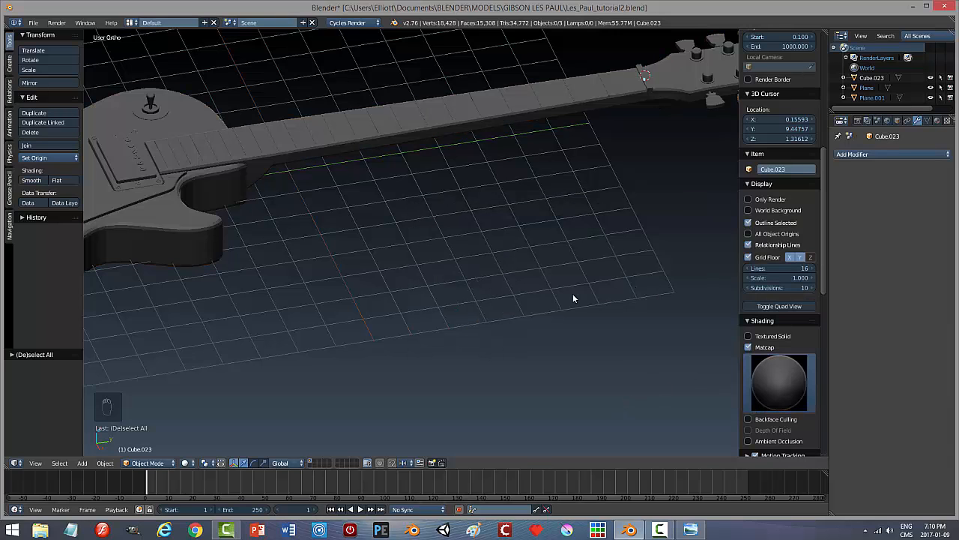
left_click(777, 397)
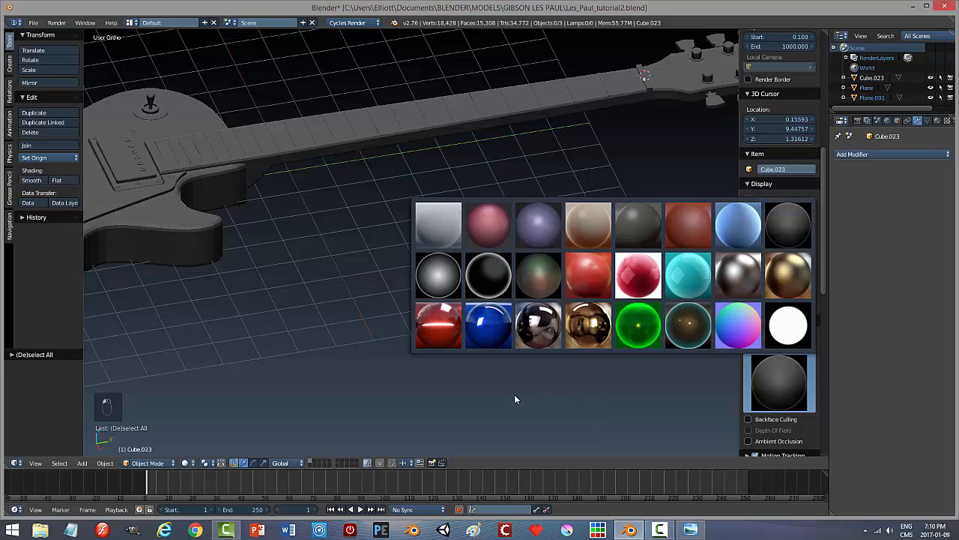
left_click(640, 231)
Set the viewport matcap to the matte red sphere and hide the view properties sidebar.
left_click(788, 380)
left_click(684, 228)
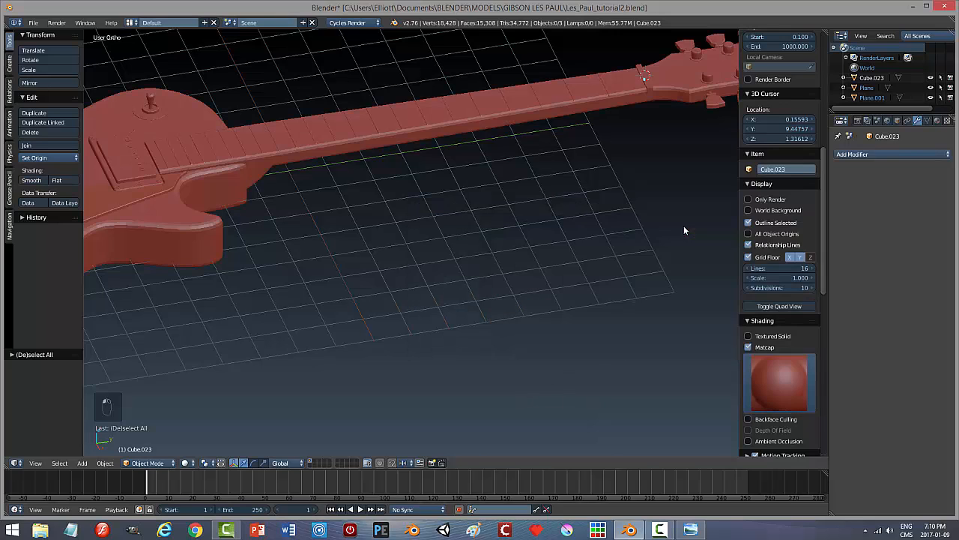
middle_click_drag(512, 294, 521, 312)
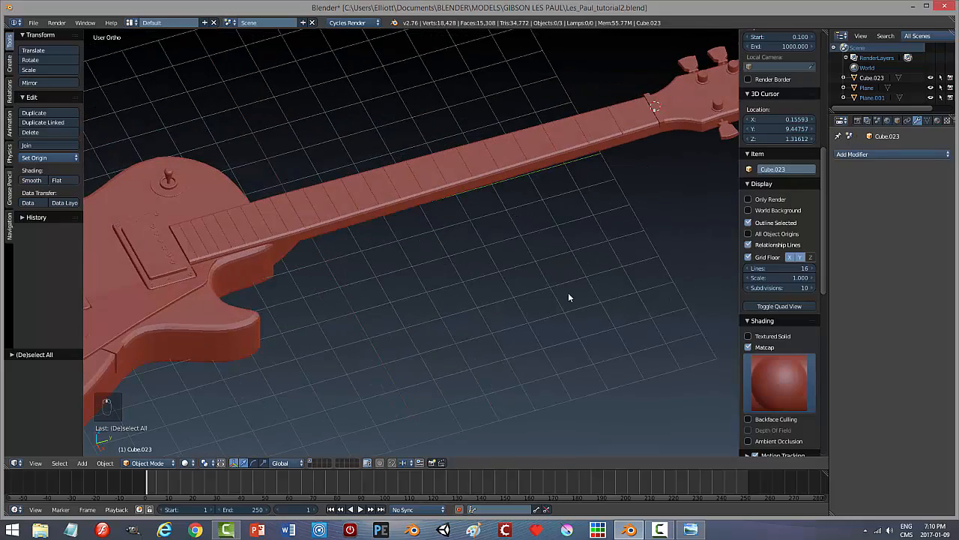
key("n")
Switch to the top orthographic view and show only the empty second layer over the headstock reference image.
mouse_move(432, 307)
middle_mouse_down()
mouse_move(480, 298)
mouse_move(492, 273)
mouse_move(445, 298)
middle_mouse_up()
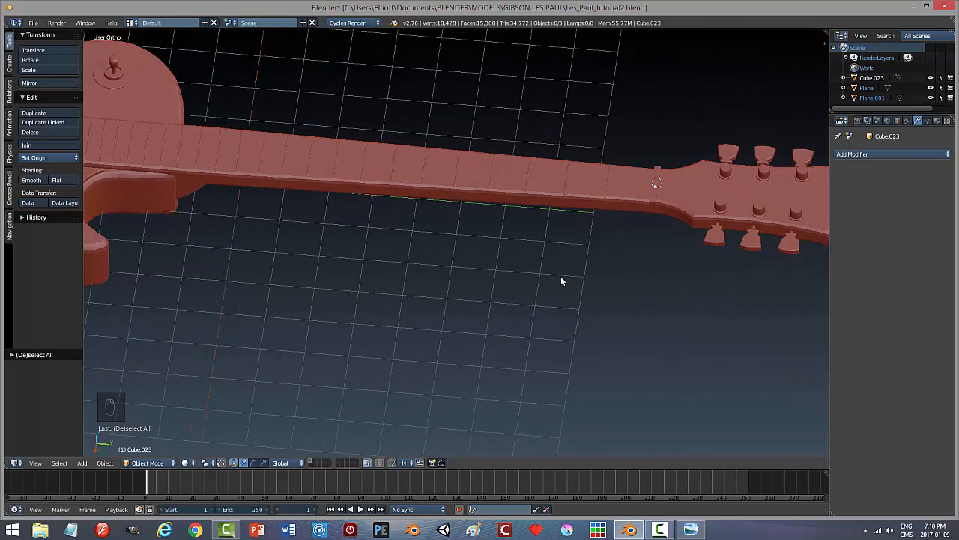
middle_click_drag(561, 278, 575, 218)
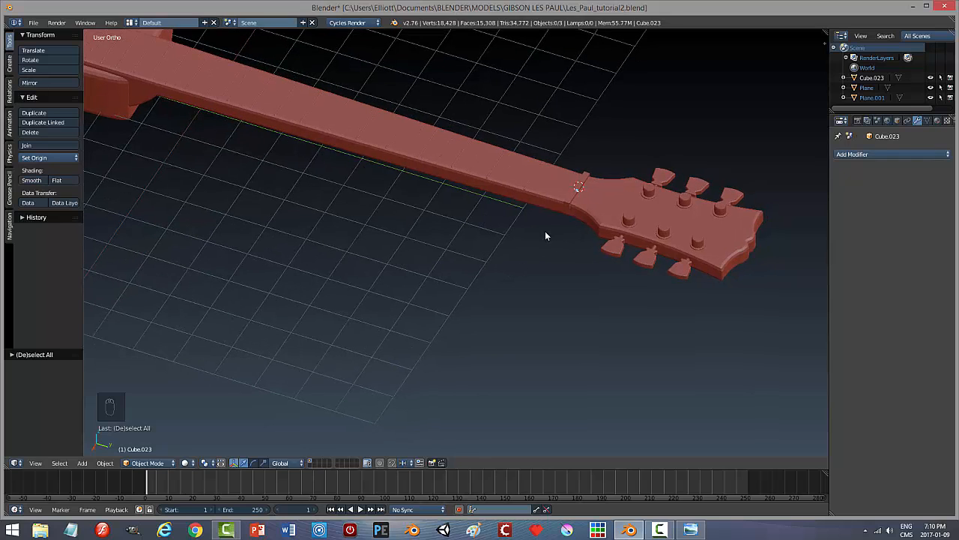
key("KP_7")
scroll(674, 178, "down", 5)
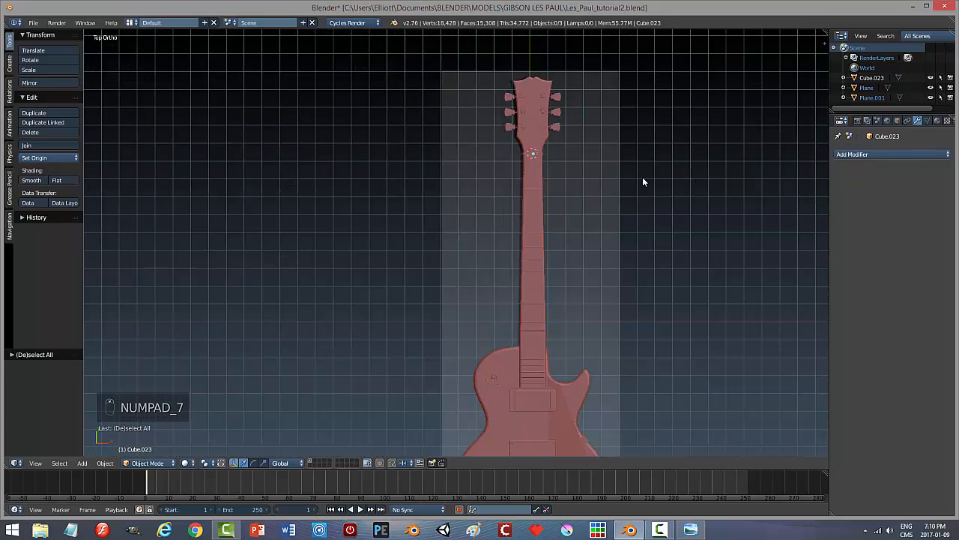
scroll(546, 204, "up", 3)
scroll(558, 260, "up", 1)
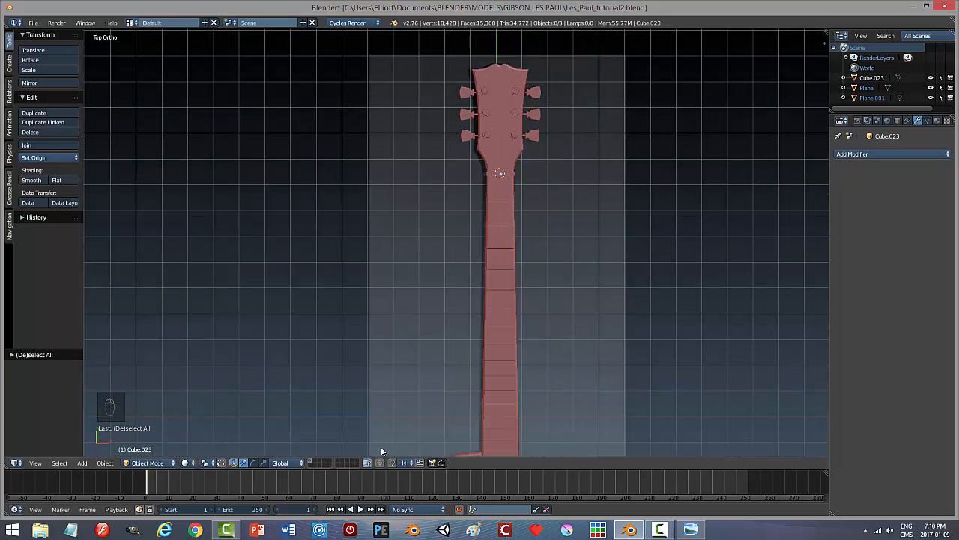
left_click(319, 462)
scroll(544, 273, "up", 3)
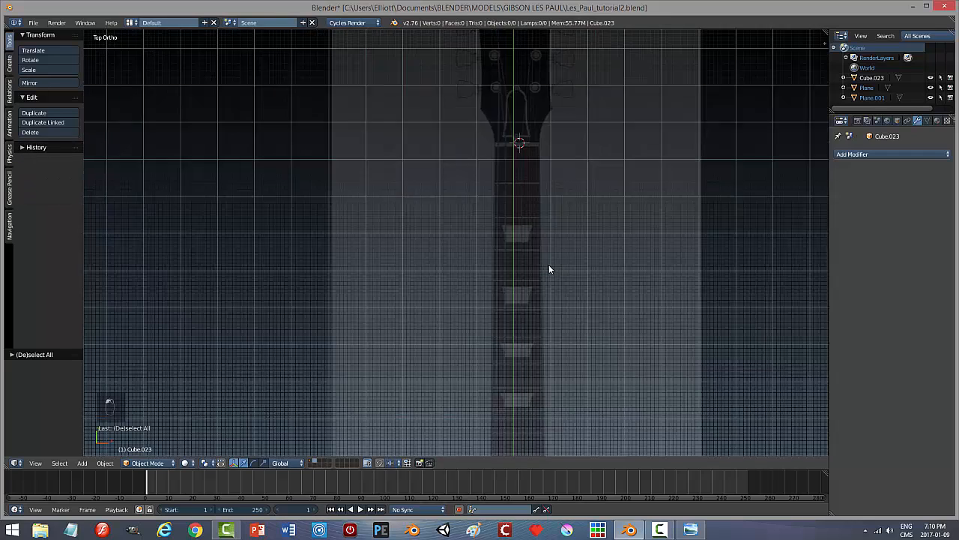
scroll(501, 370, "down", 1)
scroll(501, 367, "up", 5)
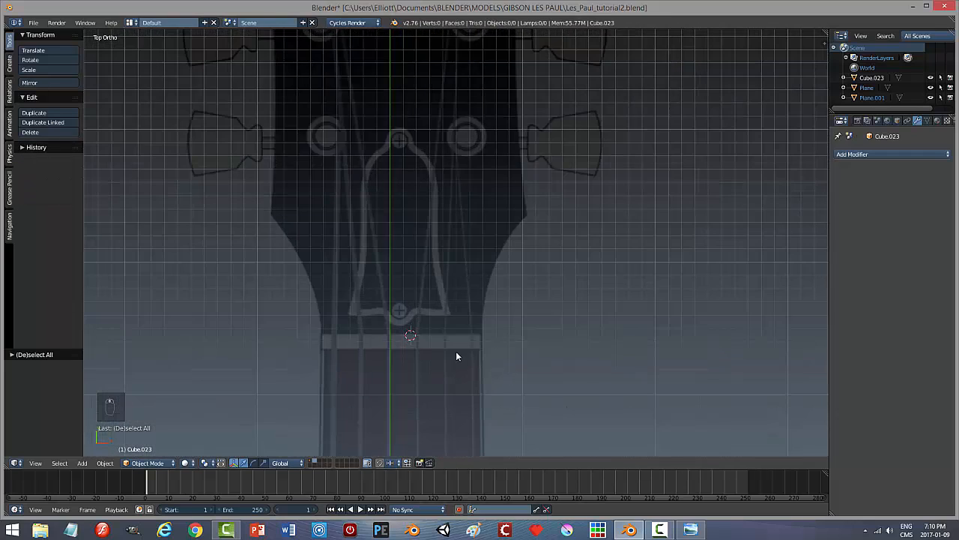
Compare the modelled headstock on the first layer with the reference image, returning to the second layer at the truss rod cover.
left_click(310, 460)
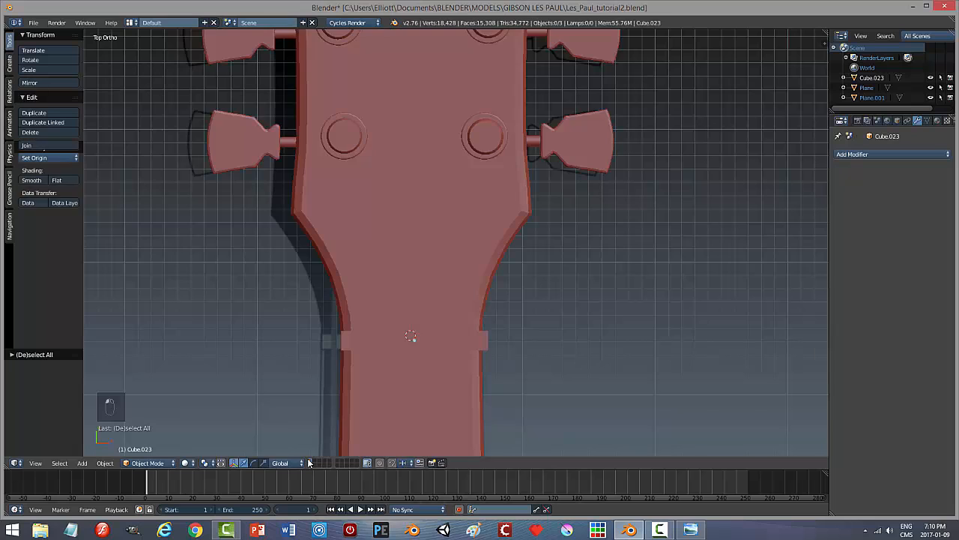
left_click(313, 462)
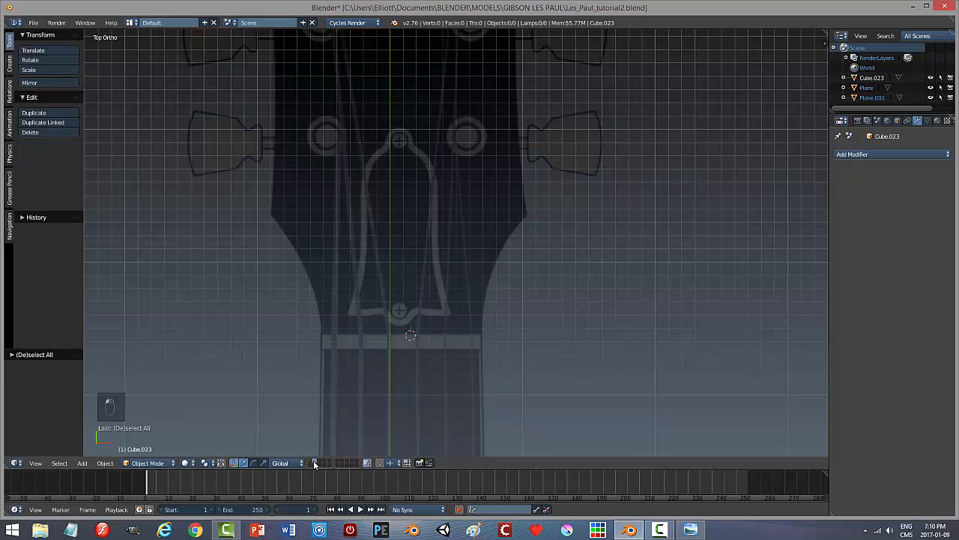
scroll(450, 359, "up", 3)
scroll(527, 363, "up", 1)
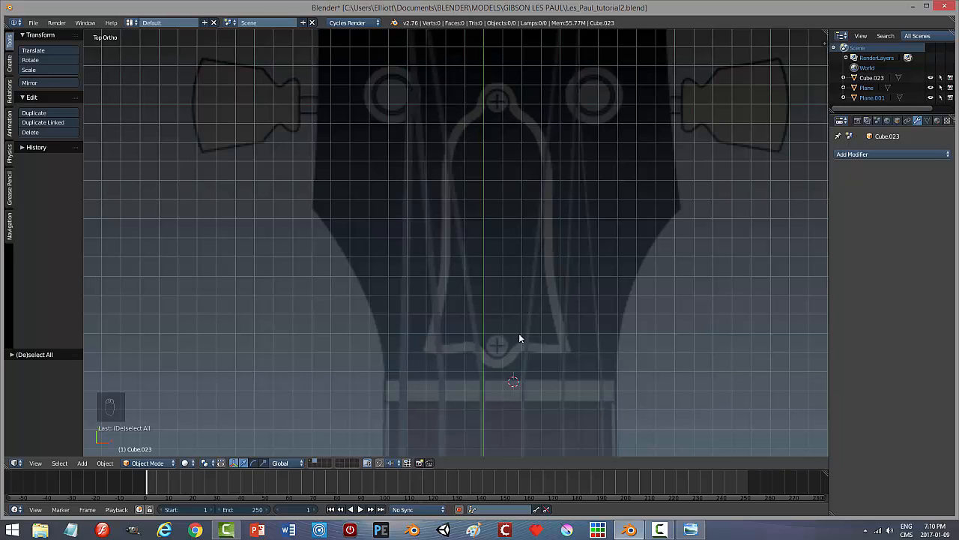
Add a plane mesh and move it along the Y axis over the truss rod cover in the reference image.
key("shift+s")
left_click(501, 230)
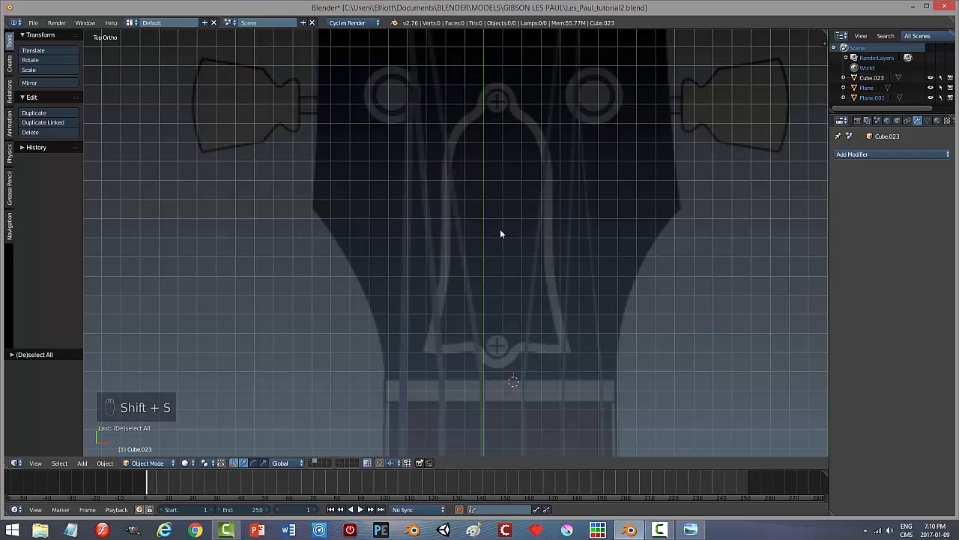
key("shift+a")
mouse_move(500, 228)
left_click(530, 229)
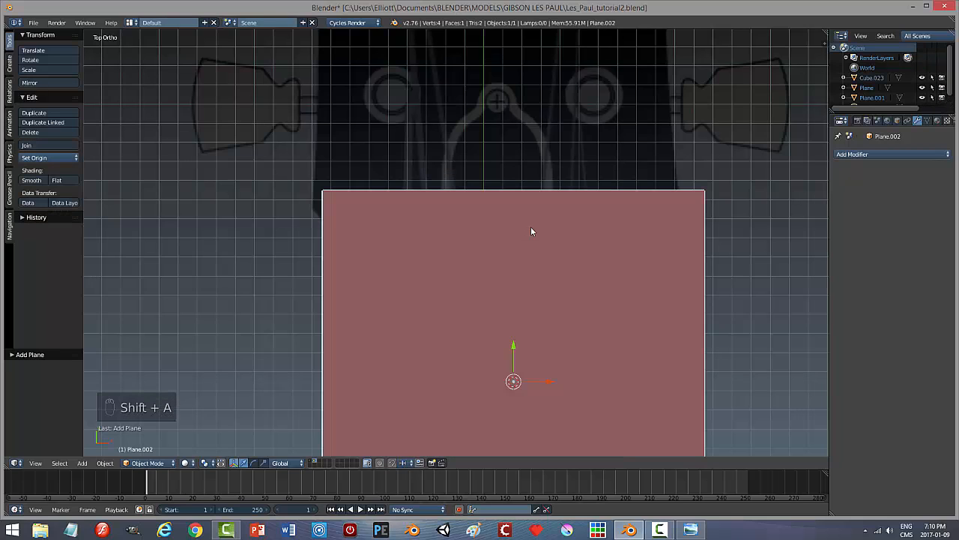
scroll(544, 231, "down", 1)
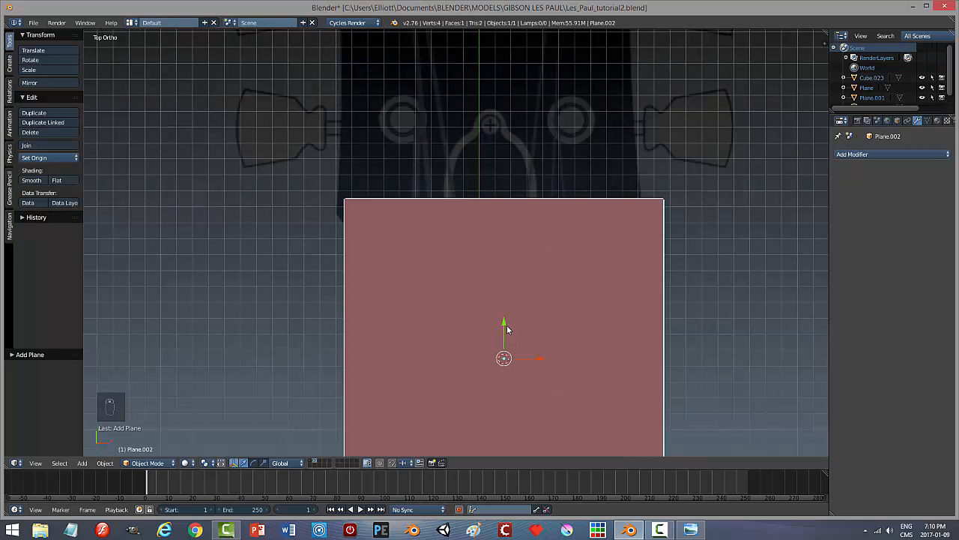
key("g")
key("y")
left_click(498, 234)
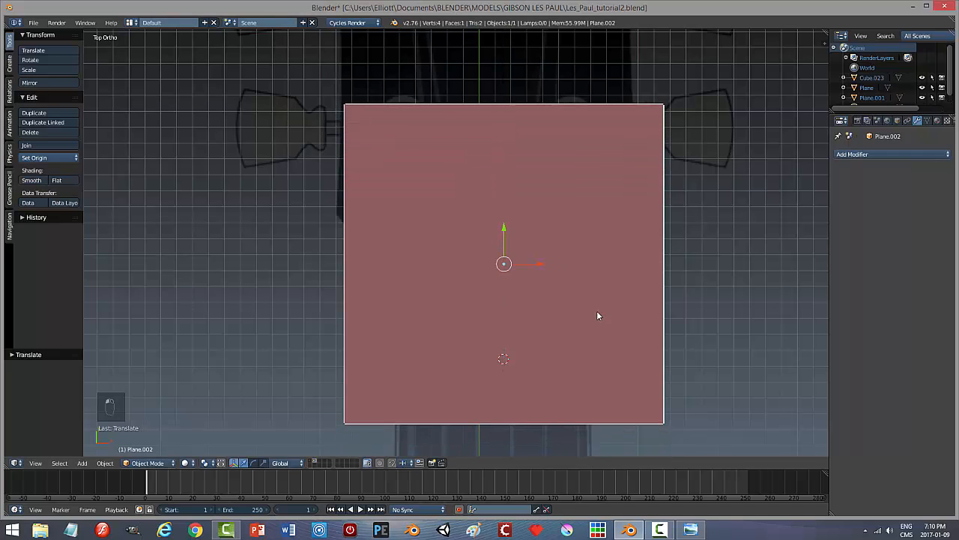
Put the plane into Edit Mode with vertex selection and switch the viewport to wireframe shading.
key("Tab")
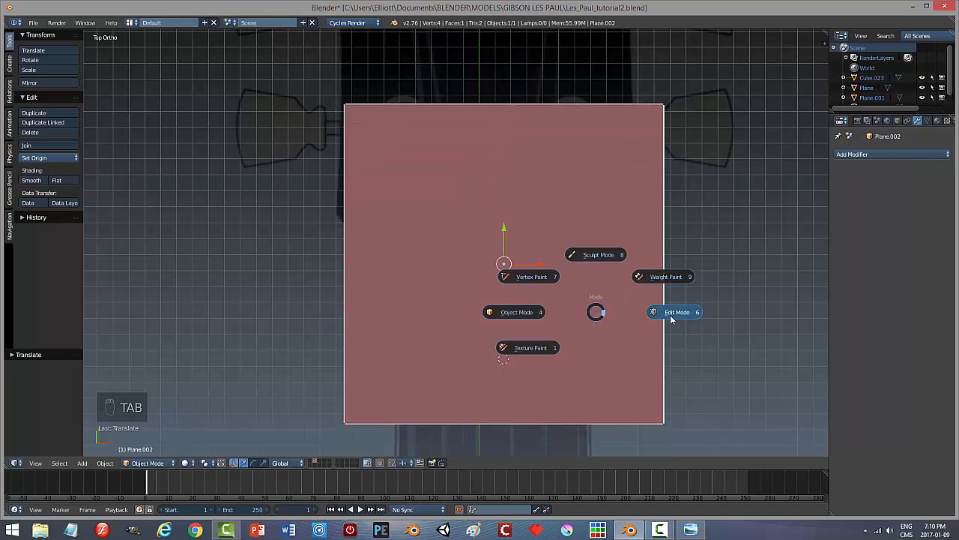
left_click(675, 315)
key("ctrl+Tab")
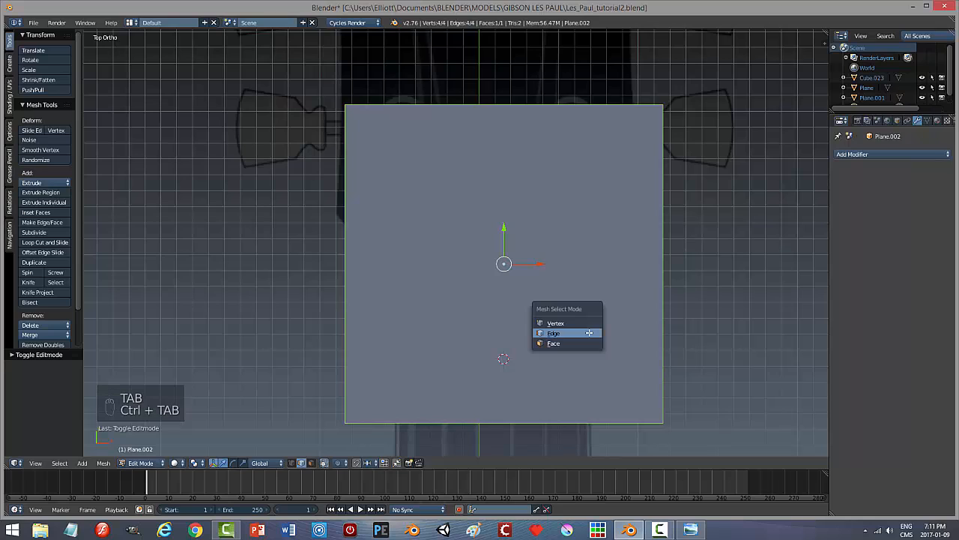
left_click(574, 321)
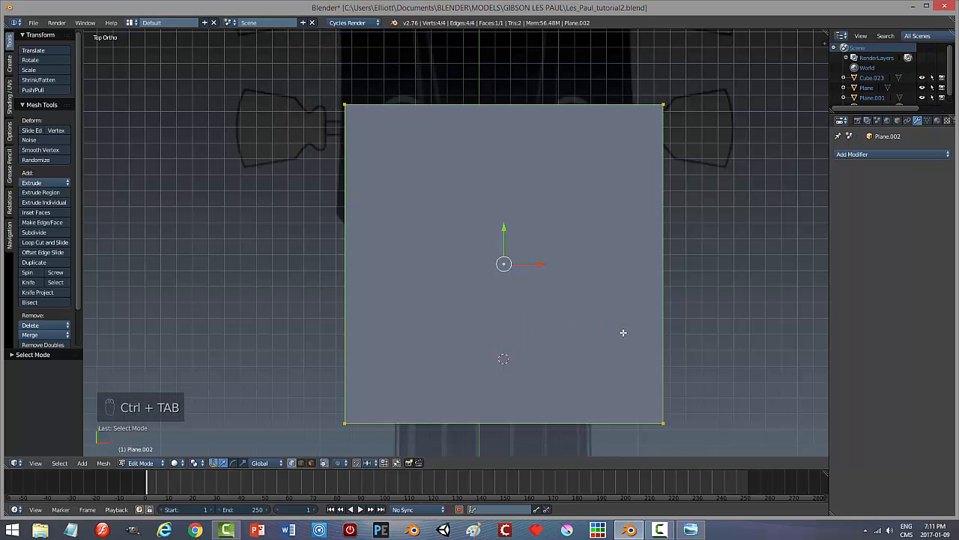
key("z")
left_click(633, 351)
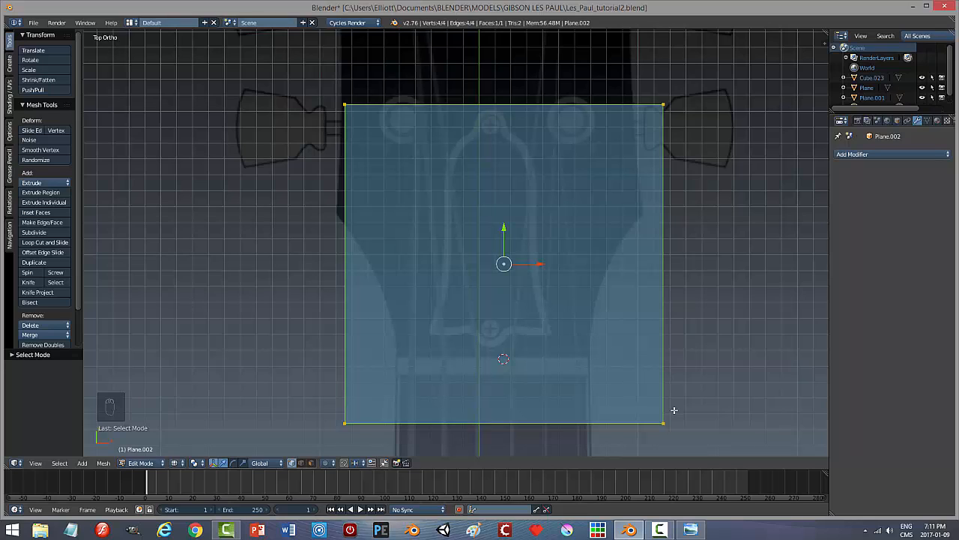
Delete the plane's two right-hand vertices, leaving only its left edge.
key("a")
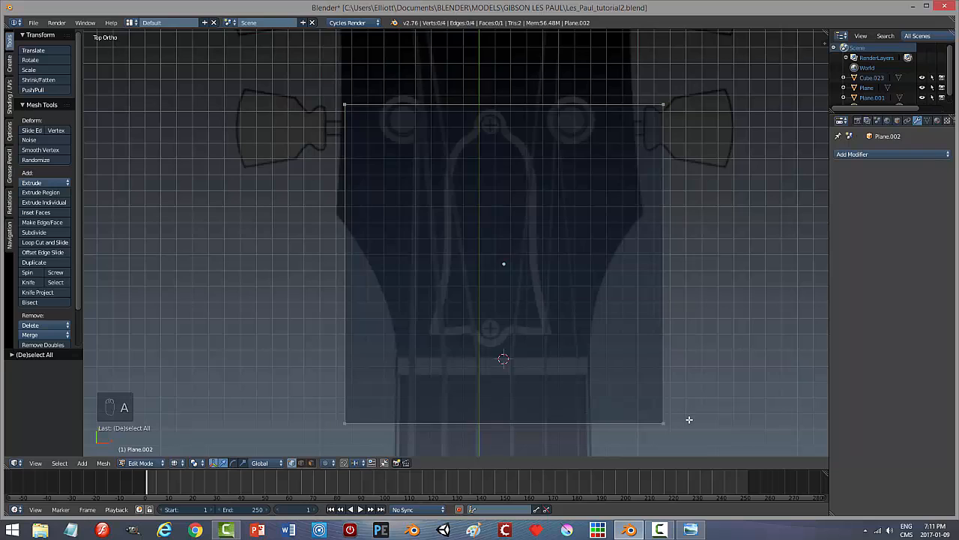
key("b")
left_click_drag(690, 445, 609, 75)
key("x")
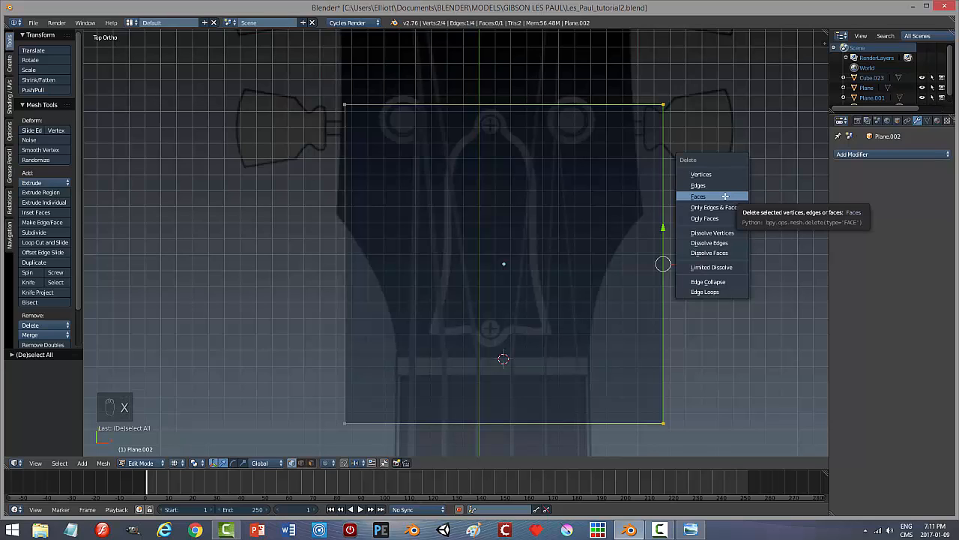
left_click(705, 175)
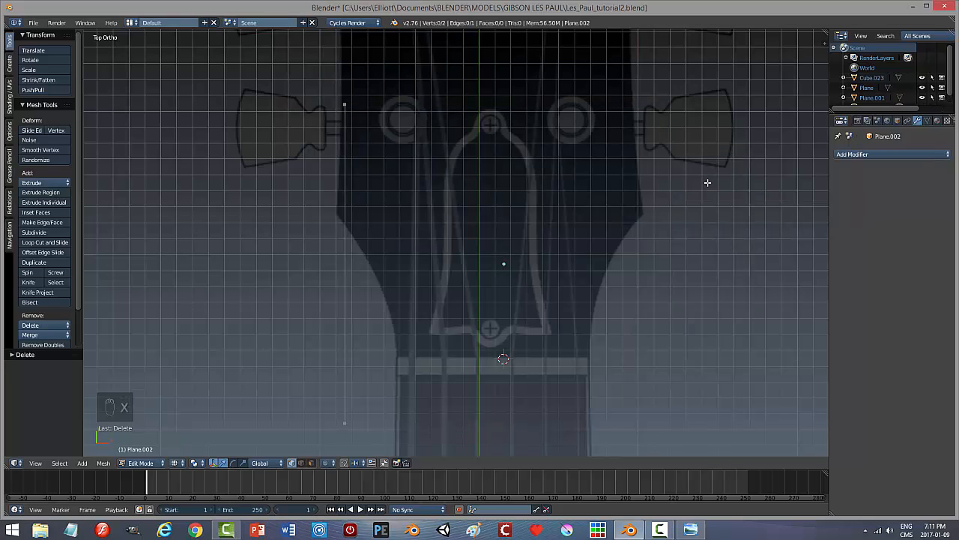
Shorten the remaining edge from its upper vertex and move it to the lower-left corner of the truss rod cover outline.
right_click(345, 105)
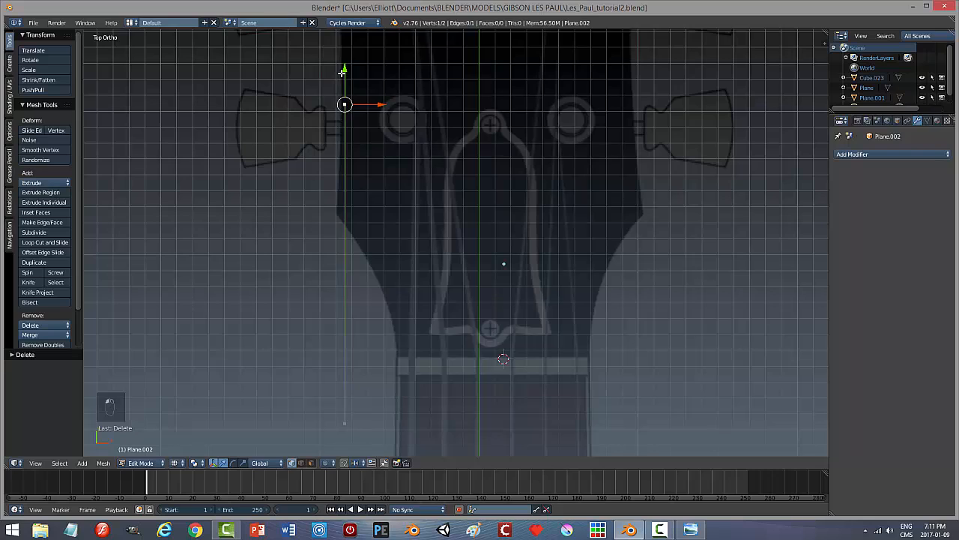
left_click_drag(342, 72, 354, 314)
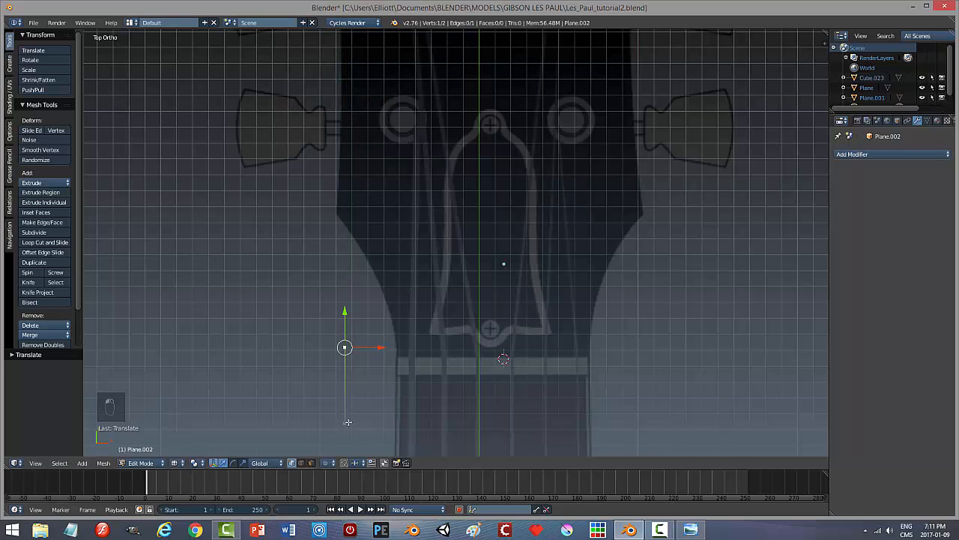
right_click(347, 422, "shift")
left_click_drag(362, 388, 495, 357)
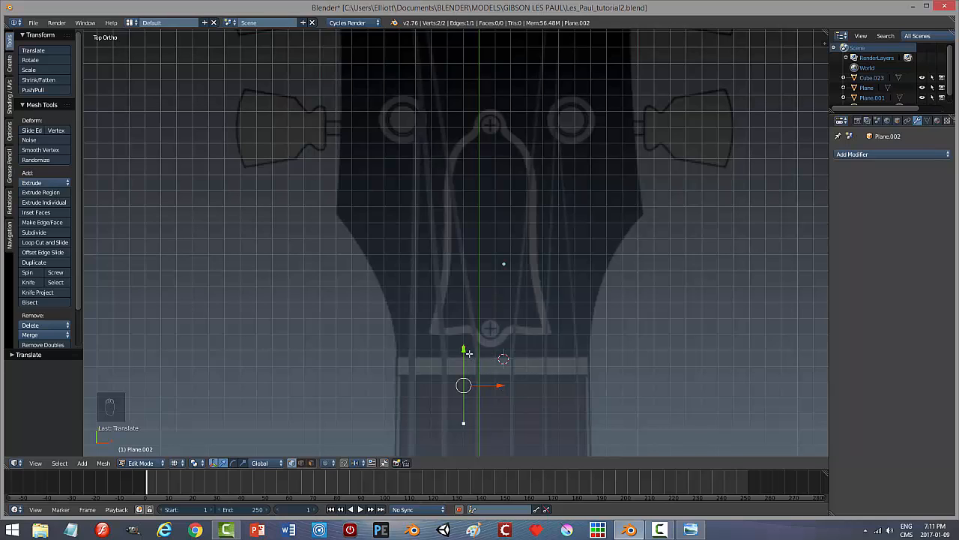
key("g")
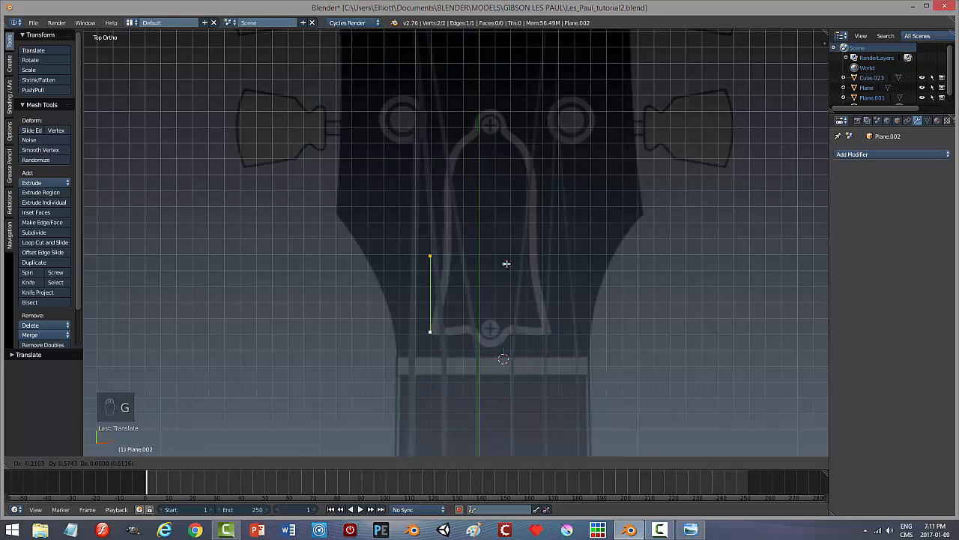
left_click(506, 264)
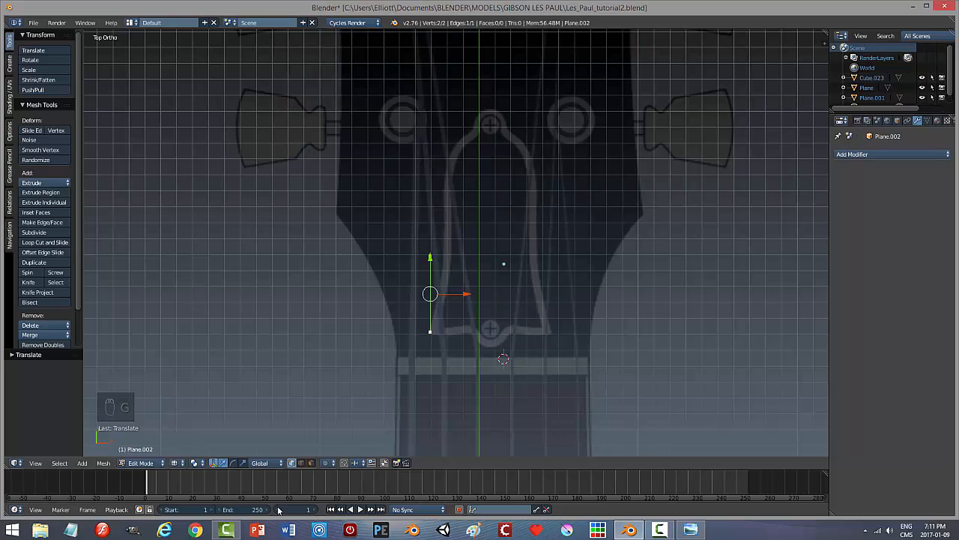
Turn off the 3D manipulator and move the edge's upper vertex down onto the cover's left outline, just above the corner.
left_click(213, 462)
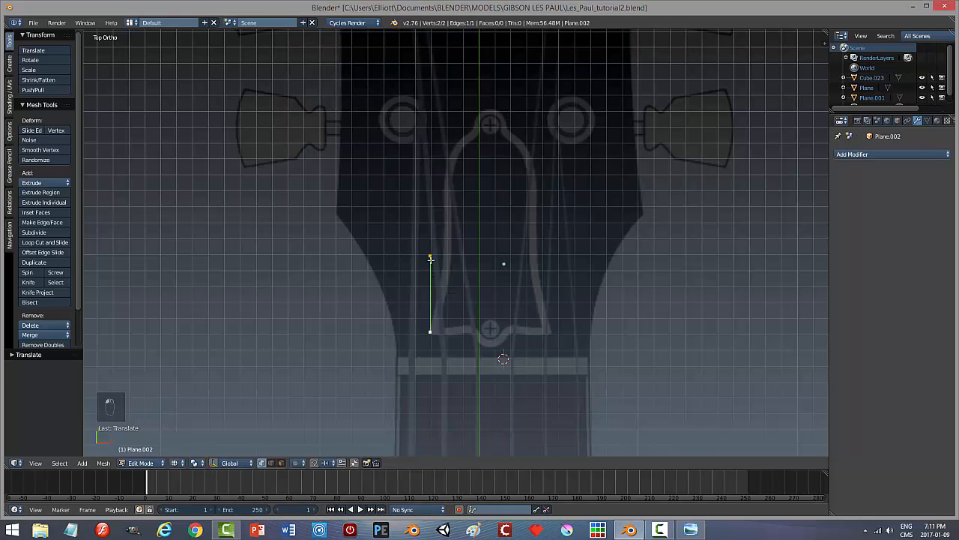
right_click(430, 259)
key("g")
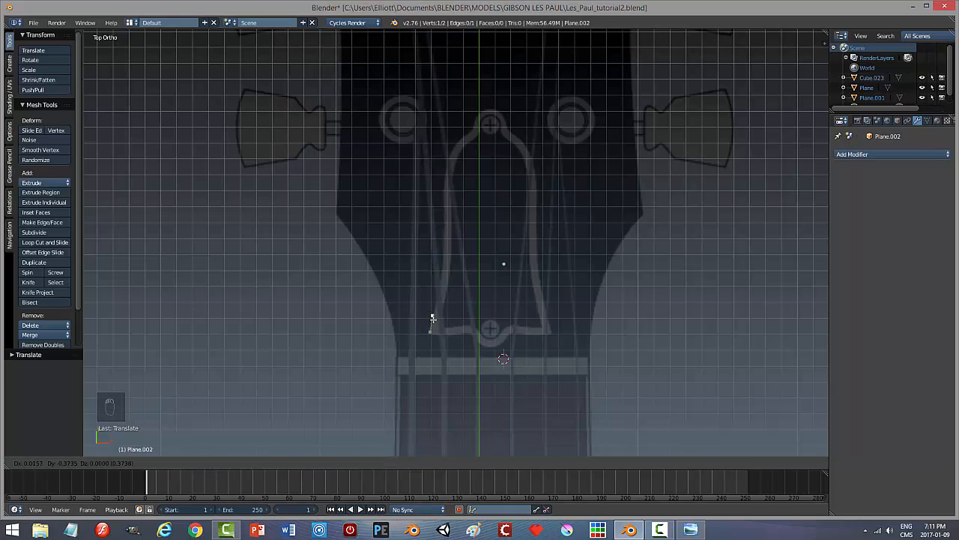
left_click(432, 319)
scroll(490, 322, "up", 5)
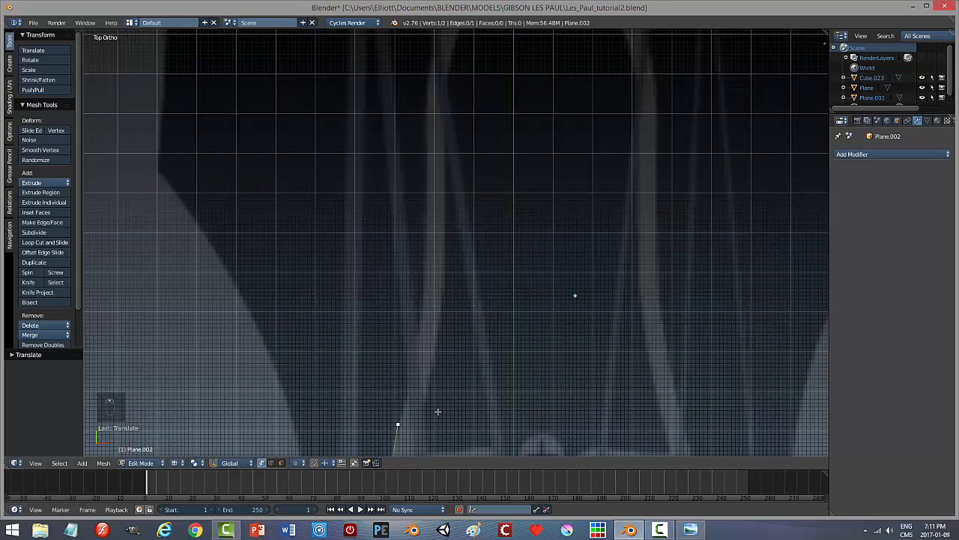
Nudge the edge's upper vertex down along the cover outline and extrude three more vertices from it up the flared lower-left side.
scroll(438, 412, "down", 2)
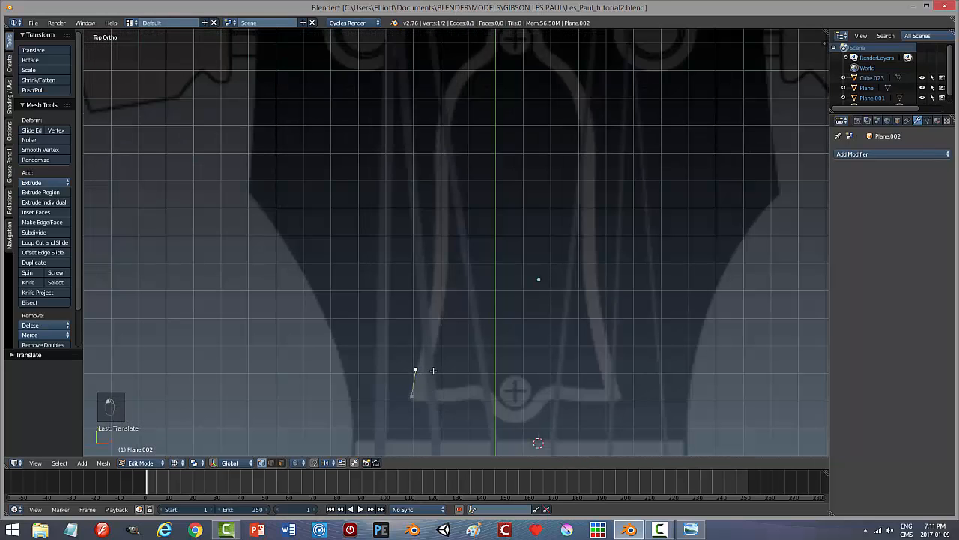
key("g")
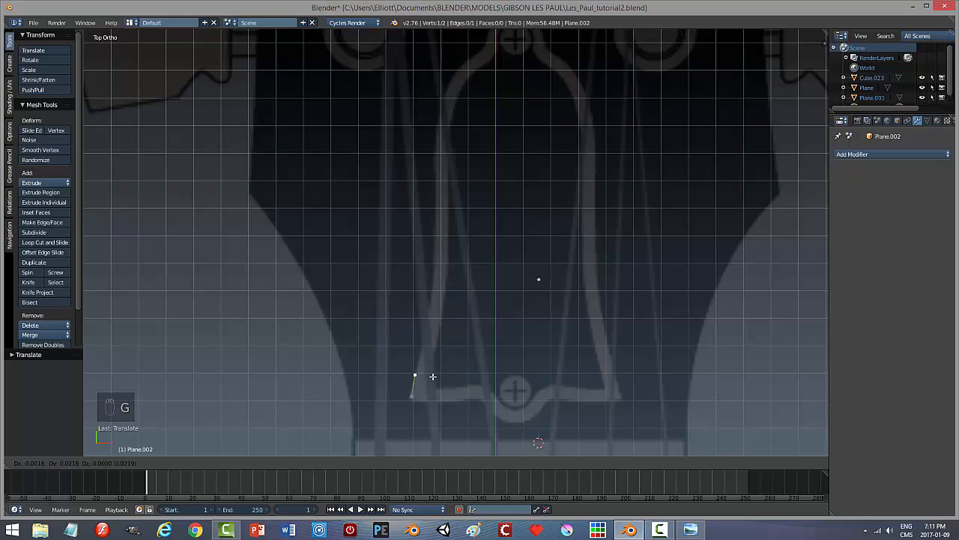
left_click(433, 377)
key("e")
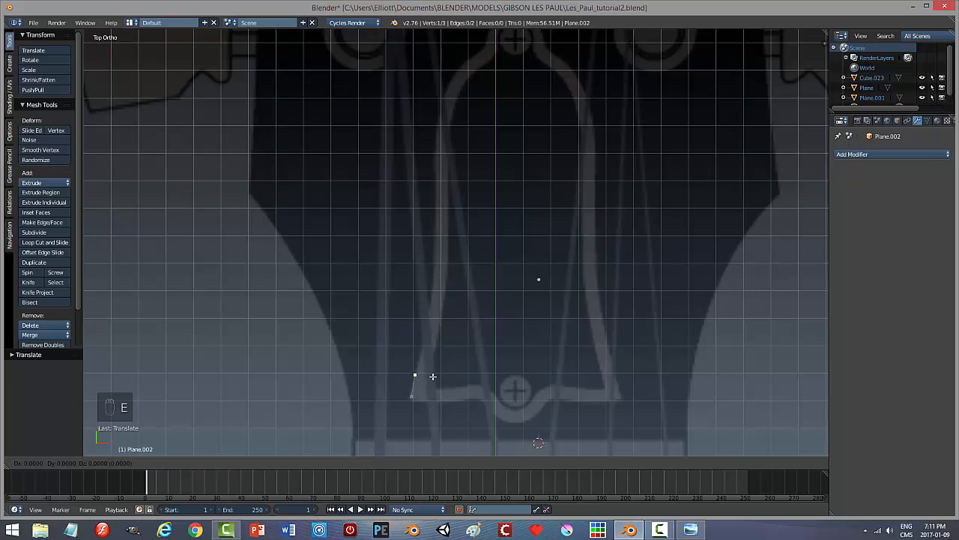
right_click(440, 354)
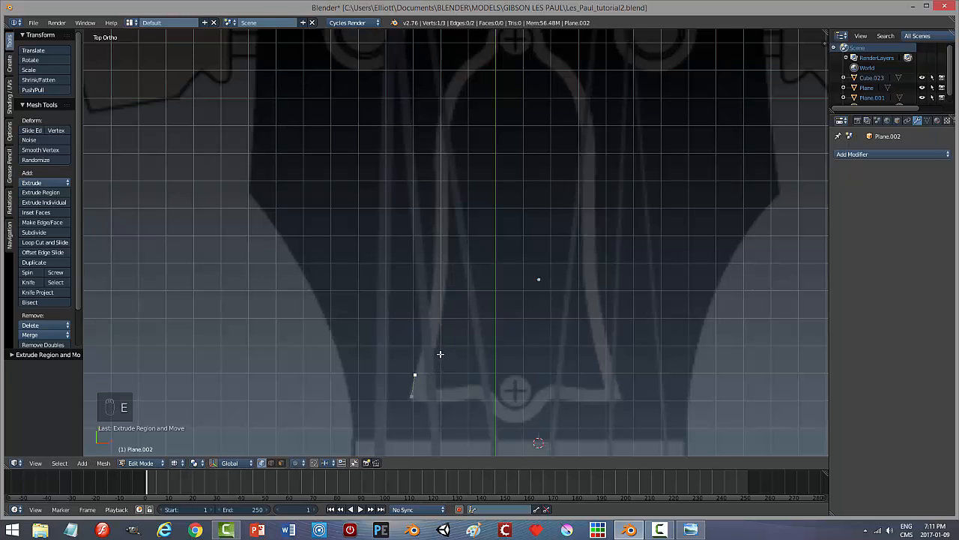
key("g")
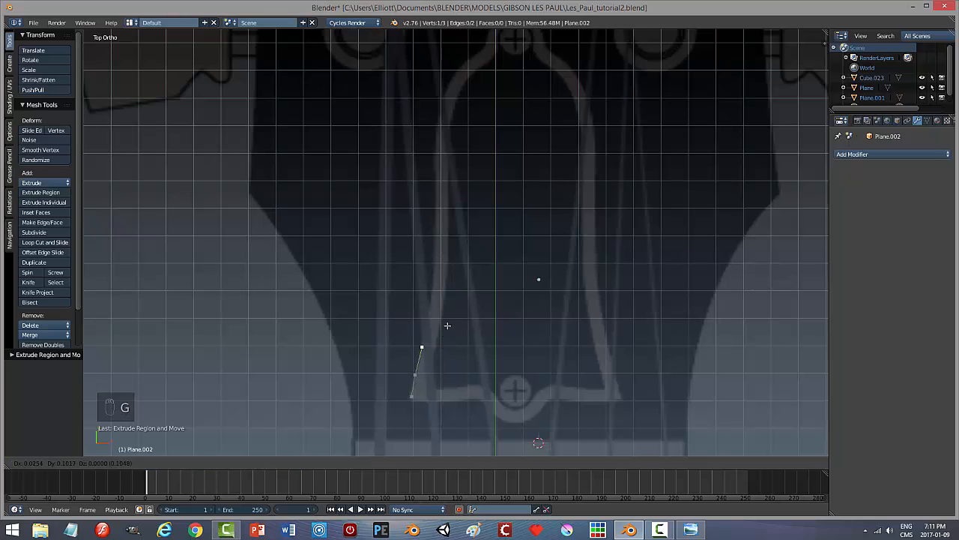
left_click(448, 324)
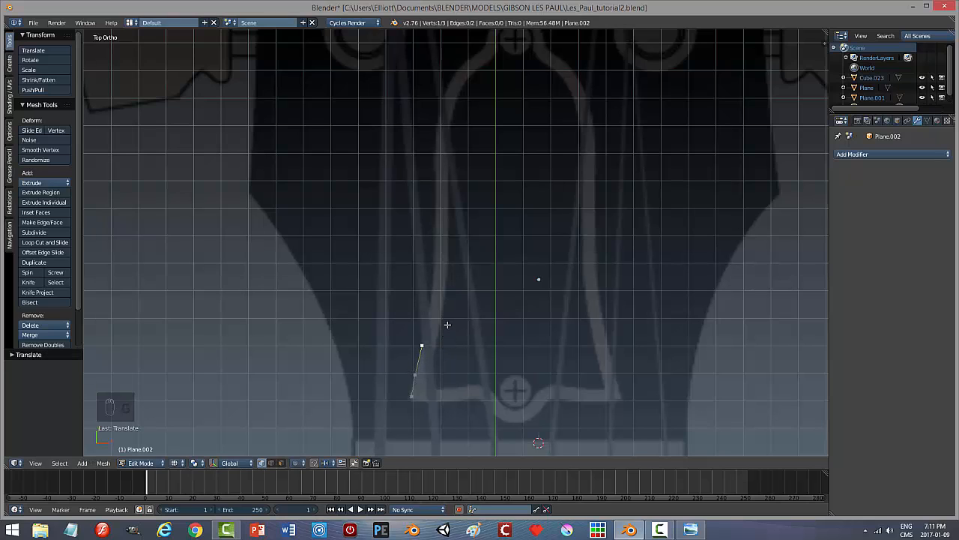
key("e")
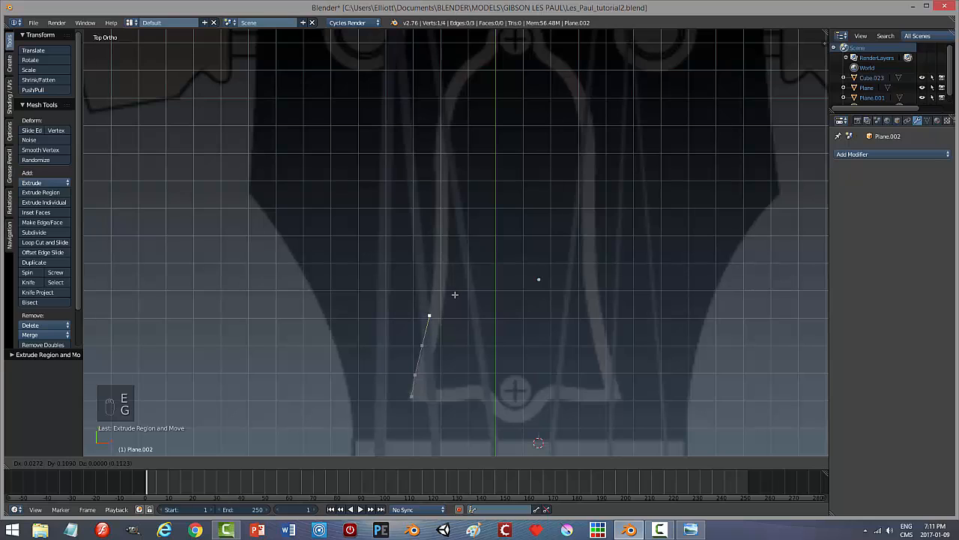
left_click(454, 297)
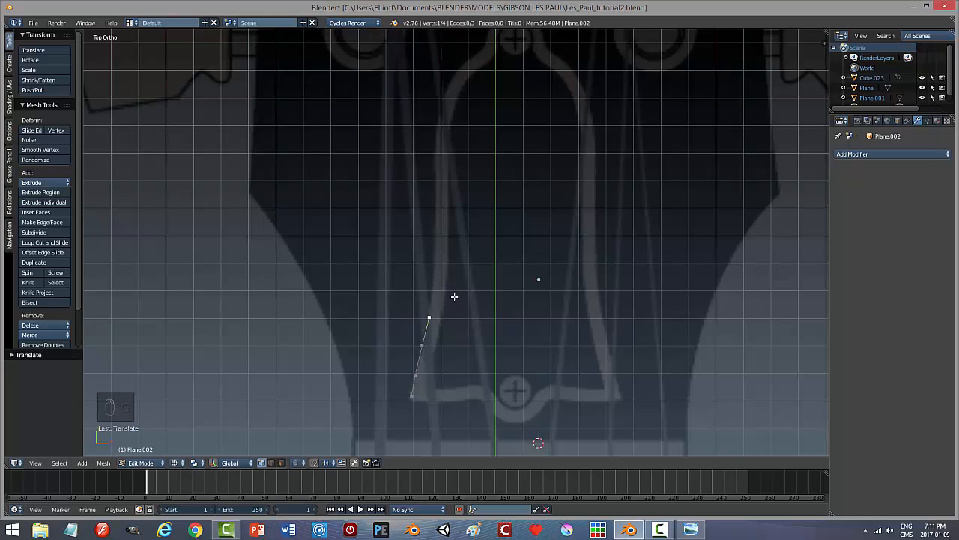
key("e")
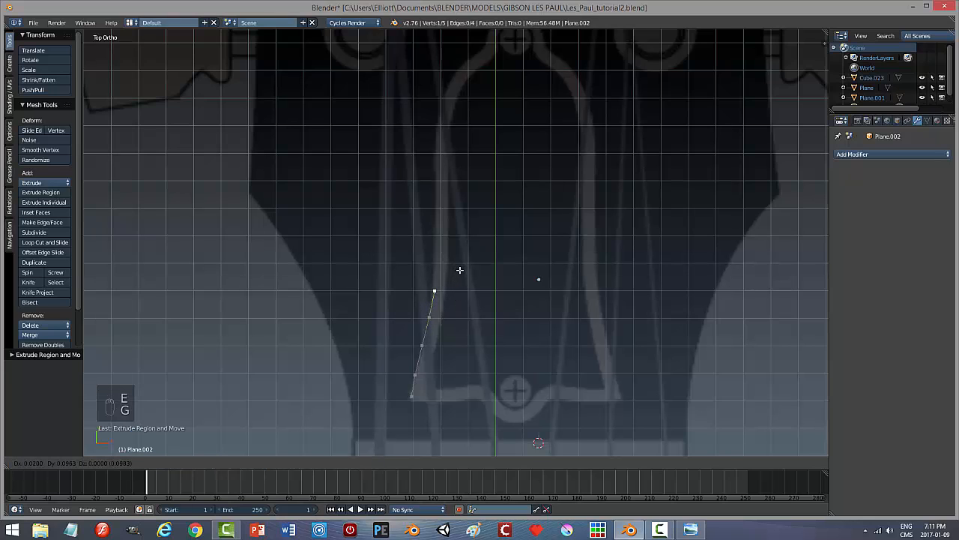
left_click(459, 270)
Extrude six more vertices up the nearly straight left side of the truss rod cover outline, stopping just below the shoulder curve.
middle_click_drag(479, 266, 484, 330, "shift")
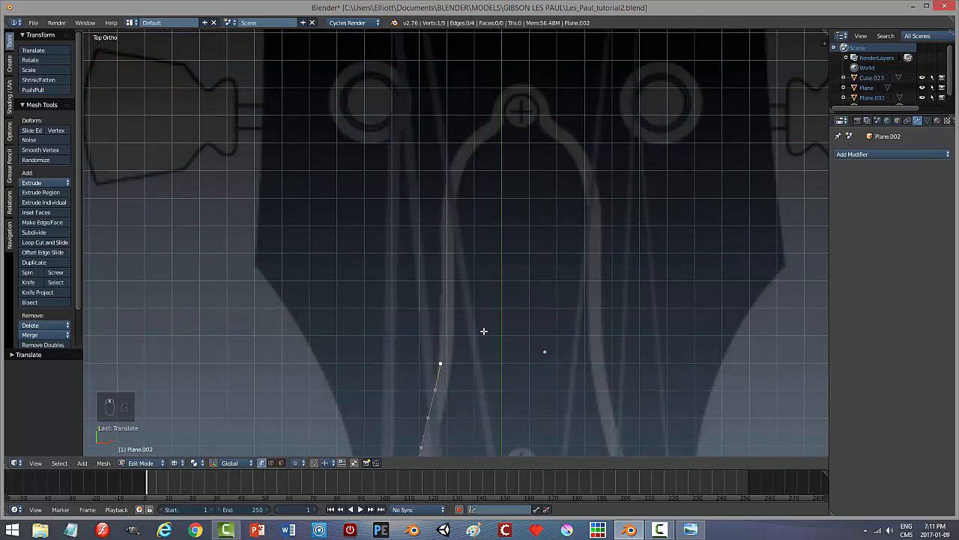
key("e")
key("g")
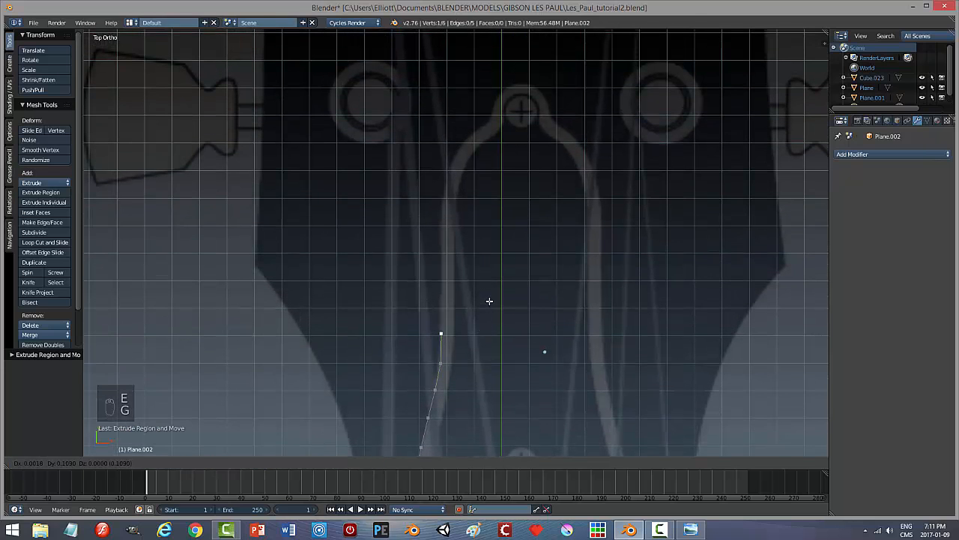
left_click(495, 302)
key("e")
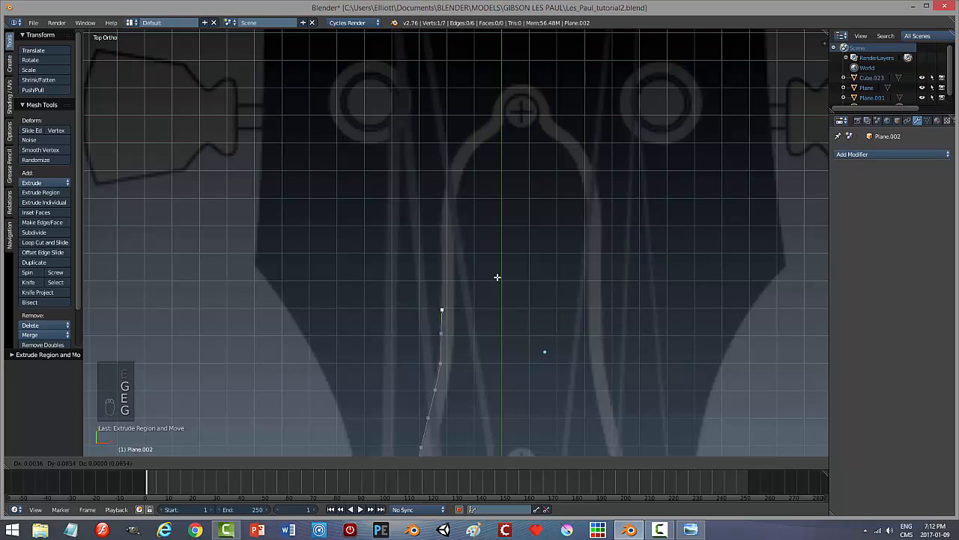
left_click(496, 274)
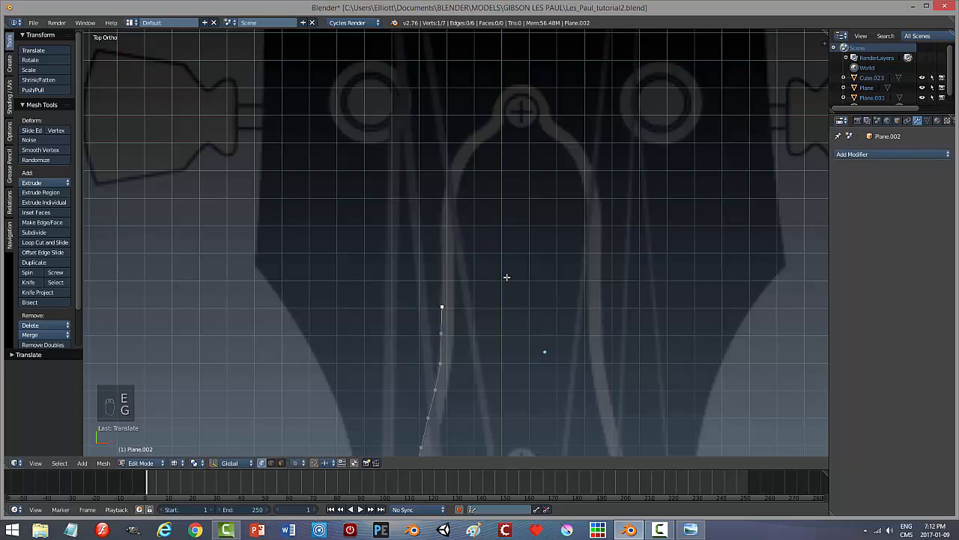
key("e")
left_click(507, 247)
key("e")
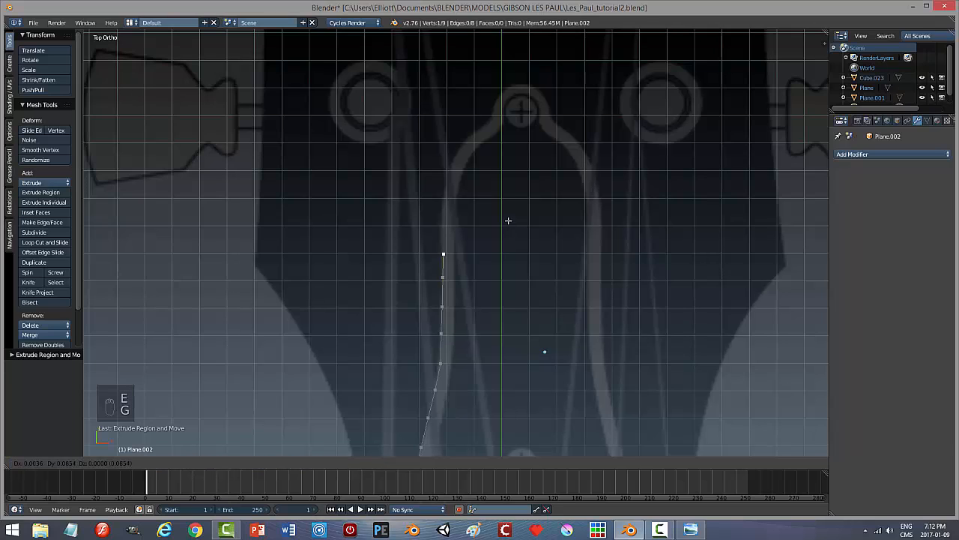
left_click(508, 218)
key("e")
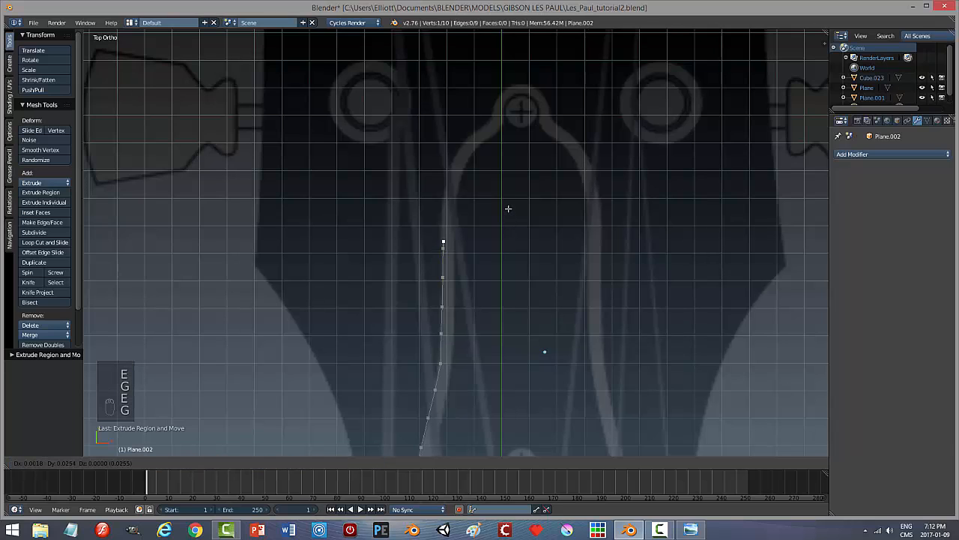
left_click(507, 197)
key("e")
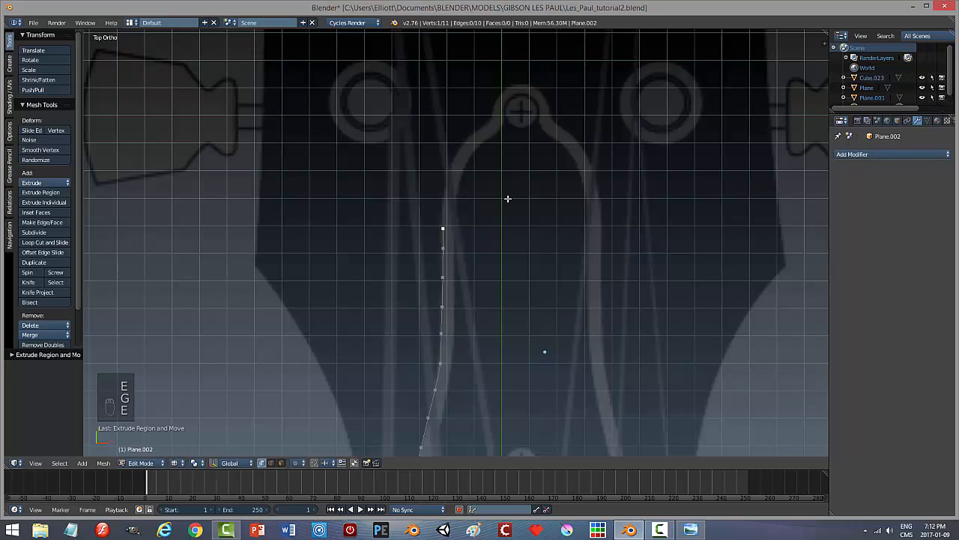
left_click(508, 175)
Extrude three closely spaced vertices along the start of the cover's upper-left shoulder, following its inward bend.
key("e")
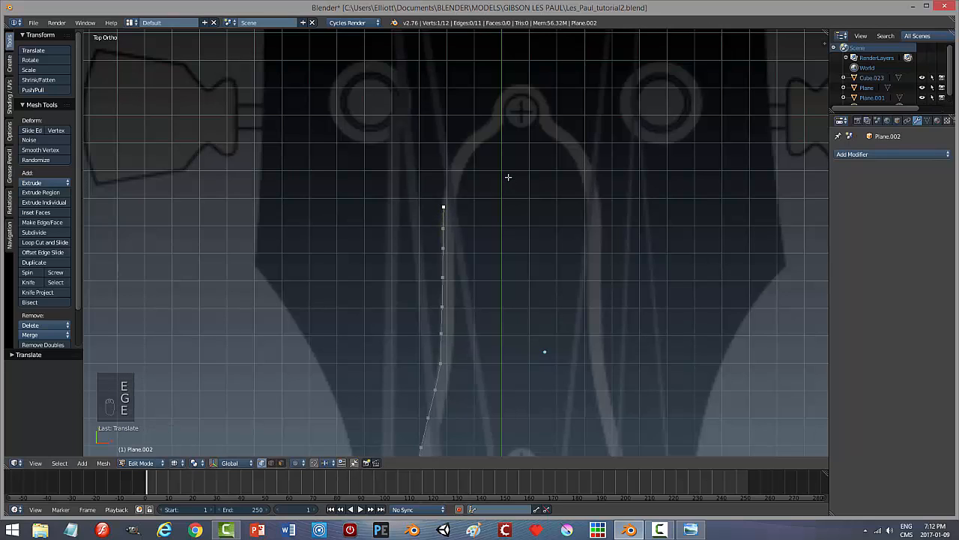
left_click(507, 174)
key("g")
left_click(510, 160)
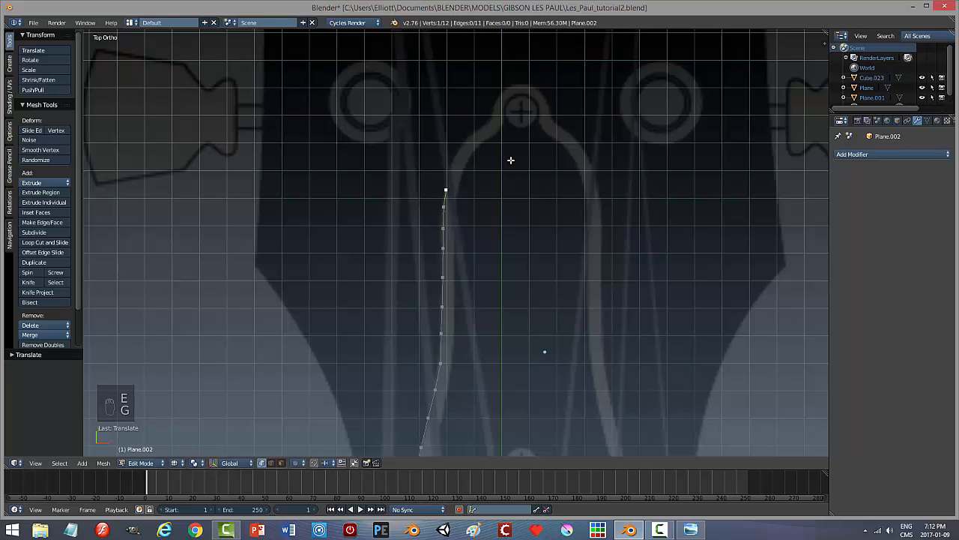
key("e")
left_click(514, 141)
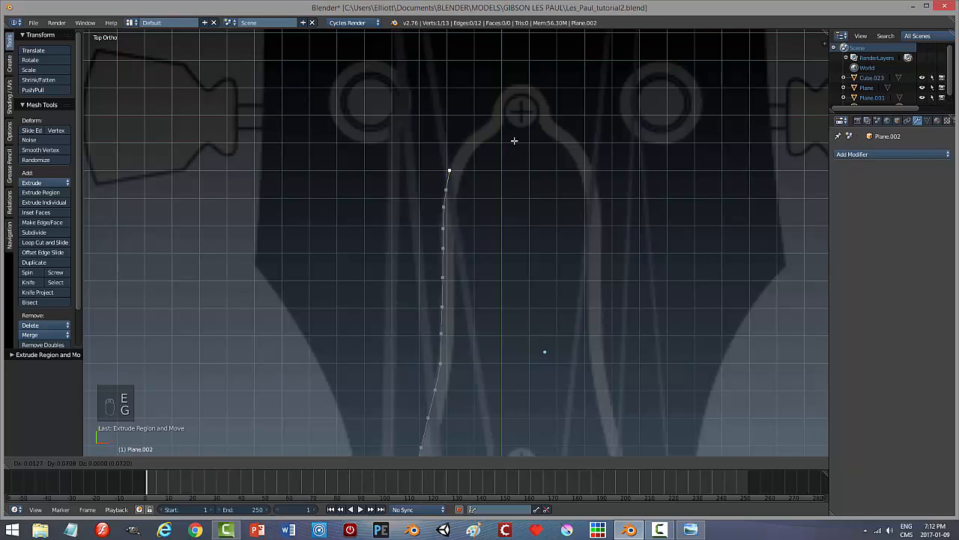
left_click(515, 141)
key("e")
left_click(515, 141)
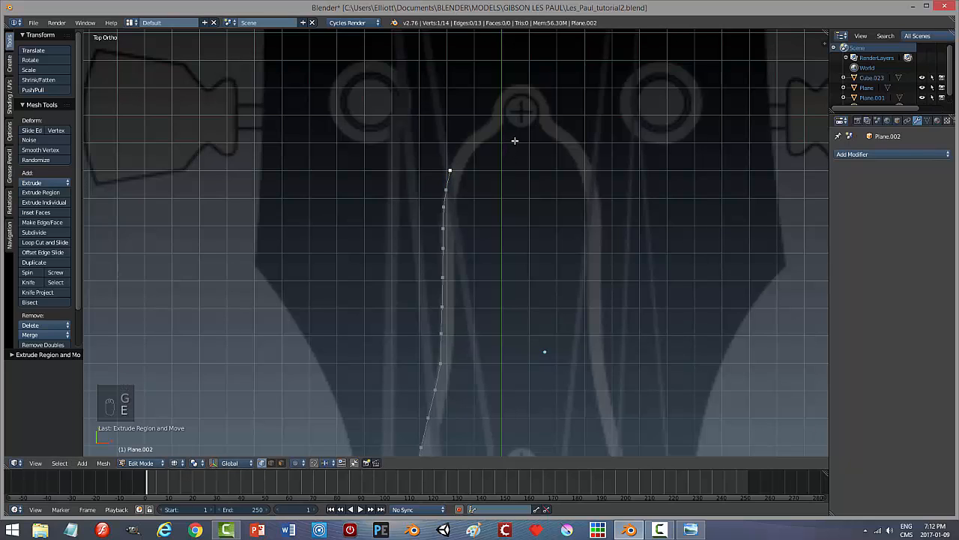
key("g")
left_click(520, 126)
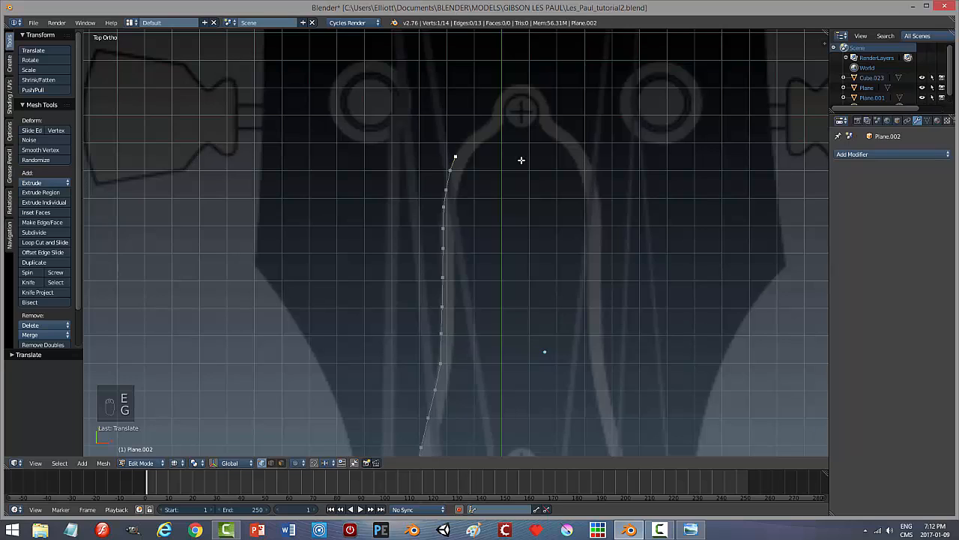
Extrude four more vertices diagonally along the upper-left shoulder to the base of the rounded tab around the top screw.
key("e")
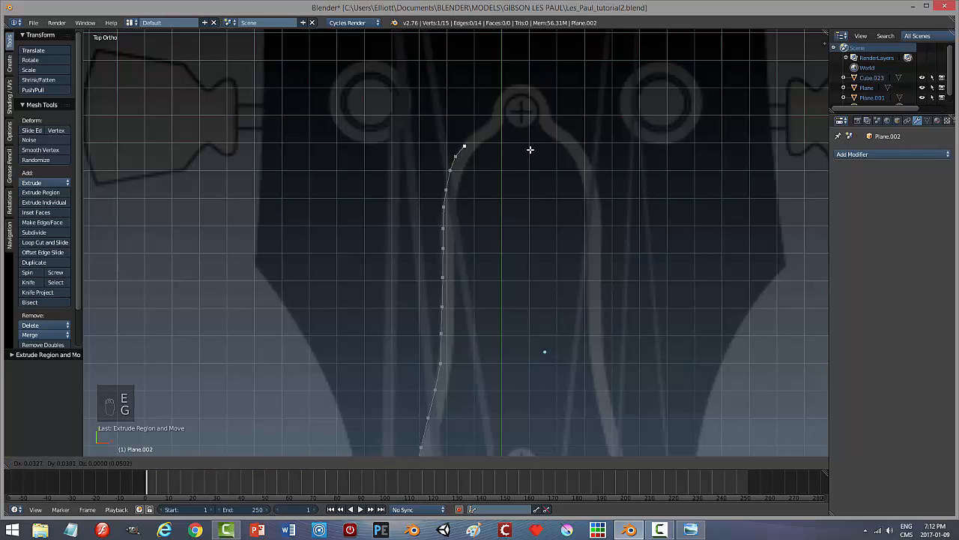
left_click(530, 150)
key("e")
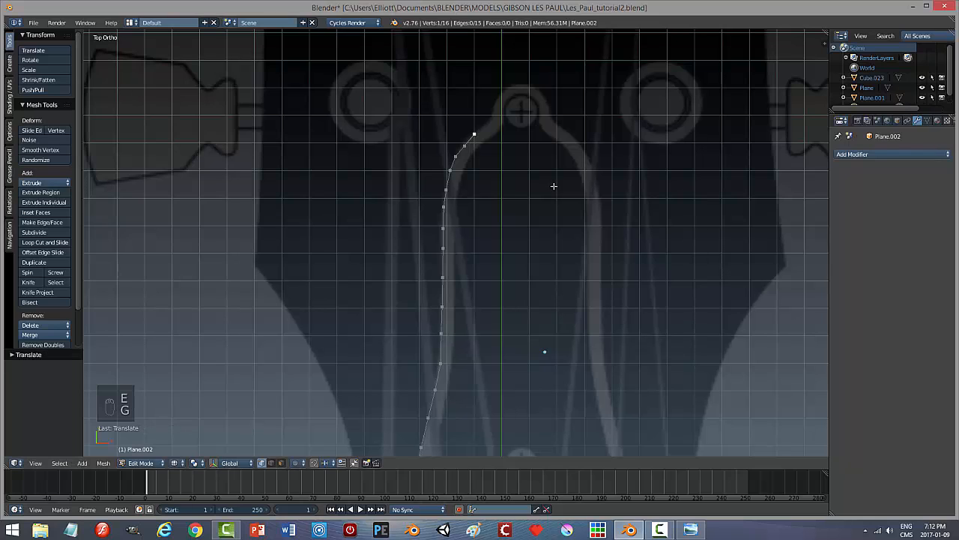
left_click(553, 185)
key("e")
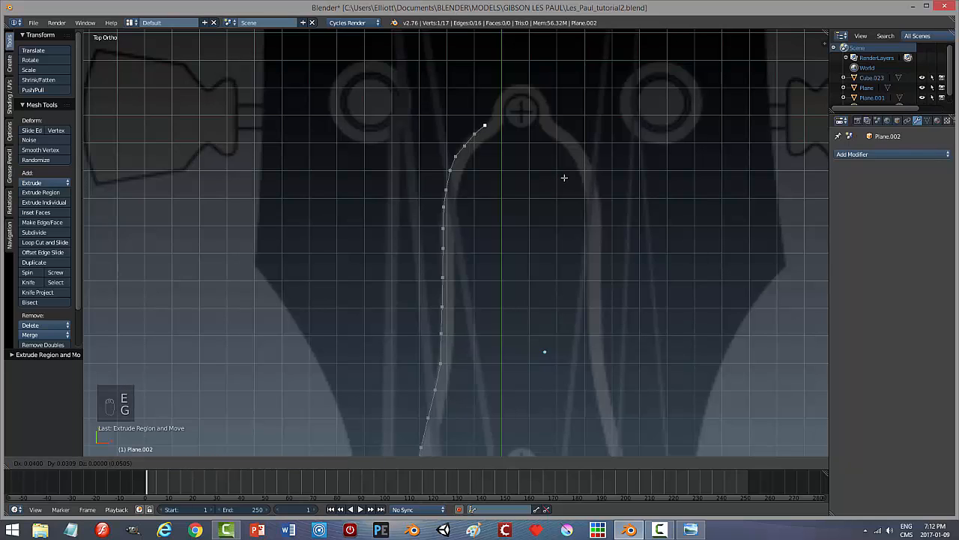
left_click(564, 178)
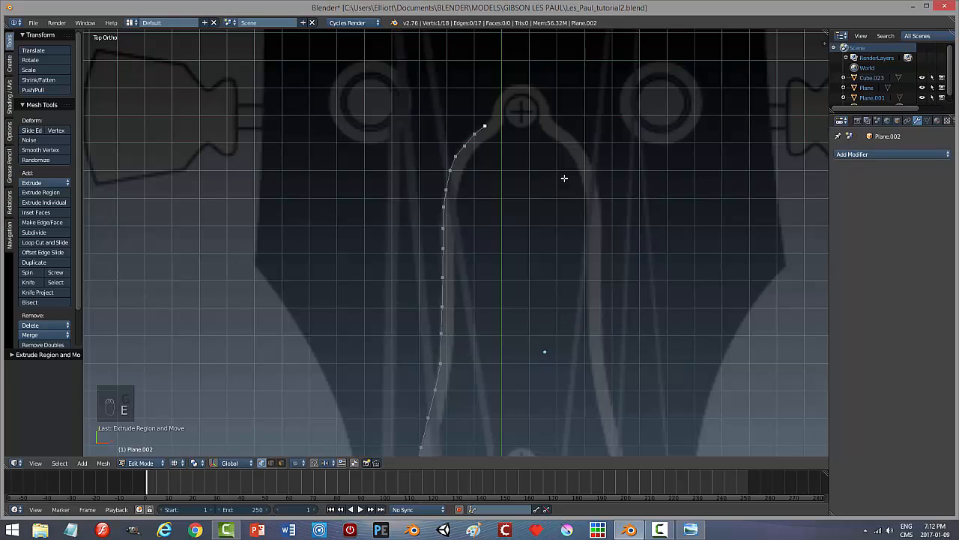
key("e")
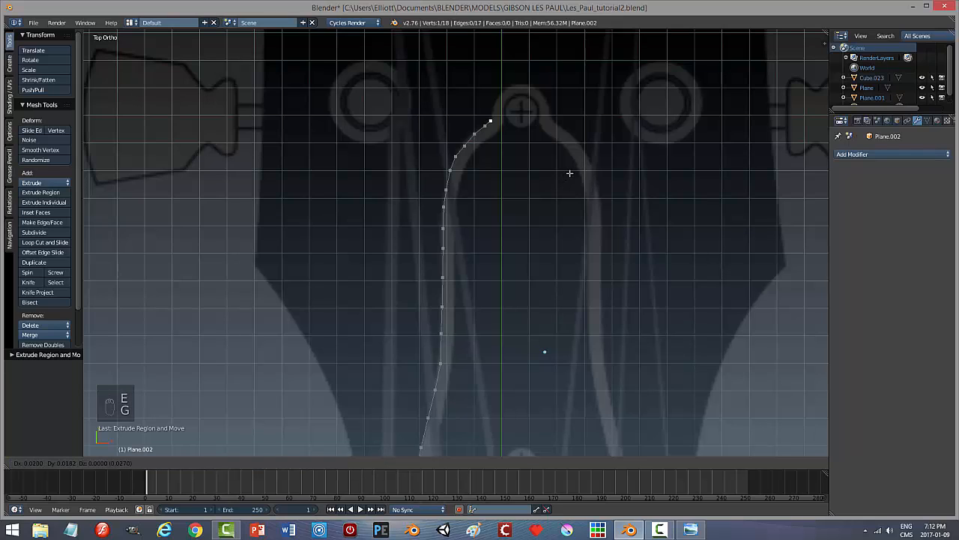
left_click(571, 171)
Extrude six short segments around the left half of the top screw tab, ending at the cover's top centre above the screw.
key("e")
left_click(574, 164)
key("e")
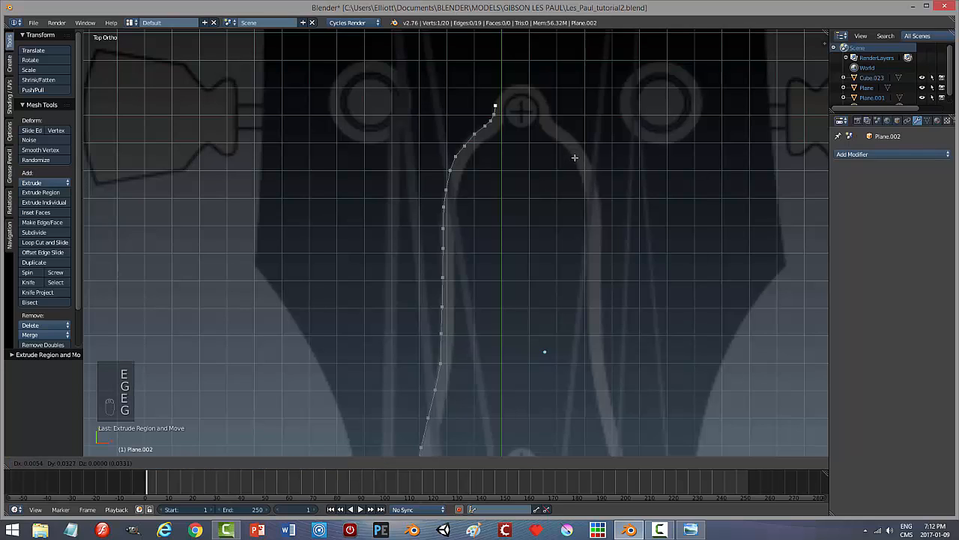
left_click(575, 156)
key("e")
left_click(579, 151)
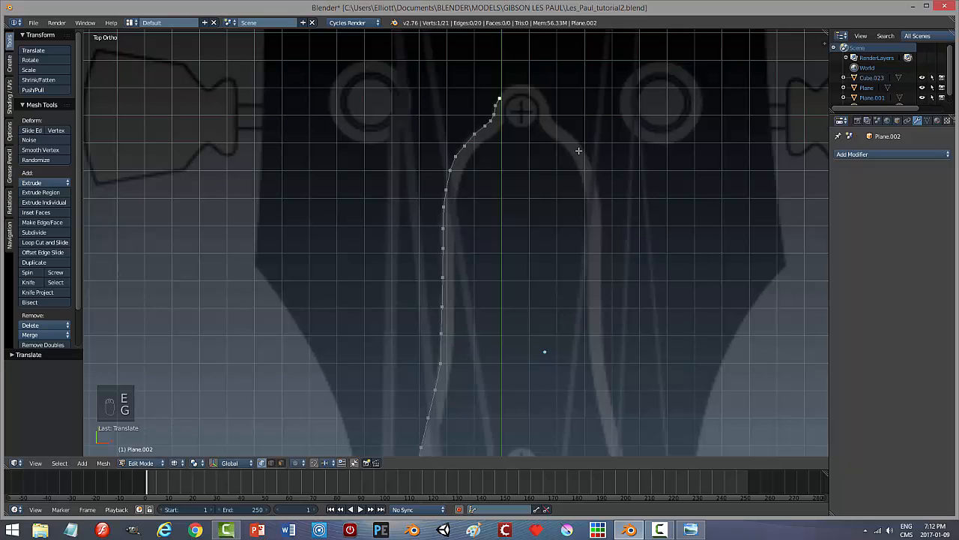
key("e")
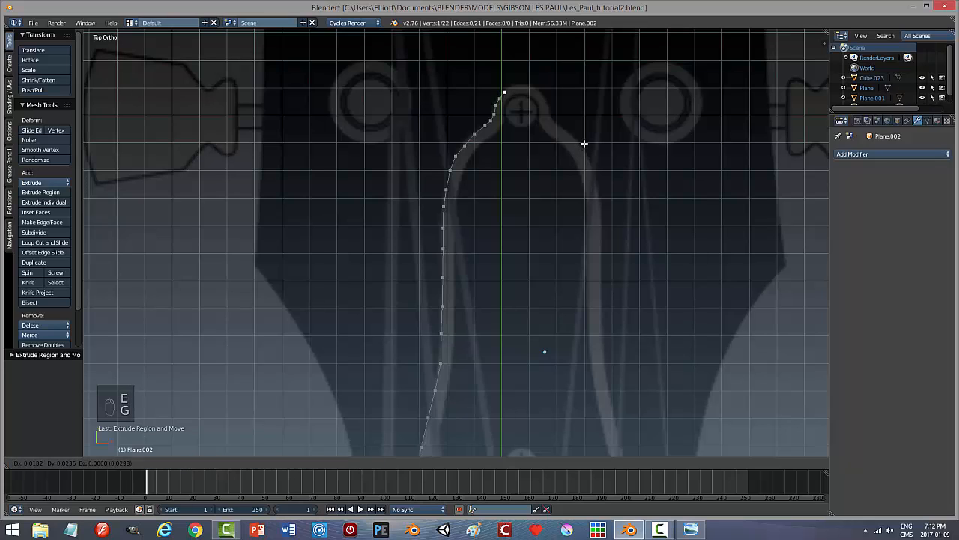
left_click(585, 143)
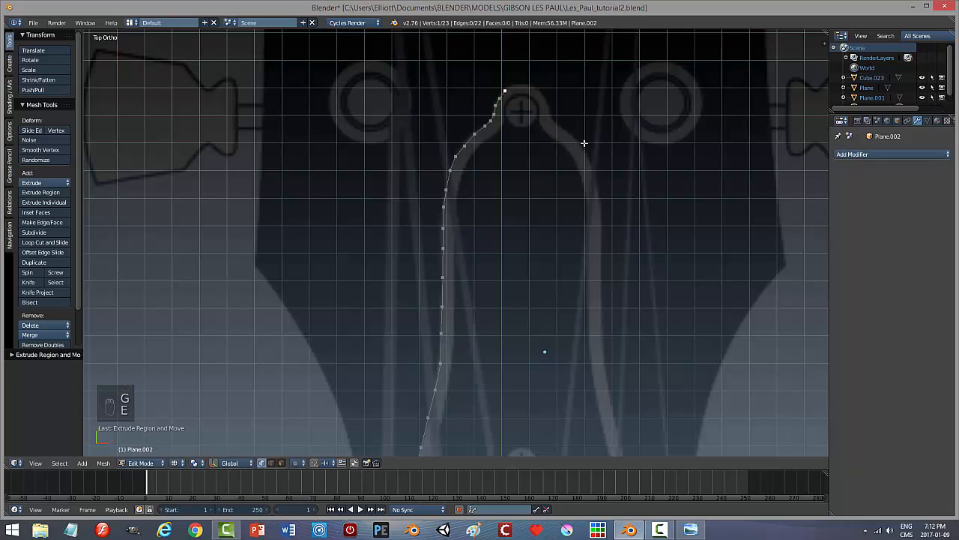
key("e")
left_click(590, 139)
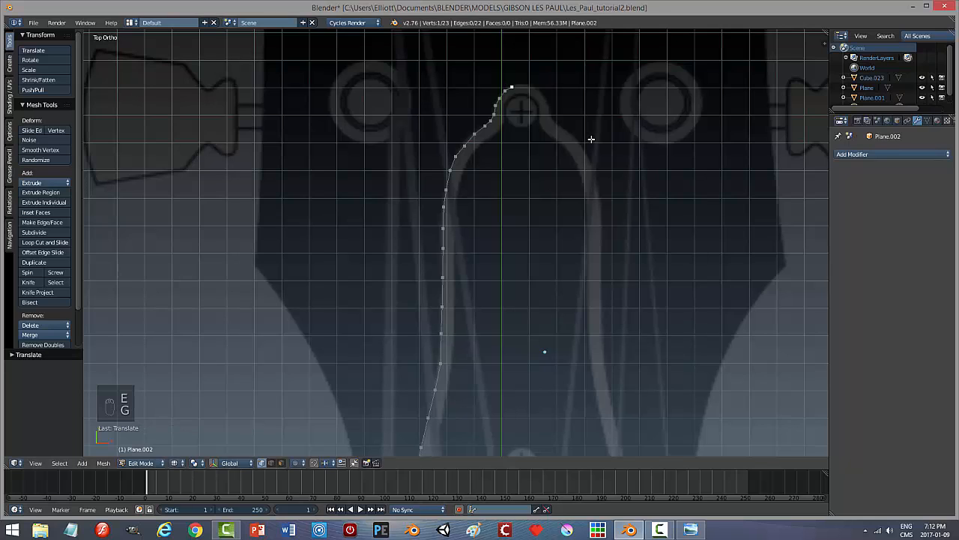
key("e")
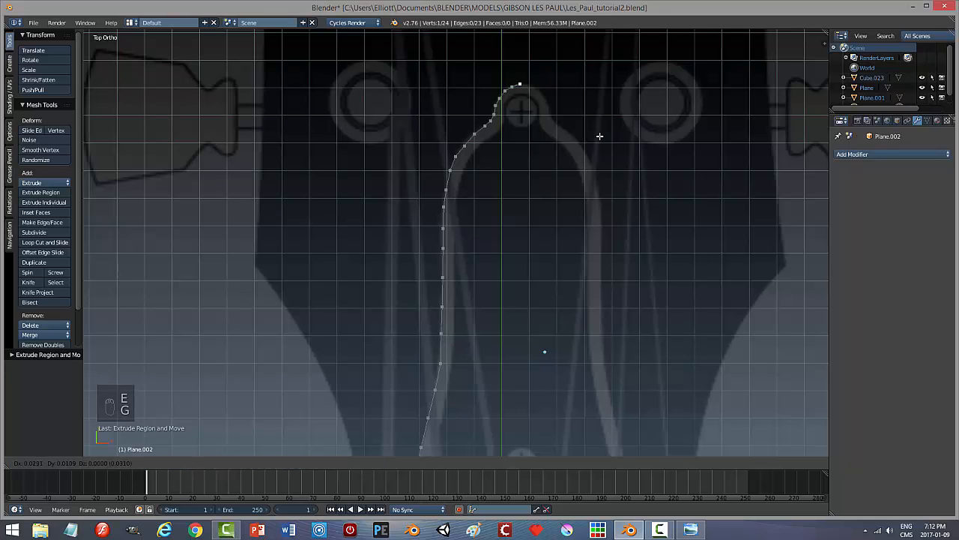
left_click(601, 138)
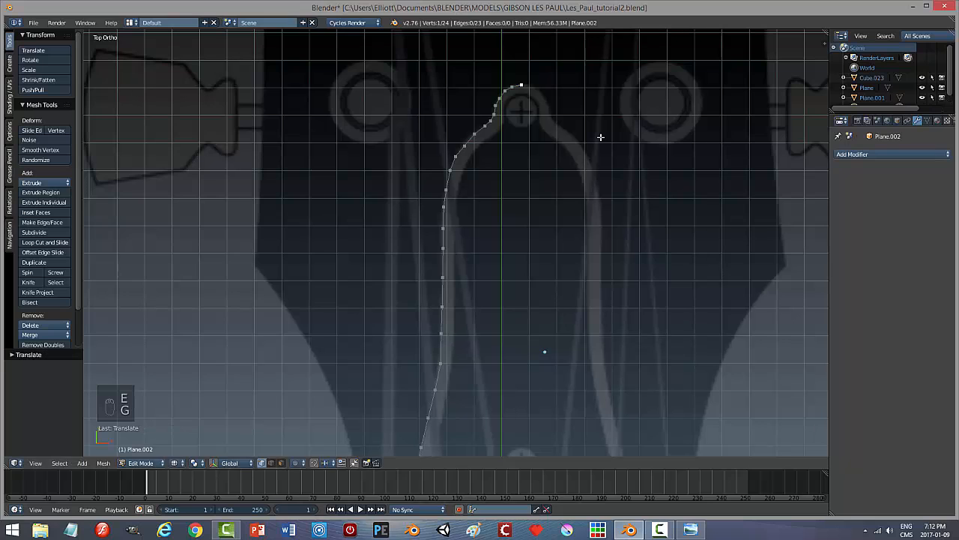
Extrude five vertices from the cover's bottom-left corner along the flat left part of its bottom edge.
scroll(589, 177, "down", 2)
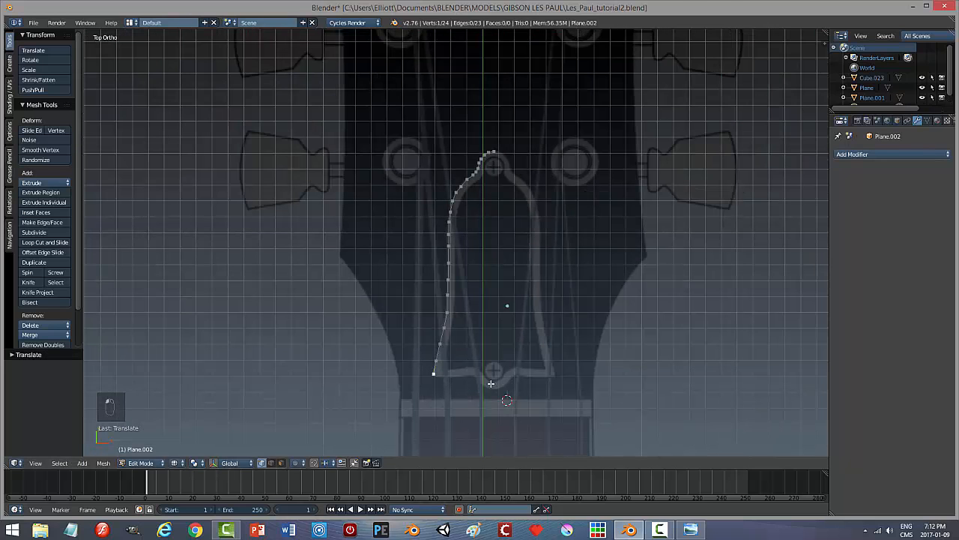
scroll(502, 375, "up", 5)
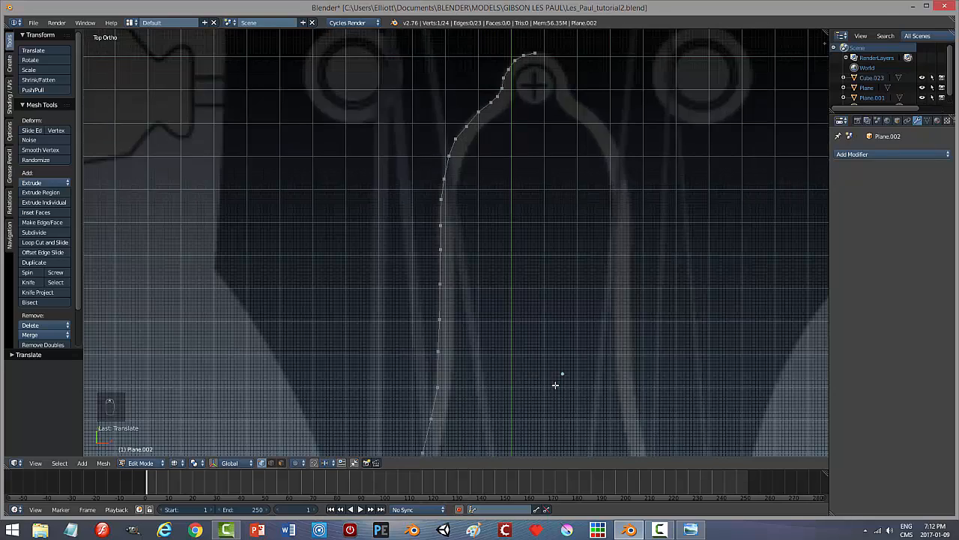
middle_click_drag(555, 385, 535, 222, "shift")
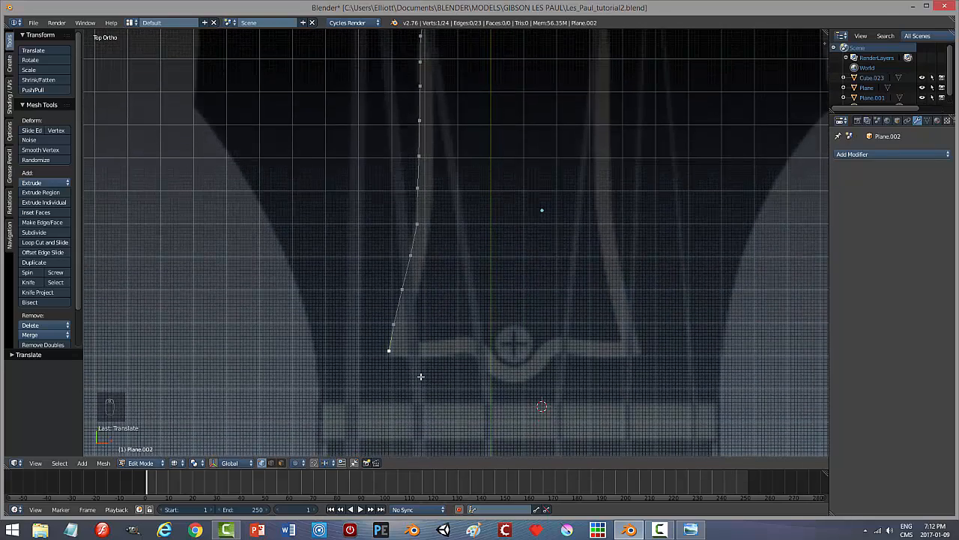
key("e")
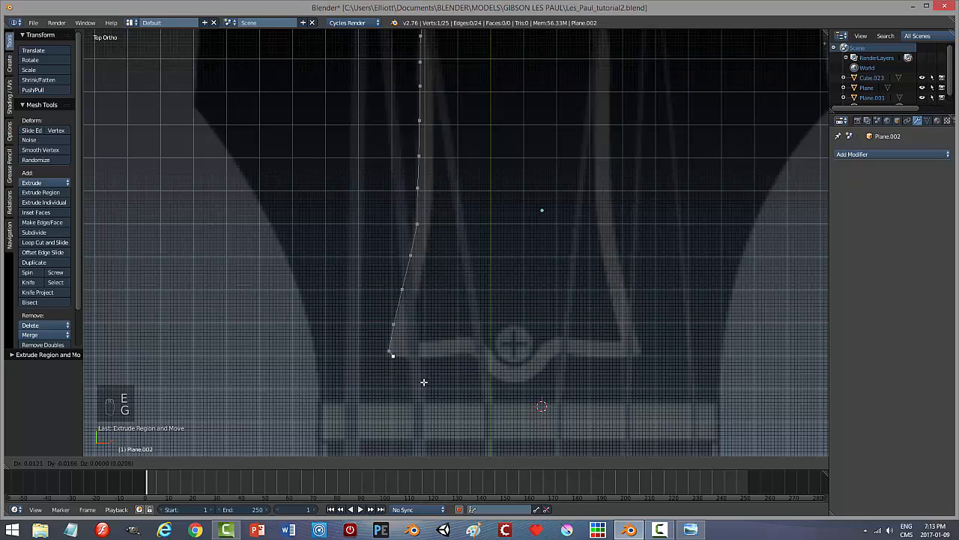
left_click(421, 383)
key("e")
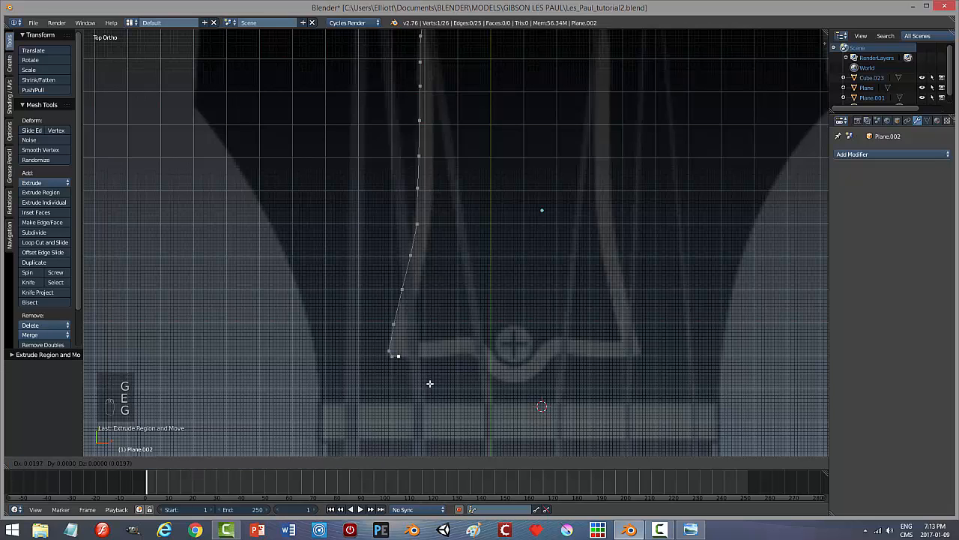
left_click(440, 382)
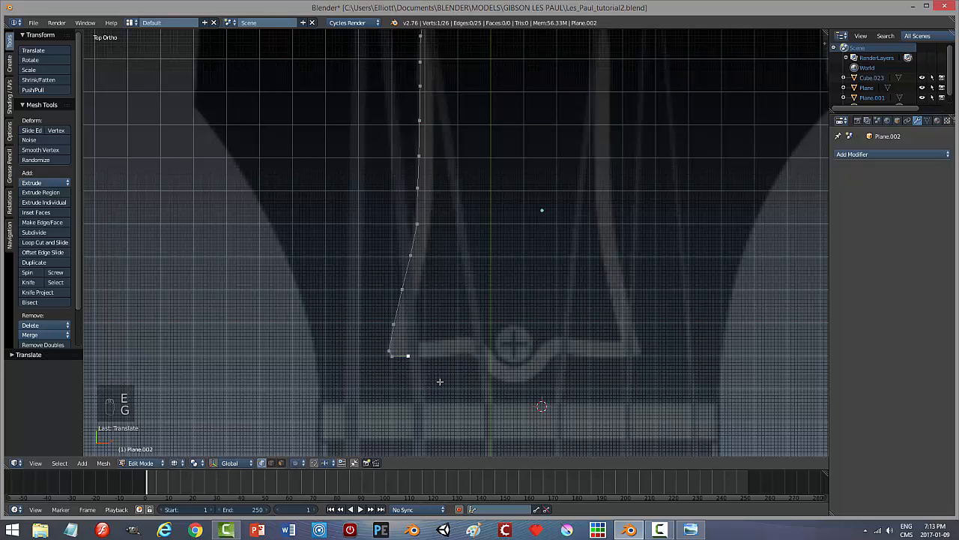
key("e")
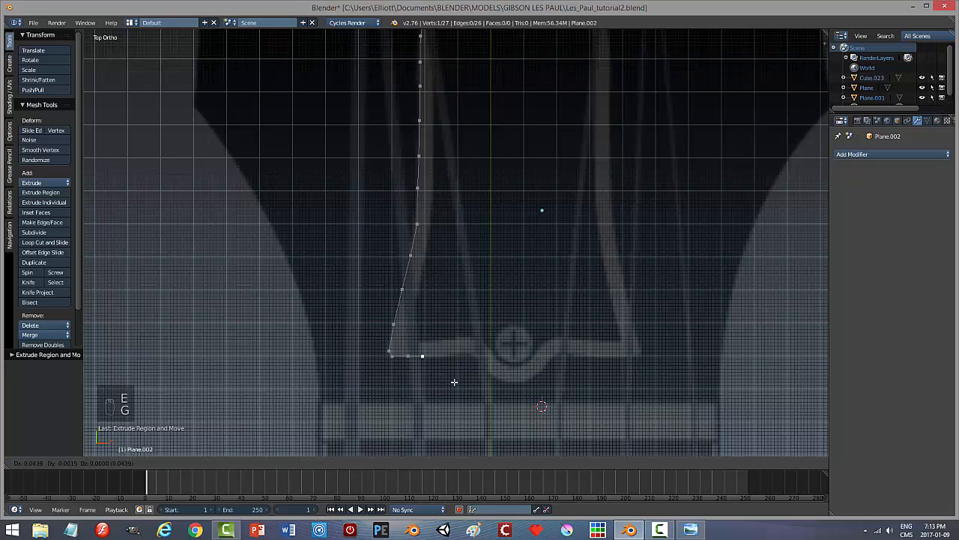
left_click(454, 381)
key("e")
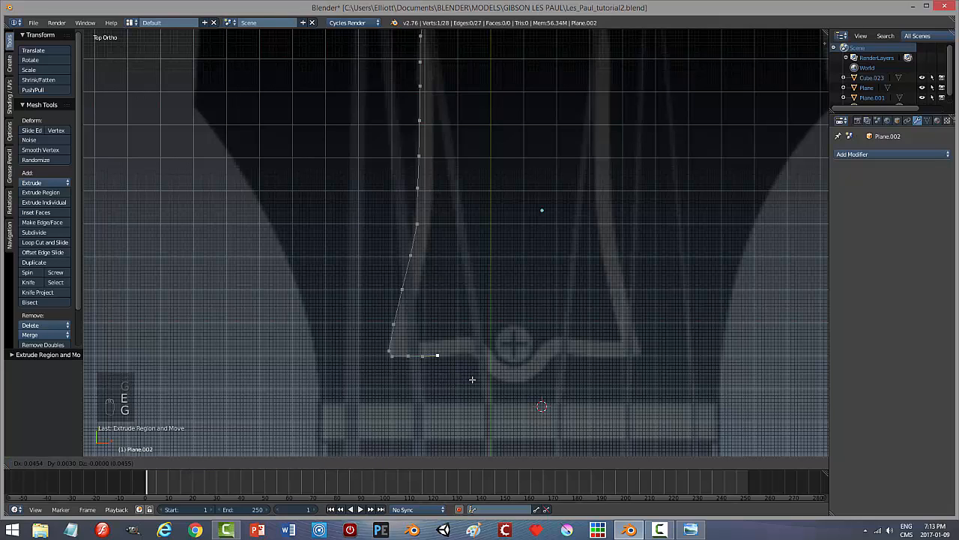
left_click(472, 379)
key("e")
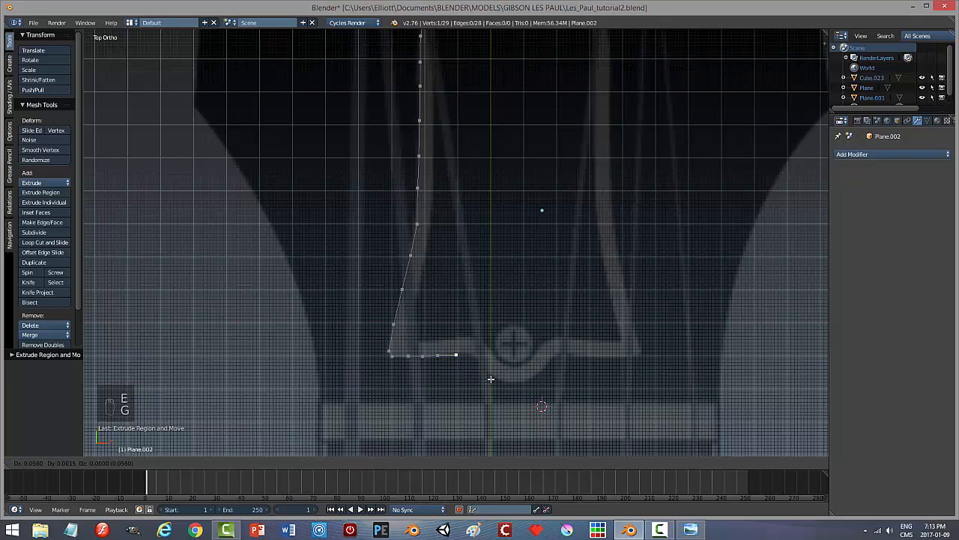
left_click(493, 377)
Extrude three closely spaced vertices around the small bend where the bottom edge turns down into the bottom screw tab.
key("e")
left_click(493, 378)
key("g")
left_click(499, 378)
key("e")
left_click(498, 378)
key("g")
left_click(507, 379)
key("e")
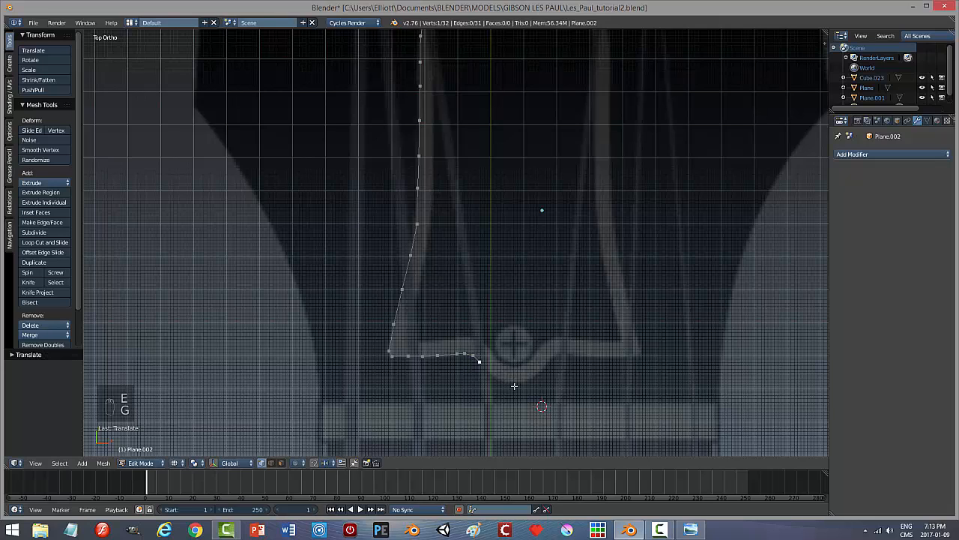
left_click(515, 387)
Extrude five short segments around the left half of the bottom screw tab, ending at the cover's bottom centre.
key("e")
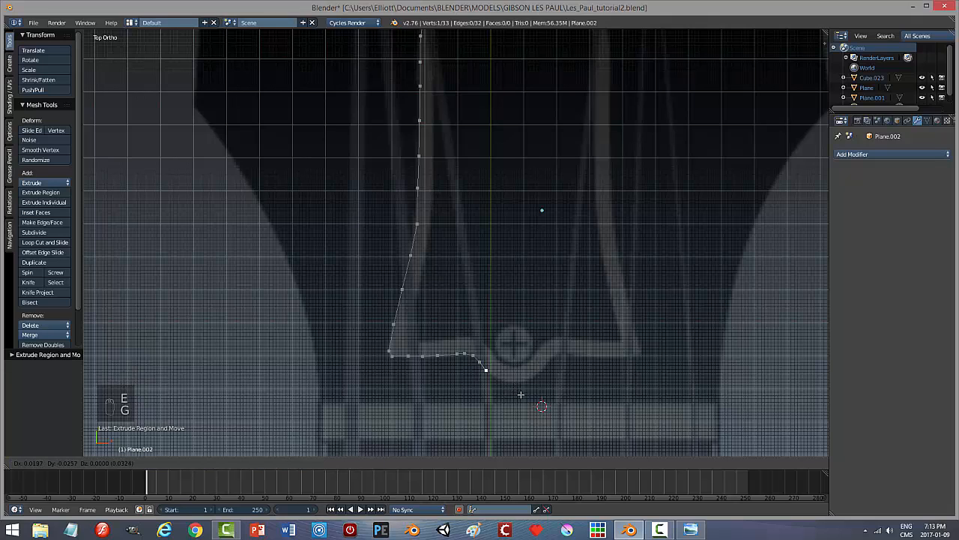
left_click(524, 395)
key("e")
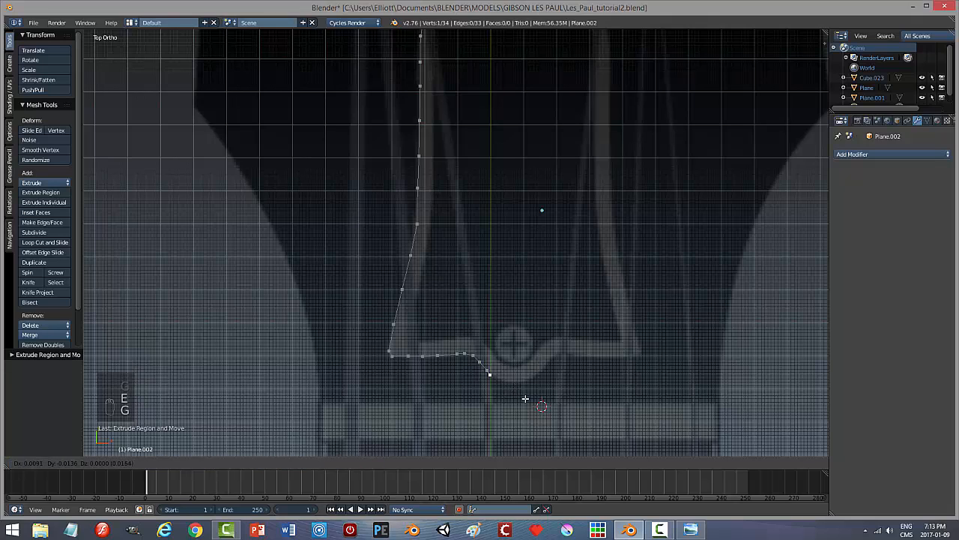
left_click(528, 399)
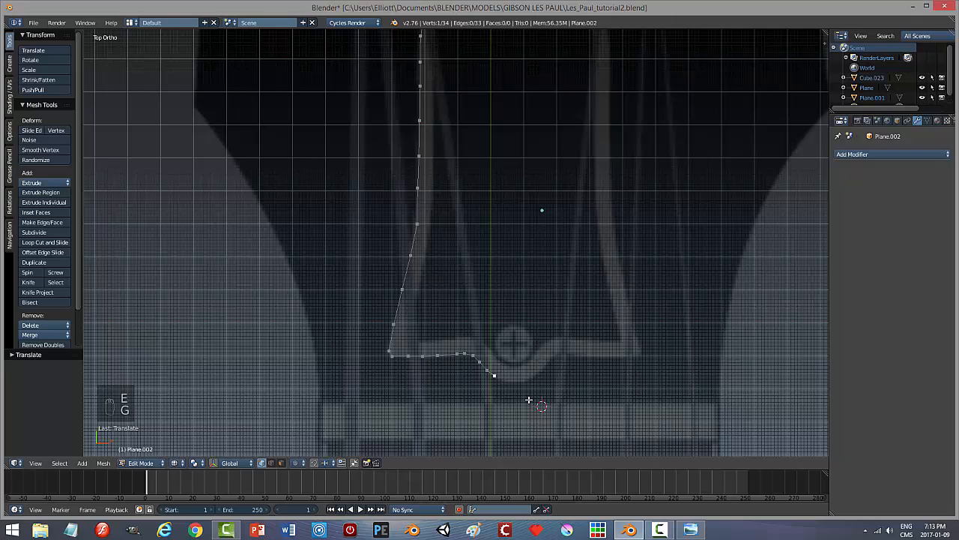
key("e")
left_click(538, 405)
key("e")
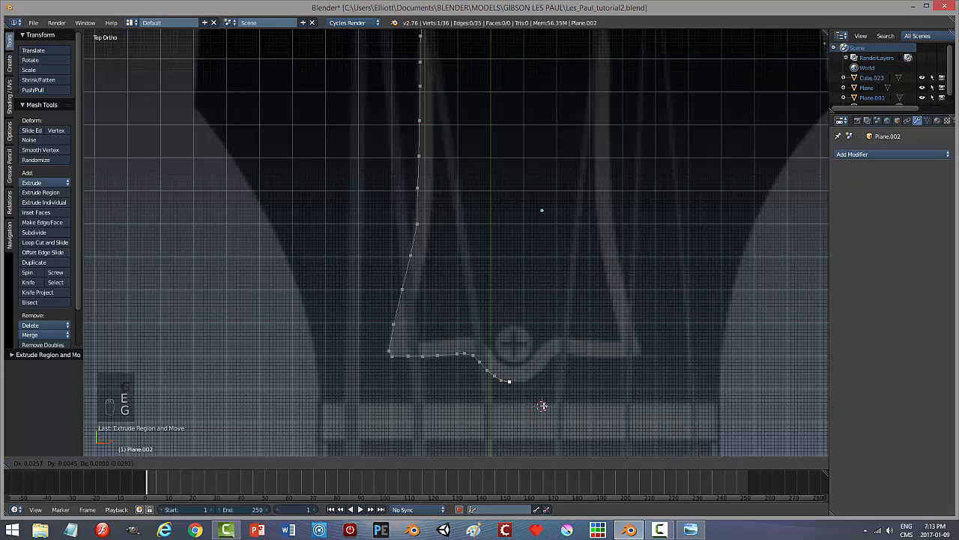
left_click(542, 406)
key("e")
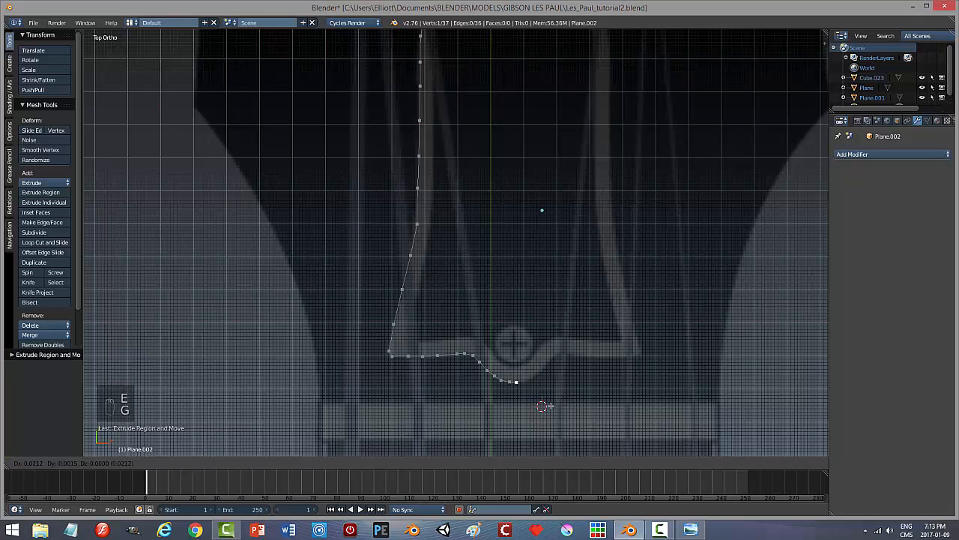
left_click(550, 405)
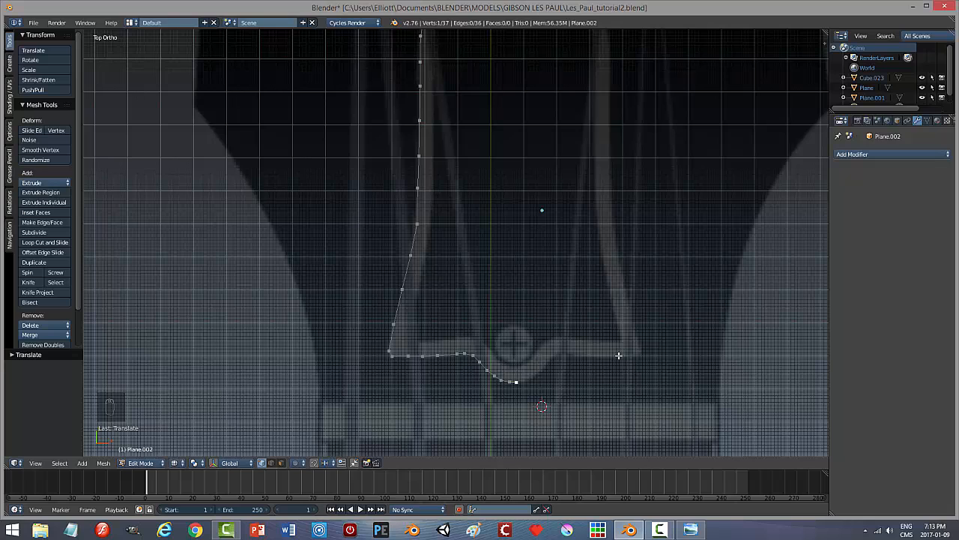
Align the half outline's top and bottom end vertices by scaling them to 0 along X.
scroll(619, 357, "down", 3)
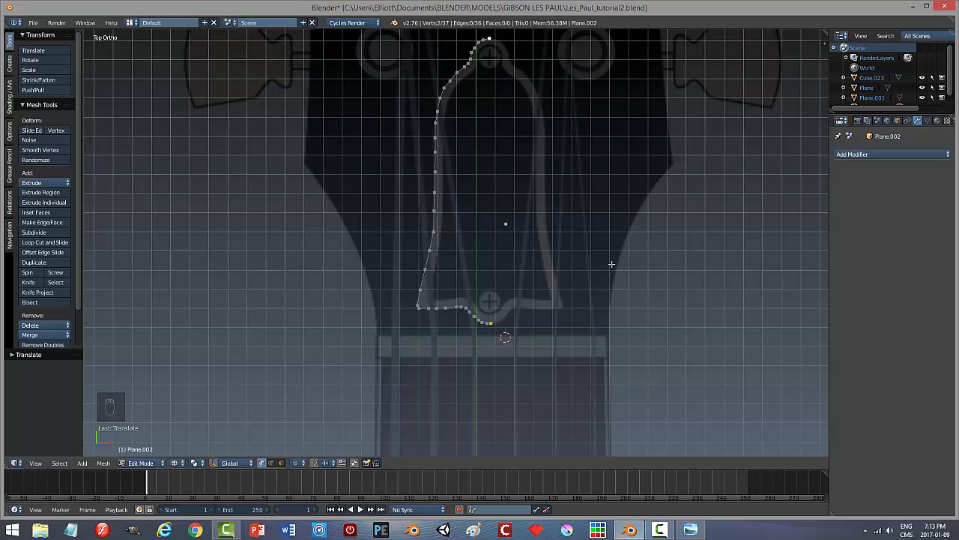
key("s")
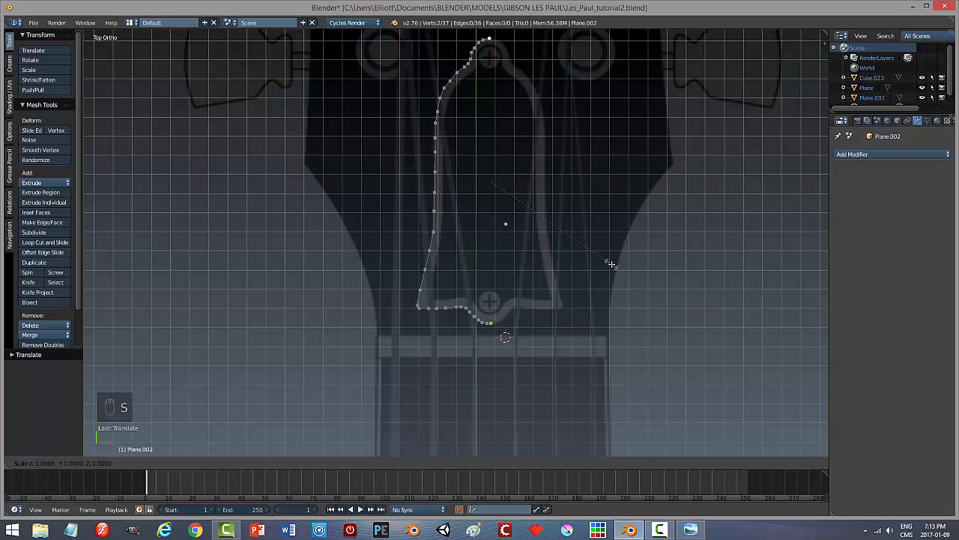
key("x")
key("0")
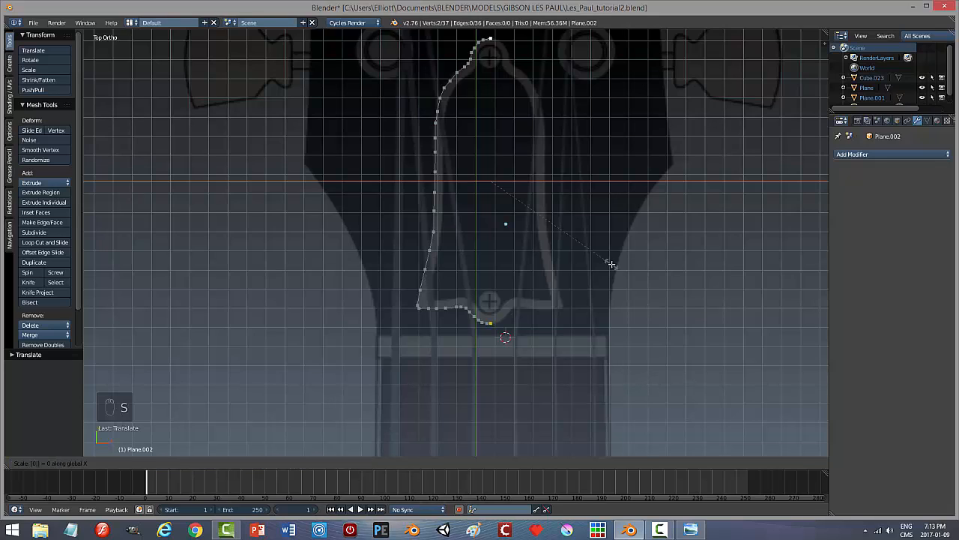
left_click(612, 264)
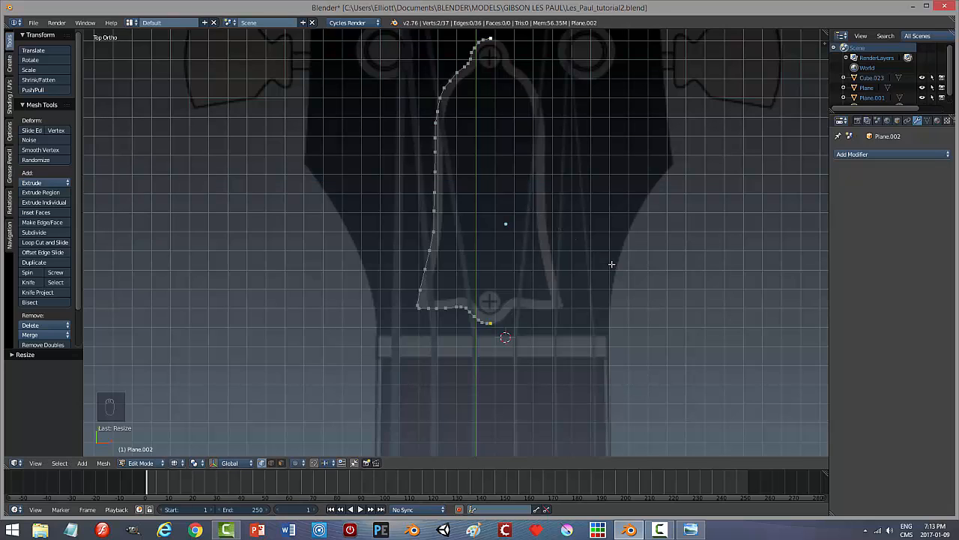
Select all vertices of the half outline and switch to Object Mode.
key("a")
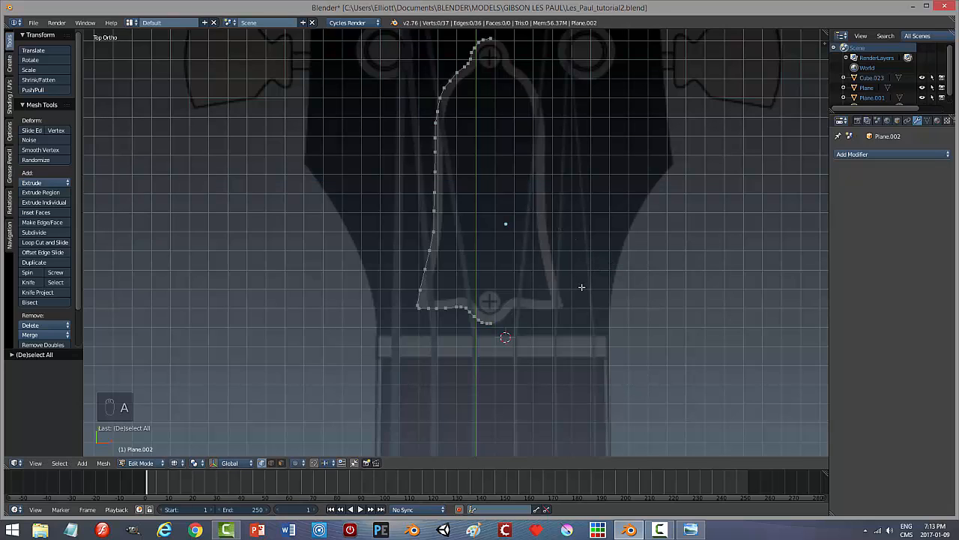
key("a")
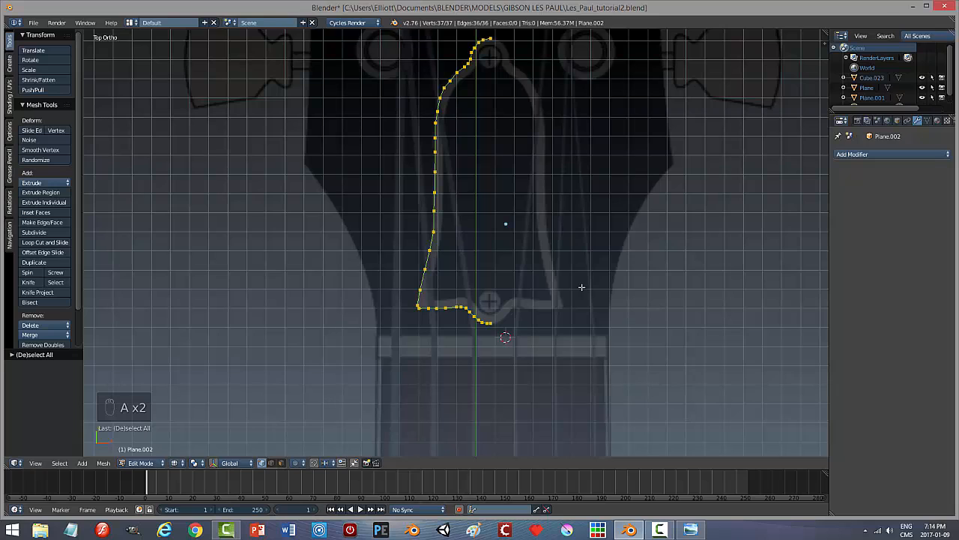
key("Tab")
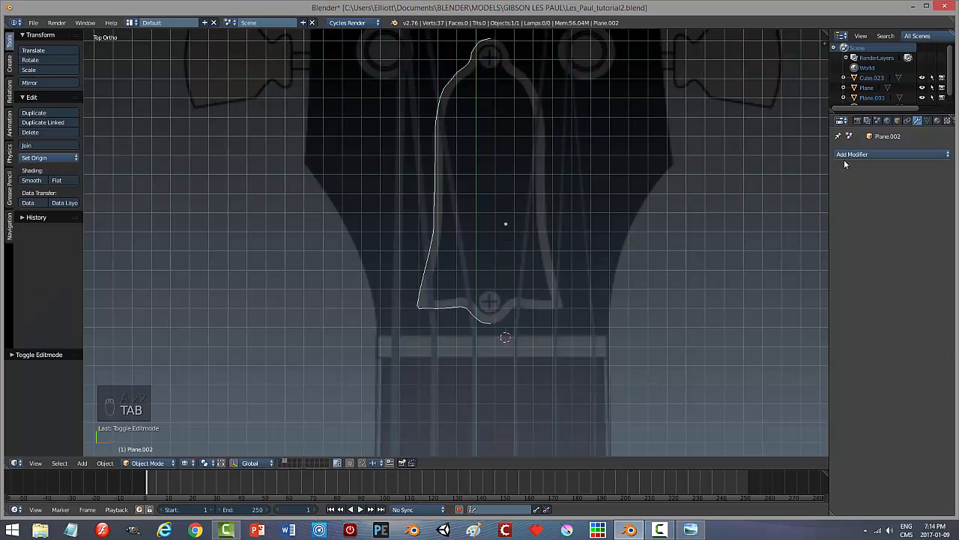
Try to mirror the half outline across X with a Mirror modifier, and remove the modifier.
left_click(845, 158)
left_click(743, 250)
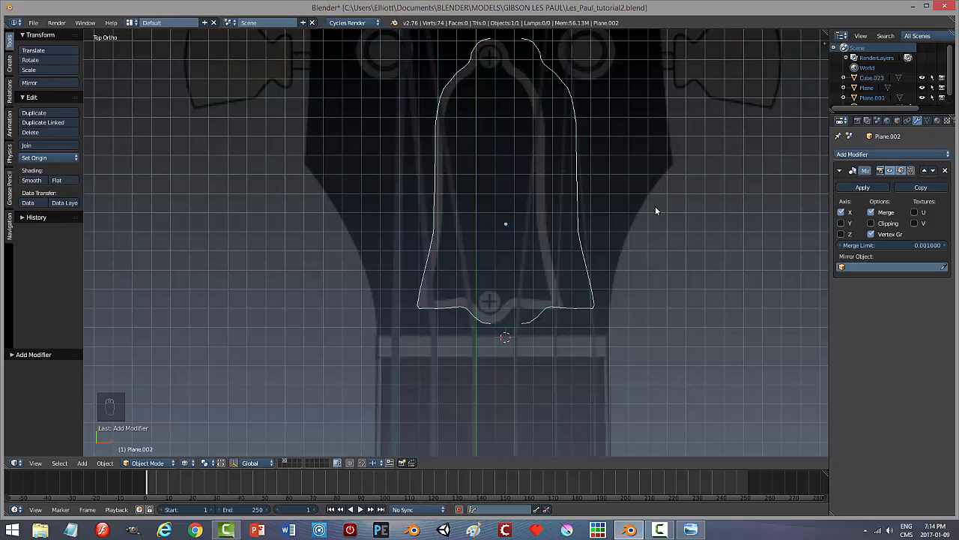
left_click(945, 170)
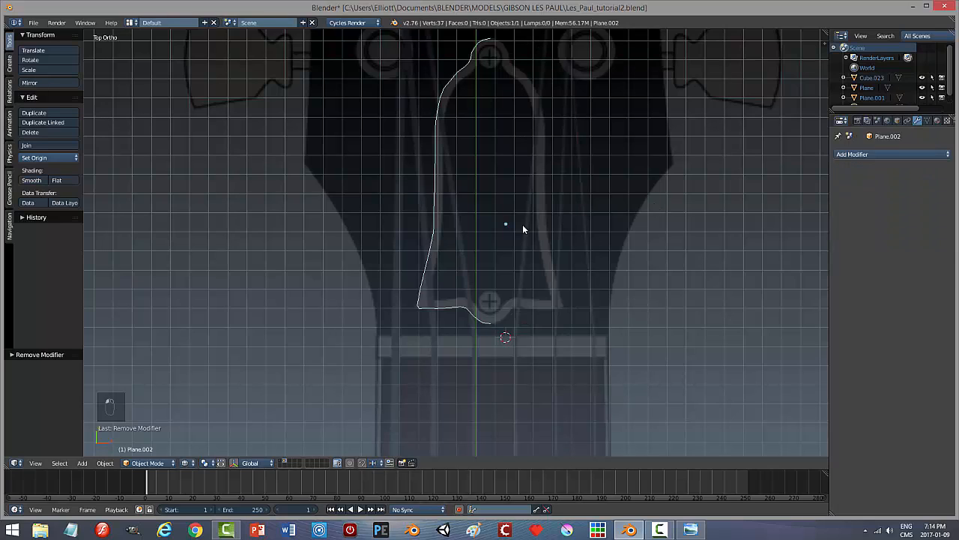
Set the half outline's origin to the centre of its geometry.
left_click(47, 158)
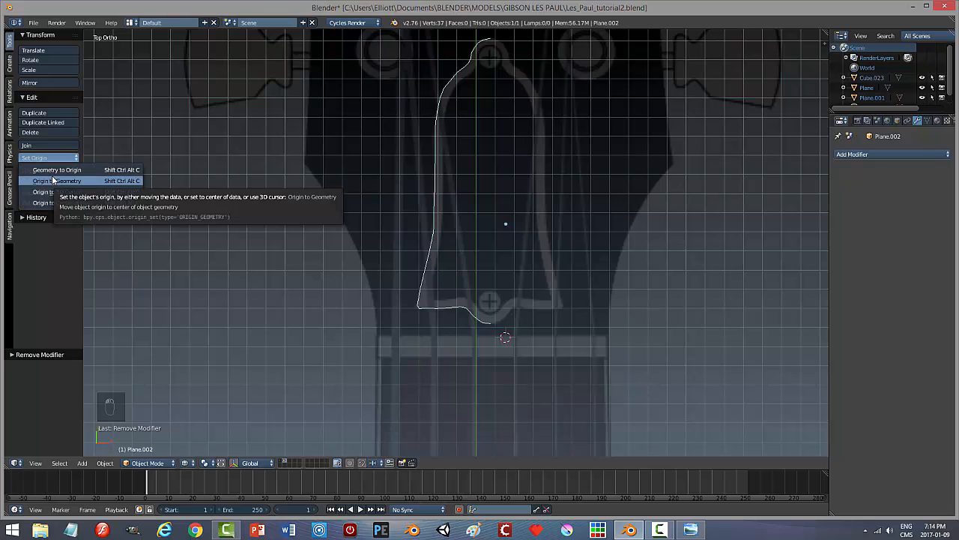
left_click(53, 180)
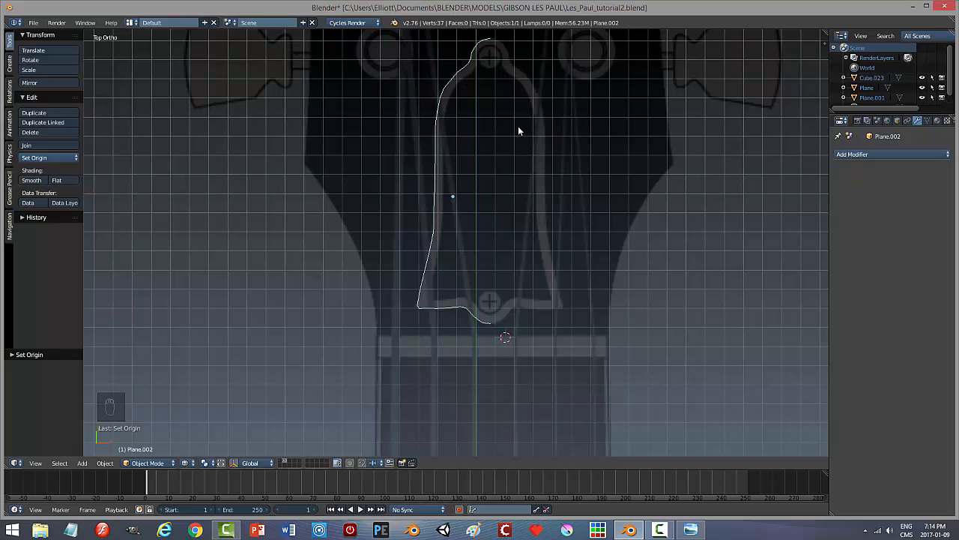
Try the Mirror modifier on the half outline again with the relocated origin, and undo it.
left_click(869, 154)
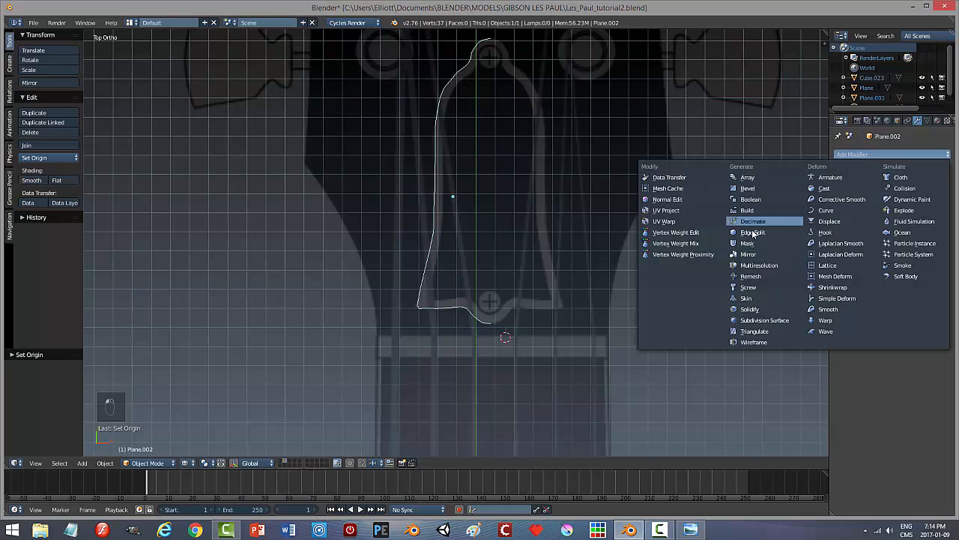
left_click(748, 254)
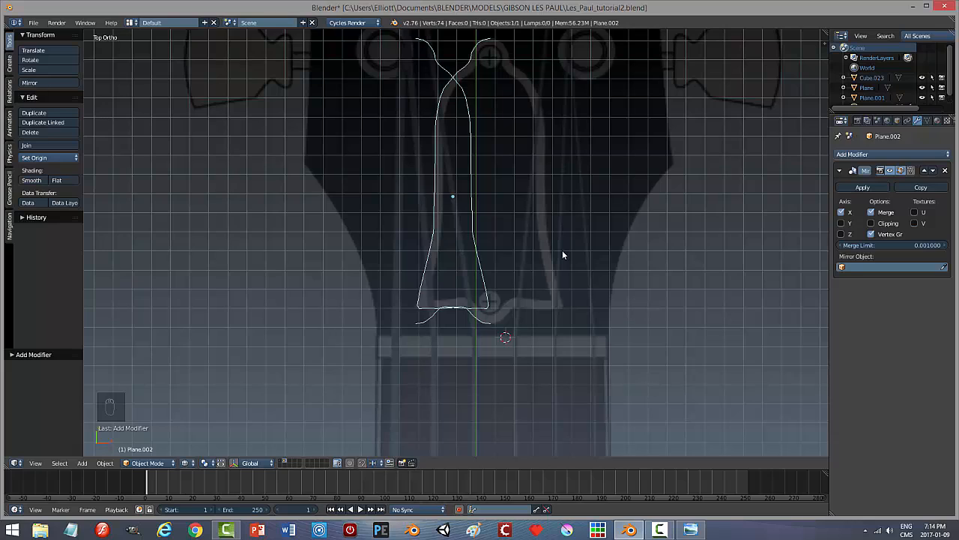
key("ctrl+z")
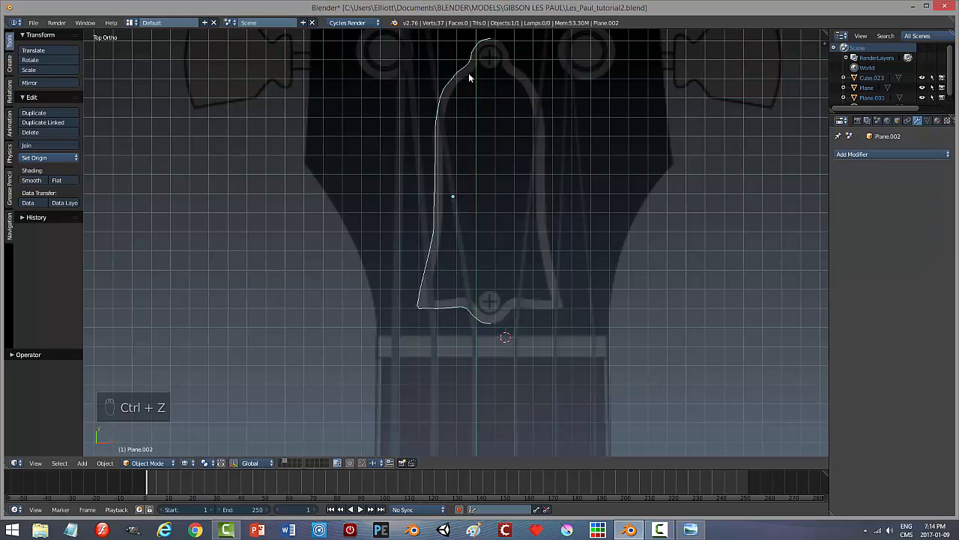
Duplicate the half outline in Edit Mode and move the copy along X toward the cover's right side using the transform manipulator.
key("Tab")
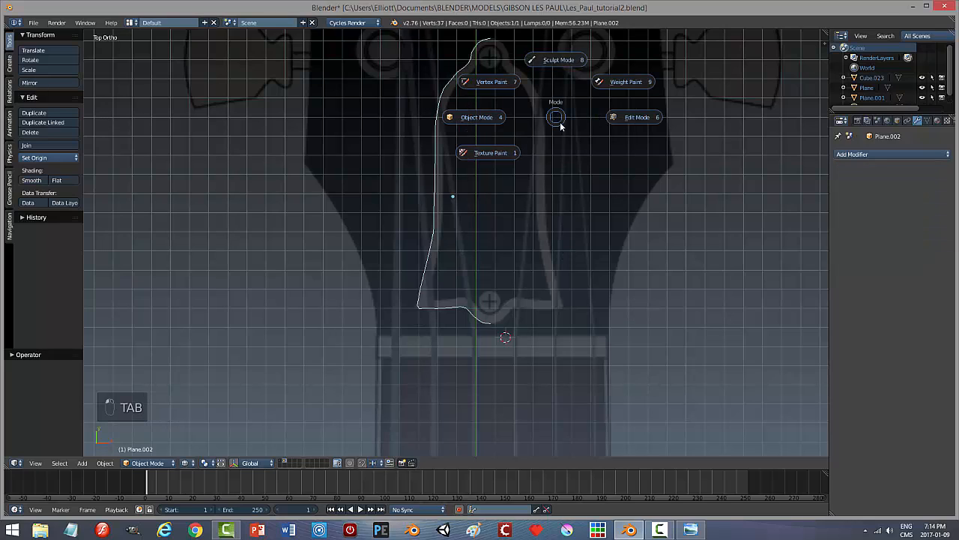
left_click(604, 126)
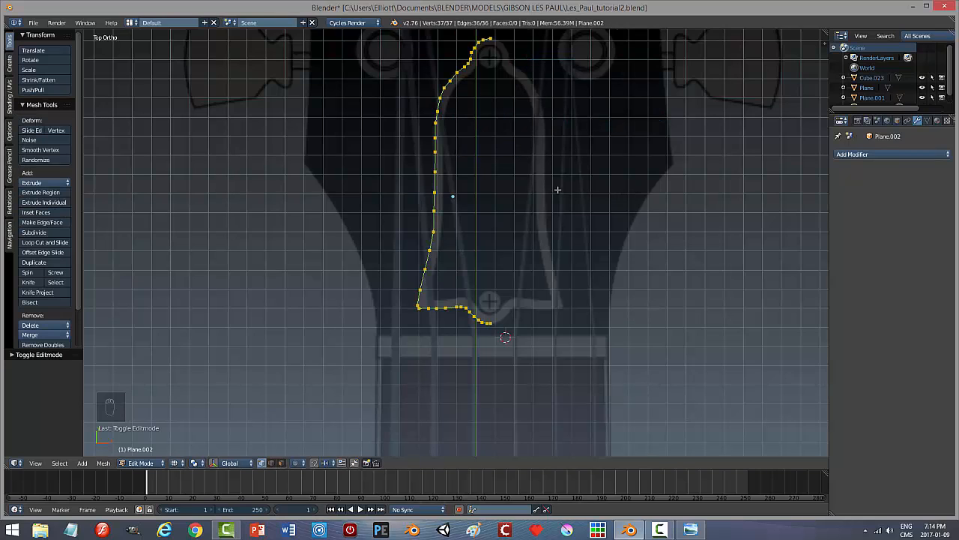
key("shift+d")
left_click(213, 463)
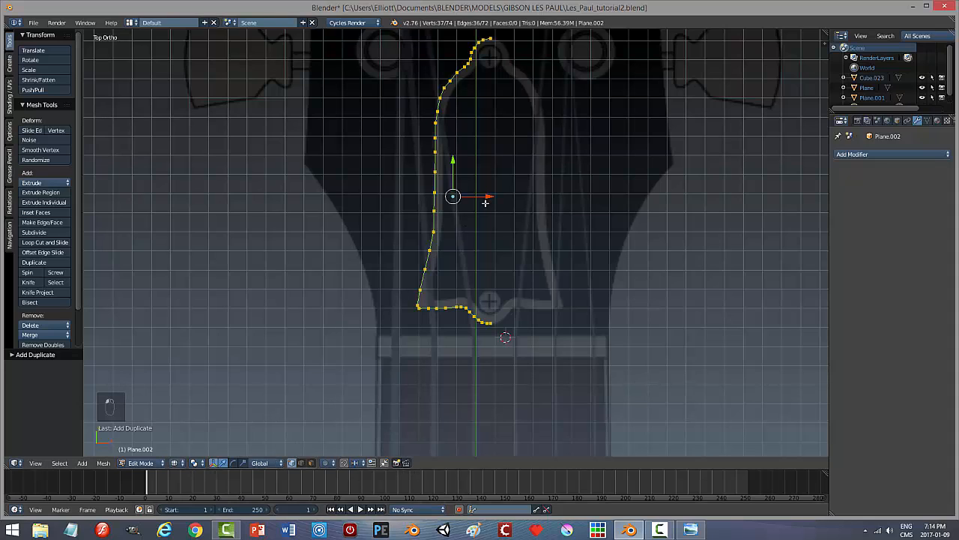
left_click_drag(491, 199, 599, 200)
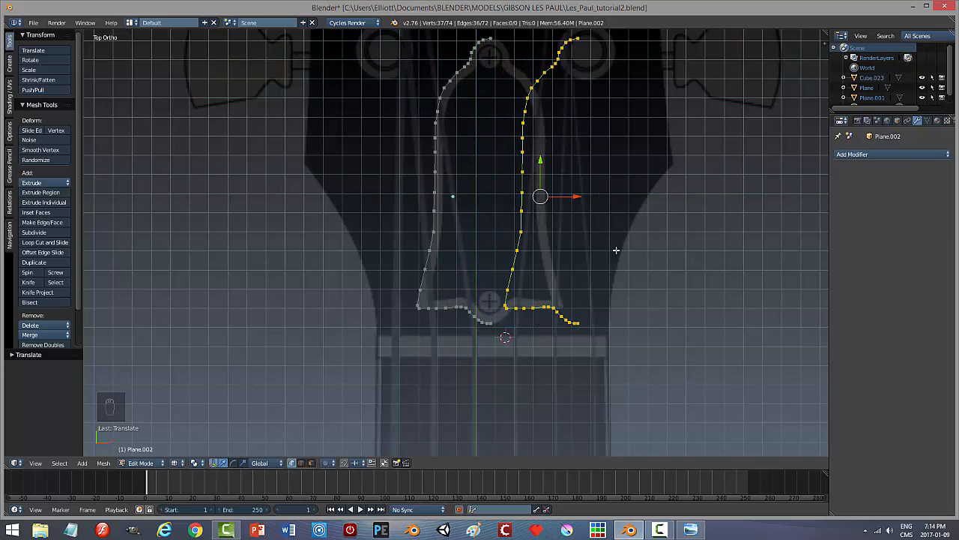
key("r")
type("1")
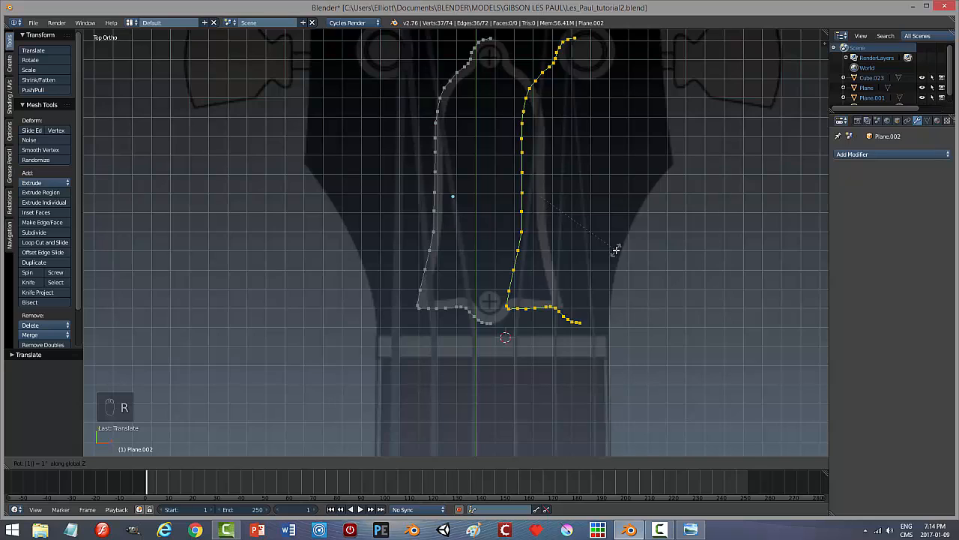
type("80")
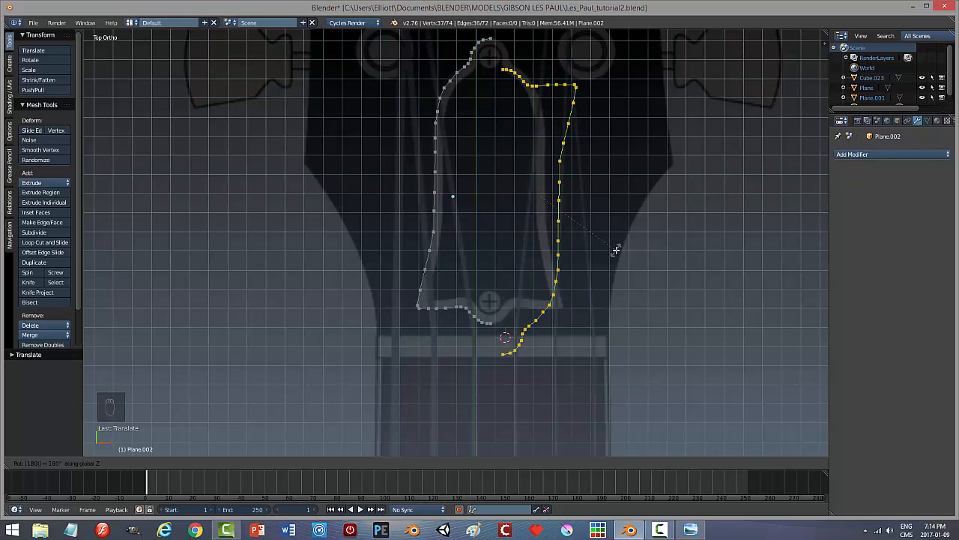
right_click(616, 250)
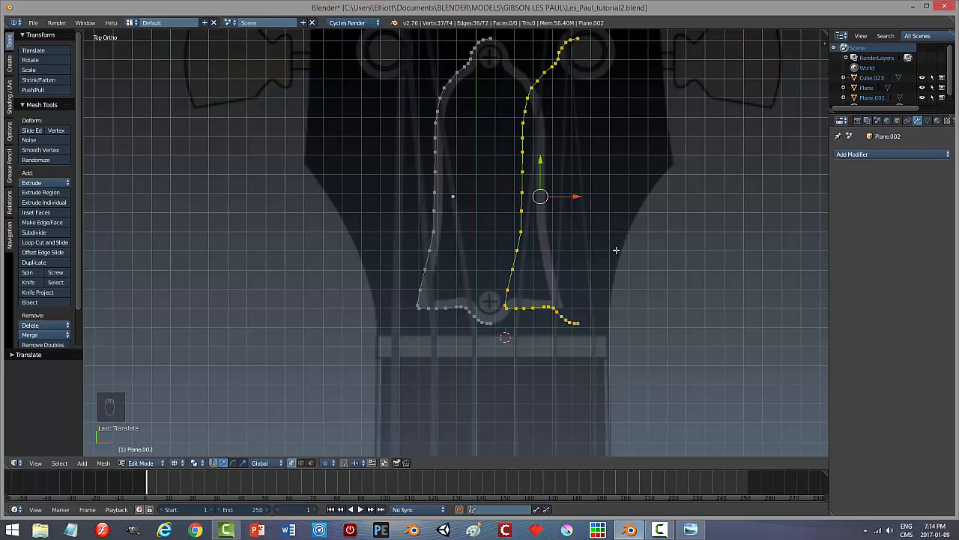
type("rx180")
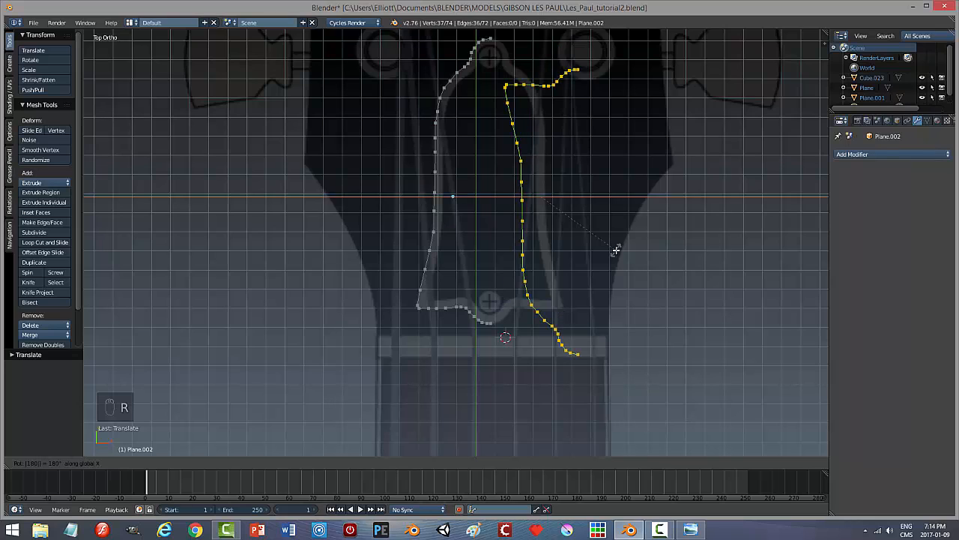
left_click(616, 249)
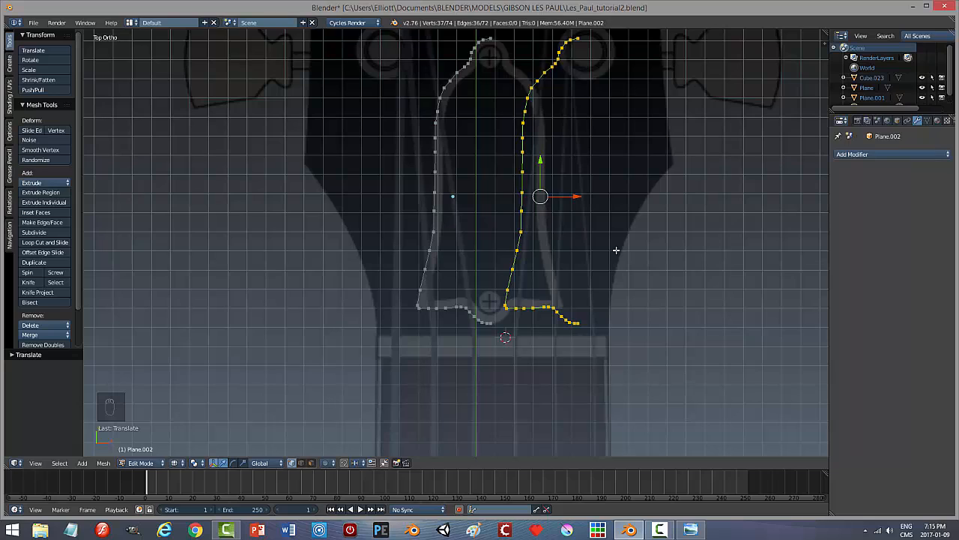
Rotate the duplicated half outline 180° about Y and move it along X until its ends meet the left half.
type("ry")
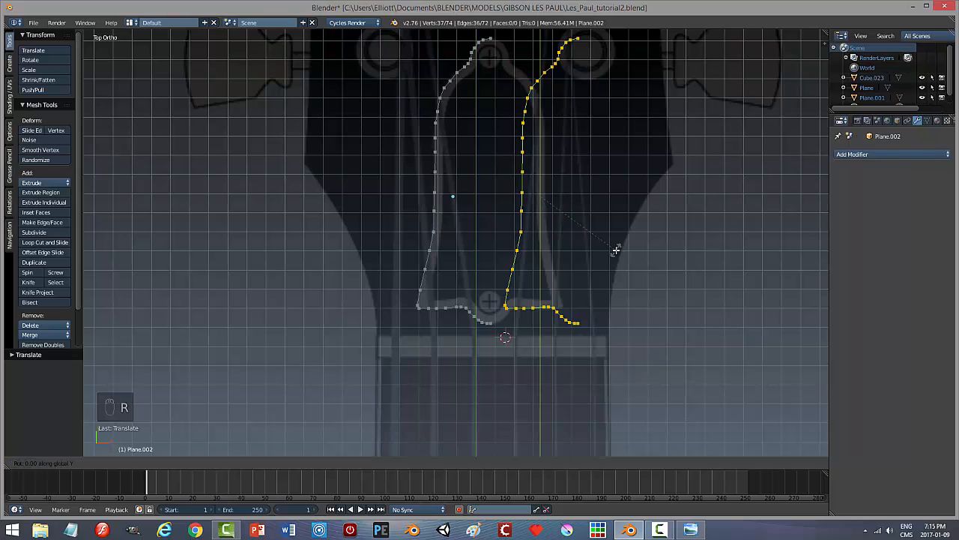
type("180")
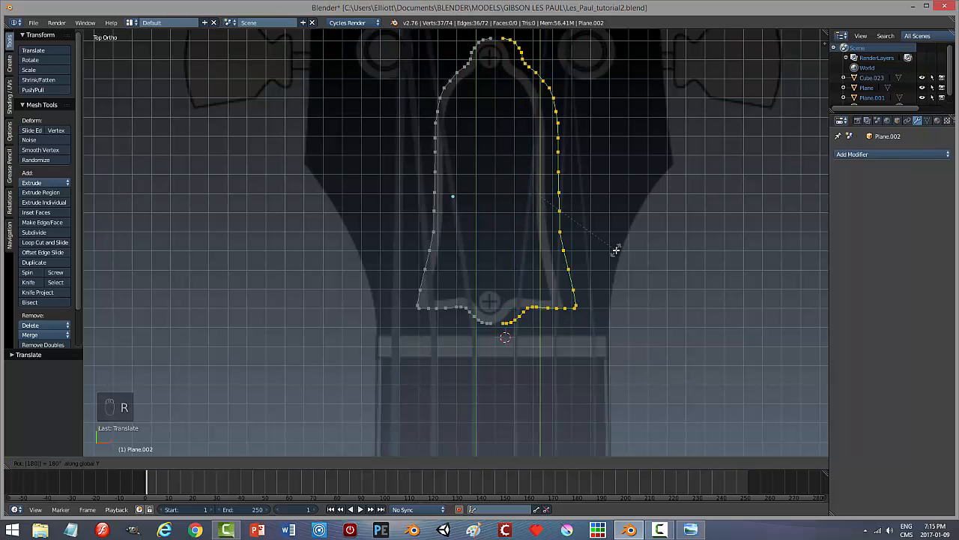
left_click(616, 250)
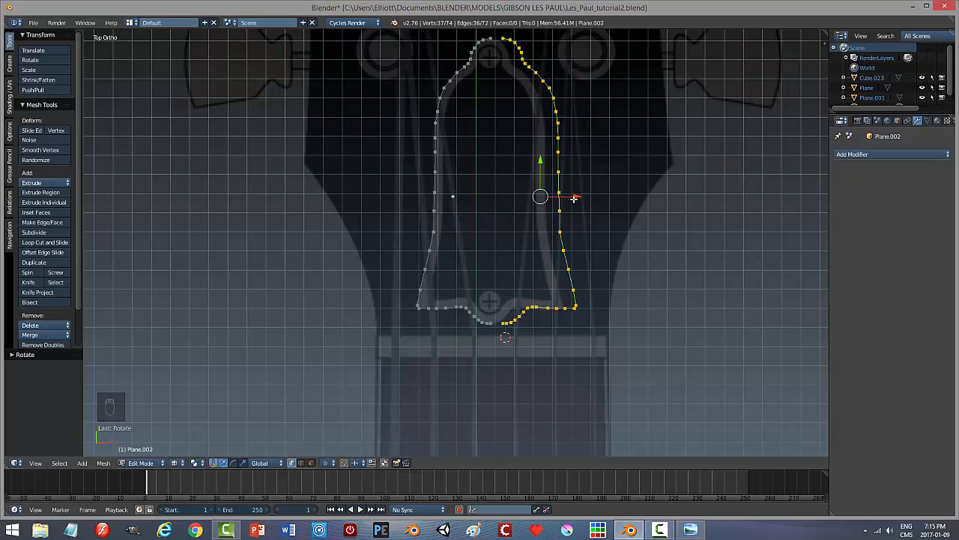
key("g")
key("x")
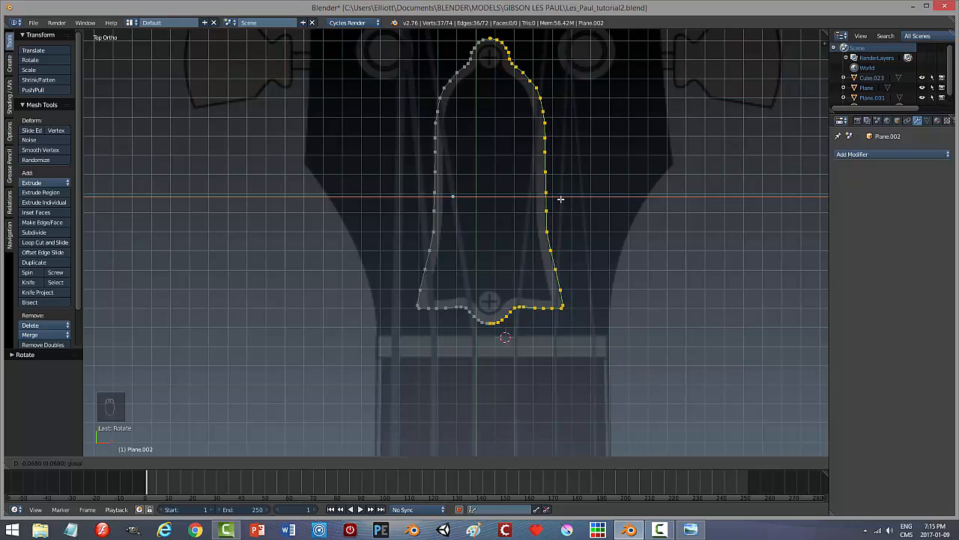
left_click(561, 199)
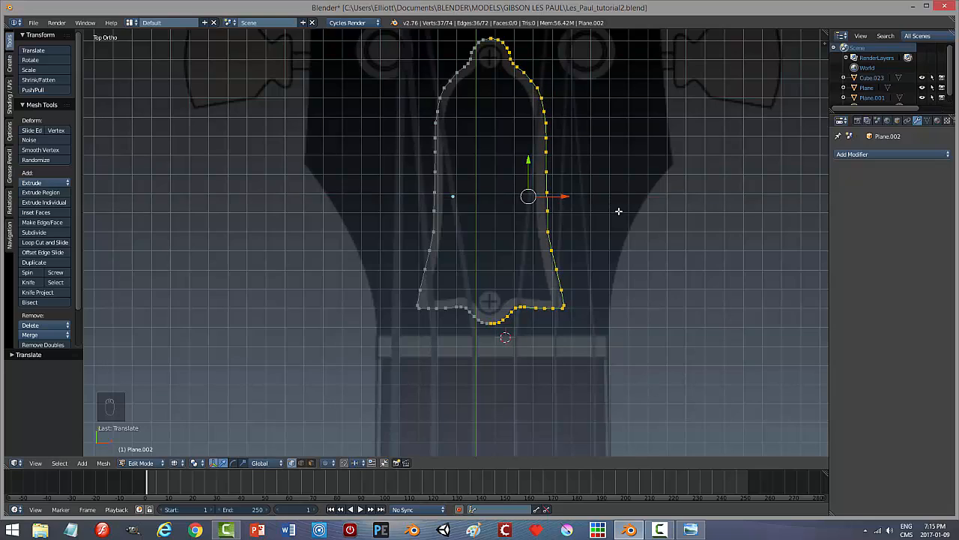
Merge the two adjacent vertices at the top centre of the cover outline at their centre.
scroll(619, 212, "up", 2)
middle_click_drag(533, 173, 530, 360, "shift")
scroll(536, 255, "up", 4)
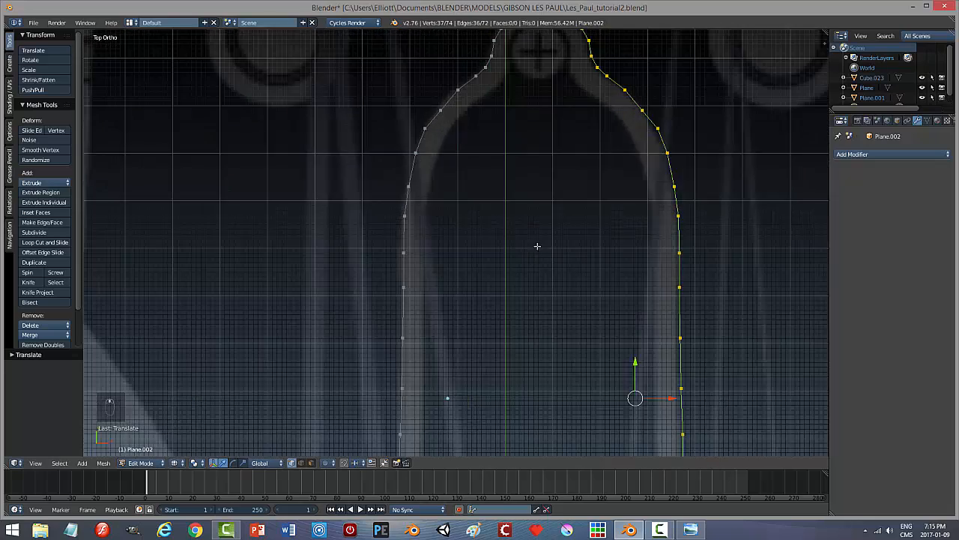
middle_click_drag(544, 167, 533, 377, "shift")
scroll(582, 262, "up", 2)
middle_click_drag(604, 194, 518, 358, "shift")
scroll(535, 327, "up", 2)
key("a")
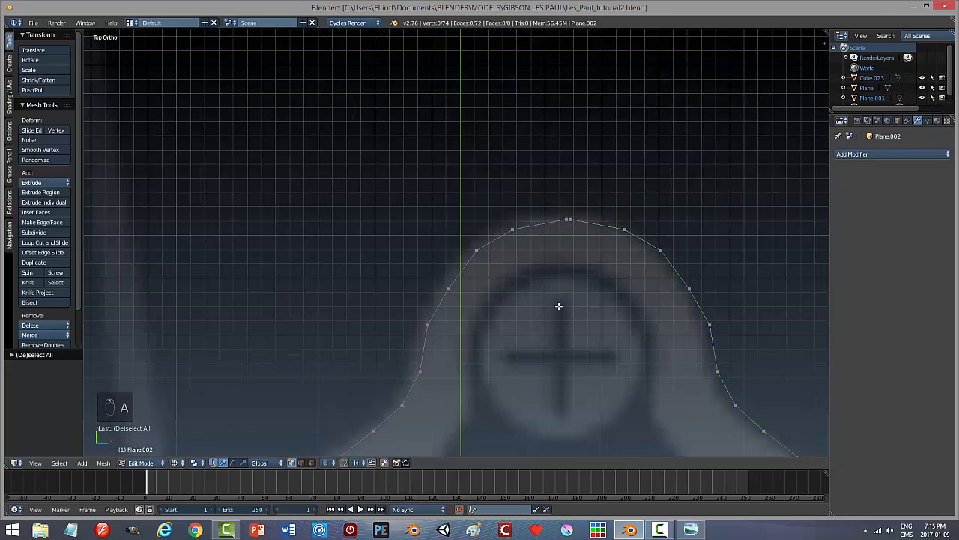
key("b")
left_click_drag(552, 204, 578, 237)
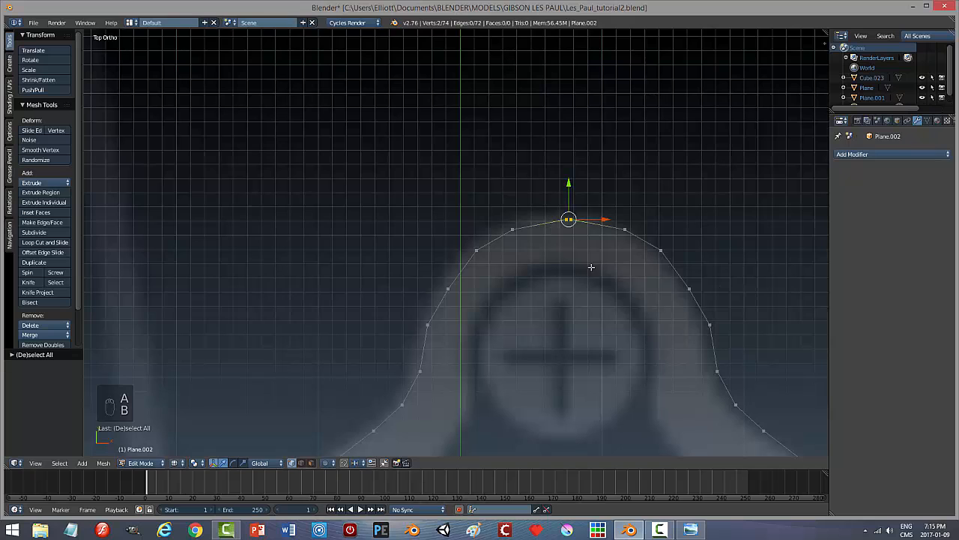
key("alt+m")
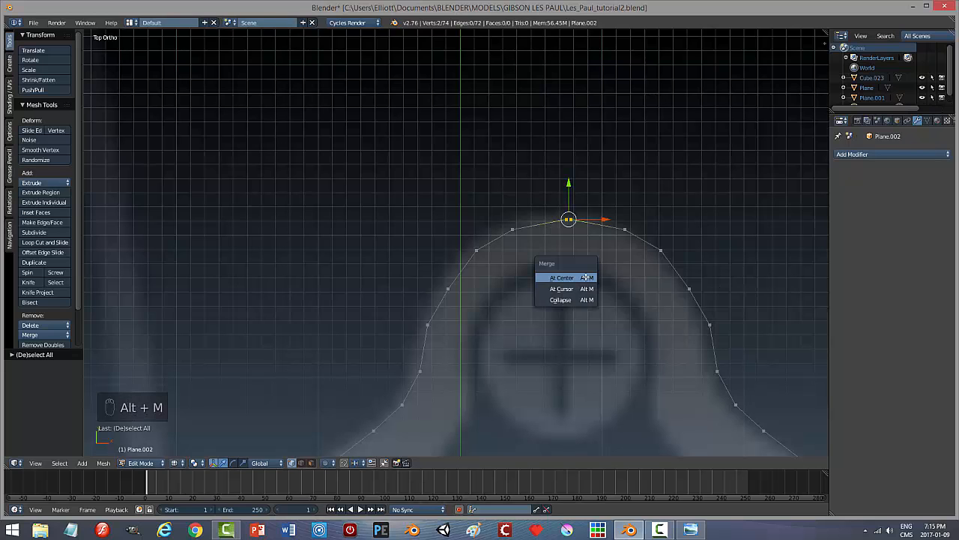
left_click(564, 278)
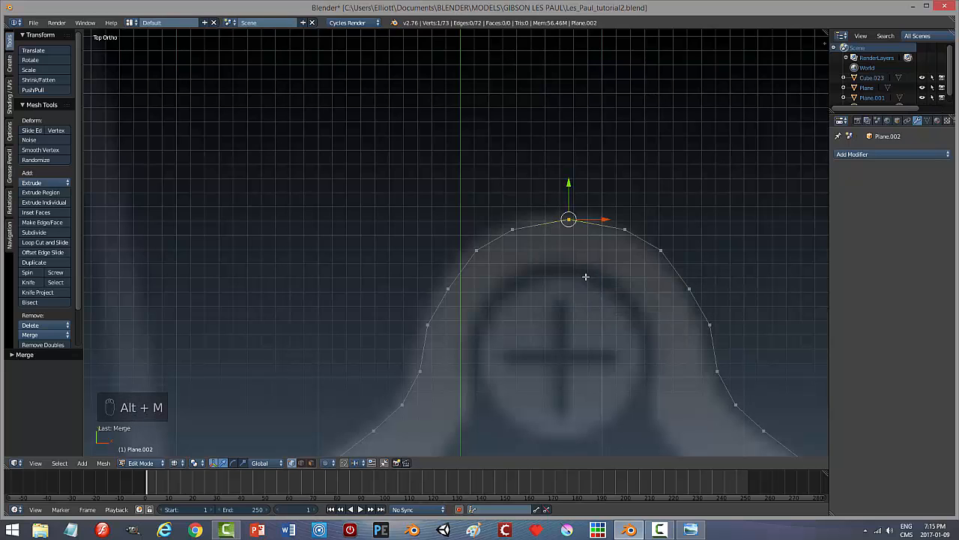
Try to merge the vertices at the bottom centre with the top vertex still selected, and undo the merge.
scroll(585, 277, "down", 5)
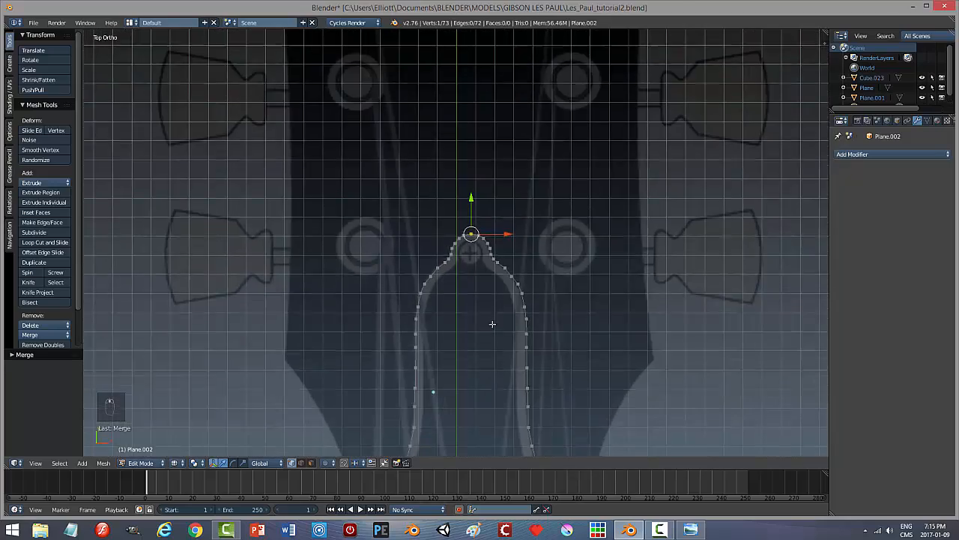
middle_click_drag(493, 324, 514, 257, "shift")
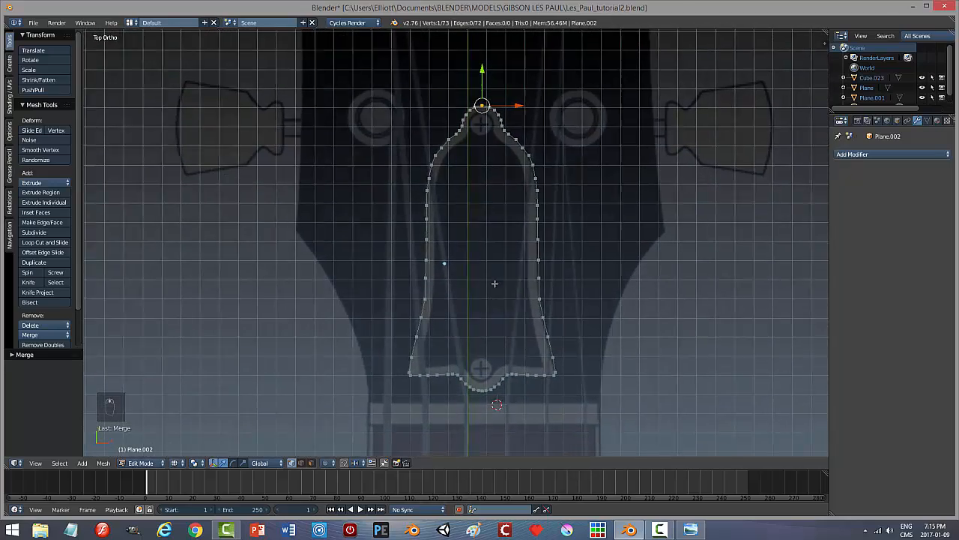
scroll(495, 283, "up", 5)
scroll(508, 218, "up", 6)
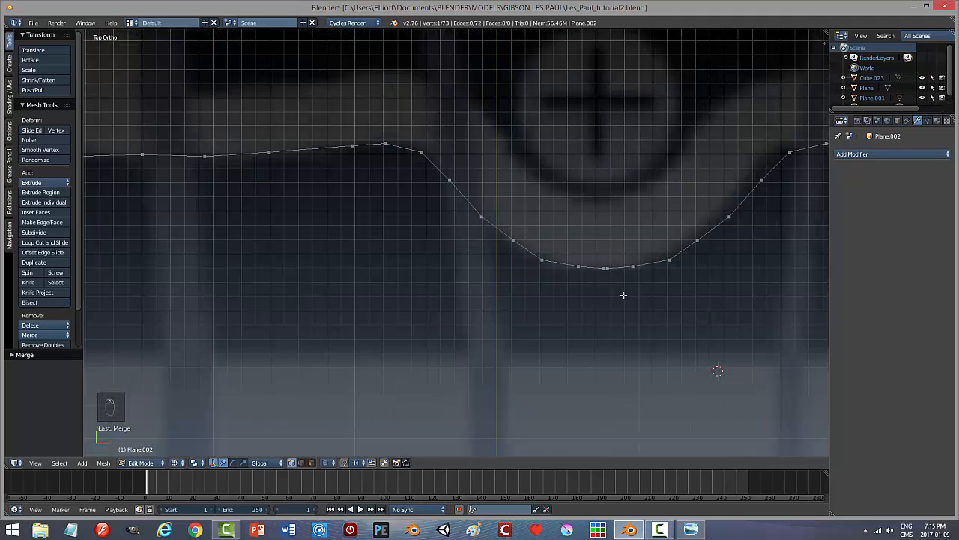
scroll(622, 251, "up", 1)
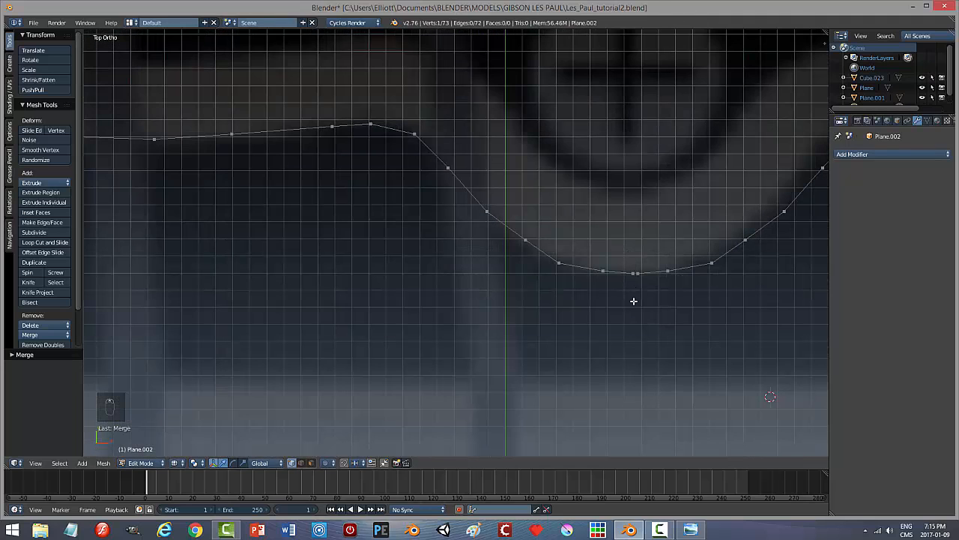
key("b")
left_click_drag(622, 257, 655, 297)
key("alt+m")
left_click(687, 298)
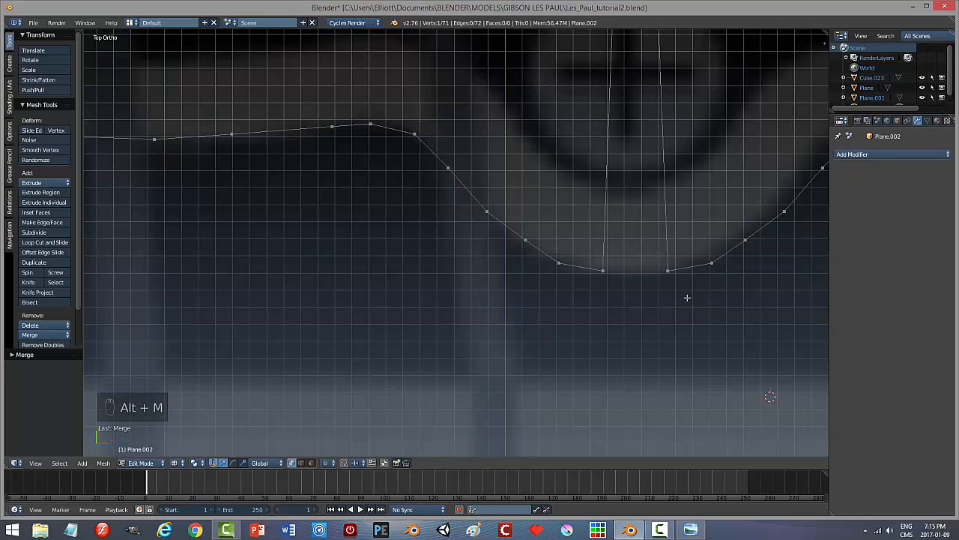
key("ctrl+z")
Clear the selection and merge only the two adjacent vertices at the outline's bottom centre at their centre.
key("a")
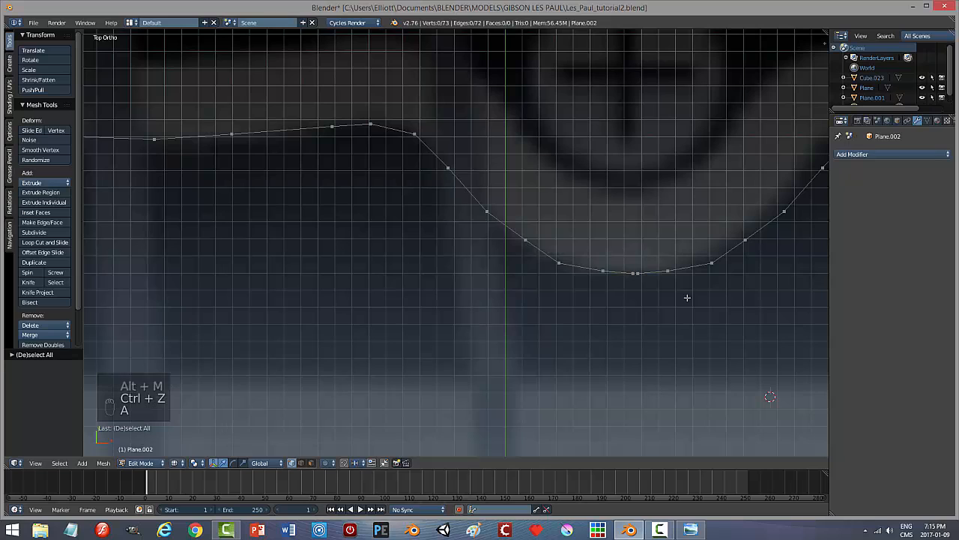
key("b")
left_click_drag(621, 258, 654, 287)
key("alt+m")
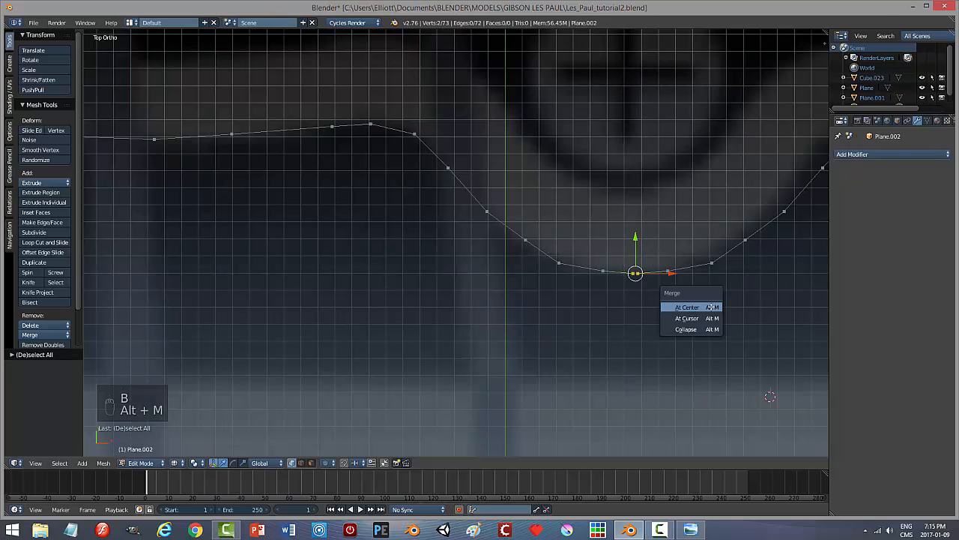
left_click(711, 306)
key("a")
Select the entire closed cover outline and fill it with a face.
scroll(706, 307, "down", 7)
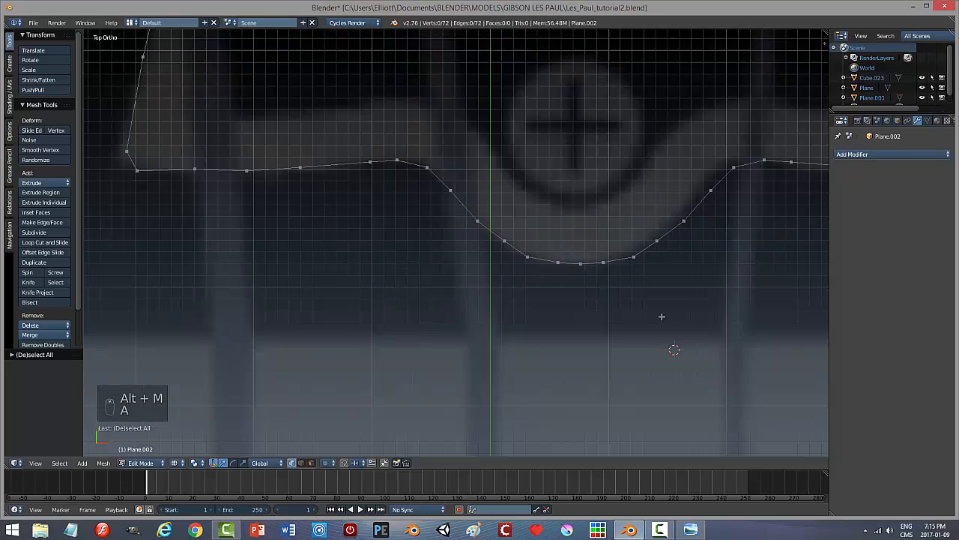
scroll(619, 292, "down", 2)
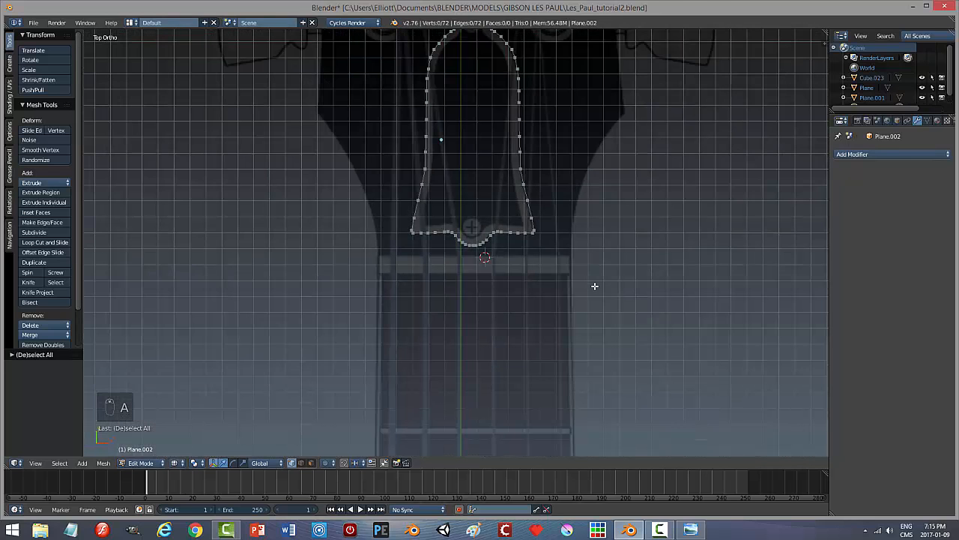
scroll(593, 285, "down", 2)
key("a")
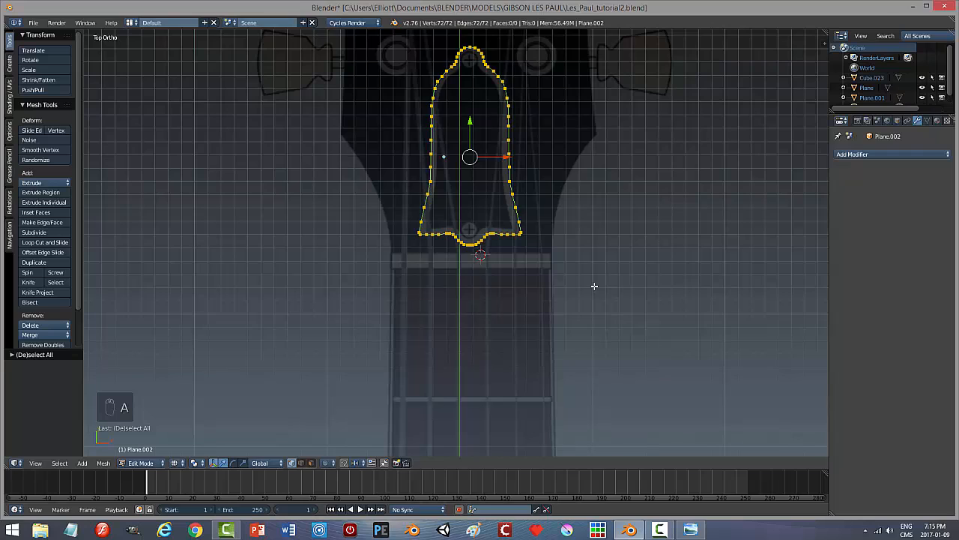
key("f")
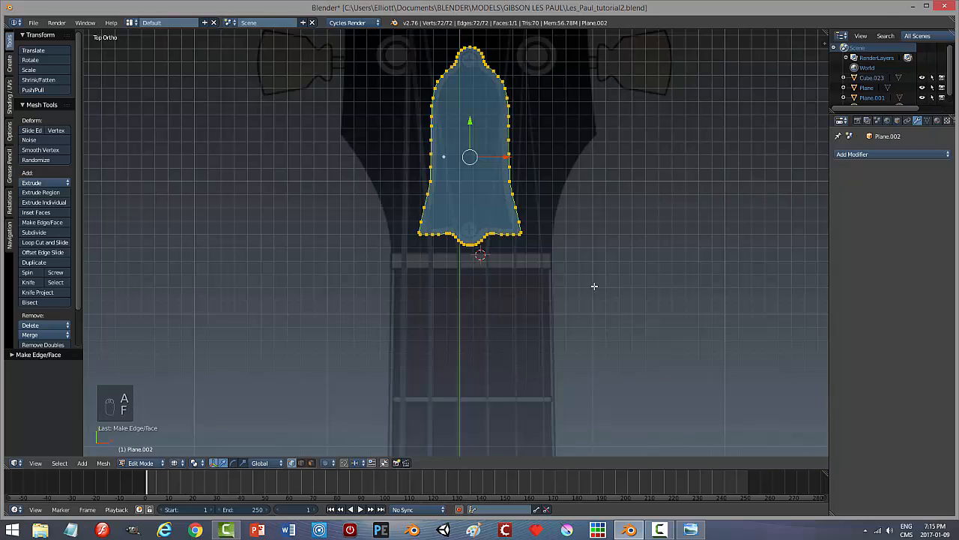
Switch to face selection and extrude the cover face slightly upward along Z to give it thickness.
key("ctrl+Tab")
left_click(570, 305)
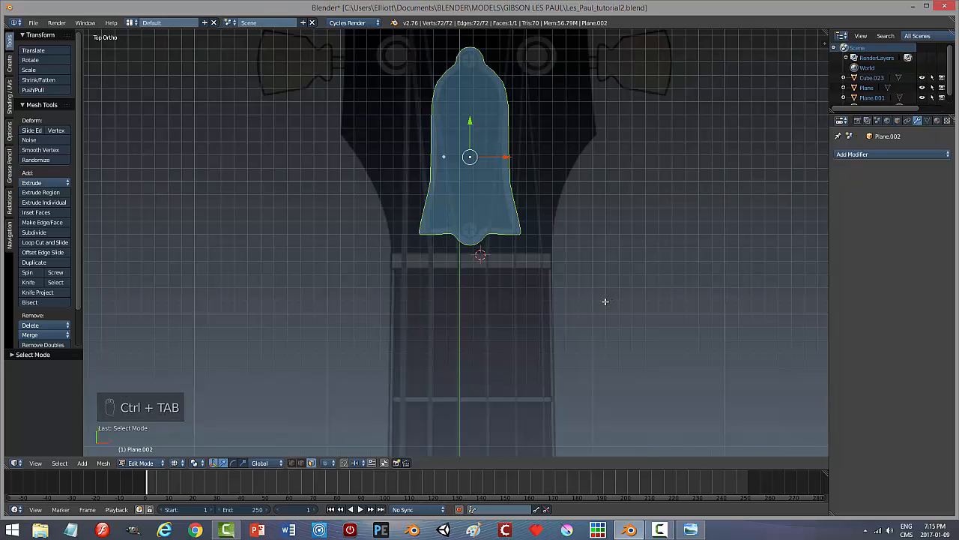
middle_click_drag(605, 302, 509, 220)
key("KP_Decimal")
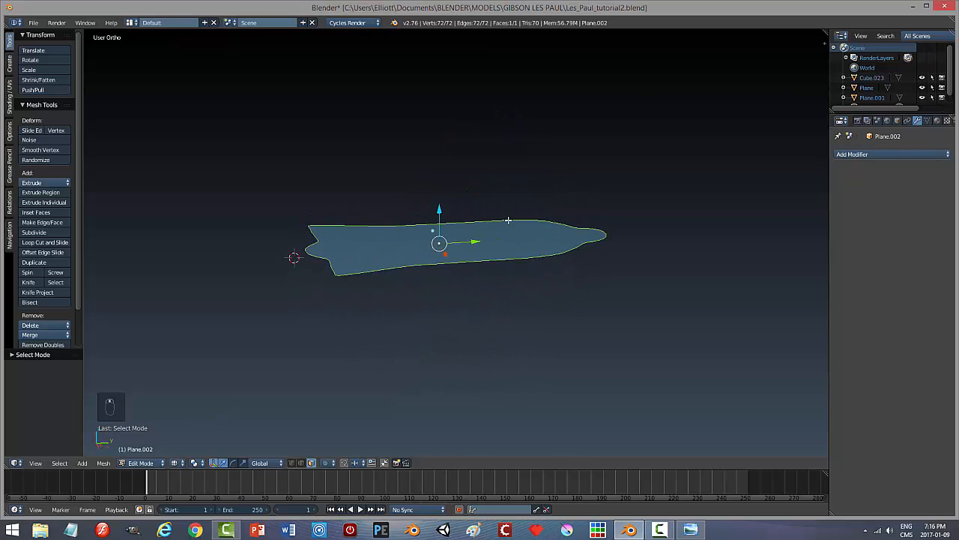
key("e")
left_click(508, 220)
left_click_drag(439, 213, 440, 208)
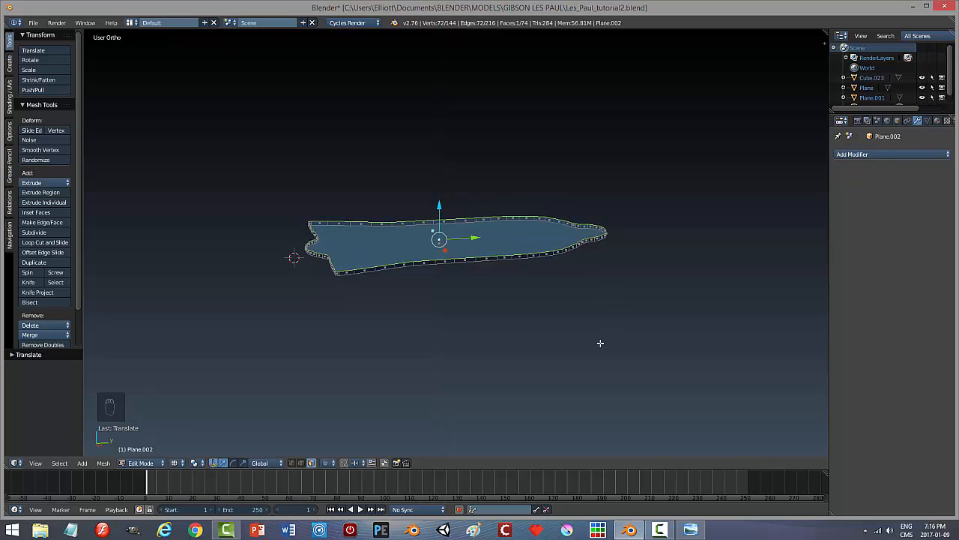
Select all faces of the extruded cover and make its normals consistent.
middle_click_drag(512, 368, 576, 354)
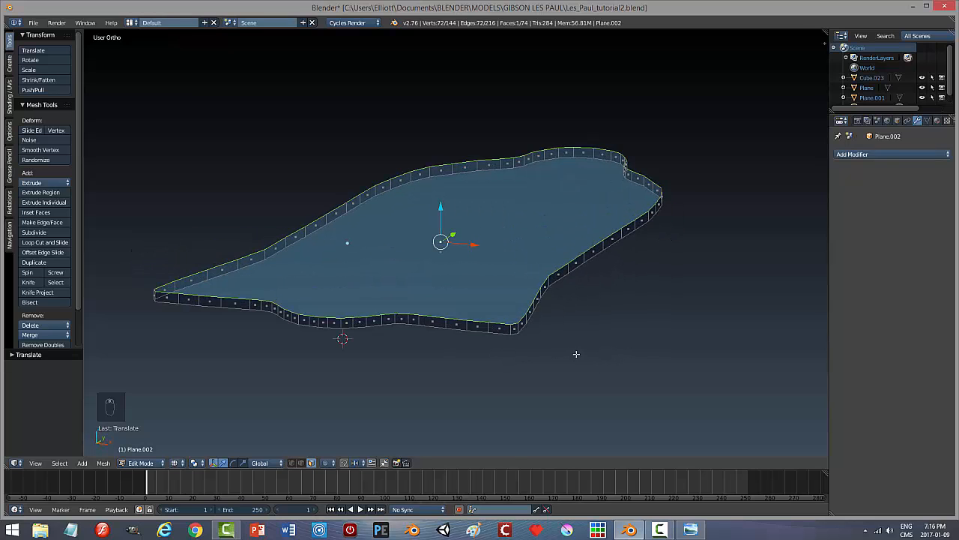
key("a")
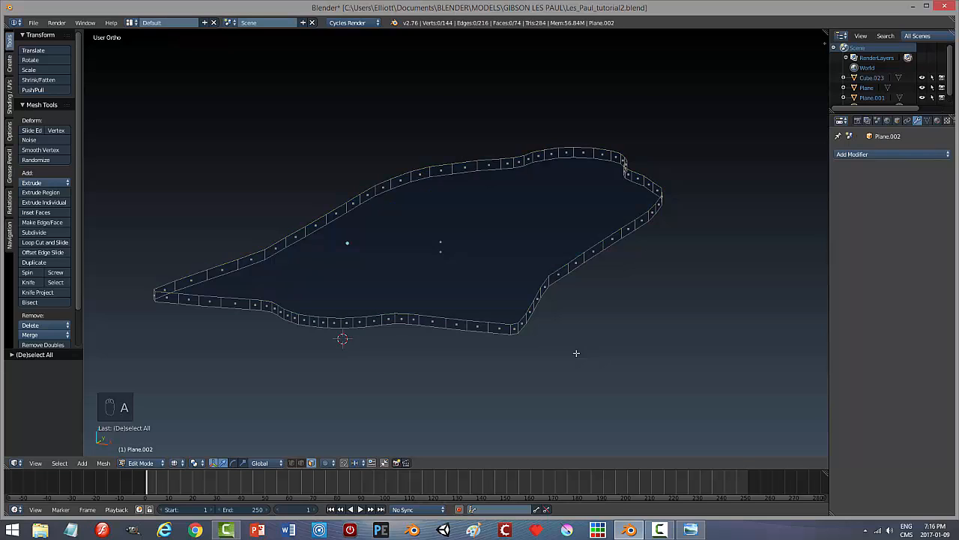
key("a")
left_click(103, 463)
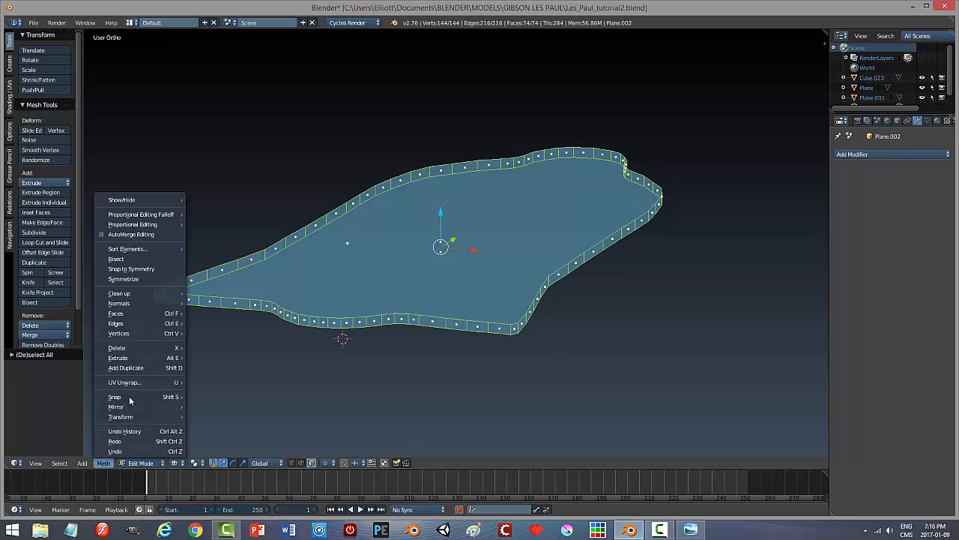
mouse_move(151, 359)
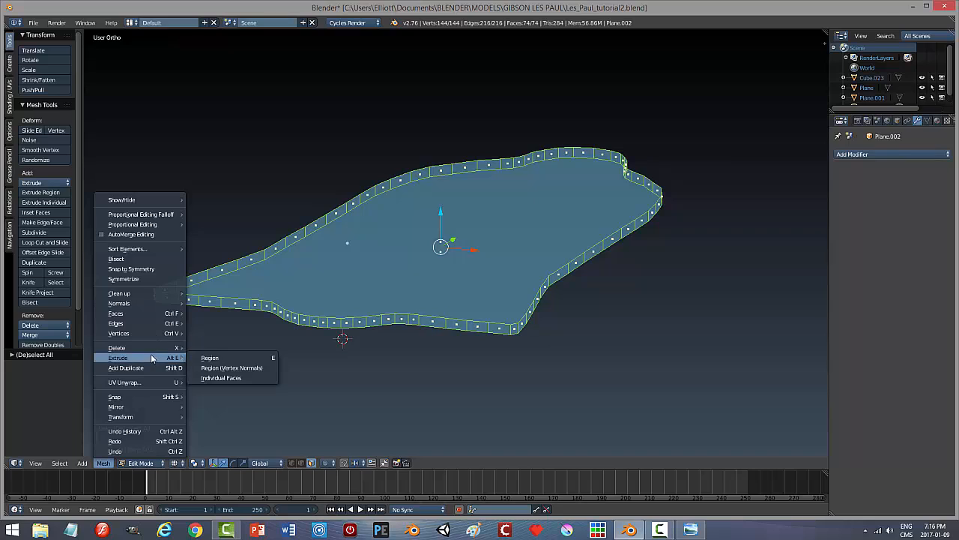
mouse_move(147, 303)
left_click(217, 305)
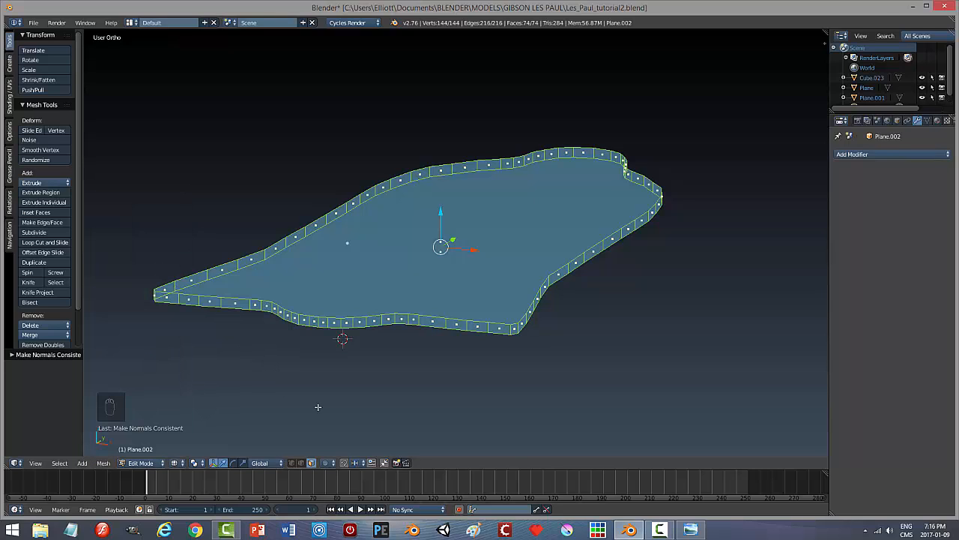
Clear the selection, show the cover in solid shading and select only its large top face.
key("a")
key("z")
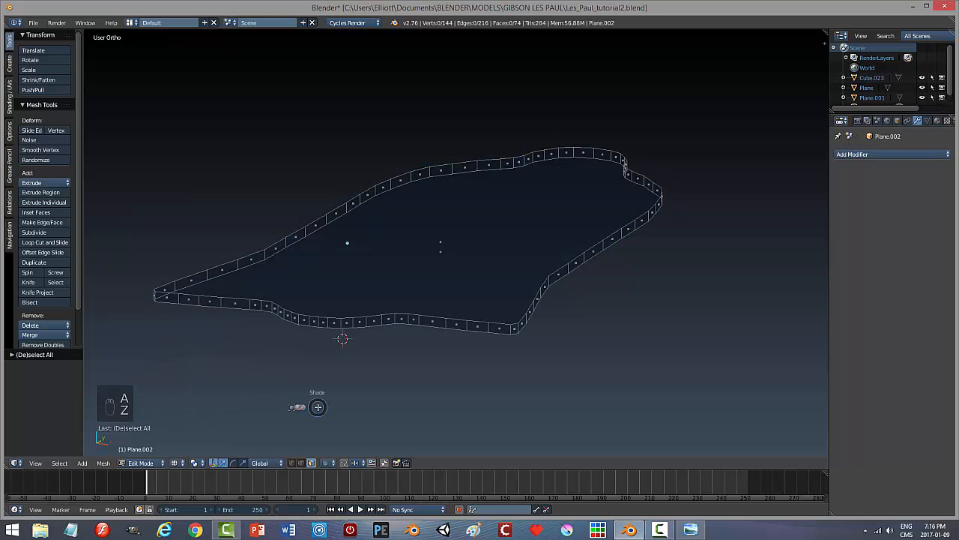
left_click(318, 463)
middle_click_drag(419, 415, 432, 387)
right_click(439, 306)
middle_click_drag(564, 366, 580, 387)
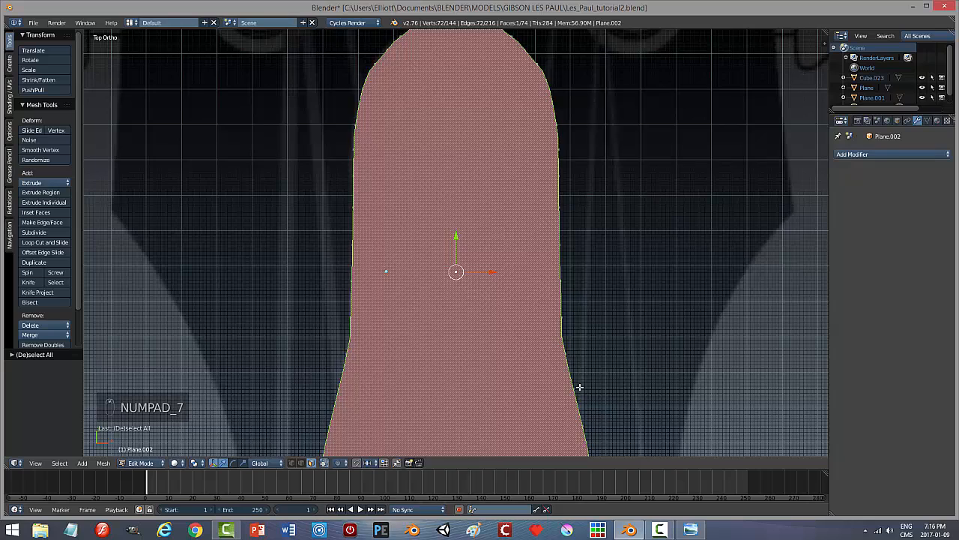
Switch to wireframe shading in top view and inset the cover's top face by about 0.032.
scroll(579, 387, "down", 2)
key("z")
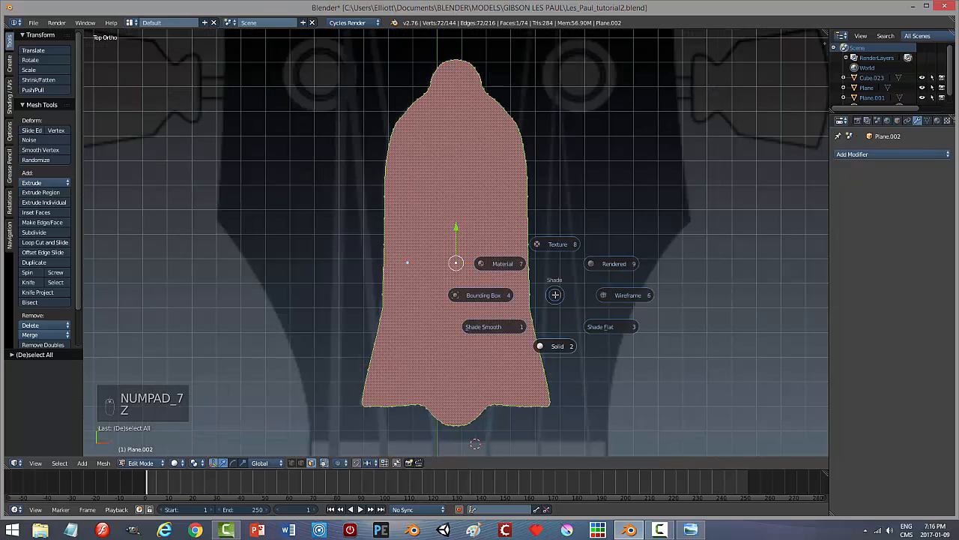
left_click(636, 294)
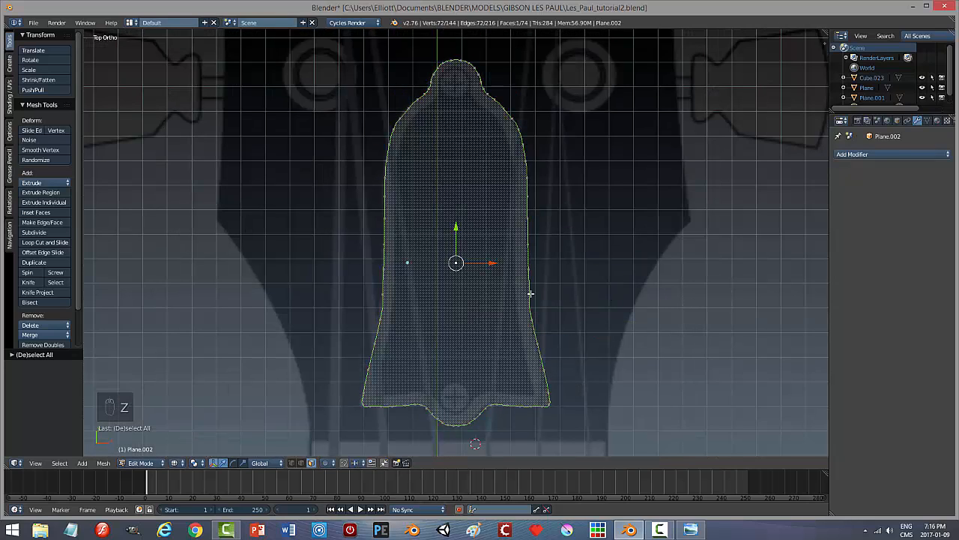
key("i")
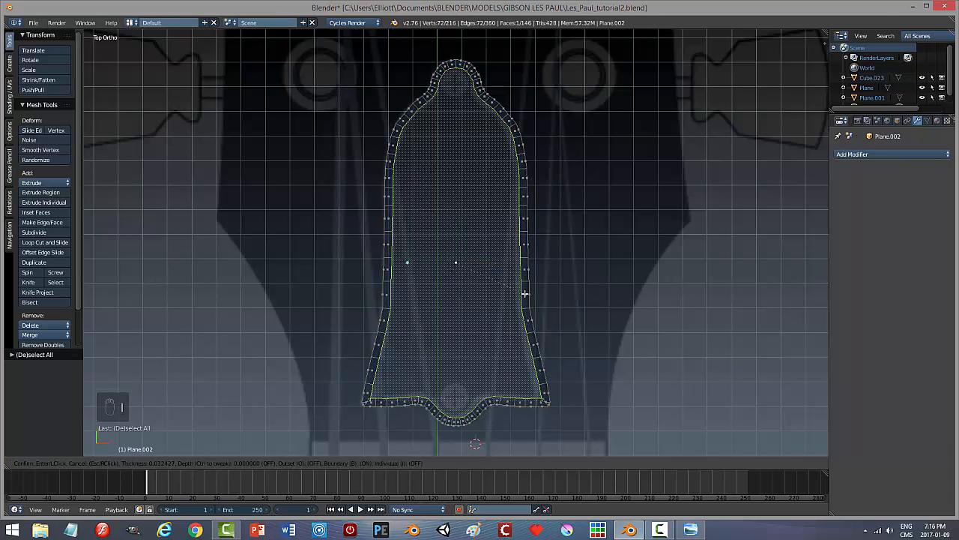
left_click(525, 294)
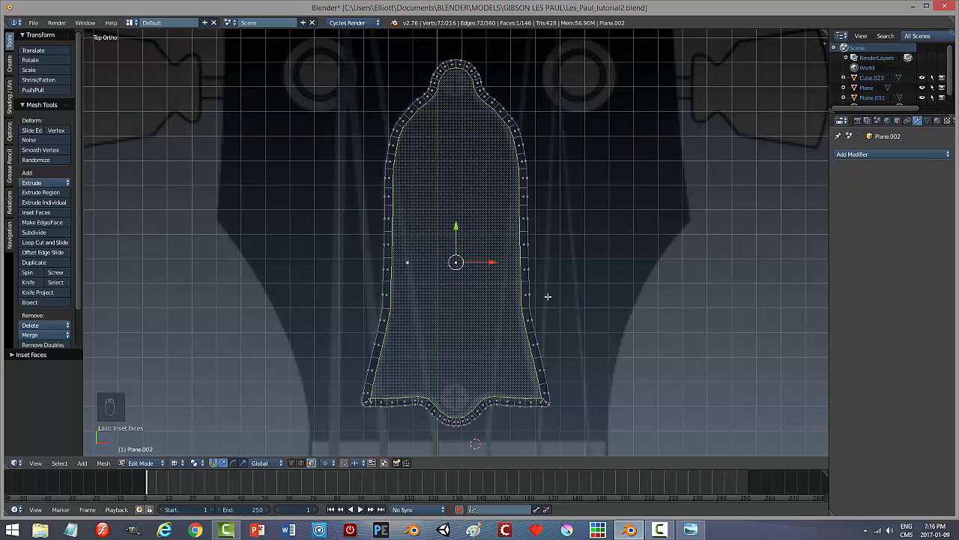
Extrude the inset top face and raise it slightly along Z to form a stepped panel.
middle_click_drag(548, 293, 586, 235)
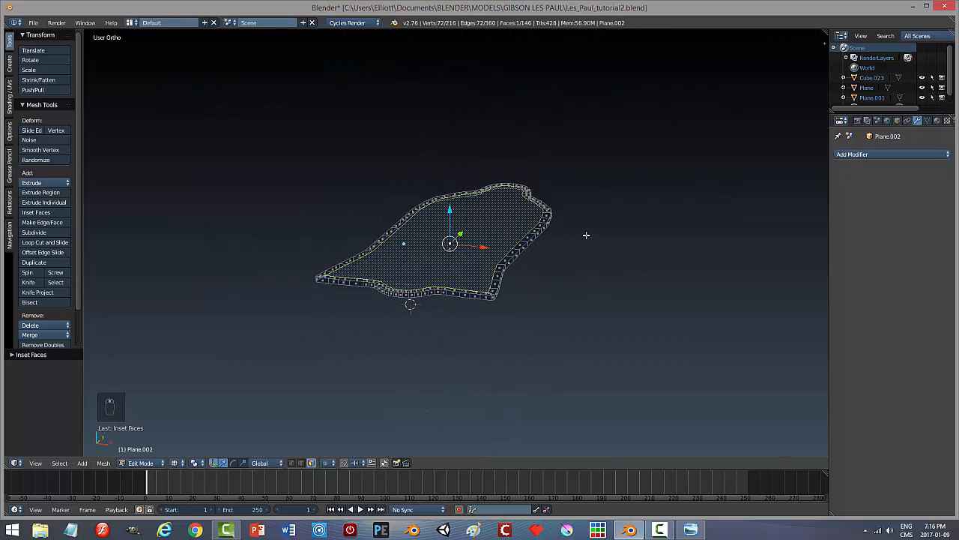
key("e")
left_click(594, 262)
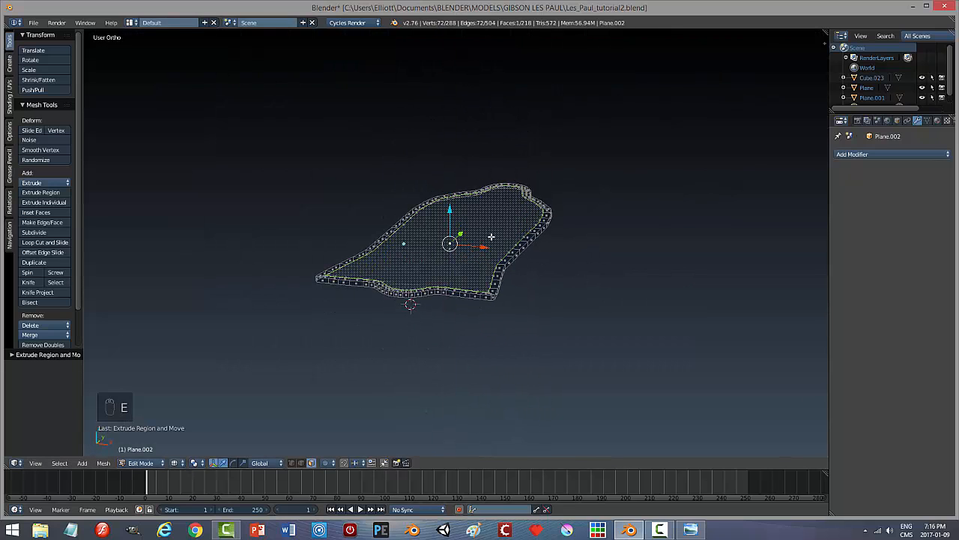
left_click_drag(450, 213, 450, 212)
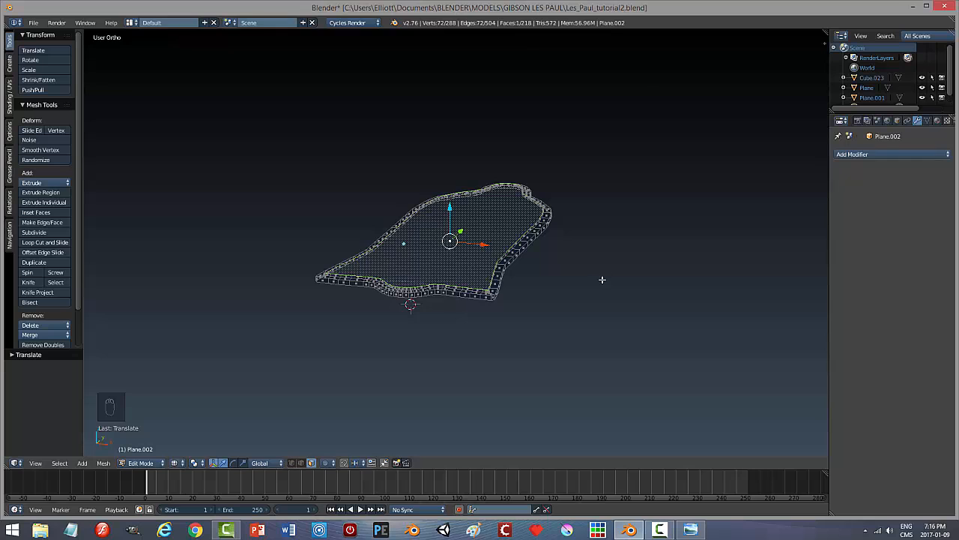
Clear the selection and view the cover in Object Mode with solid shading to check the stepped edge.
middle_click_drag(606, 295, 619, 330)
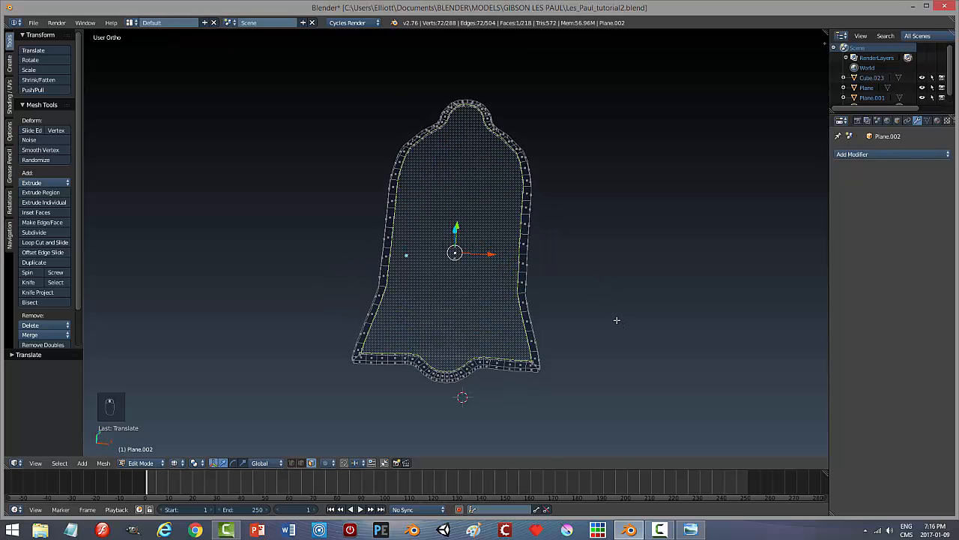
key("a")
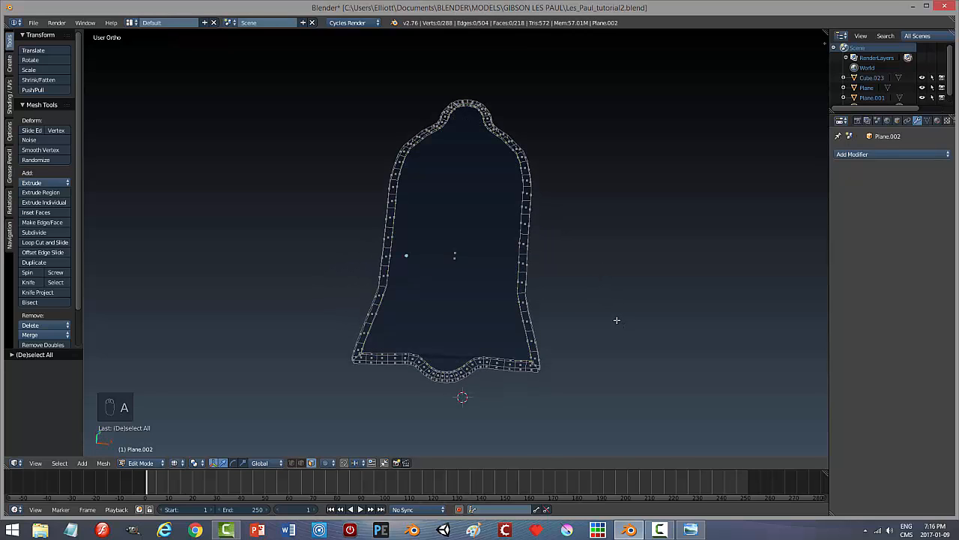
key("Tab")
key("z")
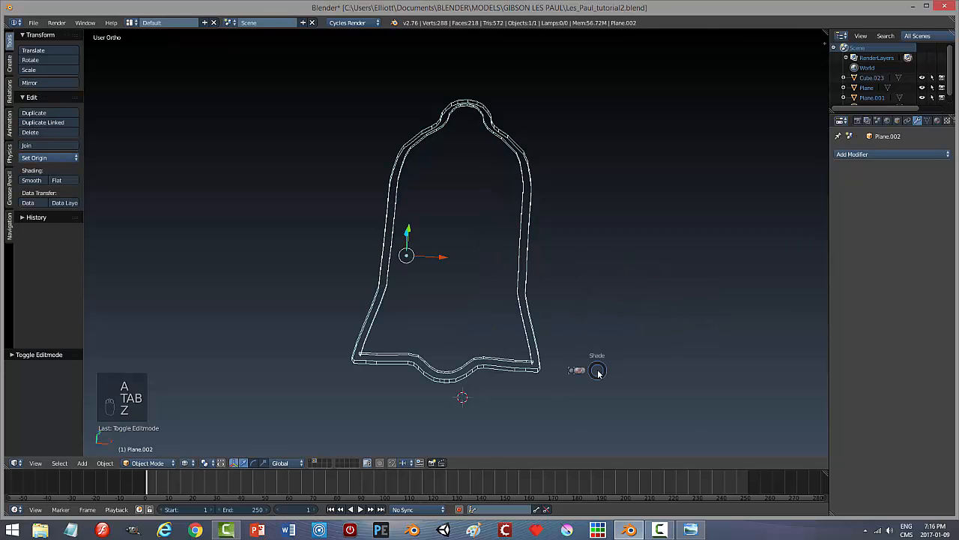
left_click(593, 411)
middle_click_drag(593, 412, 587, 392)
Return to Edit Mode, select the raised top face and examine the step around the cover's lower corners.
key("Tab")
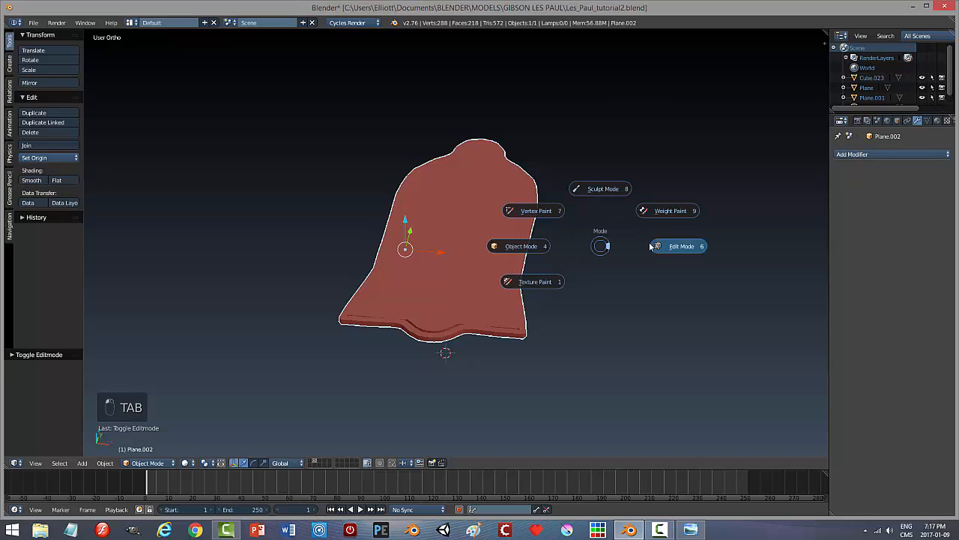
right_click(451, 257)
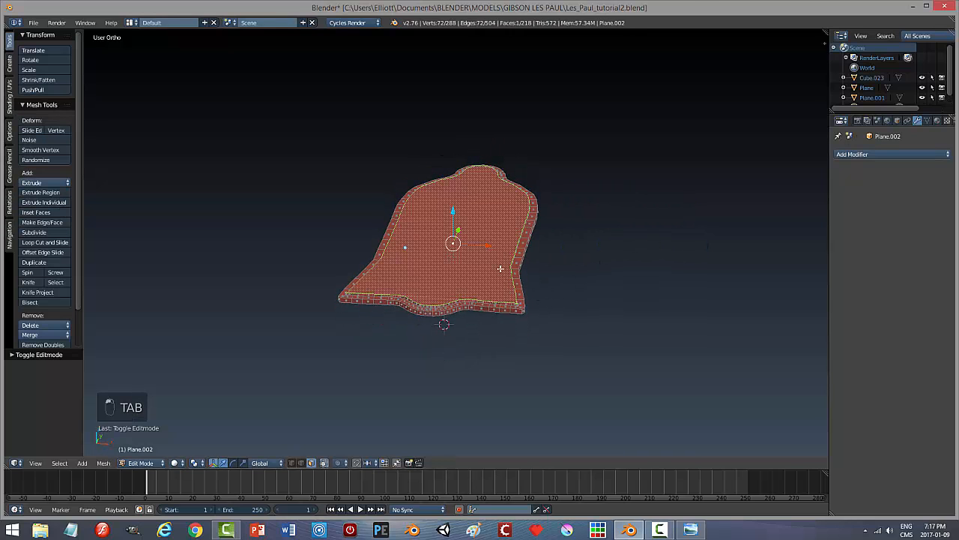
middle_click_drag(595, 321, 644, 335)
scroll(600, 324, "up", 5)
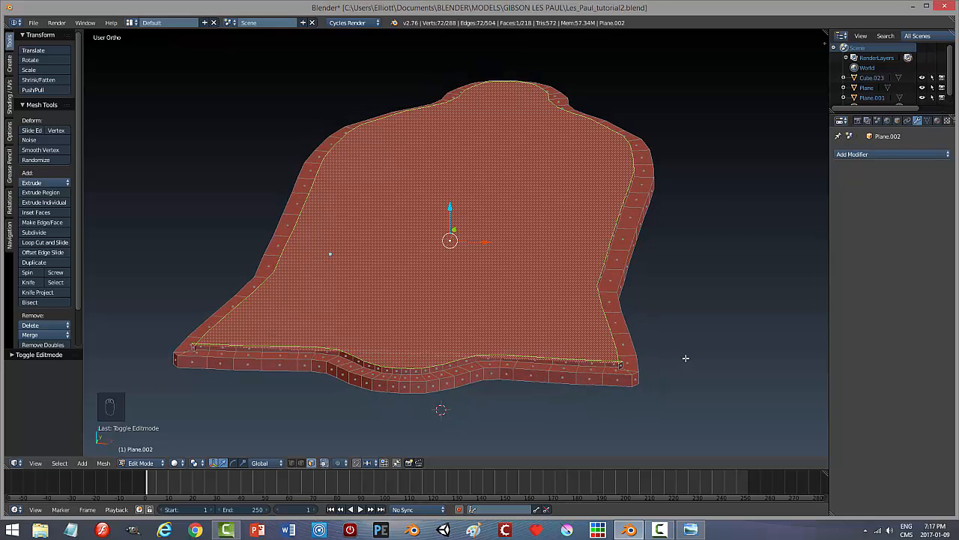
middle_click_drag(685, 360, 652, 344)
scroll(531, 350, "up", 4)
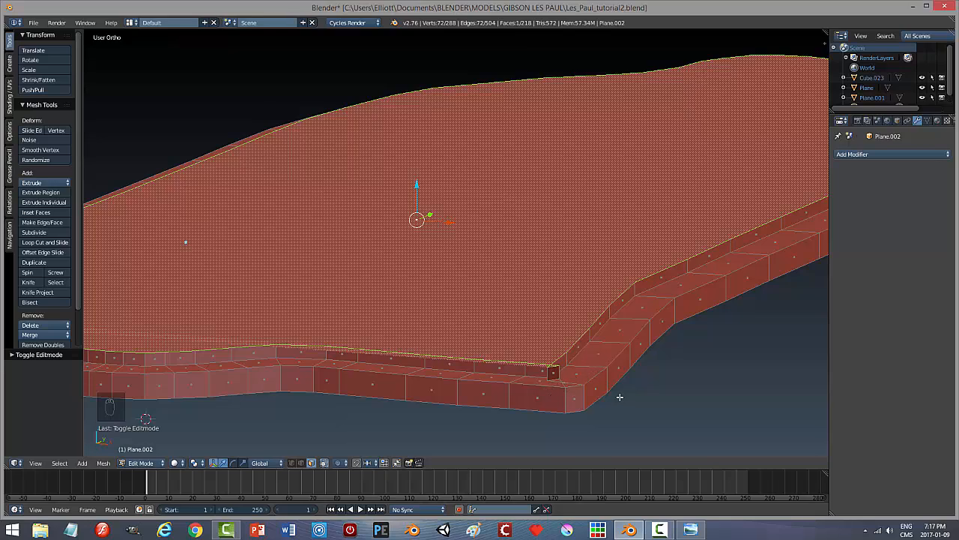
scroll(559, 396, "down", 2)
middle_click_drag(443, 380, 544, 388)
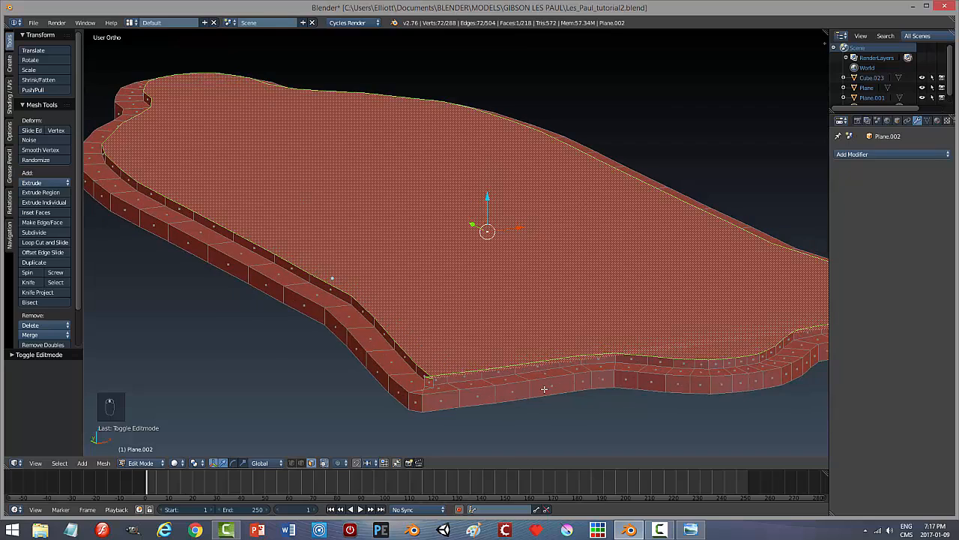
Try deleting the small crossed face at the raised panel's sharp lower corner, and undo the deletion.
right_click(432, 383)
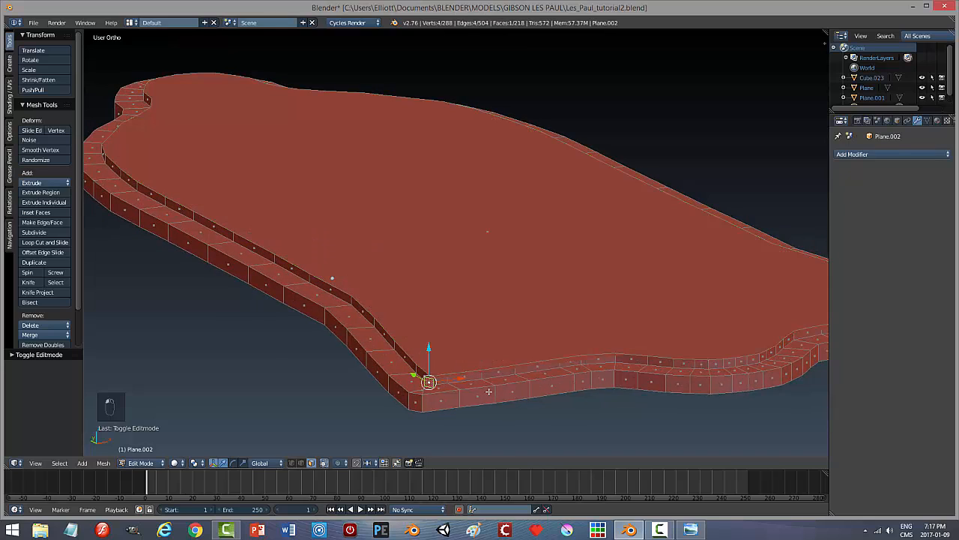
key("x")
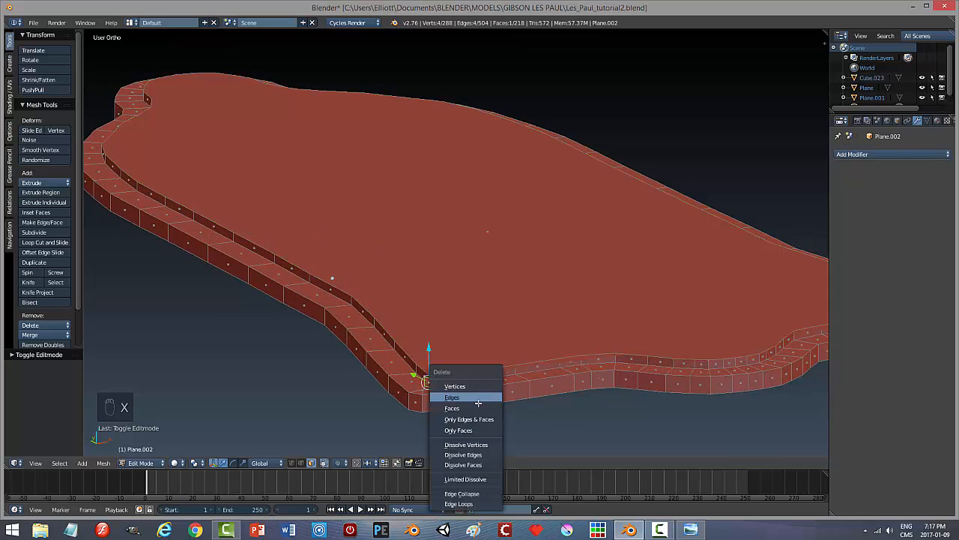
left_click(479, 401)
scroll(460, 407, "up", 2)
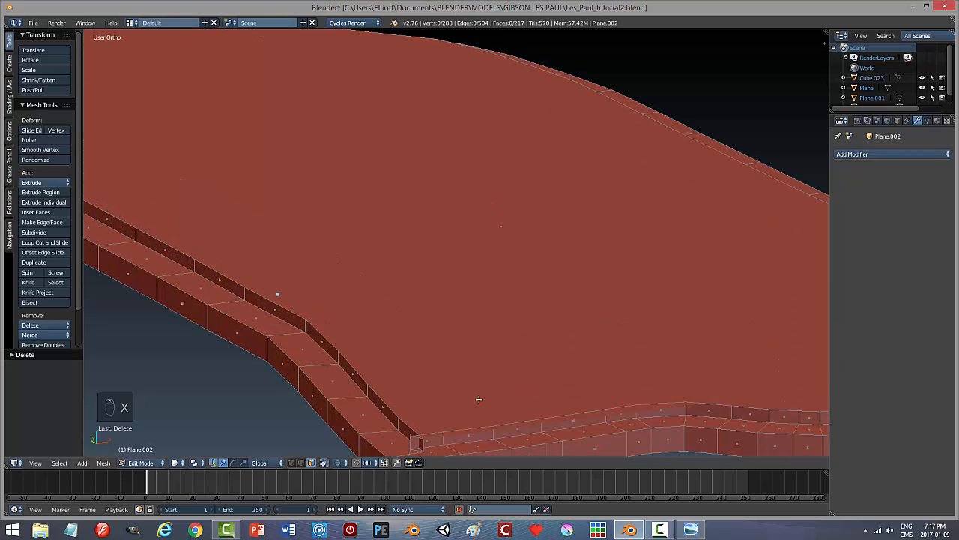
middle_click_drag(480, 399, 485, 314, "shift")
key("ctrl+z")
Switch to vertex selection and try deleting the four vertices of the small crossed face at the panel's corner.
scroll(535, 407, "up", 3)
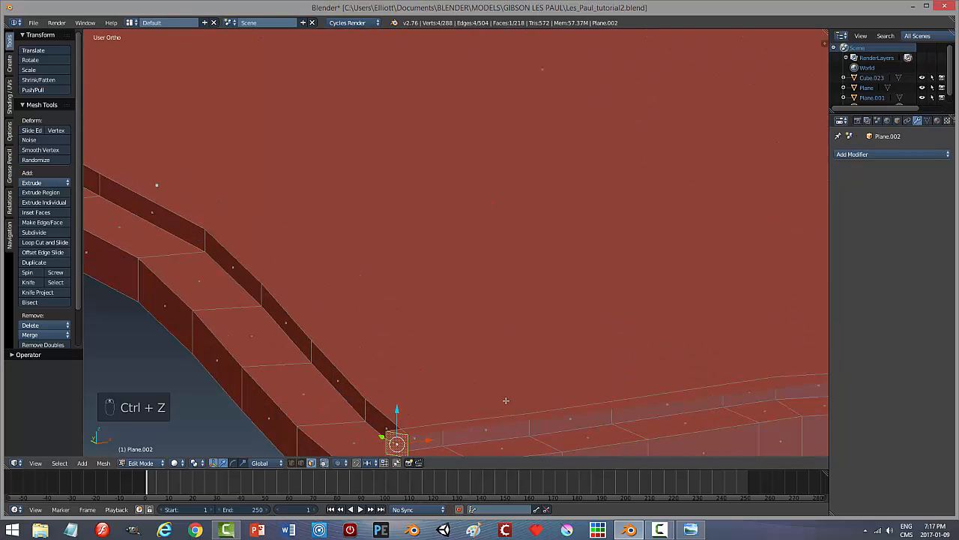
middle_click_drag(505, 398, 482, 336, "shift")
scroll(481, 337, "up", 2)
scroll(475, 345, "up", 2)
mouse_move(432, 357)
middle_mouse_down()
mouse_move(439, 360)
mouse_move(435, 353)
middle_mouse_up()
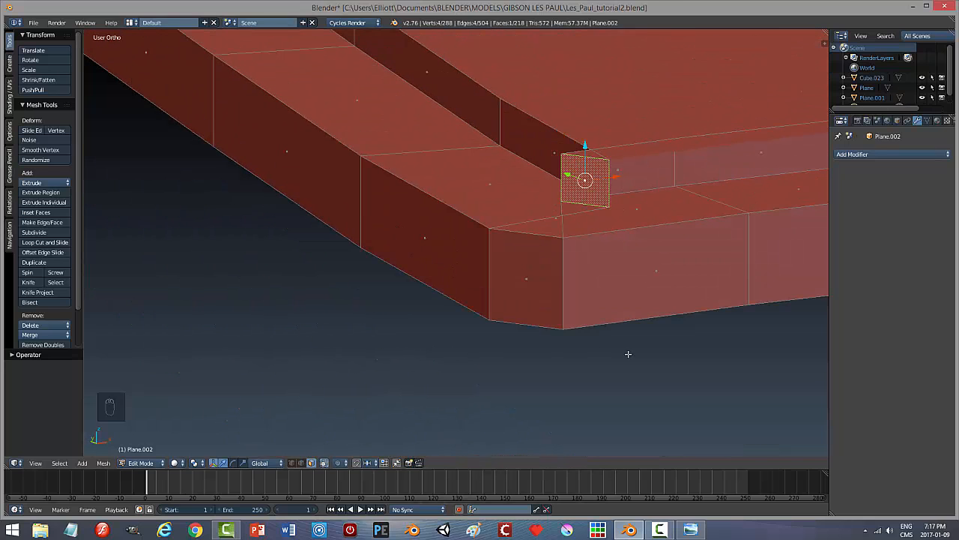
key("ctrl+Tab")
left_click(604, 342)
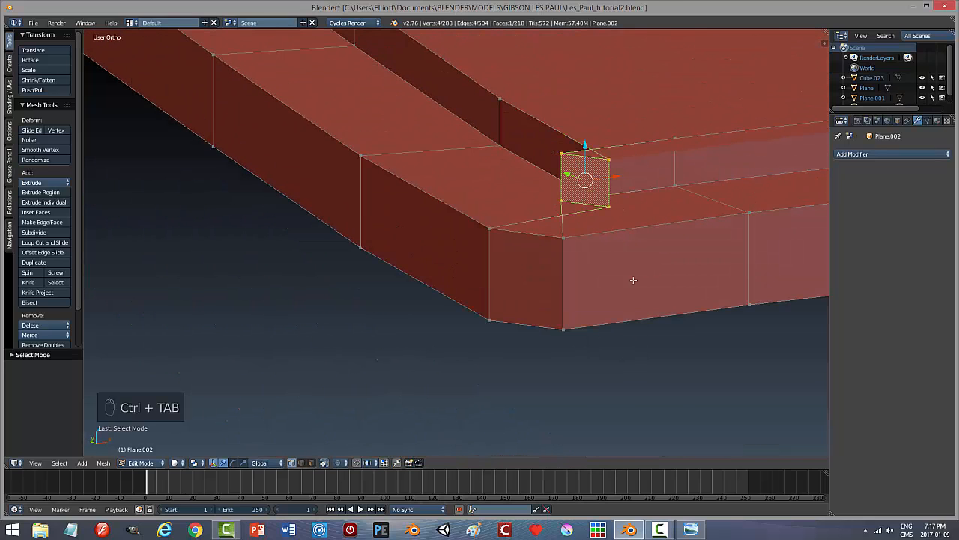
scroll(632, 278, "up", 3, "shift")
left_click(585, 320)
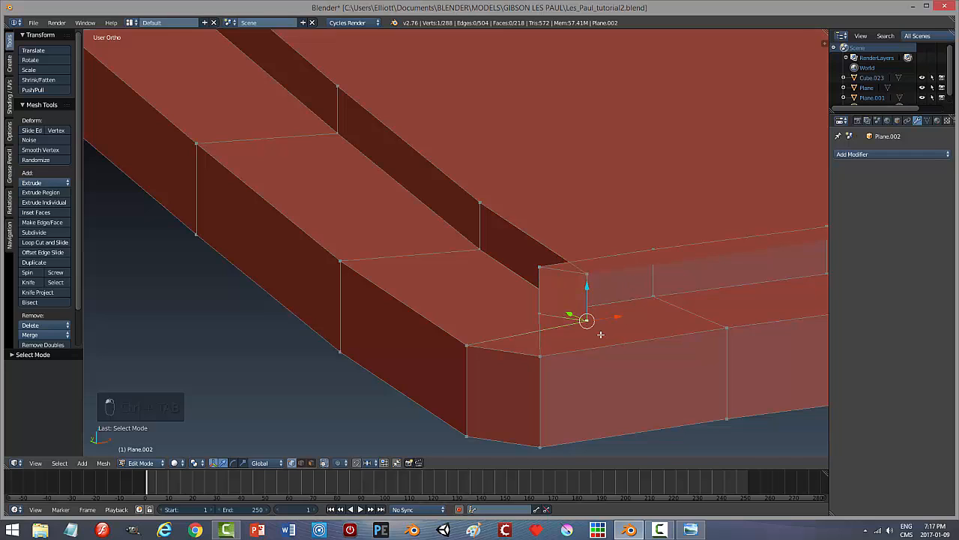
left_click(541, 309, "shift")
left_click(539, 268, "shift")
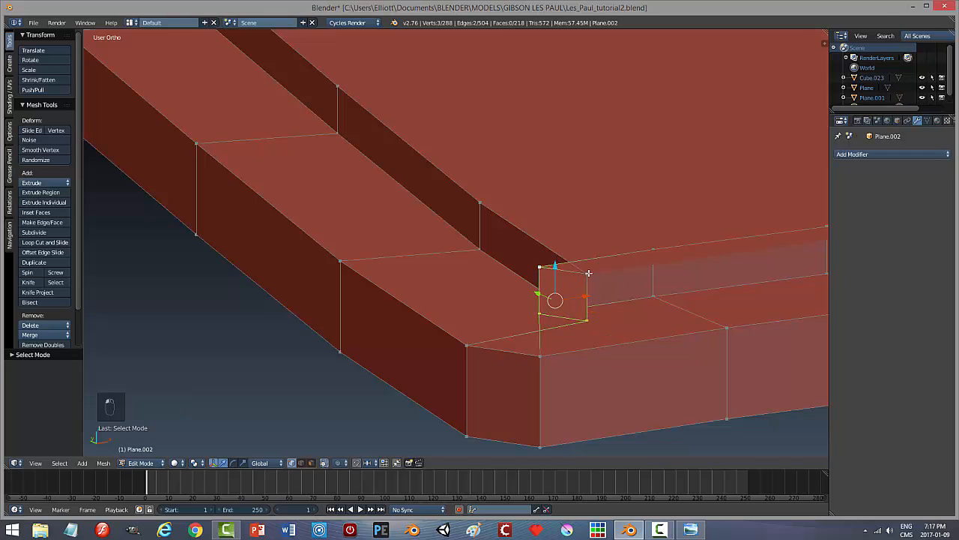
left_click(587, 274, "shift")
key("x")
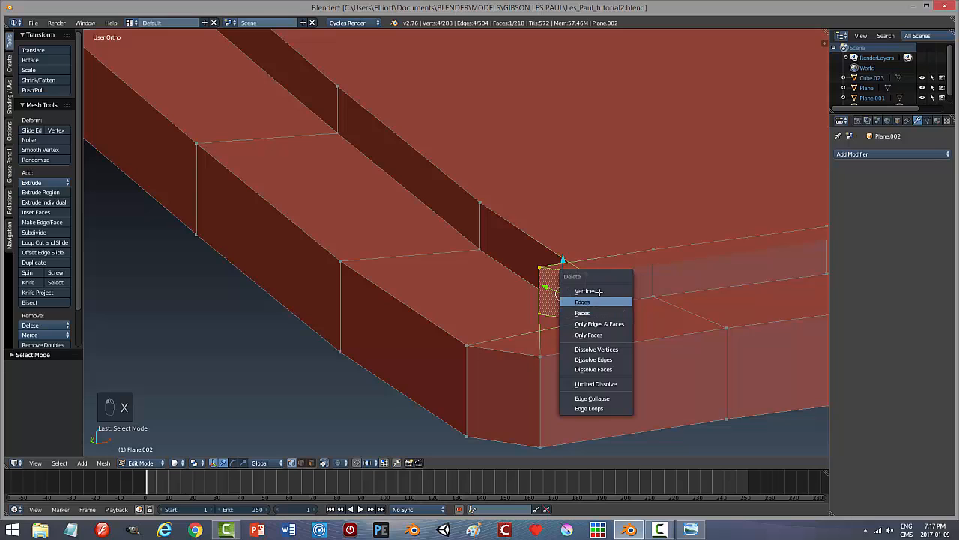
left_click(604, 294)
mouse_move(616, 323)
middle_mouse_down()
mouse_move(490, 326)
mouse_move(635, 334)
mouse_move(626, 330)
middle_mouse_up()
Undo the corner edits and the raising of the inset face, back to the flat extruded top face.
key("ctrl+z")
key("ctrl+z")
key("ctrl+z")
key("ctrl+z")
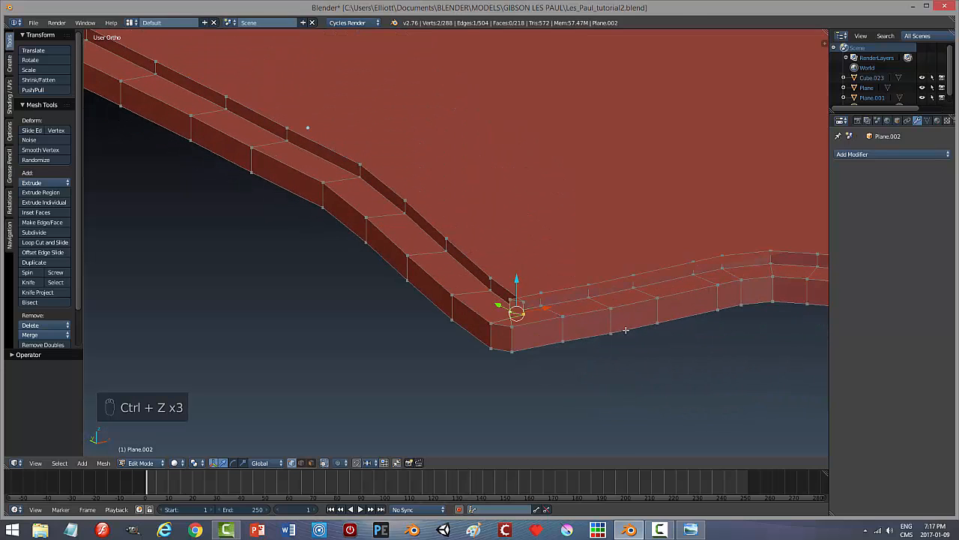
key("ctrl+z")
key("ctrl+z")
key("ctrl+z")
key("ctrl+z")
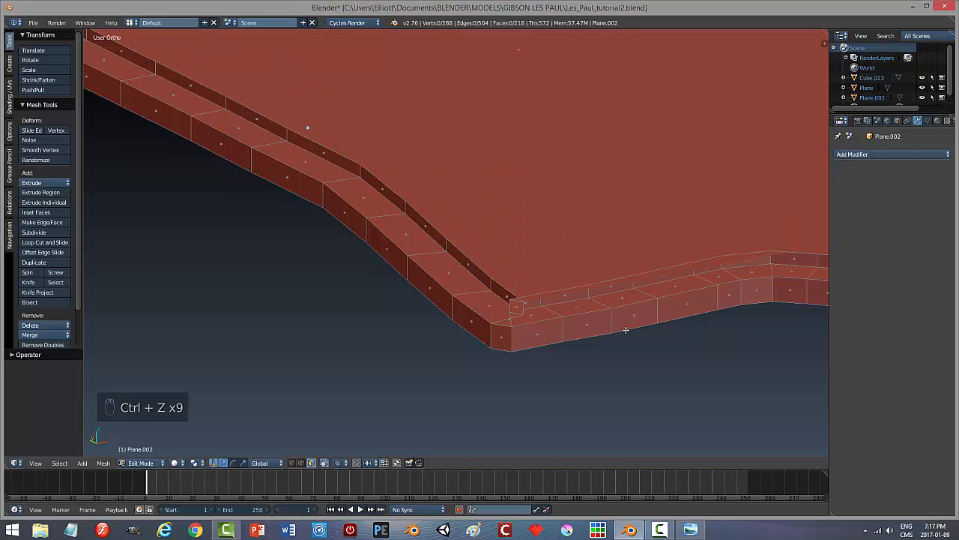
key("ctrl+z")
key("ctrl+z")
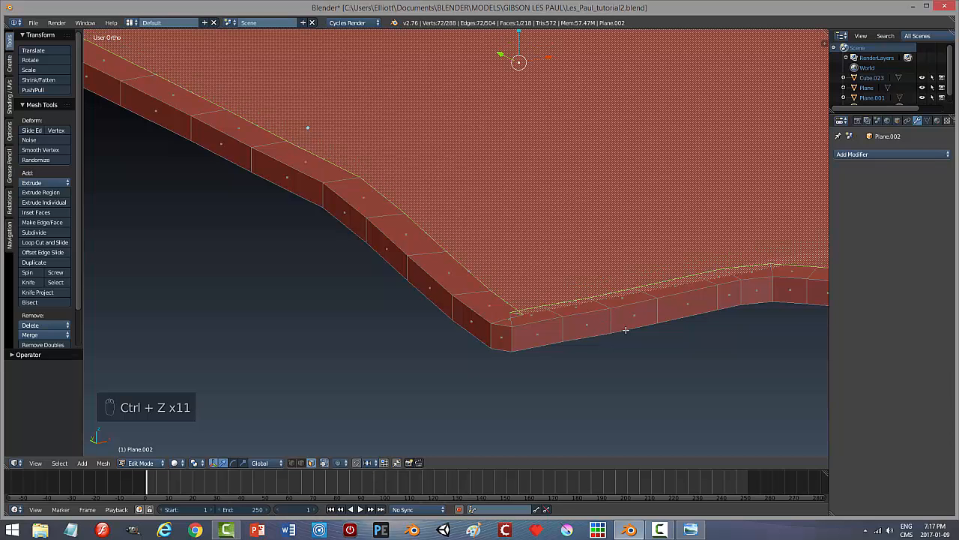
Clear the selection, select only the large inset top face and delete it with the Faces option.
key("a")
middle_click_drag(593, 337, 593, 338)
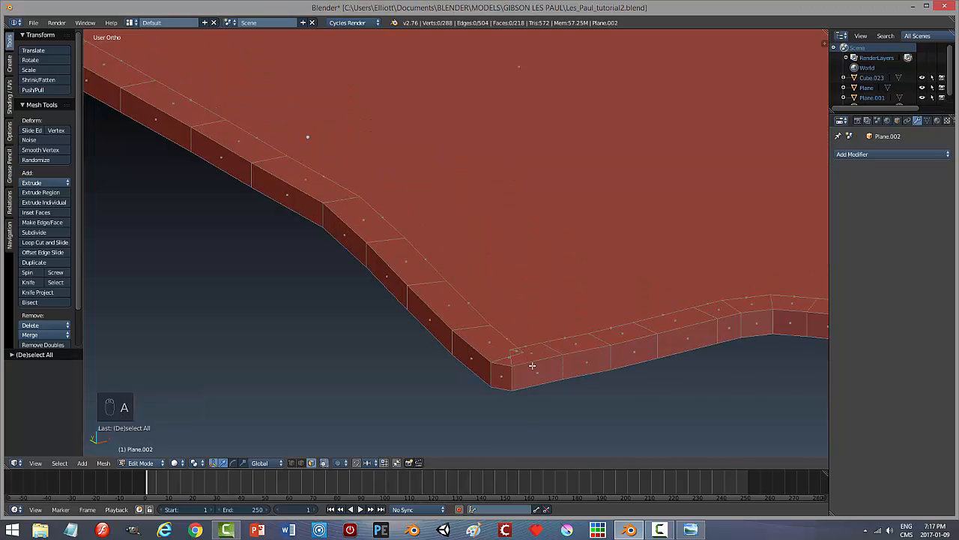
scroll(532, 365, "up", 1)
scroll(521, 348, "up", 3)
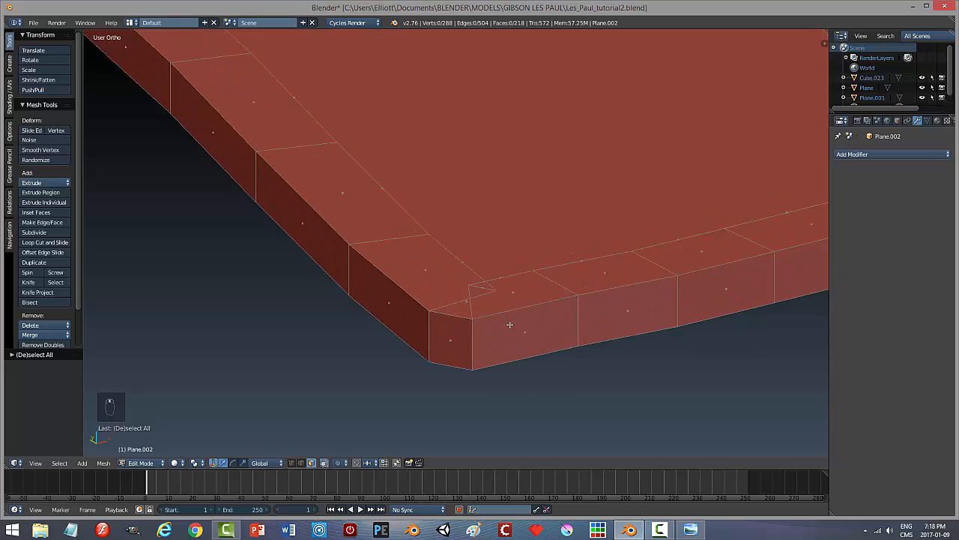
scroll(509, 325, "up", 3)
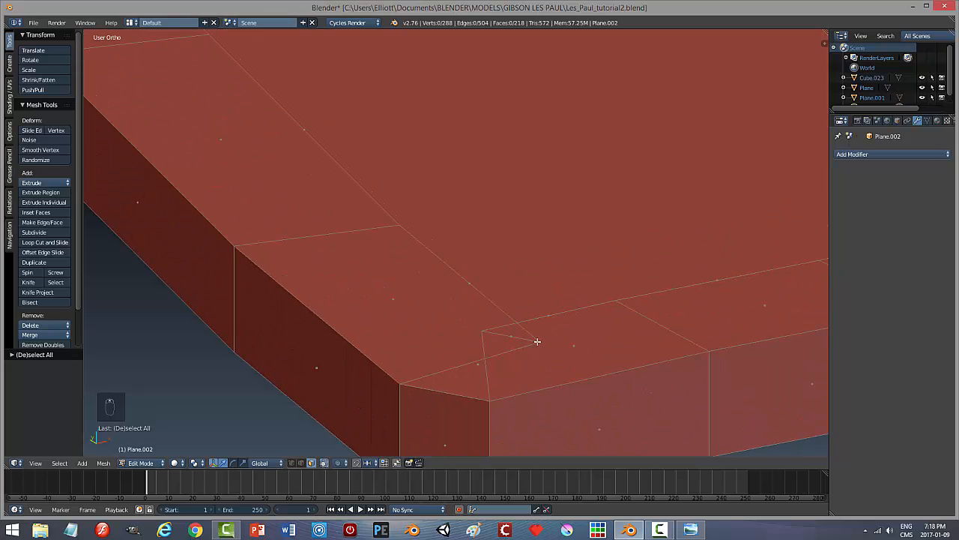
right_click(534, 340)
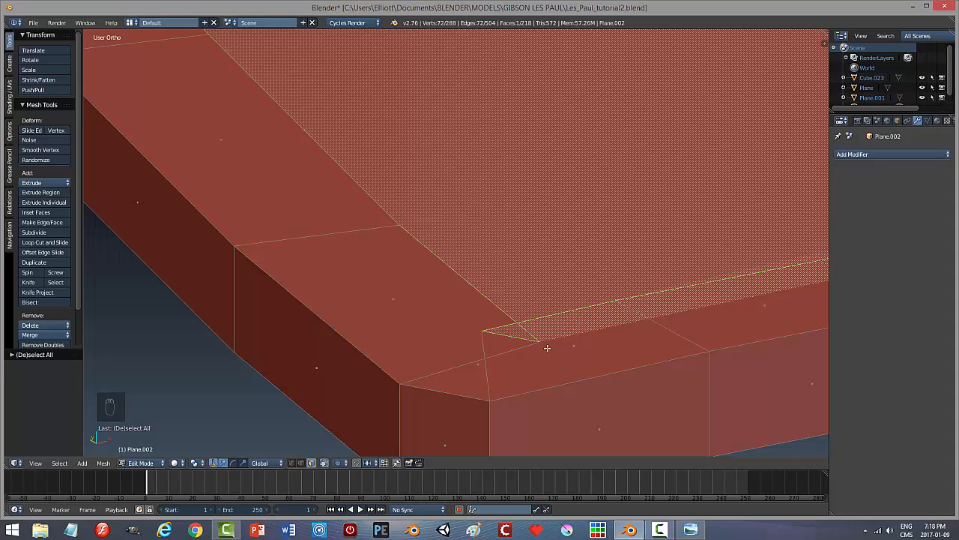
key("x")
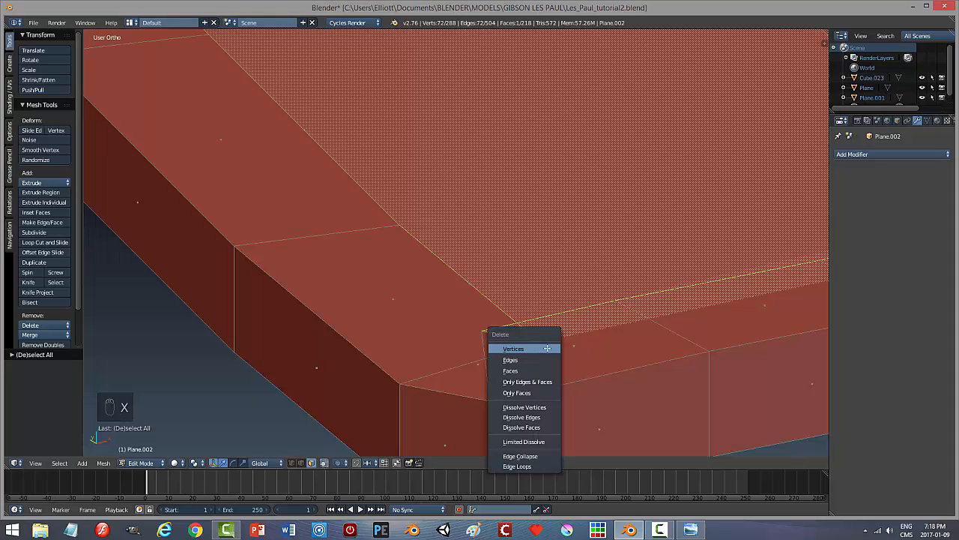
left_click(548, 366)
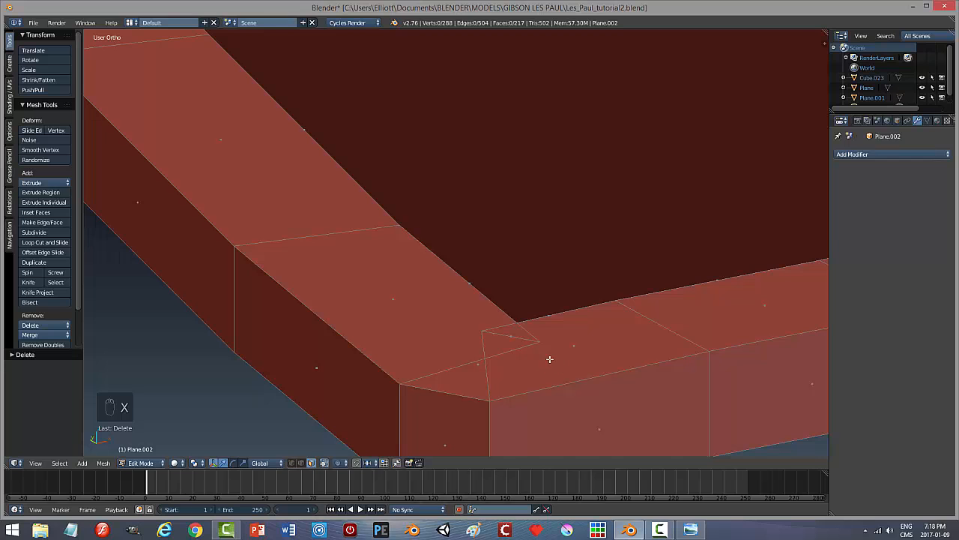
Select the whole mesh, remove its doubled vertices and clear the selection.
middle_click_drag(549, 359, 561, 360)
key("a")
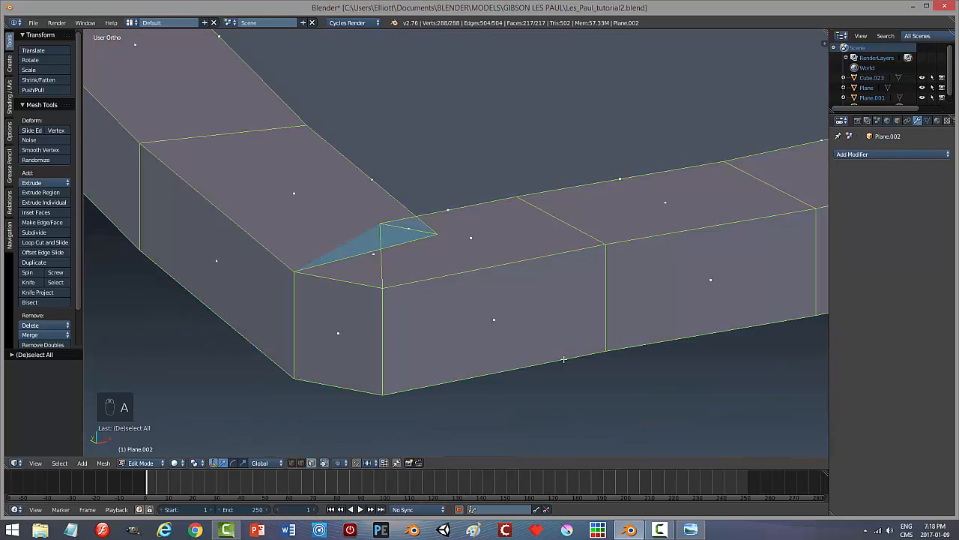
left_click(43, 345)
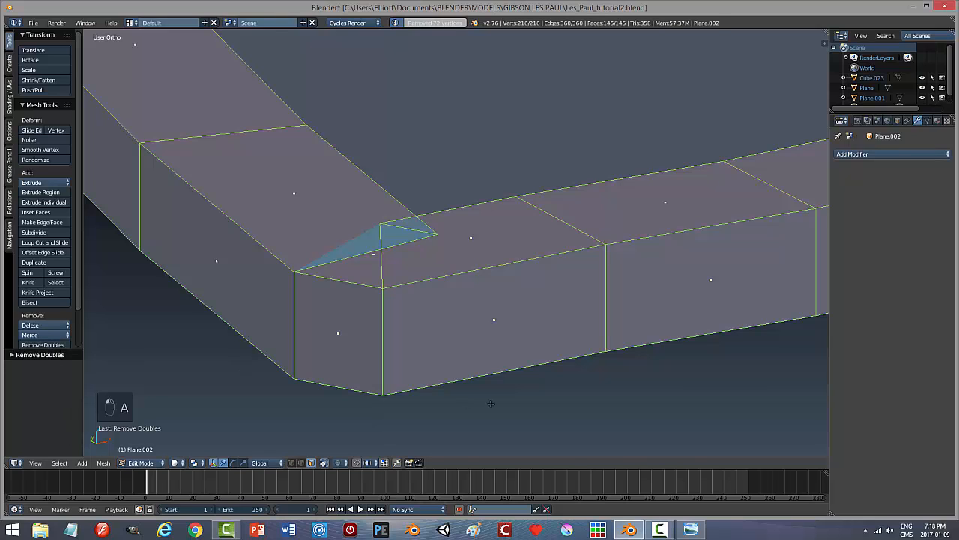
key("a")
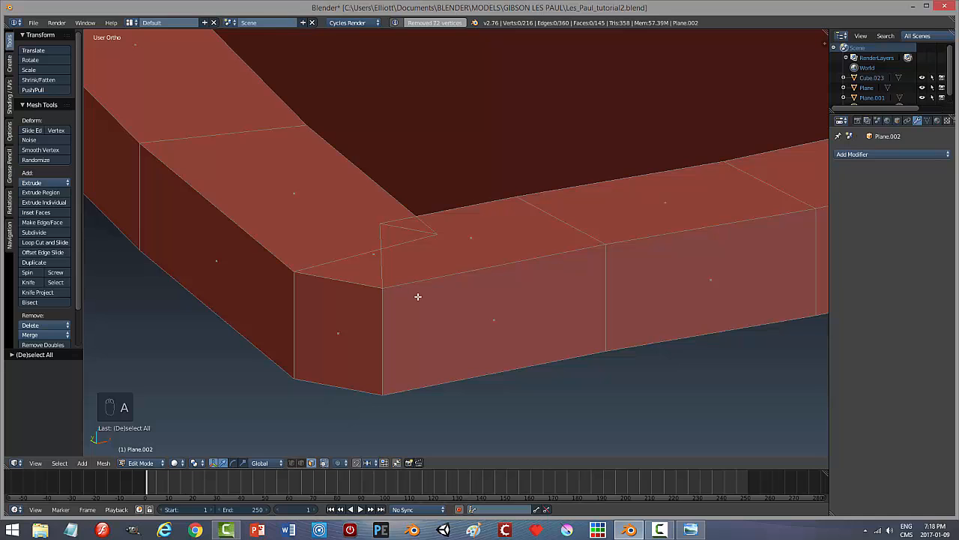
Show the mesh in wireframe, select the small crossed face at the sharp lower corner and delete it with the Faces option.
key("z")
left_click(487, 298)
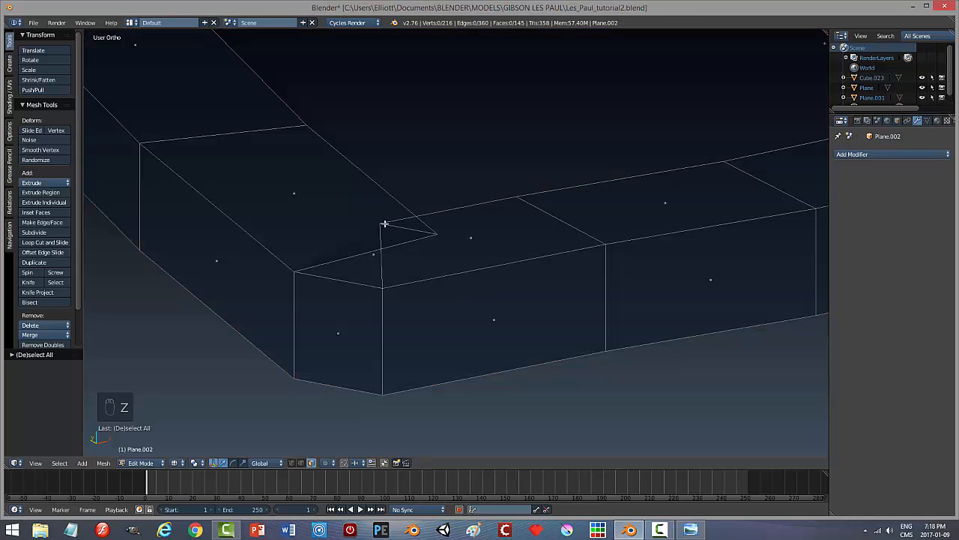
right_click(381, 223)
mouse_move(418, 306)
middle_mouse_down()
mouse_move(437, 310)
mouse_move(404, 301)
mouse_move(412, 304)
middle_mouse_up()
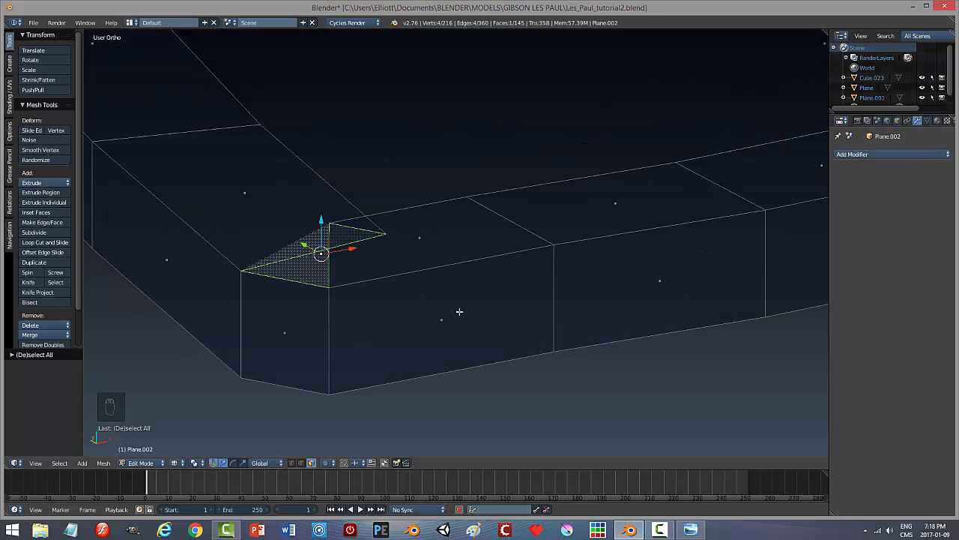
key("x")
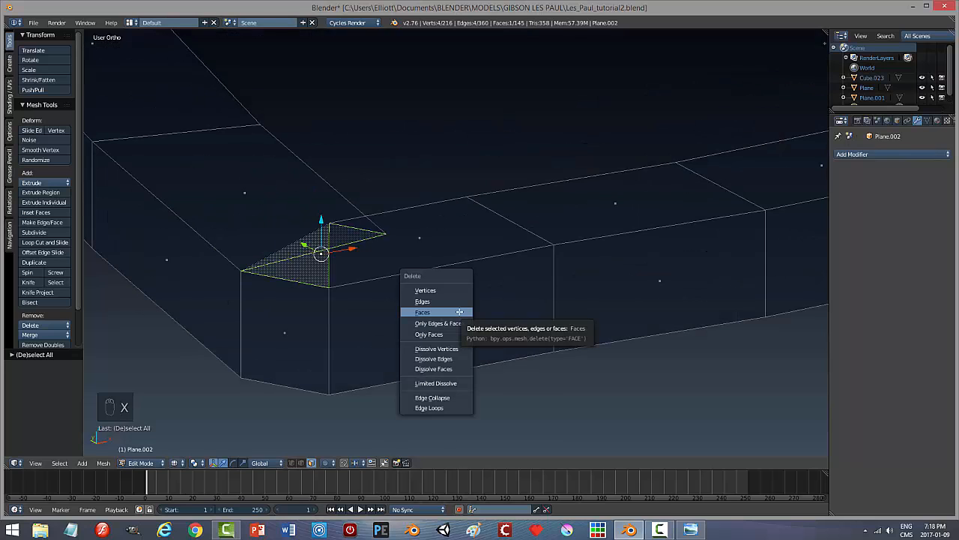
left_click(459, 311)
Switch to vertex selection and merge the two crossed inner vertices at the open lower corner with At Center.
scroll(354, 274, "up", 4)
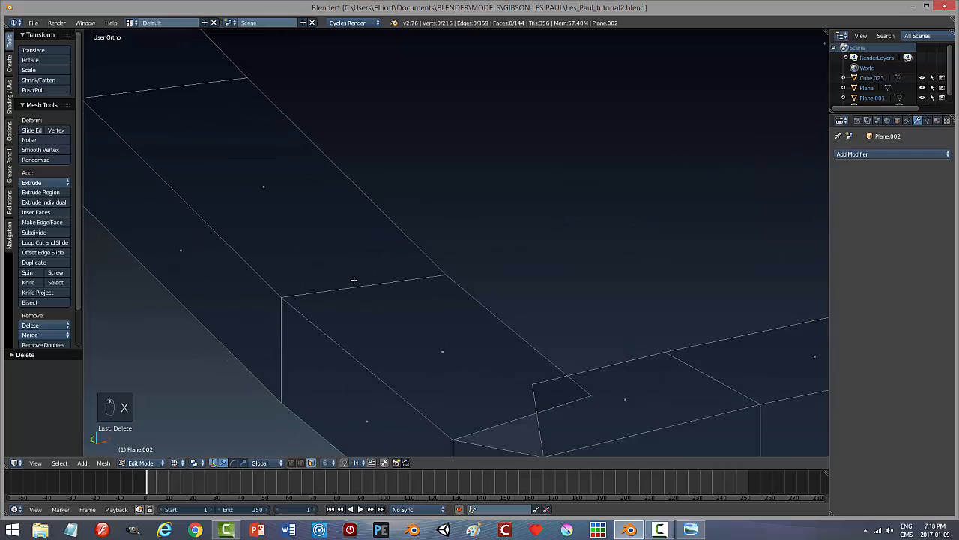
middle_click_drag(351, 278, 431, 308)
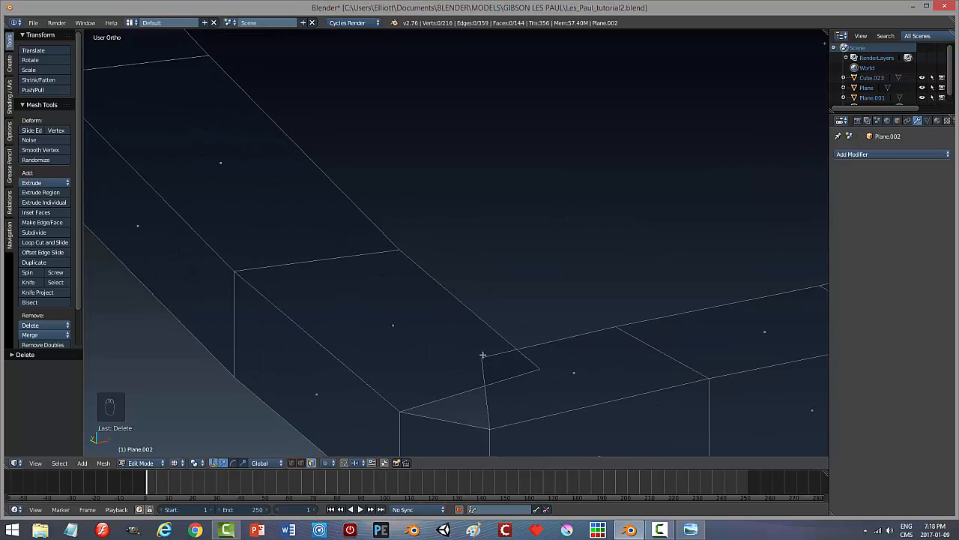
middle_click_drag(562, 359, 510, 274, "shift")
middle_click_drag(445, 335, 450, 339)
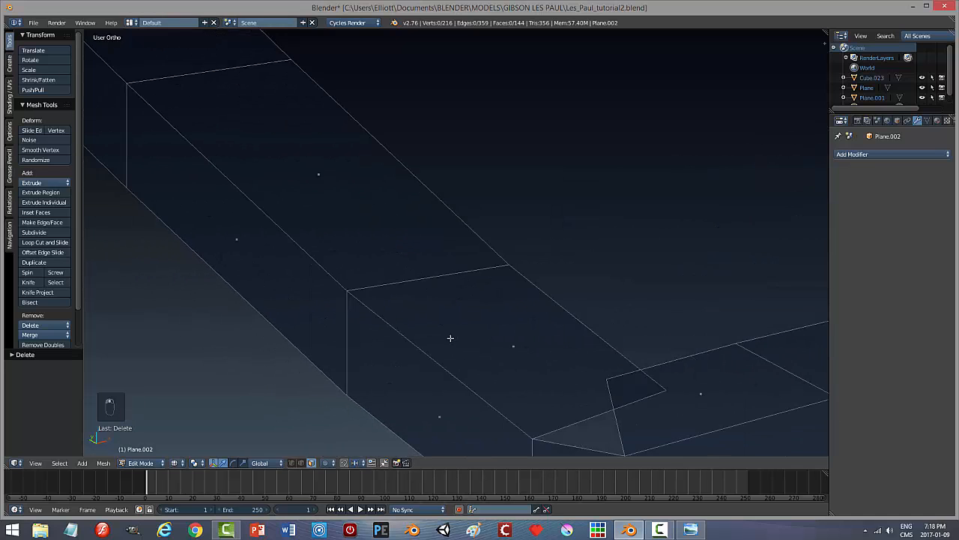
key("ctrl+Tab")
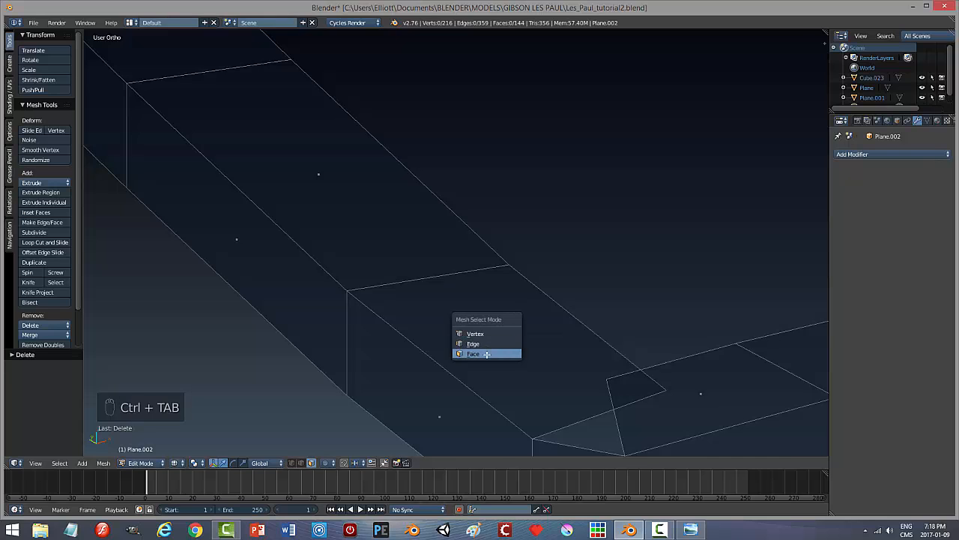
left_click(504, 336)
middle_click_drag(654, 352, 578, 328)
mouse_move(518, 293)
middle_mouse_down()
mouse_move(518, 357)
mouse_move(518, 325)
mouse_move(595, 334)
mouse_move(400, 325)
mouse_move(464, 342)
mouse_move(428, 278)
mouse_move(355, 285)
mouse_move(361, 315)
middle_mouse_up()
right_click(350, 307)
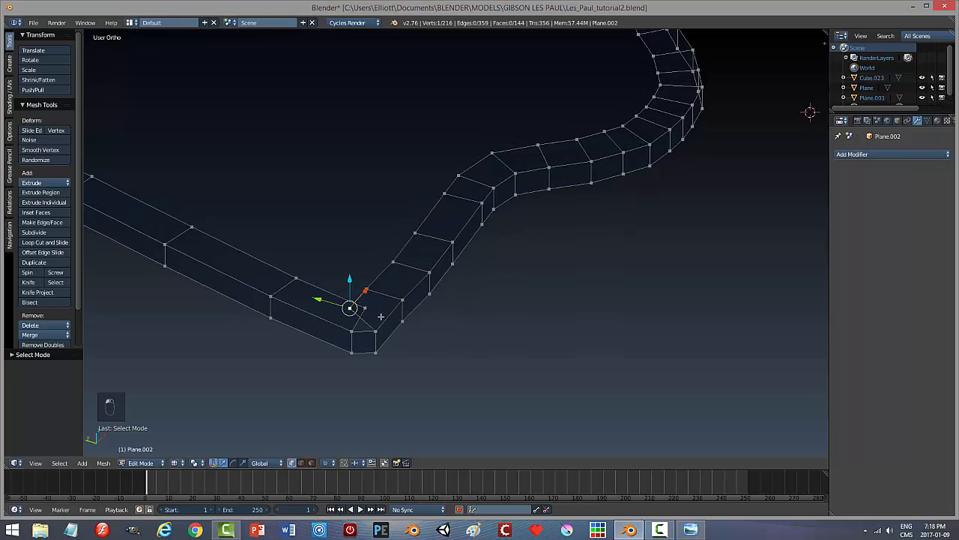
right_click(366, 307, "shift")
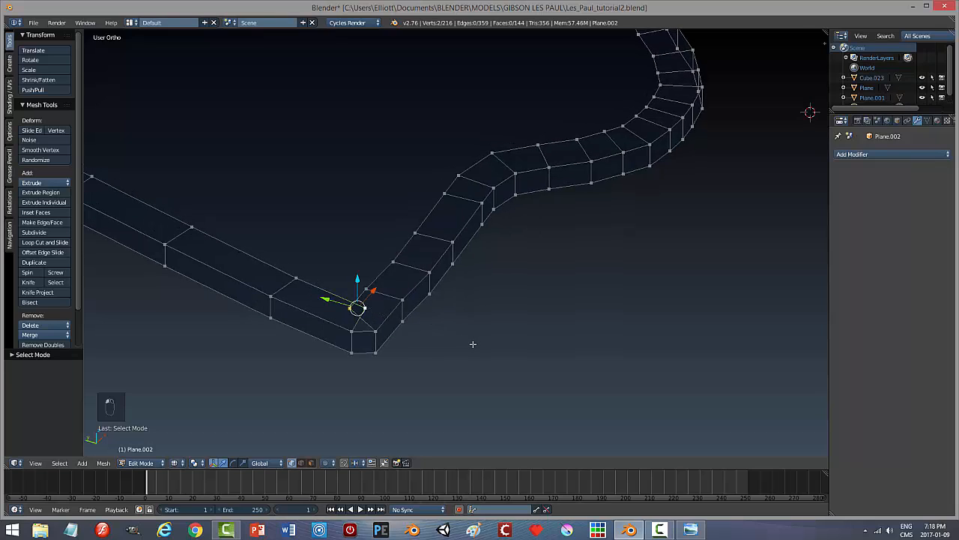
key("alt+m")
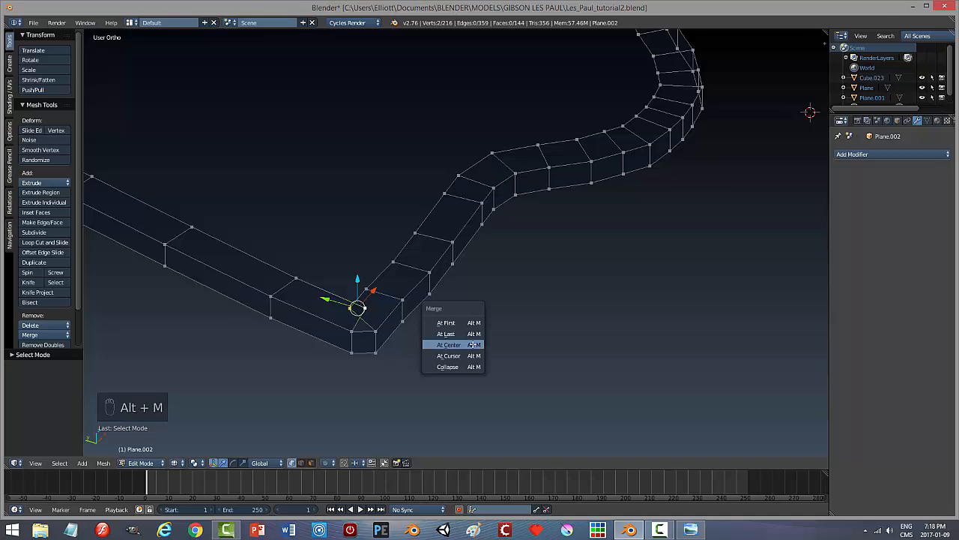
left_click(473, 344)
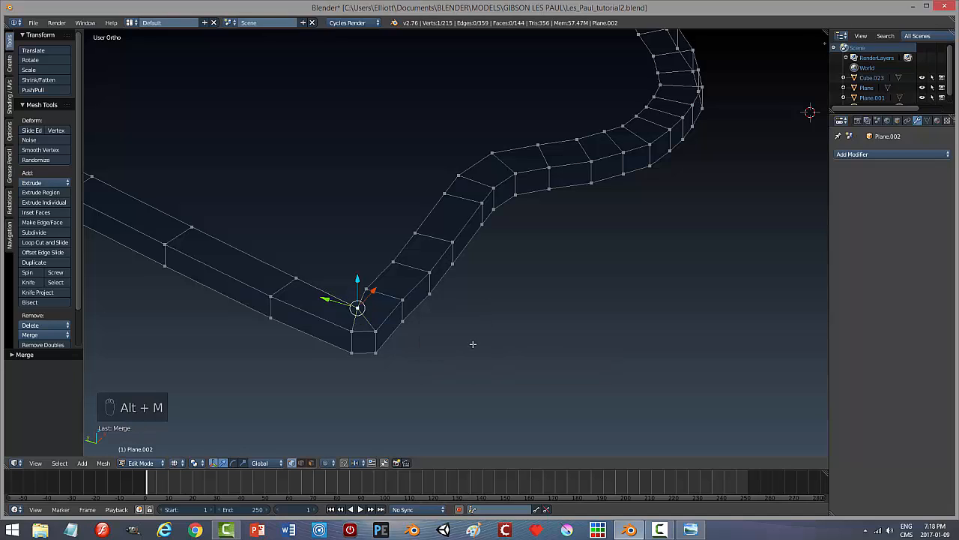
Fill the triangular gap between the merged vertex and the two outer top corner vertices with a face, and clear the selection.
right_click(350, 331, "shift")
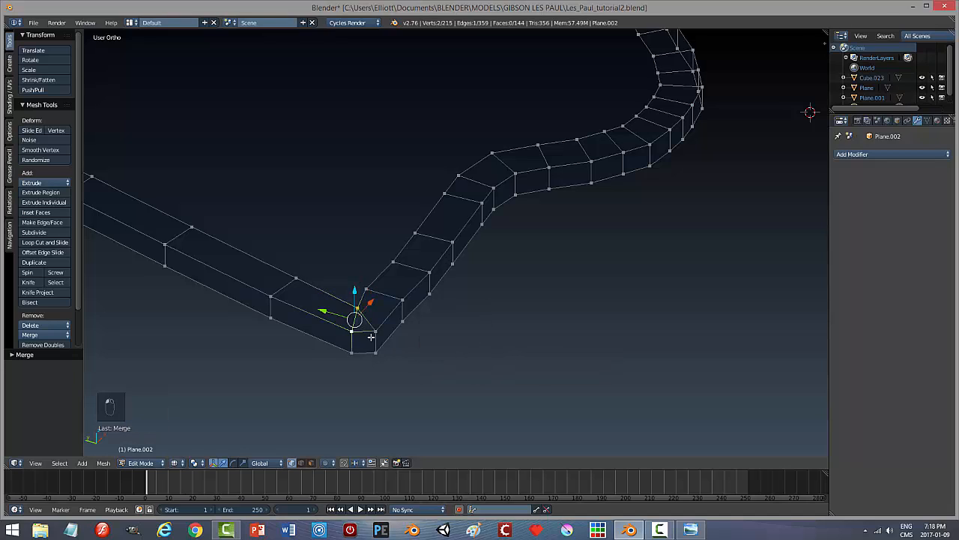
right_click(374, 331, "shift")
key("f")
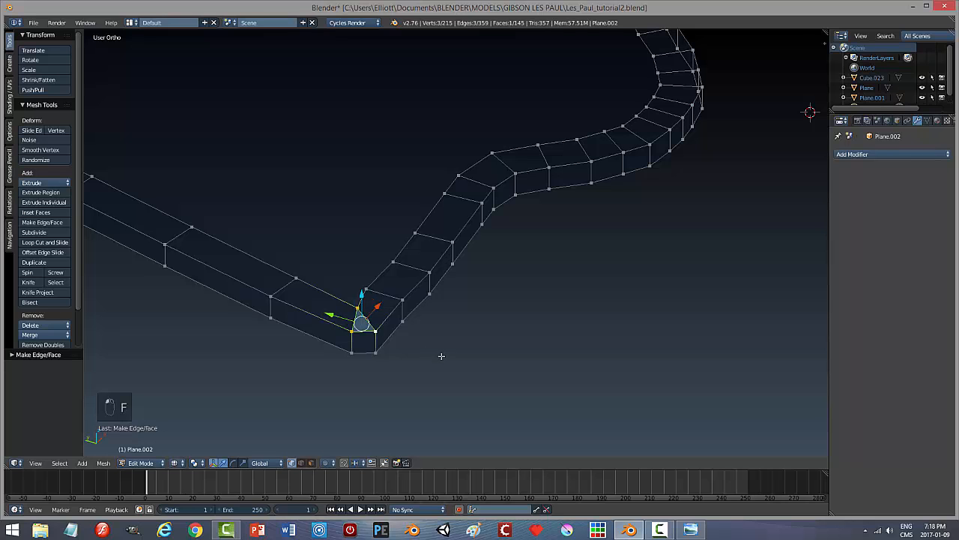
key("a")
Hide the transform manipulator and merge the two crossed inner vertices at the opposite lower corner with At Center.
middle_click_drag(524, 354, 401, 372)
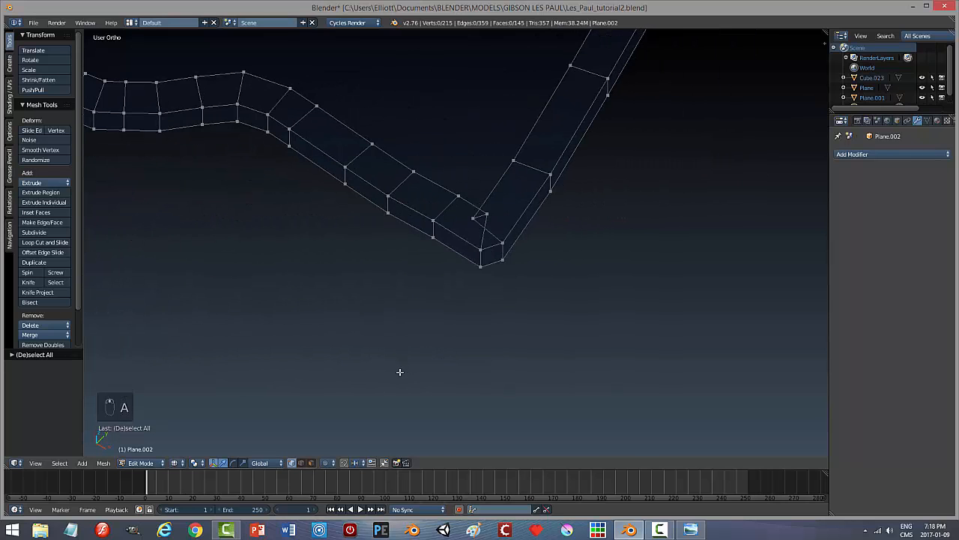
right_click(473, 217)
right_click(487, 214, "shift")
key("ctrl+space")
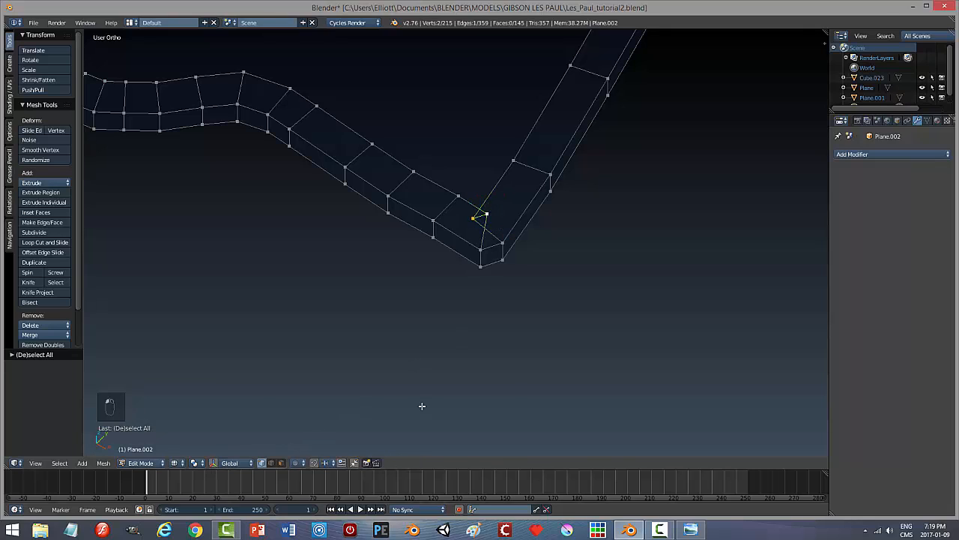
key("alt+m")
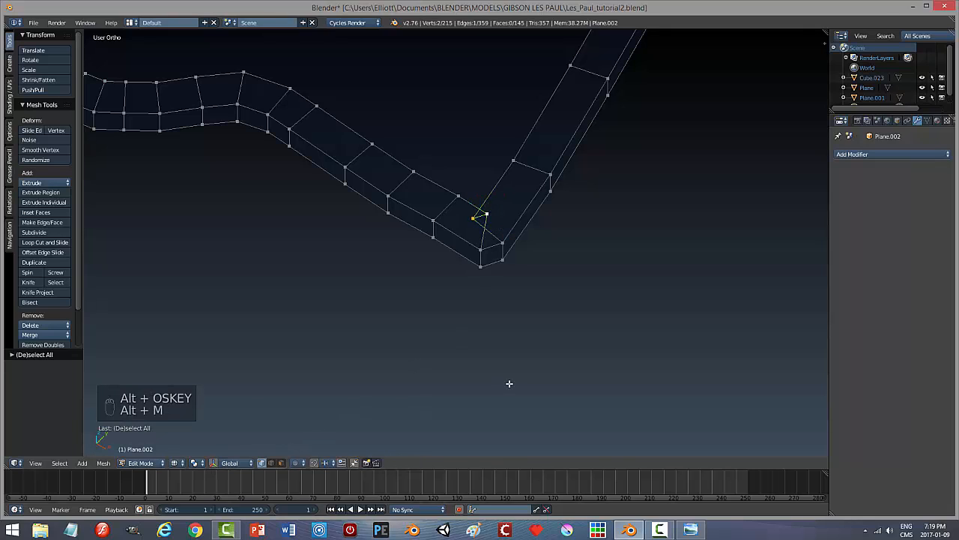
key("alt+m")
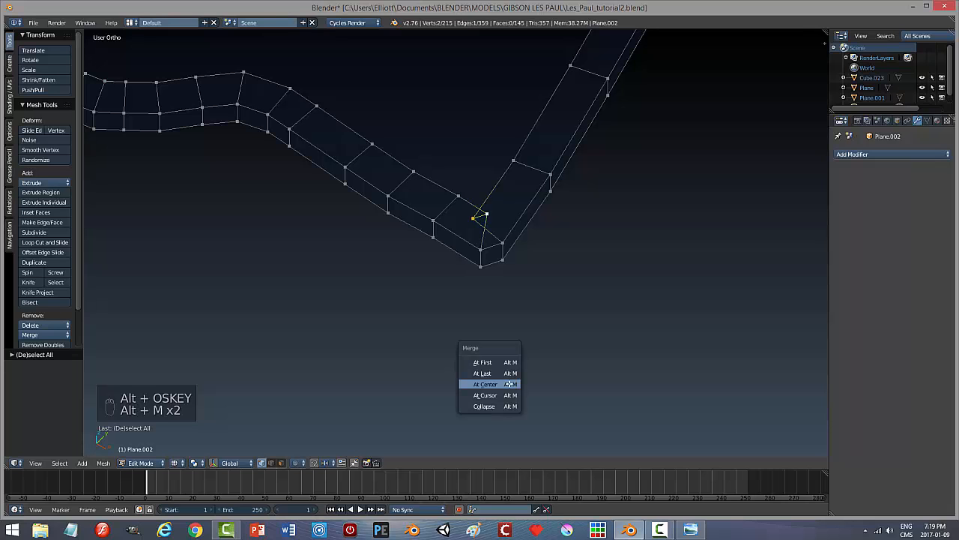
left_click(509, 384)
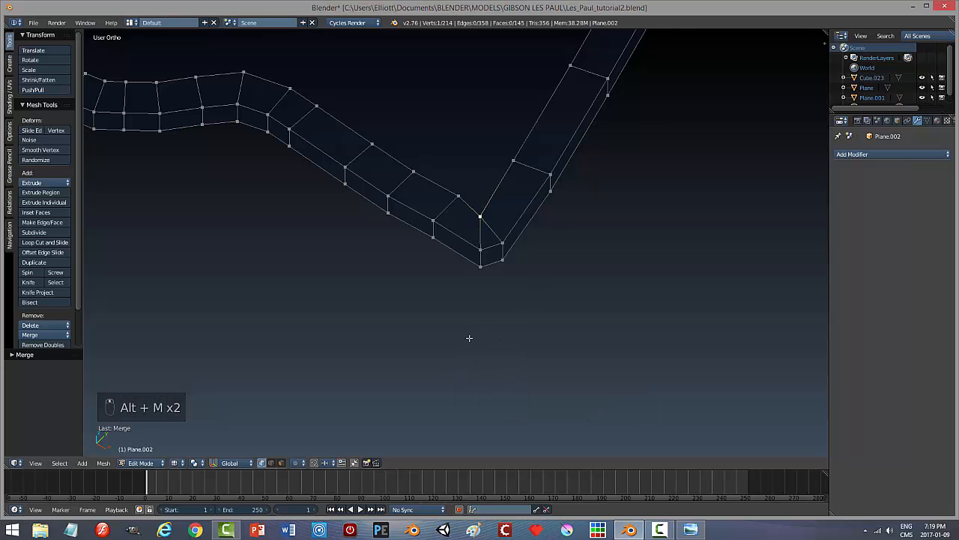
Return the viewport to Solid shading and clear the selection.
mouse_move(470, 339)
middle_mouse_down()
mouse_move(593, 313)
mouse_move(456, 336)
mouse_move(407, 322)
mouse_move(373, 294)
mouse_move(551, 327)
mouse_move(466, 353)
middle_mouse_up()
scroll(588, 339, "down", 2)
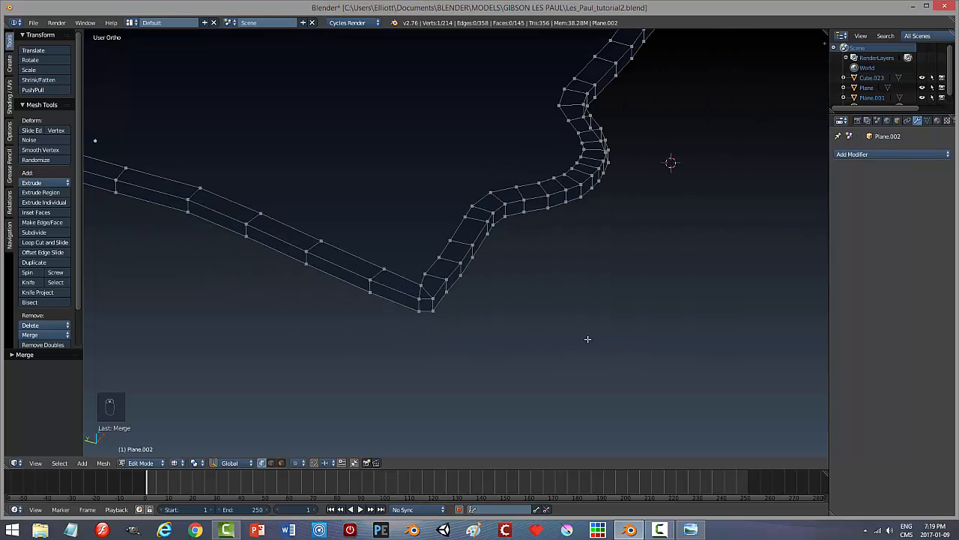
key("z")
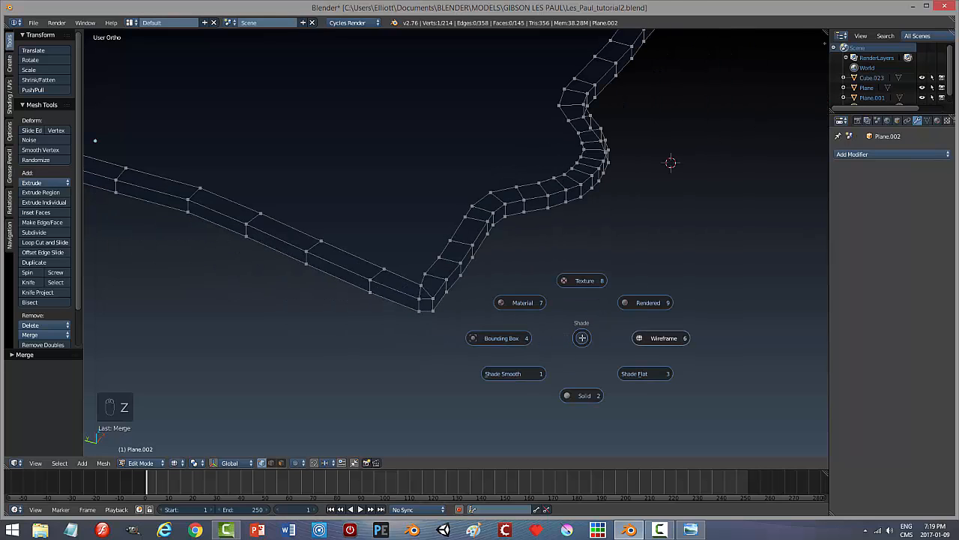
left_click(582, 397)
mouse_move(625, 338)
middle_mouse_down()
mouse_move(559, 332)
mouse_move(642, 302)
mouse_move(655, 255)
mouse_move(649, 244)
mouse_move(601, 264)
mouse_move(606, 212)
mouse_move(608, 233)
mouse_move(572, 312)
mouse_move(550, 227)
mouse_move(563, 306)
mouse_move(586, 346)
middle_mouse_up()
key("a")
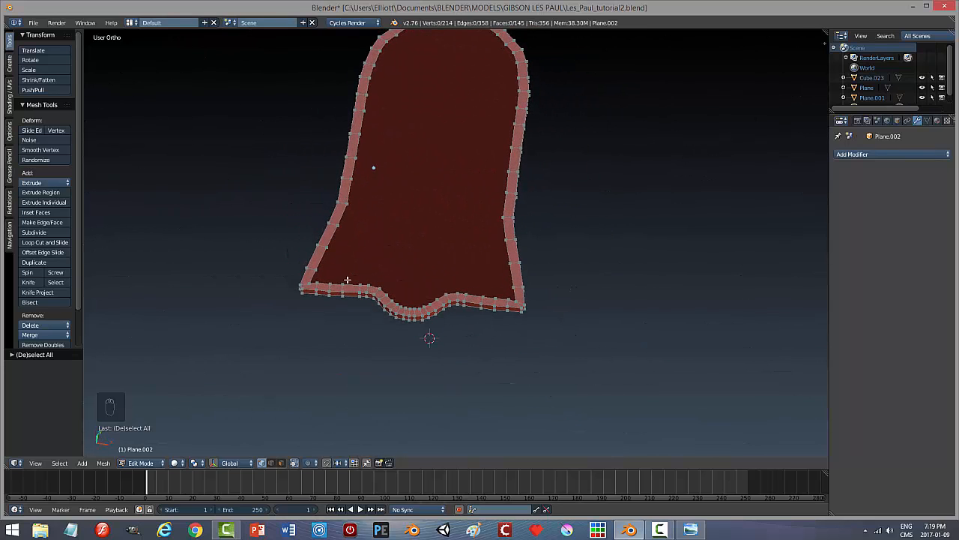
Switch to edge selection, select the rim's inner edge loop, fill it with a new top face and clear the selection.
key("ctrl+Tab")
left_click(391, 288)
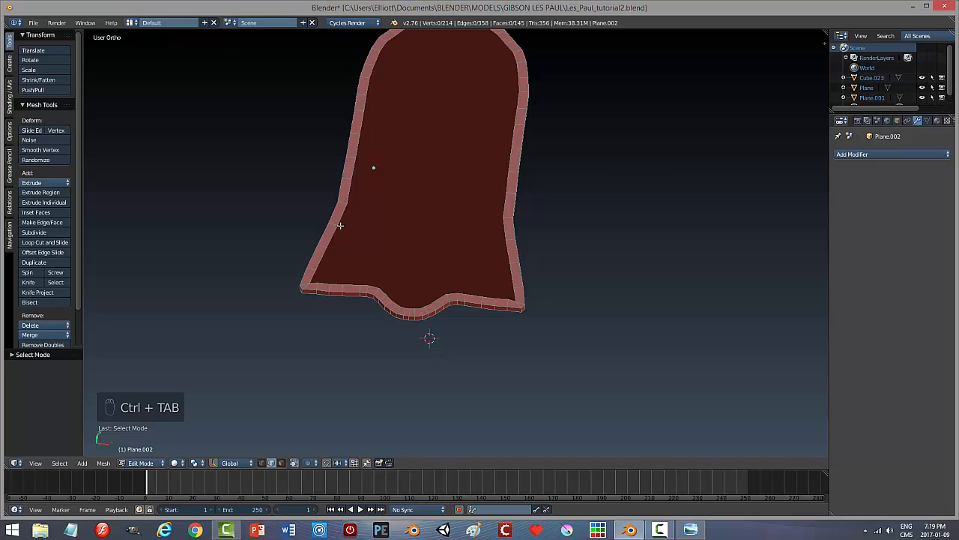
right_click(339, 224, "alt")
key("f")
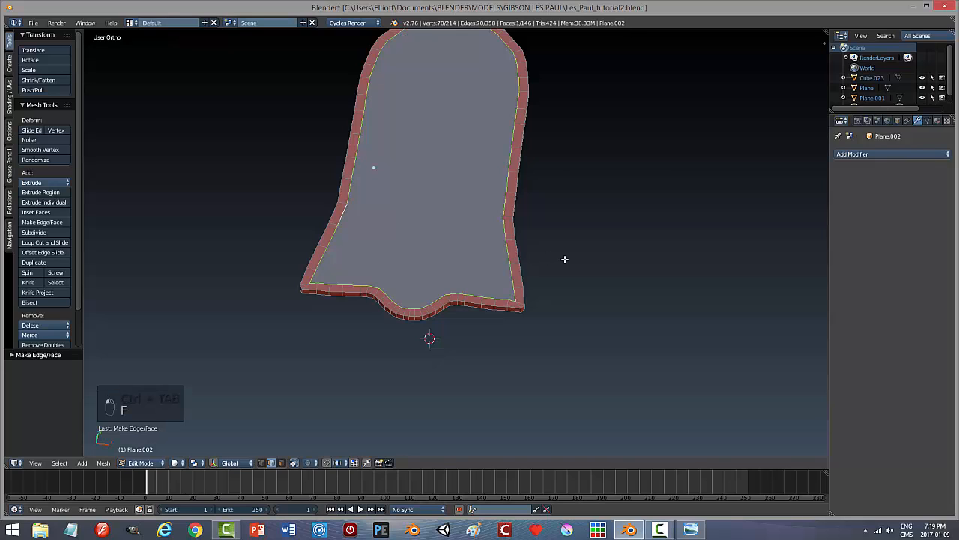
key("a")
Switch to face selection, select the new inset top face and extrude it in place without moving it.
middle_click_drag(563, 261, 618, 272)
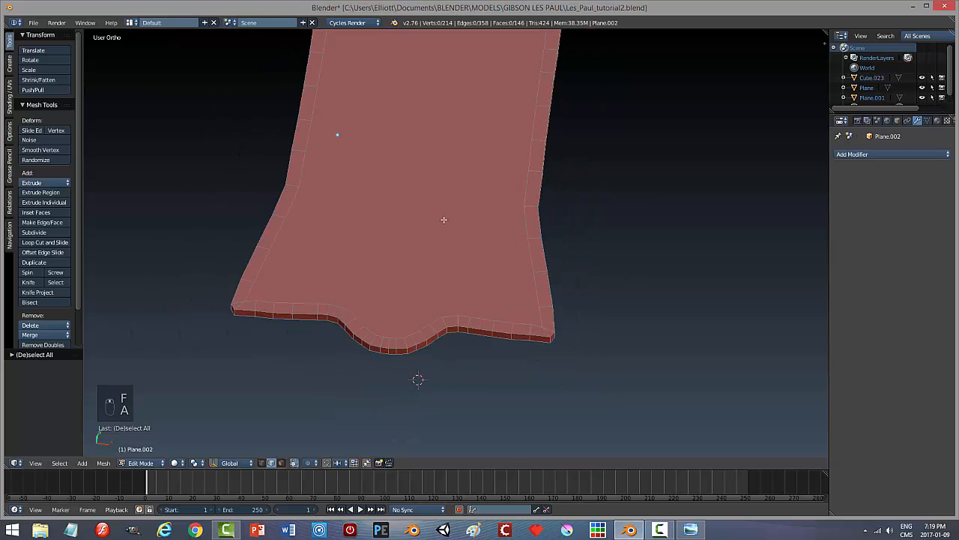
key("ctrl+Tab")
left_click(574, 254)
right_click(513, 228)
middle_click_drag(619, 268, 629, 220)
key("e")
right_click(628, 220)
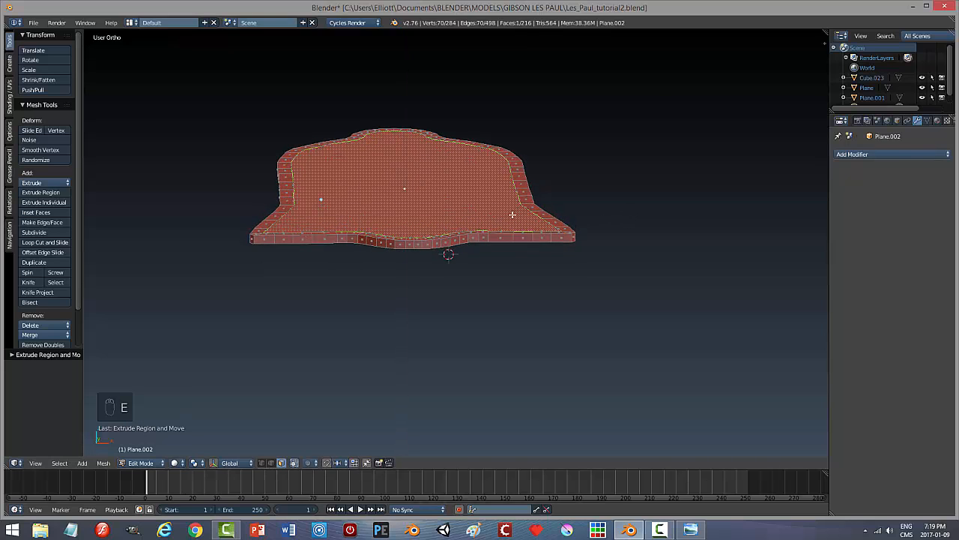
Show the transform manipulator again and raise the extruded top face slightly along the Z axis.
left_click(214, 463)
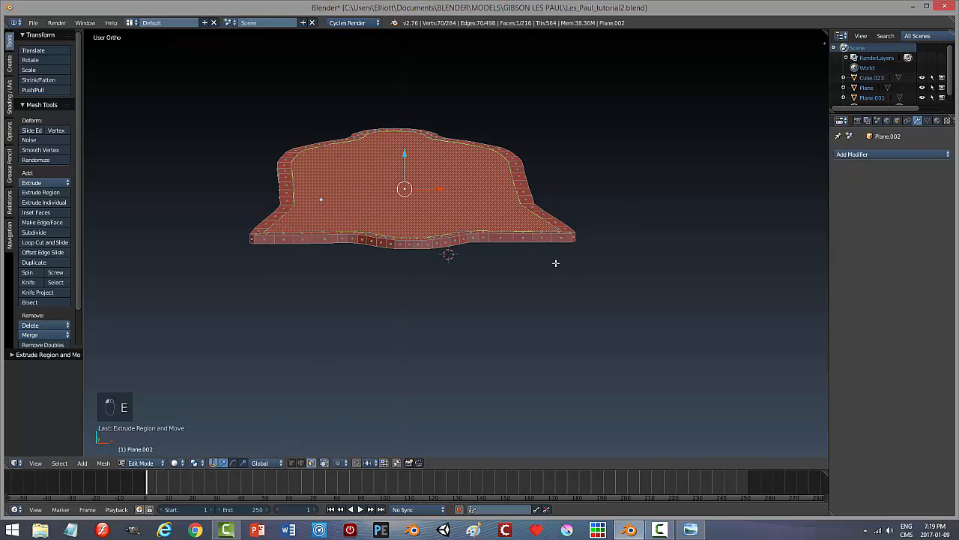
middle_click_drag(556, 263, 493, 207)
left_click_drag(443, 155, 446, 152)
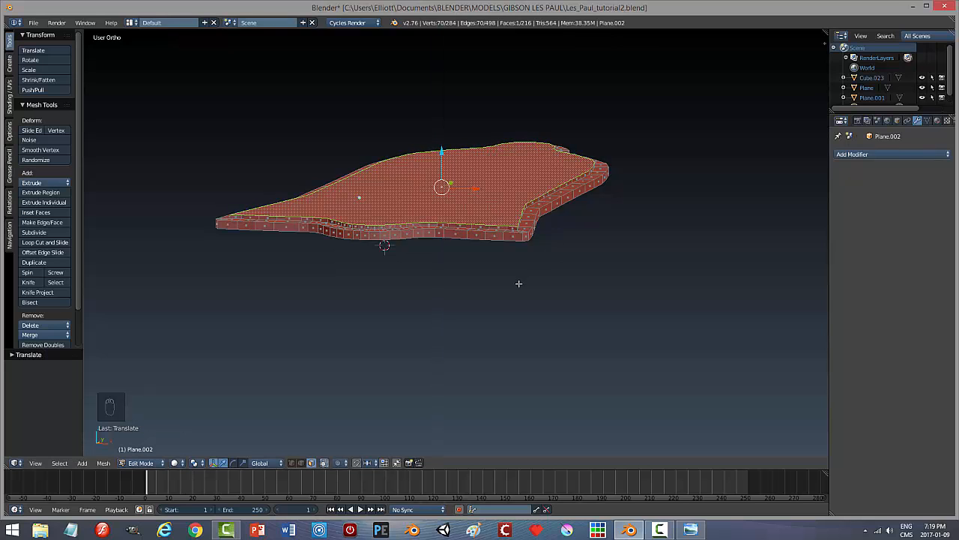
From the top view, scale the raised top face of the truss rod cover down uniformly to about 0.985.
scroll(517, 288, "up", 4)
middle_click_drag(493, 289, 533, 303)
key("KP_7")
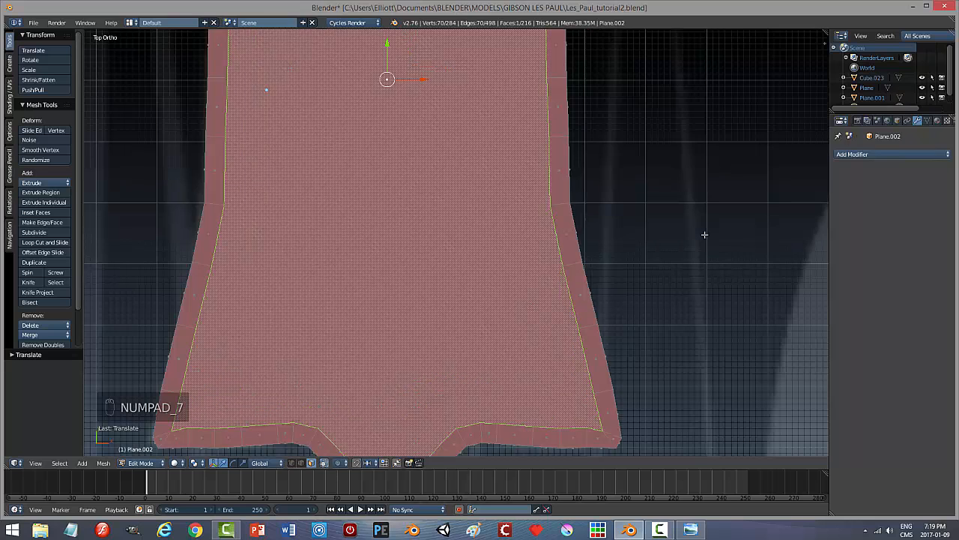
scroll(705, 247, "down", 6)
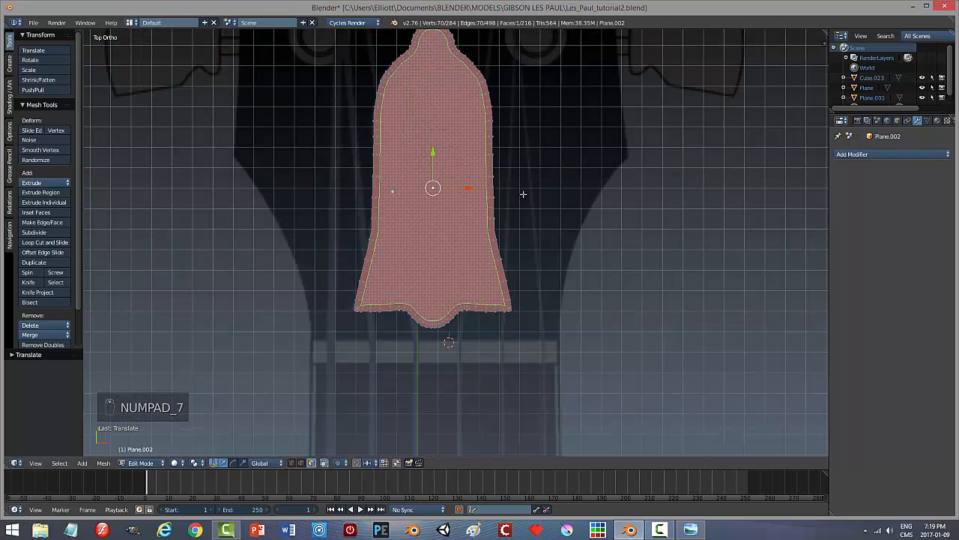
key("s")
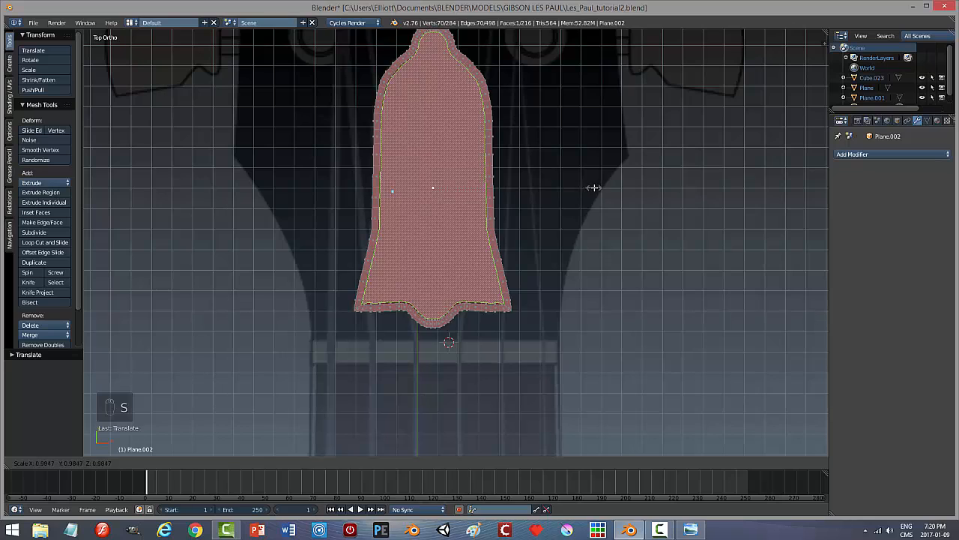
left_click(593, 187)
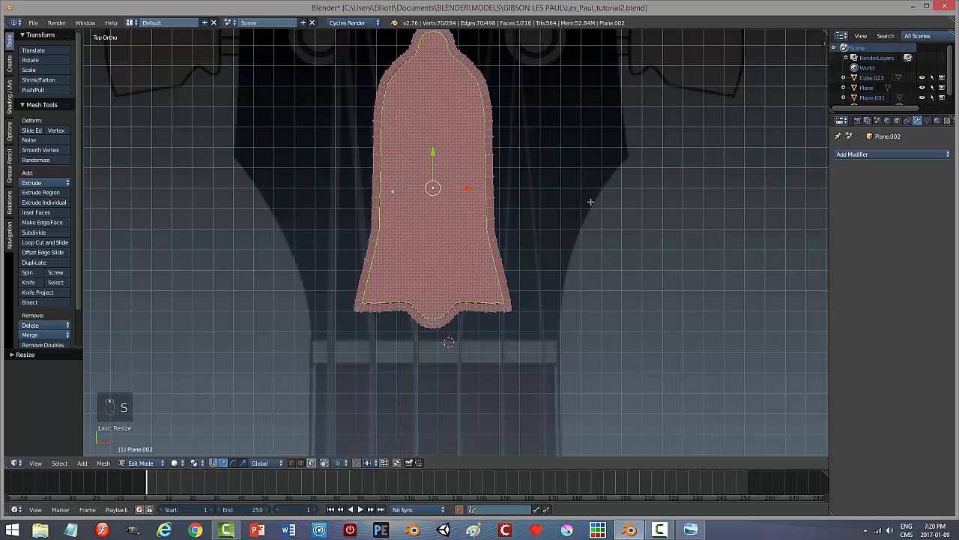
Scale the raised top face along X to about 0.98, clear the selection and return to Object Mode.
key("s")
key("x")
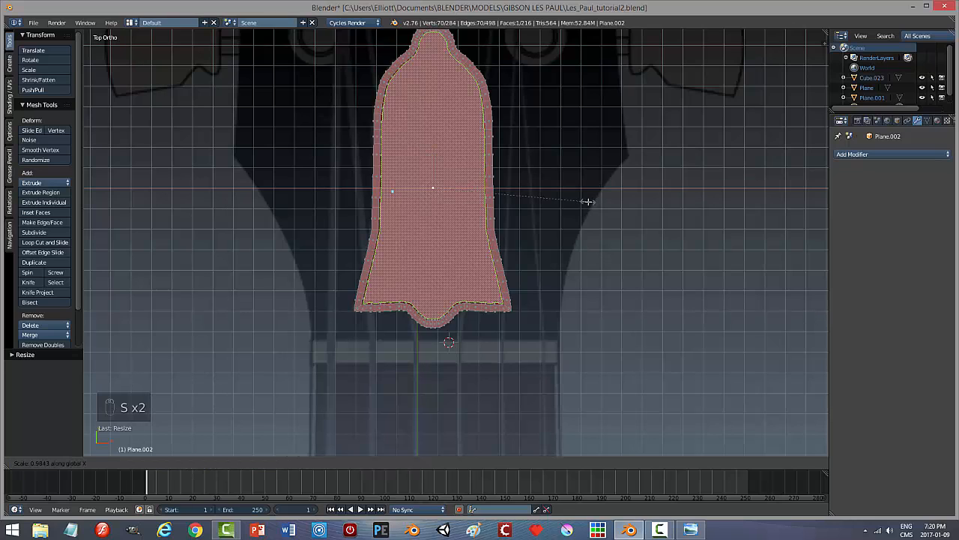
left_click(592, 204)
middle_click_drag(602, 227, 610, 172)
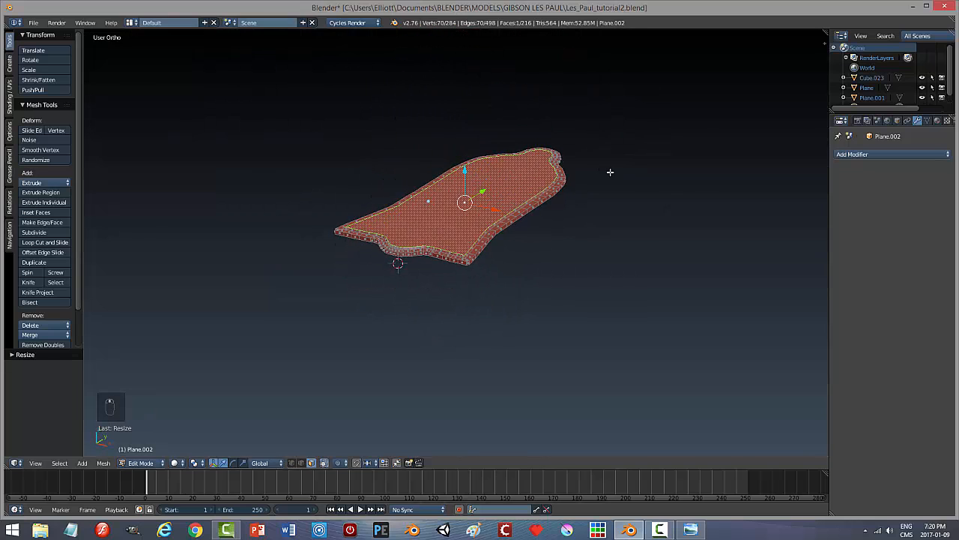
key("a")
key("Tab")
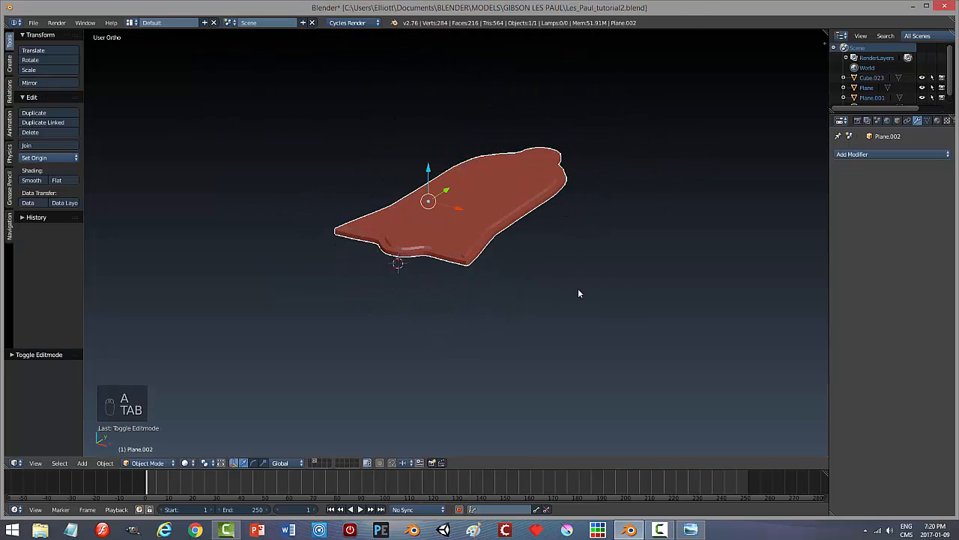
Shade the truss rod cover smooth and add an Edge Split modifier to it.
scroll(577, 294, "up", 7)
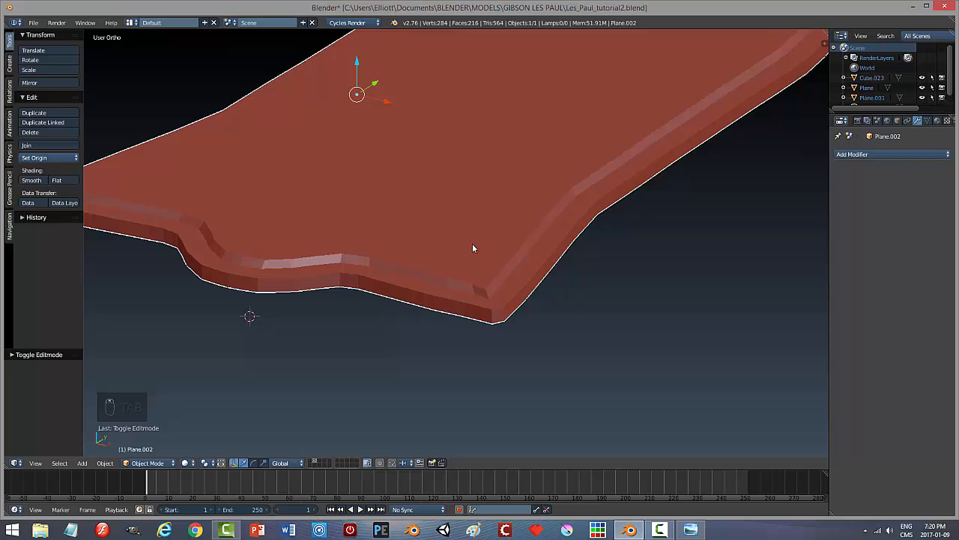
left_click(31, 180)
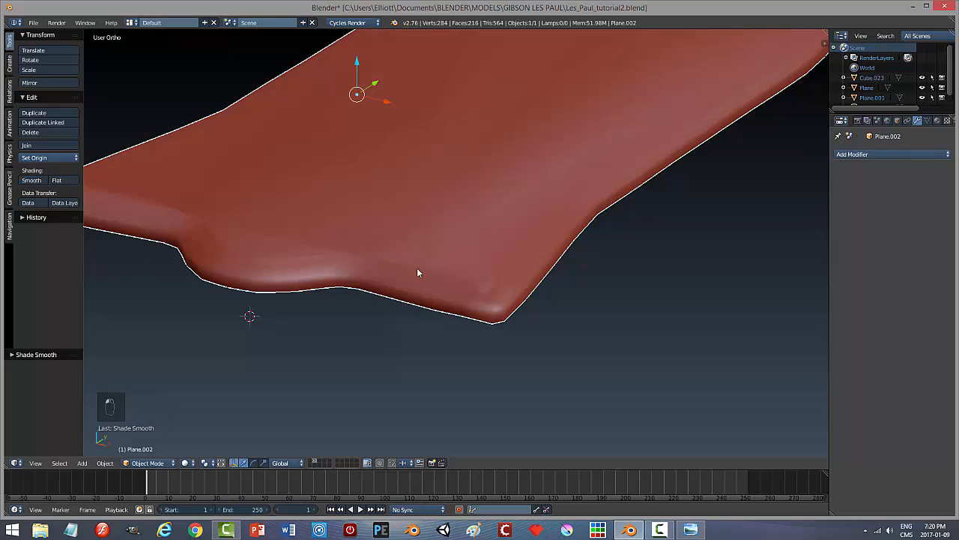
left_click(56, 180)
left_click(32, 180)
left_click(860, 156)
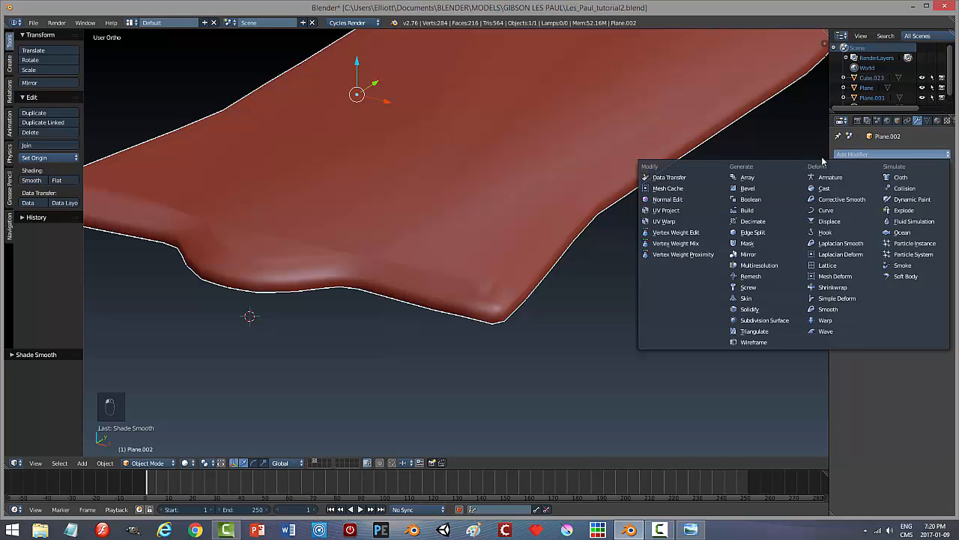
left_click(752, 232)
scroll(653, 276, "down", 4)
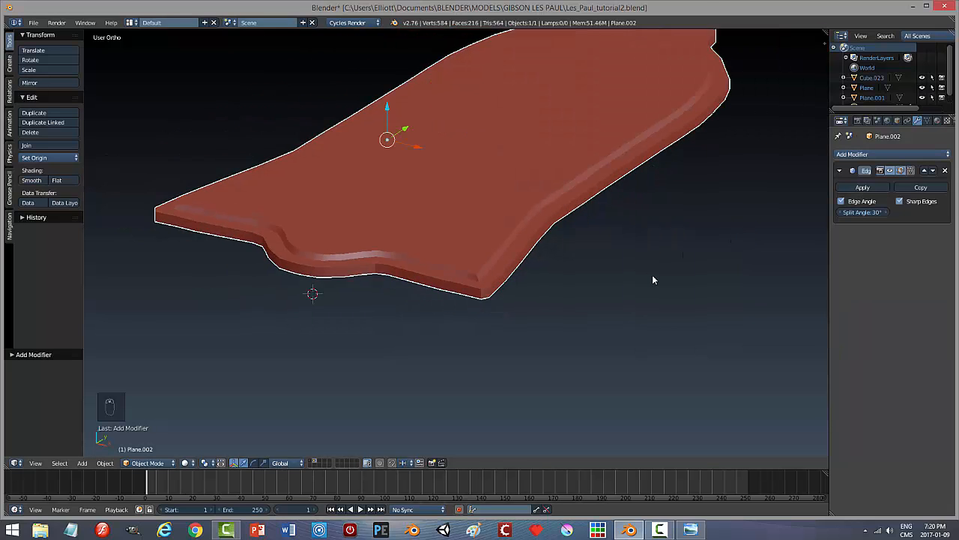
Set the truss rod cover's origin to its geometry and save the file.
middle_click_drag(623, 261, 528, 281)
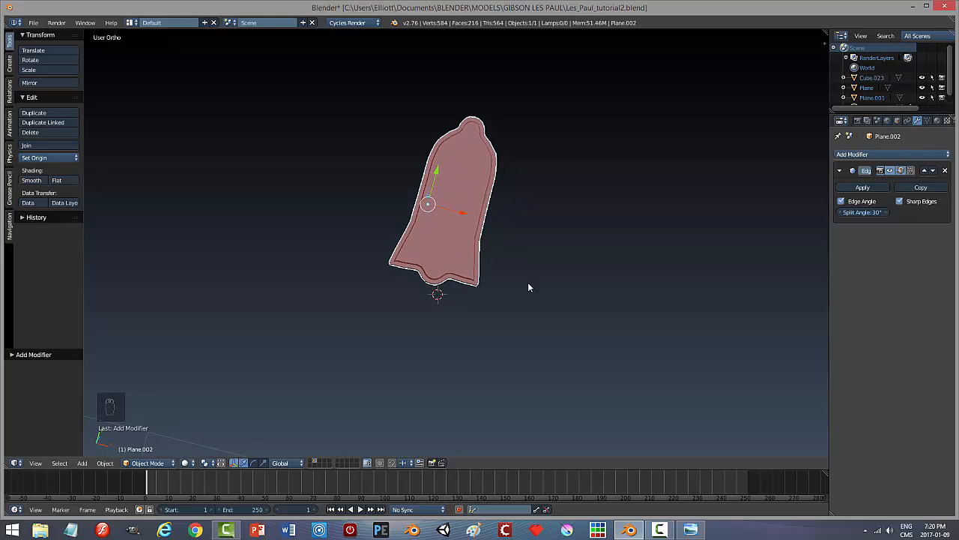
scroll(542, 270, "up", 2)
scroll(544, 273, "up", 1)
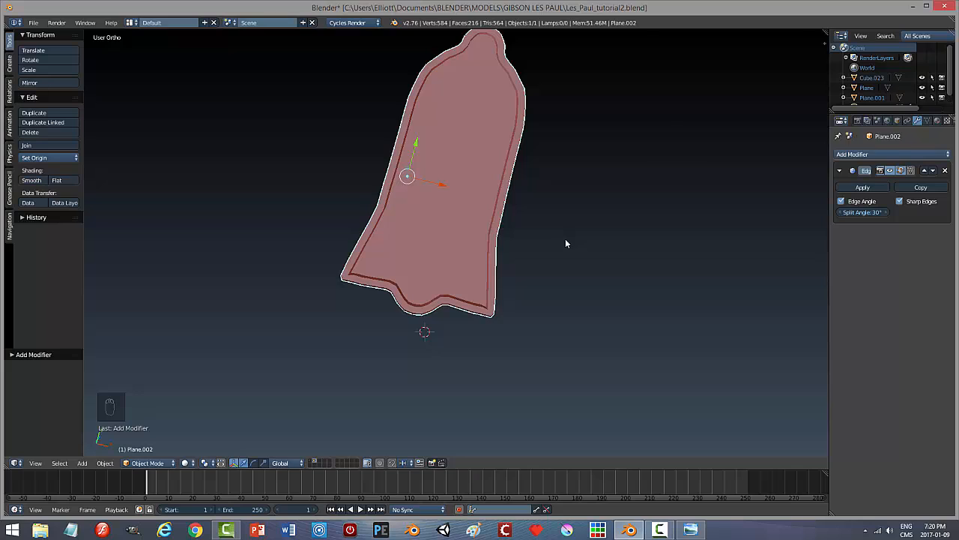
left_click(44, 158)
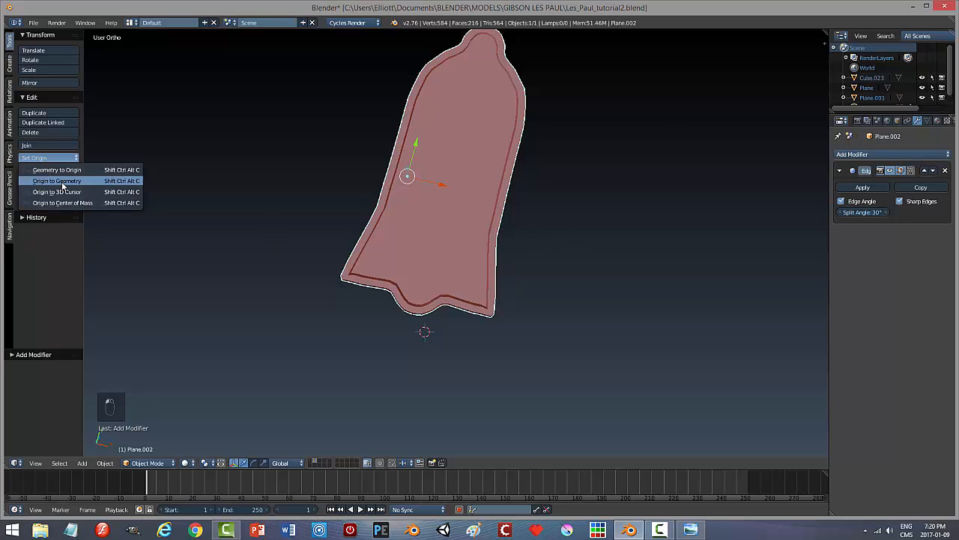
left_click(58, 180)
key("ctrl+s")
Apply the Edge Split modifier to the truss rod cover.
scroll(566, 243, "down", 3)
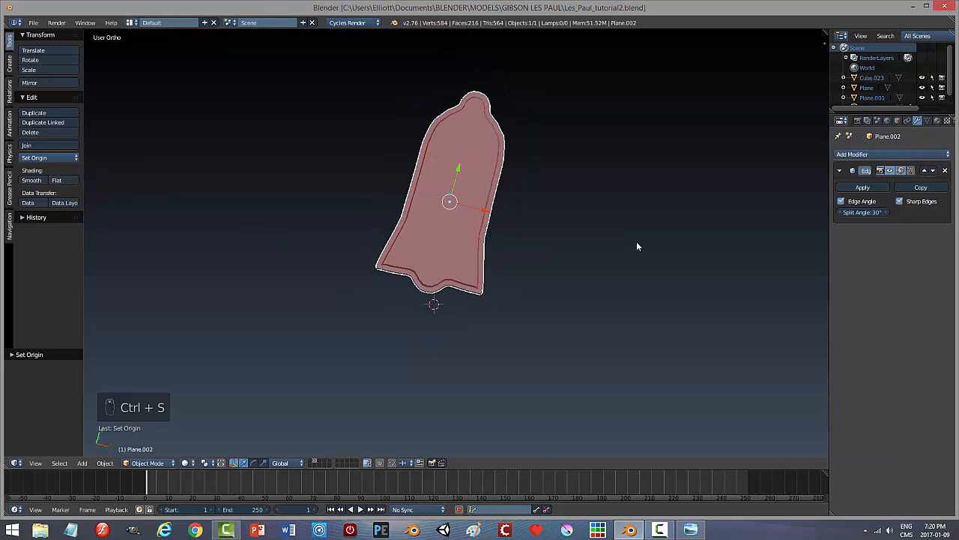
left_click(862, 188)
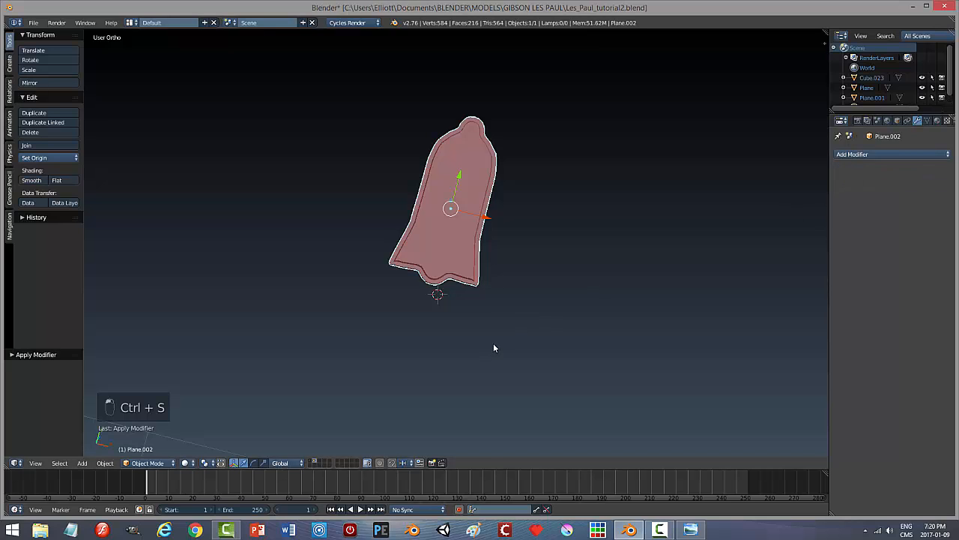
mouse_move(493, 343)
middle_mouse_down()
mouse_move(494, 304)
mouse_move(480, 329)
mouse_move(483, 350)
middle_mouse_up()
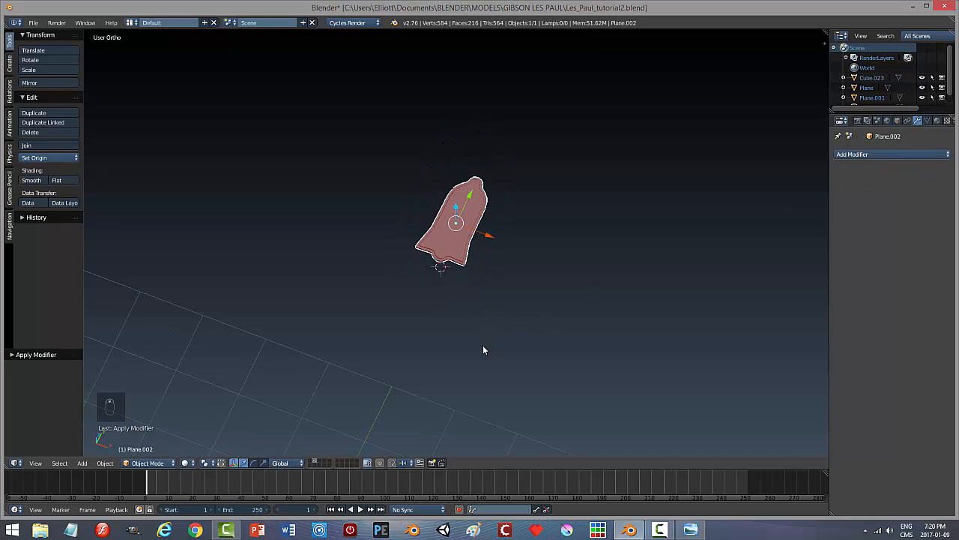
Examine the full guitar model on the first layer, and the reference image from above on an empty layer.
left_click(311, 462)
scroll(536, 353, "down", 7)
mouse_move(487, 381)
middle_mouse_down()
mouse_move(507, 266)
mouse_move(492, 370)
middle_mouse_up()
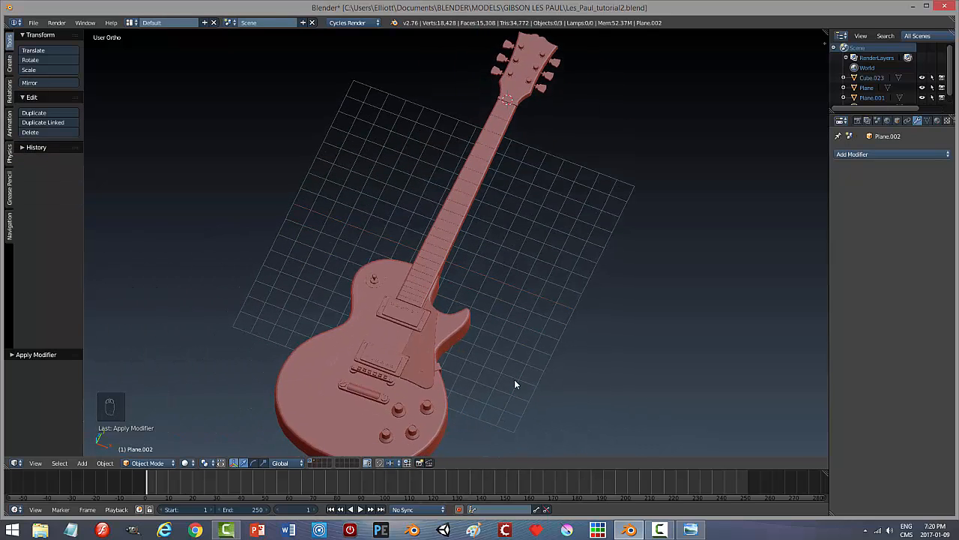
key("KP_7")
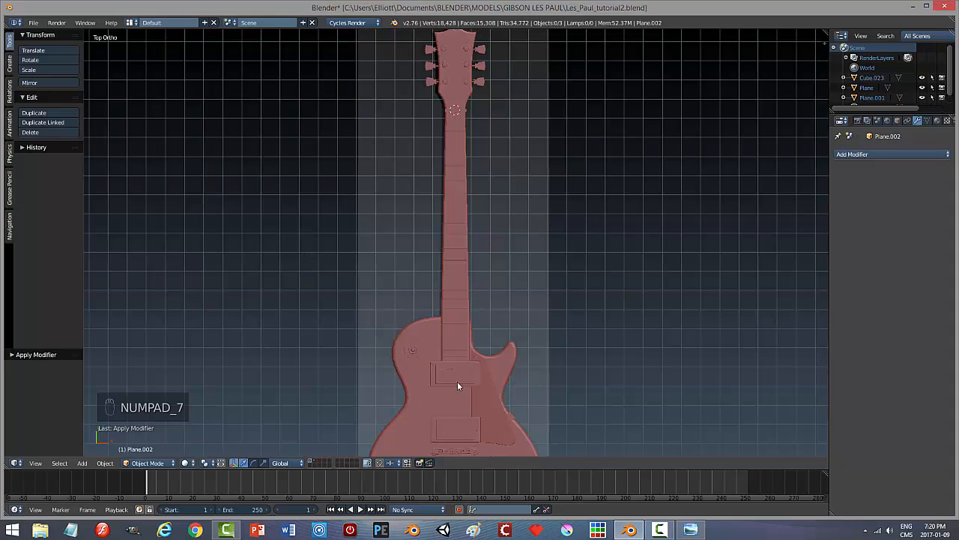
left_click(339, 462)
scroll(555, 300, "up", 8)
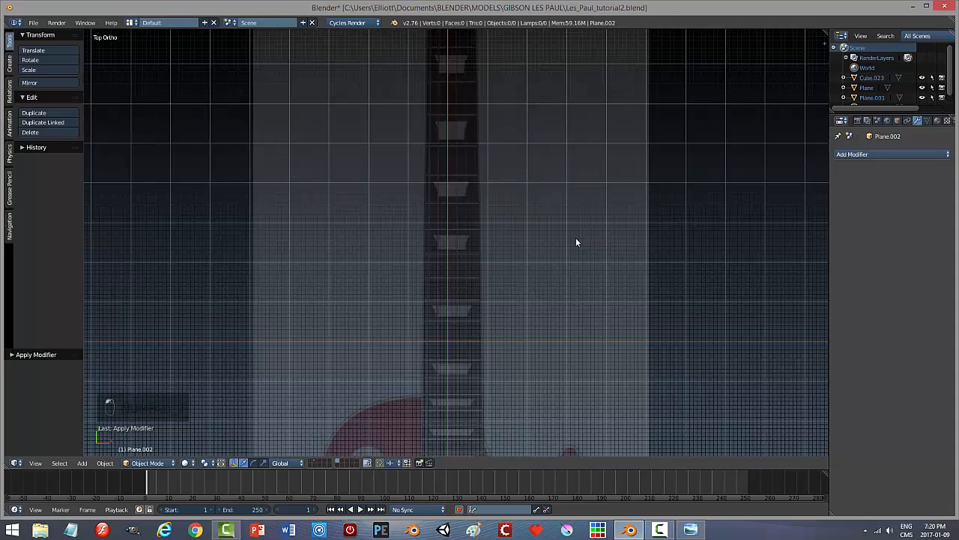
scroll(542, 316, "up", 6)
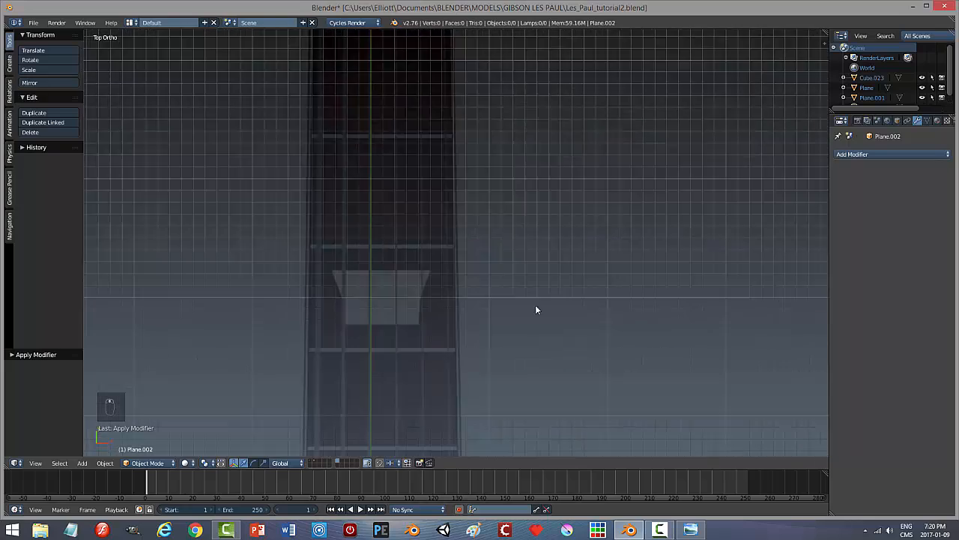
middle_click_drag(535, 304, 565, 373, "shift")
scroll(564, 371, "up", 2)
scroll(573, 366, "down", 10)
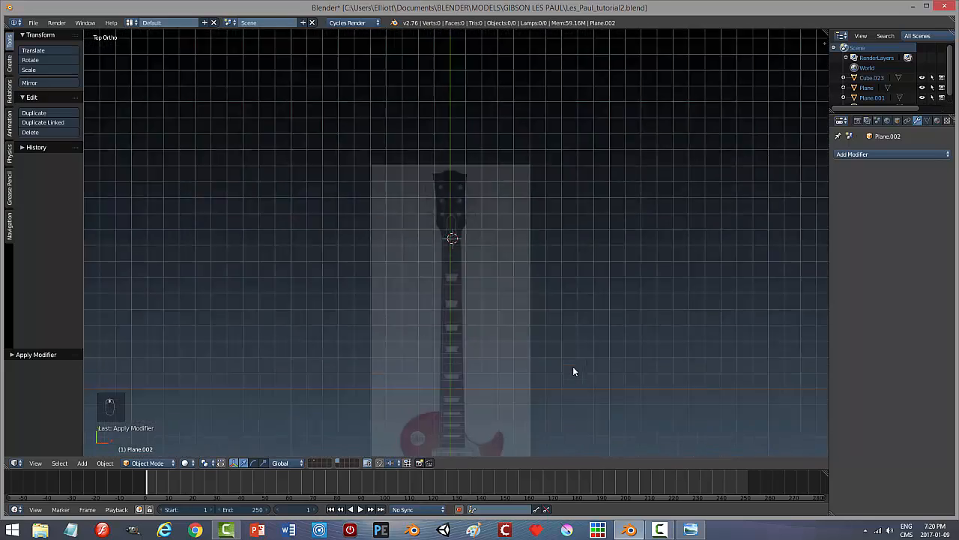
middle_click_drag(541, 409, 518, 247, "shift")
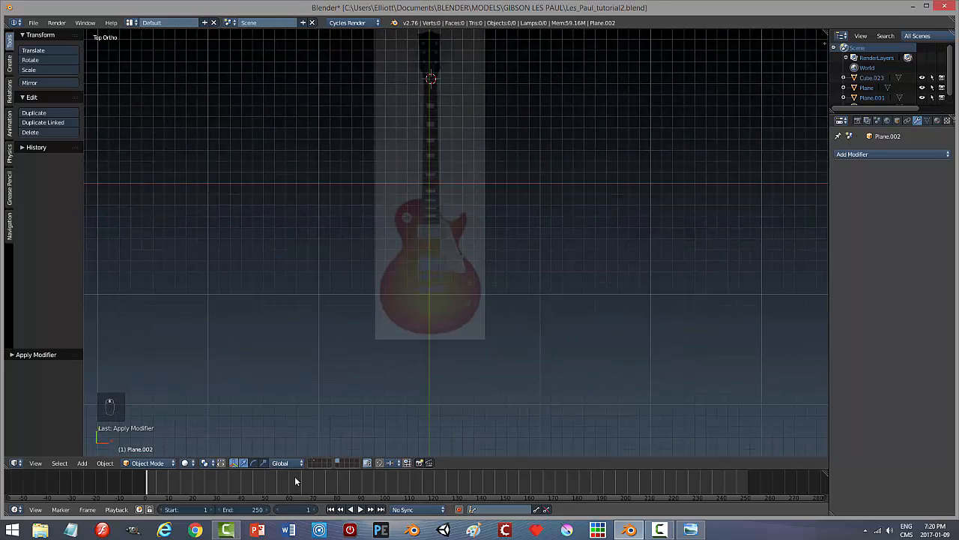
Show the guitar's layer, select the guitar body object and enter Edit Mode over the pickguard screw.
left_click(312, 463)
scroll(467, 381, "up", 10)
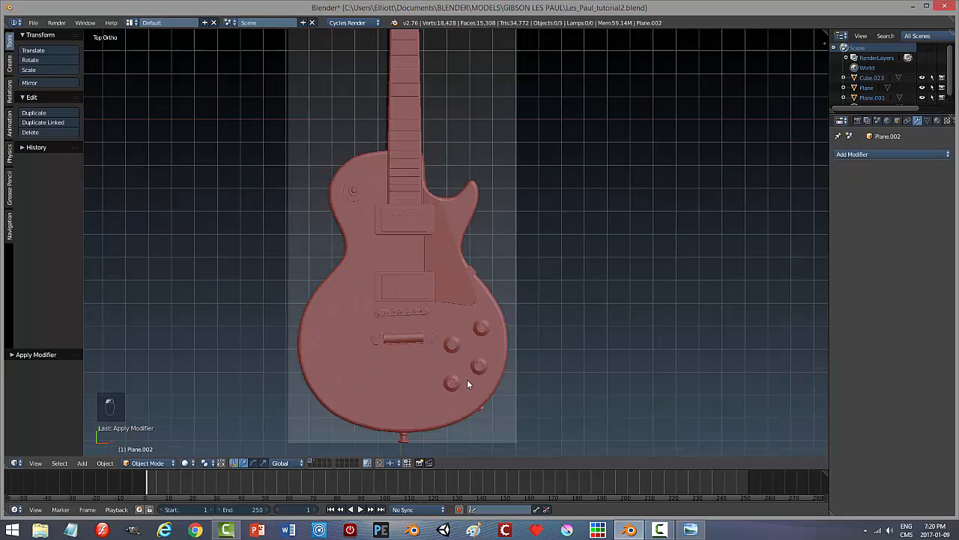
middle_click_drag(377, 392, 497, 311, "shift")
scroll(466, 367, "up", 3)
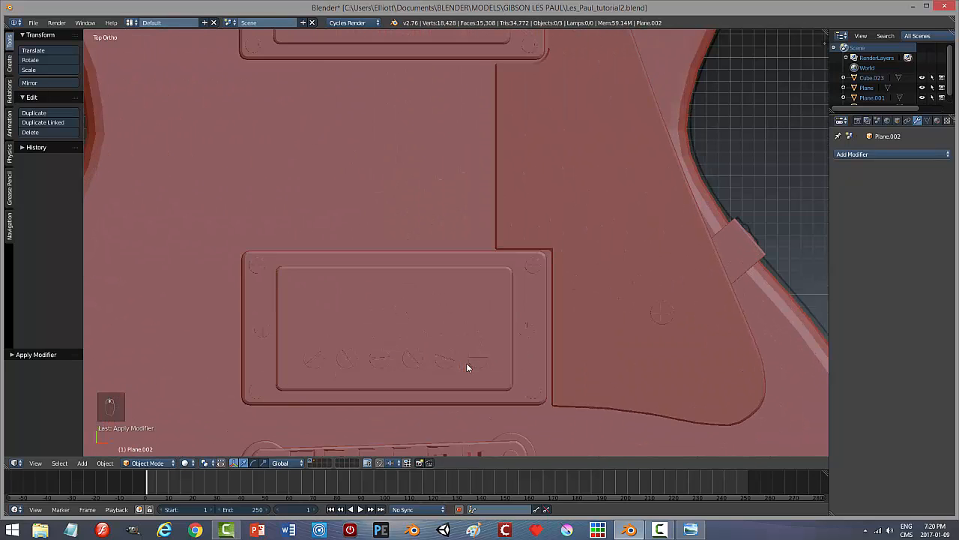
scroll(590, 366, "down", 2)
right_click(628, 306)
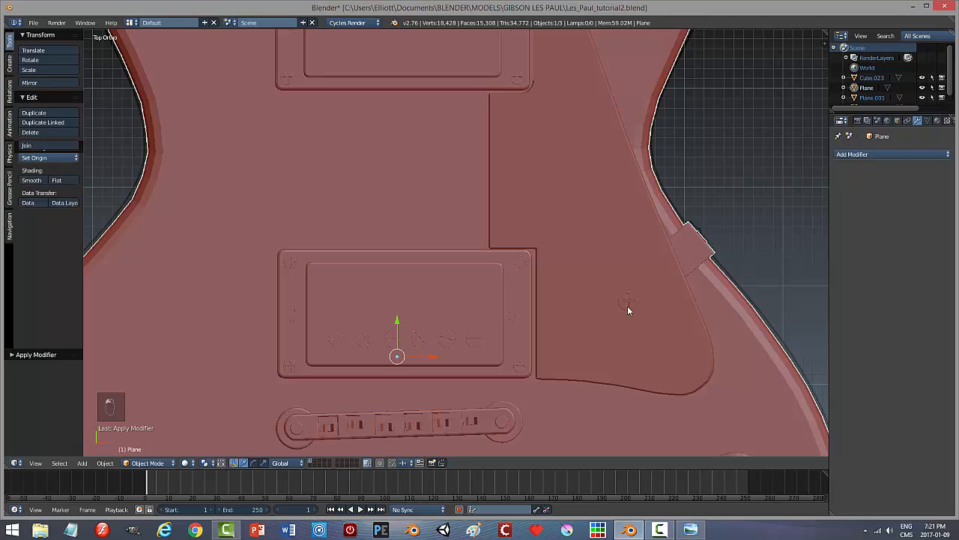
key("Tab")
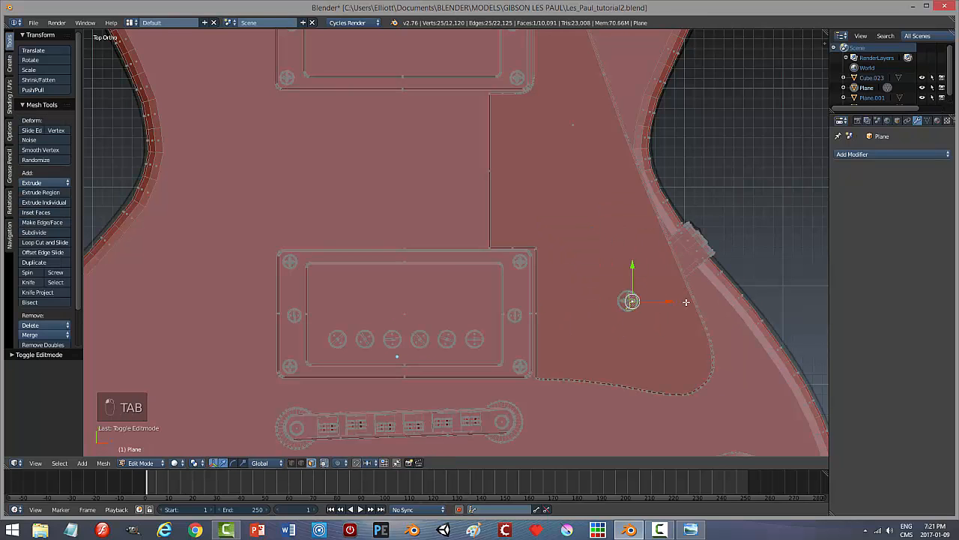
Select all geometry linked to the pickguard screw, separate it into its own object and return to Object Mode.
key("ctrl+l")
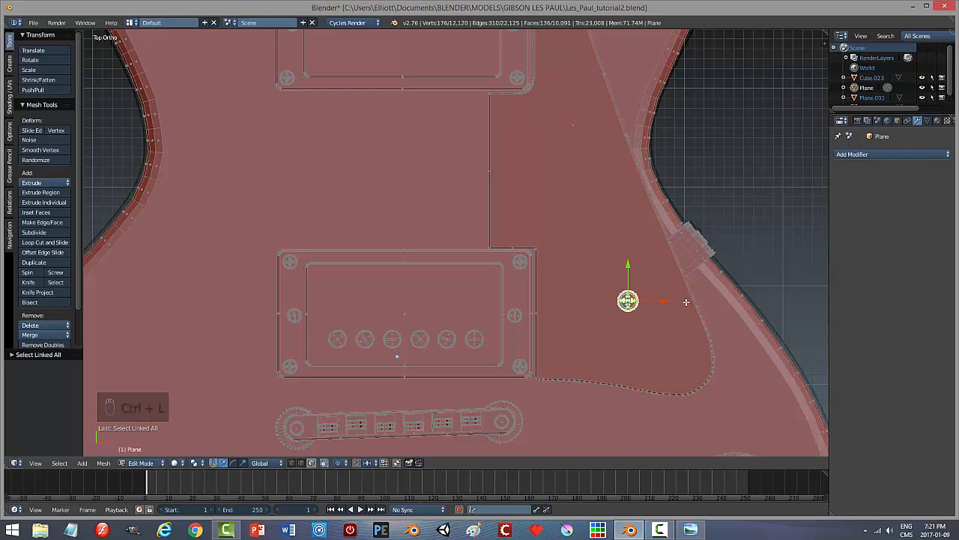
key("p")
left_click(686, 302)
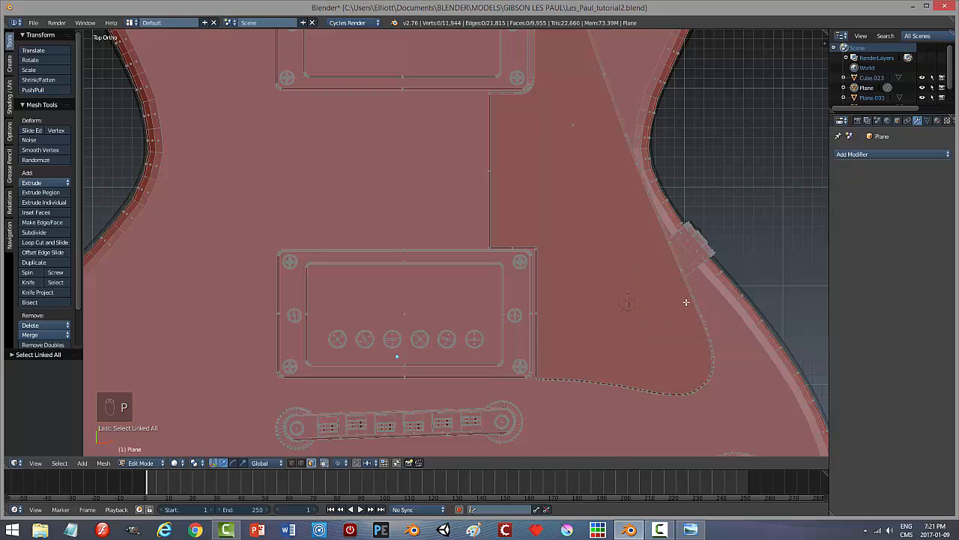
key("Tab")
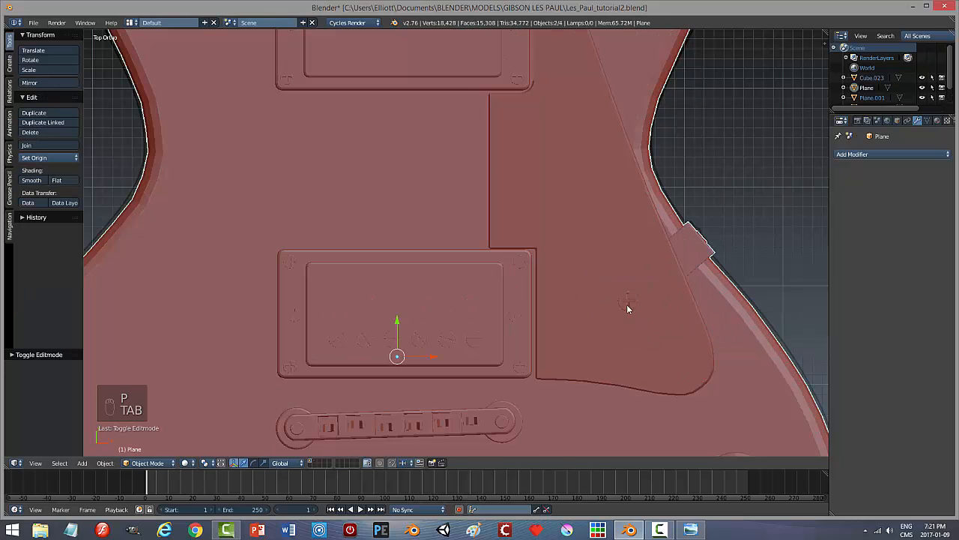
Select the separated pickguard screw and set its origin to its geometry.
right_click(628, 308)
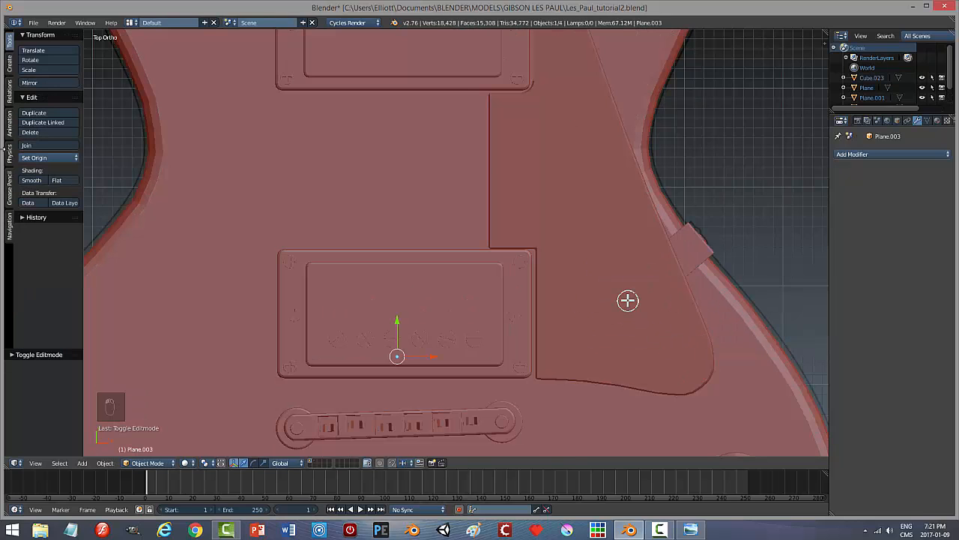
left_click(29, 159)
left_click(99, 195)
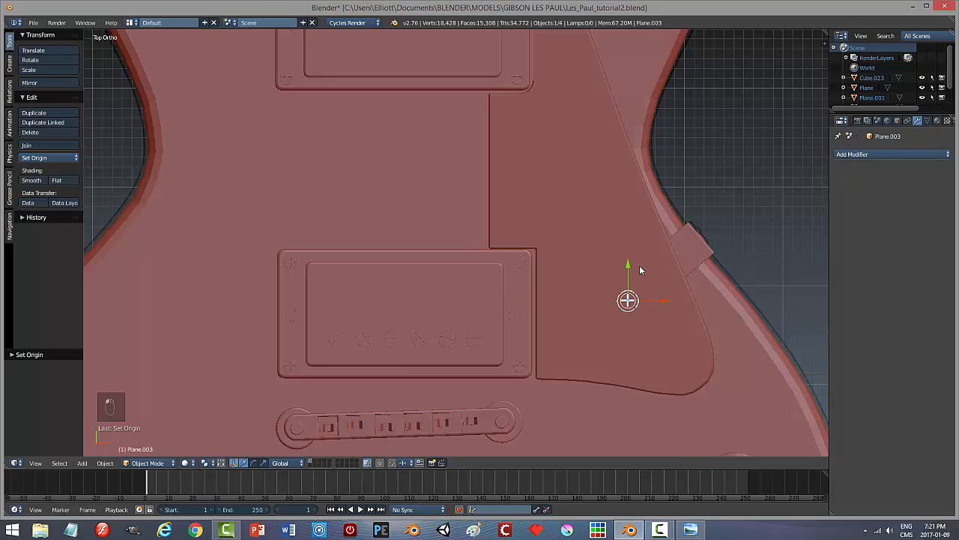
Move the screw to the guitar's centre line and along the Y axis up to the headstock.
left_click_drag(668, 300, 418, 122)
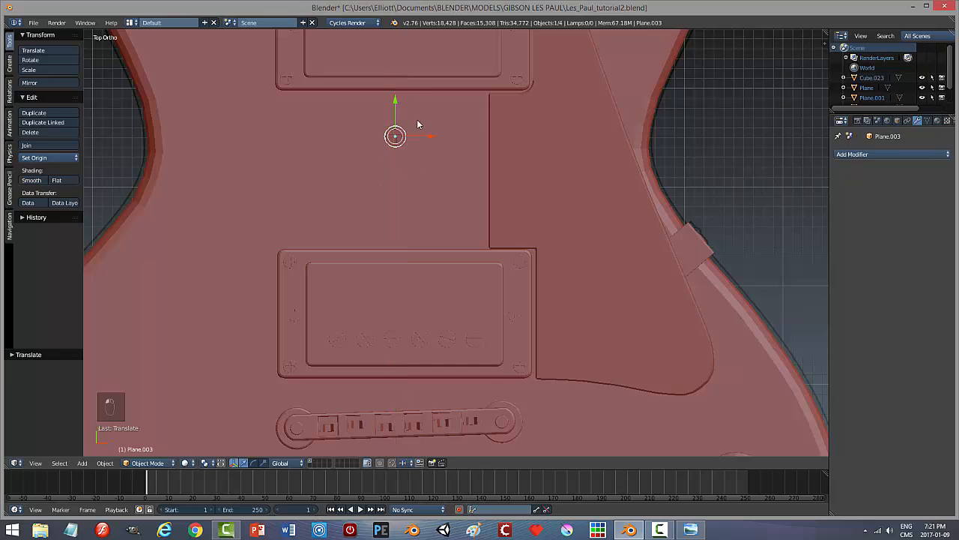
scroll(431, 165, "down", 8)
scroll(440, 184, "down", 7)
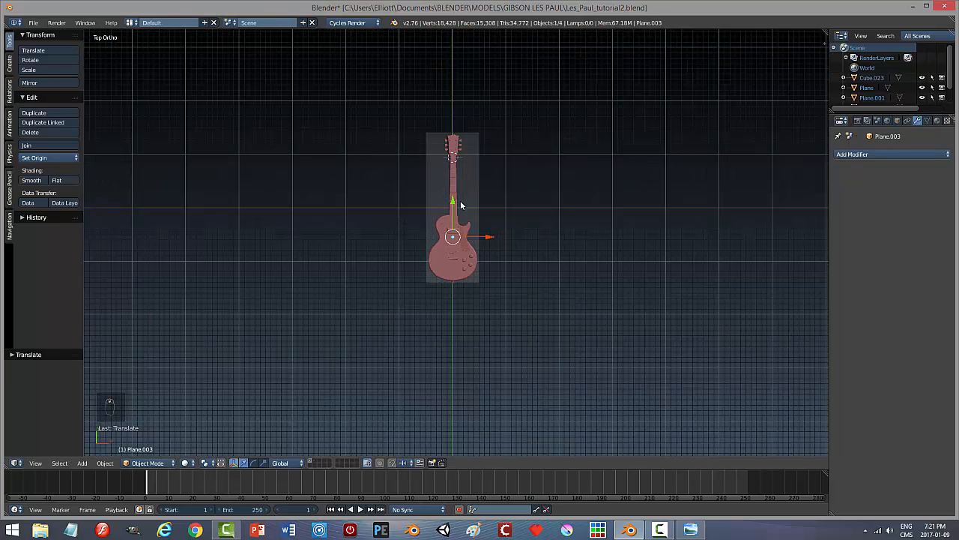
left_click_drag(453, 202, 452, 113)
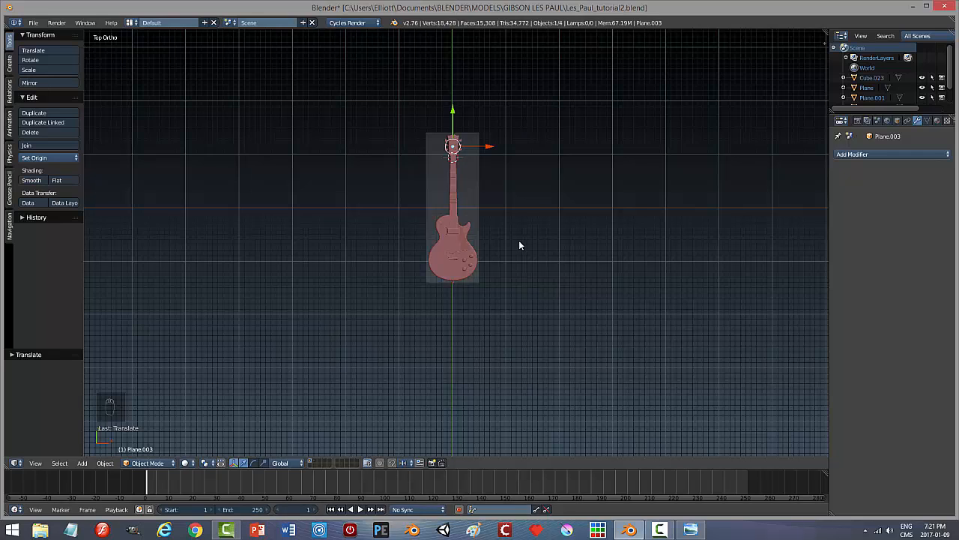
Move the screw to the second layer and display that layer.
key("m")
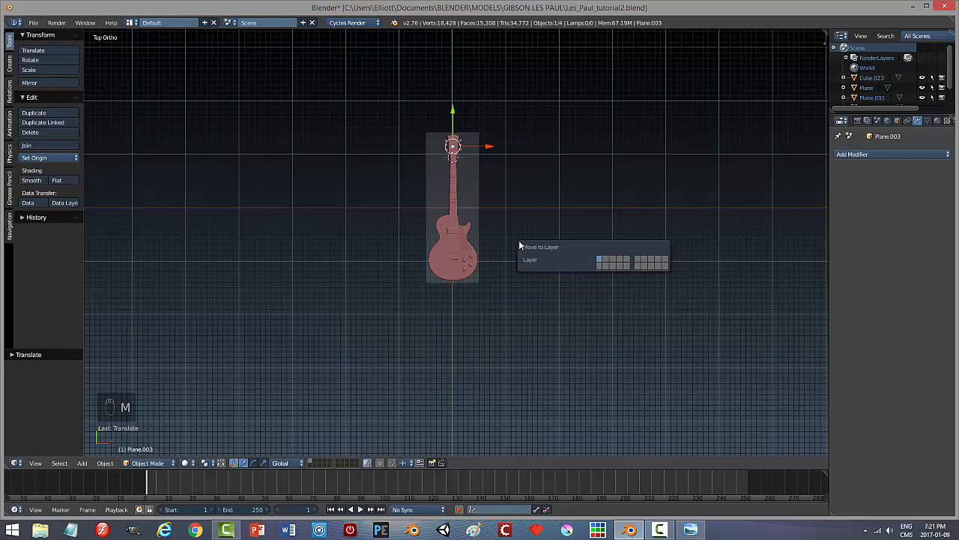
left_click(607, 262)
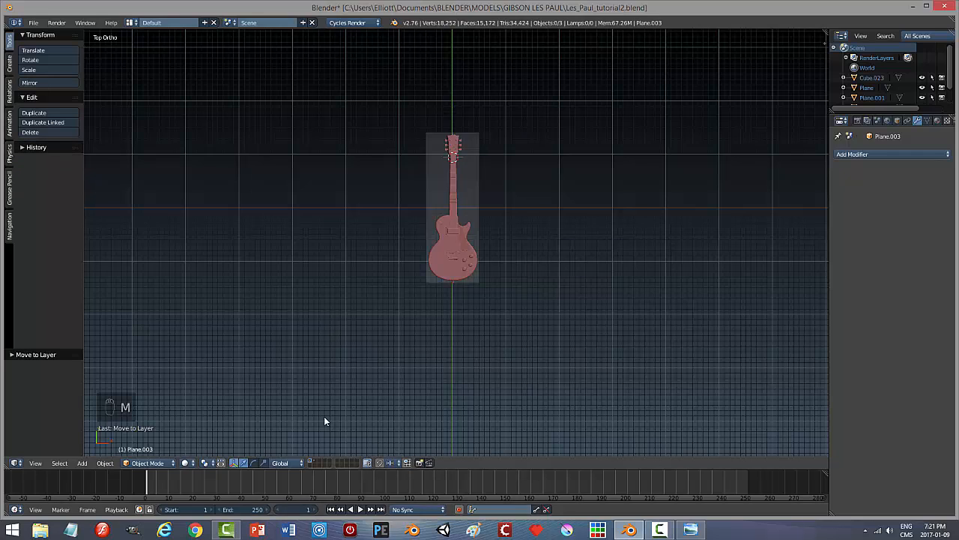
left_click(315, 463)
Move the screw along the Y axis onto the narrow upper end of the truss rod cover.
scroll(541, 254, "up", 7)
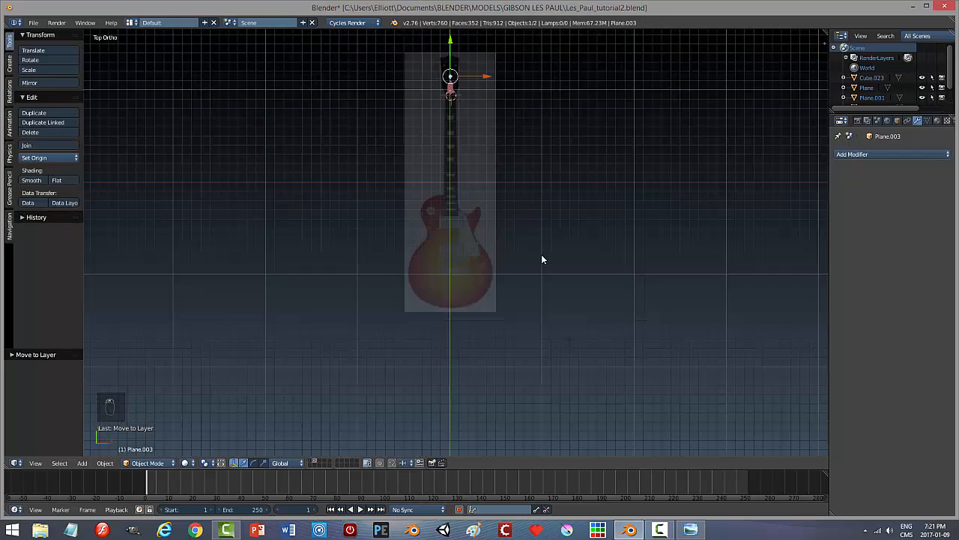
middle_click_drag(529, 166, 479, 427, "shift")
scroll(458, 313, "up", 4)
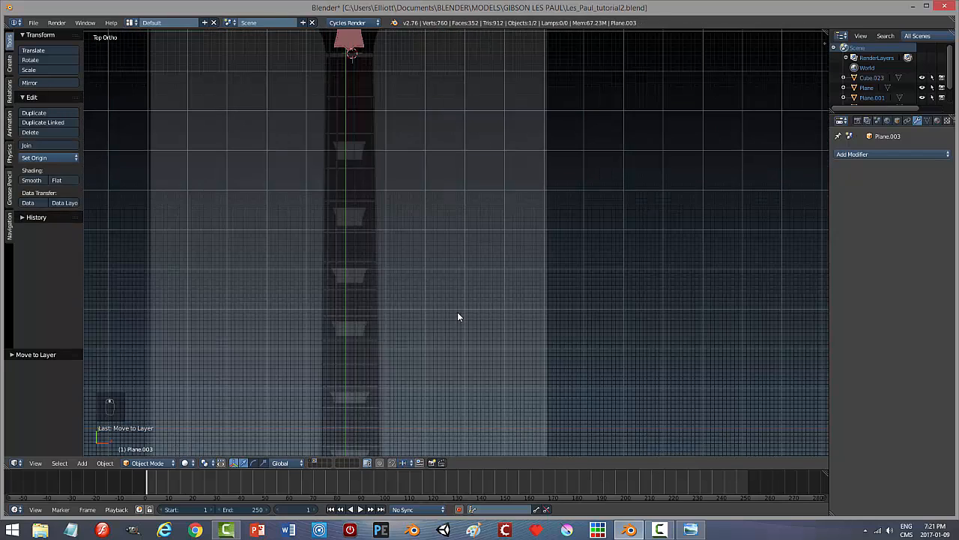
middle_click_drag(428, 223, 491, 428, "shift")
key("KP_Decimal")
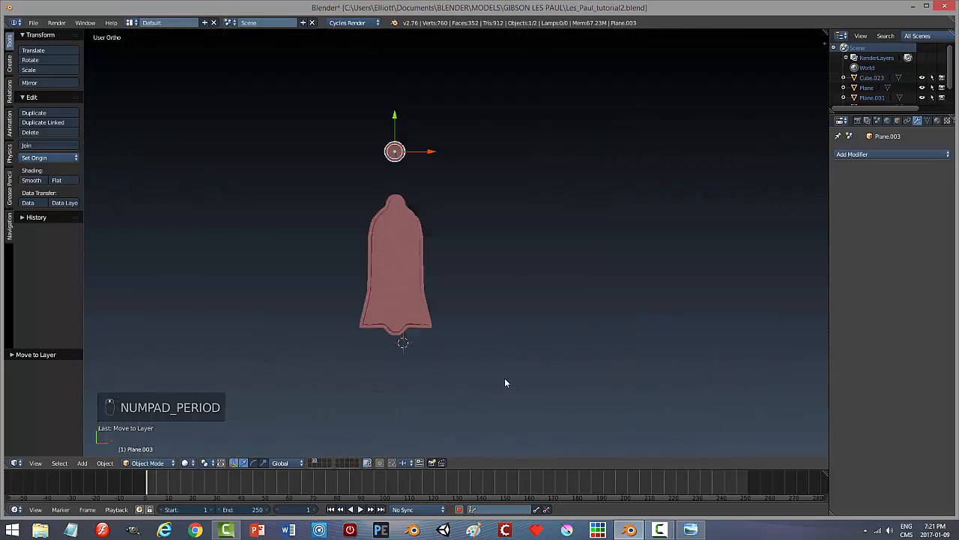
scroll(512, 389, "down", 2)
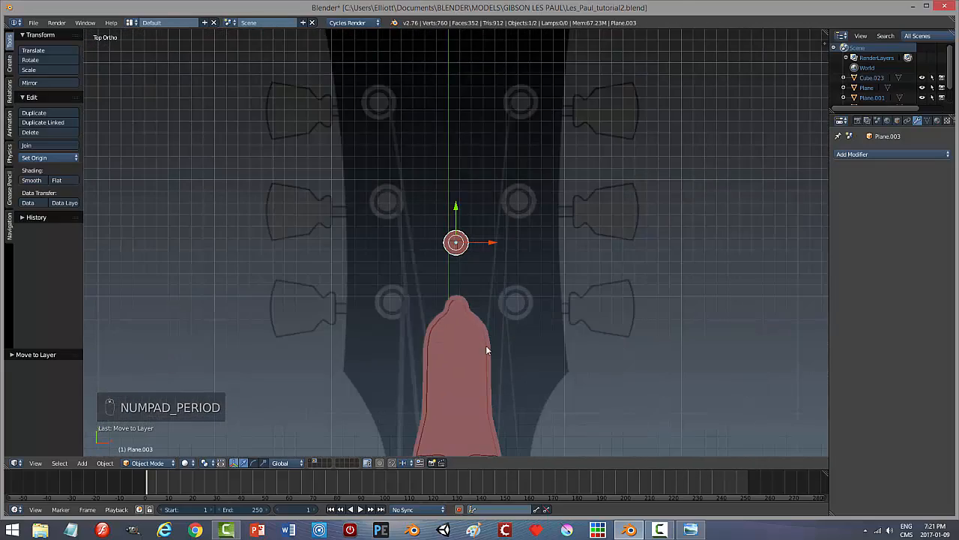
left_click_drag(455, 206, 455, 279)
Scale the screw to about 0.49 of its size and shift it along Y onto the cover's upper tab.
middle_click_drag(592, 326, 490, 299)
scroll(488, 299, "up", 6)
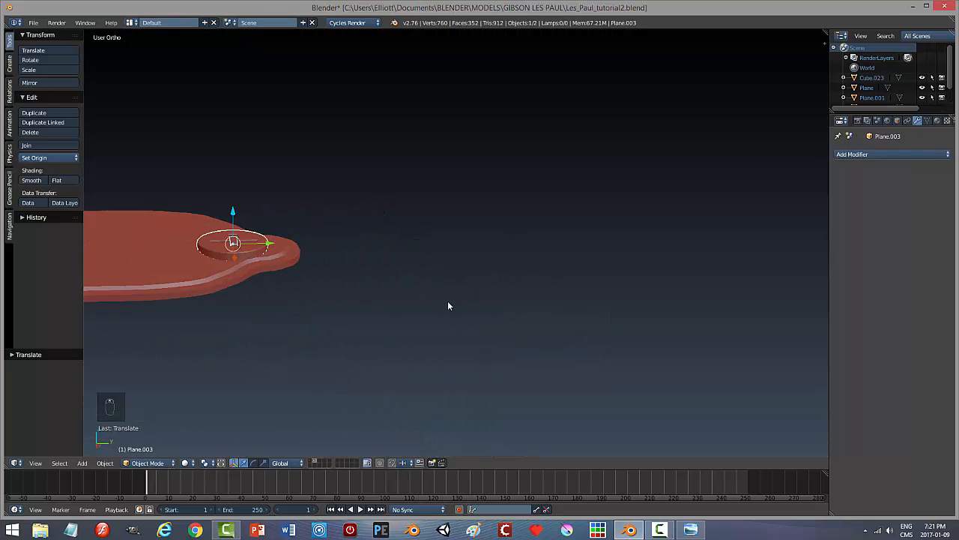
key("s")
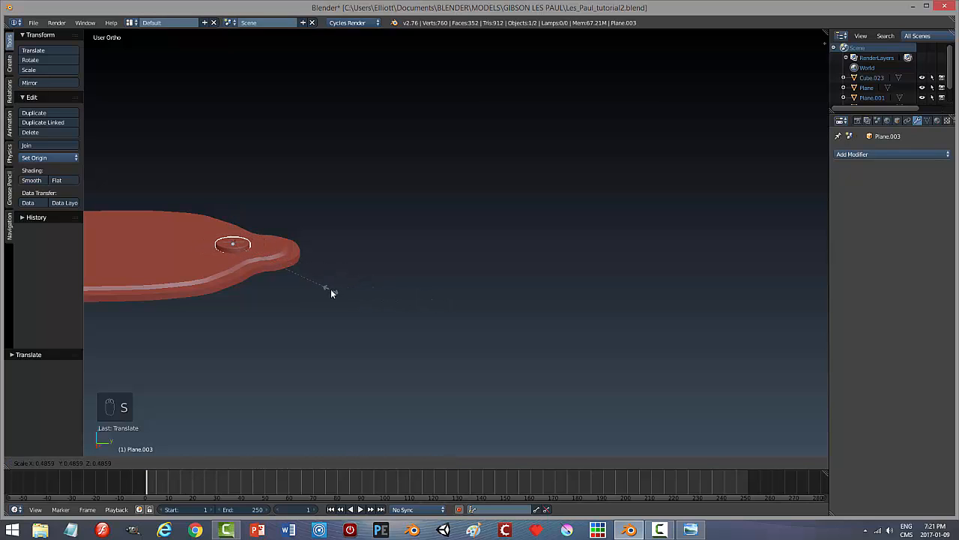
left_click(328, 287)
key("g")
key("y")
left_click(304, 257)
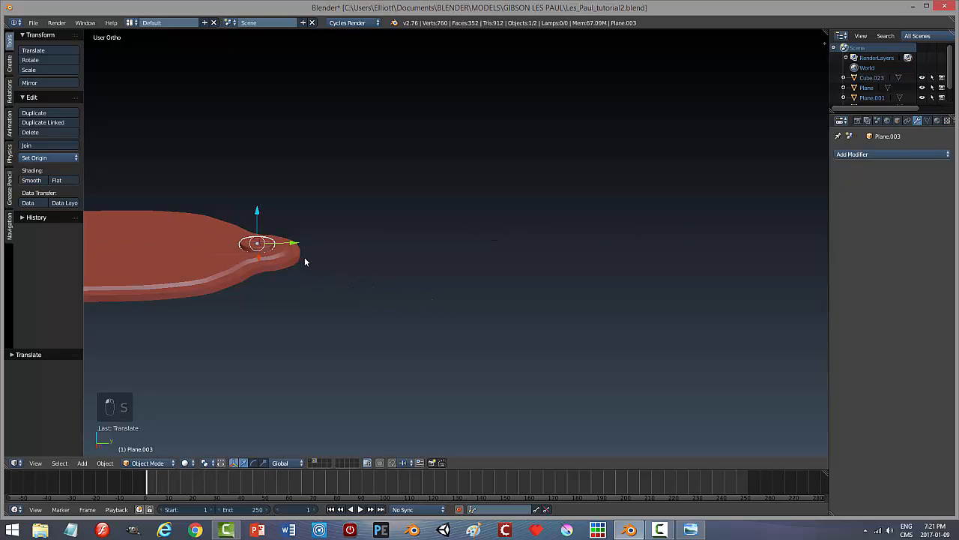
Centre the screw on the cover's upper tab along the X axis and scale it down slightly.
key("KP_7")
middle_click_drag(556, 394, 528, 139, "shift")
key("g")
key("x")
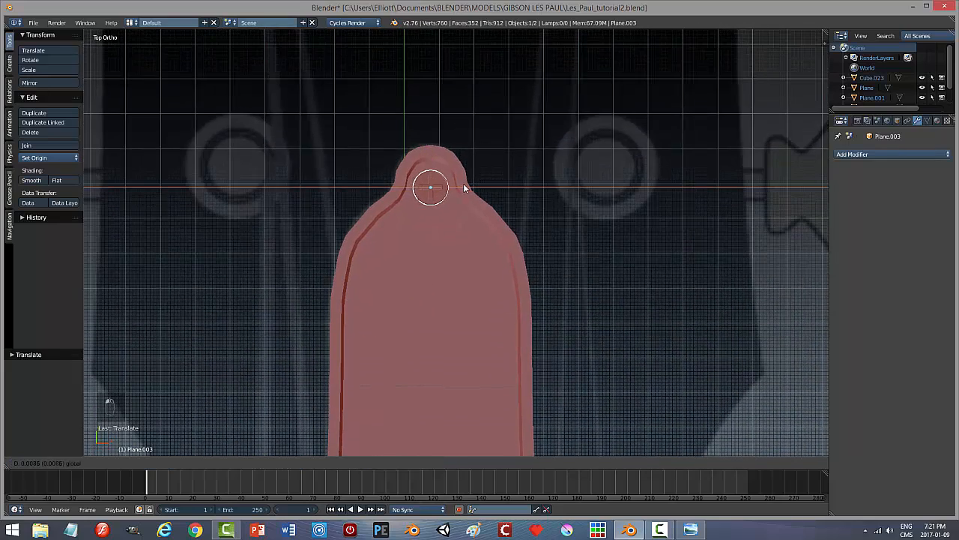
left_click(476, 191)
scroll(510, 204, "down", 1)
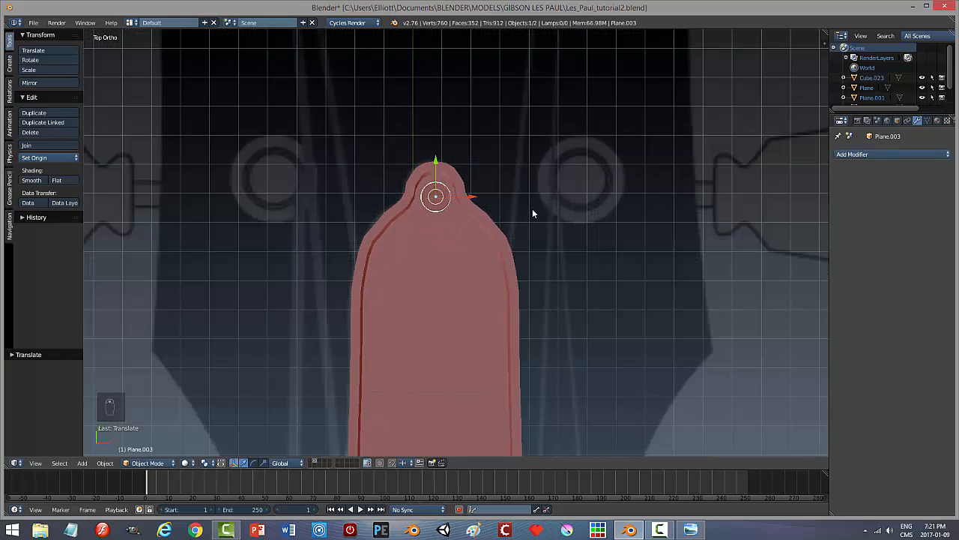
key("s")
left_click(525, 212)
Duplicate the screw in place, move the copy along Y to the cover's lower tab and deselect everything.
scroll(562, 240, "down", 1)
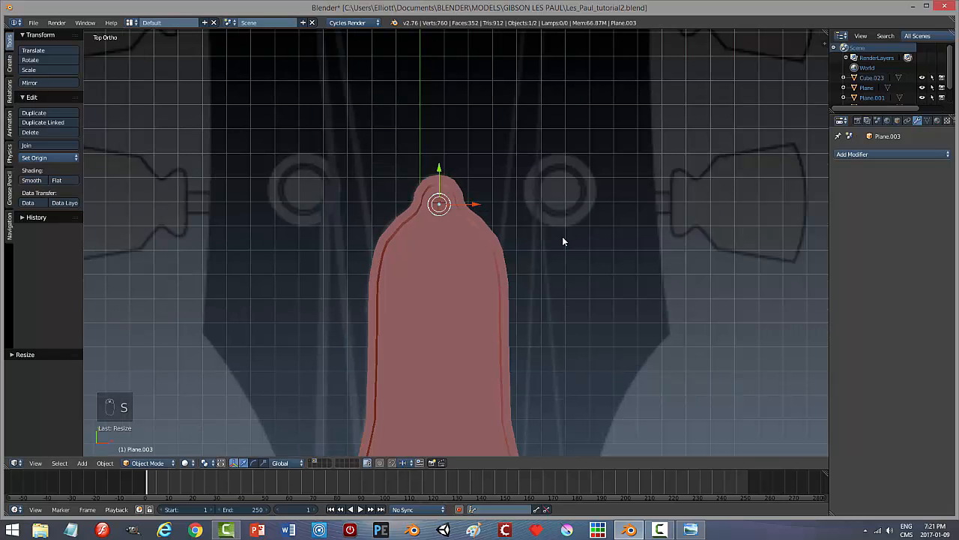
scroll(563, 238, "down", 1)
middle_click_drag(535, 342, 540, 236, "shift")
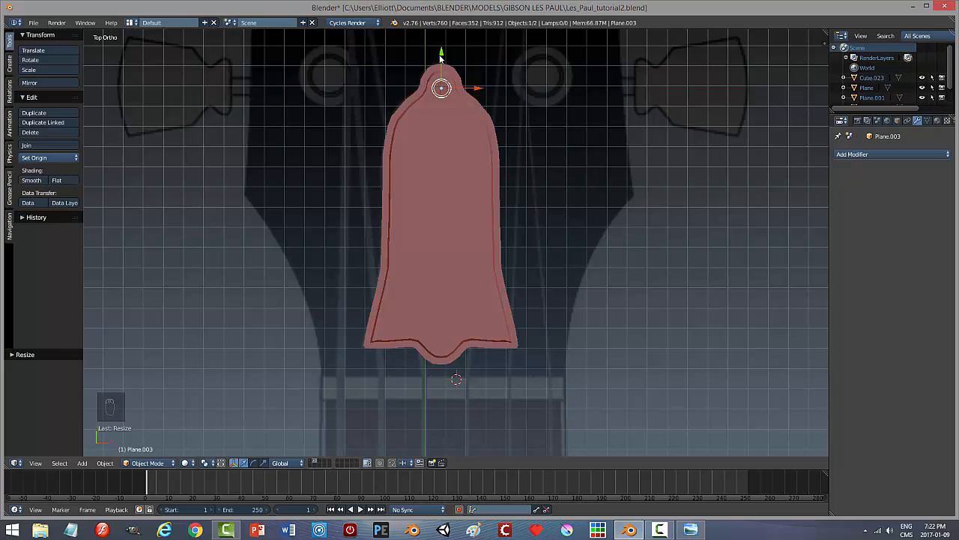
key("shift+d")
right_click(441, 59)
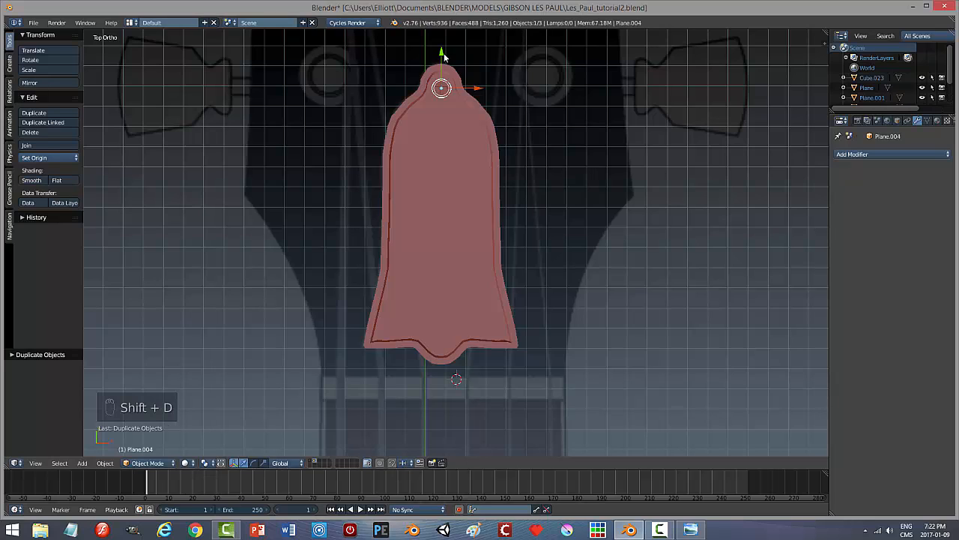
left_click_drag(442, 56, 442, 305)
key("a")
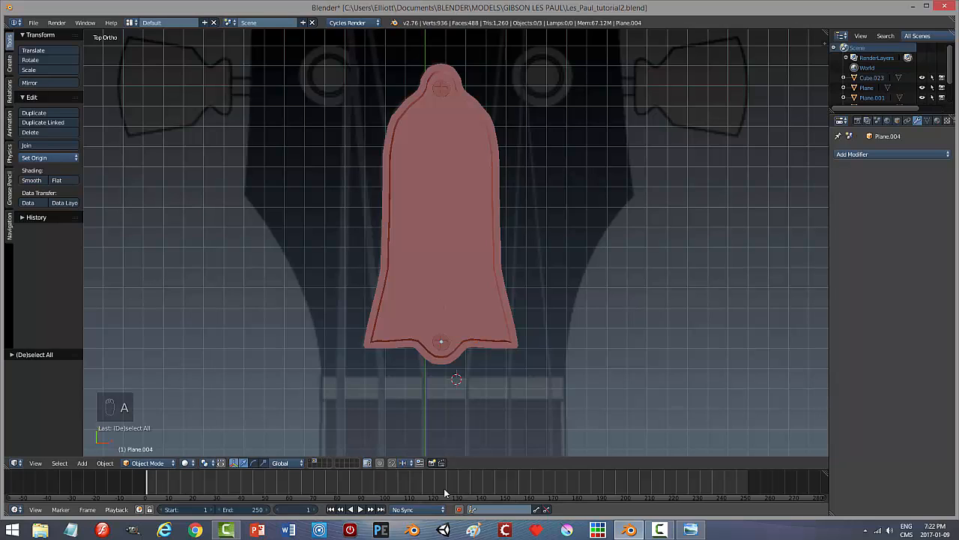
left_click(358, 463)
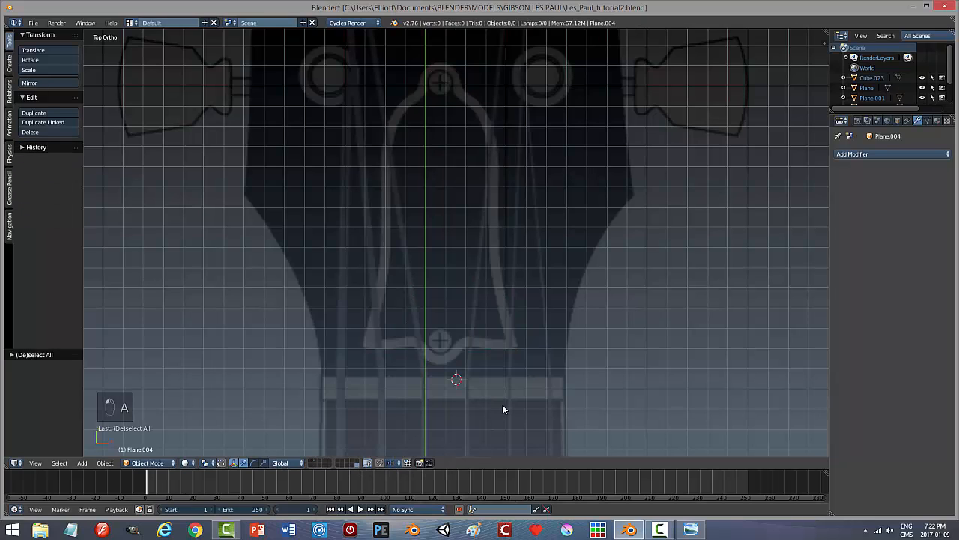
left_click(316, 463)
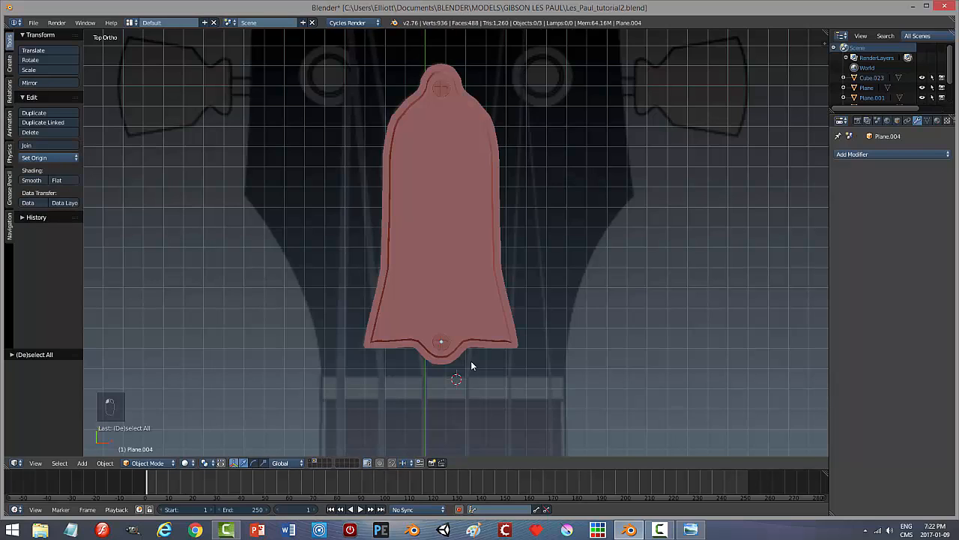
right_click(461, 107, "shift")
key("s")
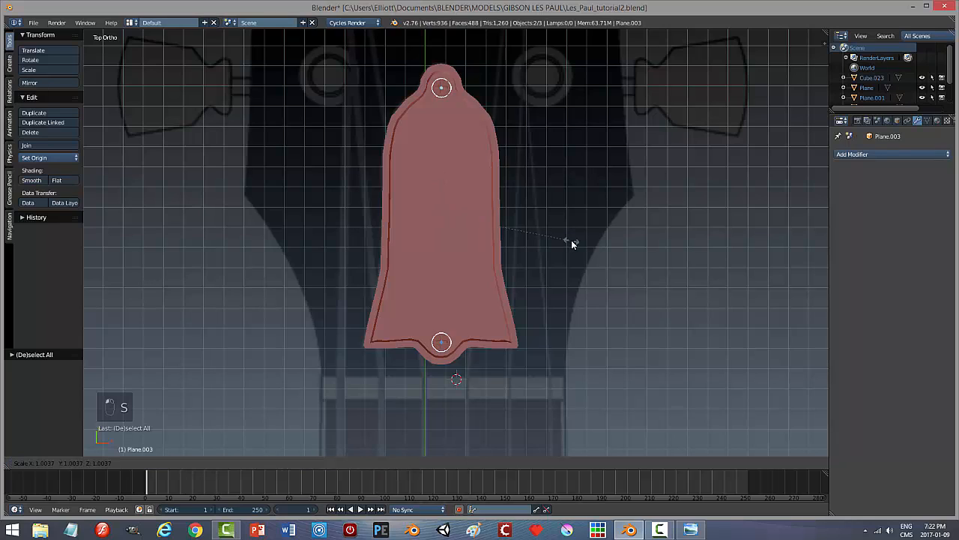
right_click(572, 241)
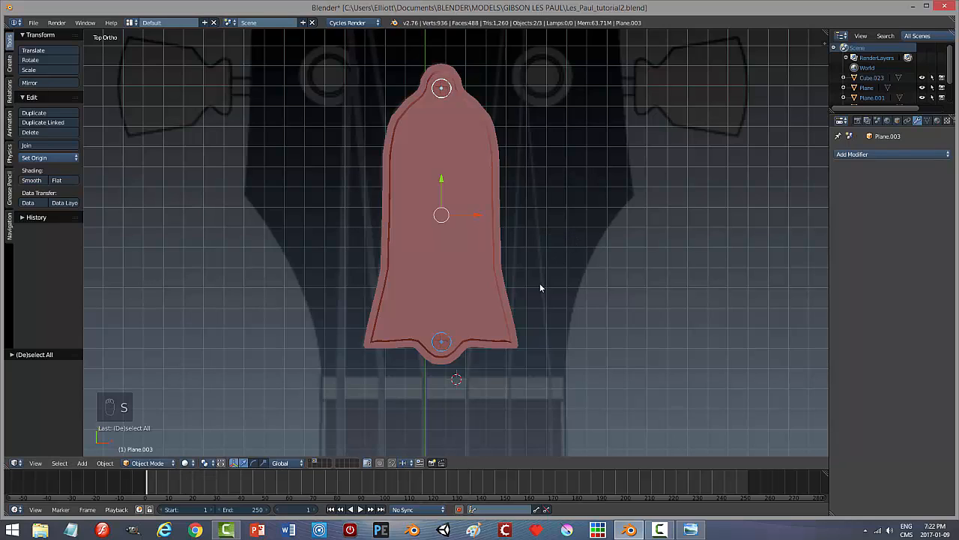
Enlarge the lower screw slightly and nudge it up along the Y axis.
right_click(444, 362)
key("s")
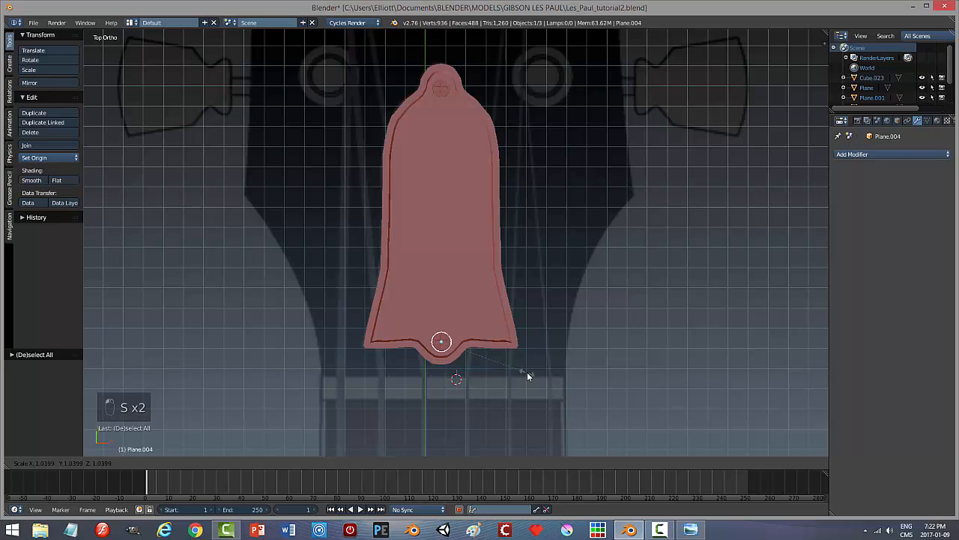
left_click(537, 382)
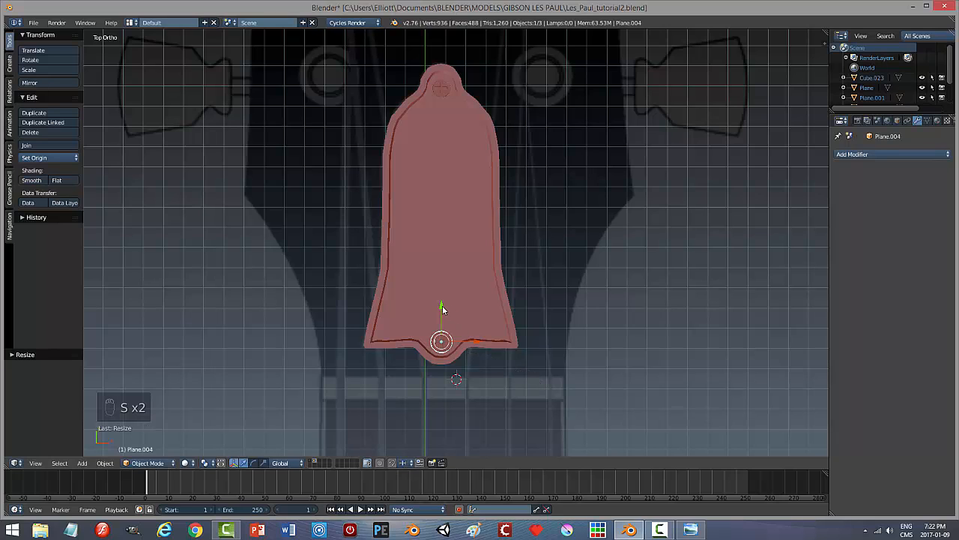
left_click_drag(442, 308, 441, 303)
Enlarge the upper screw slightly to match the lower one.
right_click(440, 94)
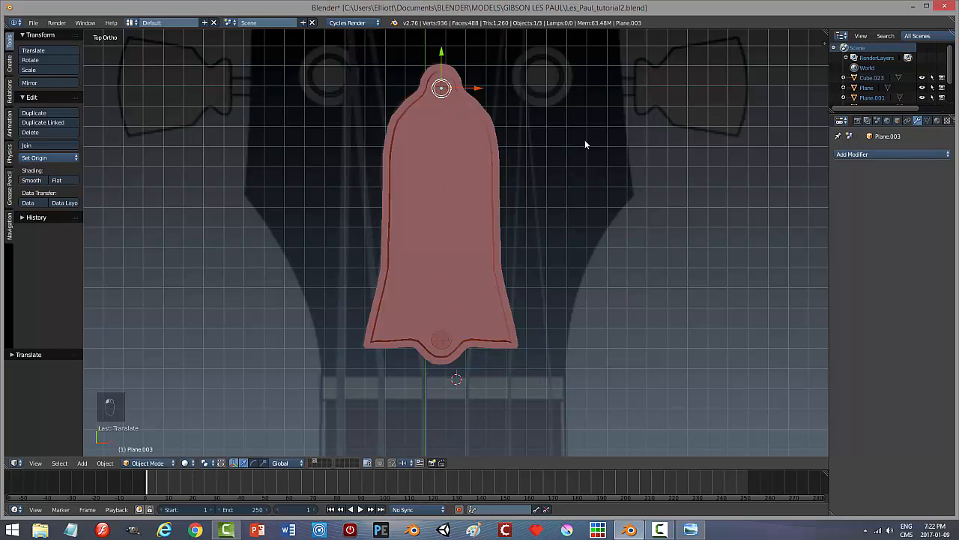
key("s")
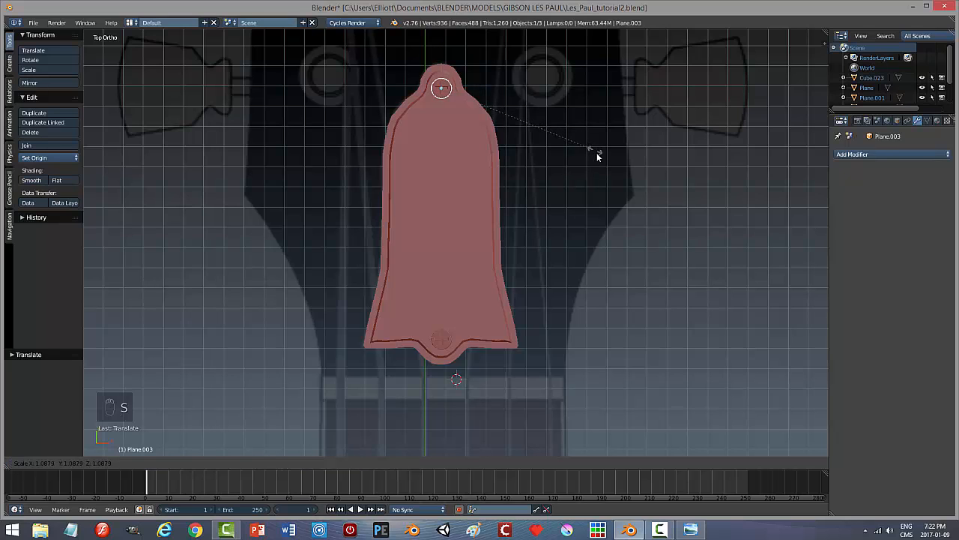
left_click(598, 163)
Rotate both screws about 4.7° around the Y axis to level them, and sink them slightly along Z into the cover.
middle_click_drag(598, 163, 577, 199)
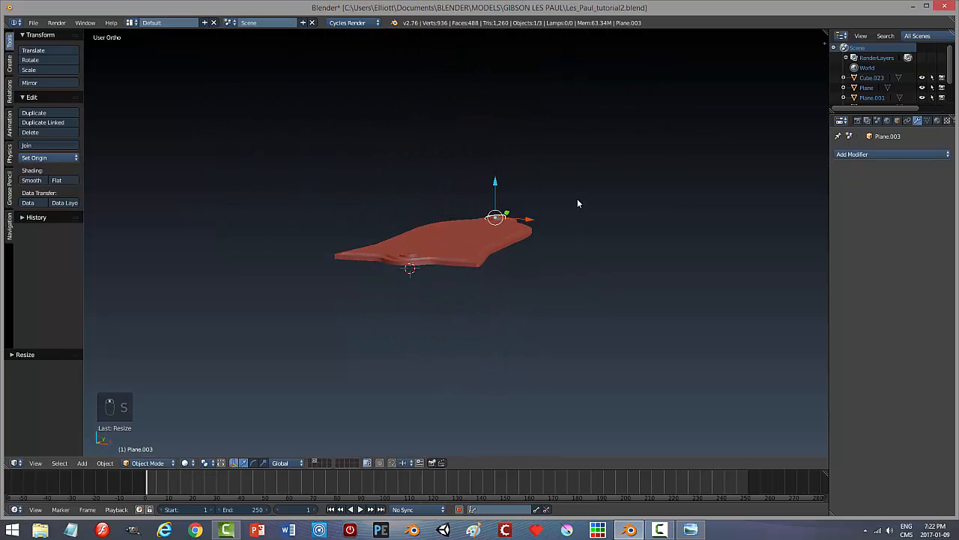
scroll(546, 269, "up", 3)
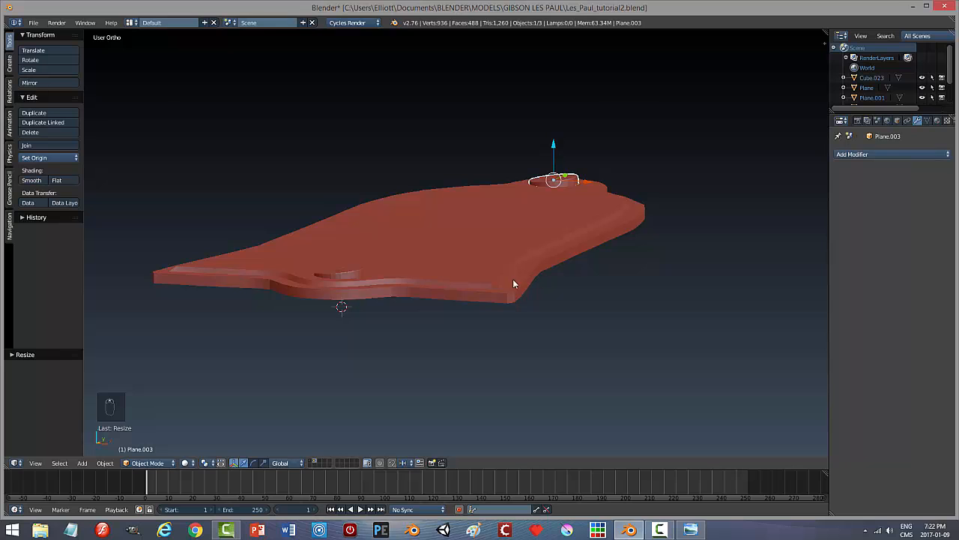
middle_click_drag(466, 320, 517, 307)
right_click(441, 253, "shift")
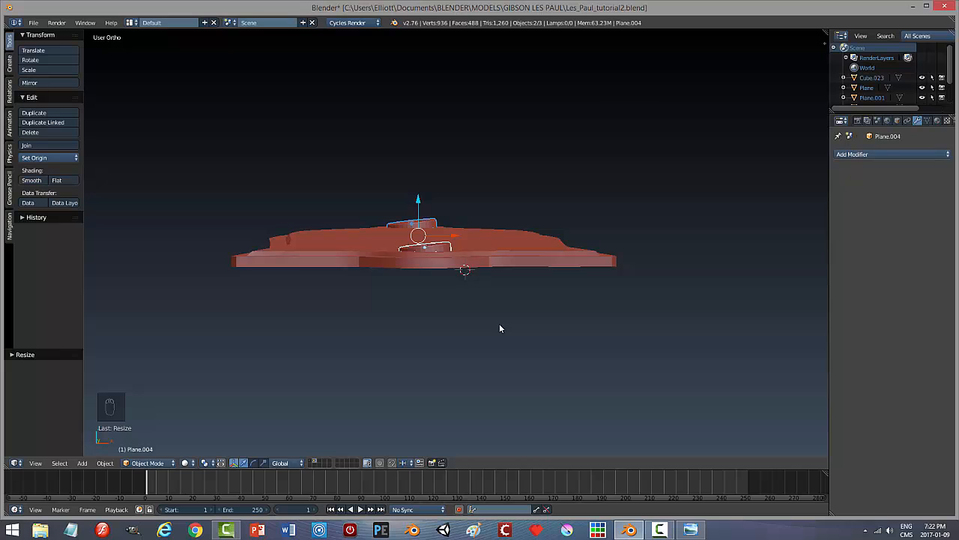
middle_click_drag(500, 331, 497, 334)
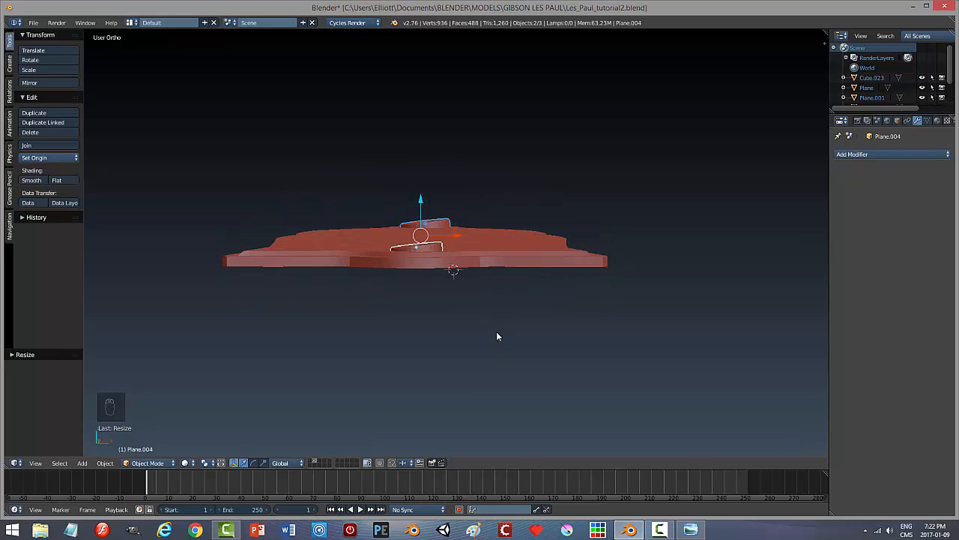
key("r")
key("y")
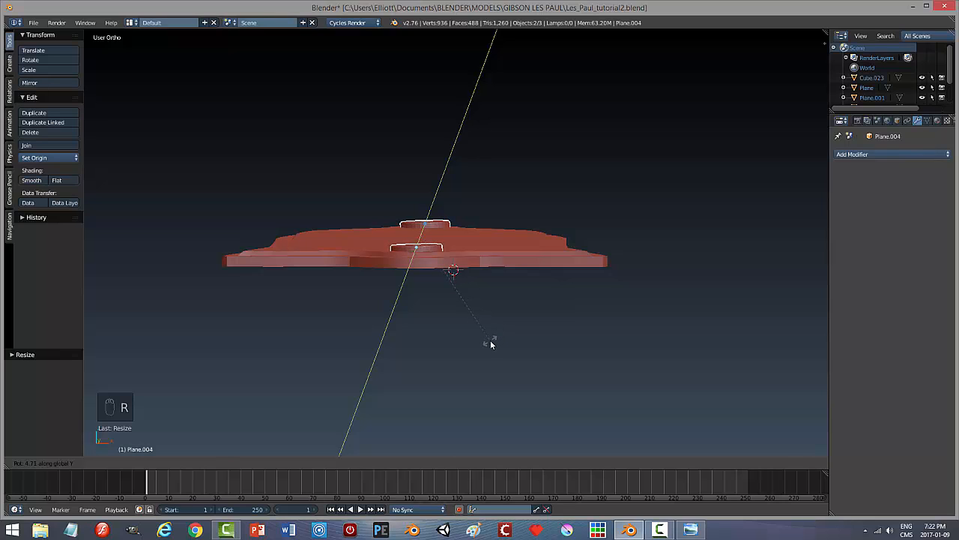
left_click(488, 341)
left_click_drag(420, 205, 422, 209)
key("a")
Join both screws with the truss rod cover into one object and deselect it.
middle_click_drag(581, 203, 545, 236)
right_click(465, 227)
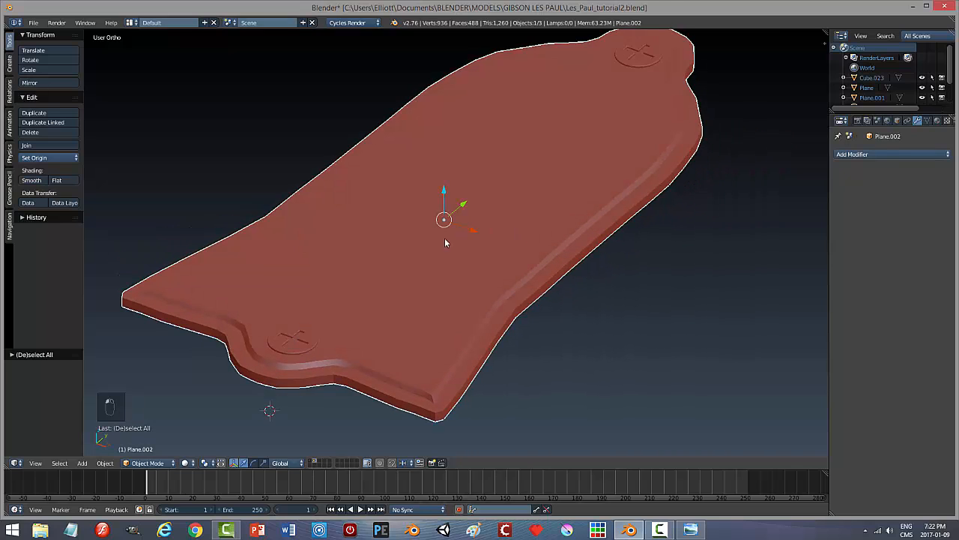
right_click(326, 330)
right_click(643, 59, "shift")
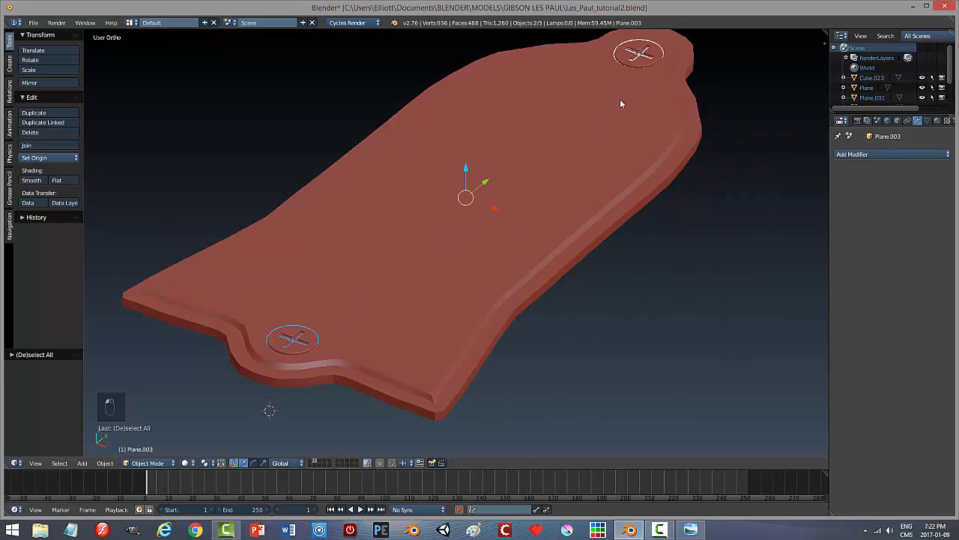
right_click(560, 171, "shift")
key("ctrl+j")
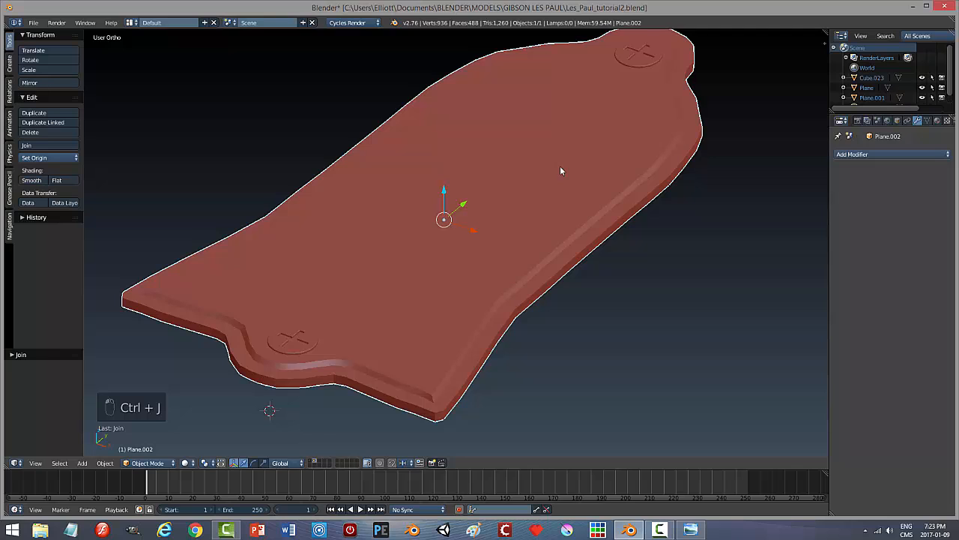
key("a")
Move the joined truss rod cover to the first layer and display that layer with the guitar.
scroll(556, 180, "down", 4)
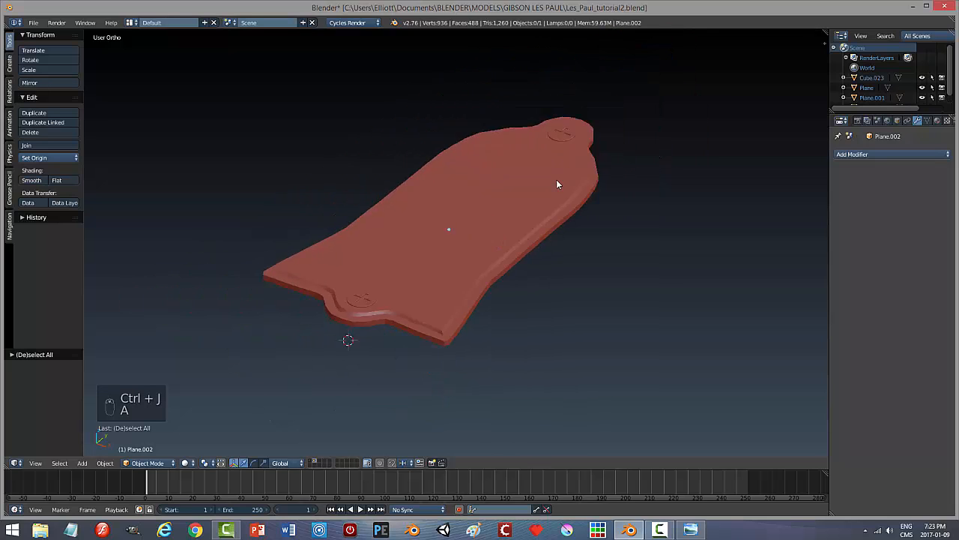
key("a")
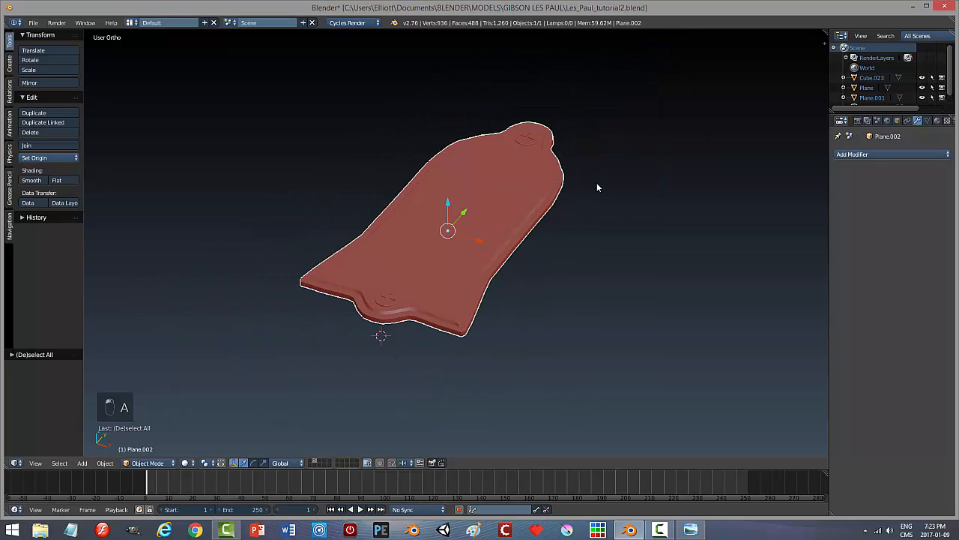
key("m")
left_click(678, 202)
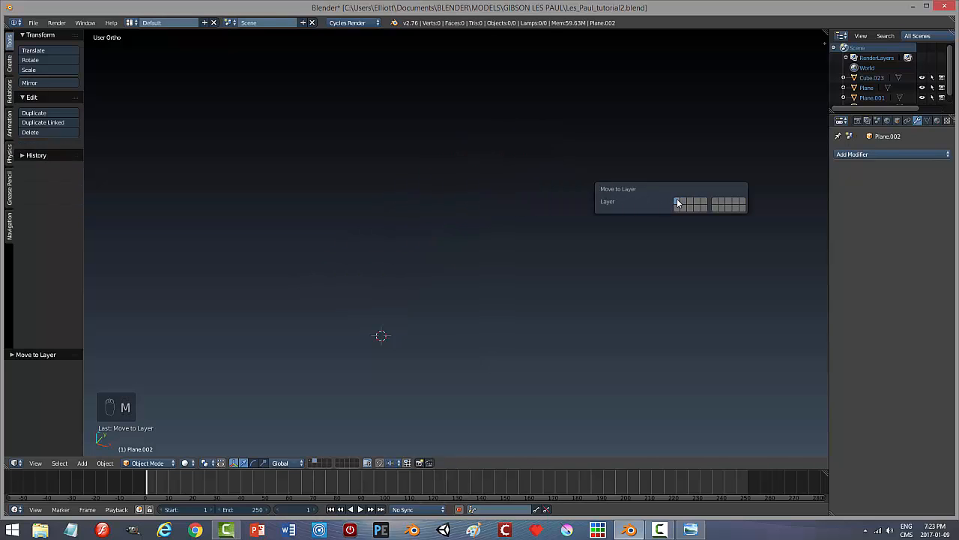
left_click(311, 461)
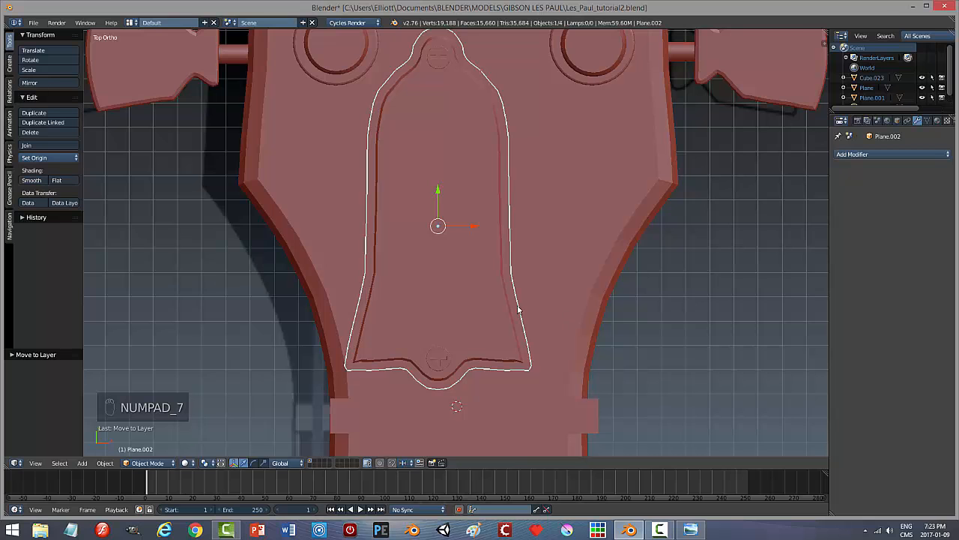
Move the truss rod cover about 0.12 units along X to centre it on the headstock, lower it along Z onto the surface, and deselect it.
key("g")
key("x")
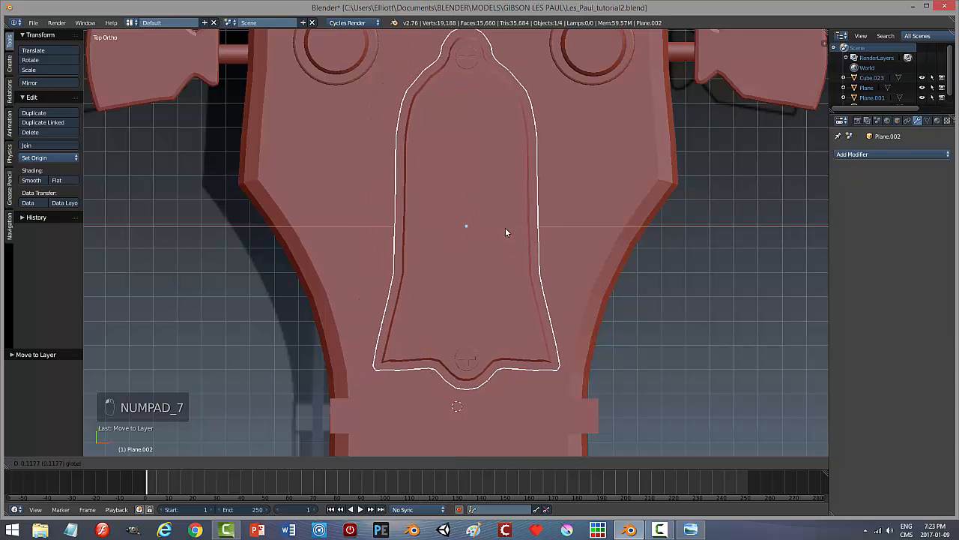
left_click(505, 229)
scroll(627, 275, "down", 4)
middle_click_drag(619, 291, 502, 190)
left_click_drag(502, 245, 505, 246)
left_click_drag(467, 209, 467, 221)
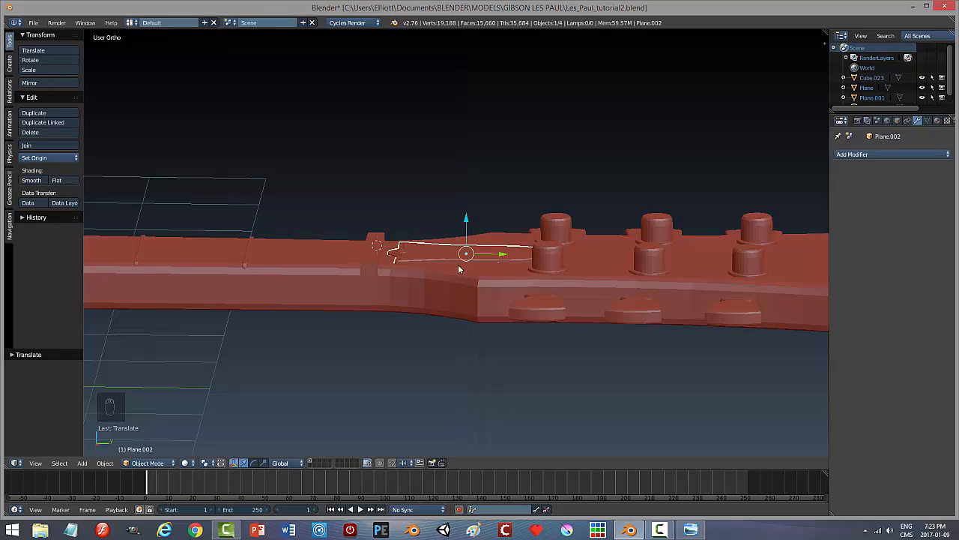
middle_click_drag(467, 224, 576, 350)
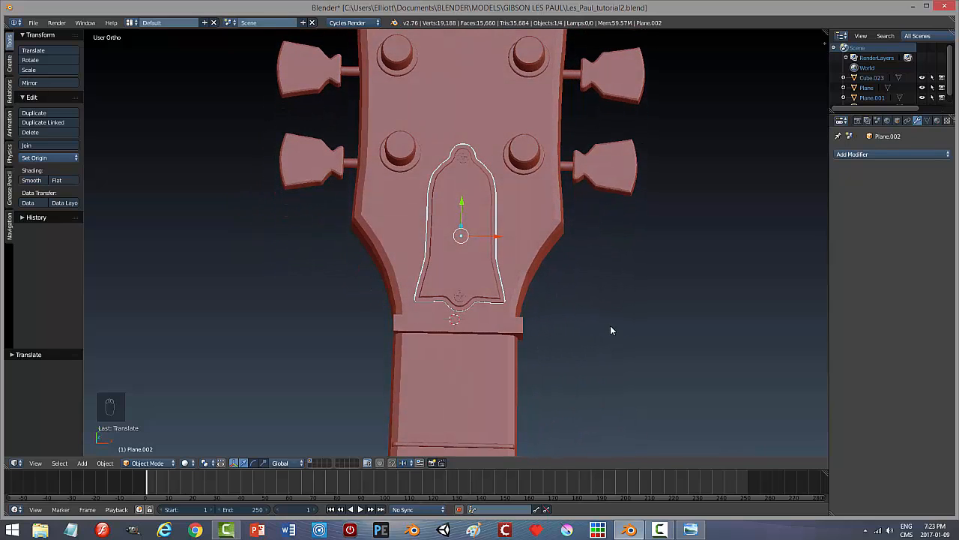
key("a")
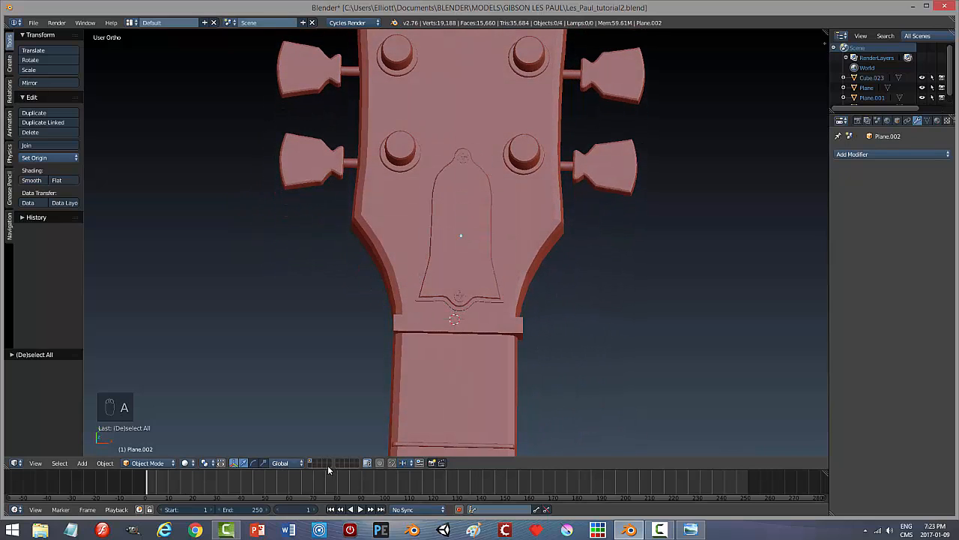
Compare the headstock and truss rod cover placement with the reference image layer in top view, returning to the guitar layer.
left_click(353, 463)
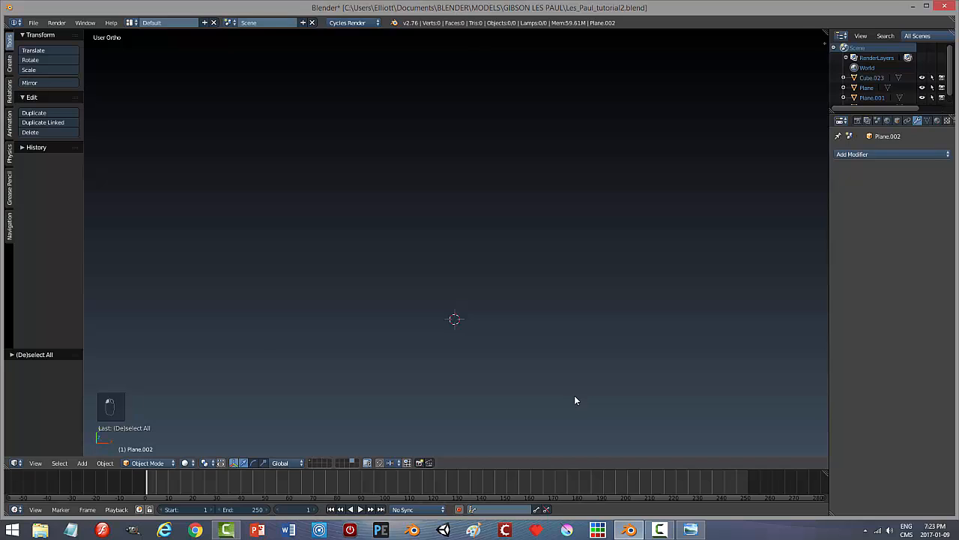
key("KP_7")
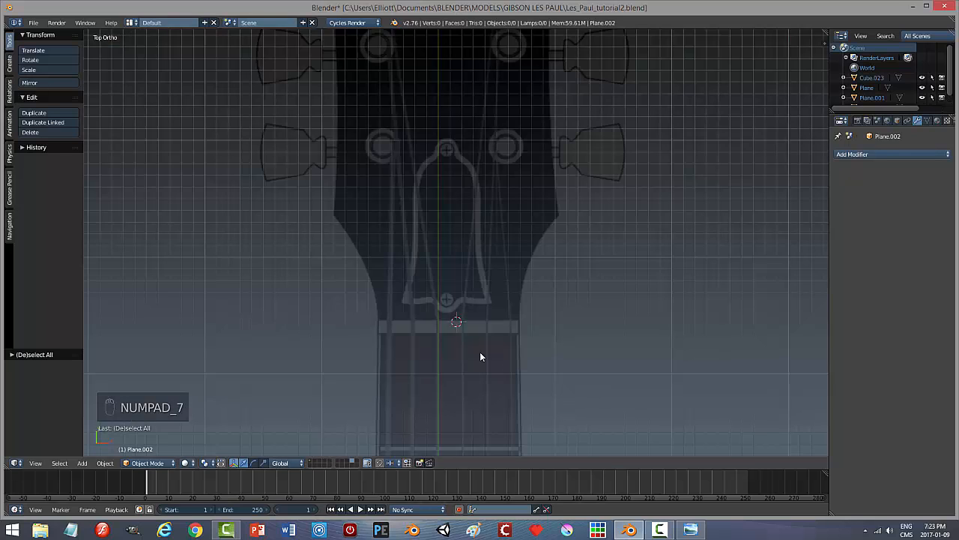
left_click(311, 463)
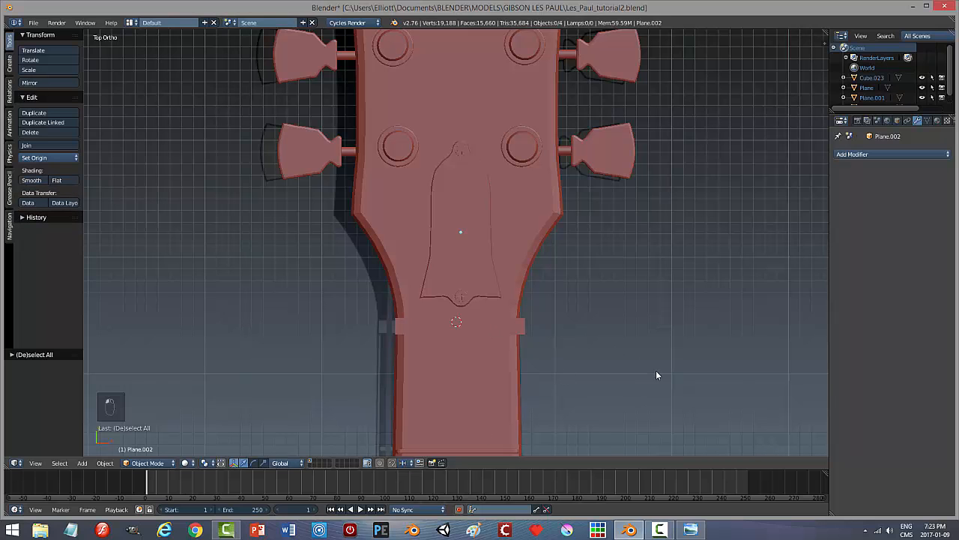
middle_click_drag(660, 375, 529, 348)
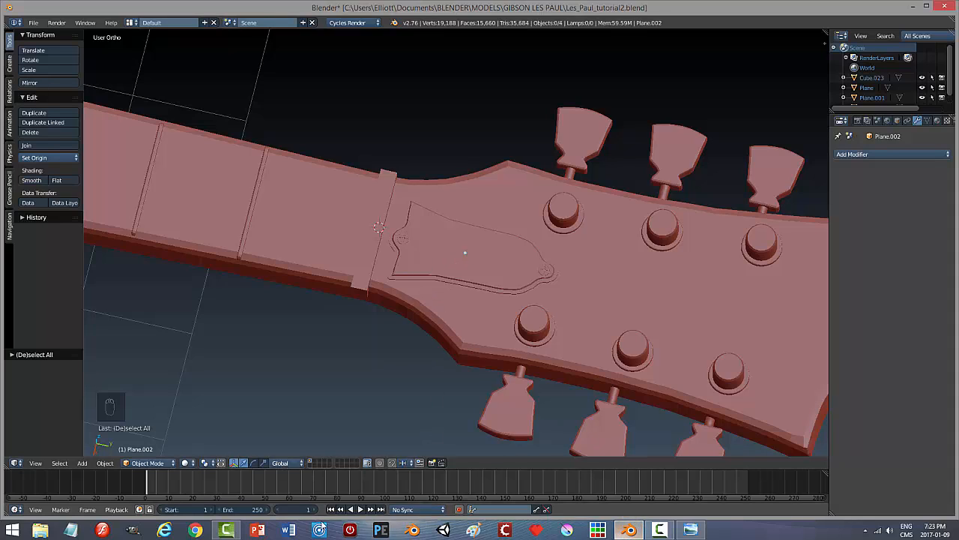
key("KP_7")
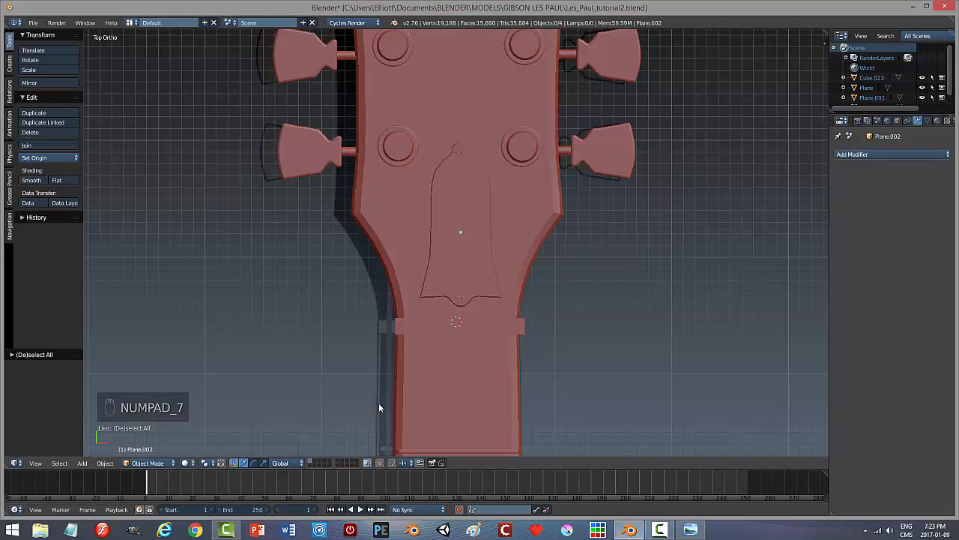
left_click(354, 460)
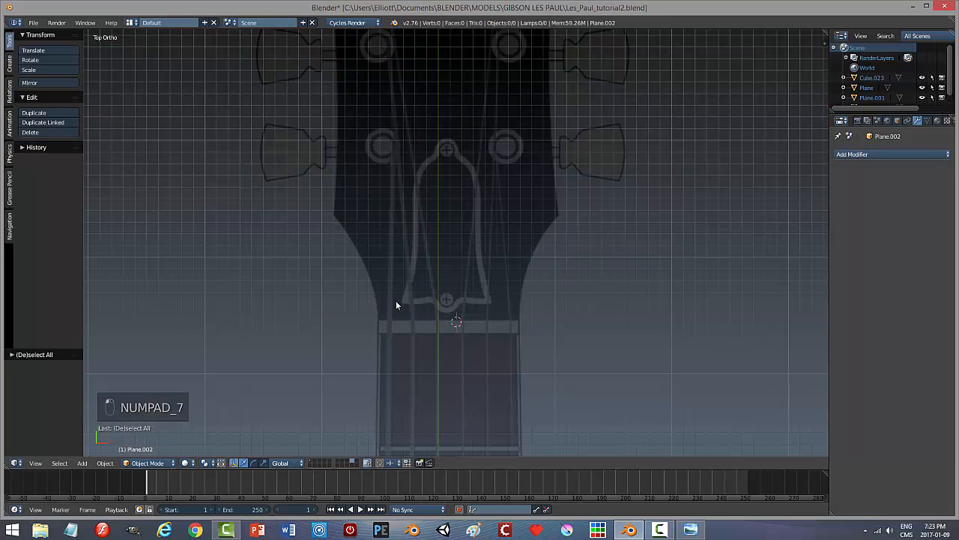
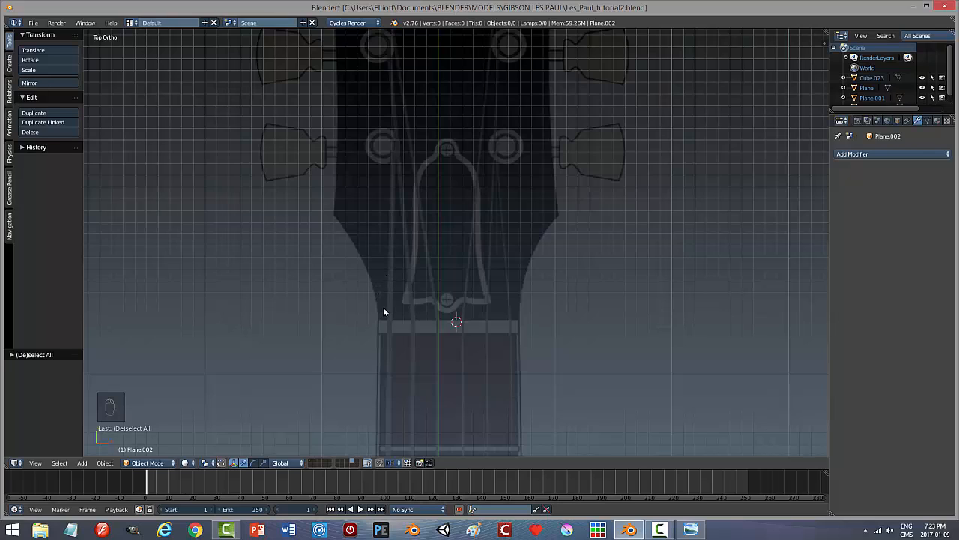
left_click(314, 461)
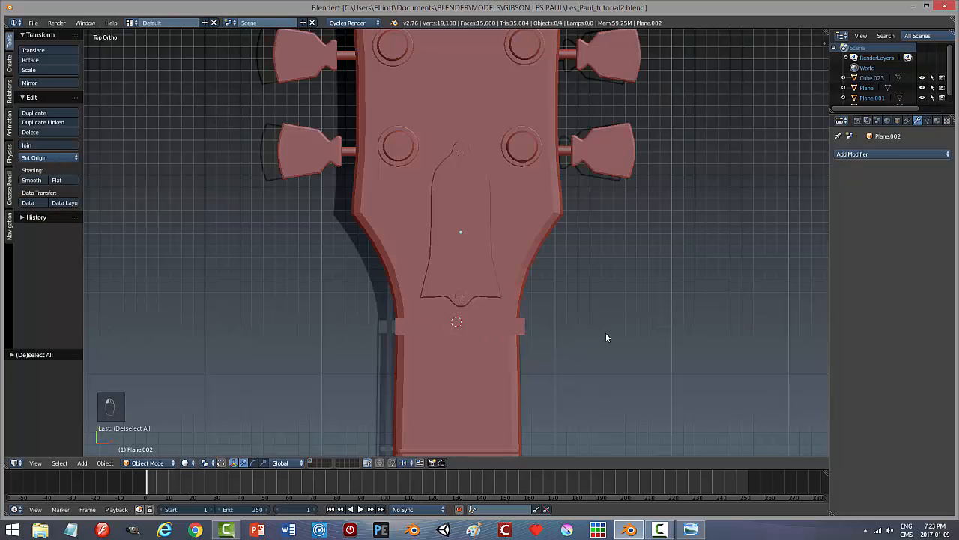
Select the truss rod cover and lower it slightly along Z in the right side view to seat it on the headstock.
middle_click_drag(605, 337, 558, 240)
right_click(501, 250)
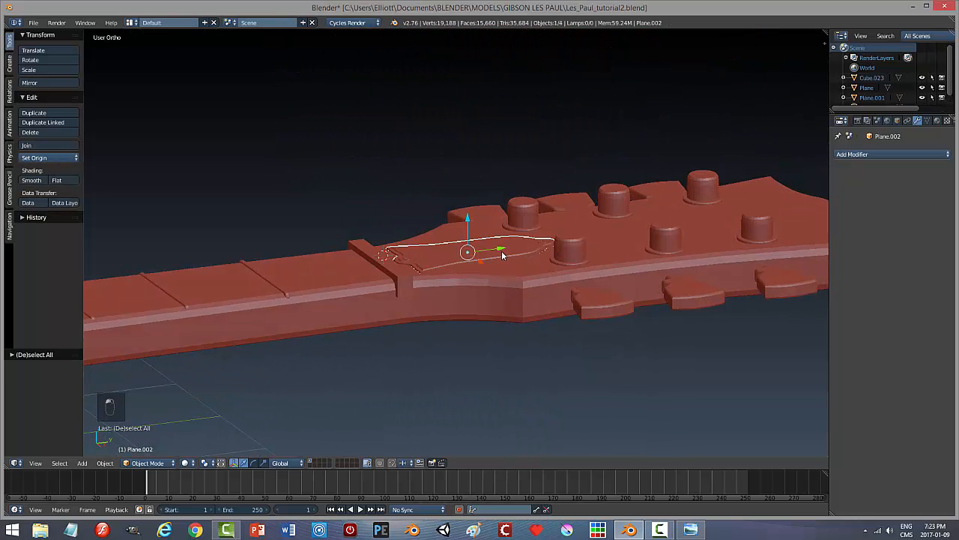
key("KP_3")
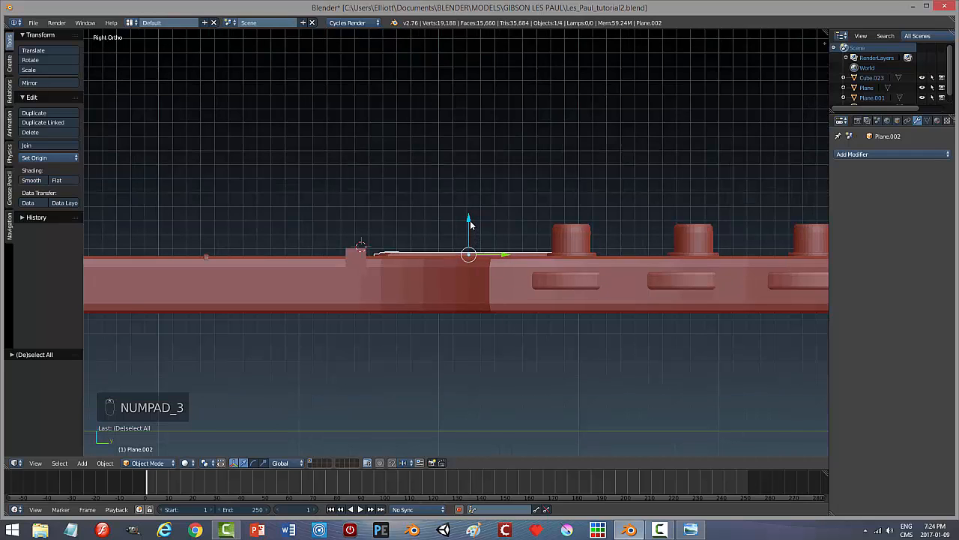
left_click_drag(470, 222, 470, 222)
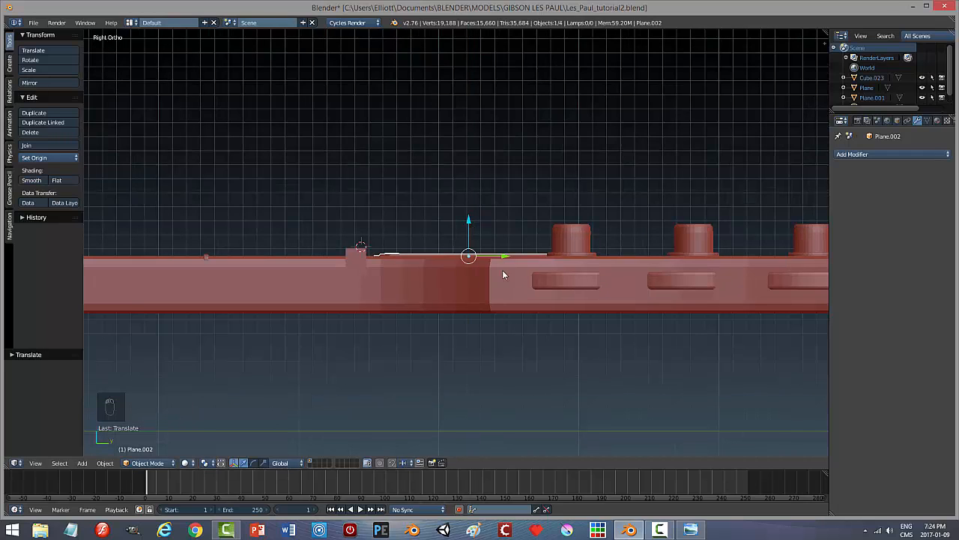
Join the truss rod cover with the guitar neck and headstock object, save over the existing file, and deselect everything.
middle_click_drag(502, 274, 514, 292)
right_click(621, 271, "shift")
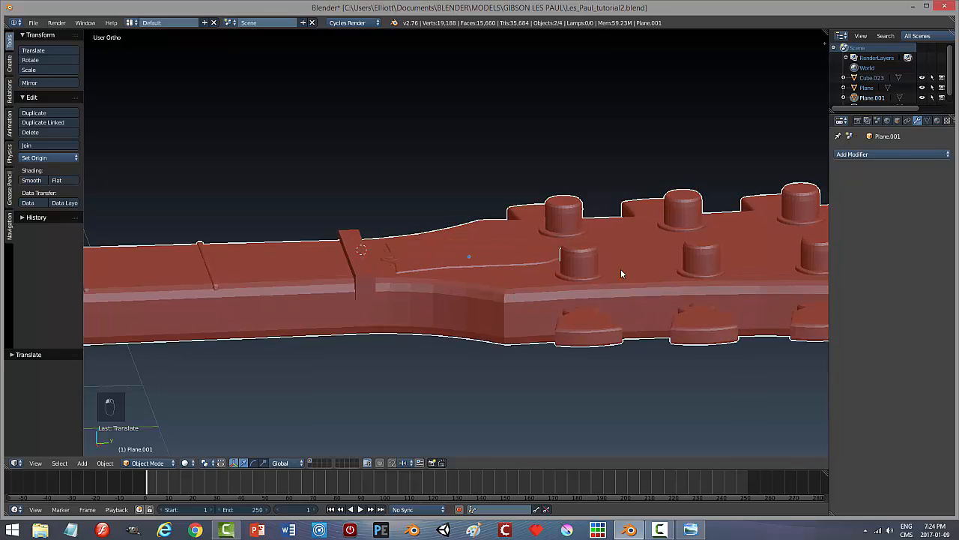
key("ctrl+j")
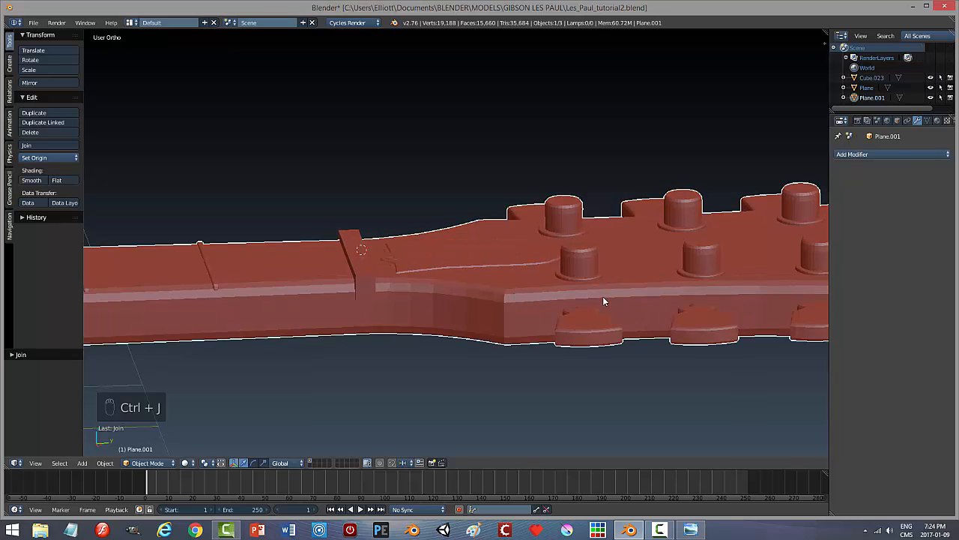
key("ctrl+s")
left_click(603, 298)
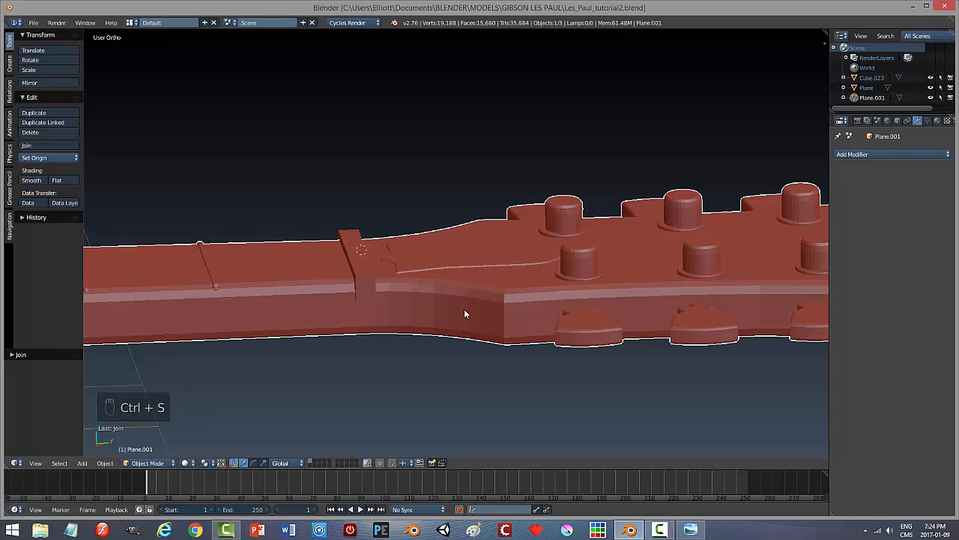
middle_click_drag(464, 308, 569, 377)
scroll(569, 371, "down", 2)
scroll(574, 333, "down", 3)
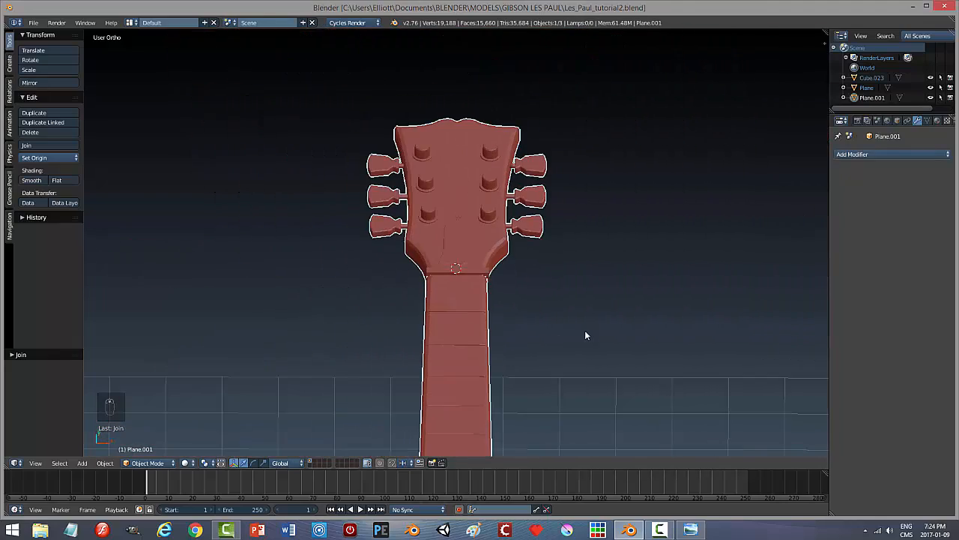
key("a")
Shift the nut slightly along X to centre it on the neck, and narrow it along X to fit the neck's width.
middle_click_drag(606, 319, 505, 334)
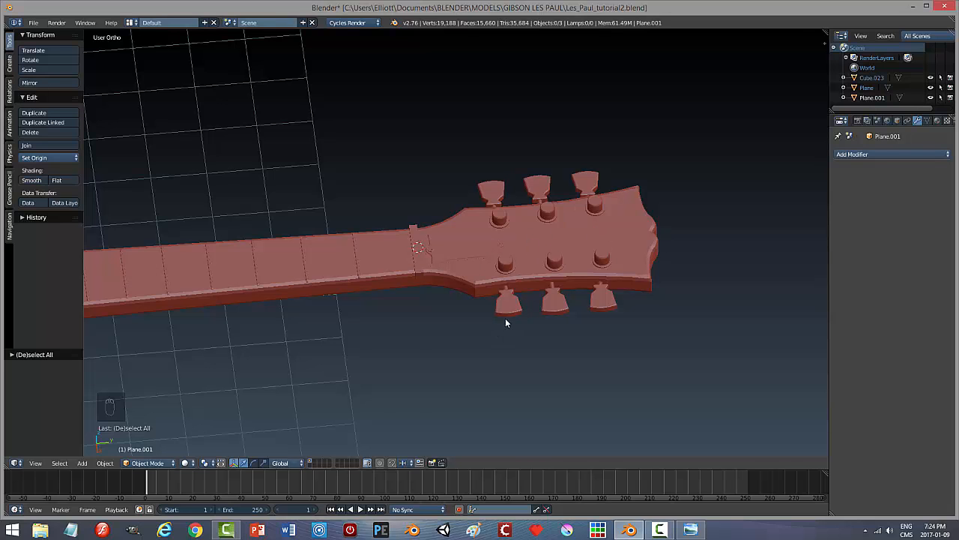
middle_click_drag(506, 323, 568, 318)
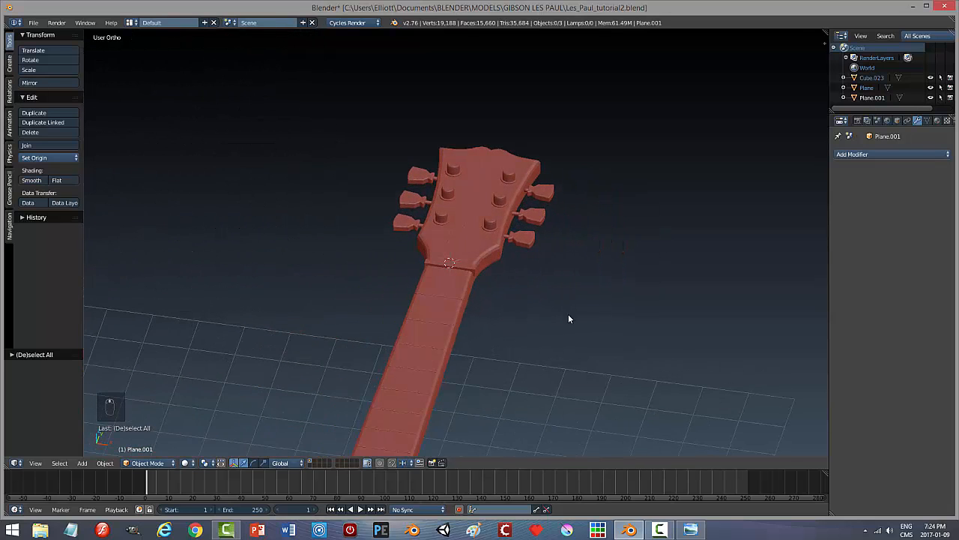
right_click(468, 267)
middle_click_drag(510, 283, 620, 320)
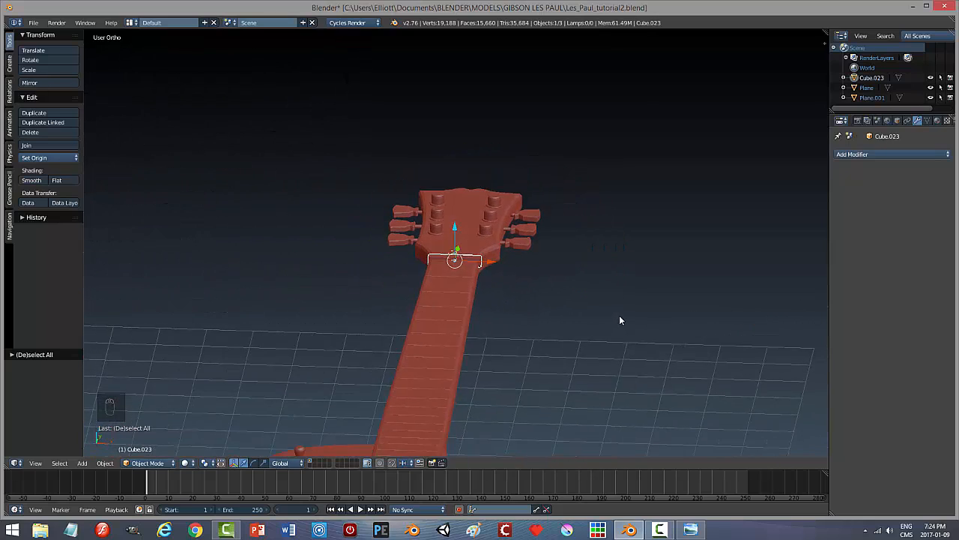
scroll(567, 331, "up", 6)
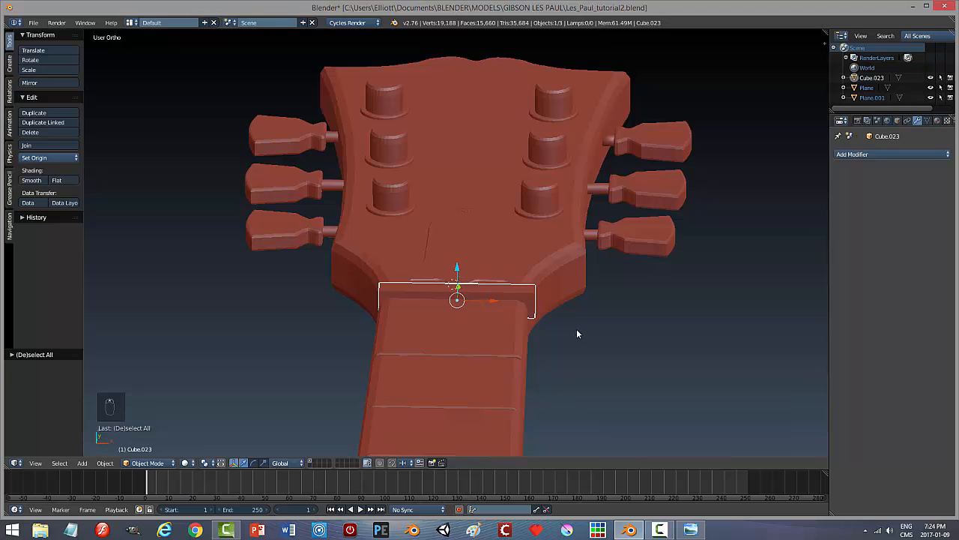
key("KP_7")
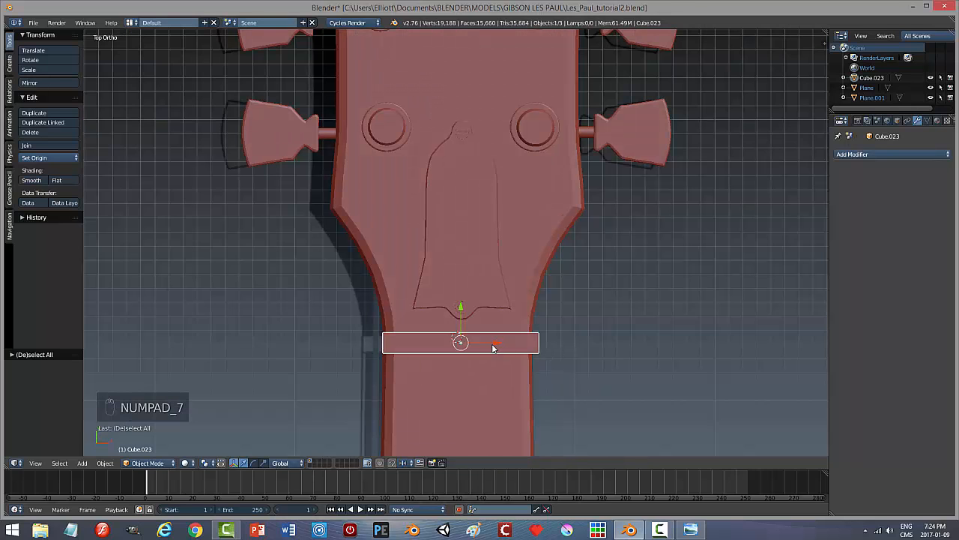
left_click_drag(494, 346, 490, 341)
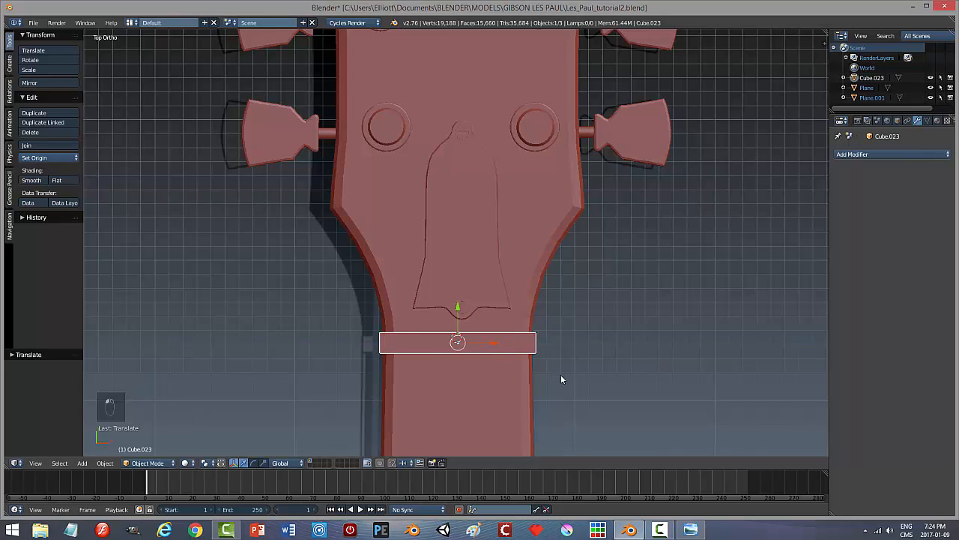
key("s")
key("x")
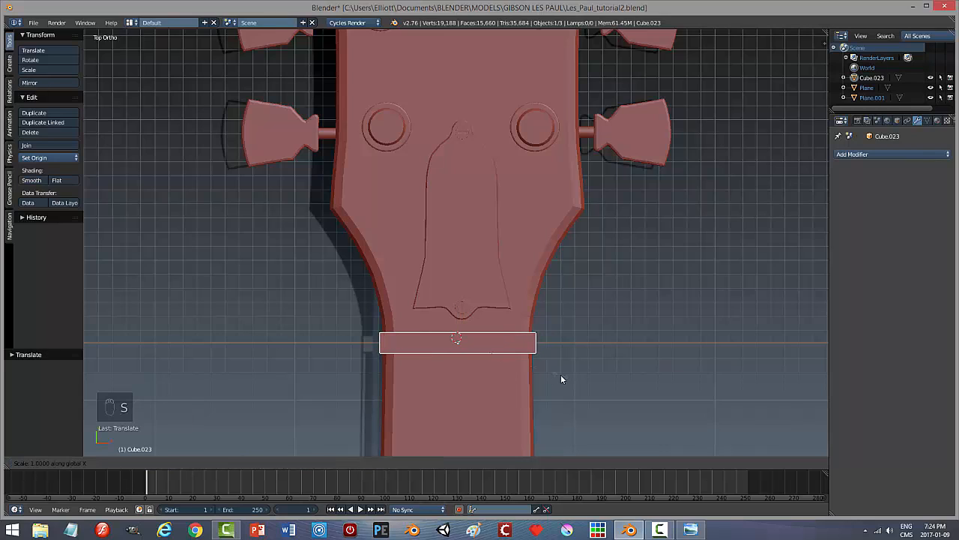
left_click(557, 373)
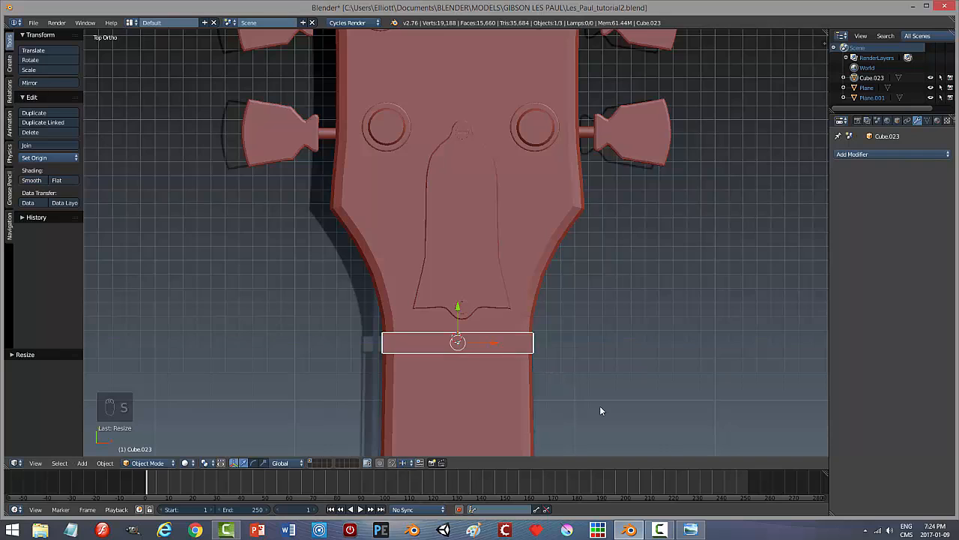
Apply the rotation and scale of the nut object.
middle_click_drag(600, 406, 589, 316)
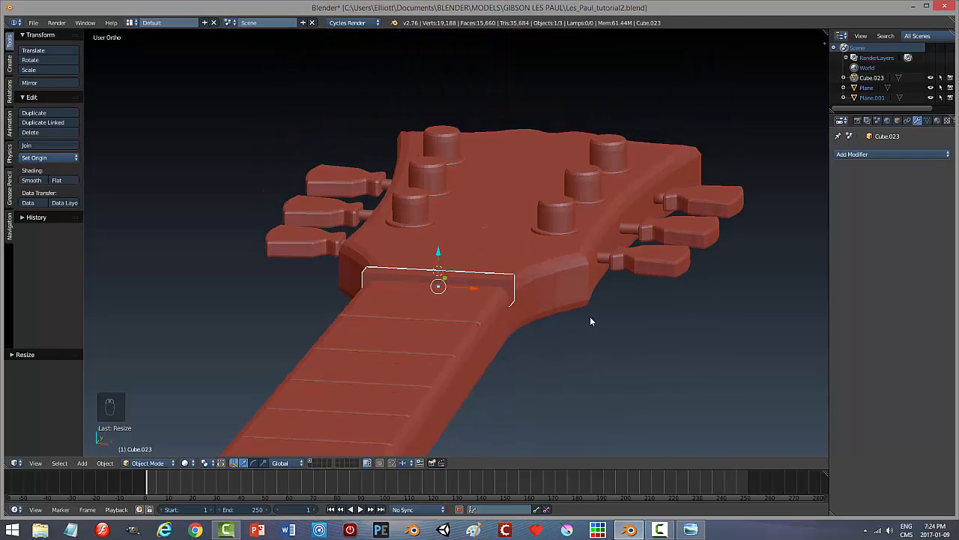
left_click(108, 464)
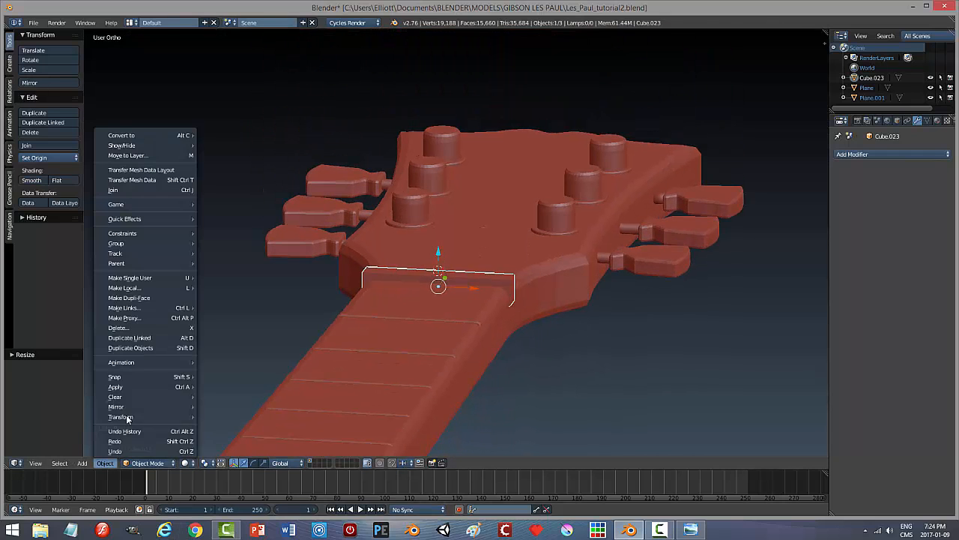
mouse_move(162, 387)
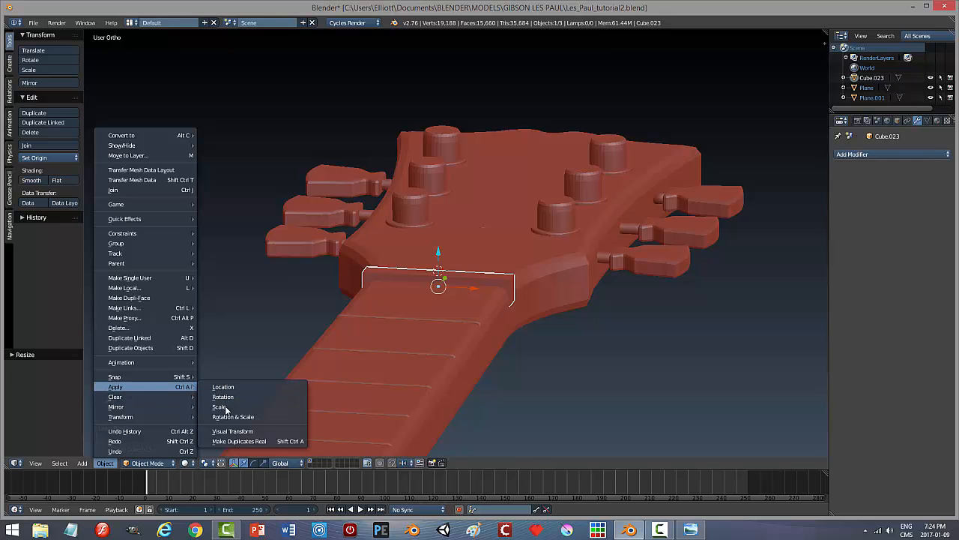
left_click(251, 416)
Enter Edit Mode on the nut, clear the mesh selection, and switch to edge selection.
key("Tab")
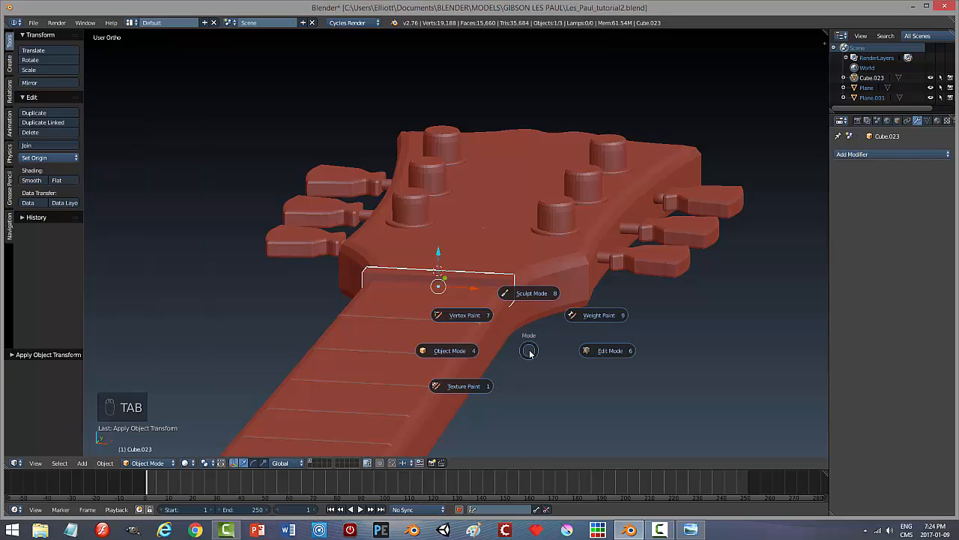
left_click(602, 350)
middle_click_drag(570, 342, 539, 361)
key("a")
key("a")
key("ctrl+Tab")
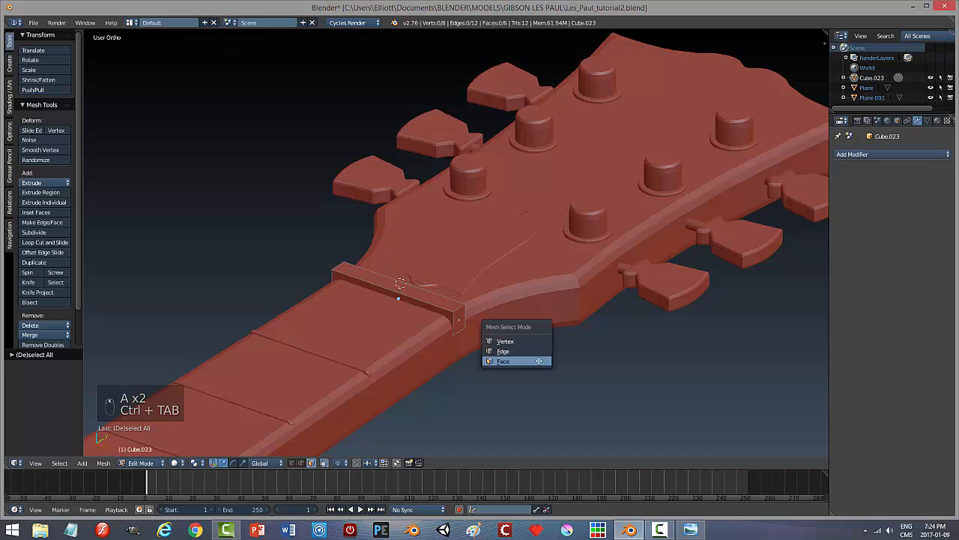
left_click(517, 350)
Bevel the two short top edges at the nut's ends with three segments to round its upper corners.
right_click(457, 308)
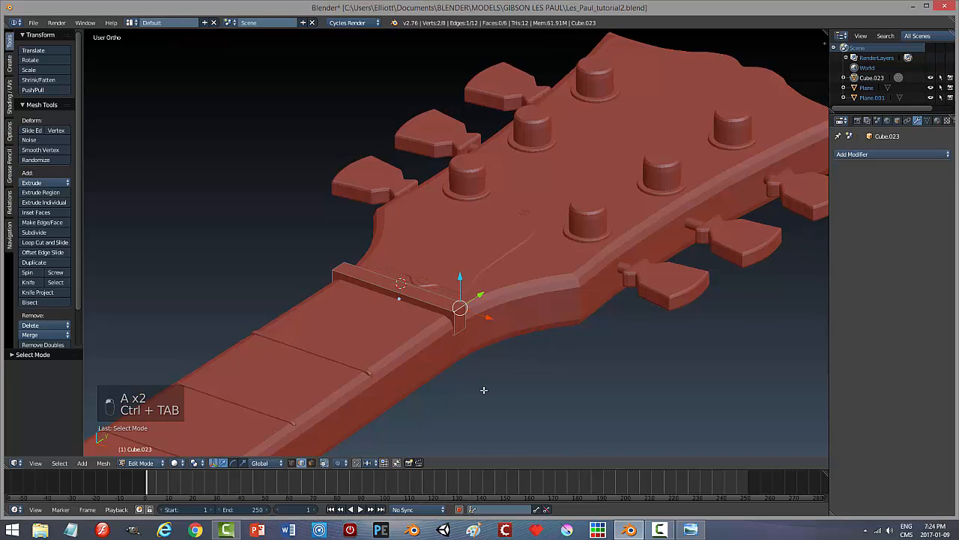
middle_click_drag(457, 313, 425, 306)
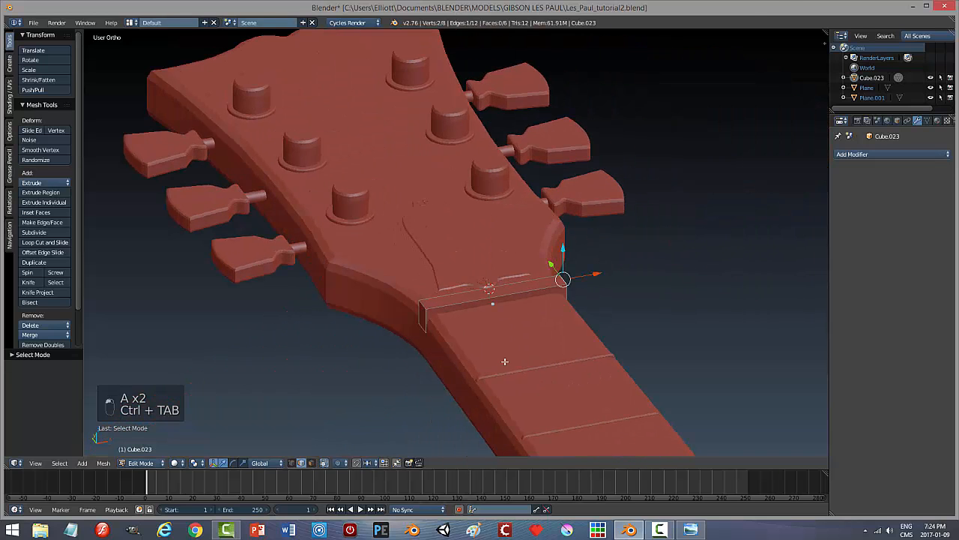
right_click(424, 307, "shift")
middle_click_drag(647, 355, 573, 353)
key("ctrl+b")
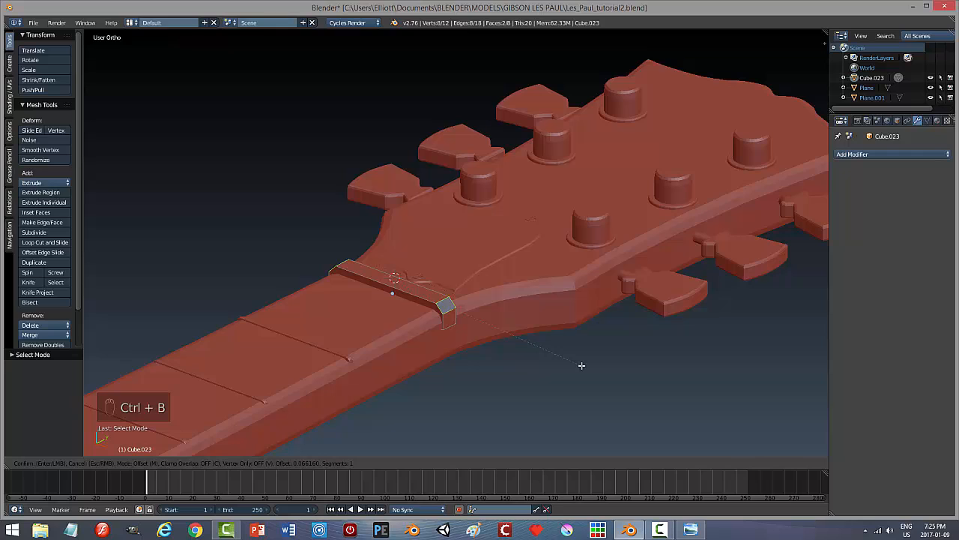
scroll(582, 365, "up", 2)
left_click(582, 365)
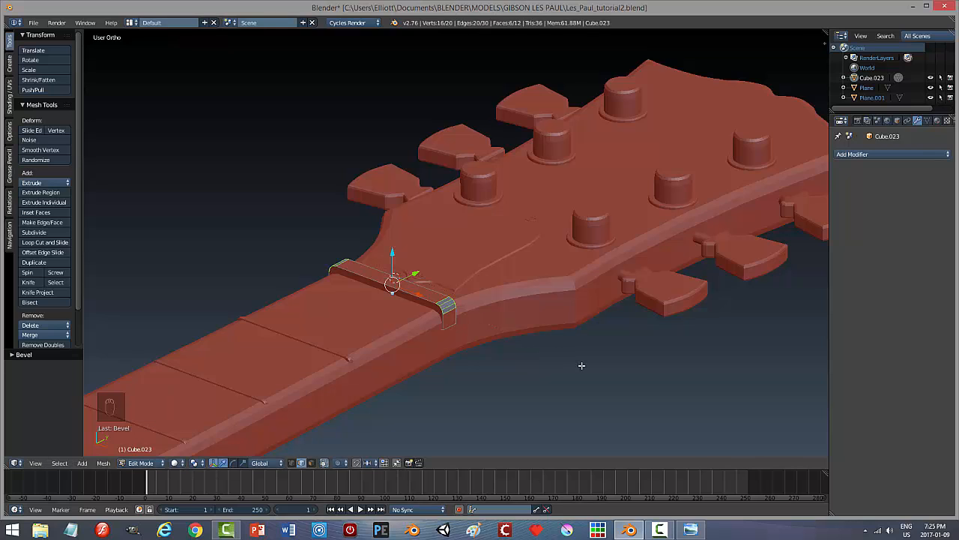
Bevel the nut's front and back edge loops by about 0.013 with one segment, return to Object Mode, and deselect everything.
key("a")
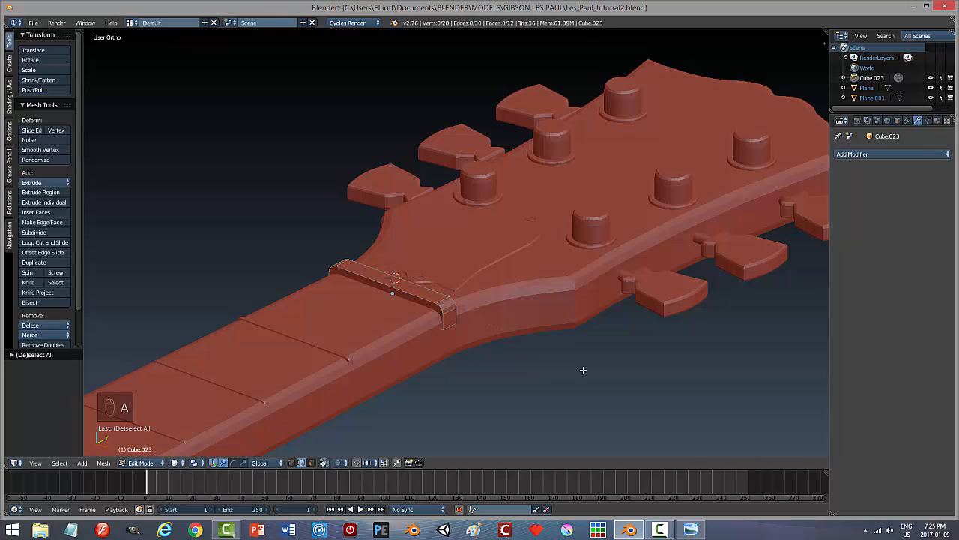
right_click(432, 303)
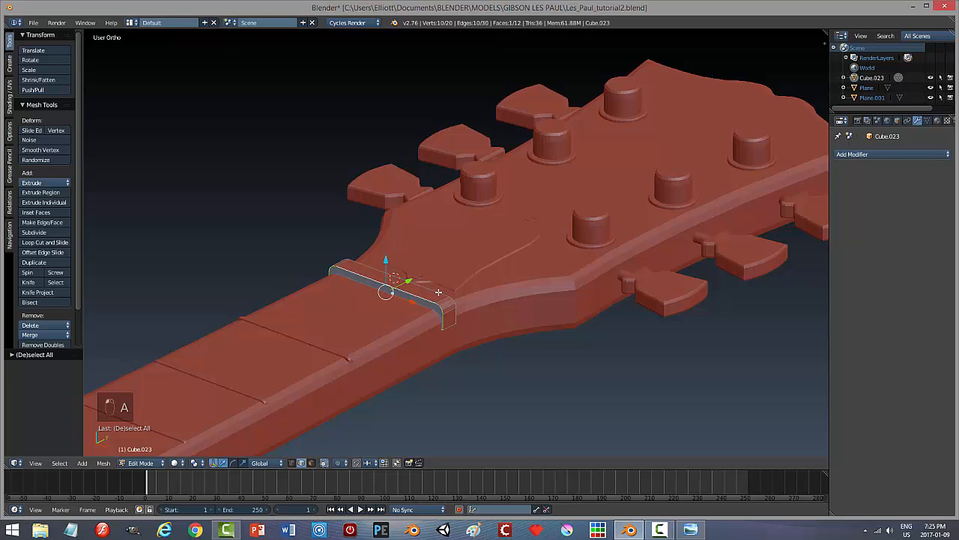
right_click(438, 292, "alt+shift")
middle_click_drag(541, 391, 518, 393)
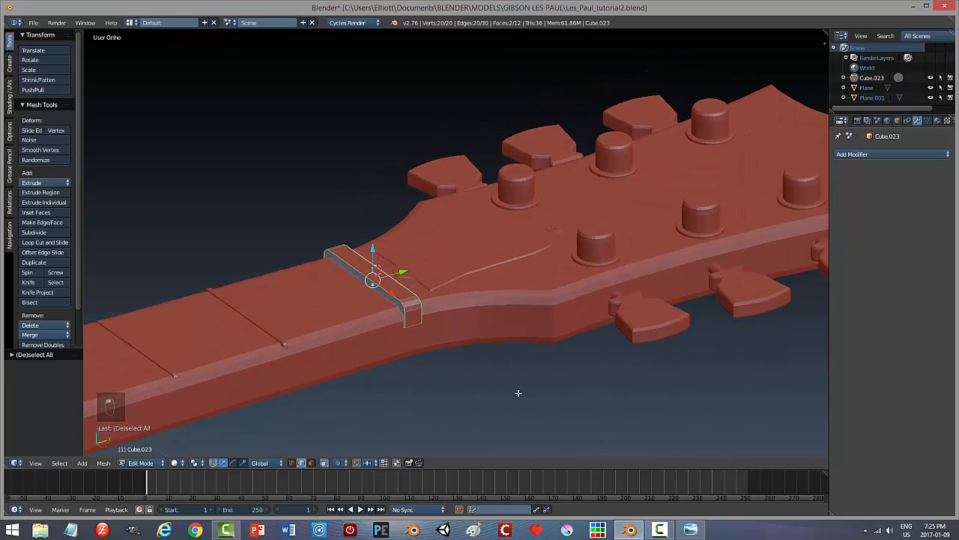
key("ctrl+b")
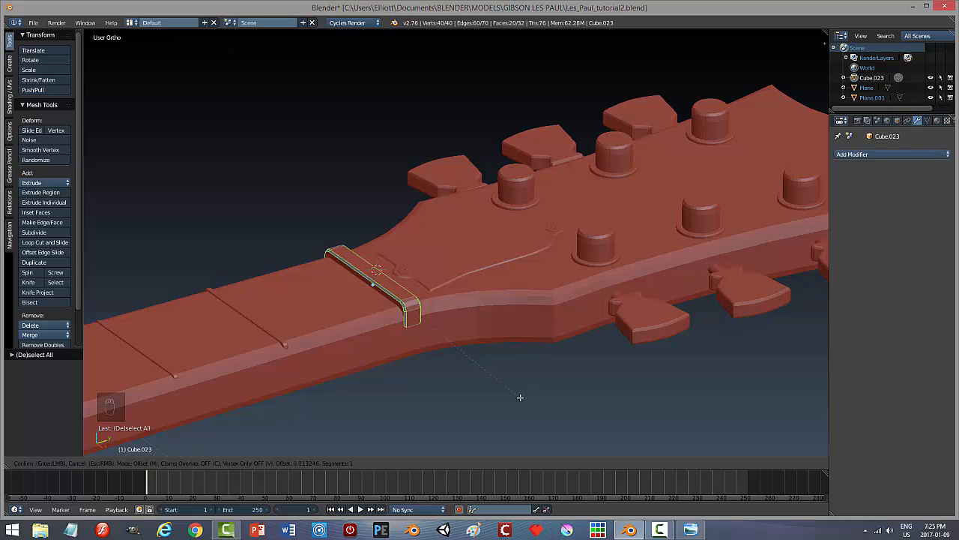
left_click(521, 397)
key("a")
key("Tab")
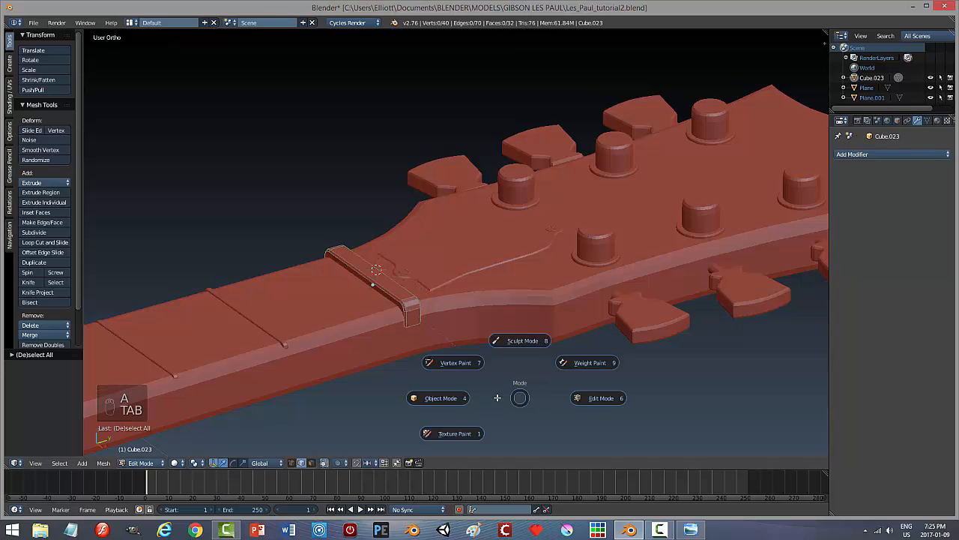
left_click(461, 398)
middle_click_drag(440, 382, 558, 414)
key("a")
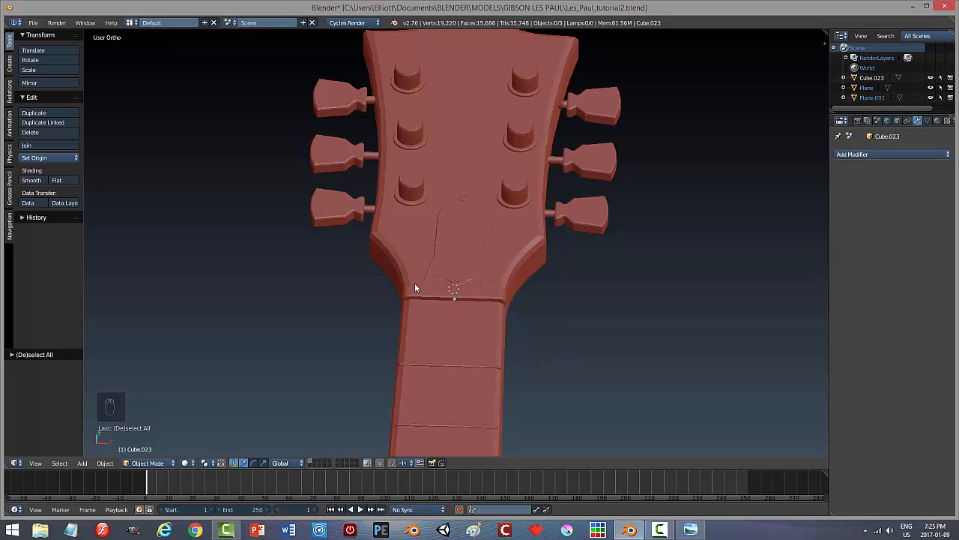
Add a mesh cylinder at the 3D cursor near the nut and rotate it 90 degrees about the X axis.
middle_click_drag(563, 321, 580, 344)
right_click(476, 285)
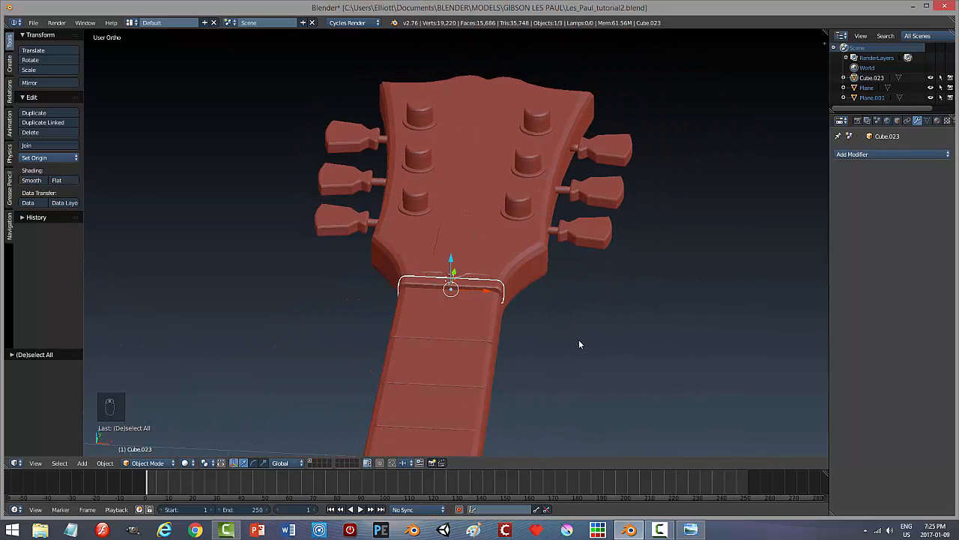
key("shift+a")
mouse_move(579, 339)
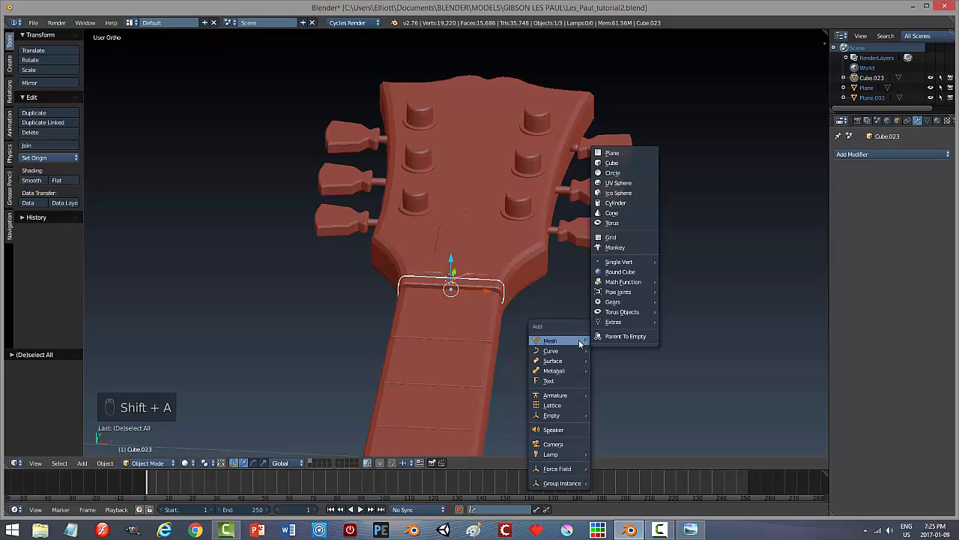
left_click(616, 203)
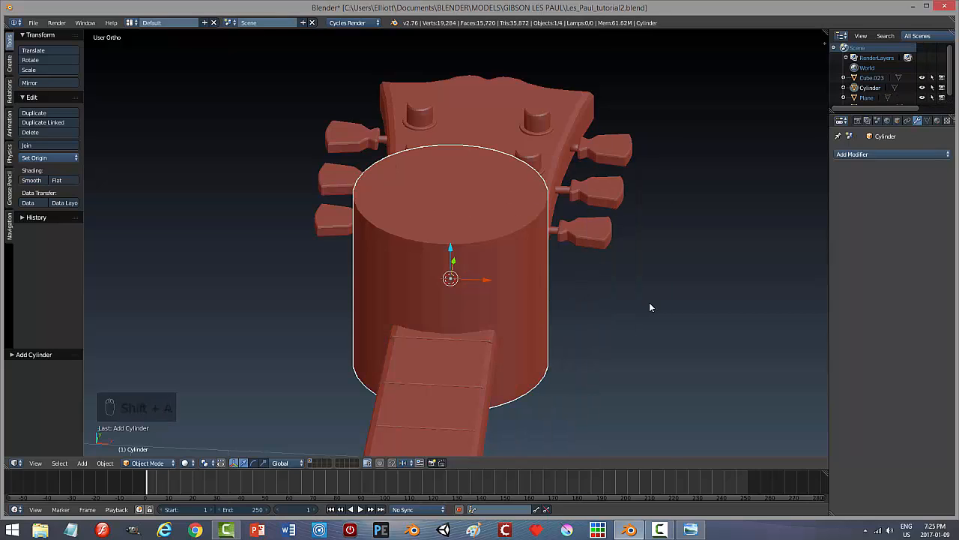
type("rx")
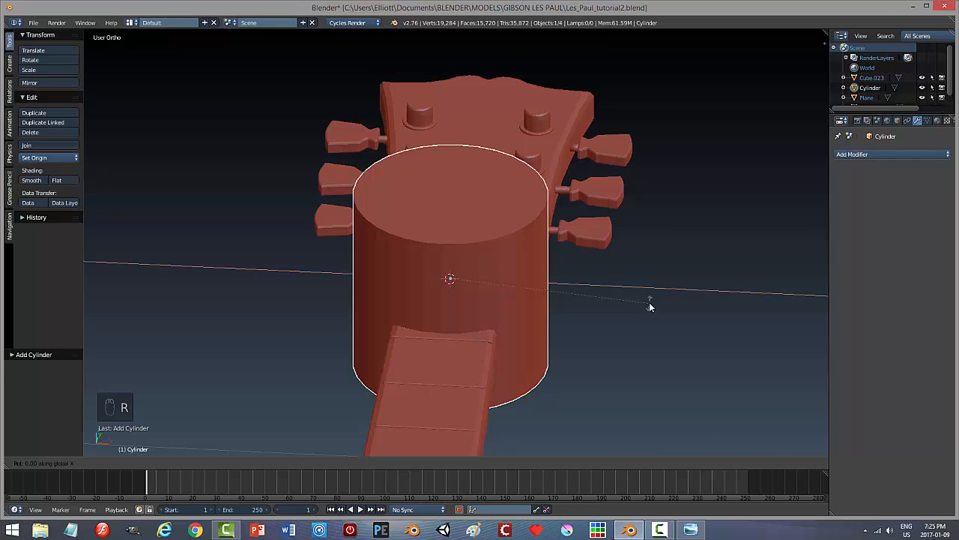
type("90")
key("Return")
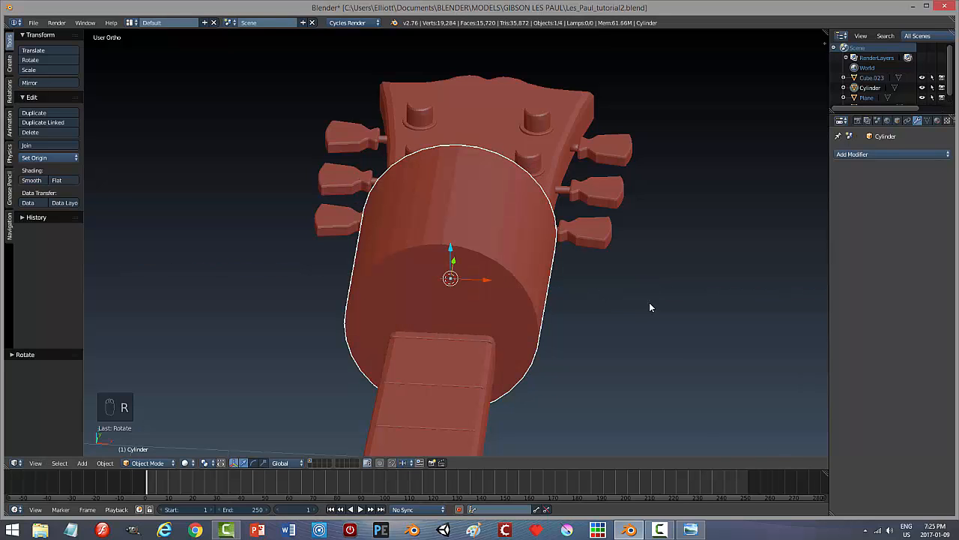
Scale the cylinder down to a small peg at the guitar's nut and stretch it along the Y axis.
key("s")
left_click(463, 280)
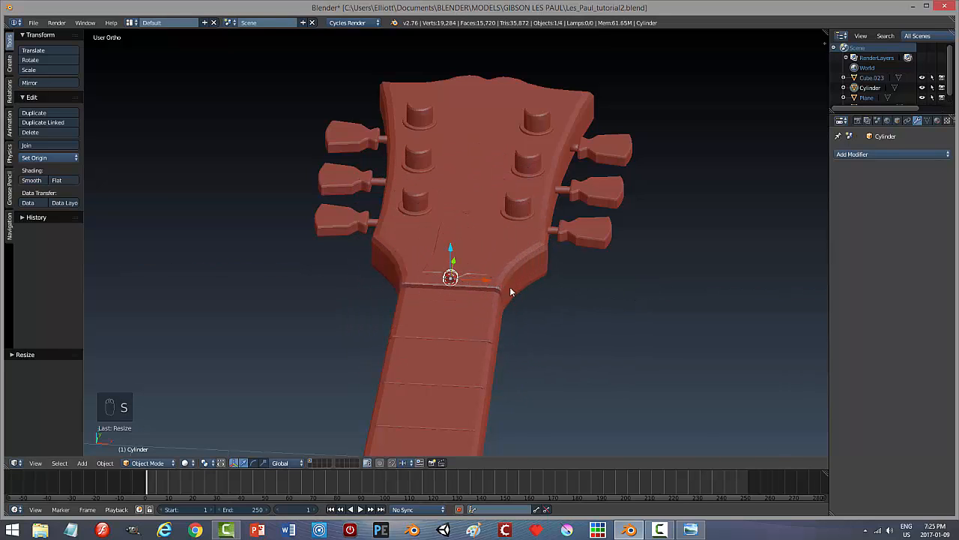
middle_click_drag(510, 291, 462, 293)
key("s")
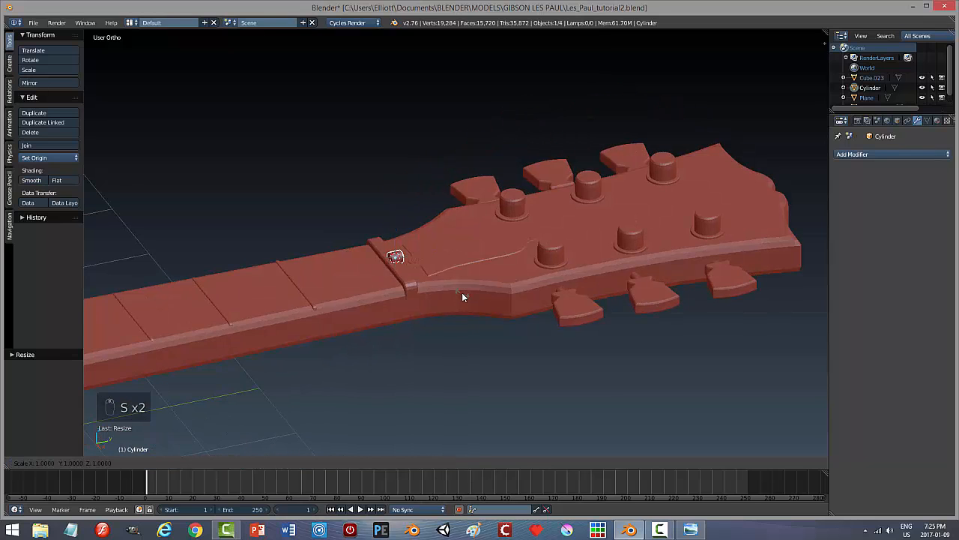
key("y")
left_click(537, 279)
middle_click_drag(458, 307, 549, 324)
left_click(690, 530)
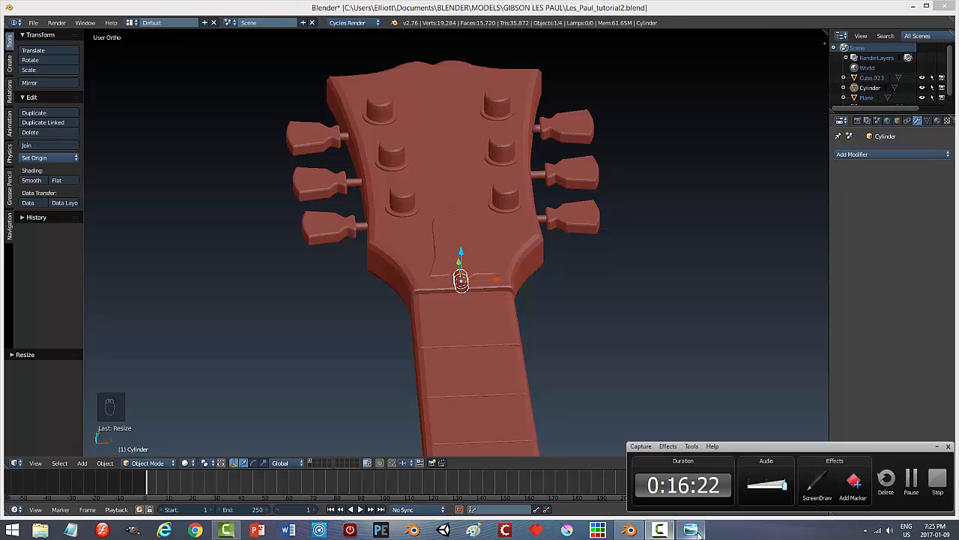
left_click(937, 447)
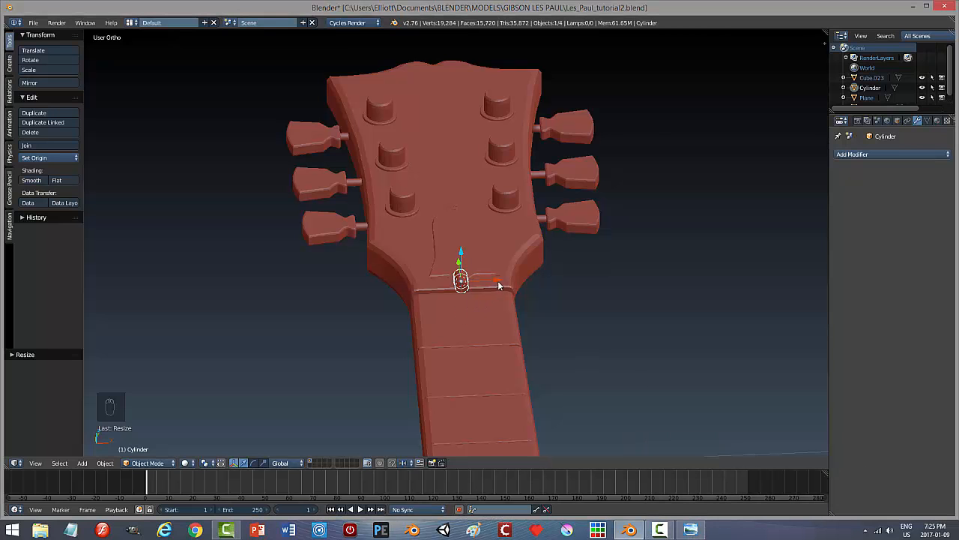
Move the cylinder along X to the left end of the nut, resize it and adjust its position over the nut.
left_click_drag(499, 285, 476, 280)
middle_click_drag(475, 281, 418, 350)
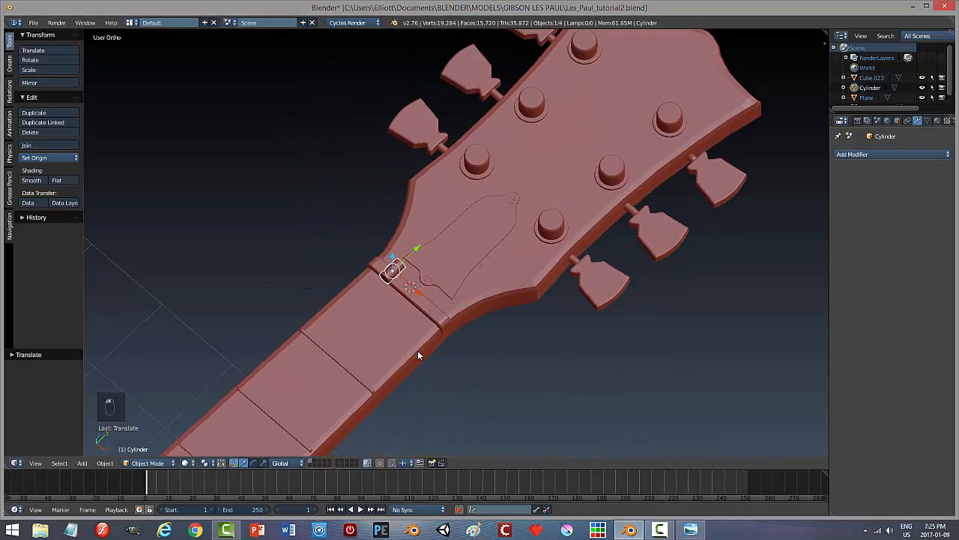
scroll(417, 350, "up", 3)
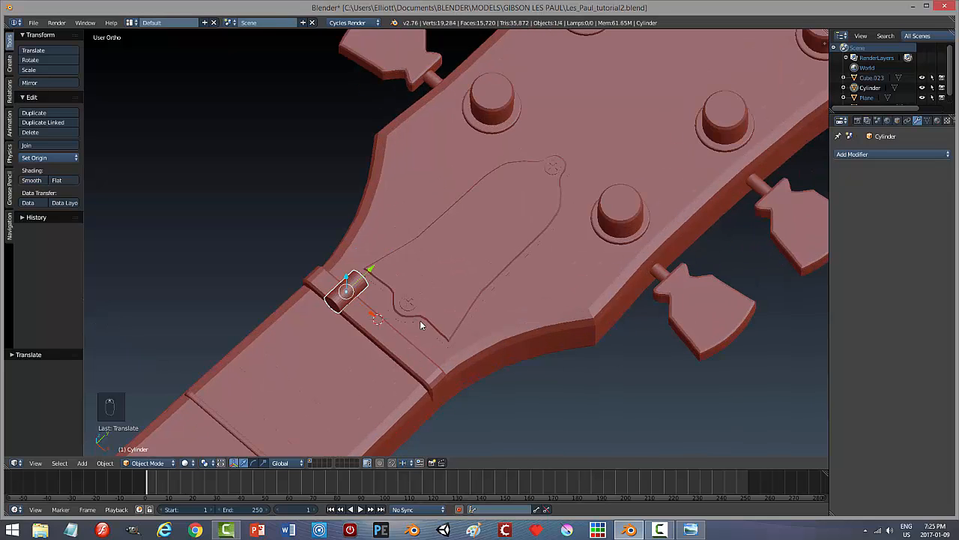
key("s")
left_click(353, 283)
left_click_drag(371, 272, 364, 274)
middle_click_drag(365, 274, 425, 337)
left_click_drag(422, 340, 417, 341)
middle_click_drag(409, 372, 426, 328)
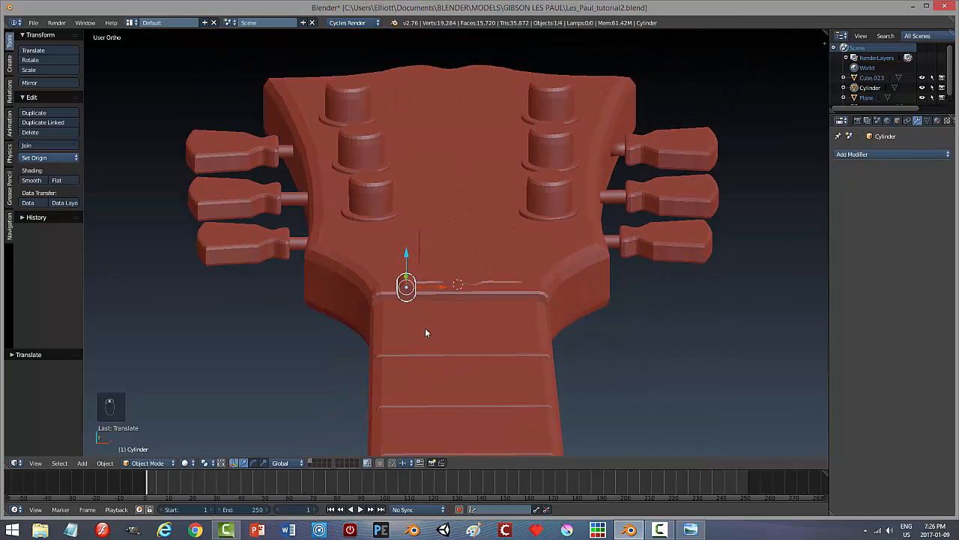
Rescale the cylinder uniformly to string-slot size and lengthen it along Y so it spans the nut.
key("s")
left_click(486, 309)
middle_click_drag(486, 309, 395, 337)
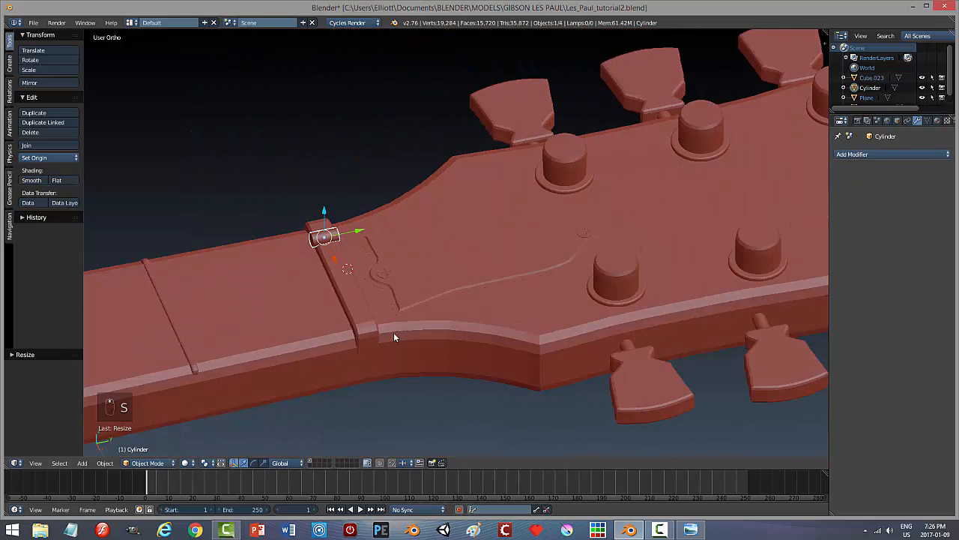
key("s")
key("y")
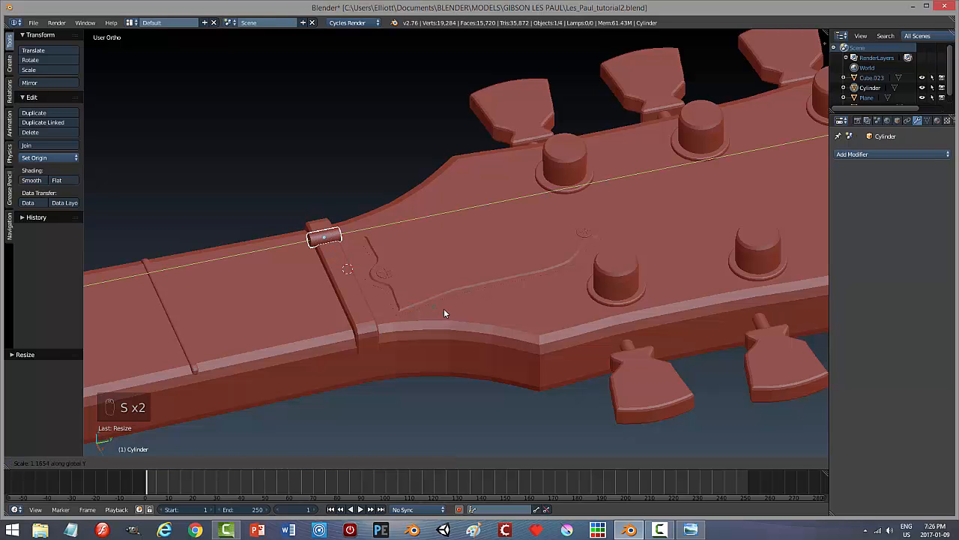
left_click(463, 306)
Lower the cylinder slightly along Z so it sinks into the top of the nut.
middle_click_drag(351, 286, 442, 303)
scroll(437, 312, "up", 3)
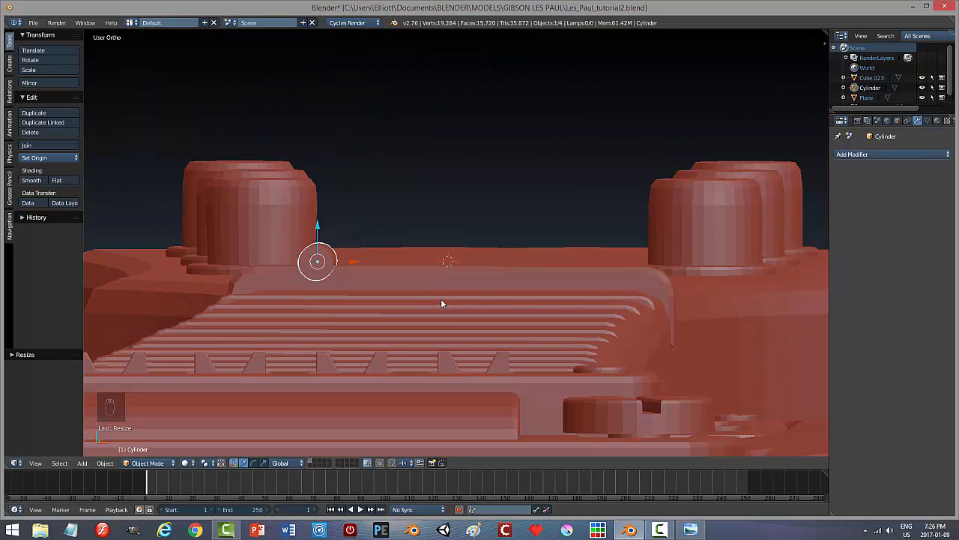
left_click_drag(318, 231, 321, 238)
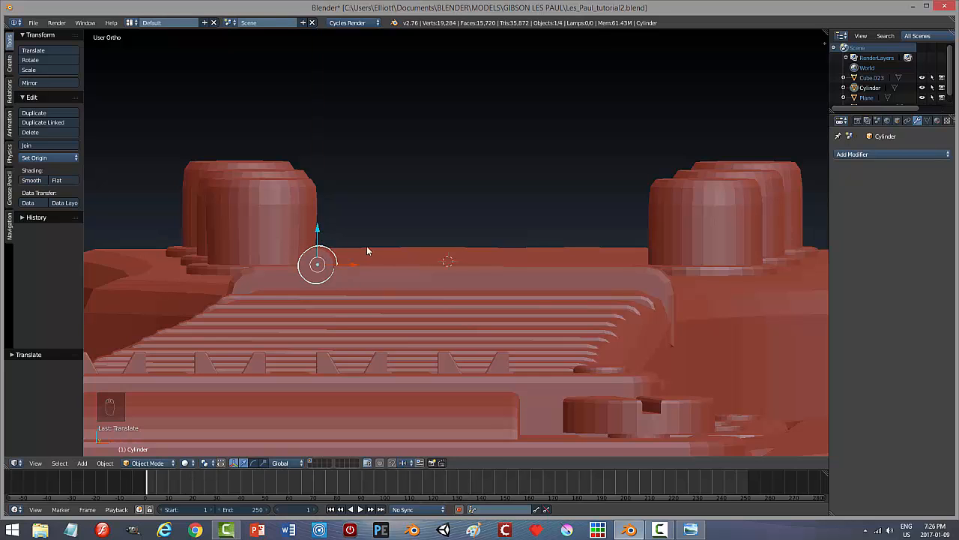
middle_click_drag(368, 248, 415, 298)
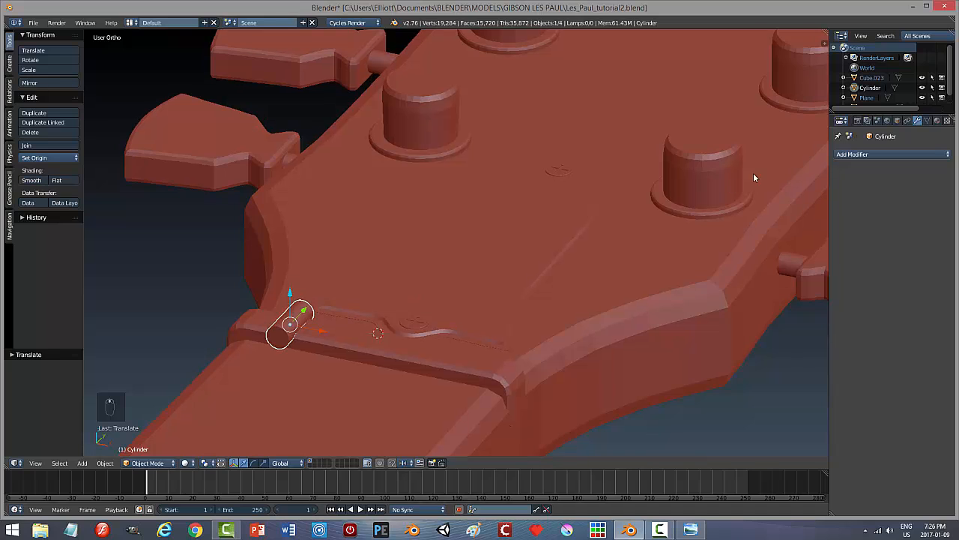
Add an Array modifier to the cylinder with a relative X offset of 1.5.
left_click(847, 154)
left_click(755, 178)
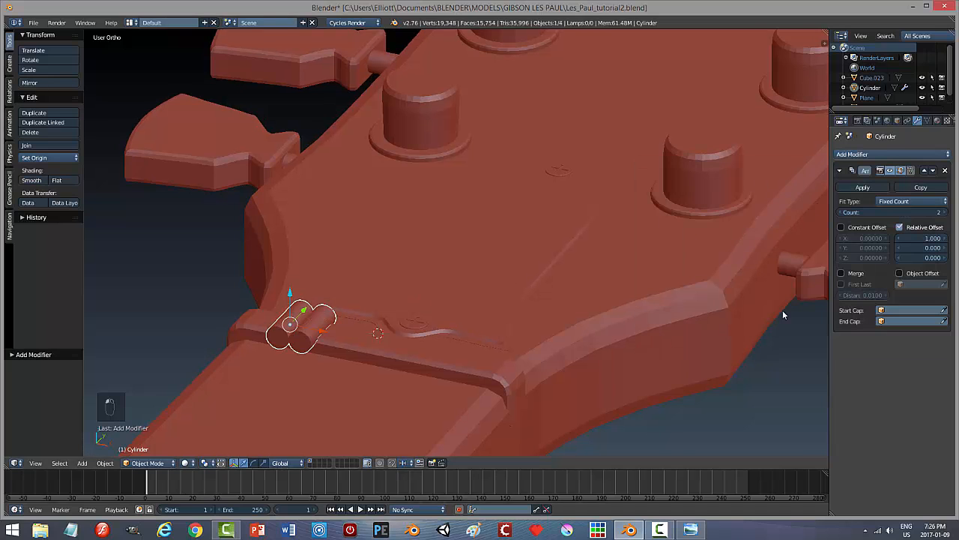
left_click(921, 239)
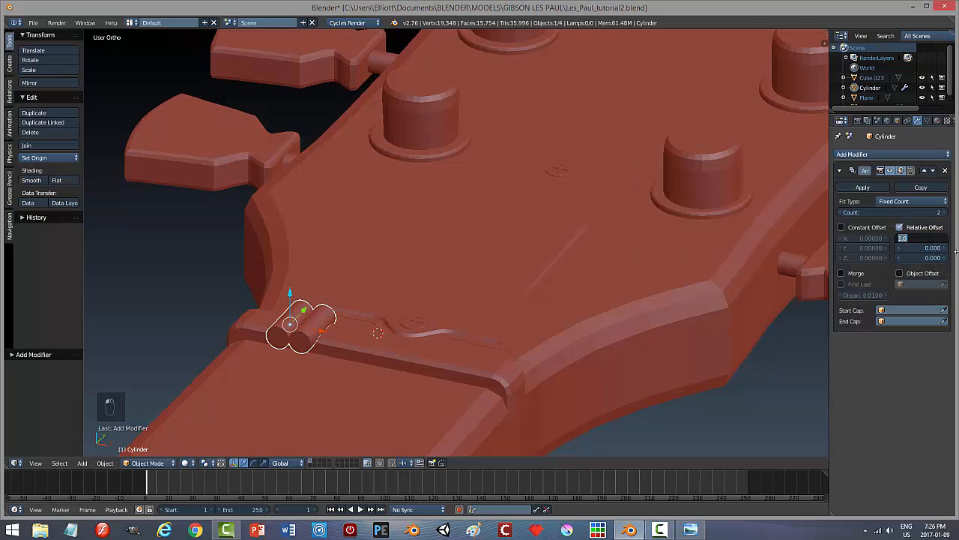
type("1.5")
key("Return")
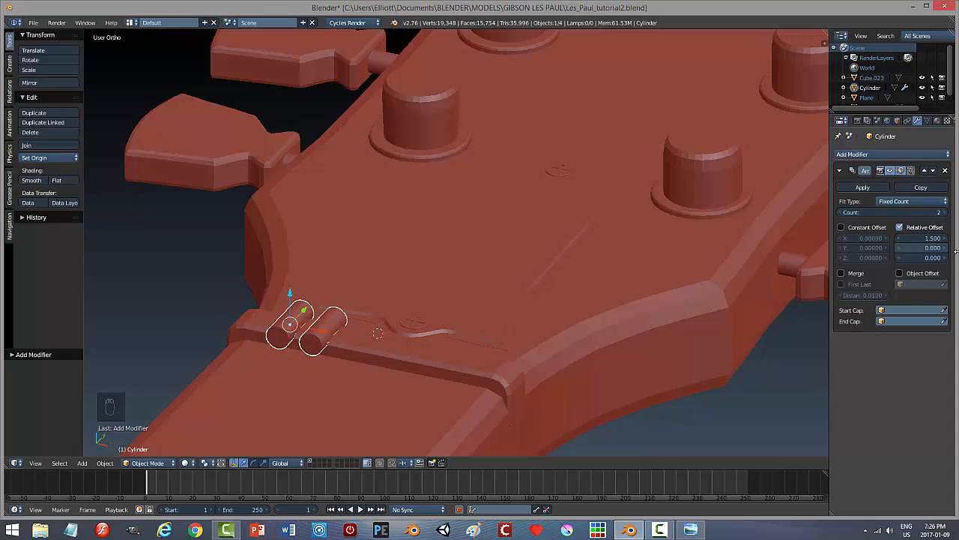
Raise the cylinder array's count to 6, one cylinder per string.
left_click(948, 212)
left_click(947, 212)
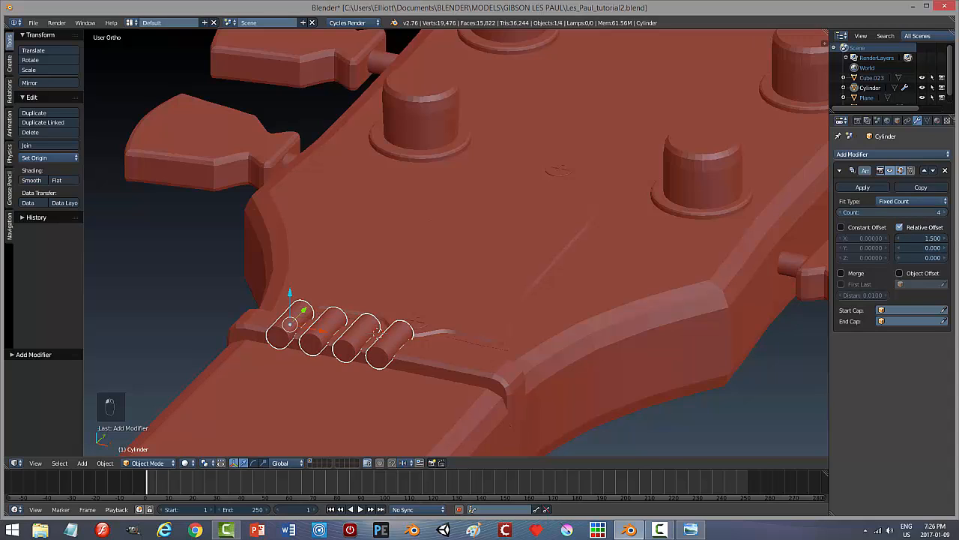
left_click(947, 212)
left_click(947, 212)
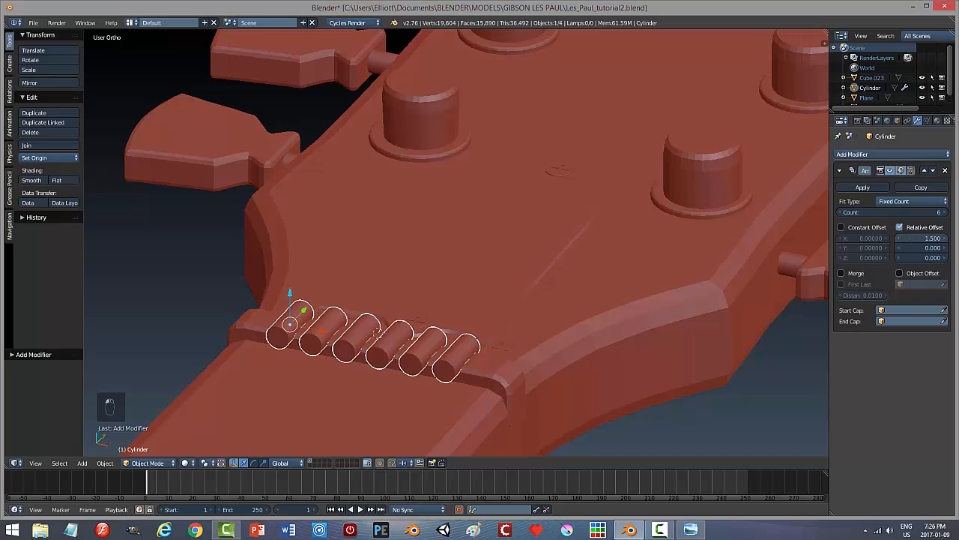
Set the array's relative X offset to 1.7 and shift the six cylinders slightly left along the nut in top view.
left_click(911, 238)
type("1.7")
key("Return")
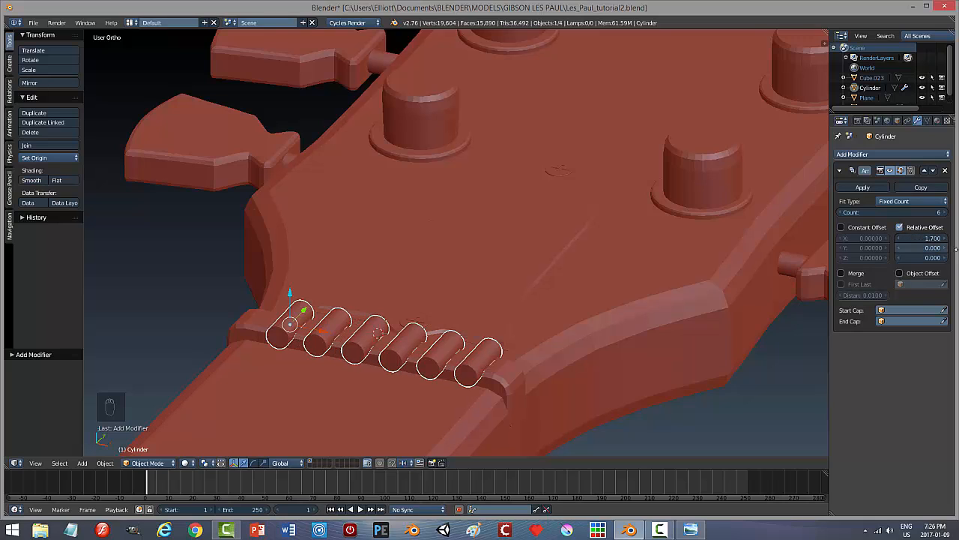
left_click_drag(318, 330, 306, 329)
key("KP_7")
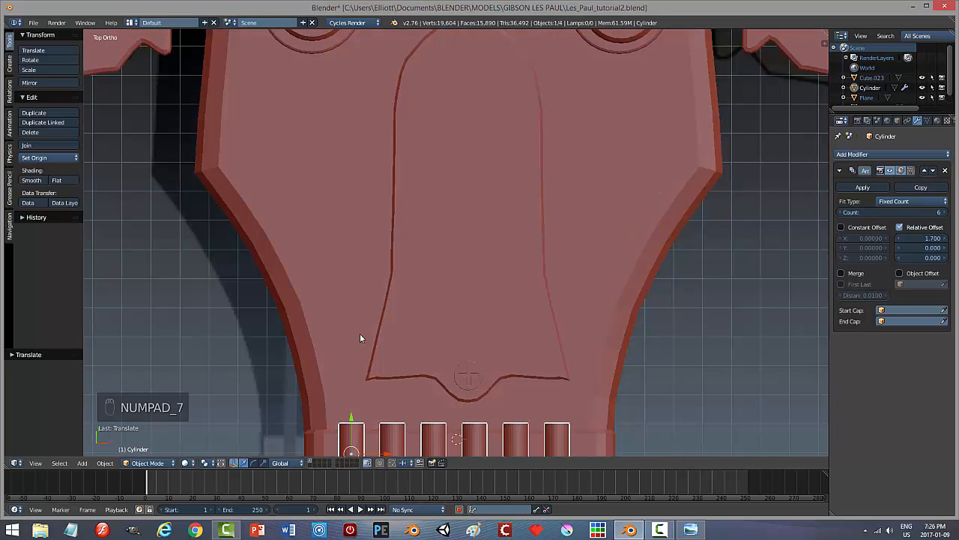
middle_click_drag(506, 378, 490, 160, "shift")
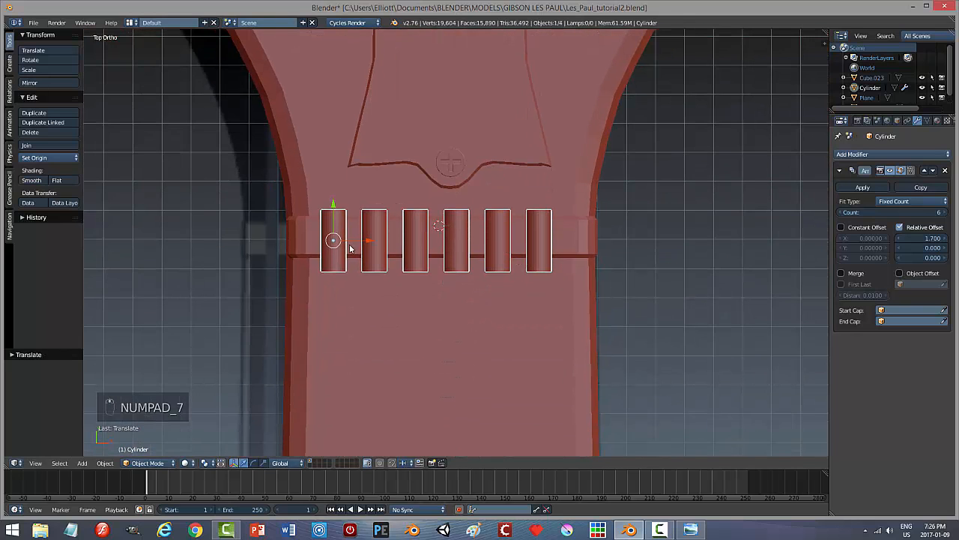
mouse_move(368, 239)
left_mouse_down()
mouse_move(375, 235)
mouse_move(365, 236)
left_mouse_up()
Try wider cylinder spacing by setting the array's relative X offset to 2 and reducing it to 1.8.
left_click(910, 238)
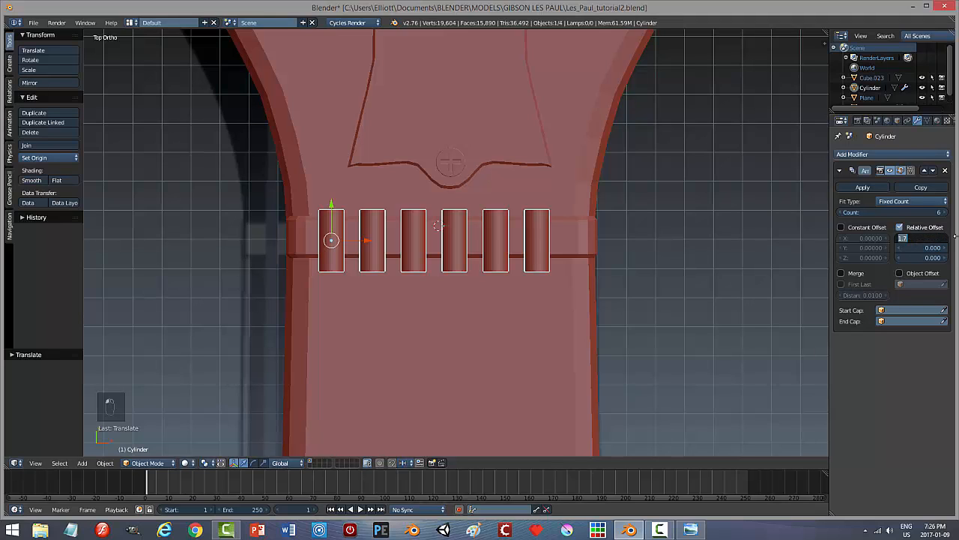
type("2")
key("Return")
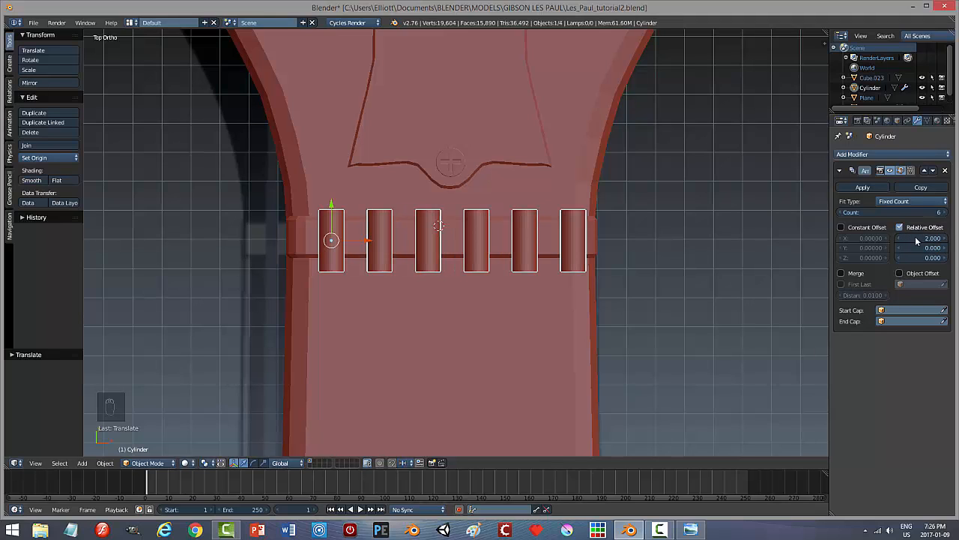
left_click(921, 239)
type("1.8")
key("Return")
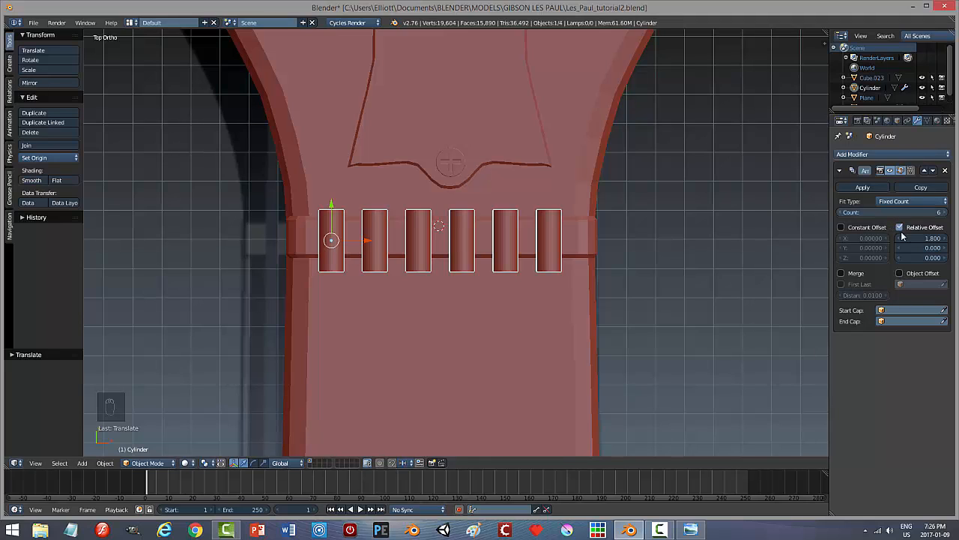
Try a relative X offset of 1.9 for the array and nudge the cylinders slightly left.
left_click(922, 237)
type("1")
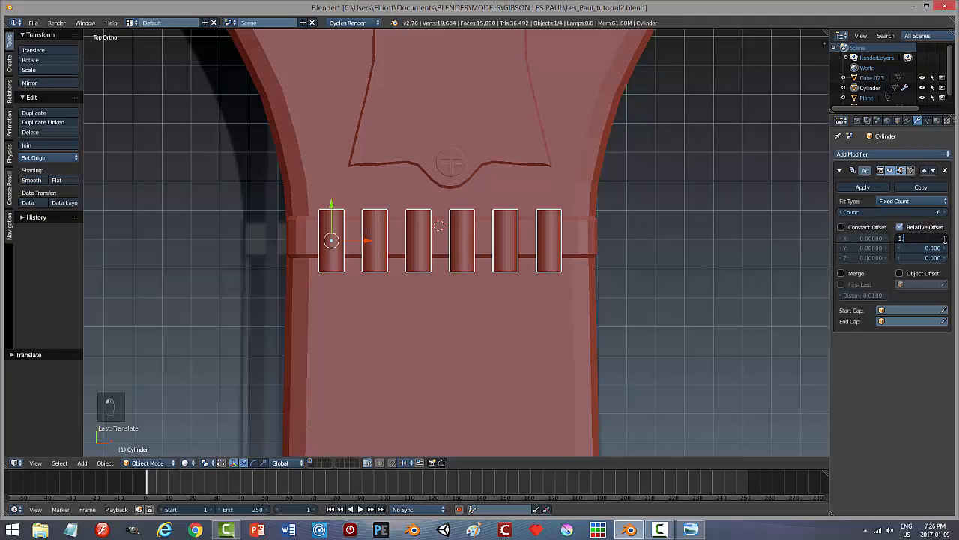
type(".9")
key("Return")
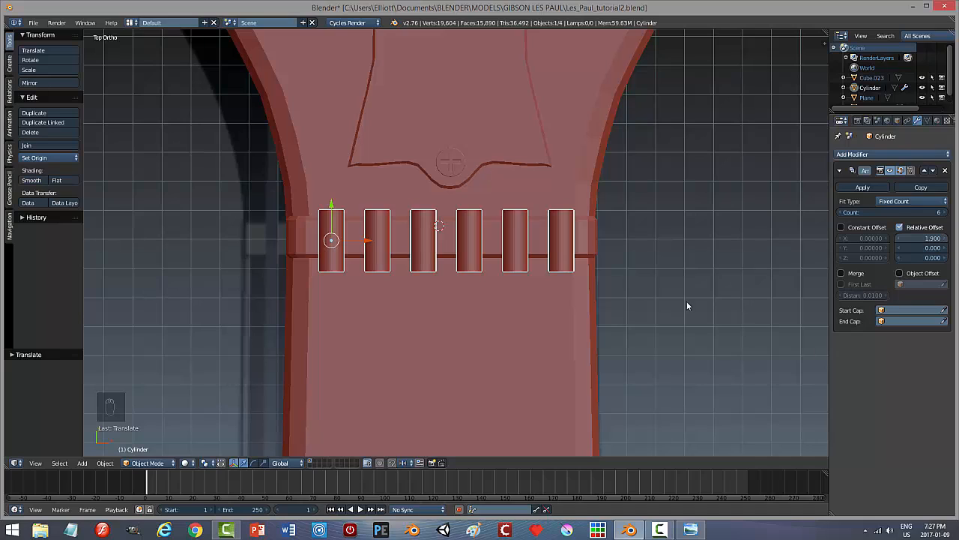
left_click_drag(366, 241, 364, 240)
Set the array's relative X offset to 1.8, then nudge the cylinders right and slightly toward the headstock to center them on the nut.
left_click(942, 238)
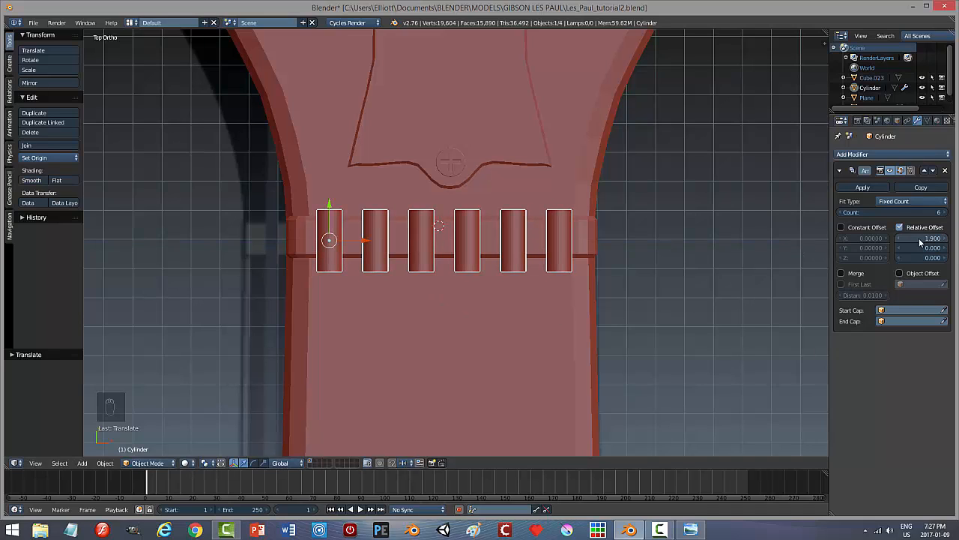
key("BackSpace")
type("1.8")
key("Return")
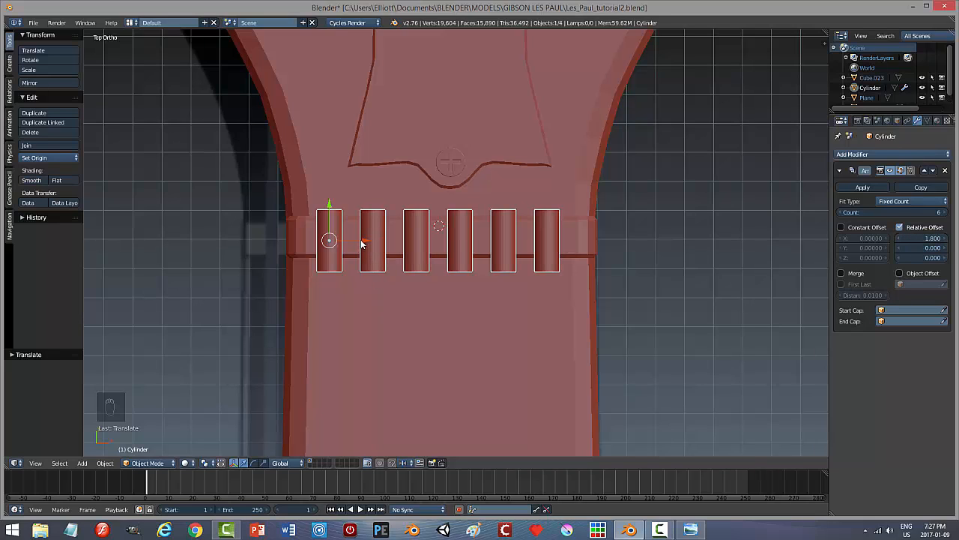
left_click_drag(362, 242, 367, 238)
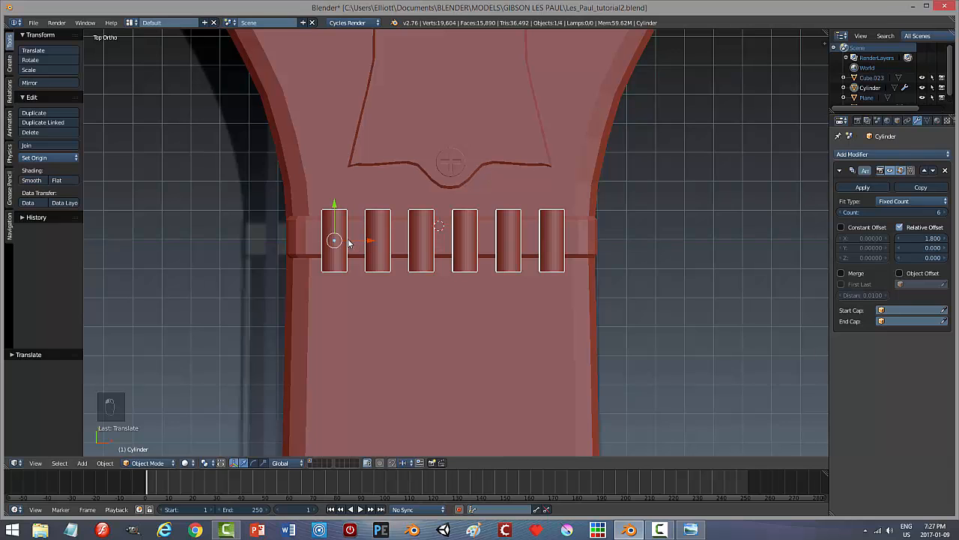
left_click_drag(336, 210, 336, 205)
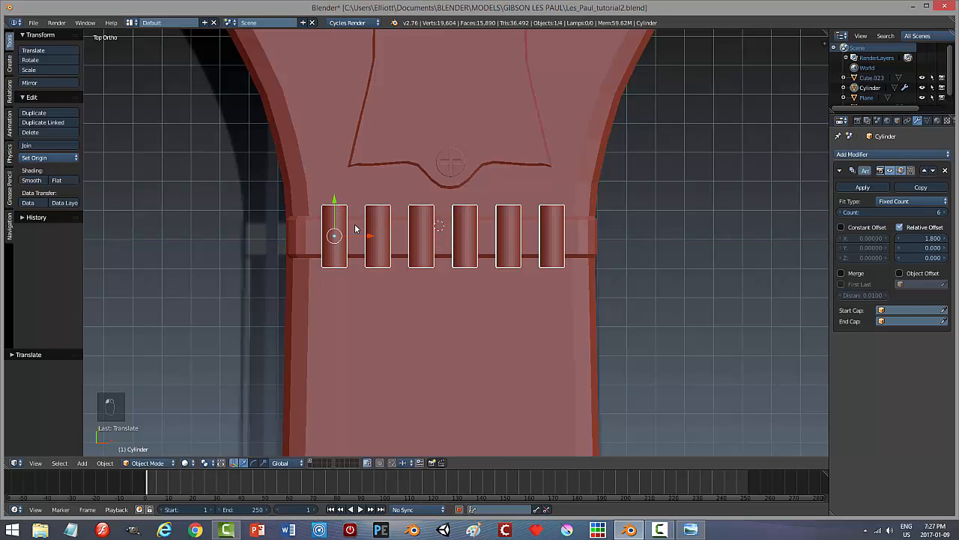
Refine the cylinder spacing by trying a relative X offset of 1.7 and settling on 1.75.
middle_click_drag(494, 349, 495, 253)
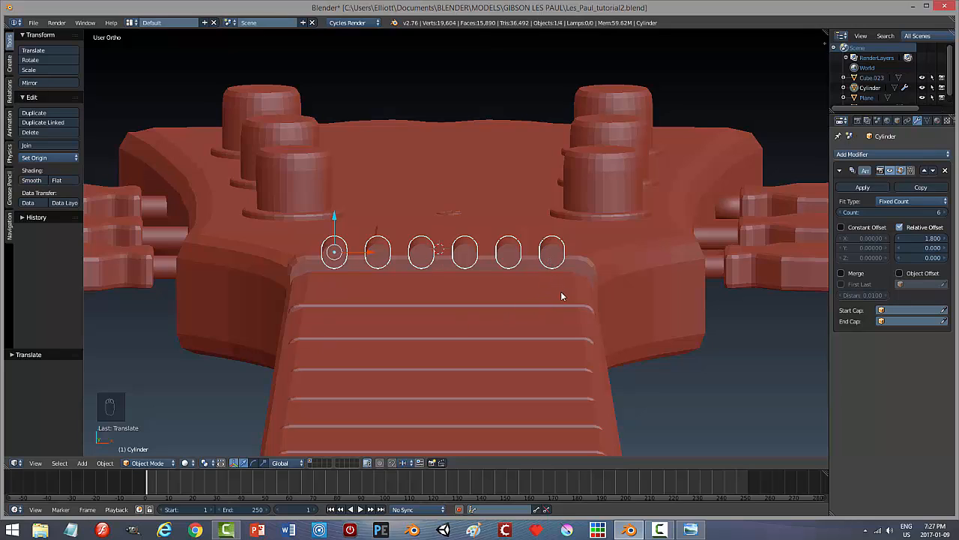
left_click(937, 238)
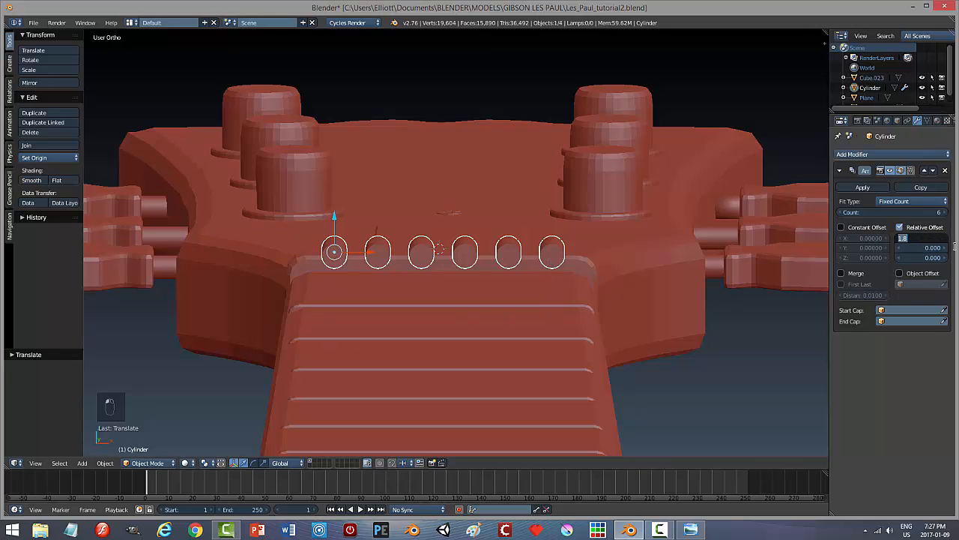
type("1.7")
key("Return")
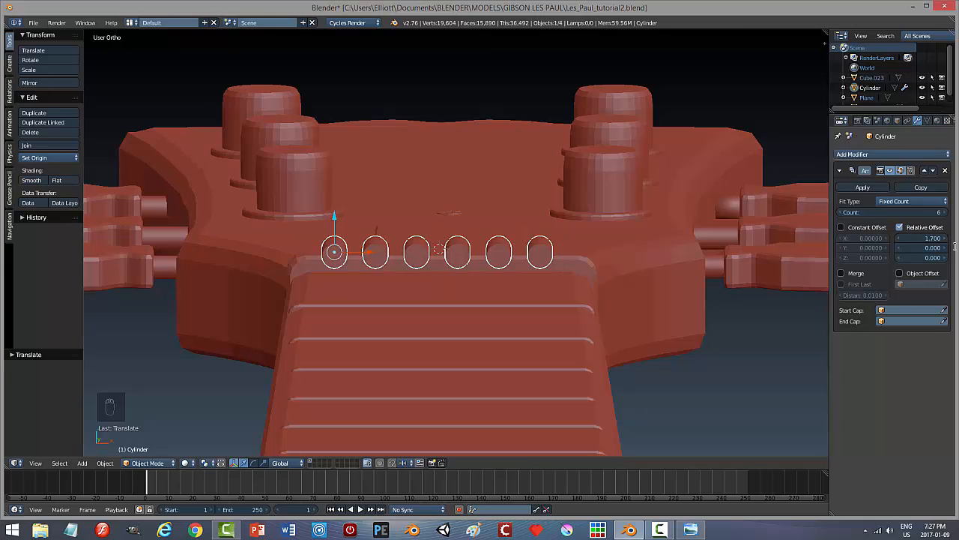
left_click(936, 239)
type("1")
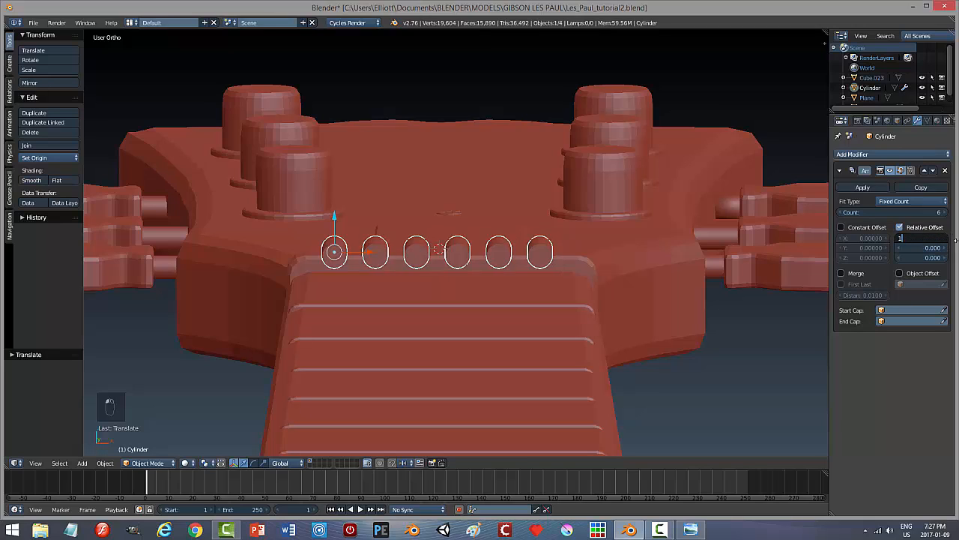
type(".75")
key("Return")
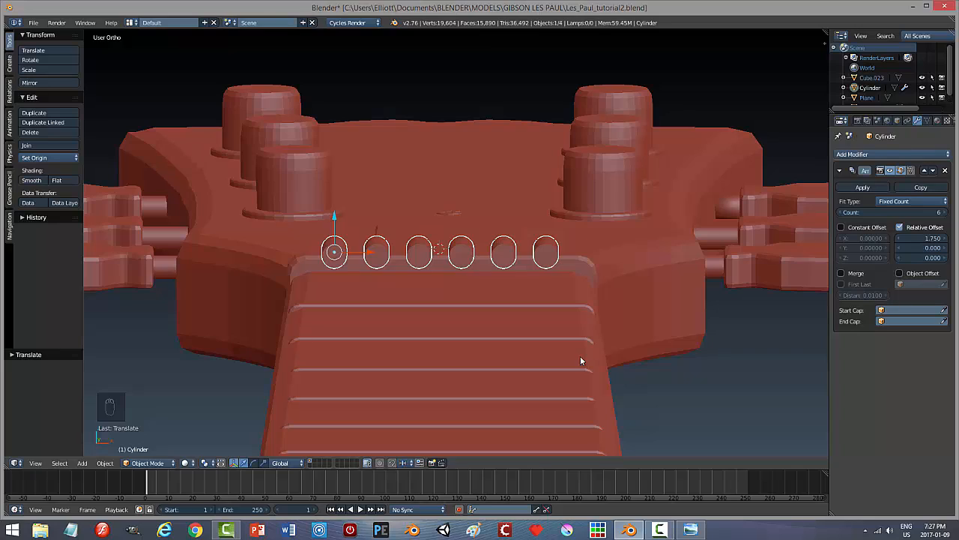
middle_click_drag(632, 378, 538, 371)
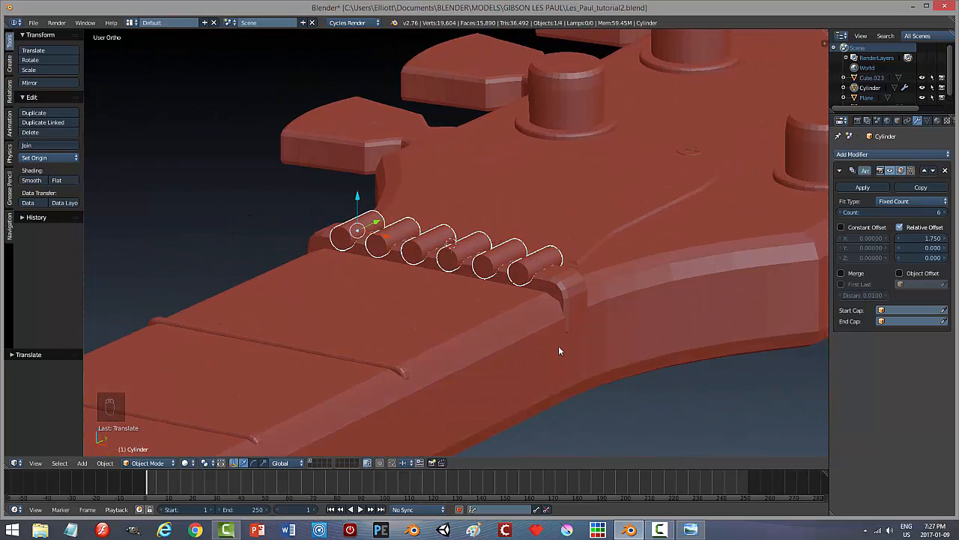
Cut the string slots into the nut by adding a Difference Boolean modifier that uses the cylinder array, and apply it.
right_click(573, 287)
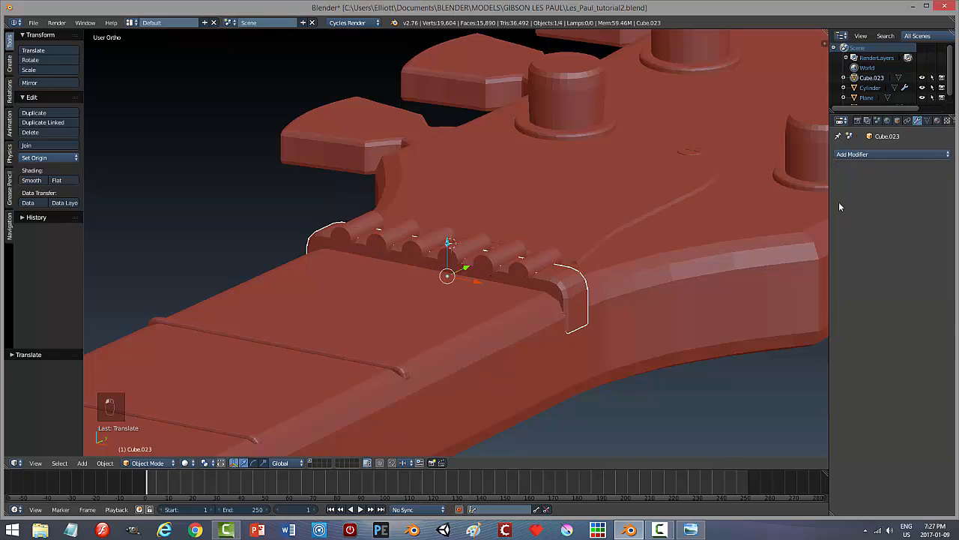
left_click(846, 155)
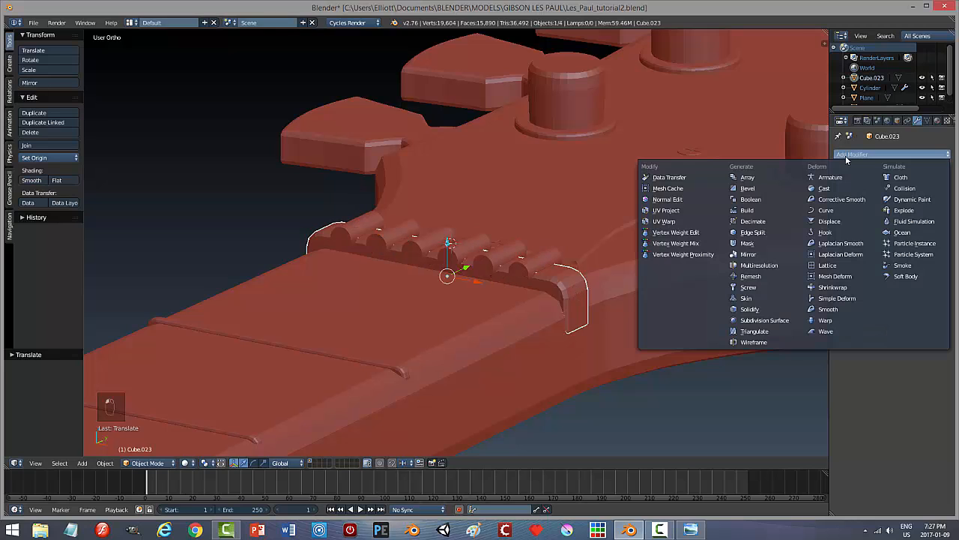
left_click(768, 199)
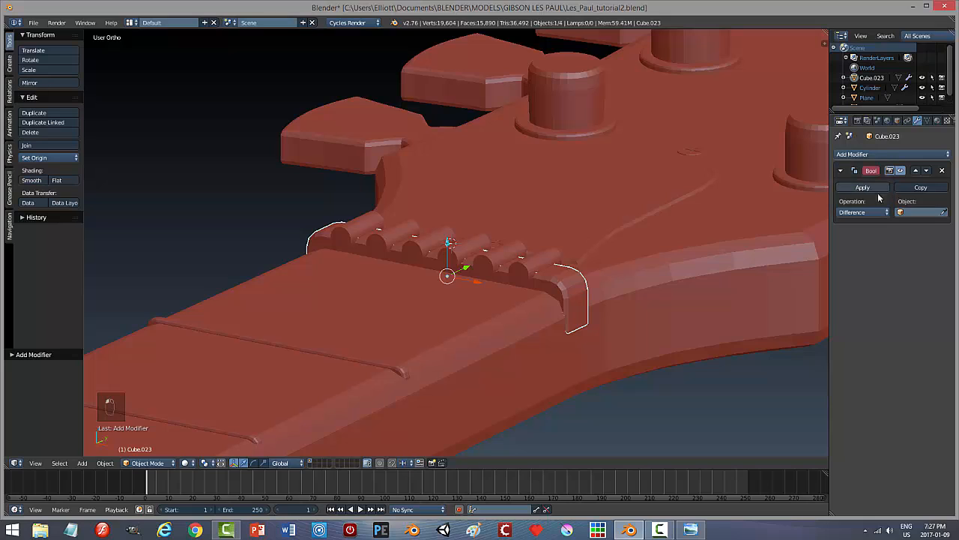
left_click(943, 213)
left_click(529, 258)
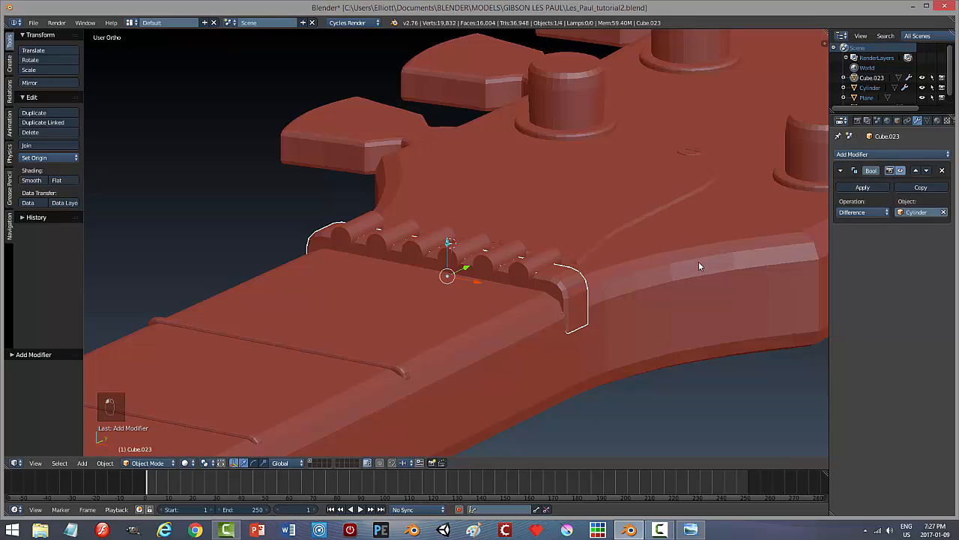
left_click(848, 188)
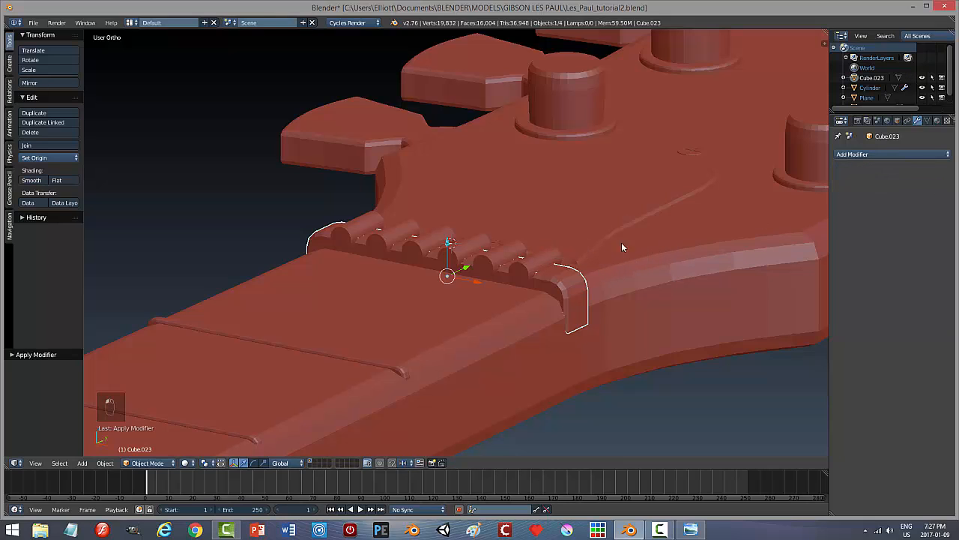
Raise the cylinder array clear of the nut to expose the cut slots, and delete the cylinders.
right_click(471, 242)
left_click_drag(354, 199, 376, 140)
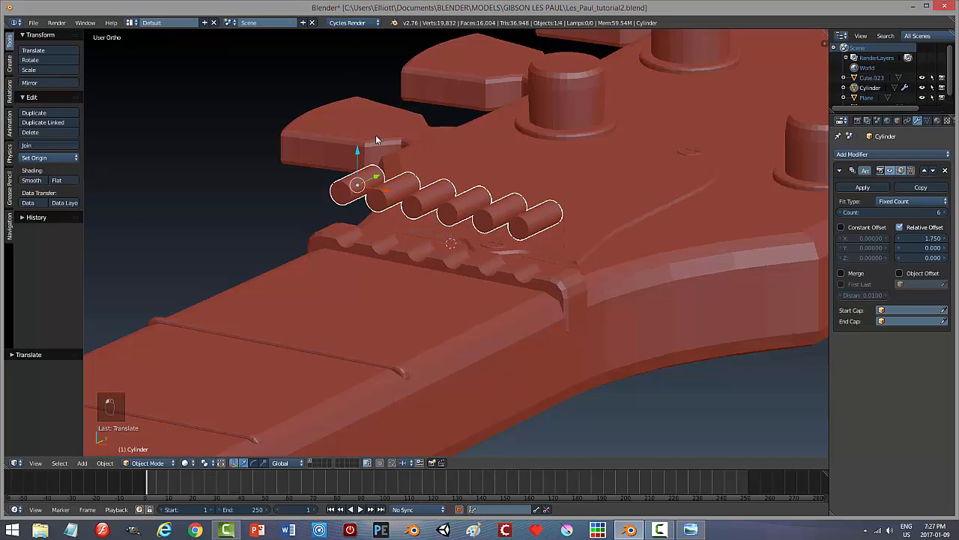
middle_click_drag(509, 258, 564, 272)
key("x")
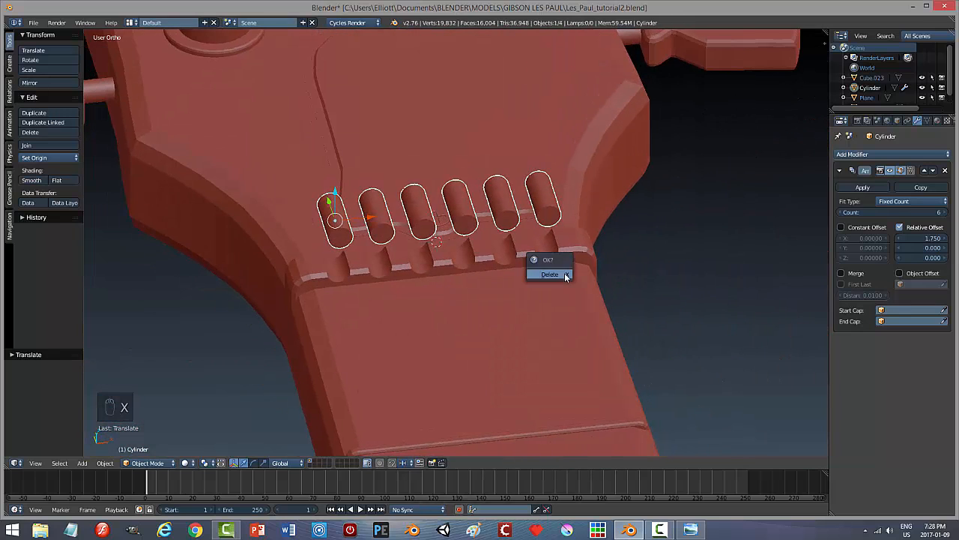
left_click(564, 272)
middle_click_drag(537, 327, 511, 296)
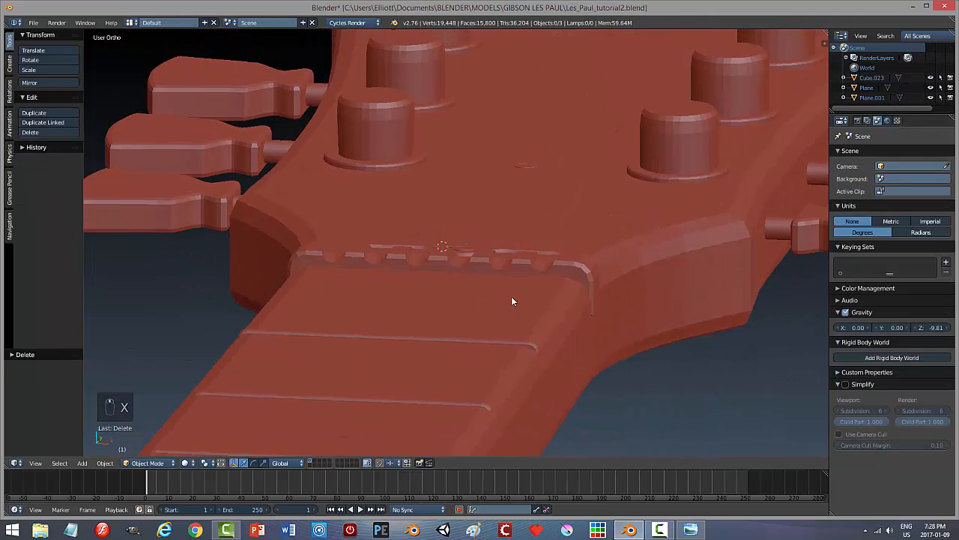
Adjust the nut's height slightly, clear the selection and view the neck and headstock as a whole.
right_click(571, 269)
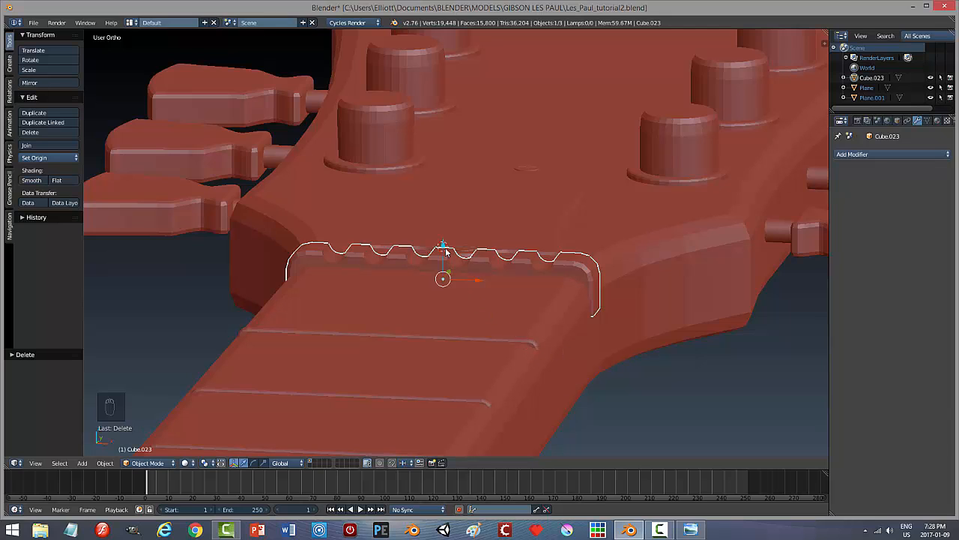
left_click_drag(443, 246, 450, 251)
key("a")
middle_click_drag(647, 360, 507, 349)
scroll(568, 391, "down", 3)
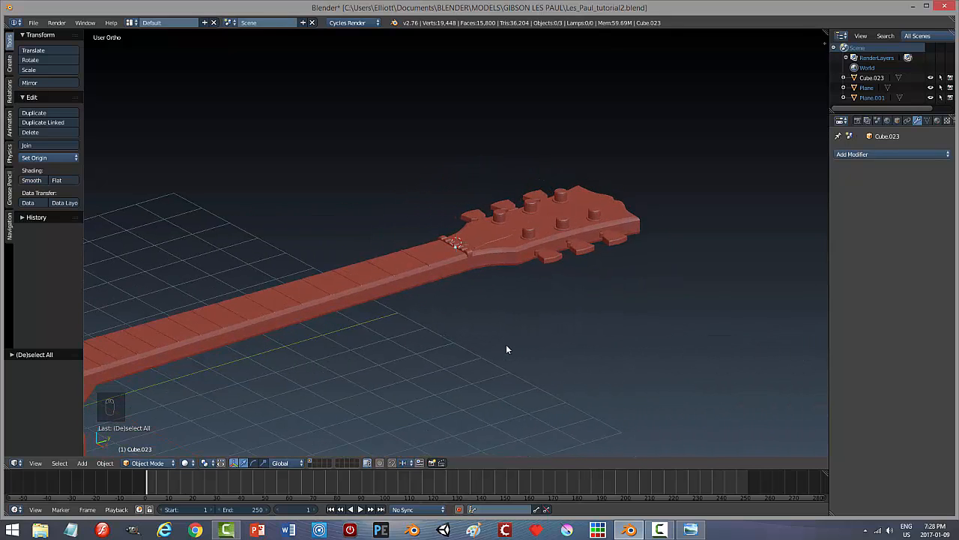
middle_click_drag(478, 351, 361, 374)
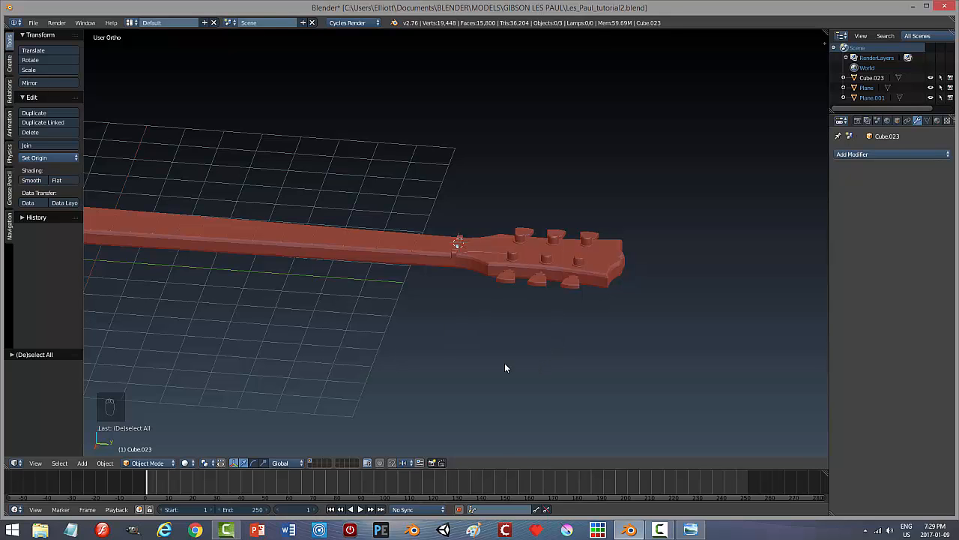
Snap the 3D cursor to the nut and set the pivot point to the 3D cursor.
scroll(505, 363, "up", 8)
scroll(494, 381, "up", 2)
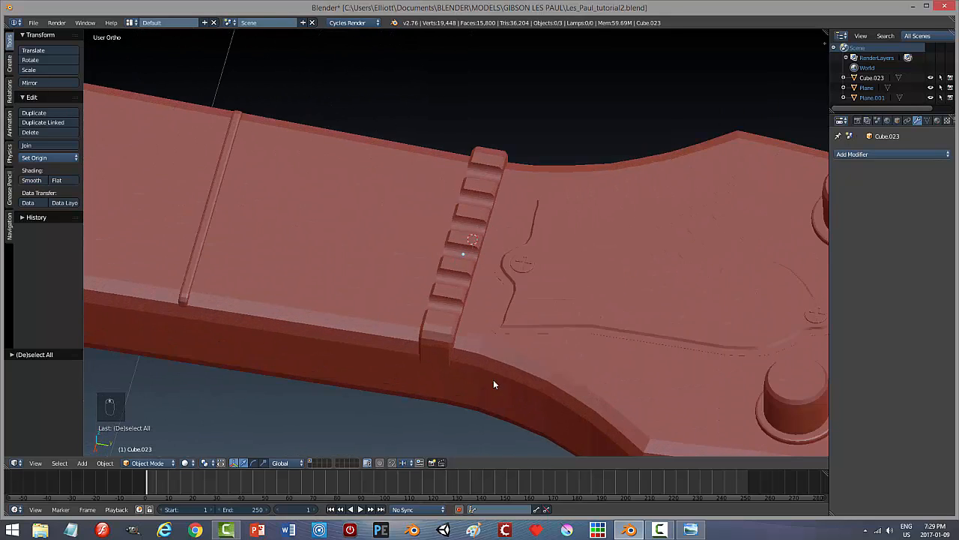
right_click(465, 238)
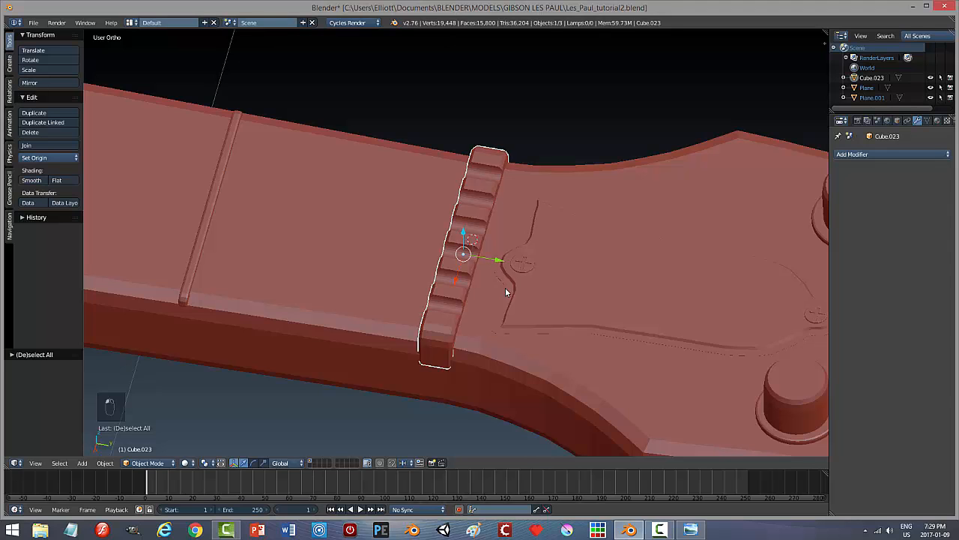
key("shift+s")
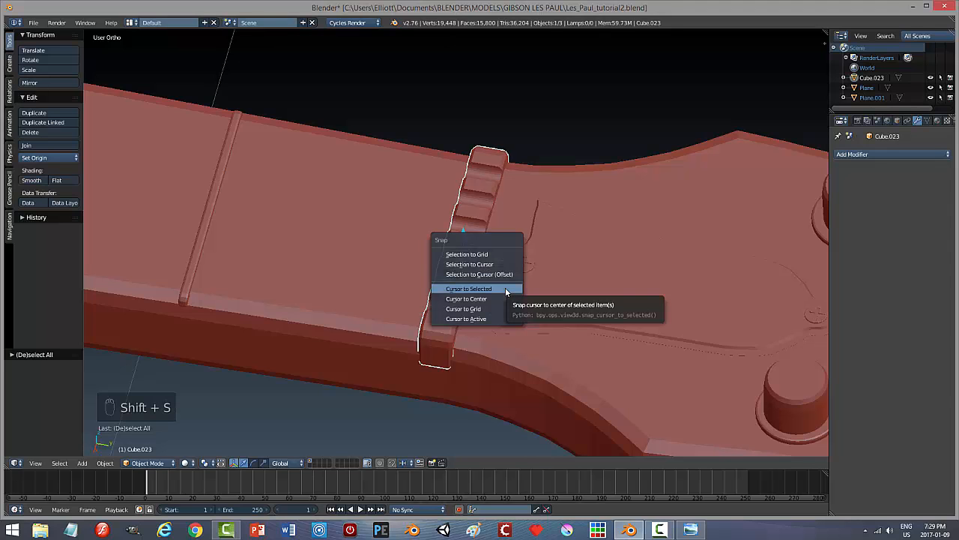
left_click(505, 289)
middle_click_drag(494, 341, 497, 309)
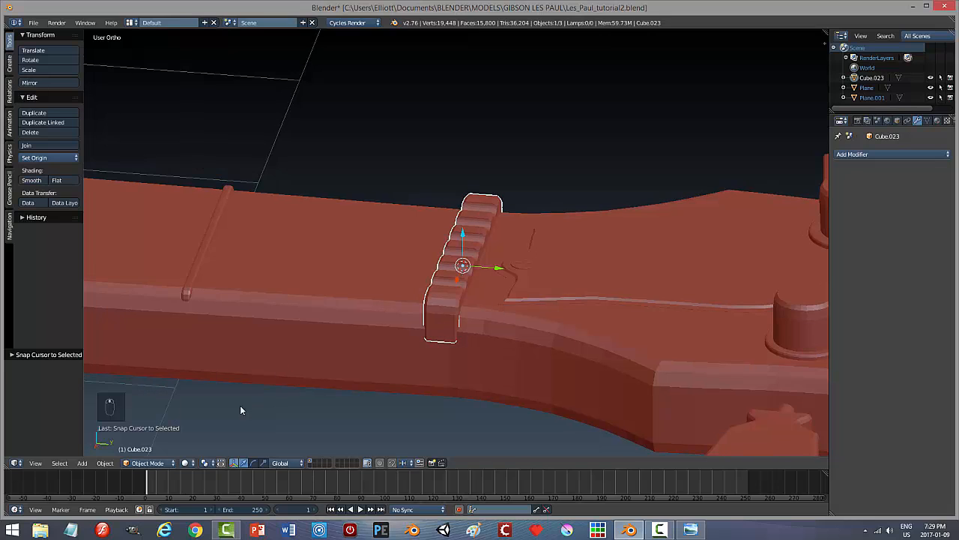
left_click(207, 463)
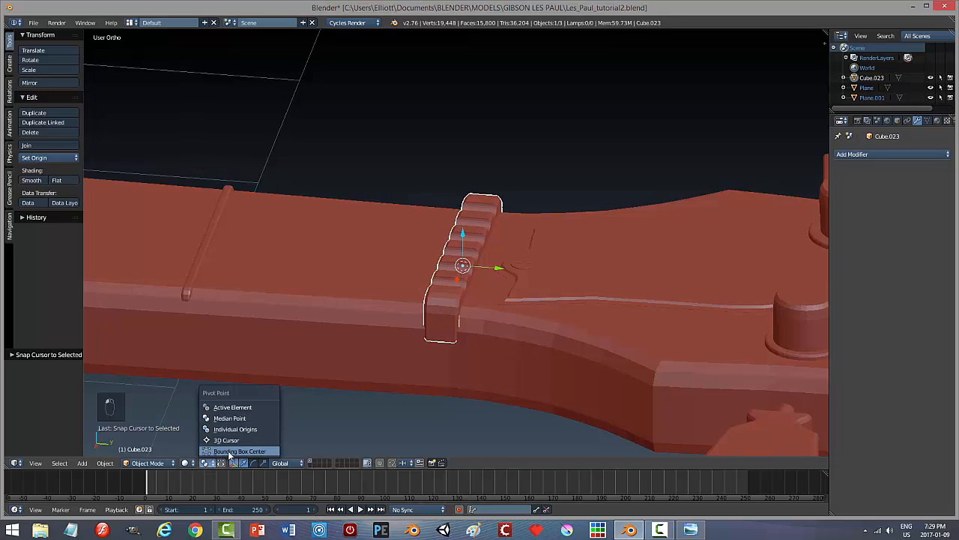
left_click(225, 440)
Open the neck and headstock mesh for editing in the right side view with wireframe shading.
middle_click_drag(468, 376, 636, 344)
key("KP_3")
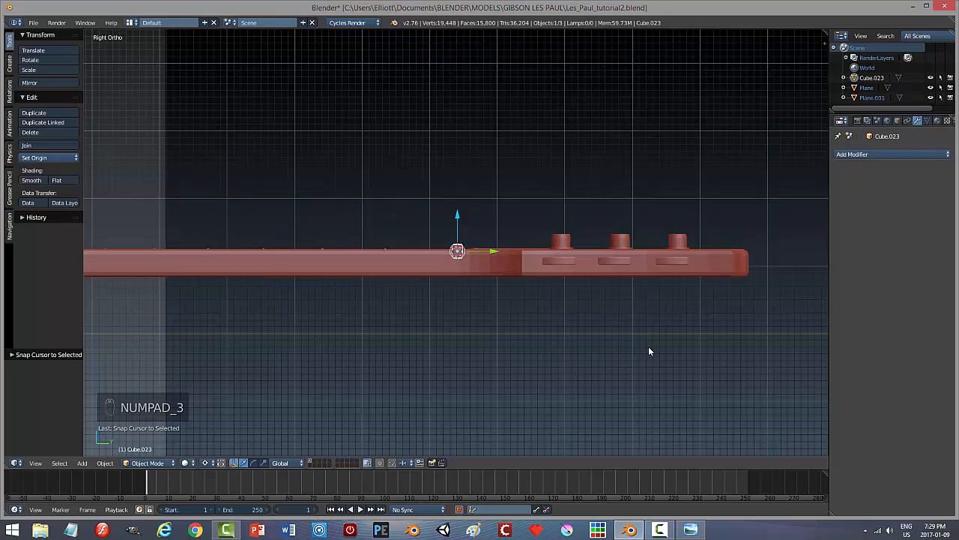
right_click(675, 265)
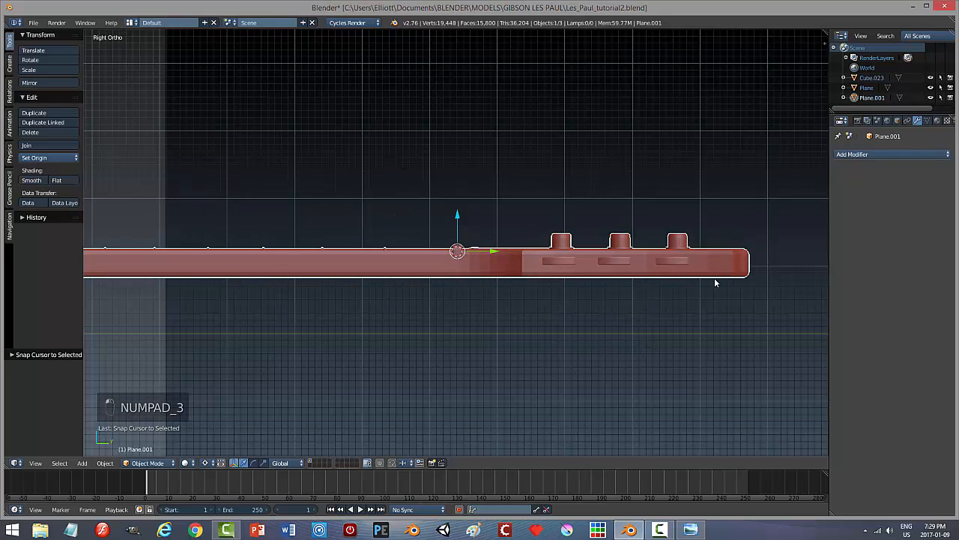
key("Tab")
left_click(788, 278)
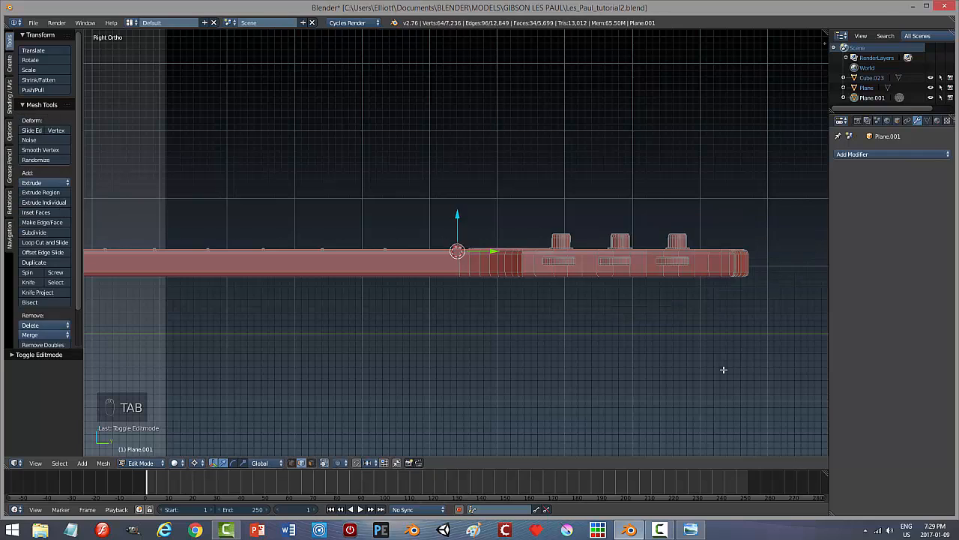
key("z")
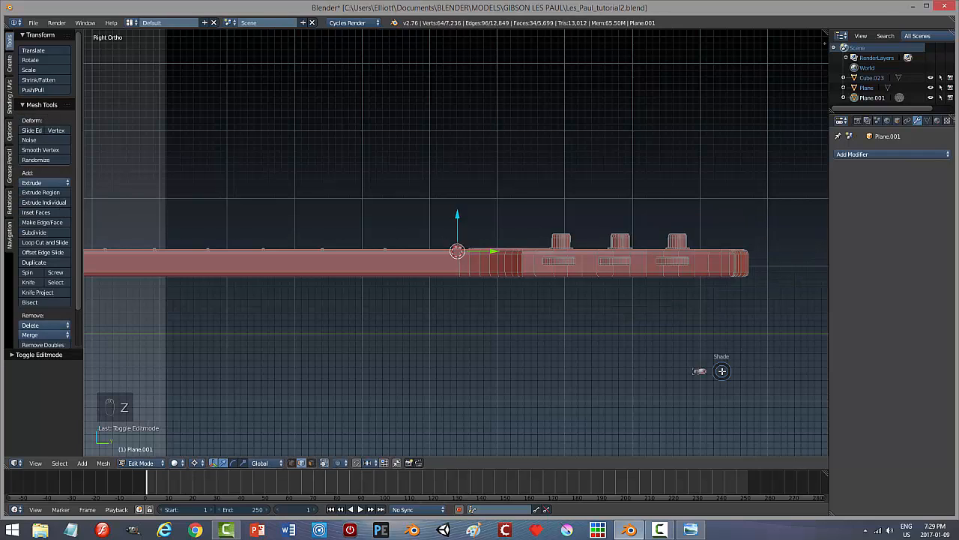
left_click(795, 378)
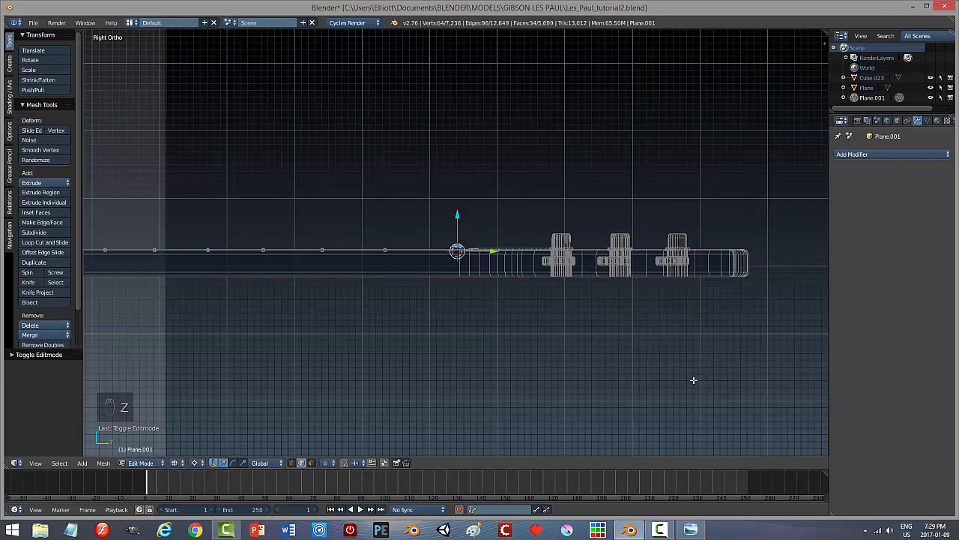
Switch to vertex selection and box-select all headstock and tuner vertices beyond the nut.
key("ctrl+Tab")
left_click(686, 373)
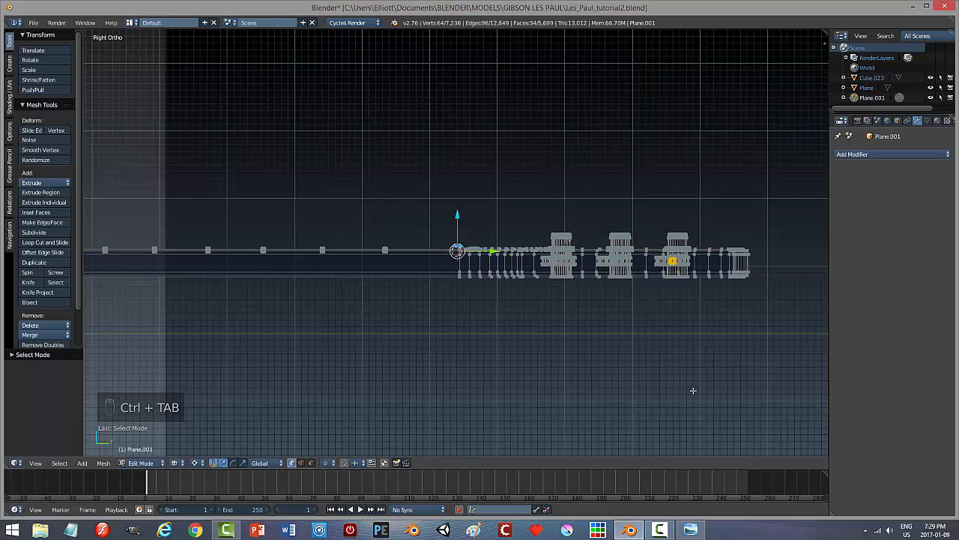
key("a")
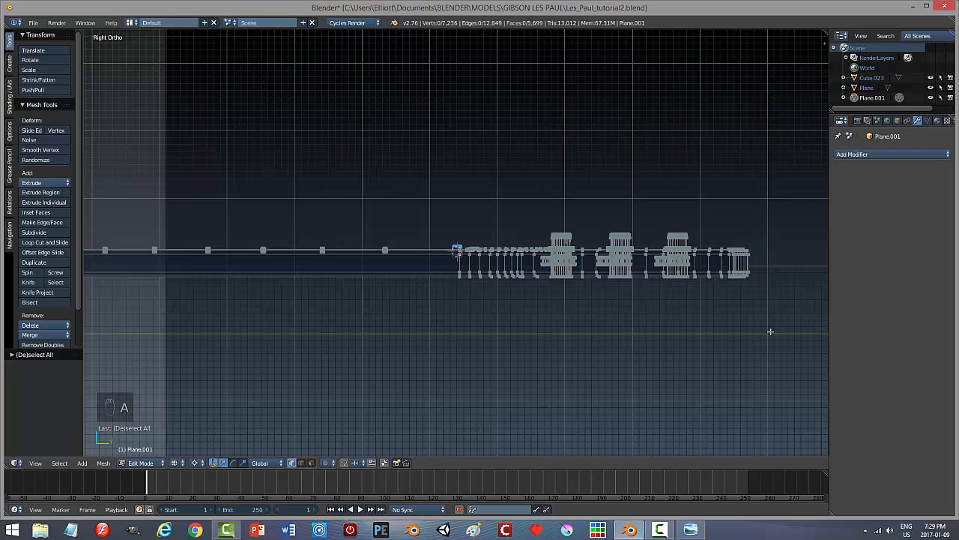
key("b")
left_click_drag(783, 321, 464, 209)
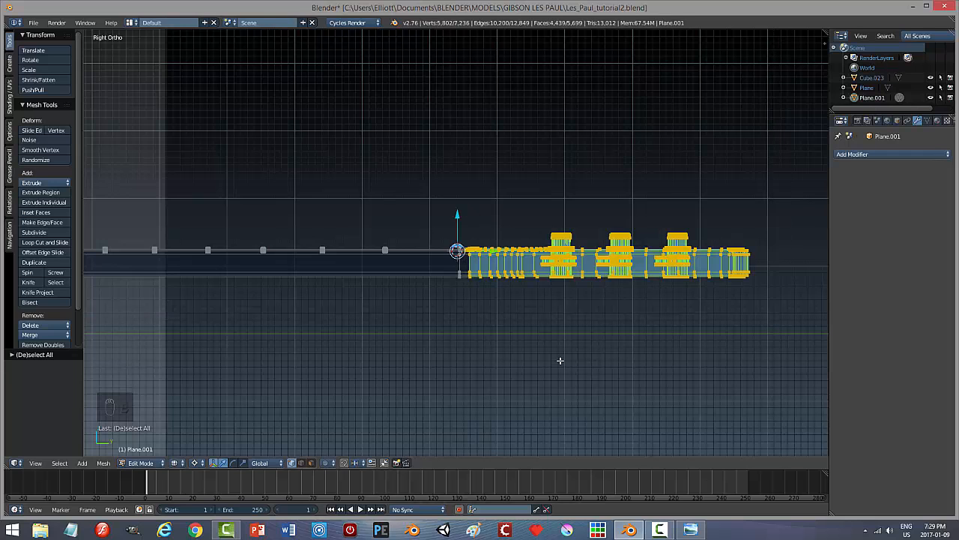
Try tilting the selected headstock back about 11.6 degrees around the global X axis, pivoting at the nut.
middle_click_drag(561, 358, 559, 400)
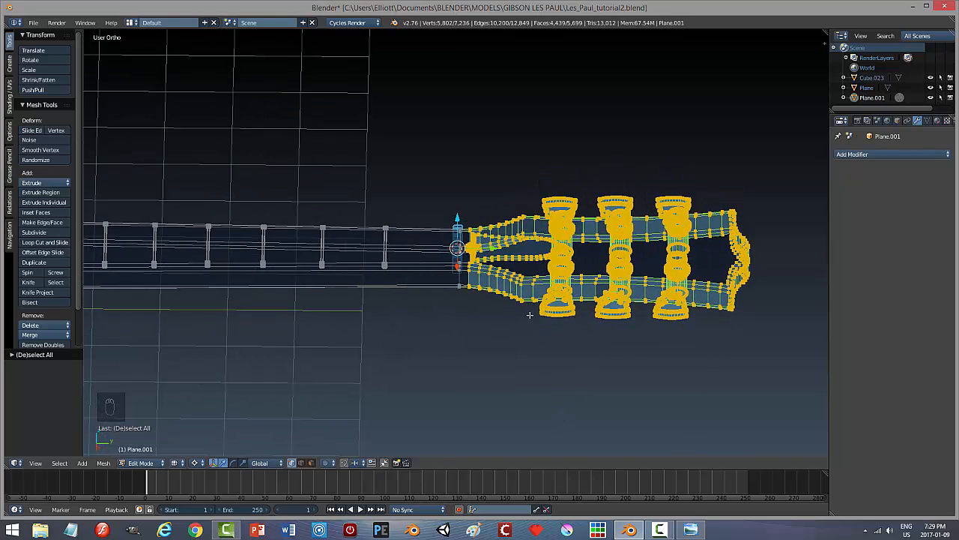
key("KP_3")
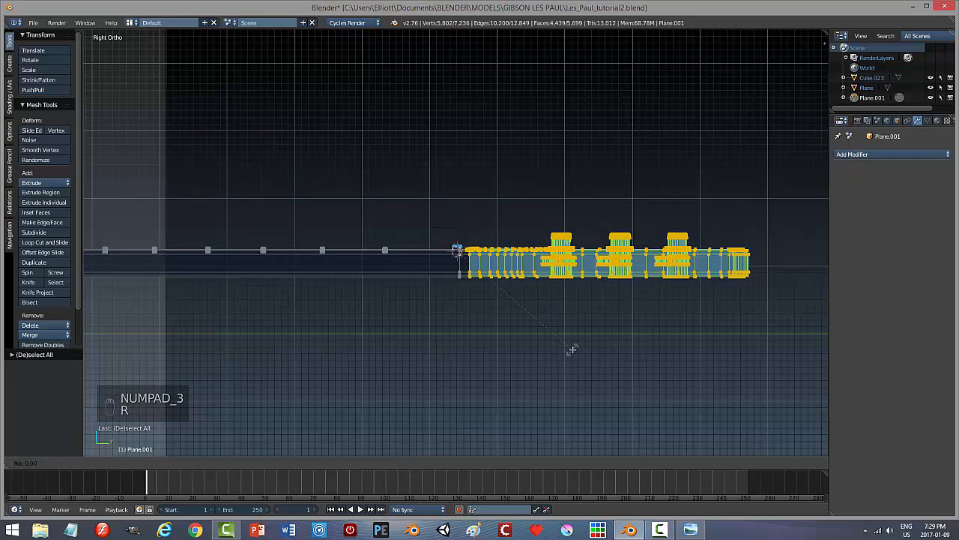
key("r")
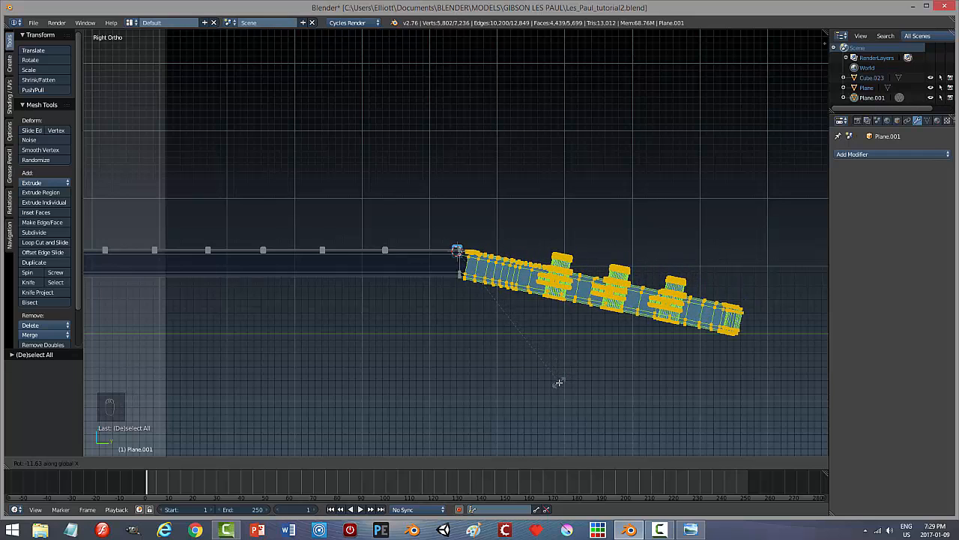
left_click(559, 382)
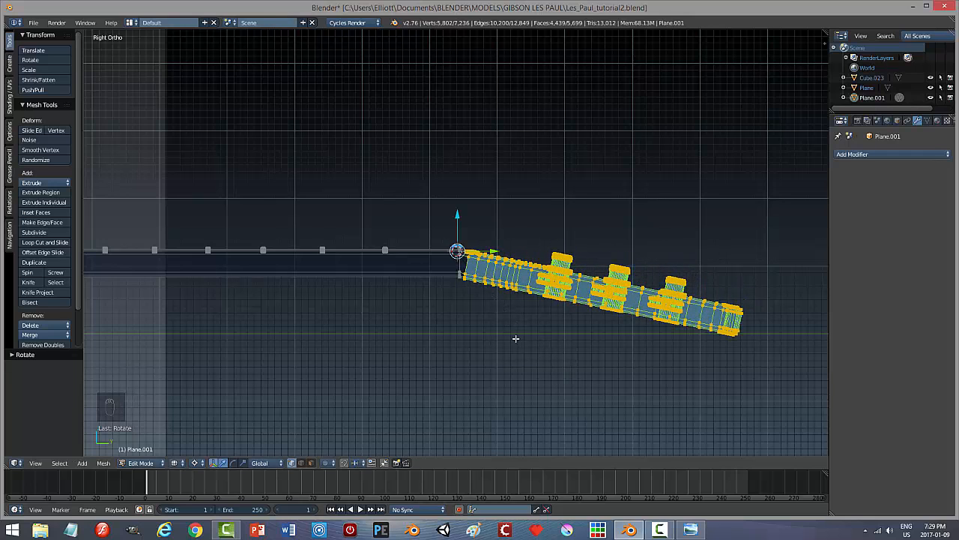
Inspect the joint behind the nut, undo the headstock rotation and deselect all vertices.
middle_click_drag(516, 339, 518, 383)
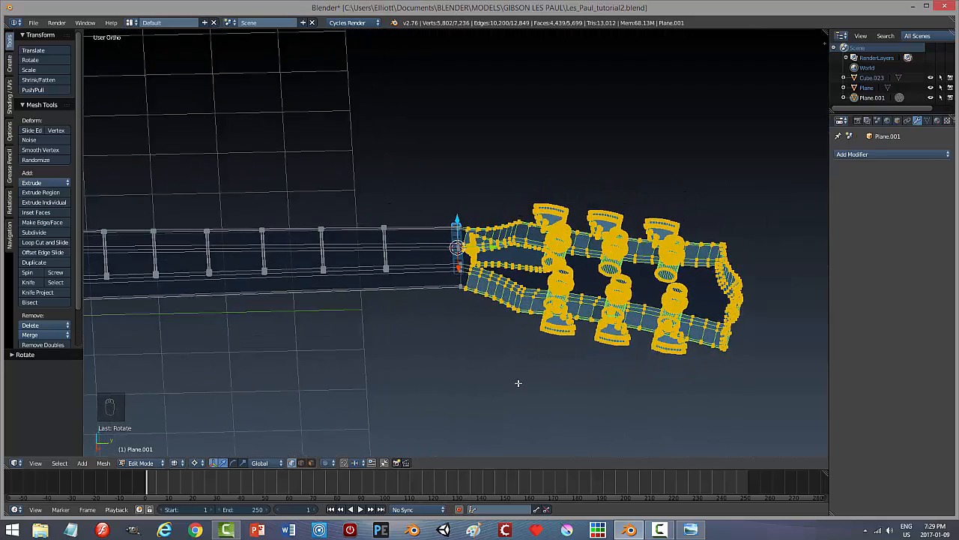
scroll(518, 383, "up", 6)
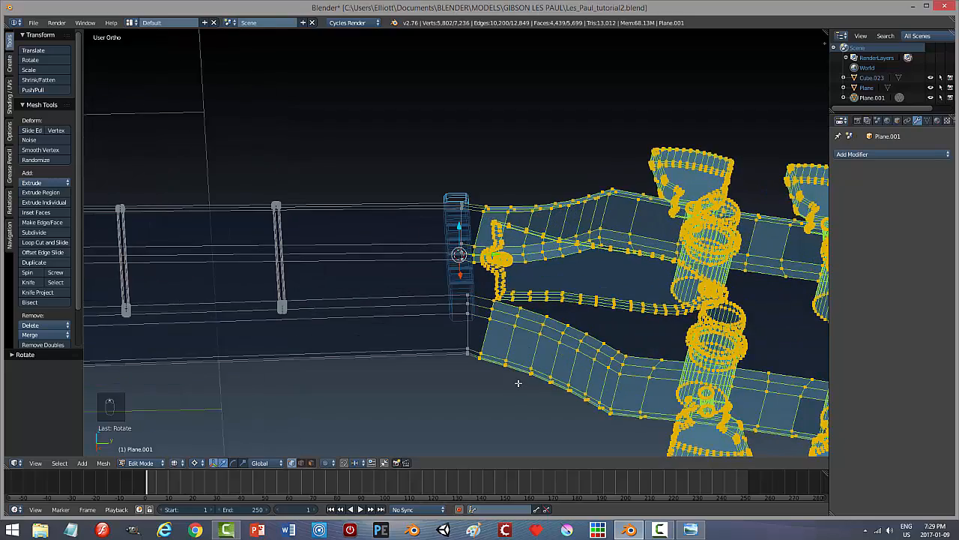
middle_click_drag(509, 382, 497, 394)
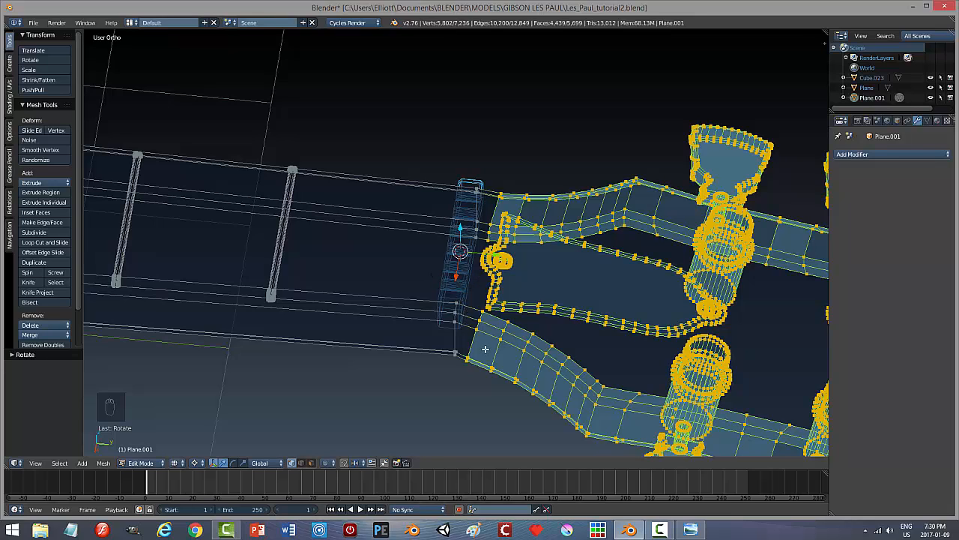
key("ctrl+z")
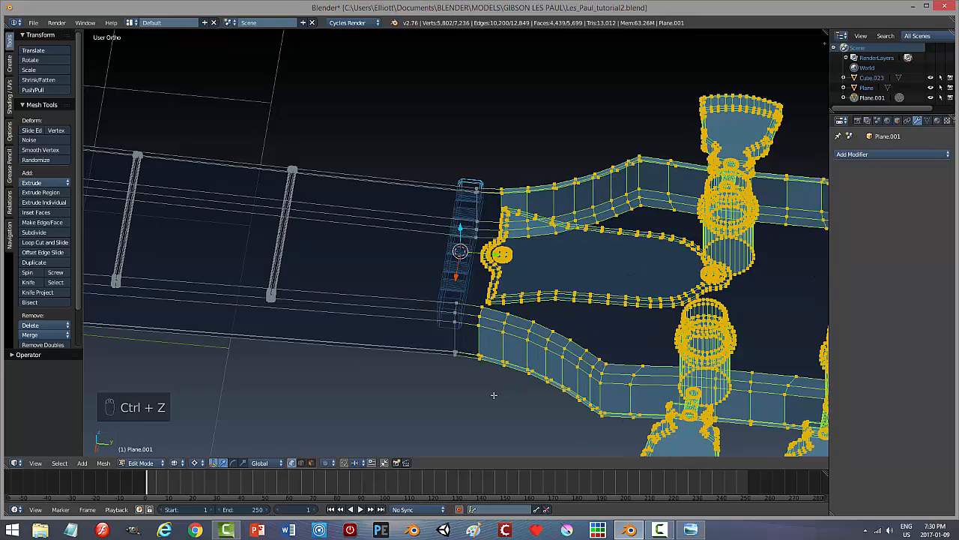
middle_click_drag(494, 395, 503, 381)
middle_click_drag(503, 380, 506, 377)
key("a")
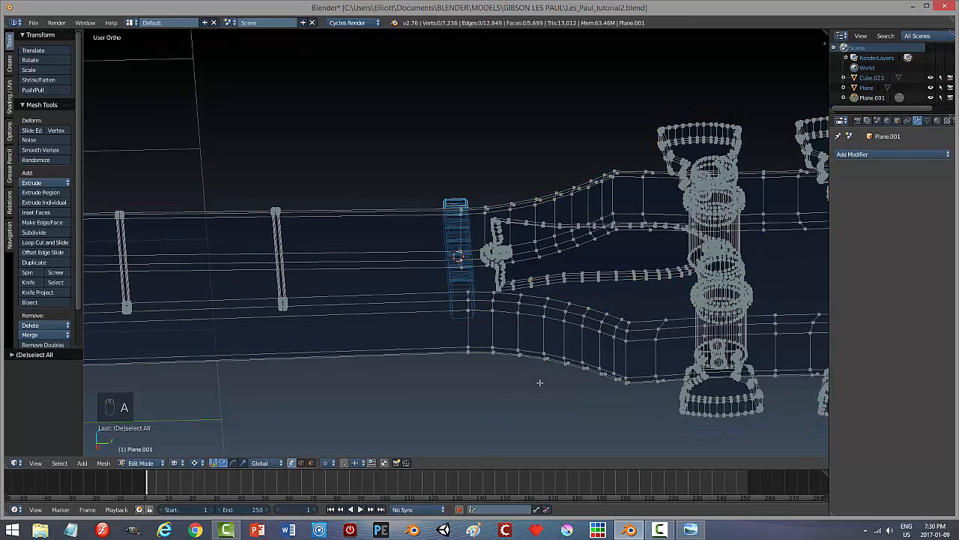
Return to object mode in solid shading and move the nut along the Y axis toward the frets.
key("z")
left_click(541, 438)
middle_click_drag(543, 419, 545, 381)
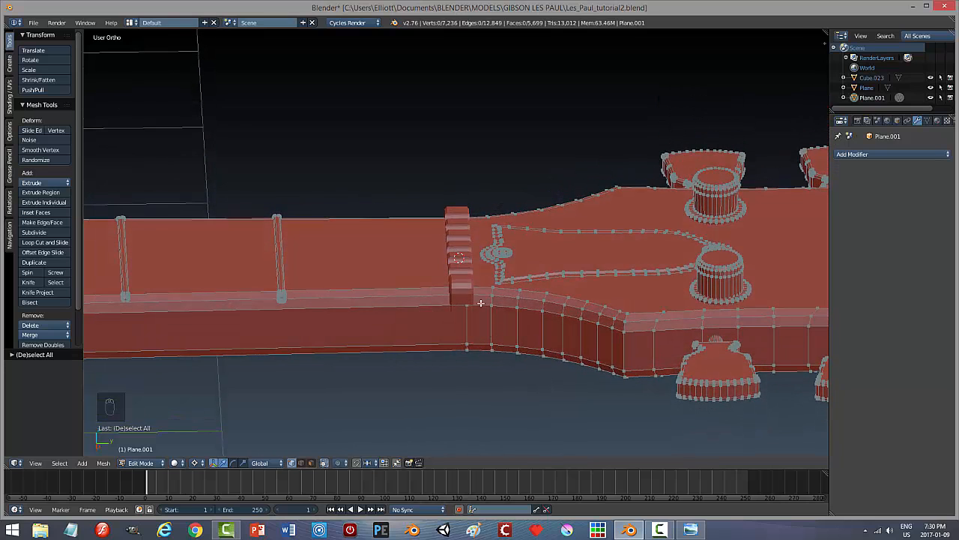
key("Tab")
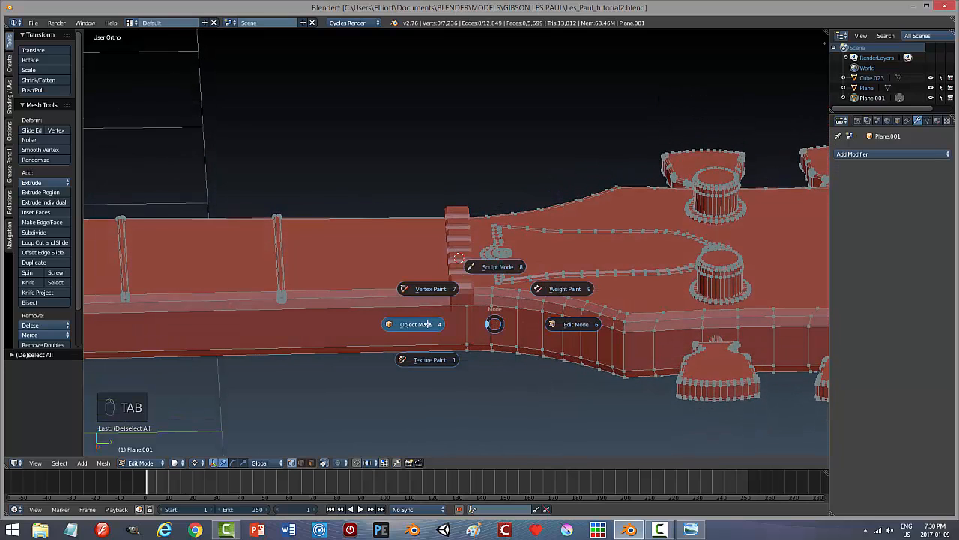
right_click(452, 282)
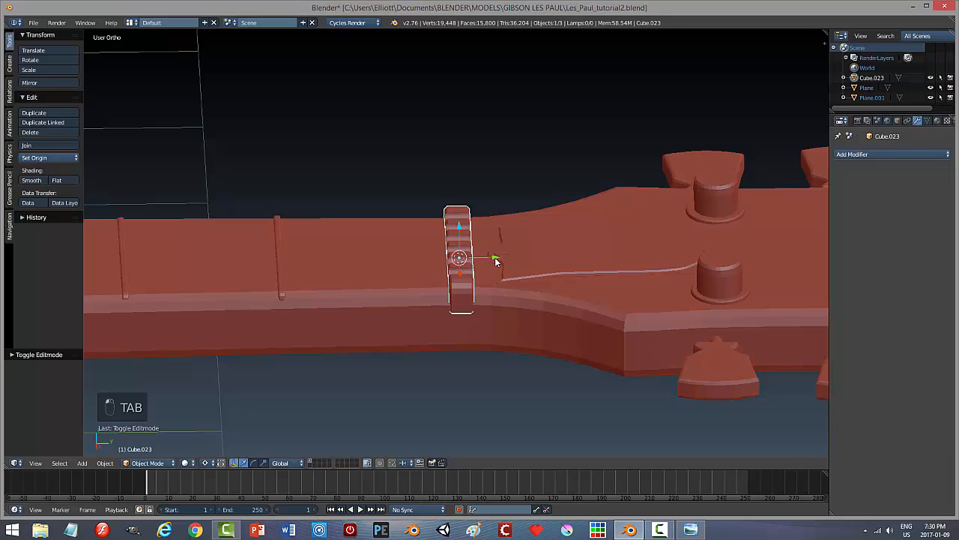
left_click_drag(496, 261, 464, 261)
Show the model in wireframe and snap the 3D cursor to the relocated nut.
key("z")
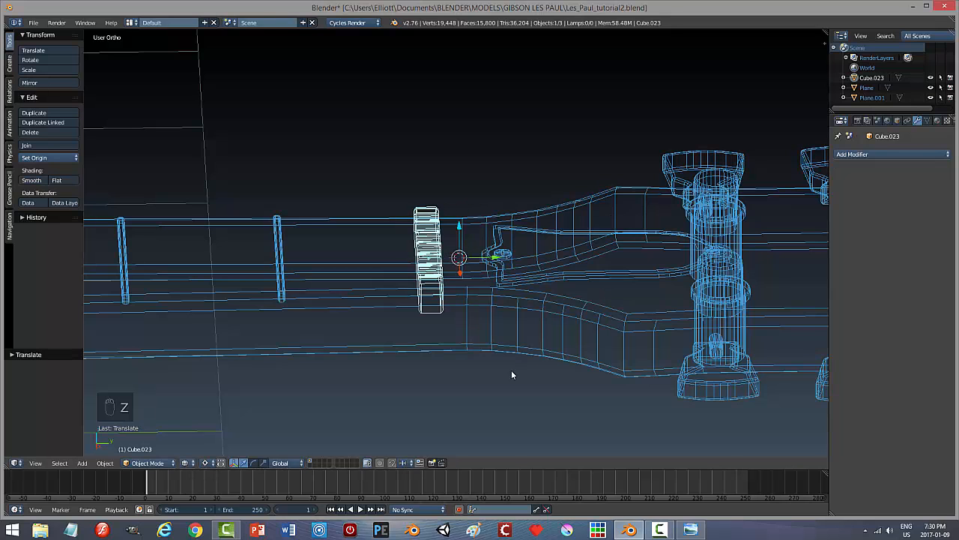
middle_click_drag(509, 398, 509, 388)
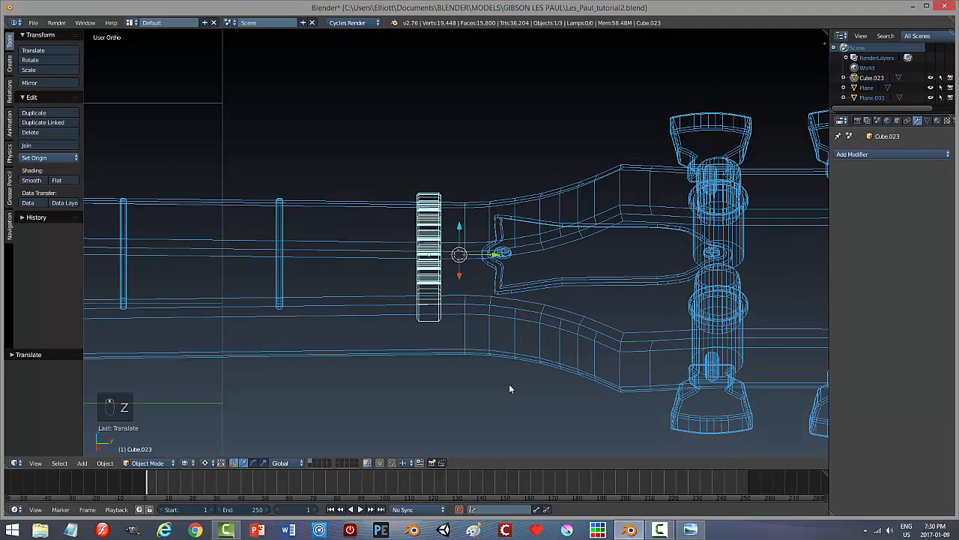
key("shift+s")
left_click(436, 283)
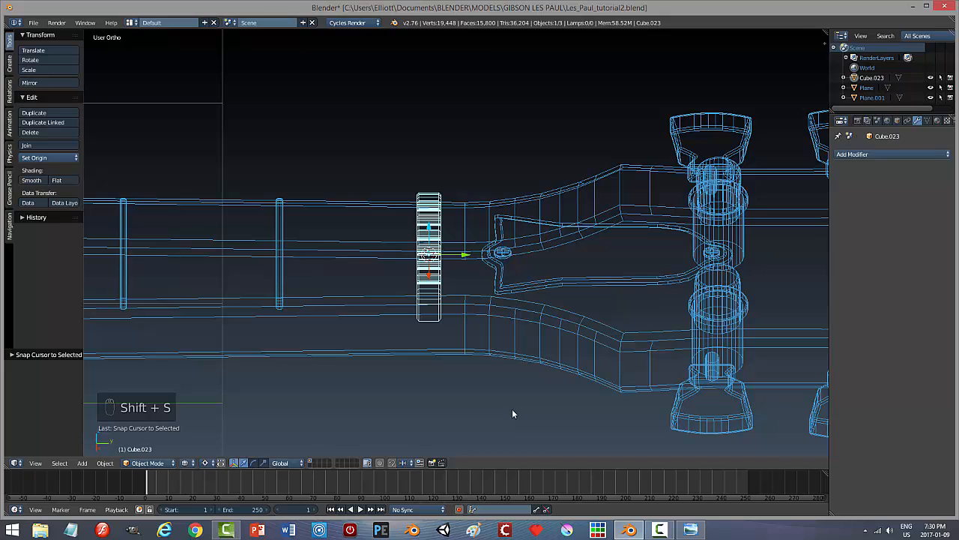
Open the neck and headstock mesh for editing in the right side view.
key("KP_3")
scroll(580, 387, "down", 2)
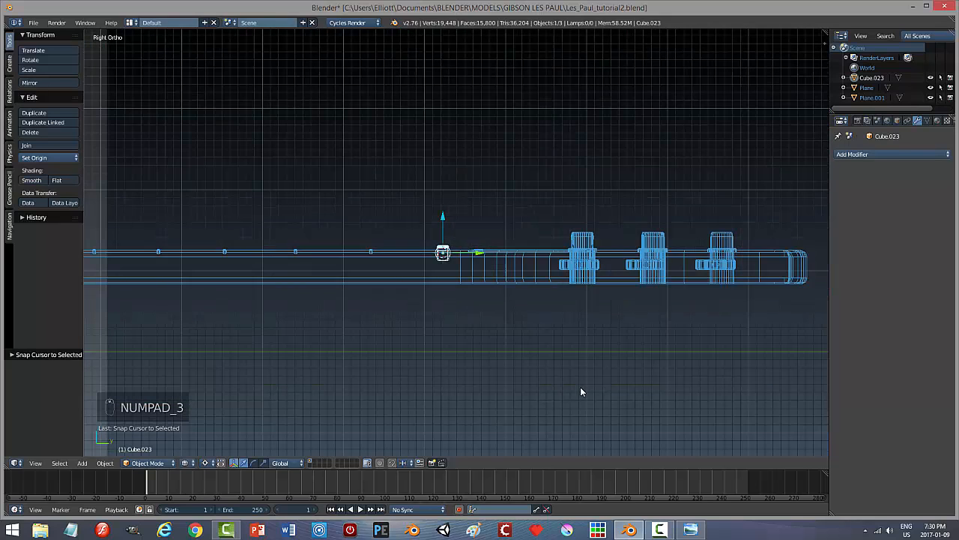
scroll(602, 382, "down", 1)
middle_click_drag(586, 360, 534, 386, "shift")
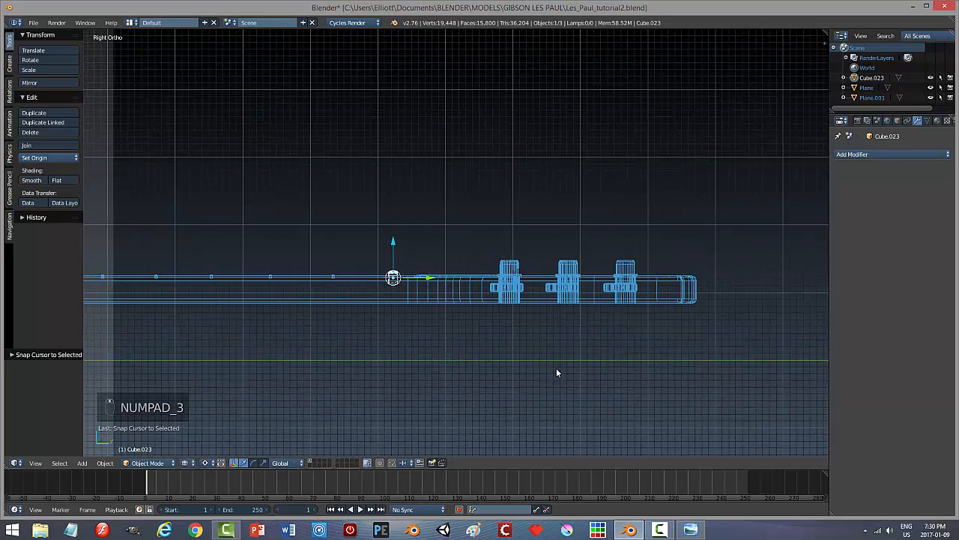
right_click(515, 298)
key("Tab")
left_click(633, 341)
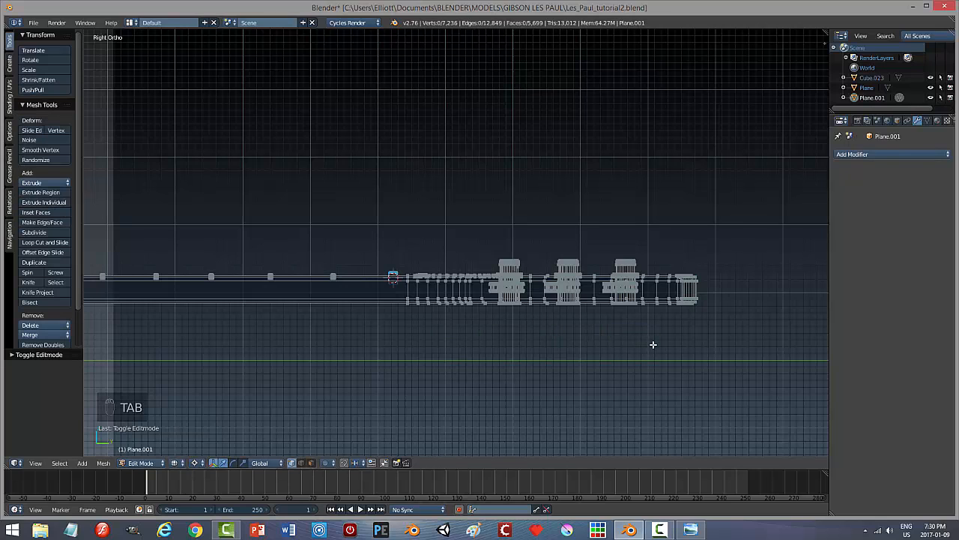
Box-select all vertices beyond the nut and try tilting the headstock back about 8.5 degrees around the global X axis.
key("b")
key("b")
left_click_drag(725, 337, 404, 247)
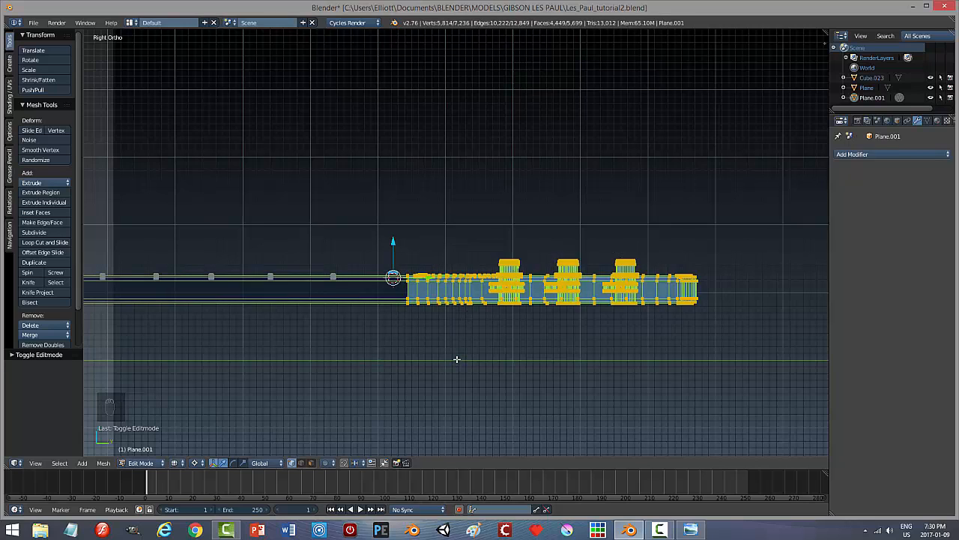
key("r")
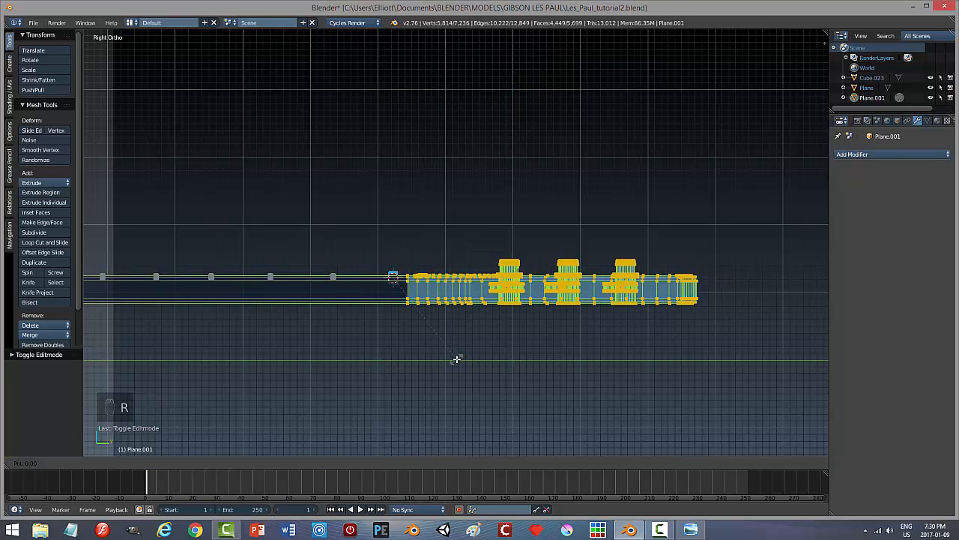
key("x")
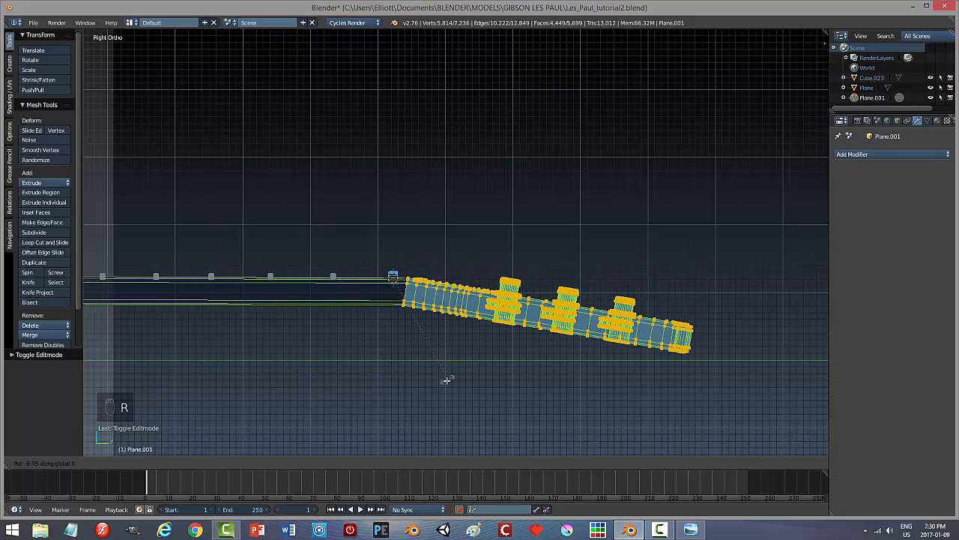
right_click(445, 382)
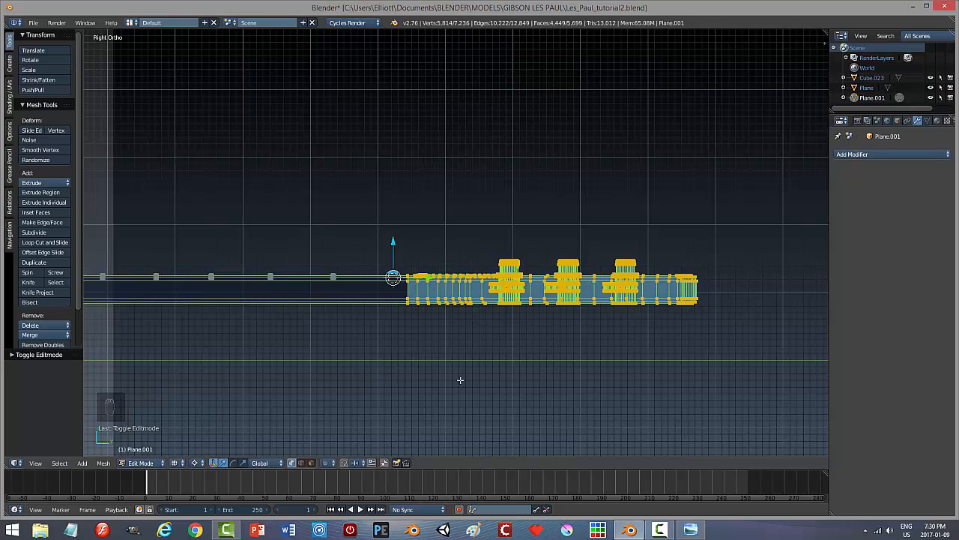
key("a")
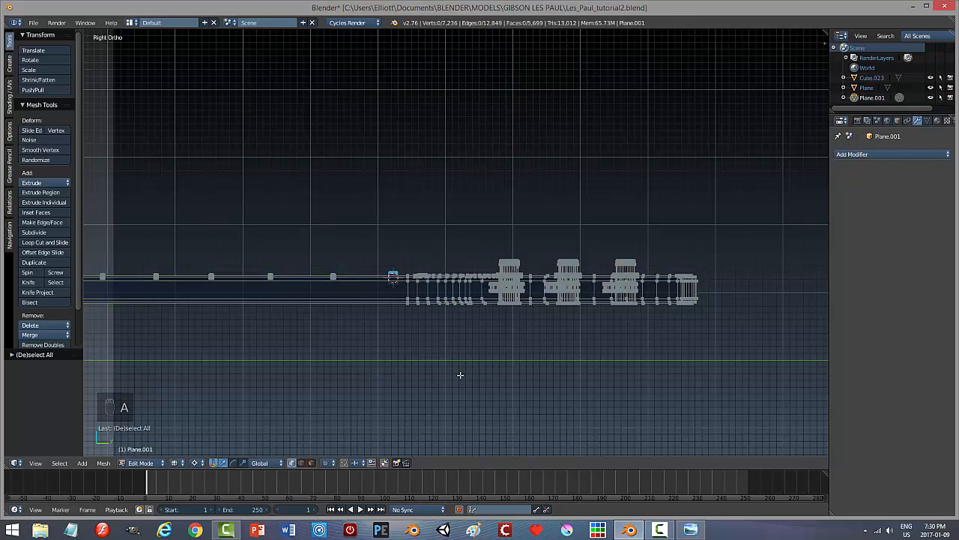
Select the truss rod cover's border, both screws and its inner face as linked geometry on the headstock.
middle_click_drag(460, 374, 524, 411)
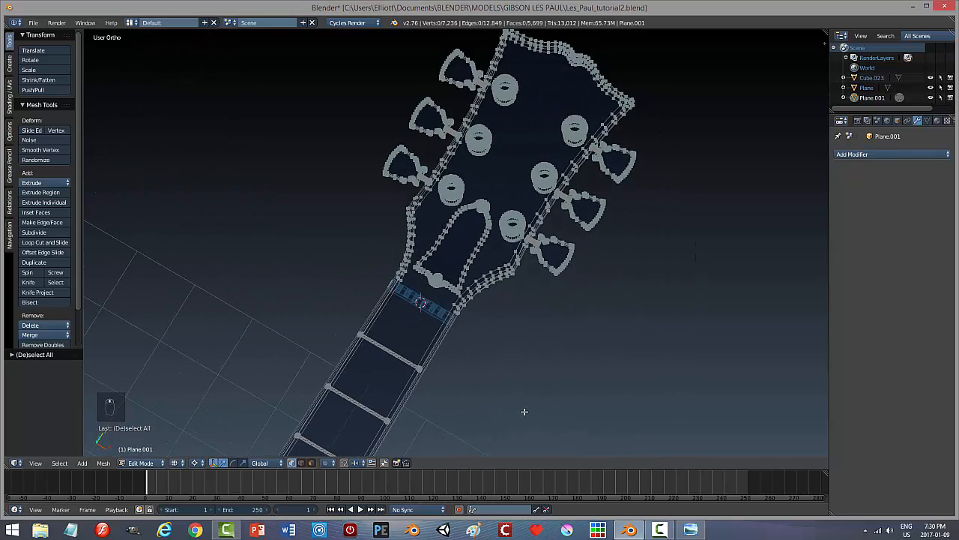
right_click(434, 247)
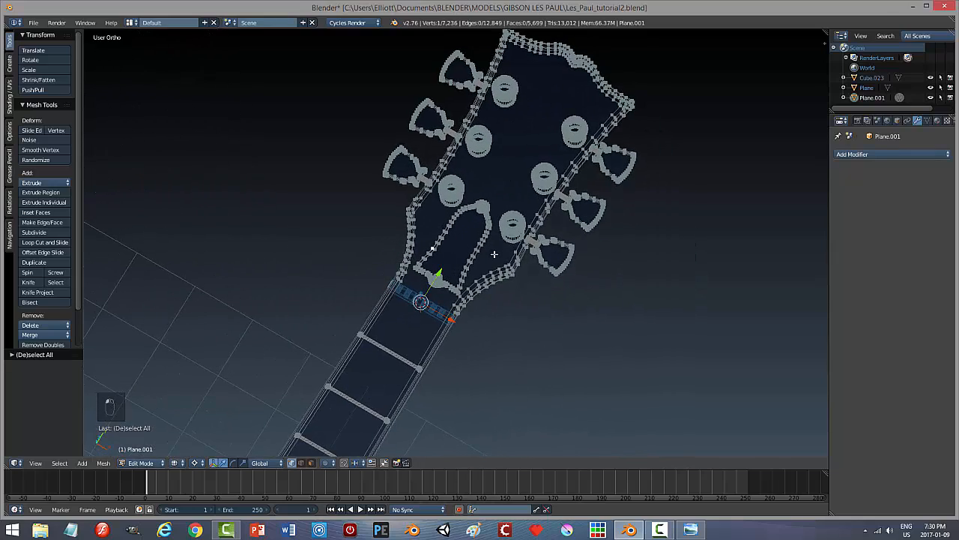
key("ctrl+l")
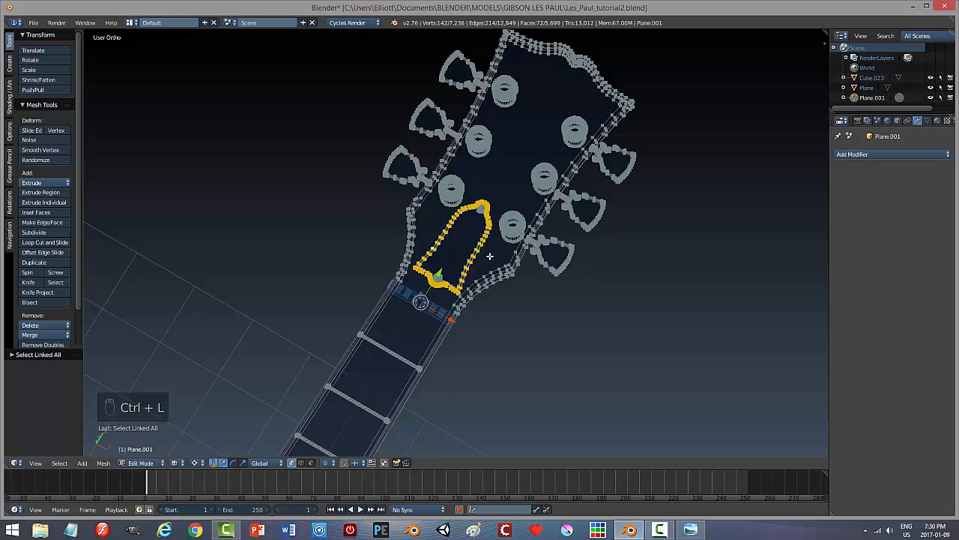
scroll(495, 318, "up", 5)
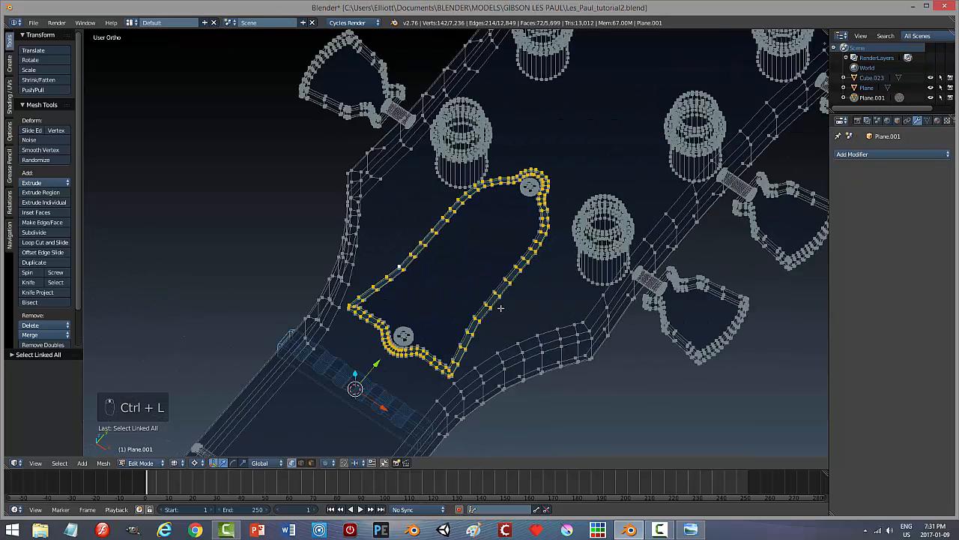
scroll(501, 307, "up", 2)
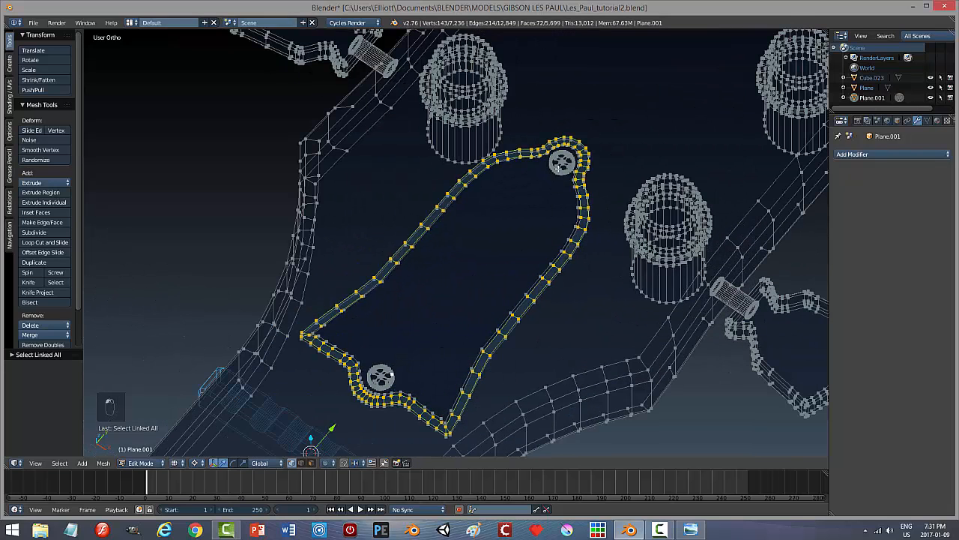
key("ctrl+semicolon")
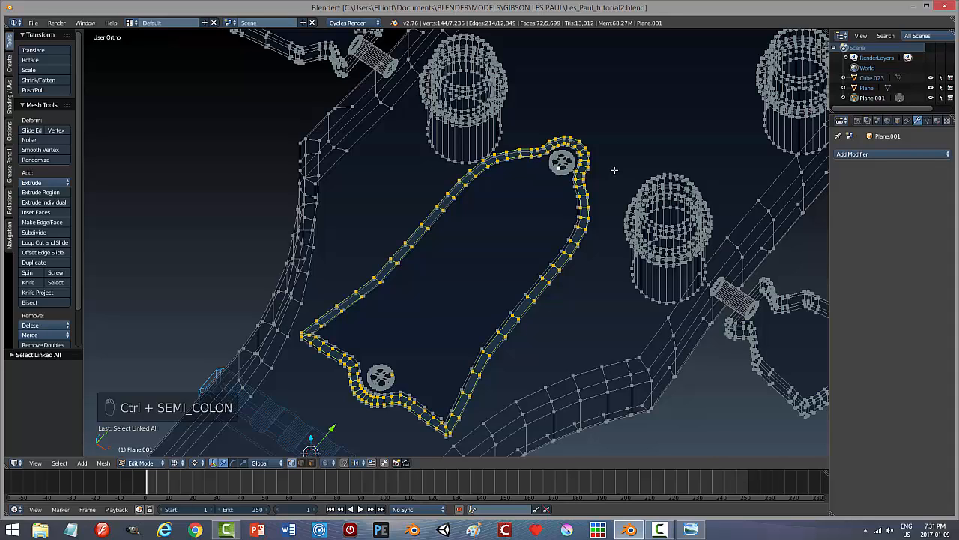
key("ctrl+l")
key("ctrl+l")
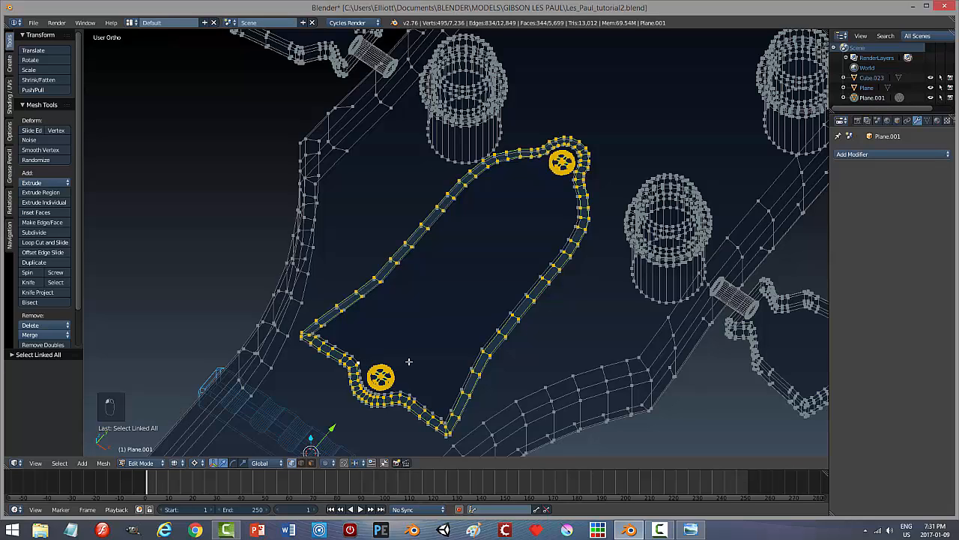
key("ctrl+l")
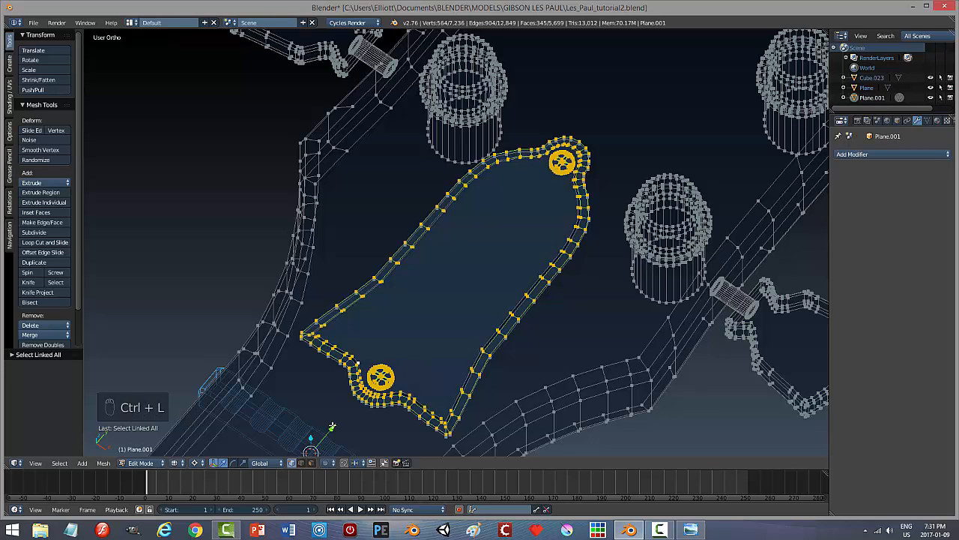
Try moving the selected truss rod cover along the Y axis, then undo the move.
key("g")
key("y")
left_click(339, 422)
key("ctrl+z")
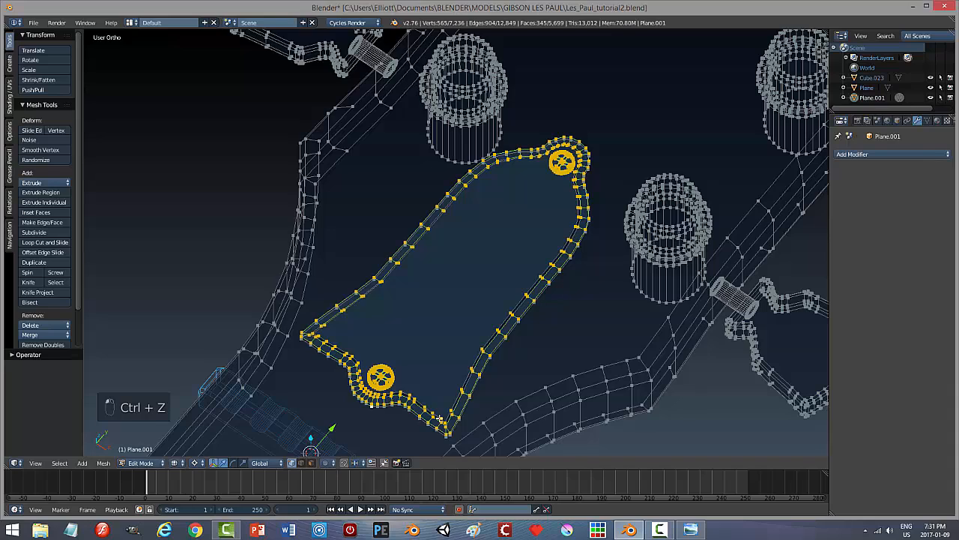
Add more linked pieces of the cover's border to the selection and test a Y-axis move of about 0.1 units.
key("ctrl+l")
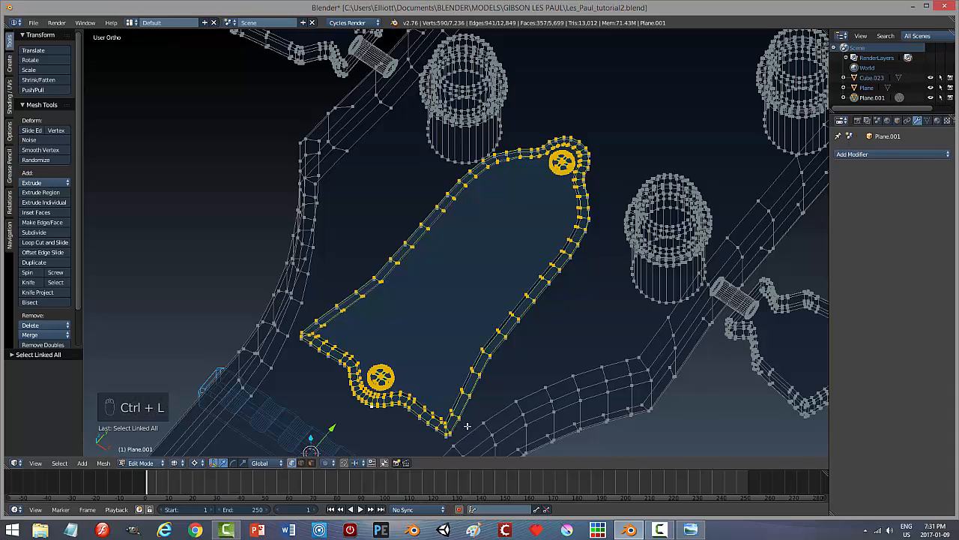
right_click(436, 429, "shift")
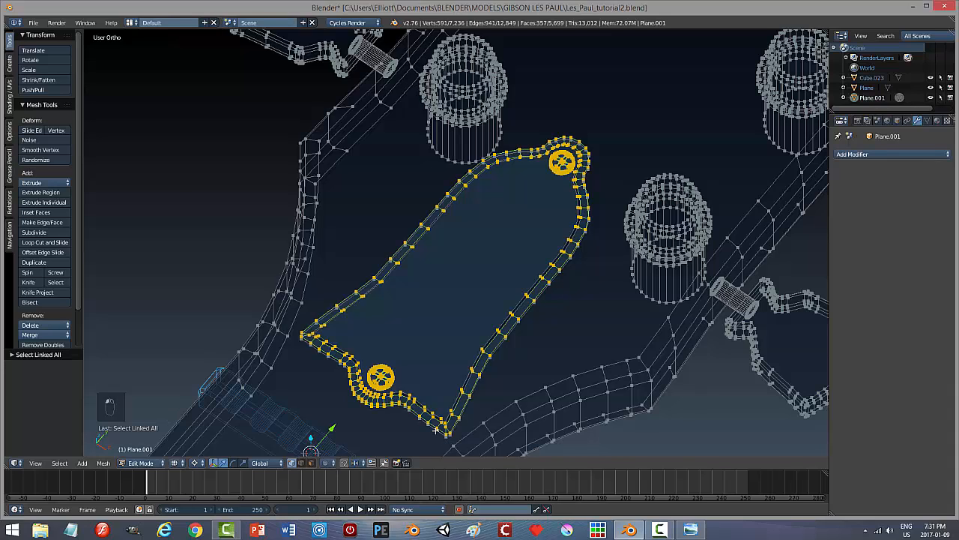
key("ctrl+l")
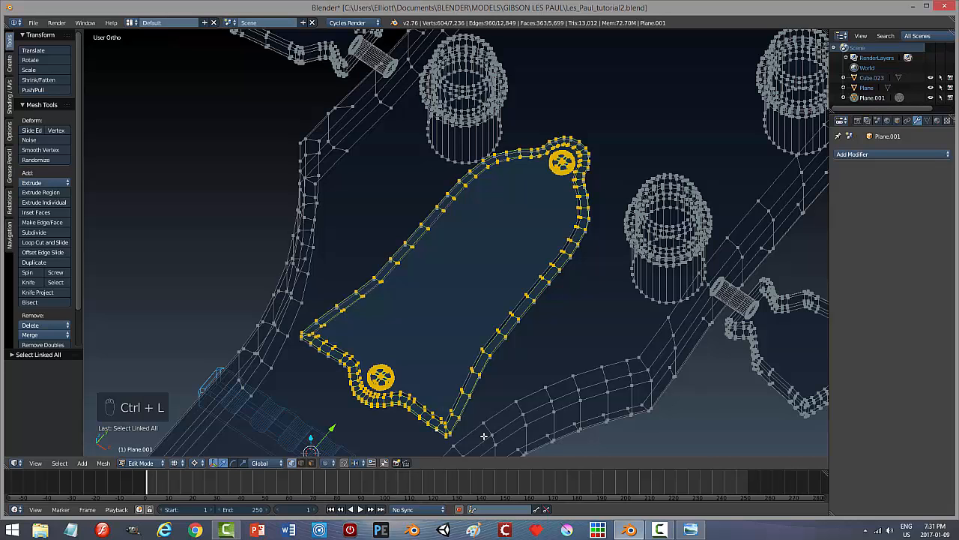
key("g")
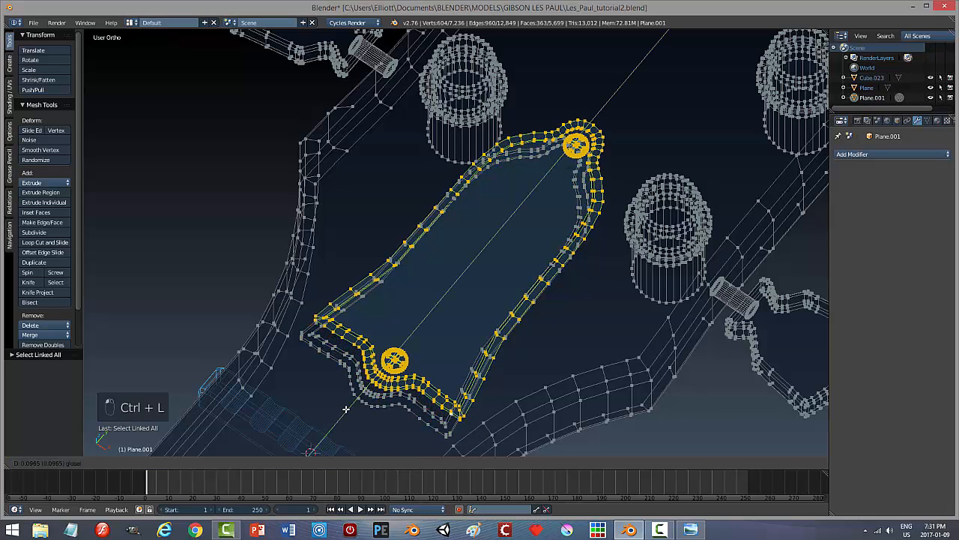
left_click(345, 408)
key("ctrl+z")
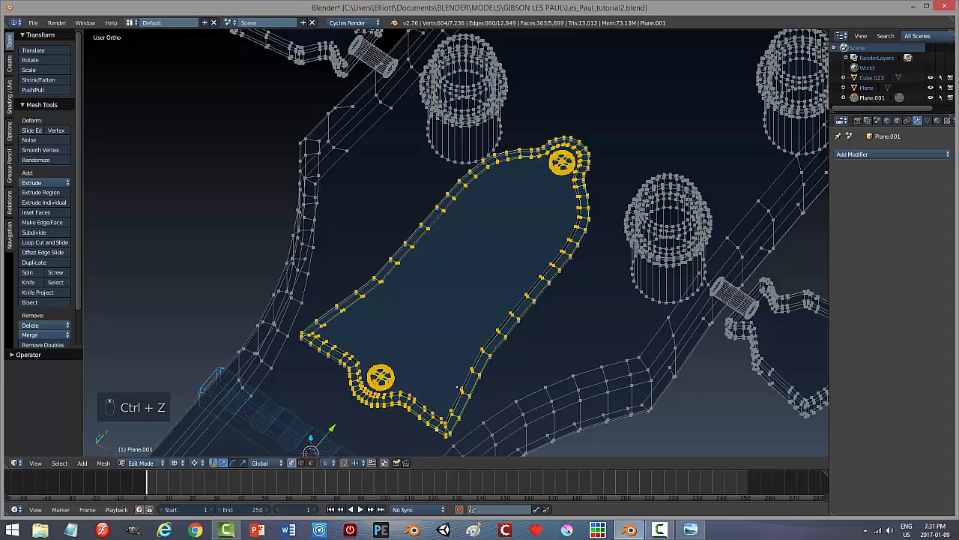
Switch the mesh to face selection mode and clear the truss rod cover selection.
key("a")
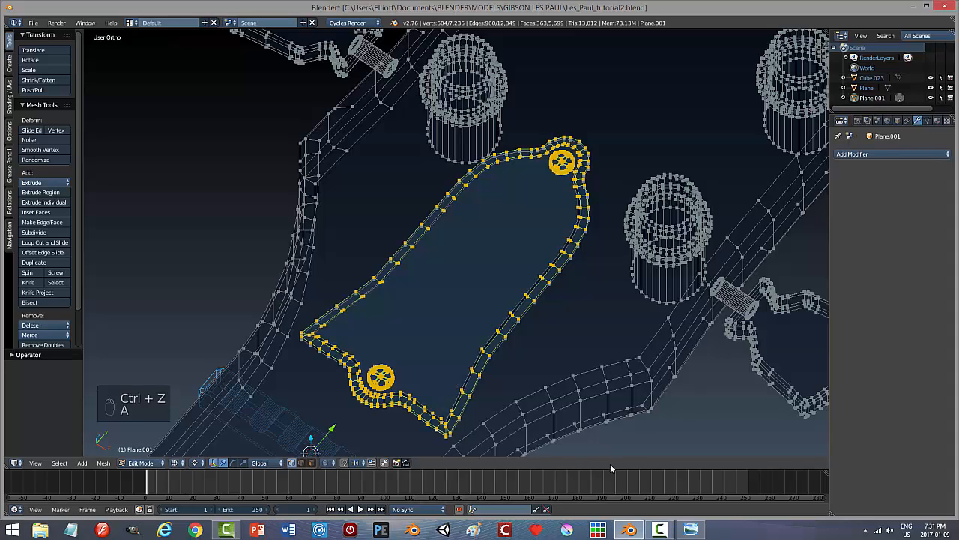
key("ctrl+Tab")
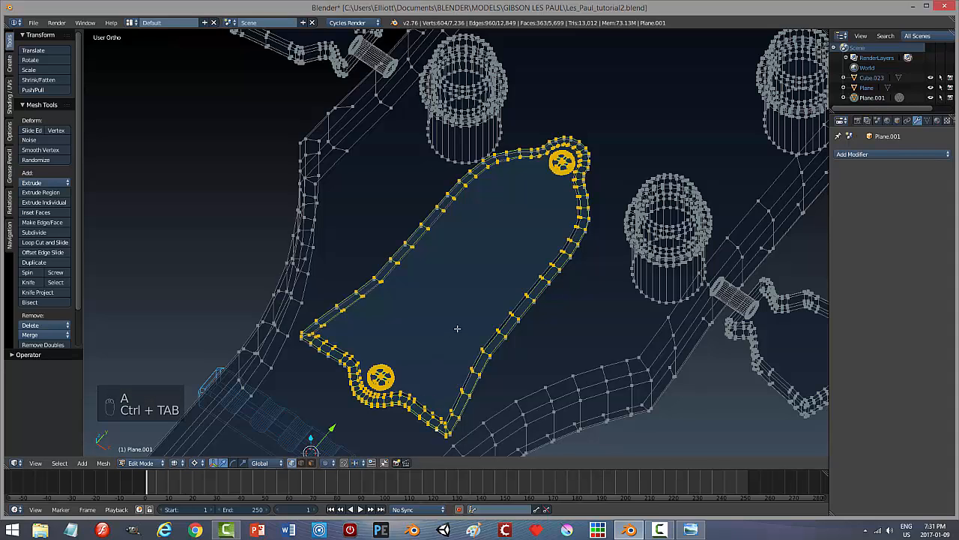
key("Escape")
key("ctrl+Tab")
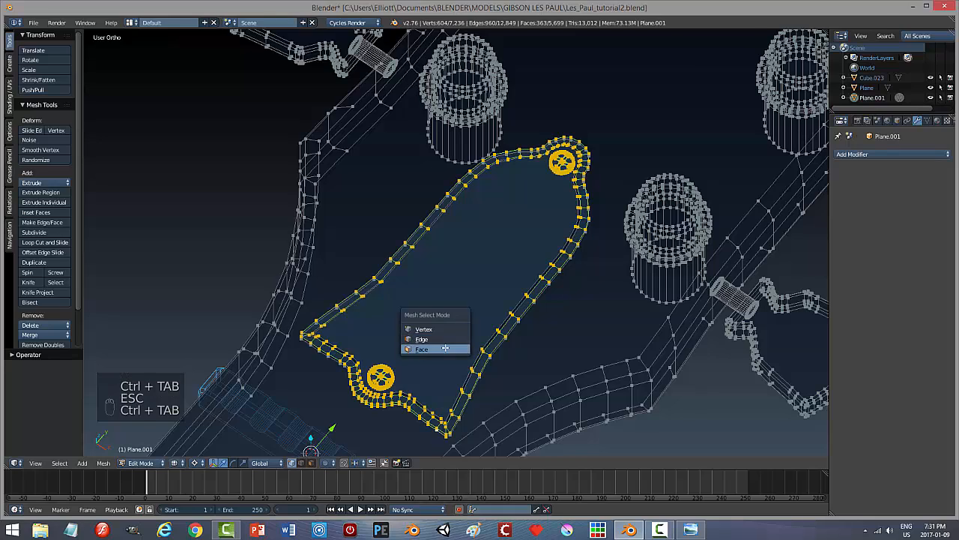
left_click(453, 347)
middle_click_drag(499, 374, 487, 337)
key("a")
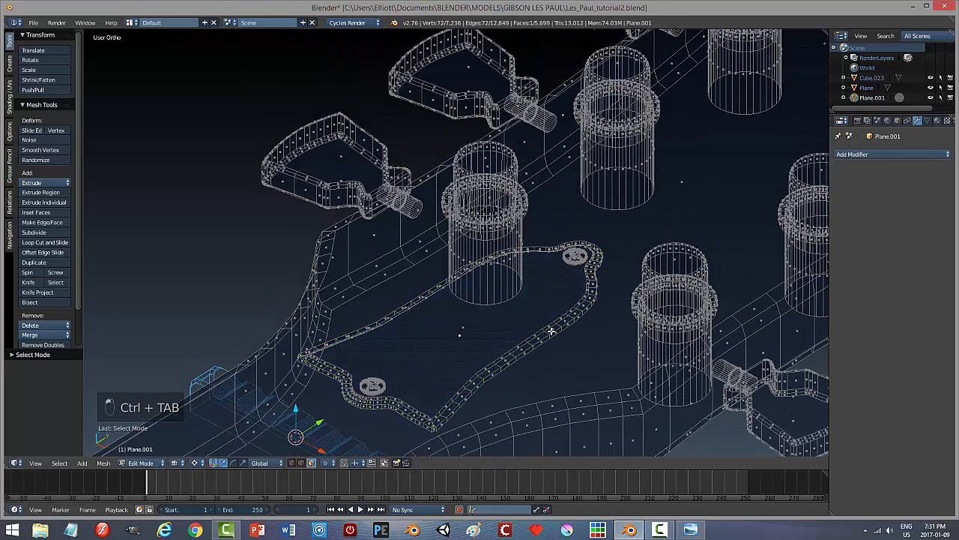
In solid shading, select the large face of the truss rod cover and grow the selection outward.
key("z")
left_click(547, 391)
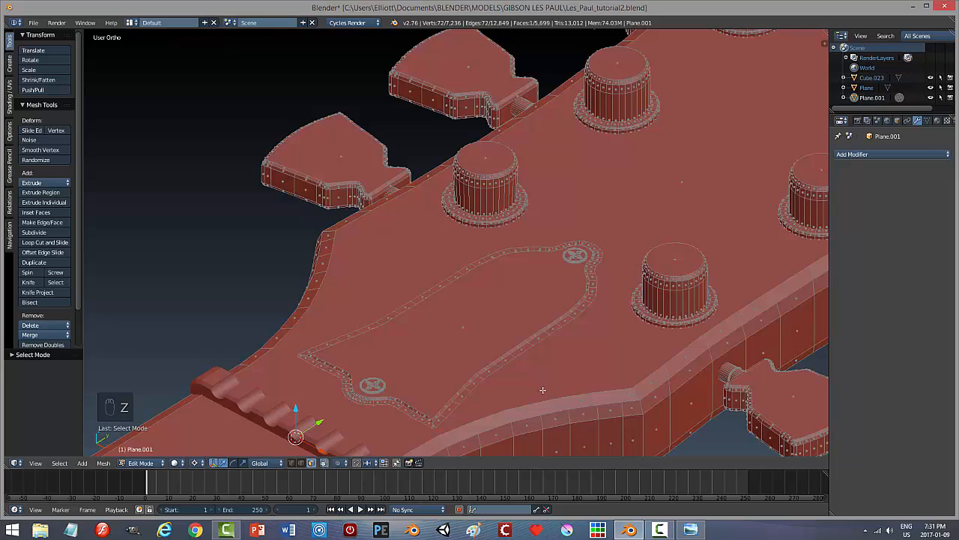
right_click(475, 339)
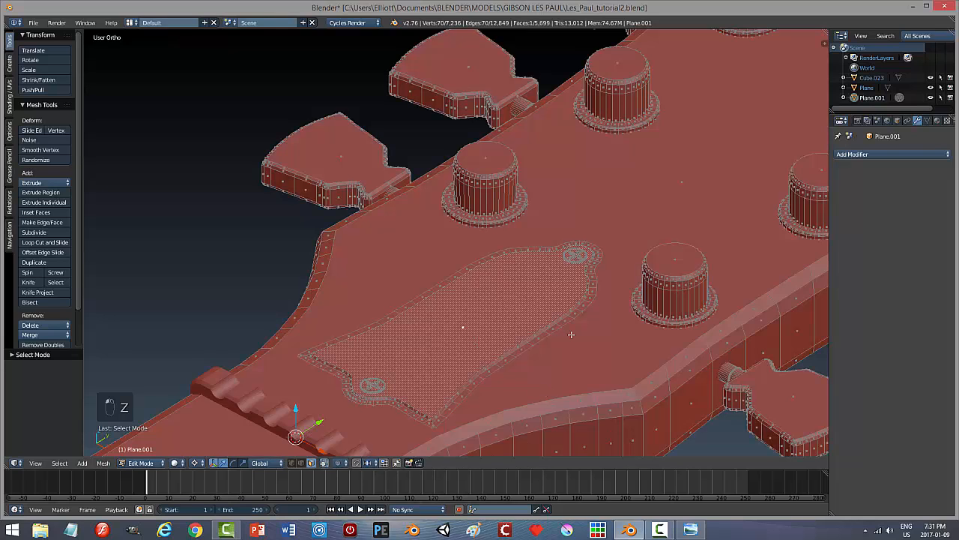
key("ctrl+KP_Add")
key("ctrl+KP_Add")
key("ctrl+KP_Add")
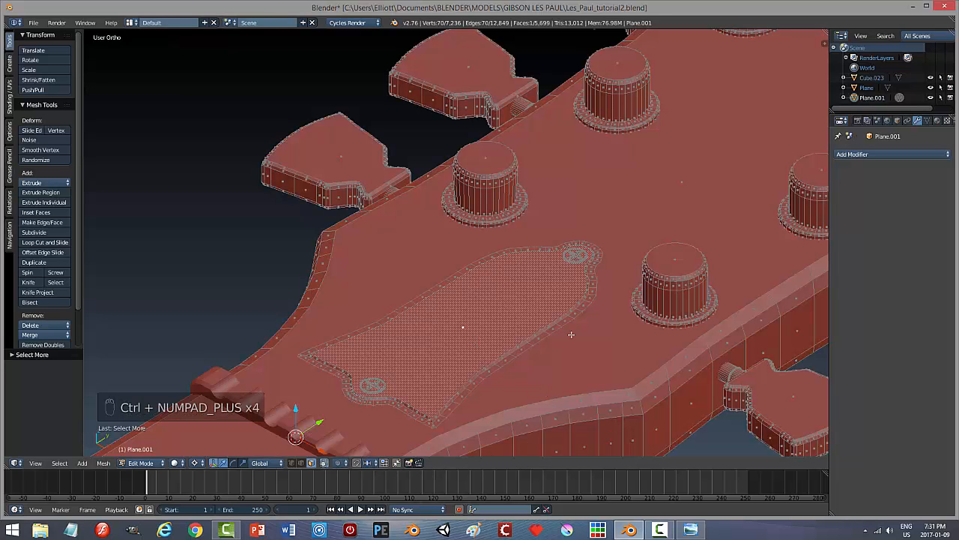
Select the face loops around the truss rod cover's border and extend the selection to linked geometry.
right_click(443, 423)
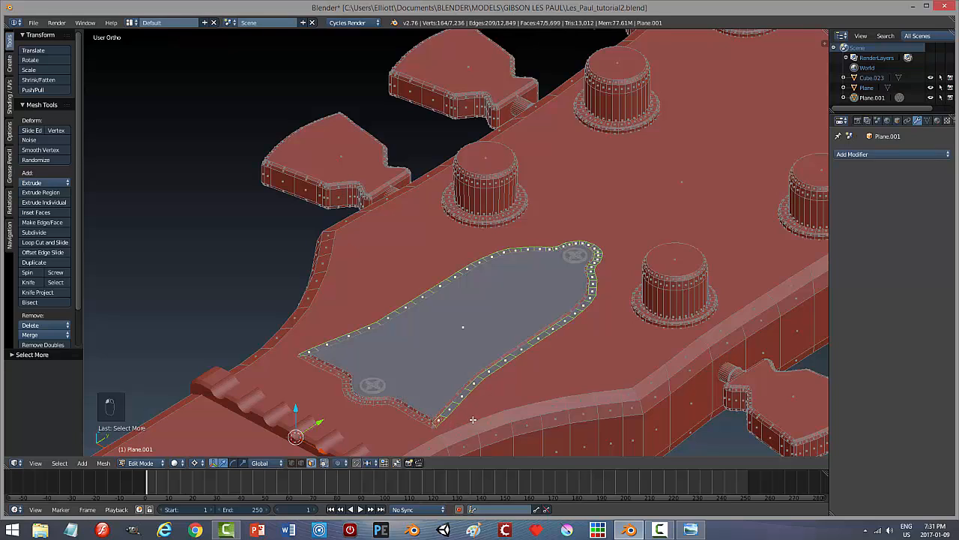
right_click(429, 421, "alt+shift")
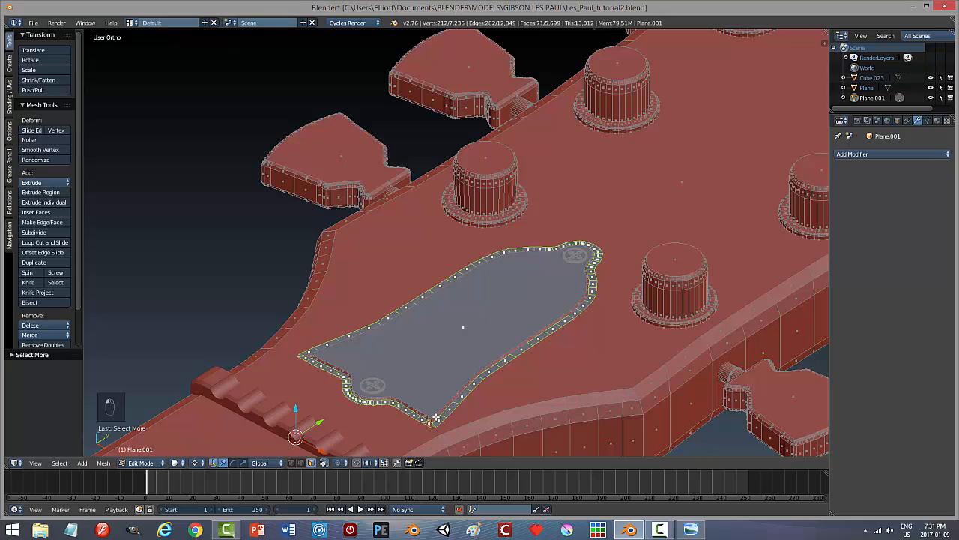
key("ctrl+l")
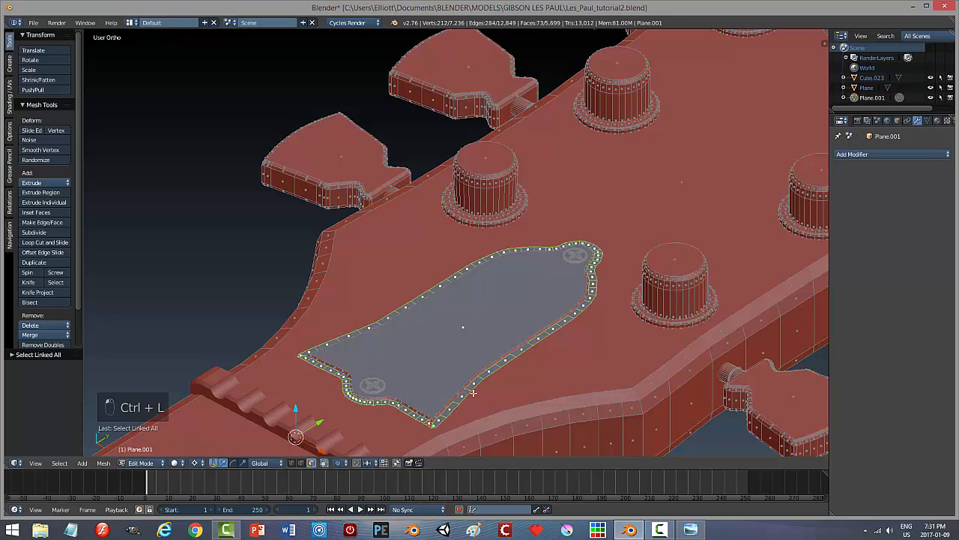
scroll(513, 410, "up", 4)
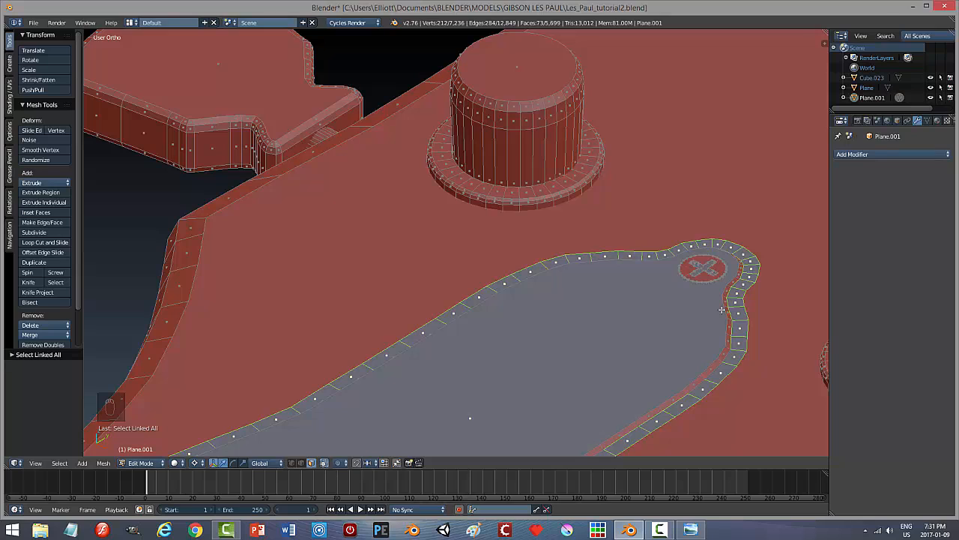
key("ctrl+l")
Switch to vertex selection mode and try moving the selected cover about 0.6 units across the headstock, then undo the move.
key("ctrl+Tab")
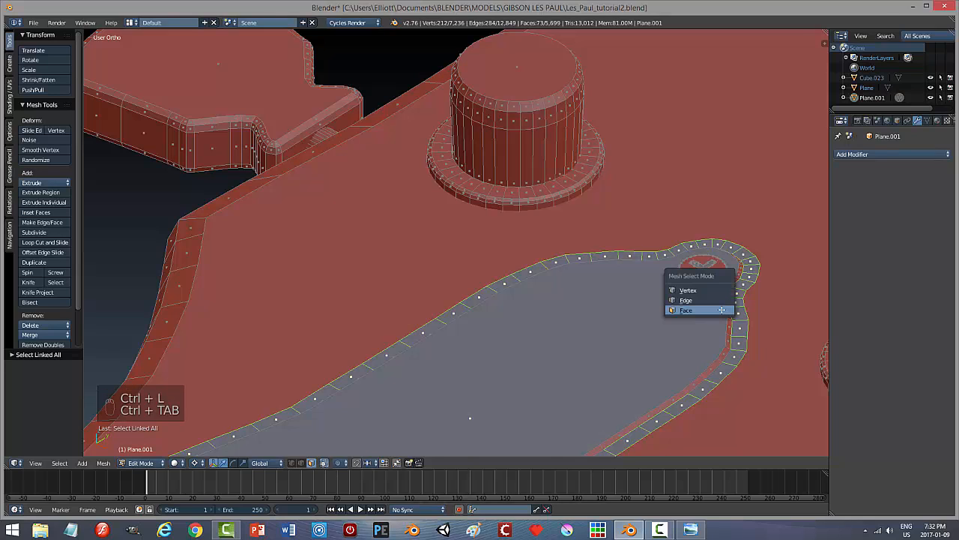
left_click(688, 290)
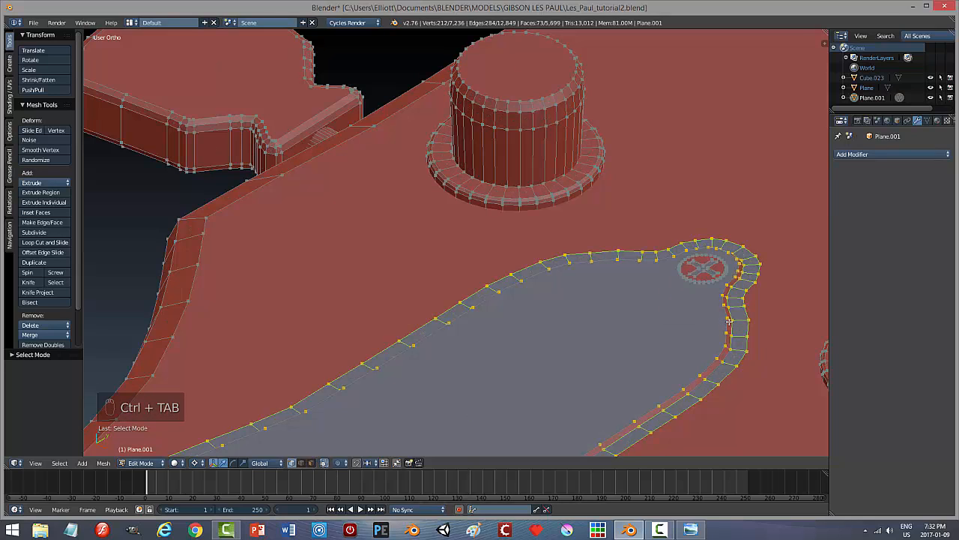
scroll(717, 351, "down", 4)
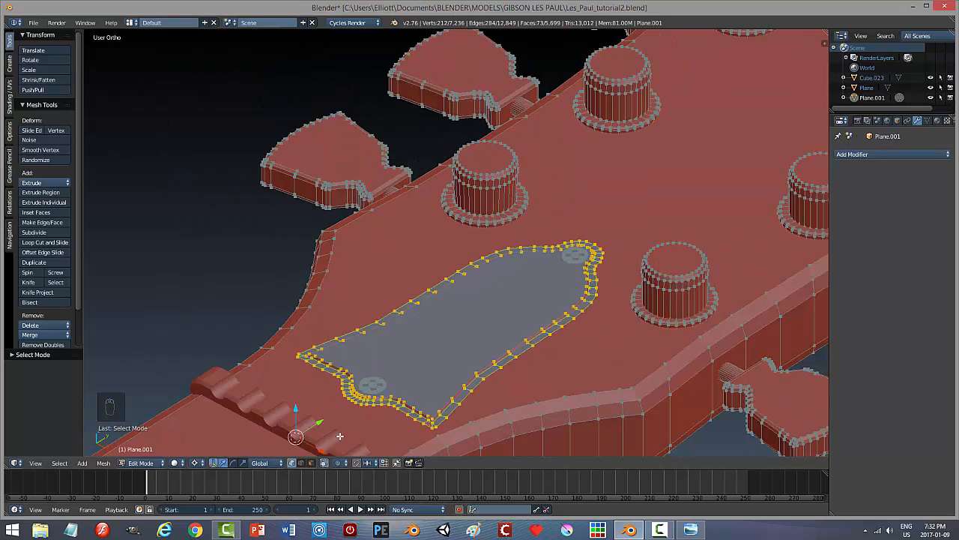
key("g")
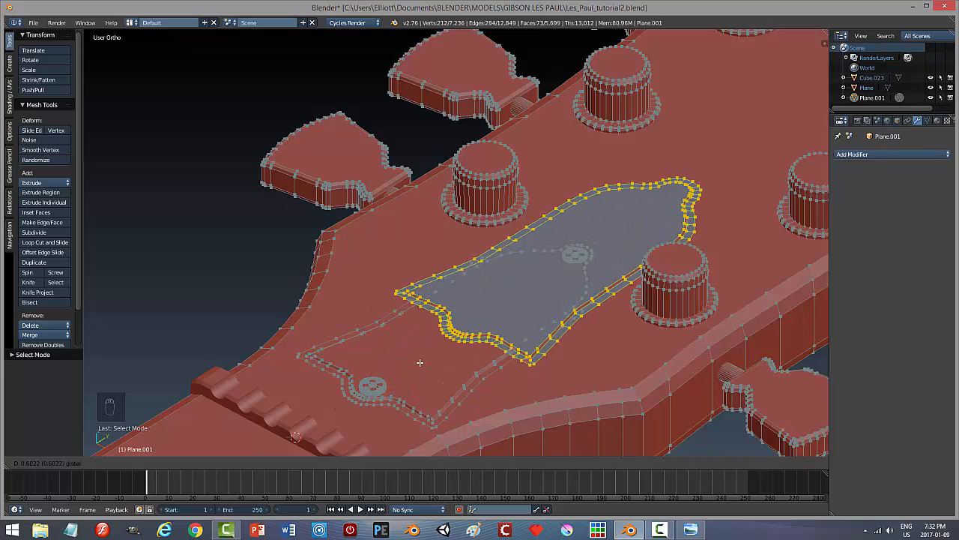
left_click(419, 362)
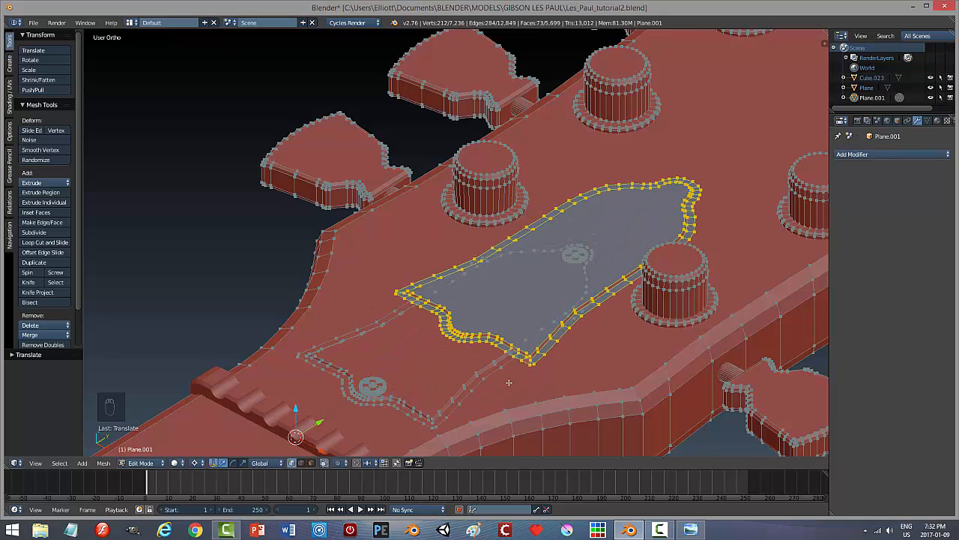
key("ctrl+z")
middle_click_drag(509, 382, 482, 396)
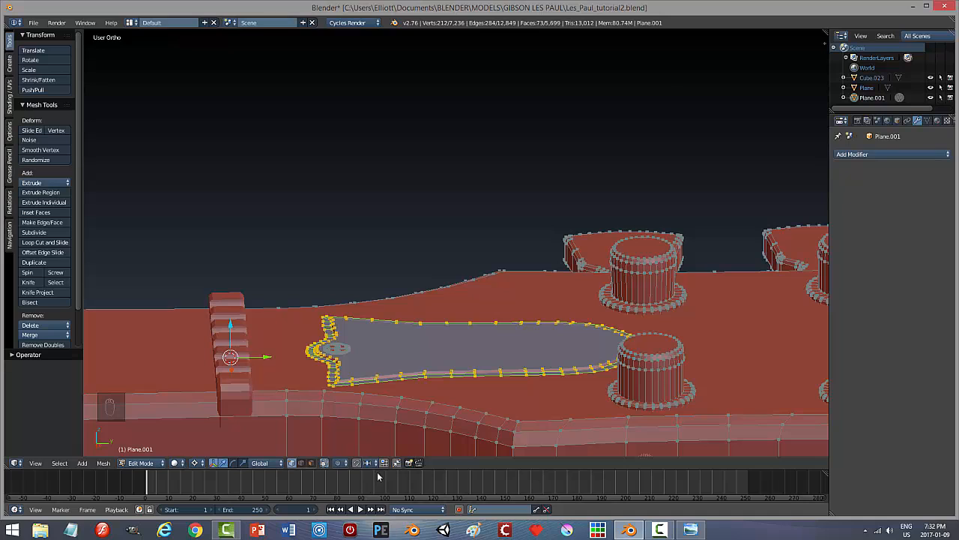
Clear the selection, check the headstock in Object Mode, and return to Edit Mode with edge selection active.
key("a")
key("Tab")
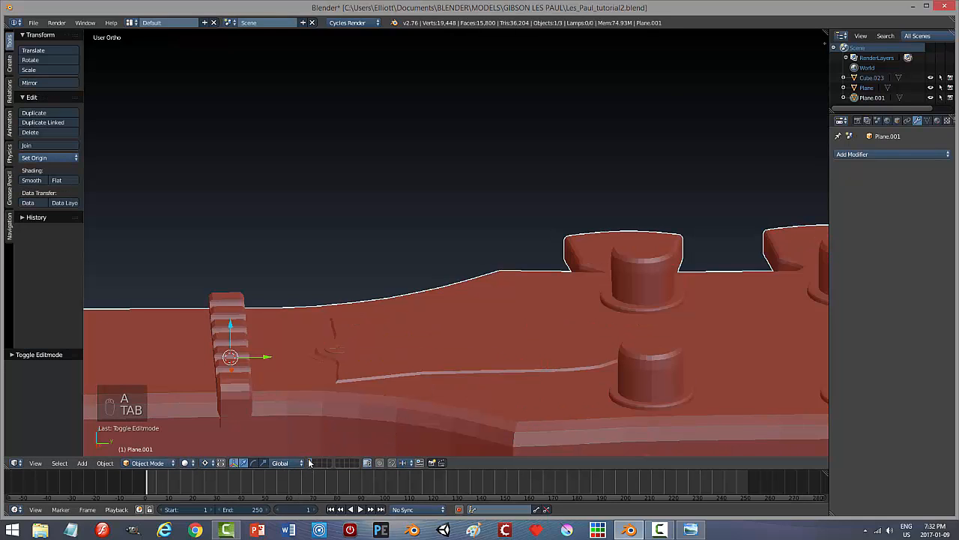
middle_click_drag(389, 352, 417, 395)
key("Tab")
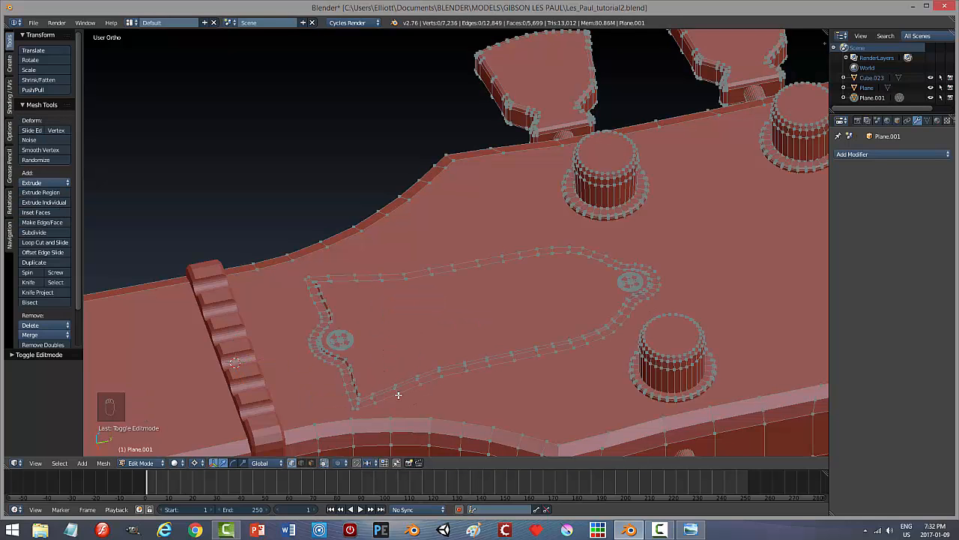
key("ctrl+Tab")
left_click(404, 399)
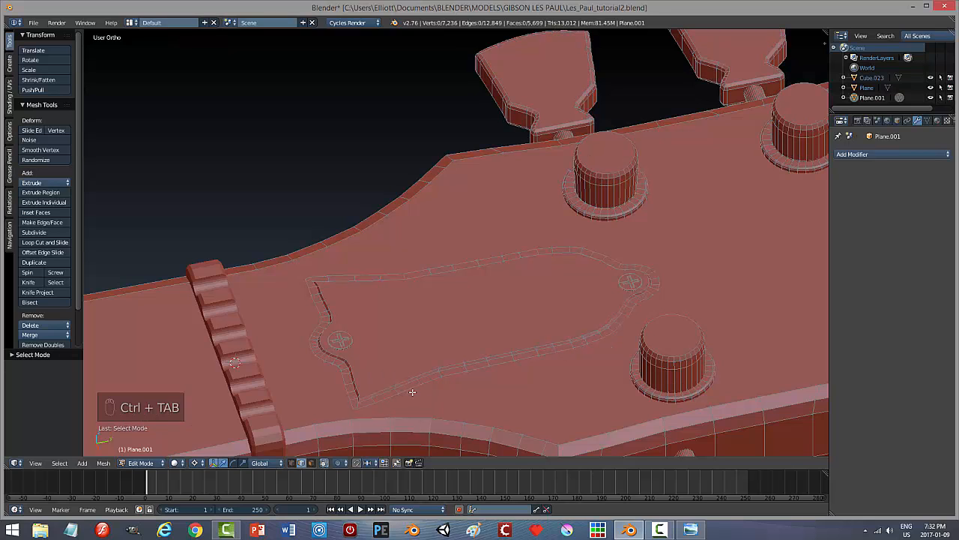
Select the truss rod cover's outer and inner edge loops plus its screws, and extend the selection to linked geometry.
left_click(429, 380, "alt")
right_click(428, 375, "alt+shift")
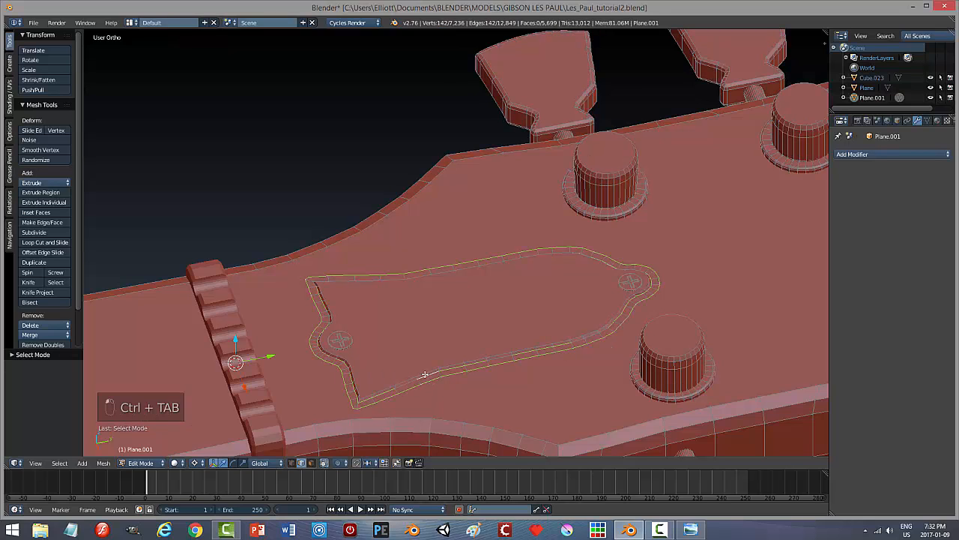
right_click(425, 375, "alt+shift")
right_click(336, 342, "alt+shift")
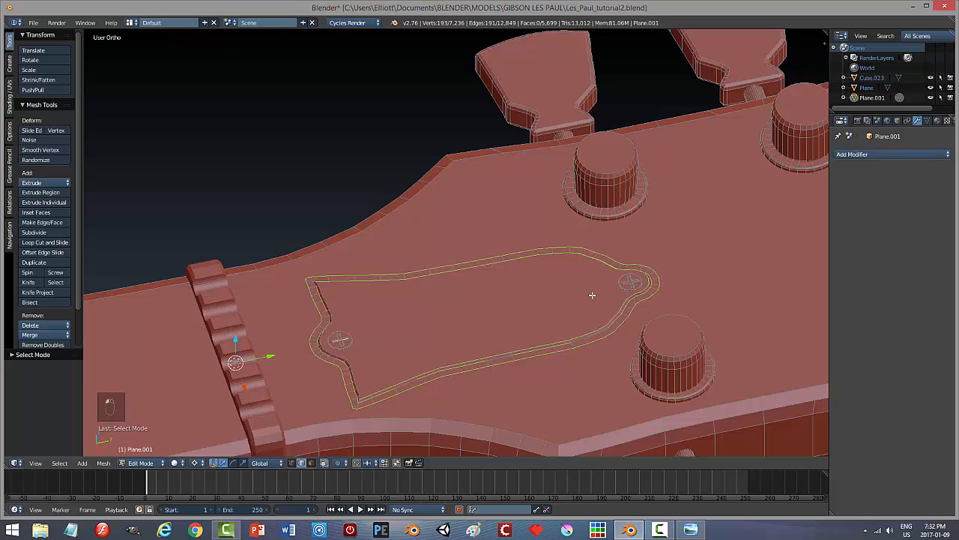
key("ctrl+l")
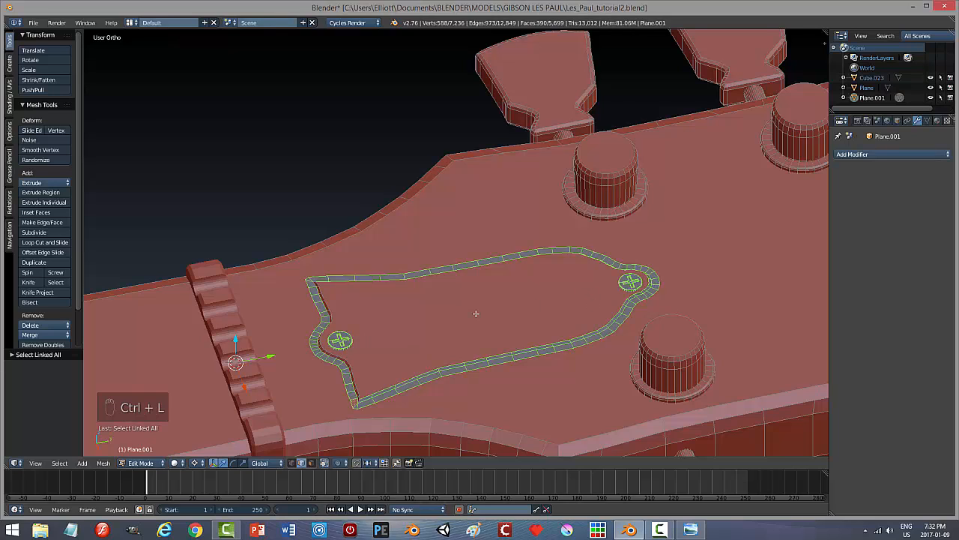
Switch to face selection mode and add the cover's large face and the linked inner lip faces to the selection.
key("ctrl+Tab")
left_click(453, 323)
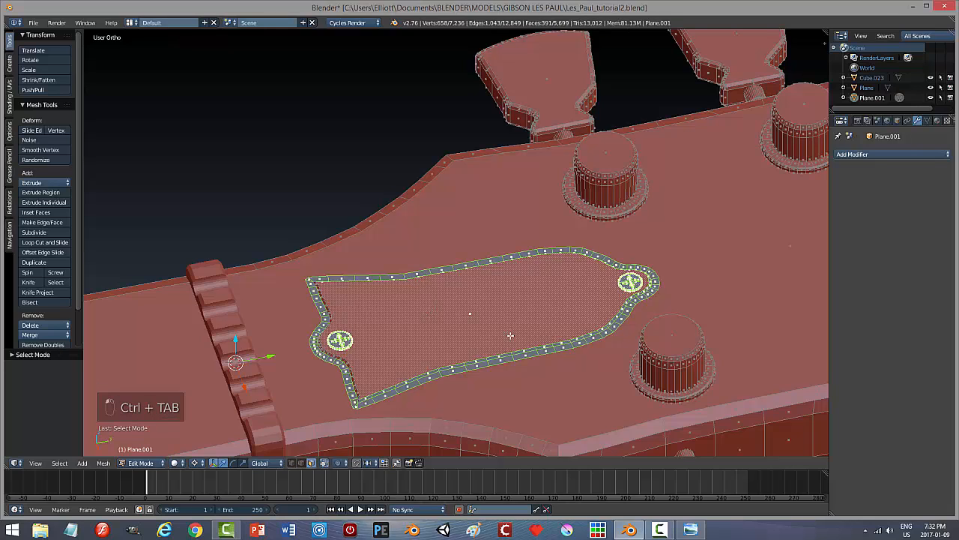
key("ctrl+KP_Add")
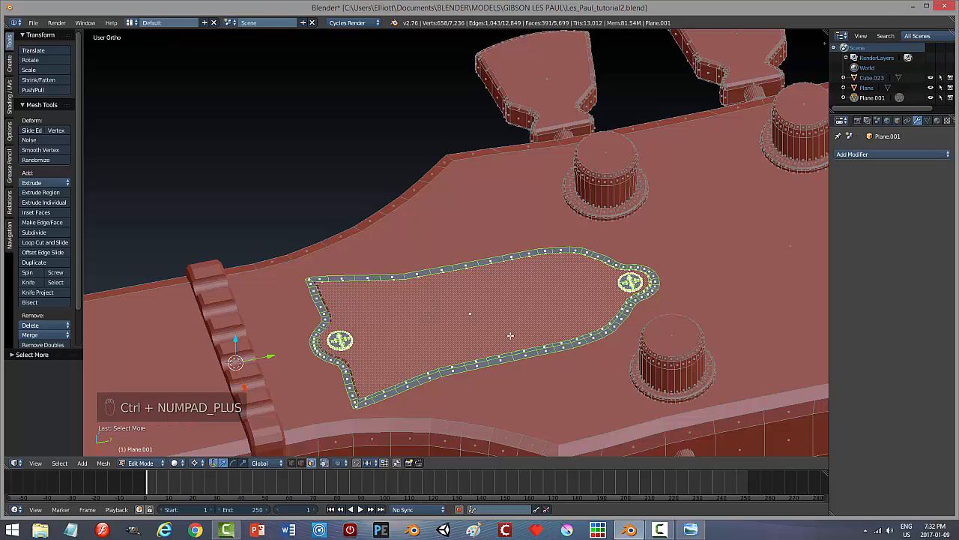
key("ctrl+l")
key("ctrl+l")
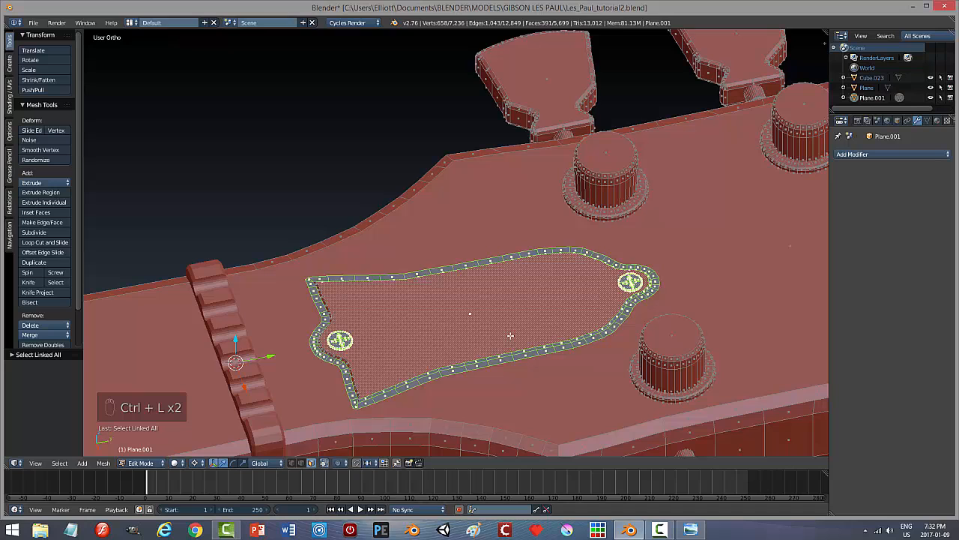
scroll(371, 371, "up", 3)
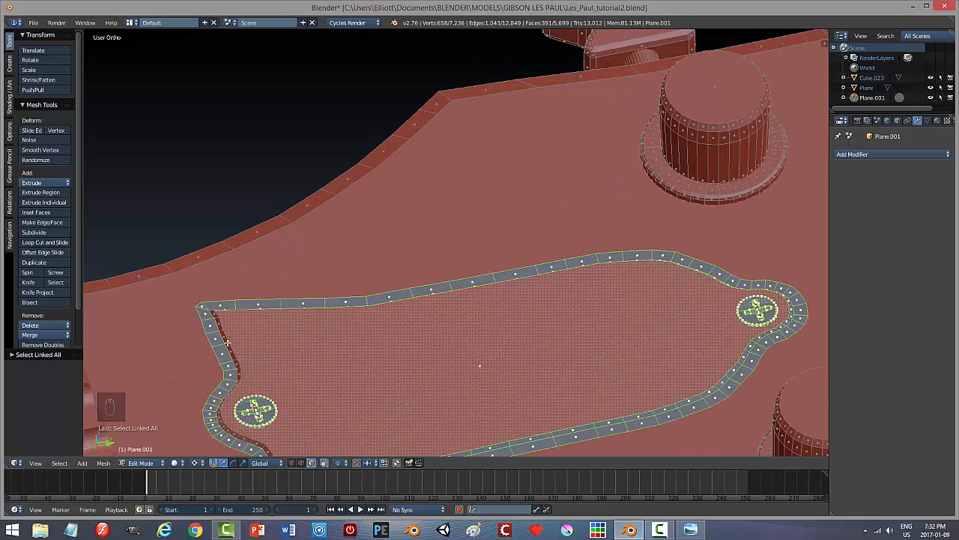
key("l")
key("ctrl+l")
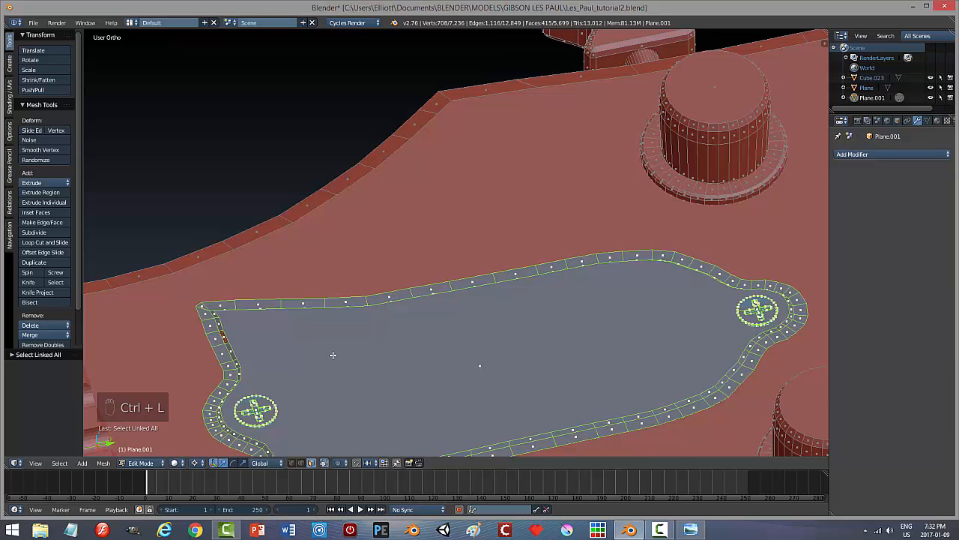
Try raising the selected truss rod cover vertically off the headstock, then undo the move.
scroll(386, 375, "down", 4)
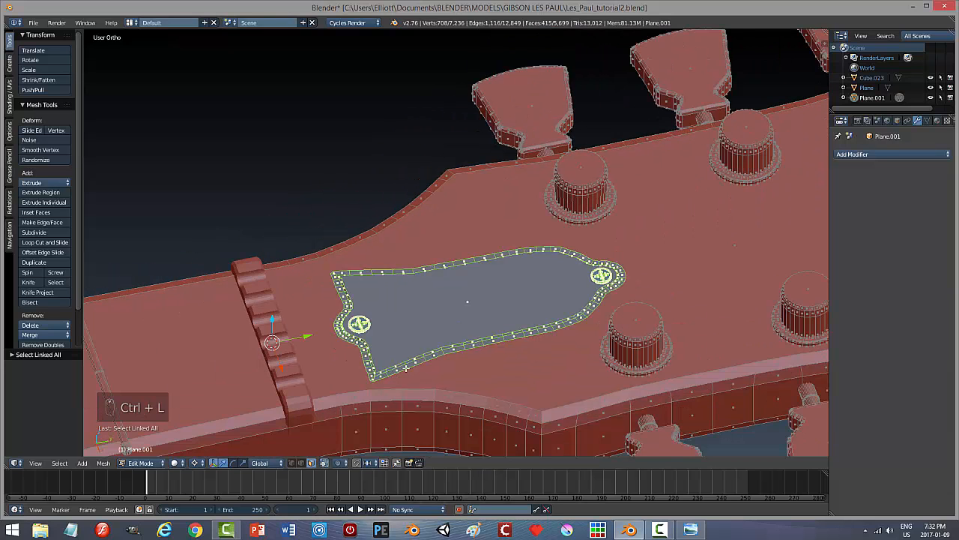
middle_click_drag(406, 368, 140, 253)
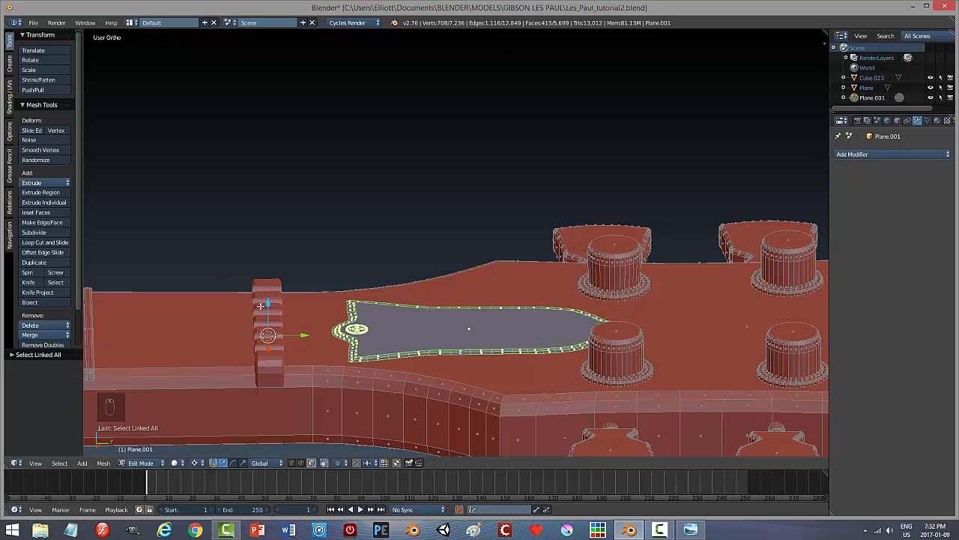
left_click_drag(261, 305, 272, 254)
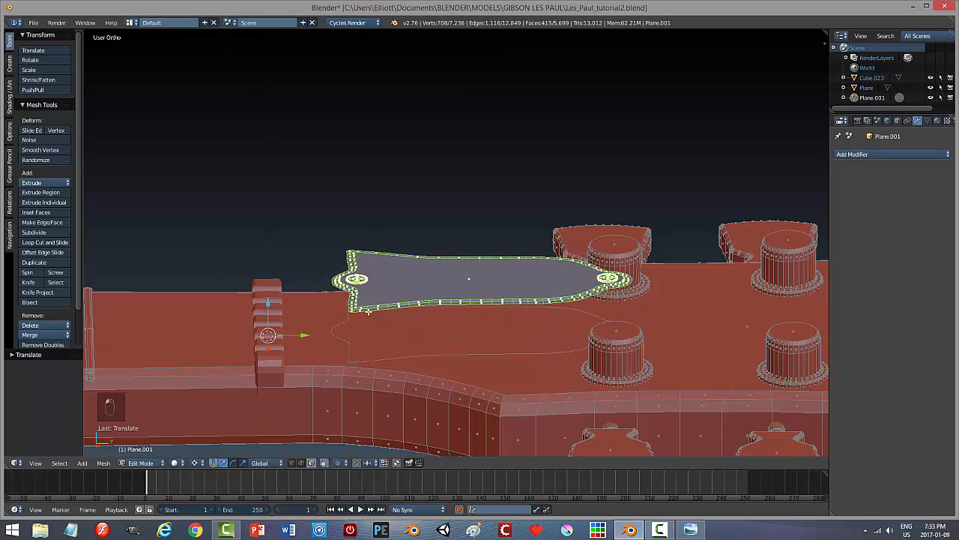
key("ctrl+z")
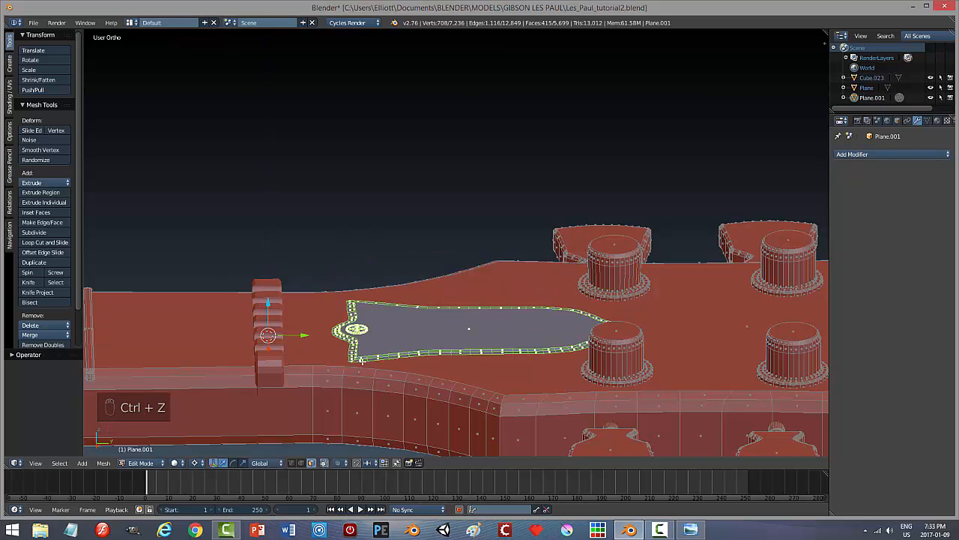
Test lifting the cover and its screws about 0.2 units along the Z axis, then undo the lift.
scroll(401, 371, "up", 2)
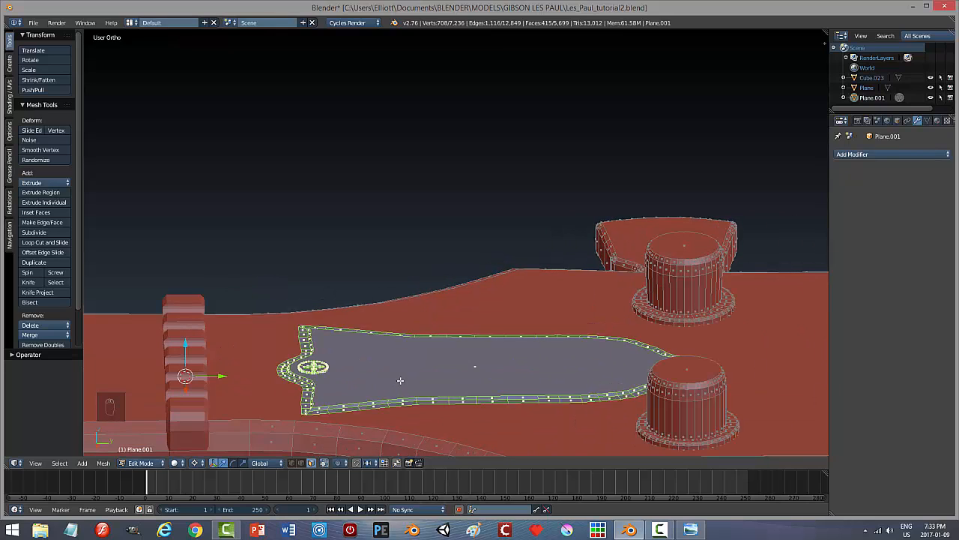
middle_click_drag(412, 374, 483, 425)
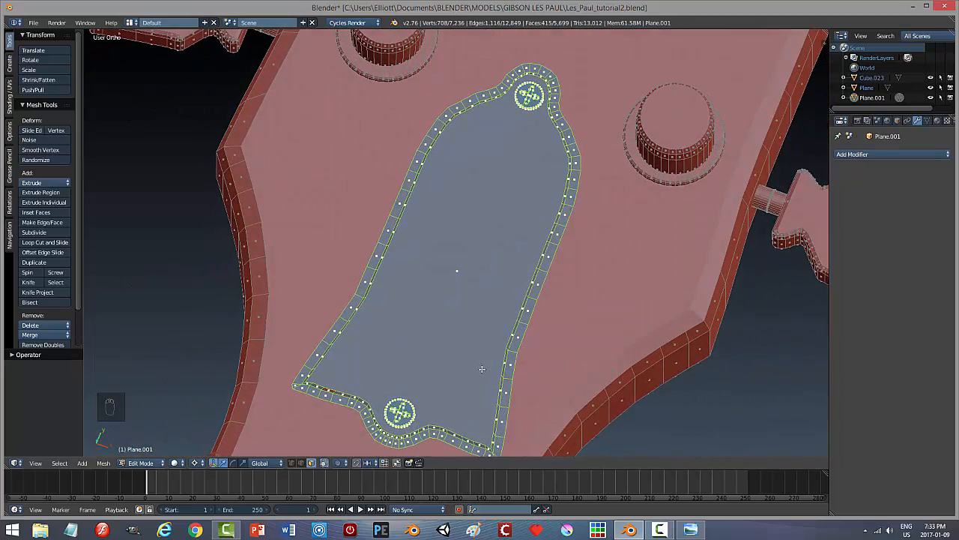
scroll(471, 385, "down", 5)
middle_click_drag(478, 405, 432, 339)
key("g")
key("z")
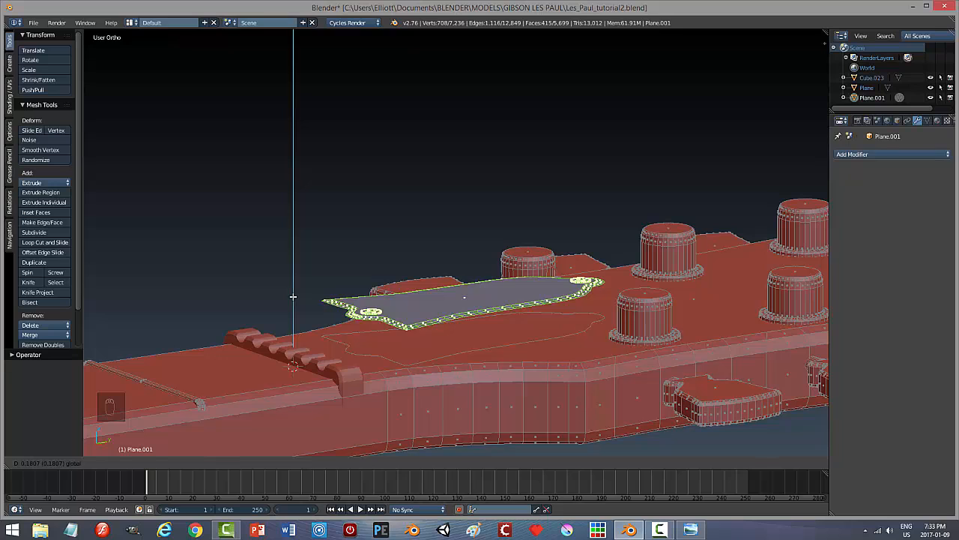
left_click(288, 289)
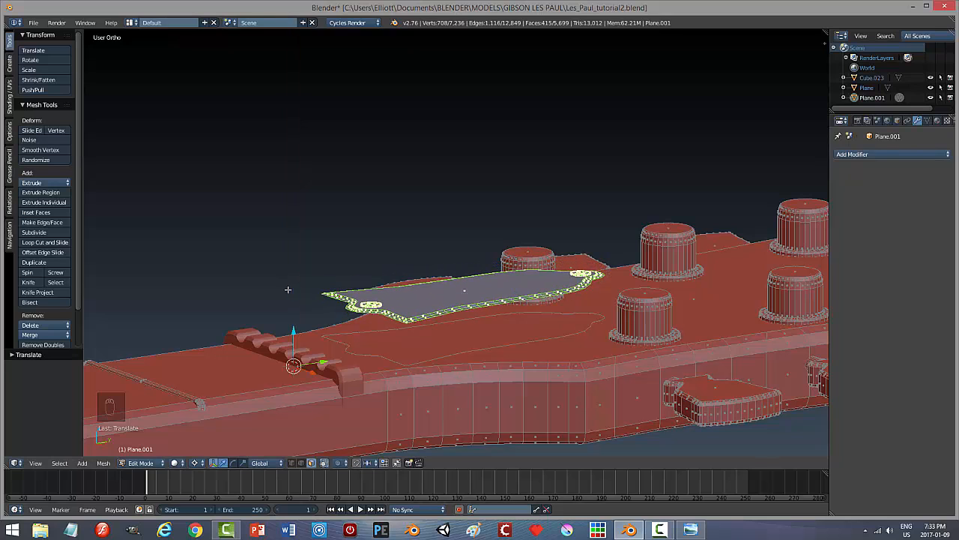
key("ctrl+z")
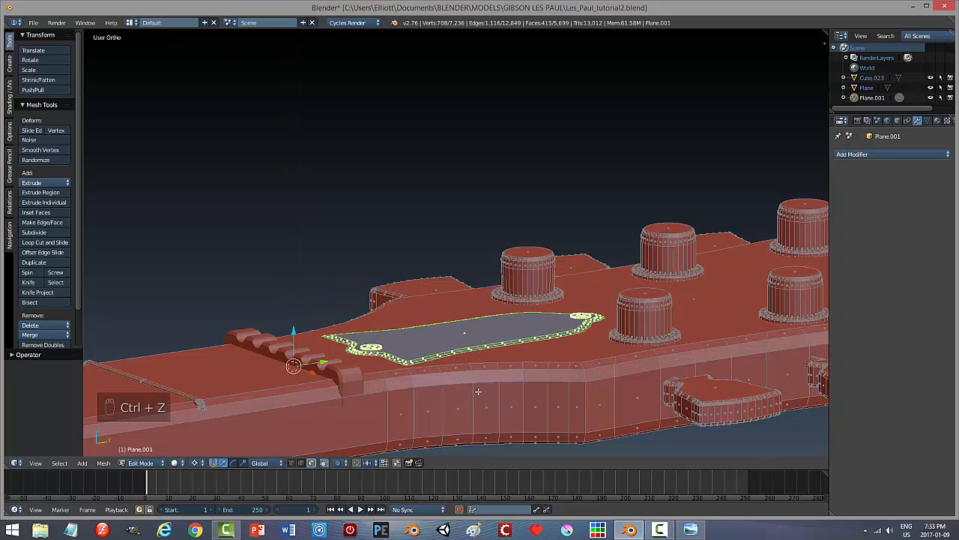
Switch to edge selection mode, raise the truss rod cover along the Z axis above the headstock, and clear the selection.
scroll(478, 392, "up", 2)
key("ctrl+Tab")
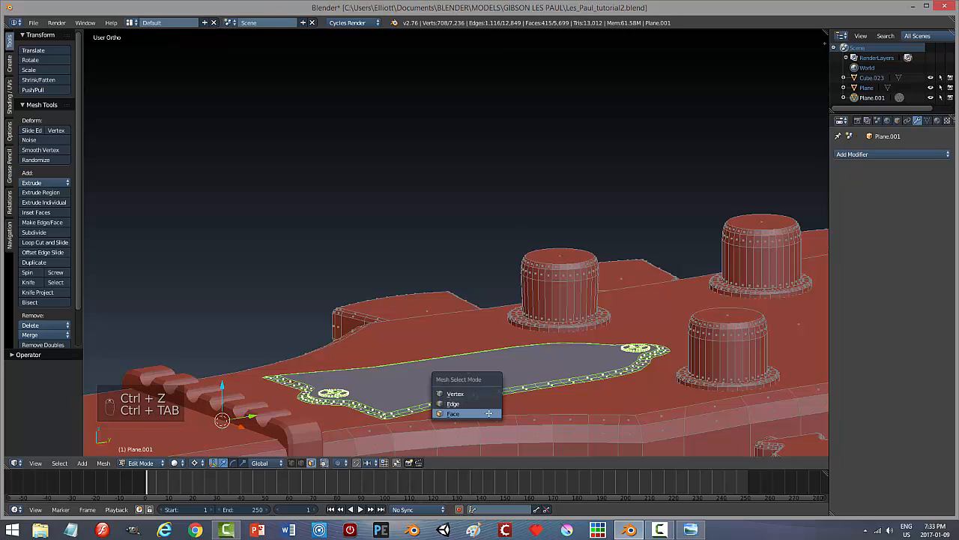
left_click(484, 403)
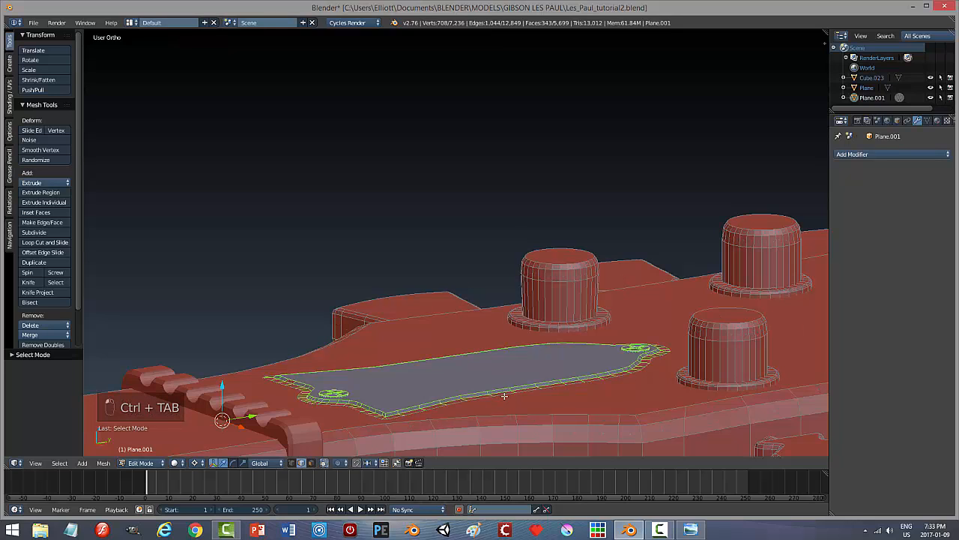
key("g")
key("z")
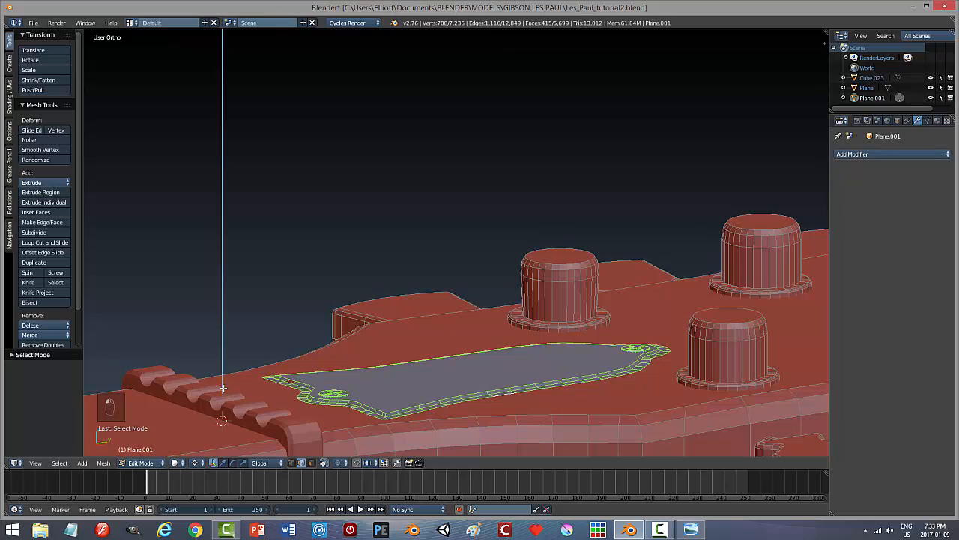
left_click(220, 338)
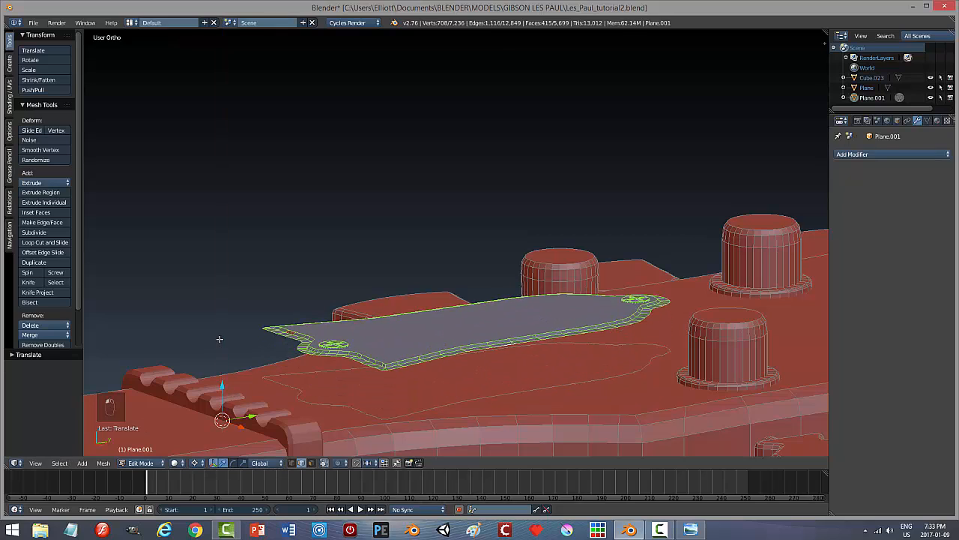
right_click(320, 403)
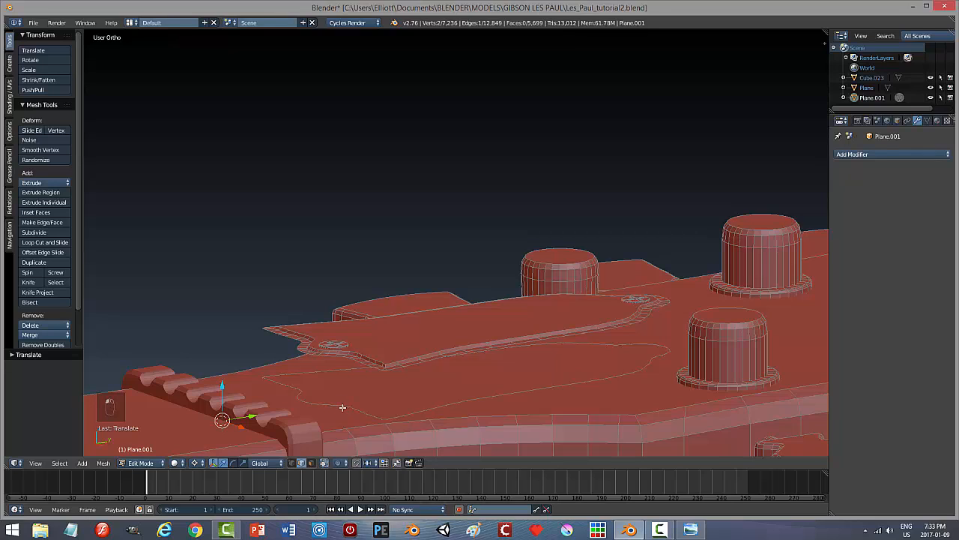
Select the outline the raised truss rod cover left on the headstock surface and delete its edges.
right_click(341, 404, "ctrl")
right_click(393, 414, "ctrl")
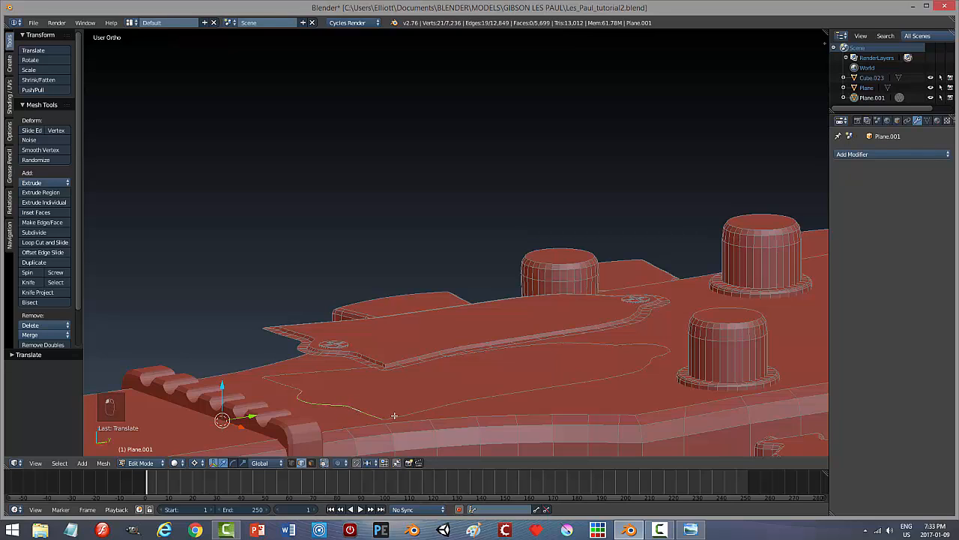
right_click(396, 417, "ctrl")
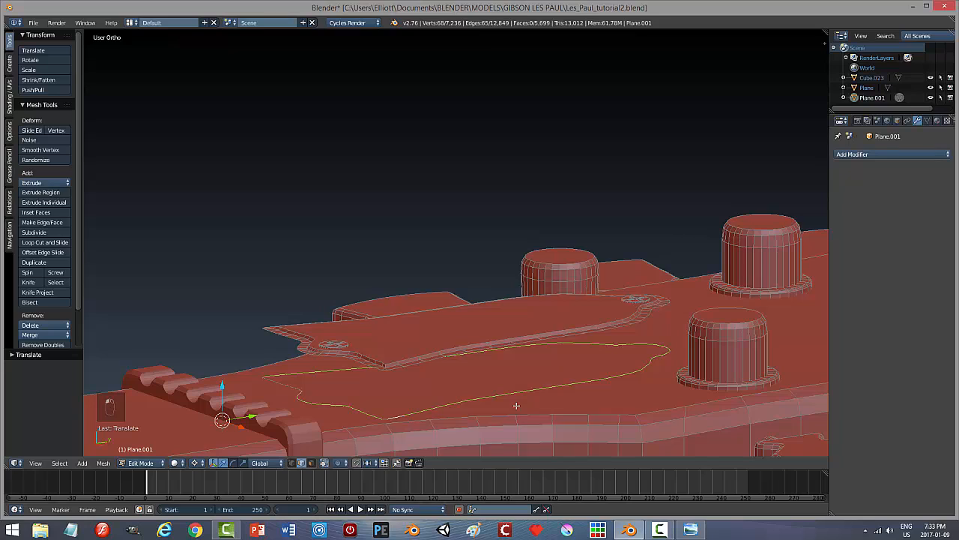
right_click(291, 385, "ctrl")
key("x")
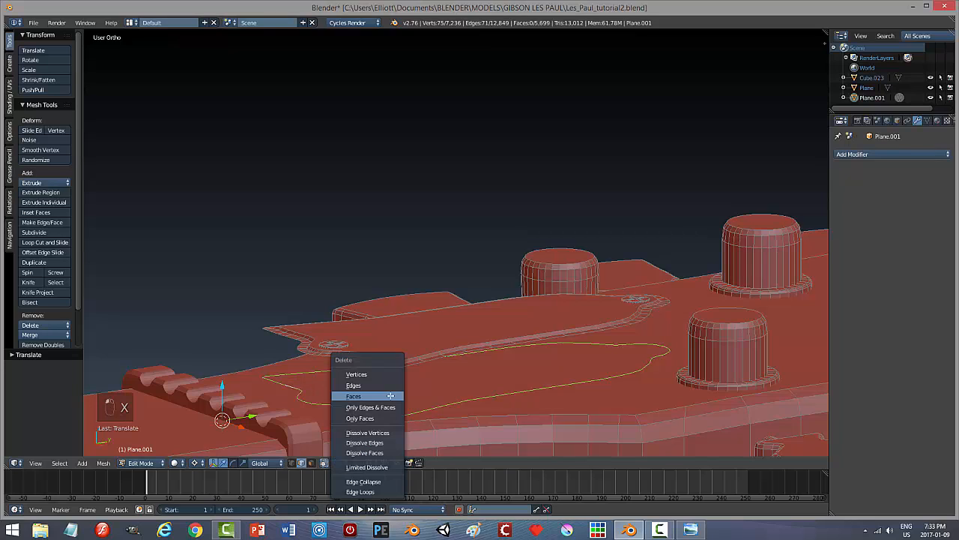
left_click(378, 385)
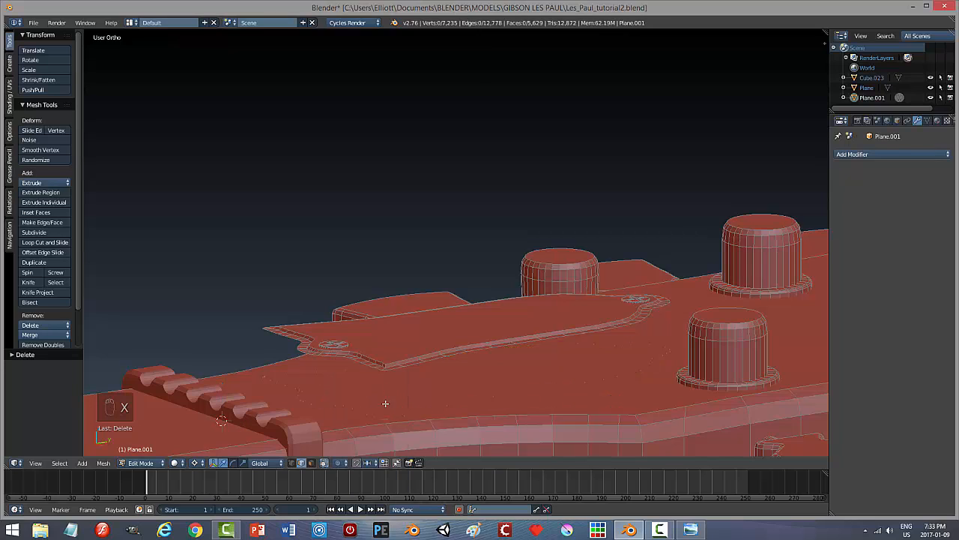
Select the remaining stray edge loops on the headstock below the raised cover and delete their vertices.
right_click(301, 398, "alt")
key("x")
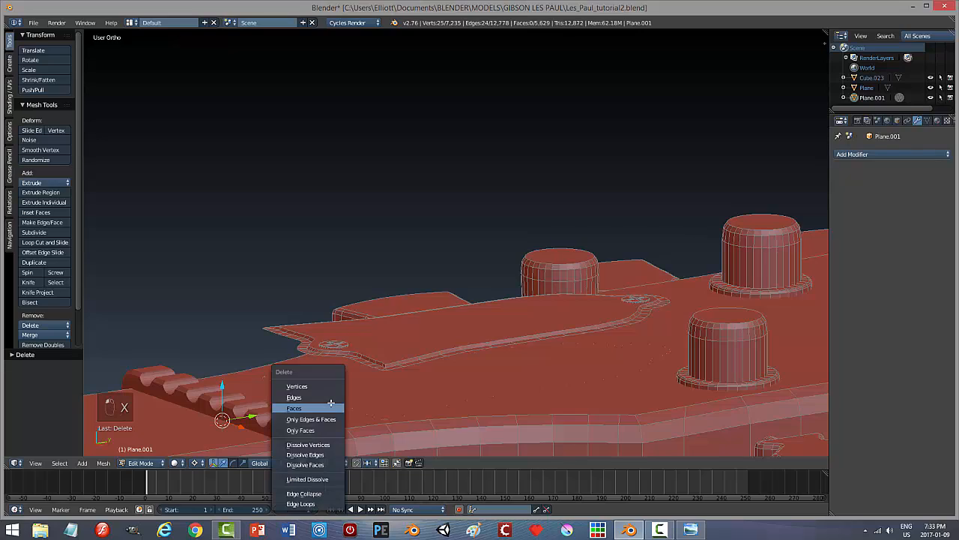
left_click(300, 386)
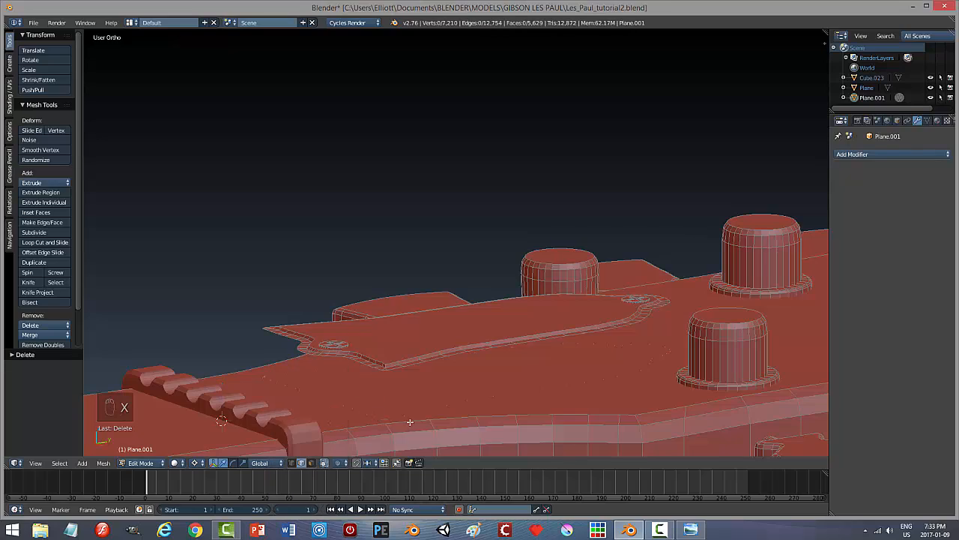
middle_click_drag(411, 423, 445, 447)
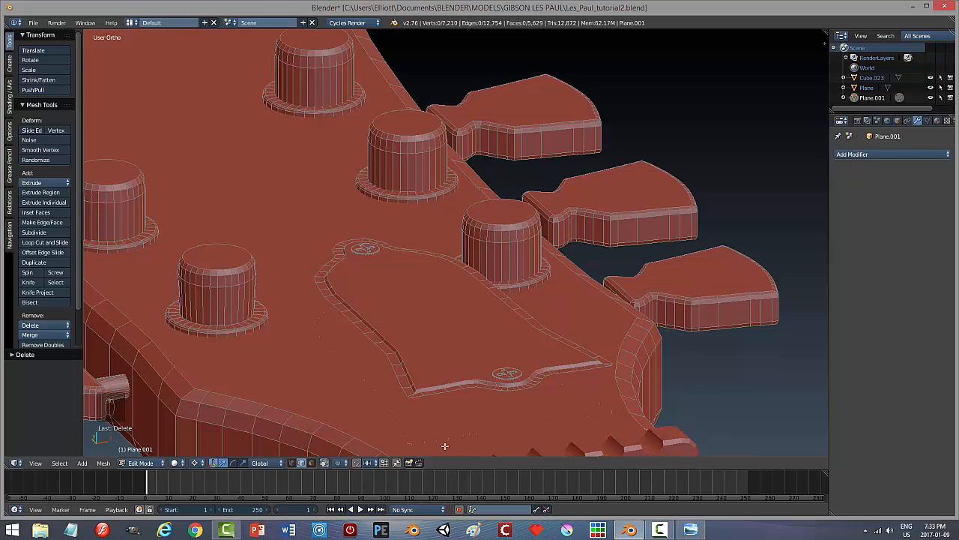
right_click(341, 360, "alt")
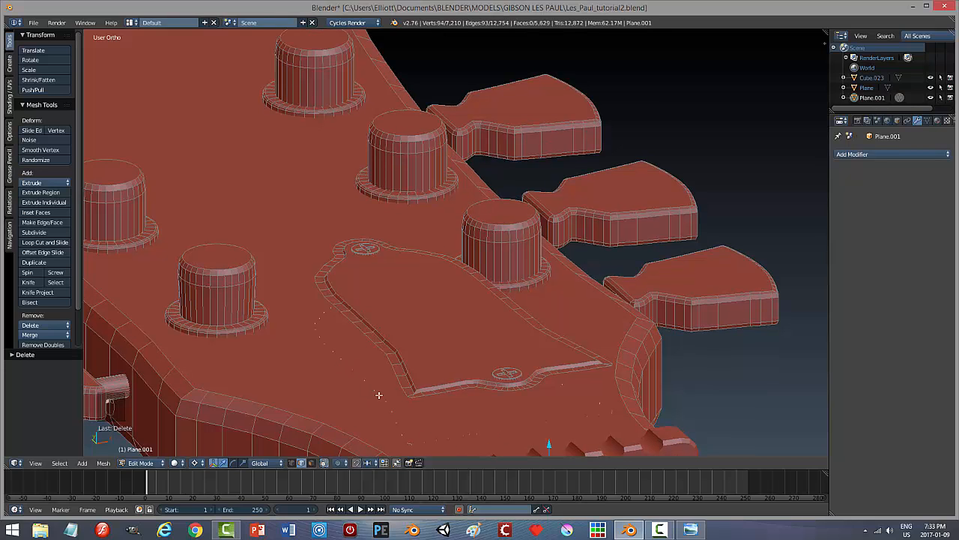
key("x")
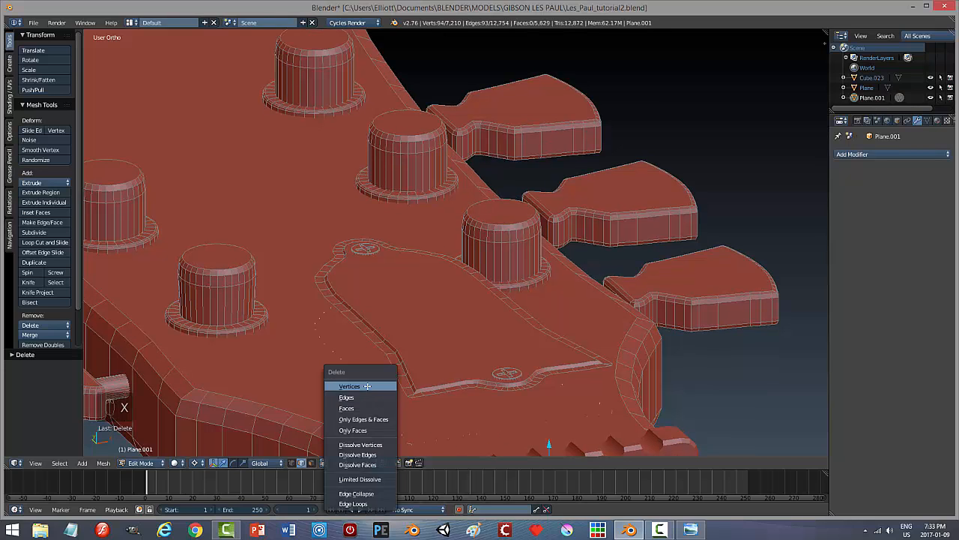
left_click(367, 389)
Delete the vertices of the stray edge and the small leftover loop on the headstock near the nut's near end.
middle_click_drag(387, 411, 487, 425)
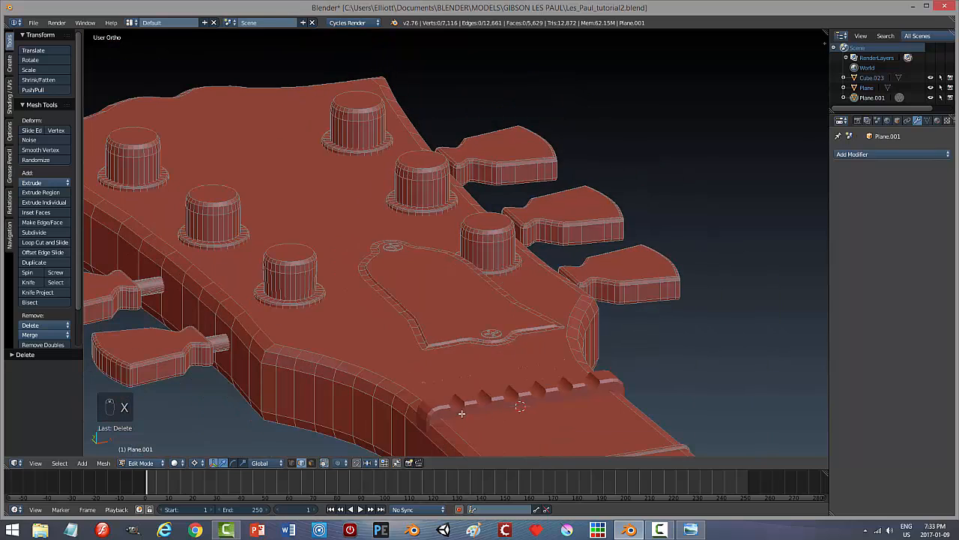
right_click(426, 384)
key("x")
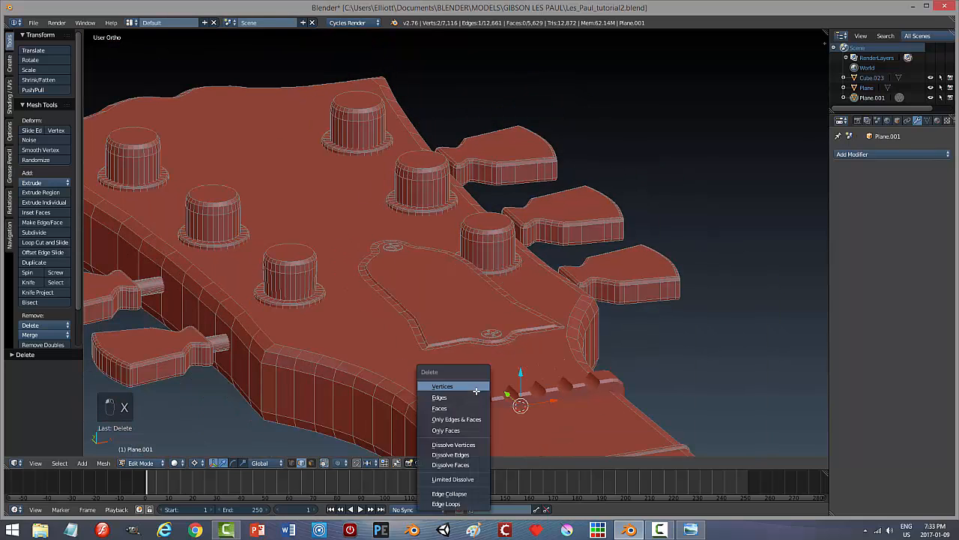
left_click(469, 385)
right_click(471, 380, "alt")
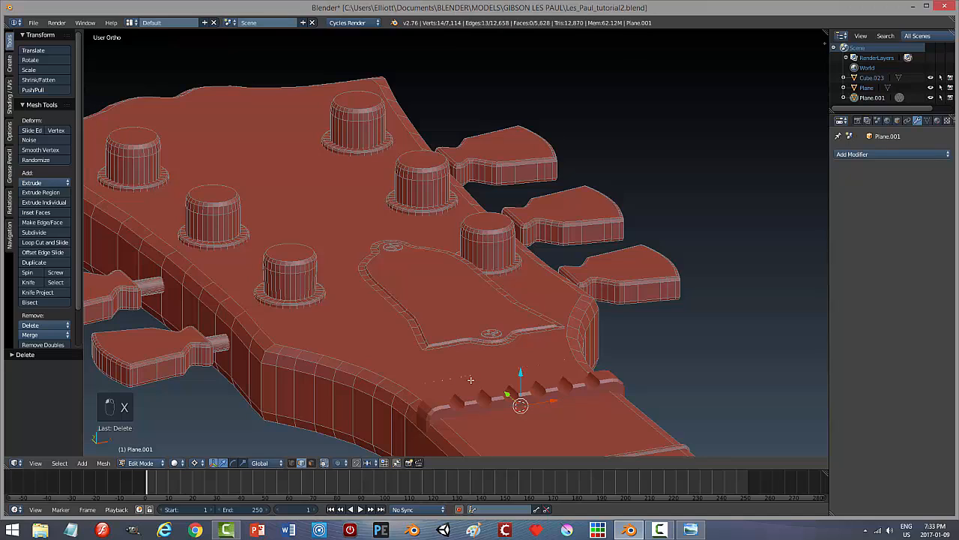
key("x")
left_click(495, 381)
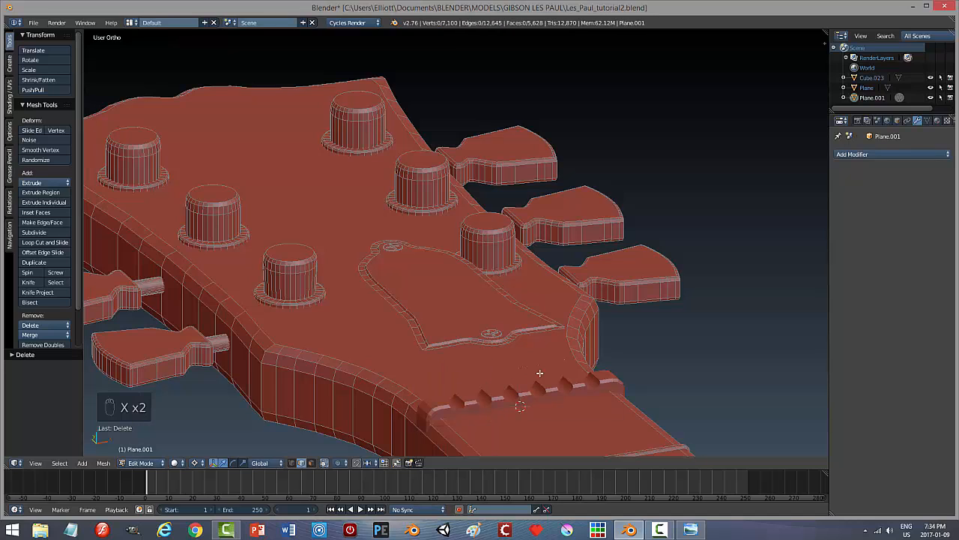
Delete the vertices of the leftover loop and the stray edge on the headstock near the nut's far end.
right_click(566, 361, "alt")
key("x")
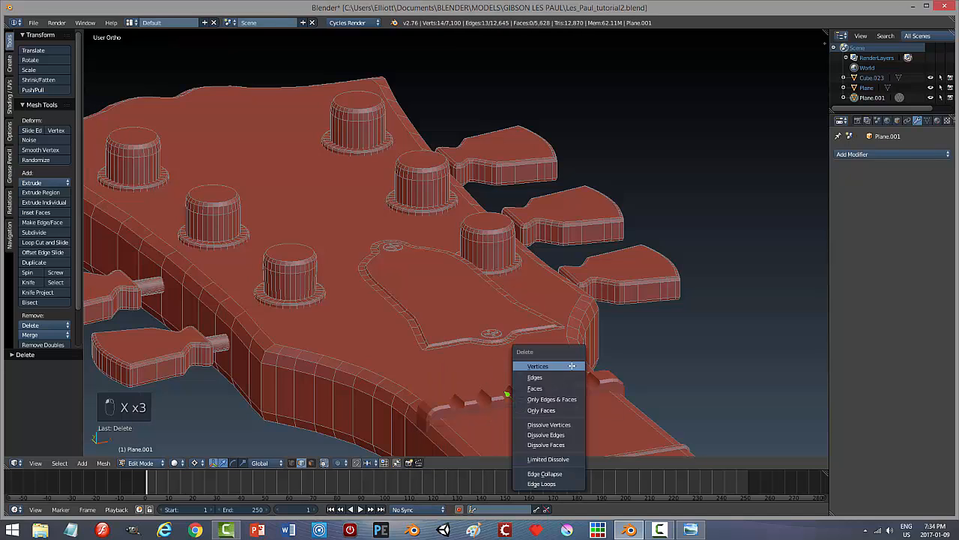
left_click(574, 374)
right_click(595, 367)
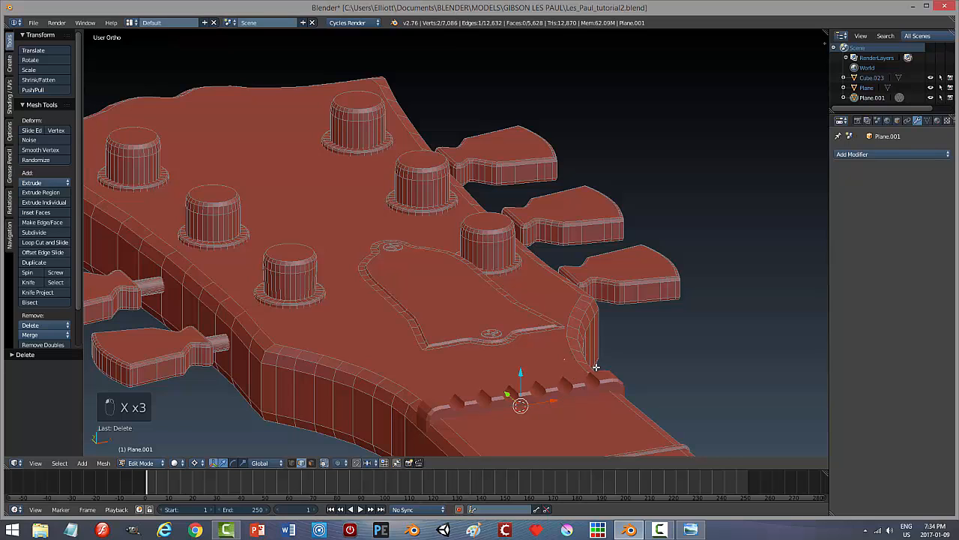
key("x")
left_click(592, 367)
Extrude the cover's lower outer edge loop about 0.02 units down along the Z axis and clear the selection.
middle_click_drag(589, 384, 410, 340)
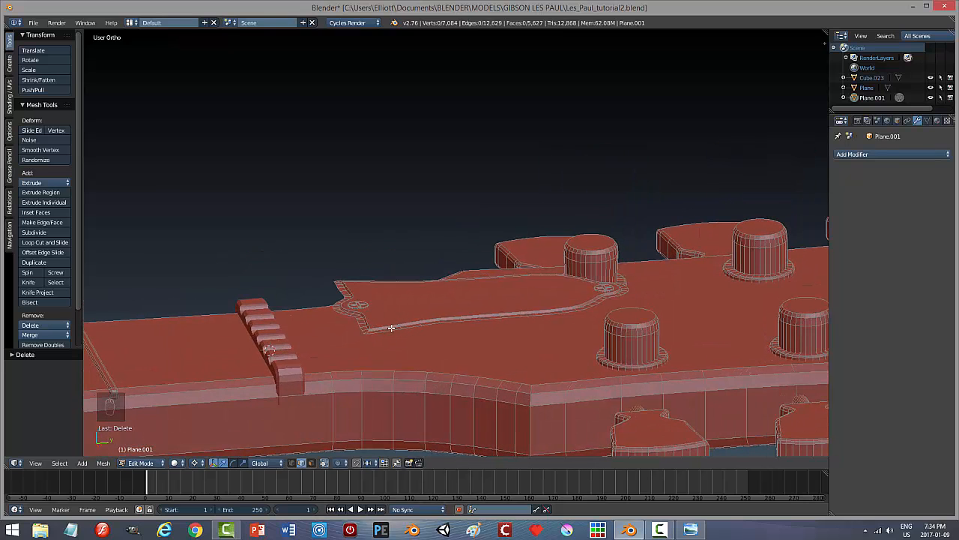
right_click(390, 330)
right_click(413, 326, "alt")
key("e")
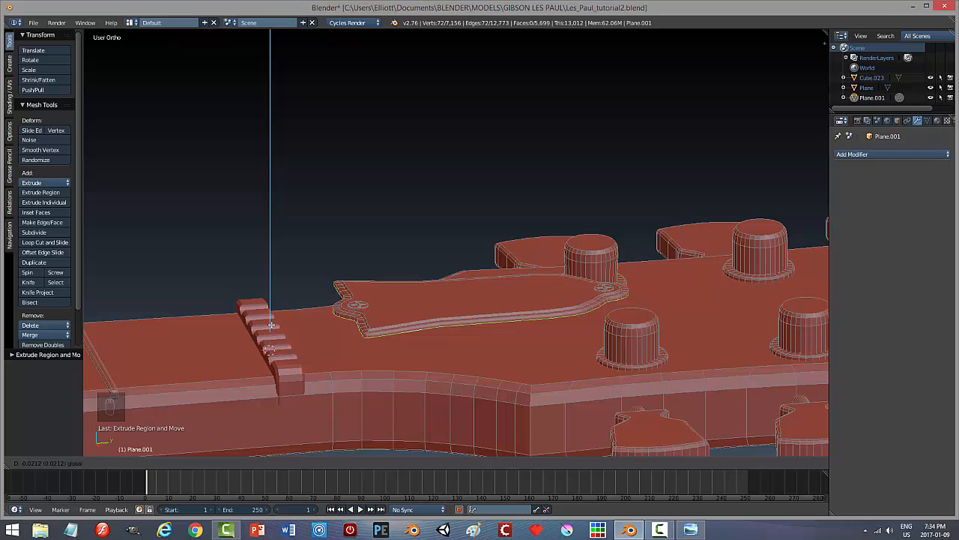
left_click(271, 324)
key("a")
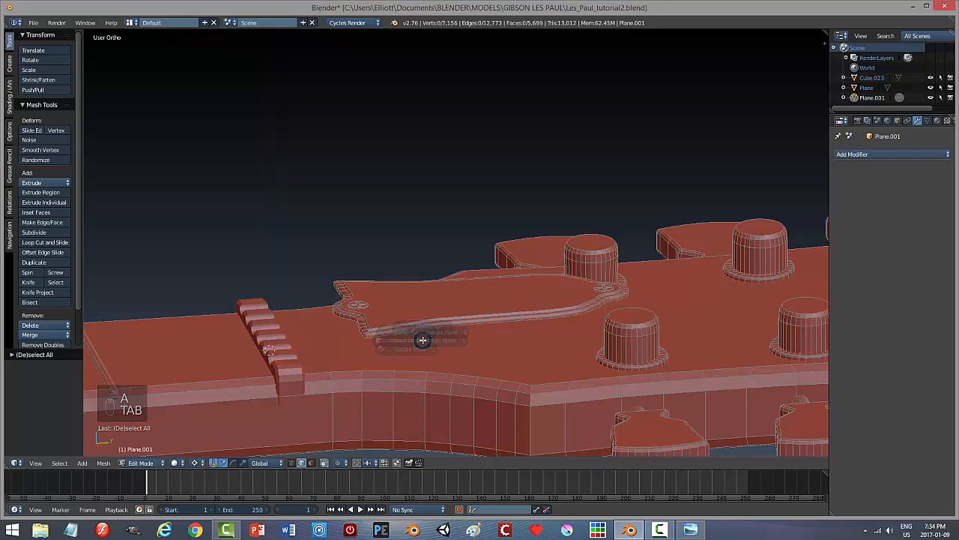
Inspect the thickened truss rod cover in Object Mode, and return to Edit Mode.
key("Tab")
left_click(352, 341)
middle_click_drag(470, 358, 440, 310)
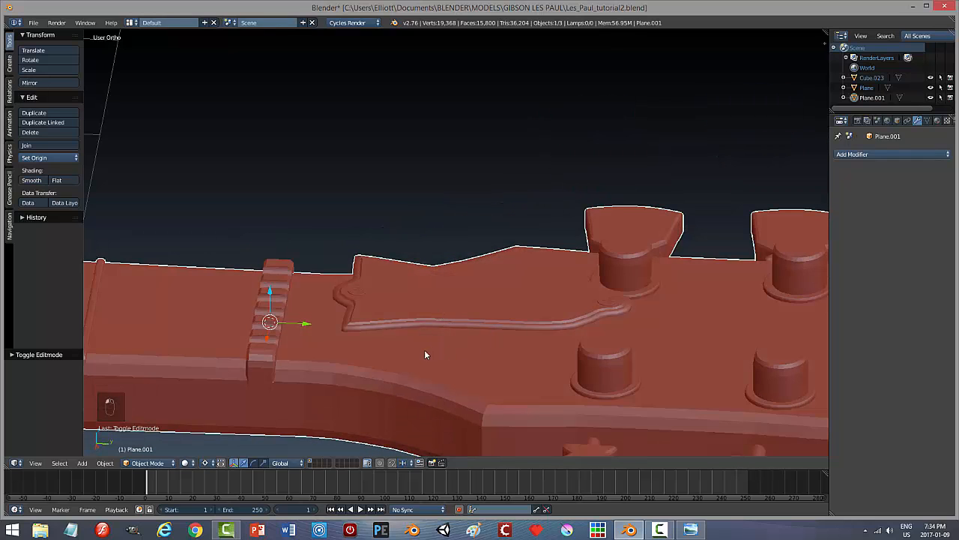
key("Tab")
left_click(489, 352)
middle_click_drag(484, 366, 449, 351)
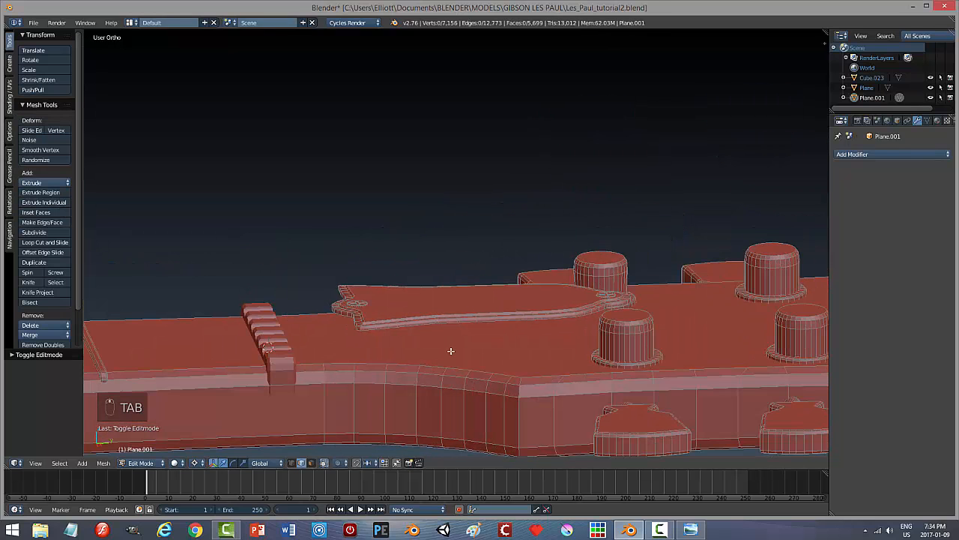
Switch to face selection mode, select the cover's large top face, and check its height from the right side view.
key("a")
key("a")
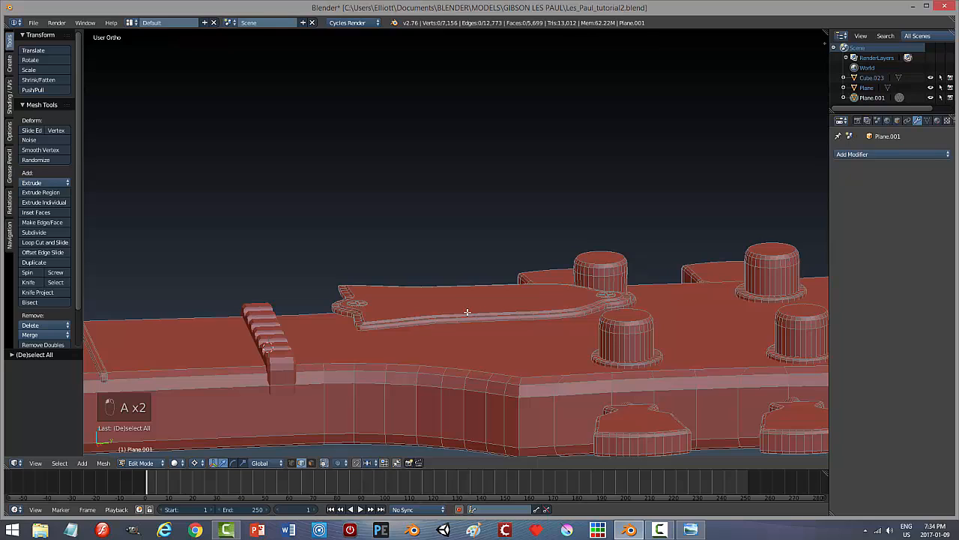
key("ctrl+Tab")
left_click(448, 322)
right_click(488, 300)
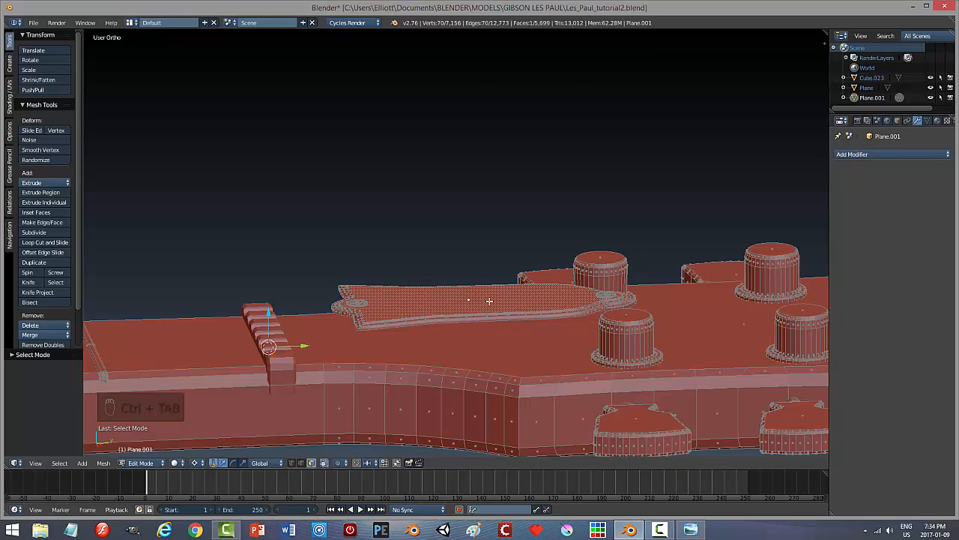
key("KP_3")
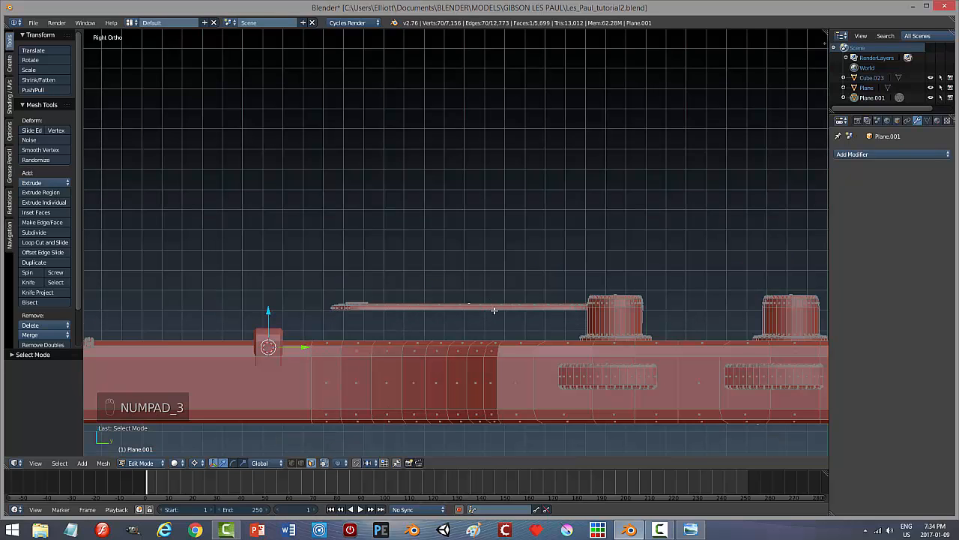
middle_click_drag(521, 310, 474, 334)
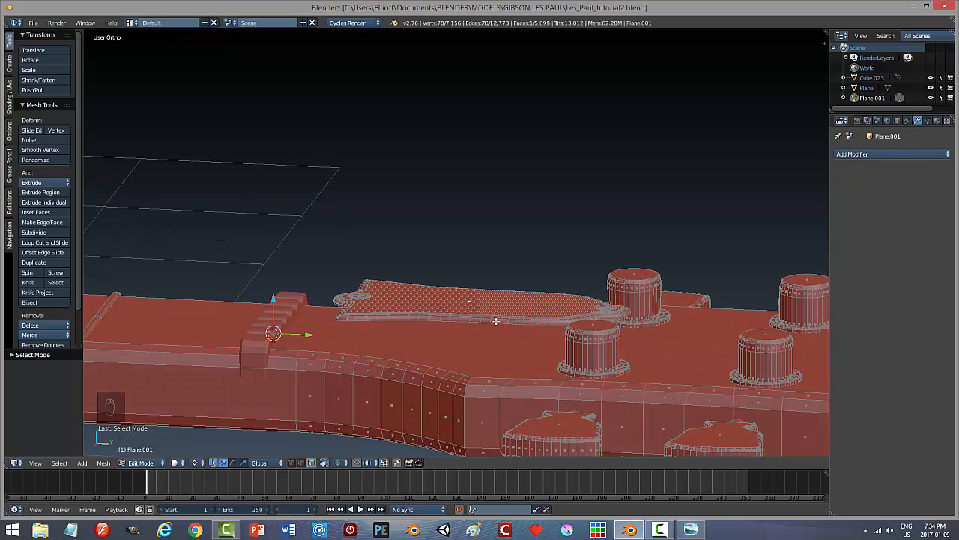
Select the face loops around the cover's side wall and beveled rim, including the faces around the screw tab.
right_click(491, 320, "alt")
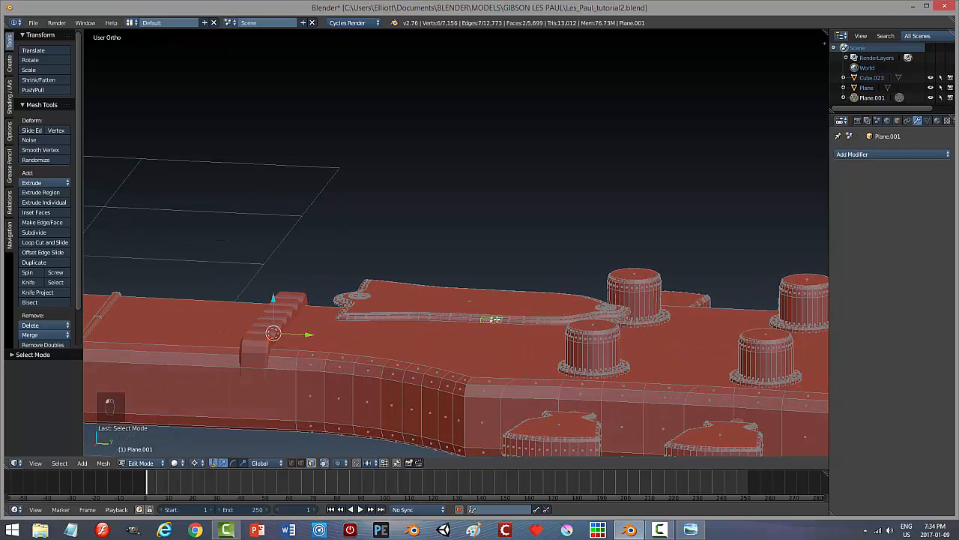
right_click(507, 321, "alt+shift")
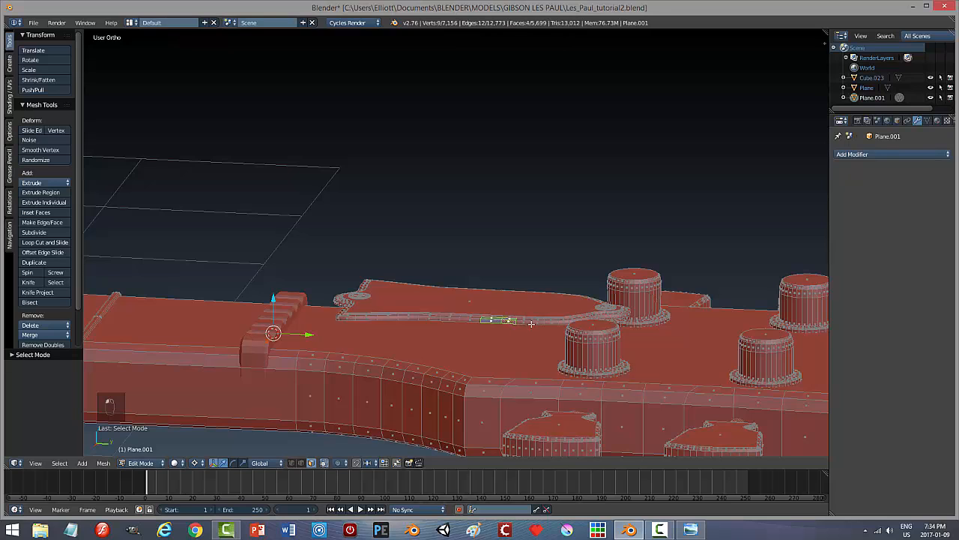
scroll(515, 326, "up", 3)
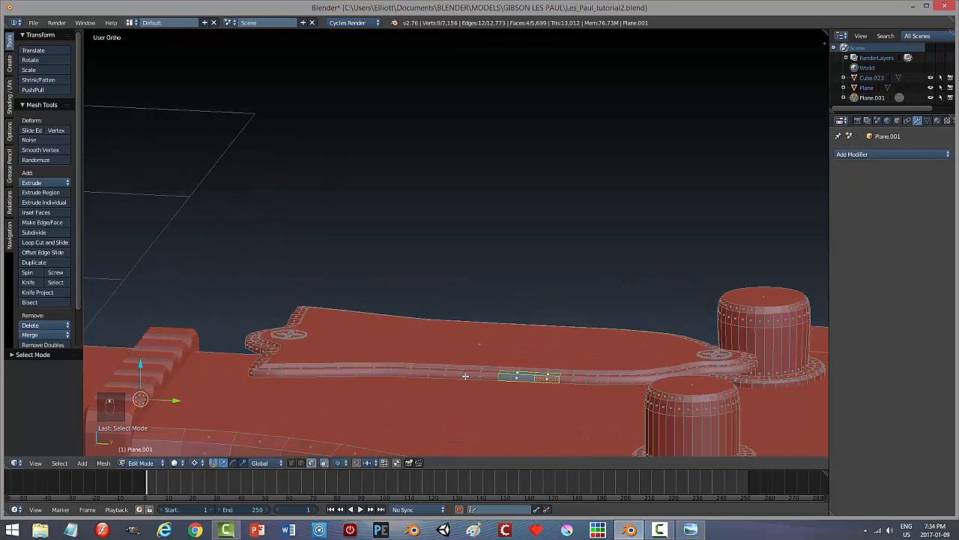
right_click(472, 372, "alt")
right_click(463, 371, "alt+shift")
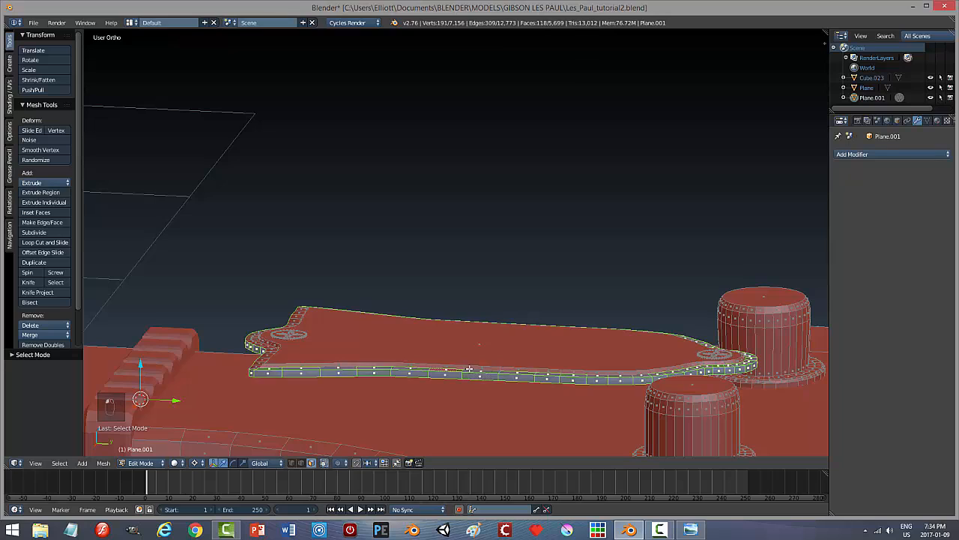
right_click(465, 368, "alt+shift")
right_click(263, 359, "alt+shift")
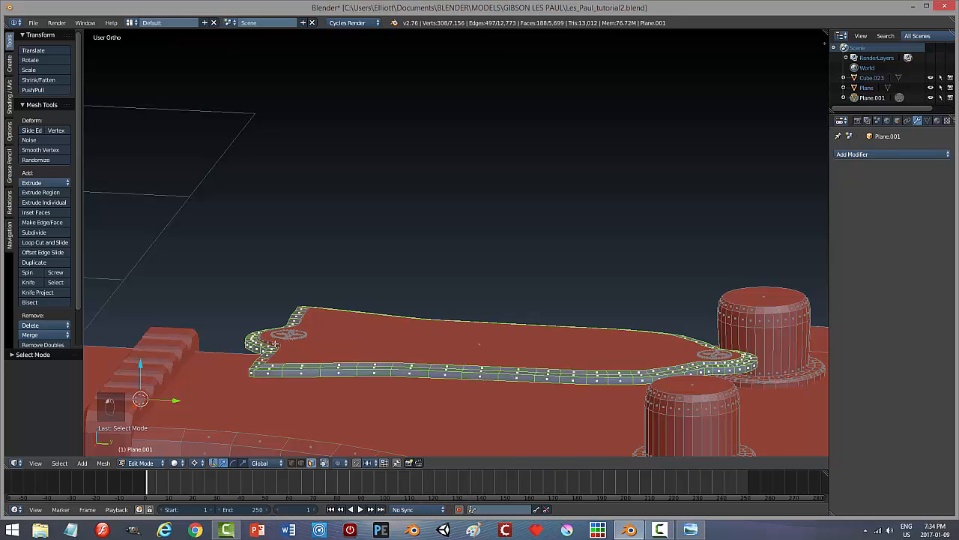
right_click(265, 341, "alt+shift")
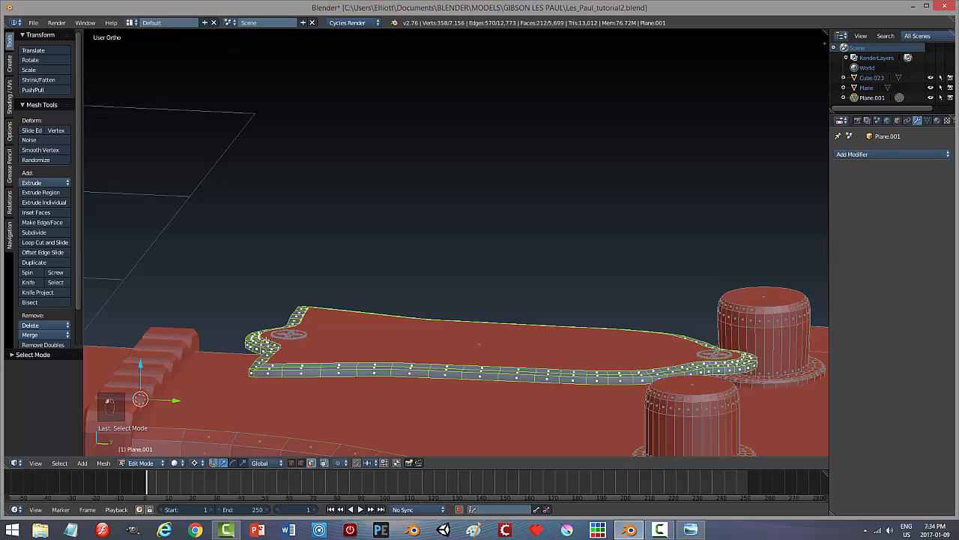
Add the linked screws and the large top face to the cover selection, and raise it slightly along the Z axis.
right_click(303, 335, "alt+shift")
key("ctrl+l")
right_click(455, 342, "shift")
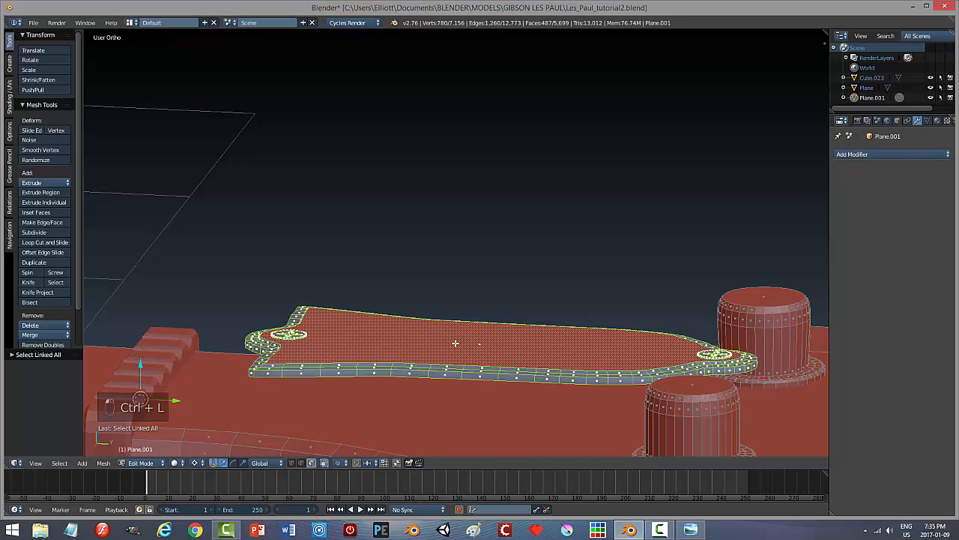
mouse_move(140, 366)
left_mouse_down()
mouse_move(142, 335)
mouse_move(142, 350)
left_mouse_up()
scroll(290, 383, "down", 4)
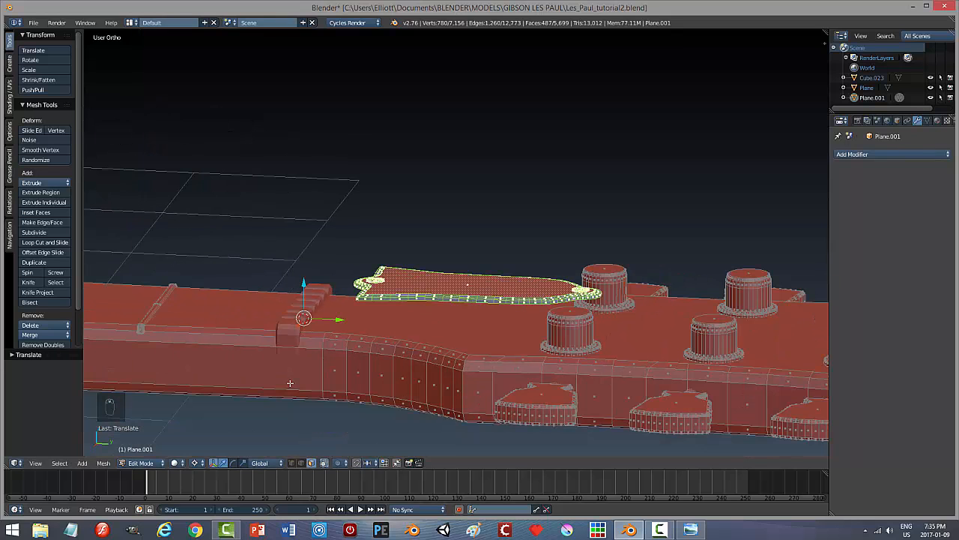
In a wireframe top view, move the selected cover slightly along the negative X axis to centre it on the headstock.
key("KP_7")
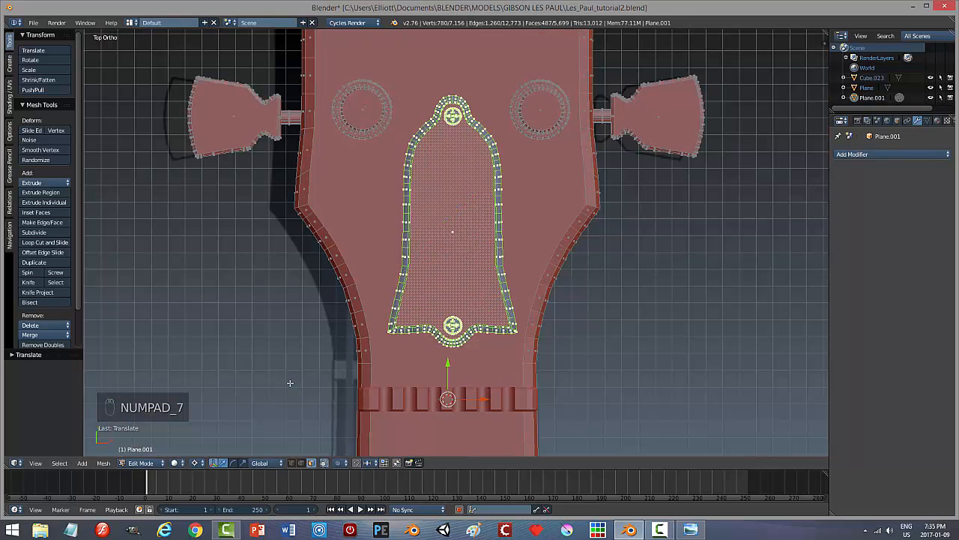
key("z")
left_click(356, 391)
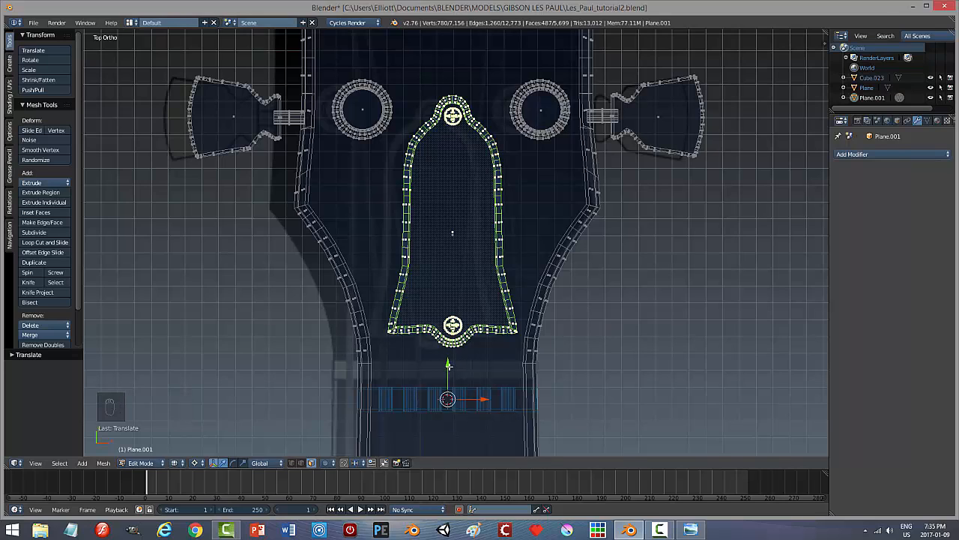
left_click_drag(484, 398, 482, 402)
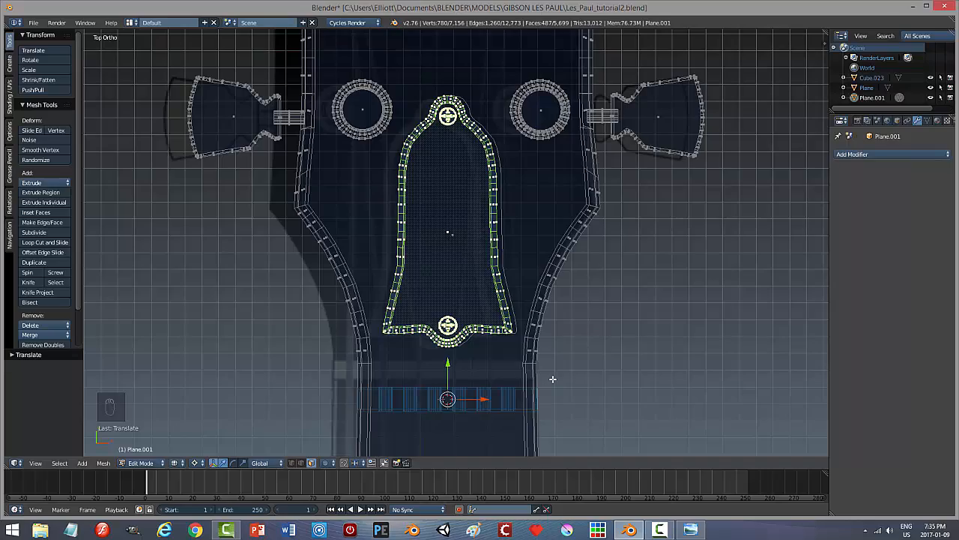
Separate the selected truss rod cover and its screws into their own object, and return the viewport to solid shading.
middle_click_drag(593, 403, 496, 328)
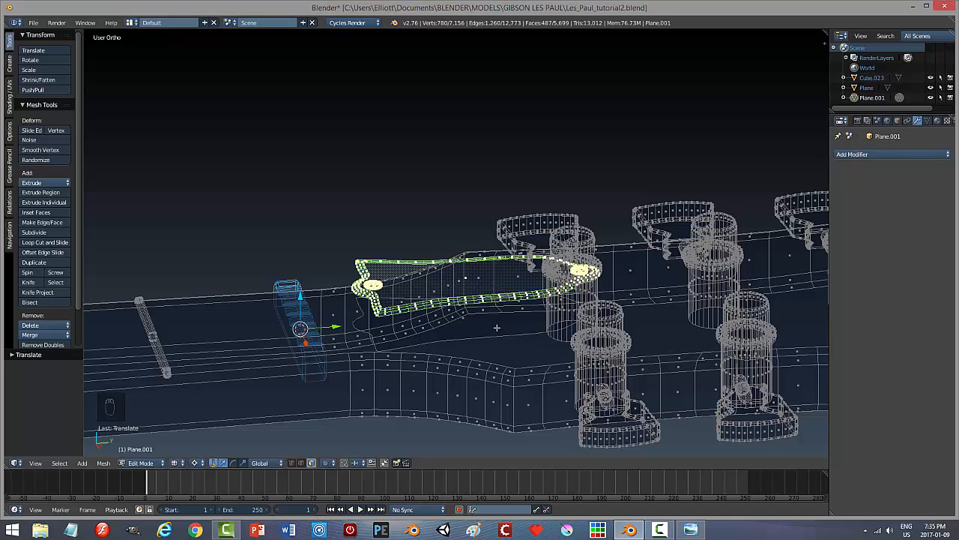
key("p")
left_click(496, 328)
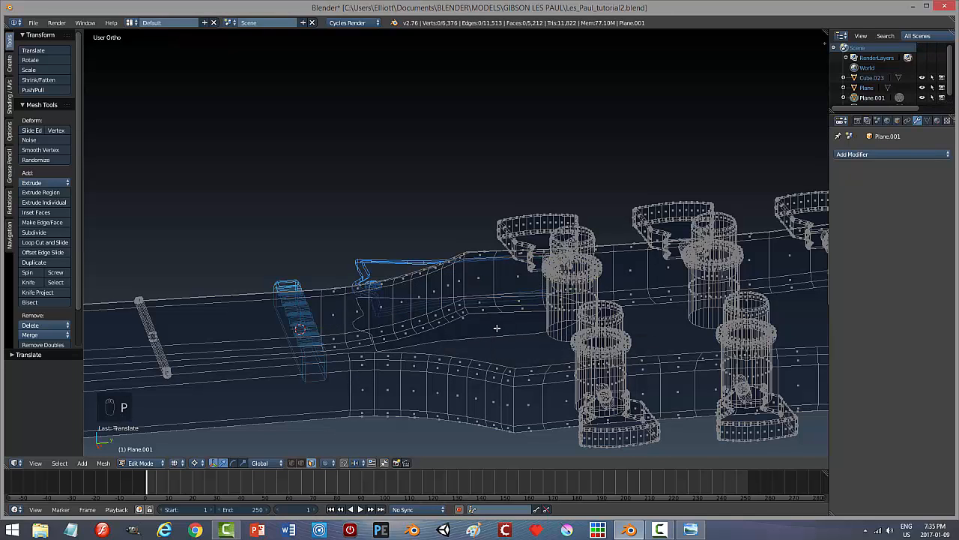
key("z")
left_click(494, 386)
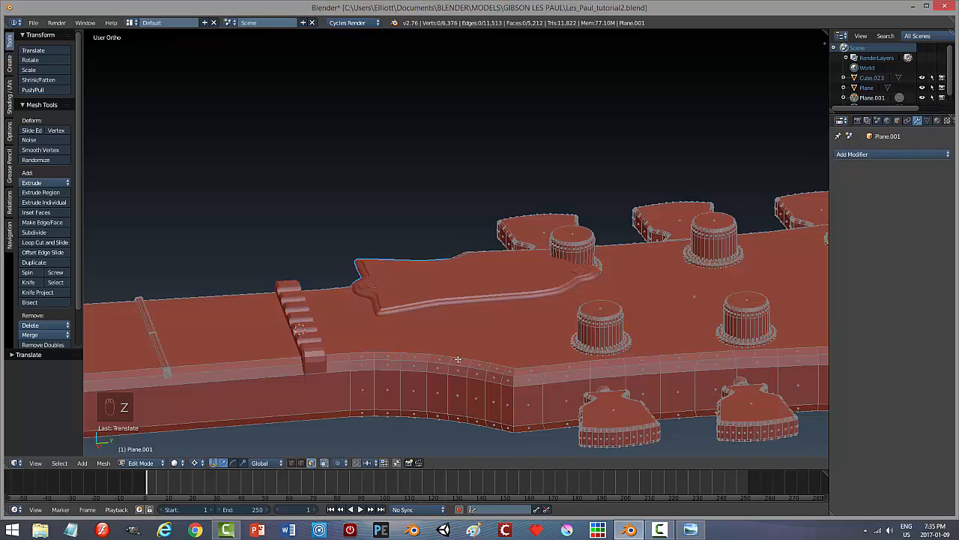
middle_click_drag(458, 360, 482, 314)
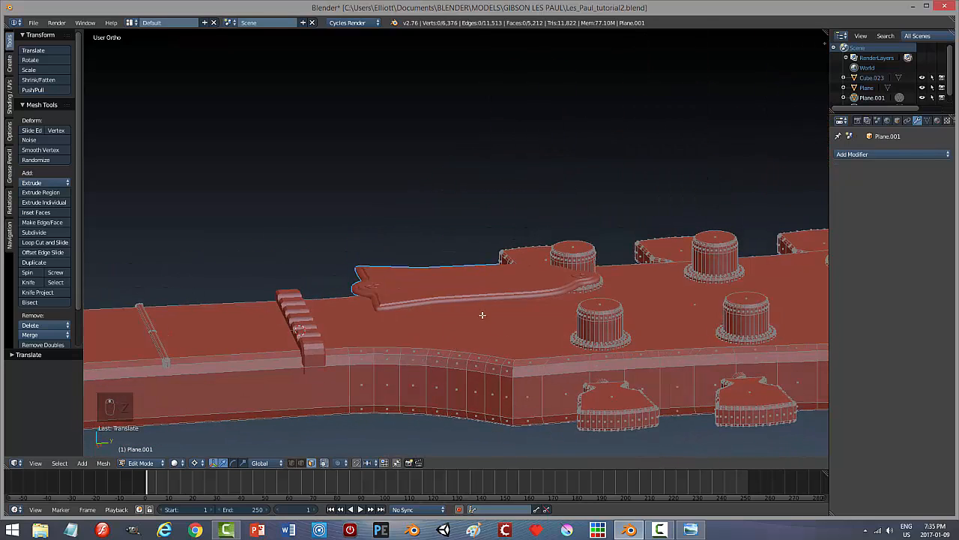
In Object Mode, select the separated truss rod cover and move it to another layer.
key("Tab")
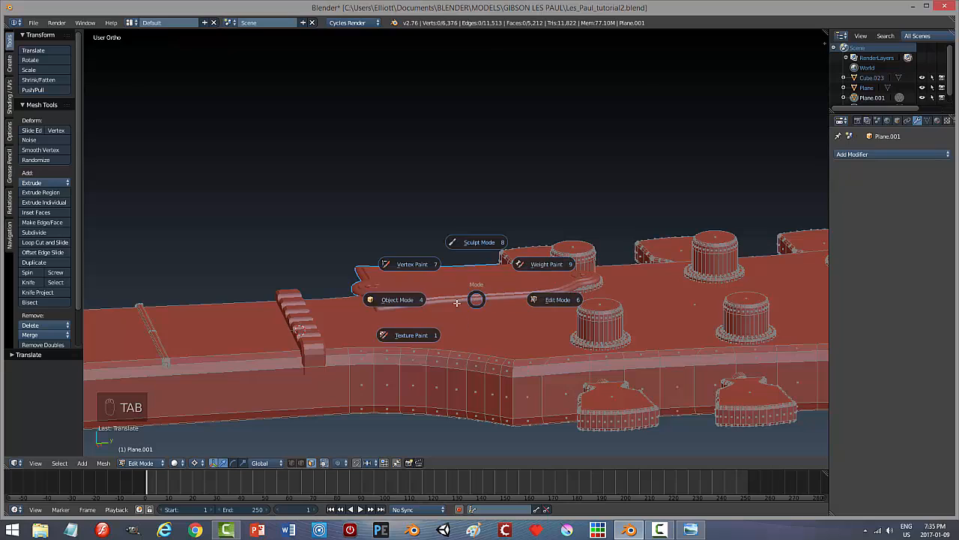
left_click(421, 314)
right_click(453, 292)
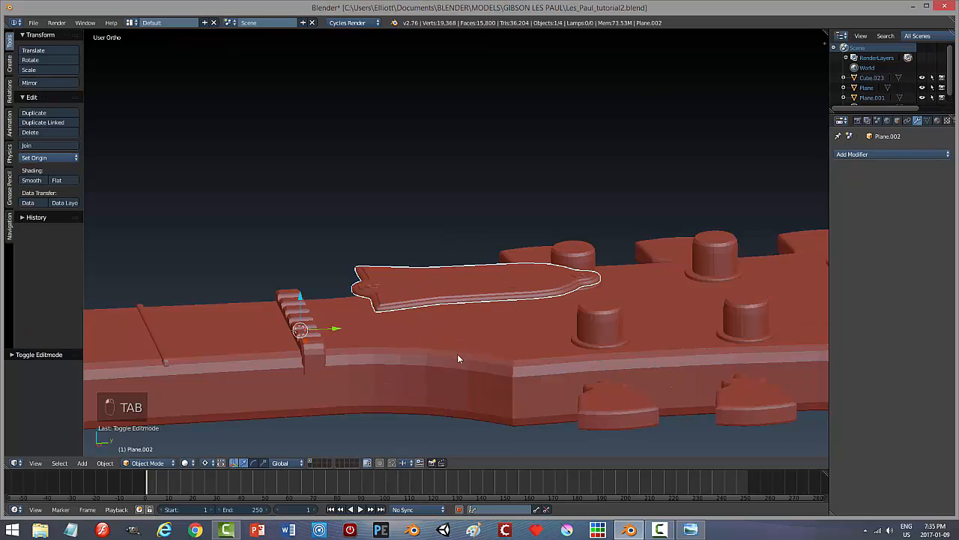
key("m")
key("m")
left_click(581, 333)
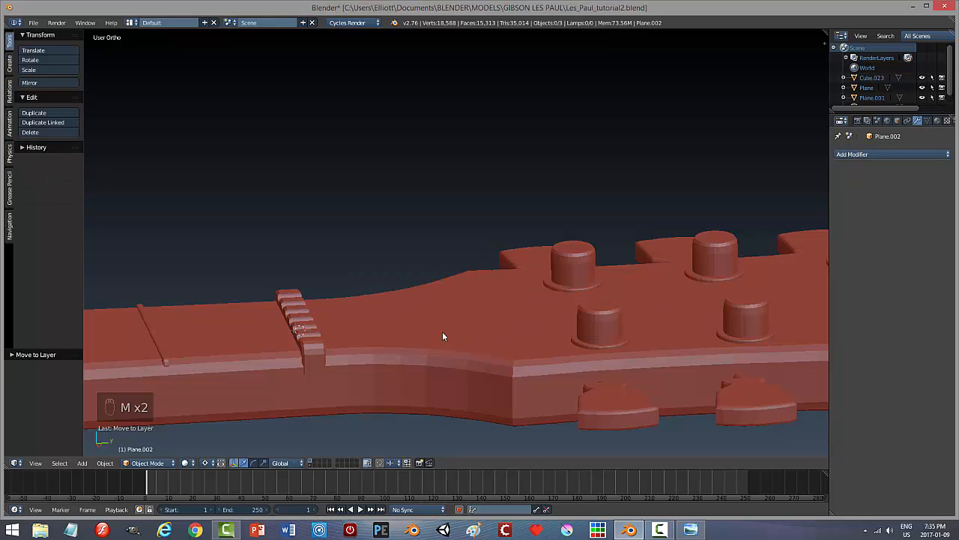
Select the neck and headstock object, enter Edit Mode on it, and display it in wireframe shading.
right_click(447, 335)
key("Tab")
left_click(563, 341)
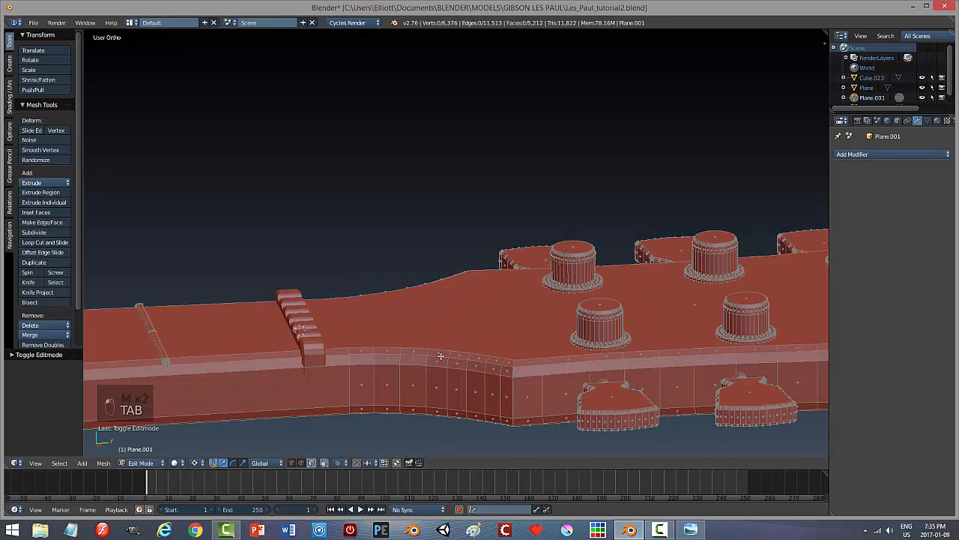
mouse_move(440, 356)
middle_mouse_down()
mouse_move(439, 390)
mouse_move(440, 354)
middle_mouse_up()
key("z")
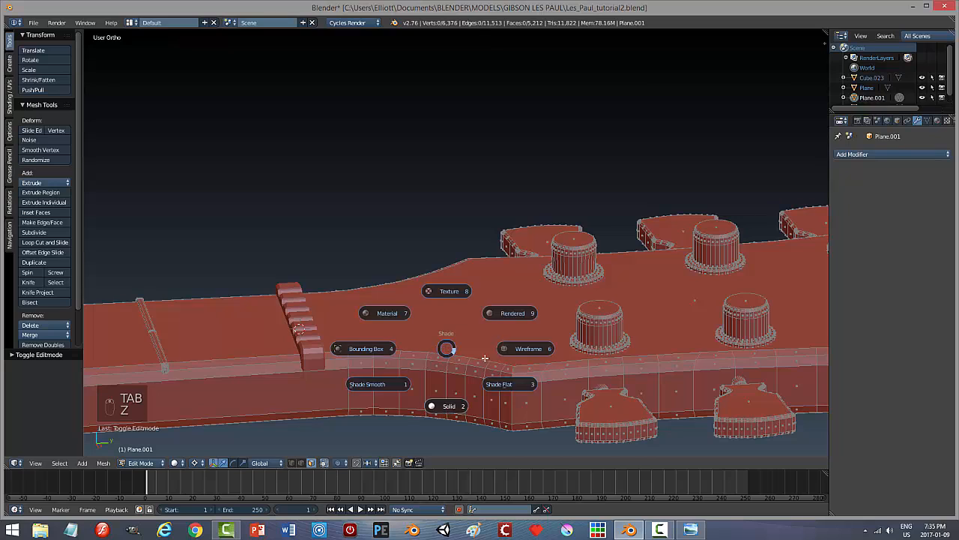
left_click(516, 348)
middle_click_drag(510, 354, 430, 348)
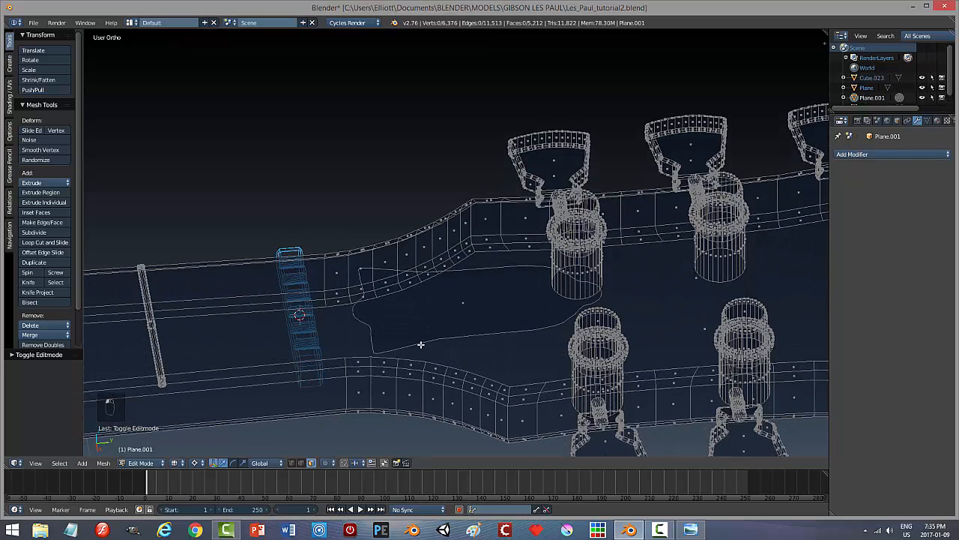
In edge select mode, select the leftover cover outline on the headstock and delete its face.
key("ctrl+Tab")
left_click(407, 345)
right_click(465, 337)
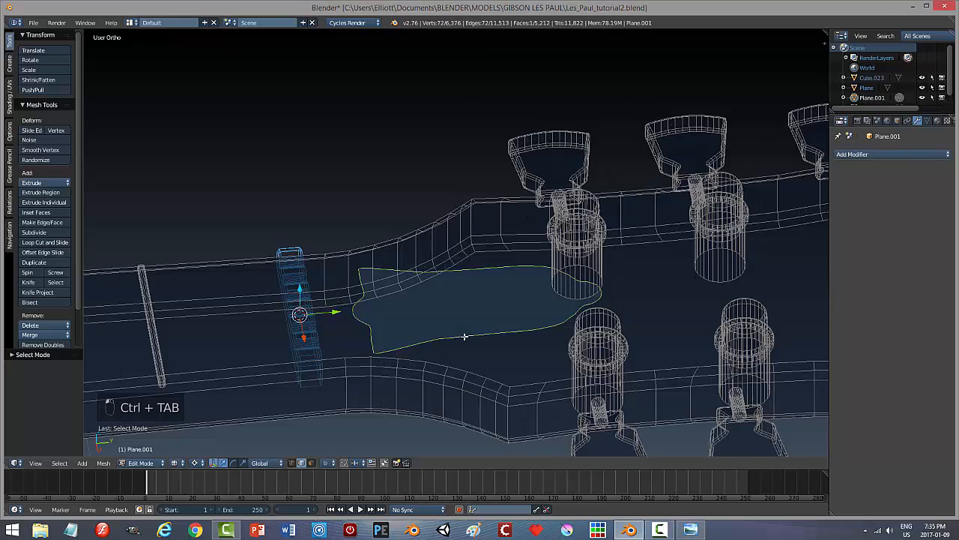
middle_click_drag(487, 365, 528, 345)
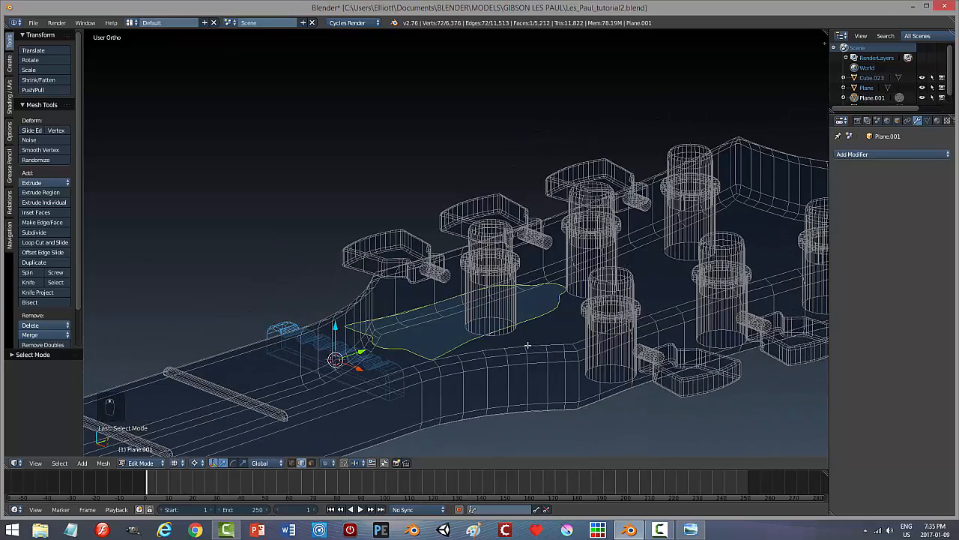
key("x")
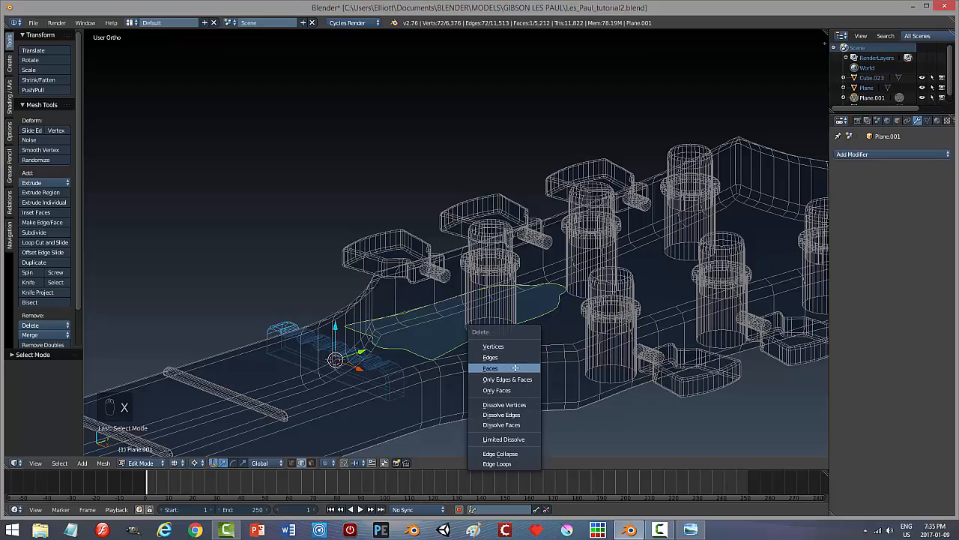
left_click(513, 367)
Try to delete the small stray edge left near the far side of the headstock's base.
middle_click_drag(514, 368, 442, 360)
right_click(375, 280)
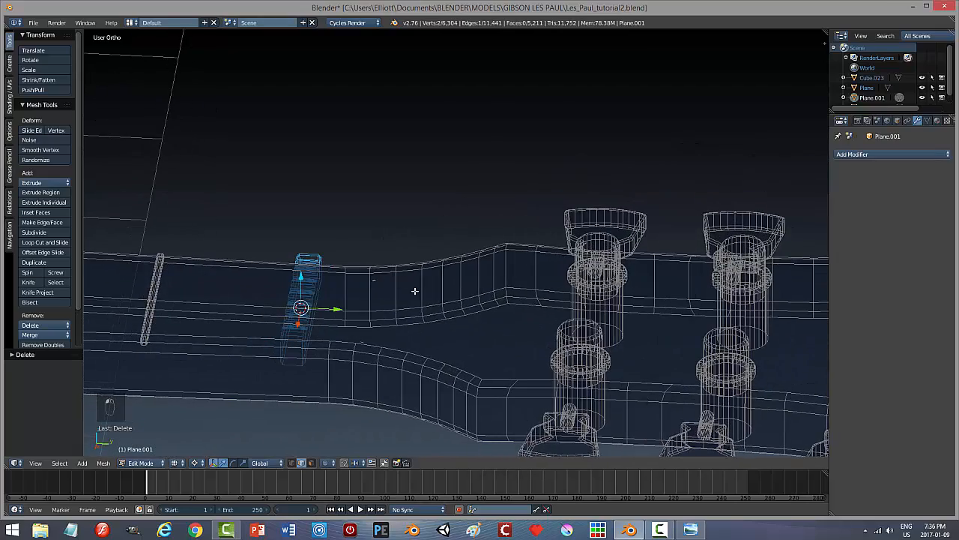
key("x")
left_click(414, 291)
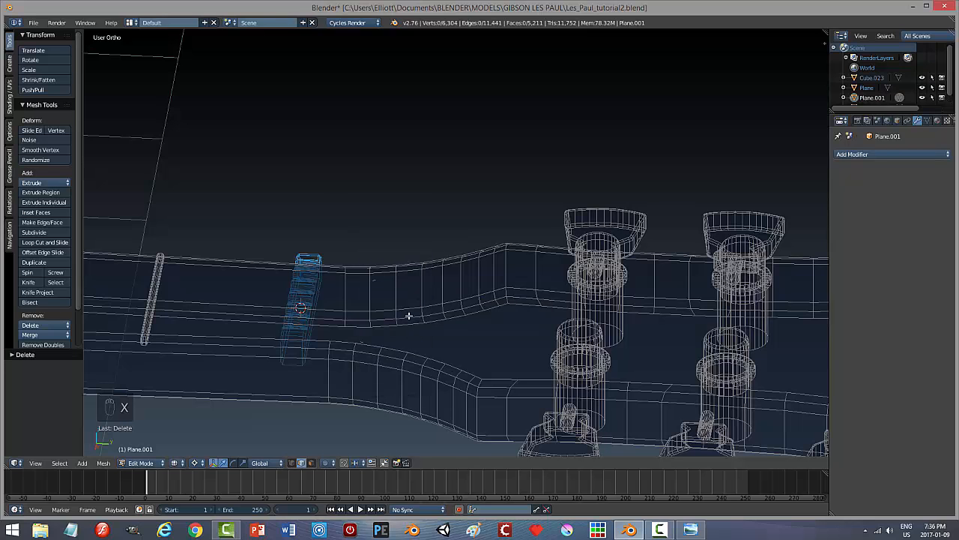
Switch to vertex select mode and delete the vertices of the stray edge on the far side of the headstock's base.
right_click(372, 282)
middle_click_drag(398, 304, 435, 313)
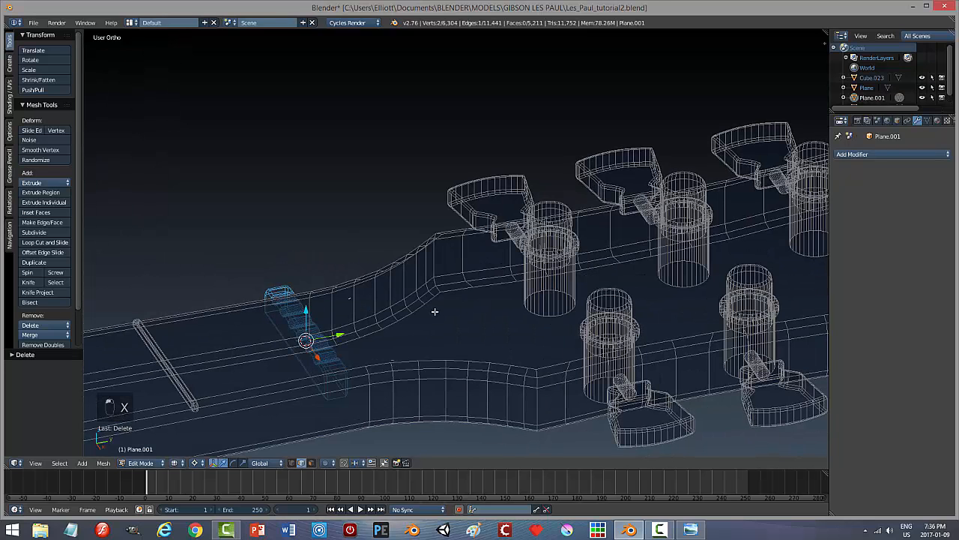
key("ctrl+Tab")
left_click(409, 302)
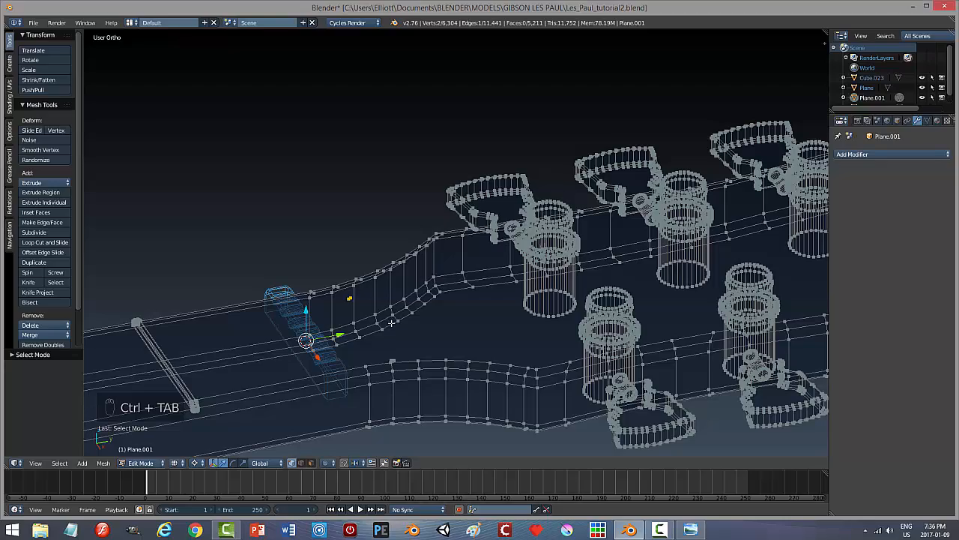
key("a")
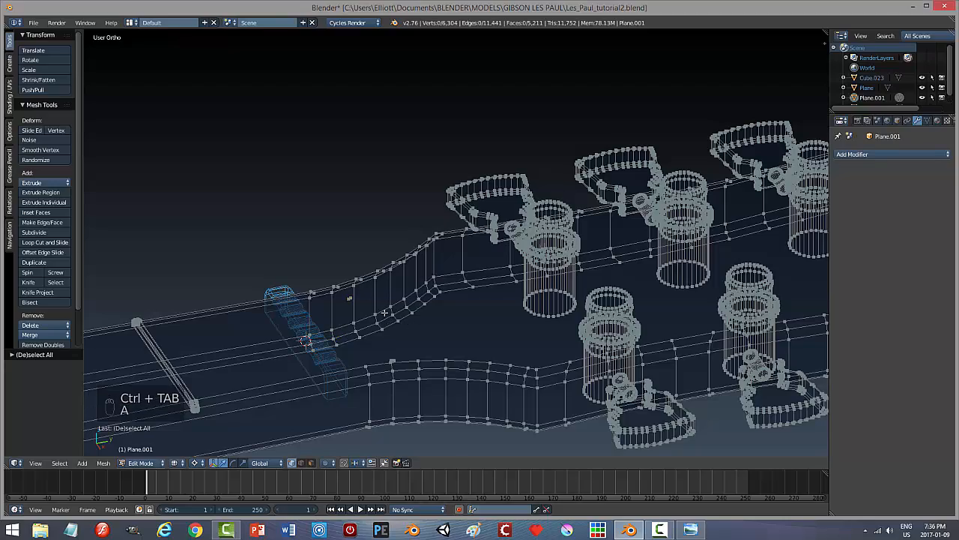
right_click(349, 298)
middle_click_drag(400, 328, 388, 364)
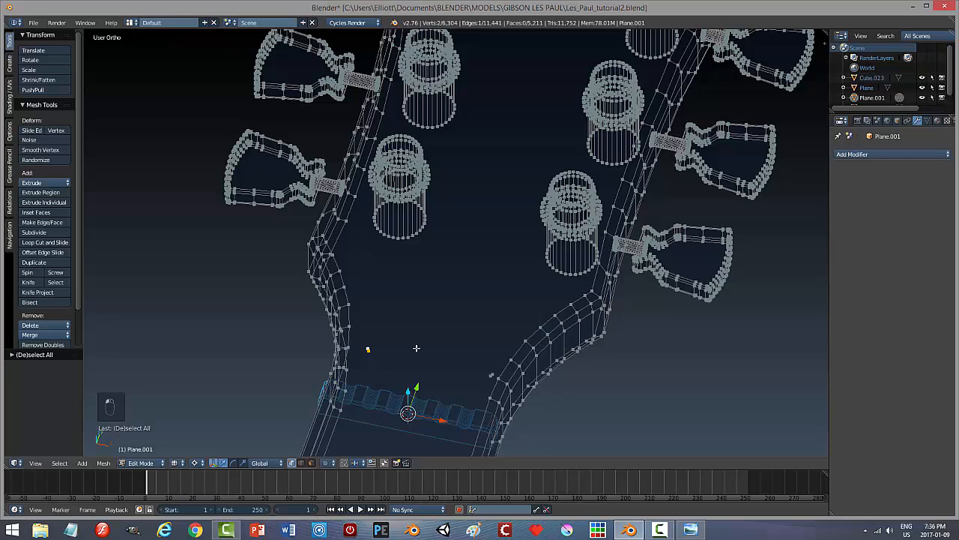
key("x")
left_click(412, 325)
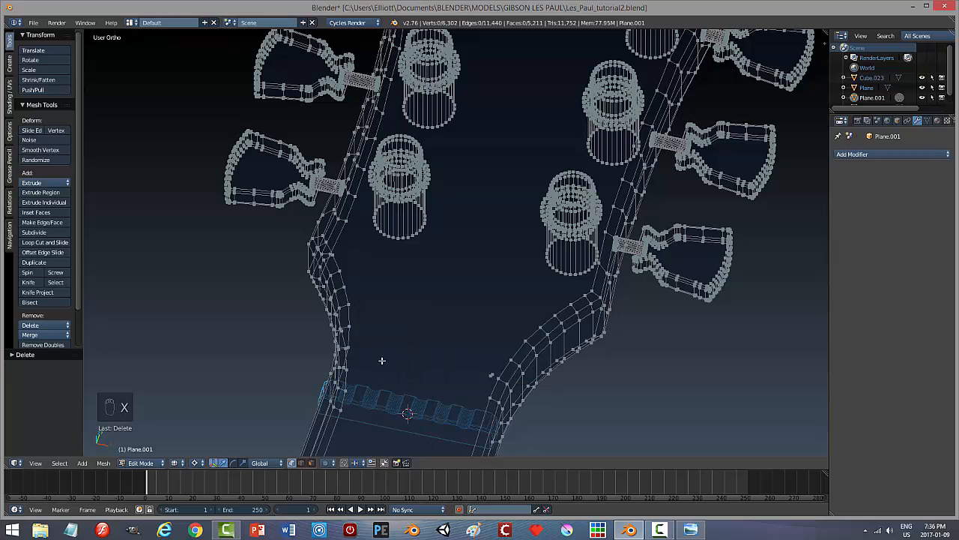
Delete the two remaining stray vertices on the opposite side of the headstock's base.
right_click(490, 372)
key("x")
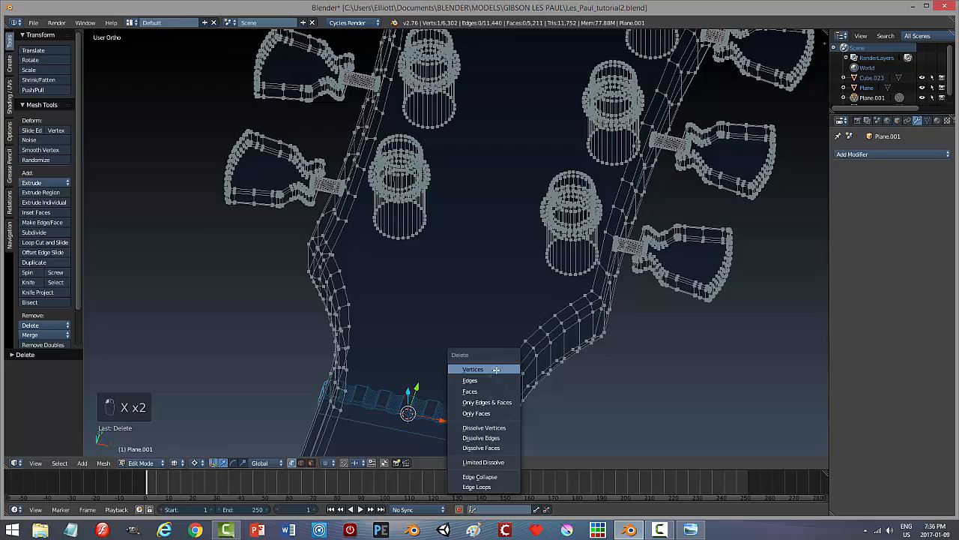
left_click(496, 369)
right_click(494, 374)
key("x")
left_click(495, 364)
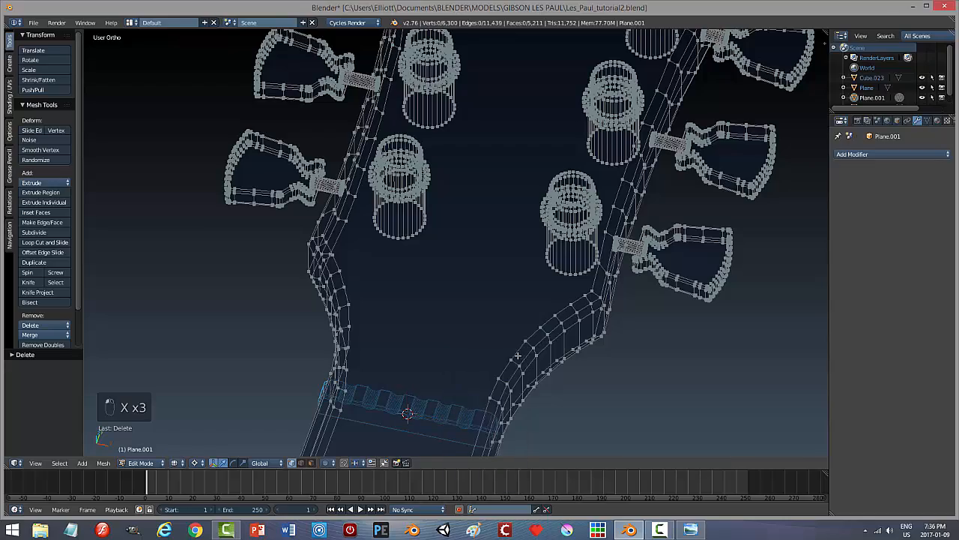
middle_click_drag(517, 356, 454, 347)
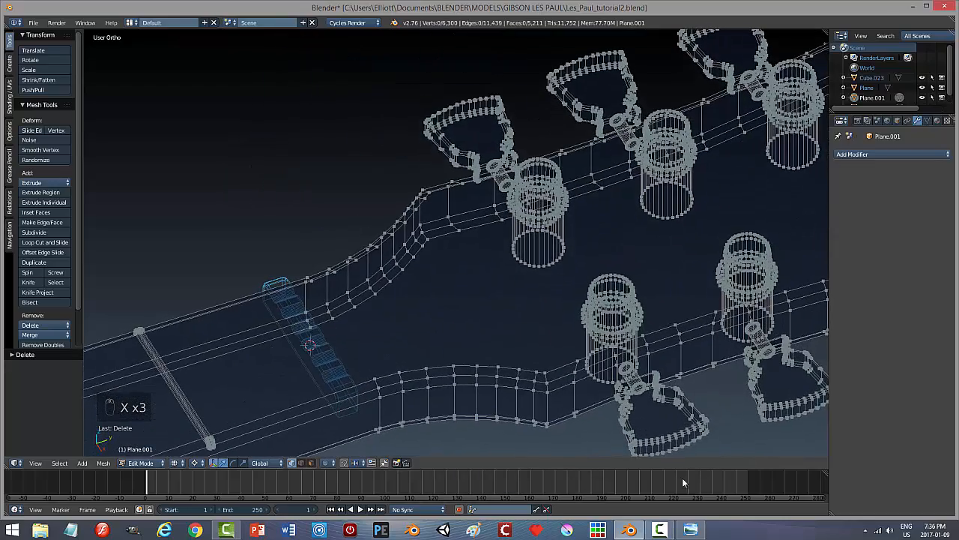
left_click(660, 530)
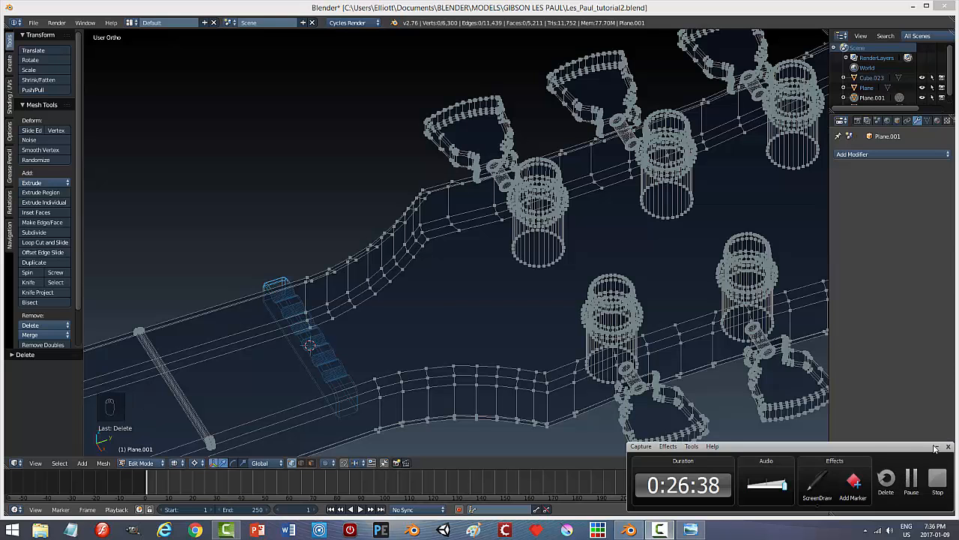
left_click(935, 447)
In the right side view, box-select the headstock with its tuners and try to rotate the selection about the global X axis.
scroll(475, 347, "down", 3)
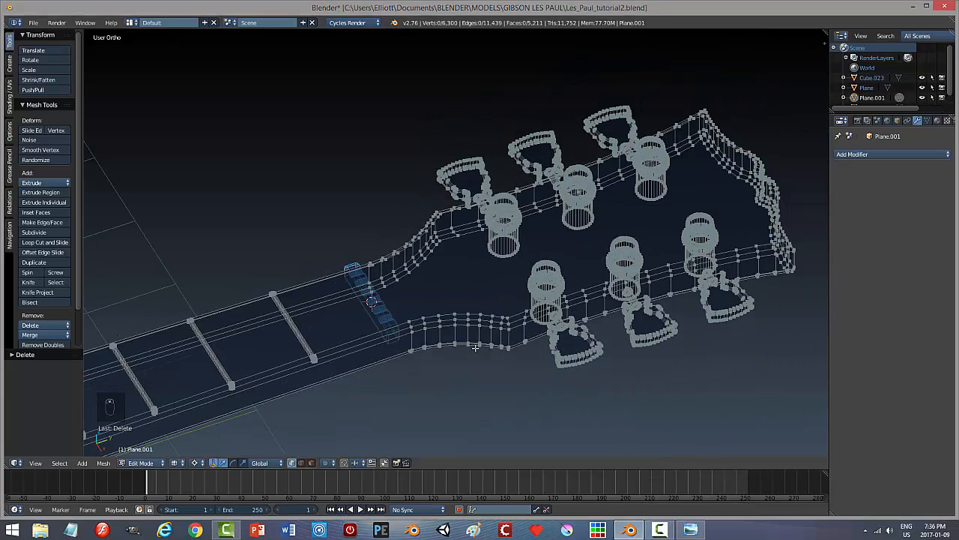
key("KP_3")
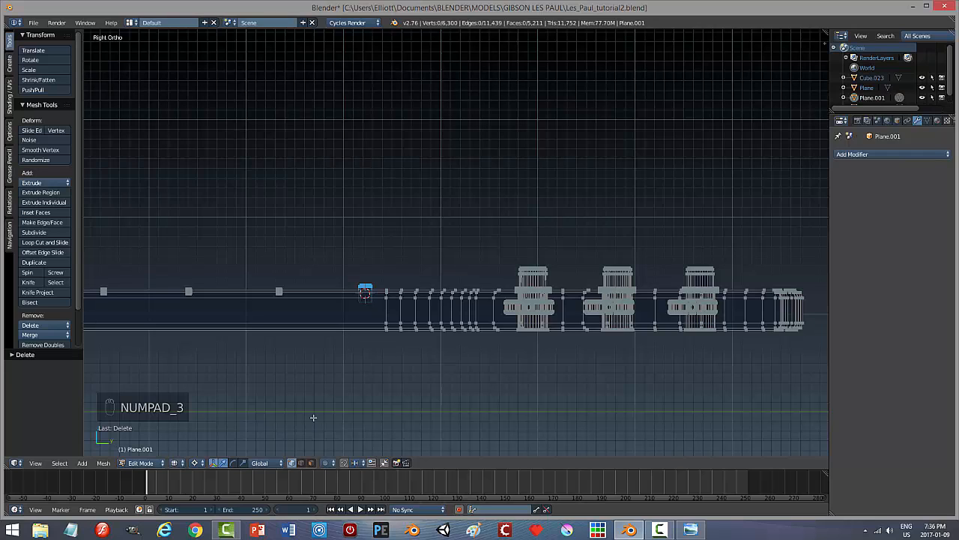
key("Tab")
left_click(439, 378)
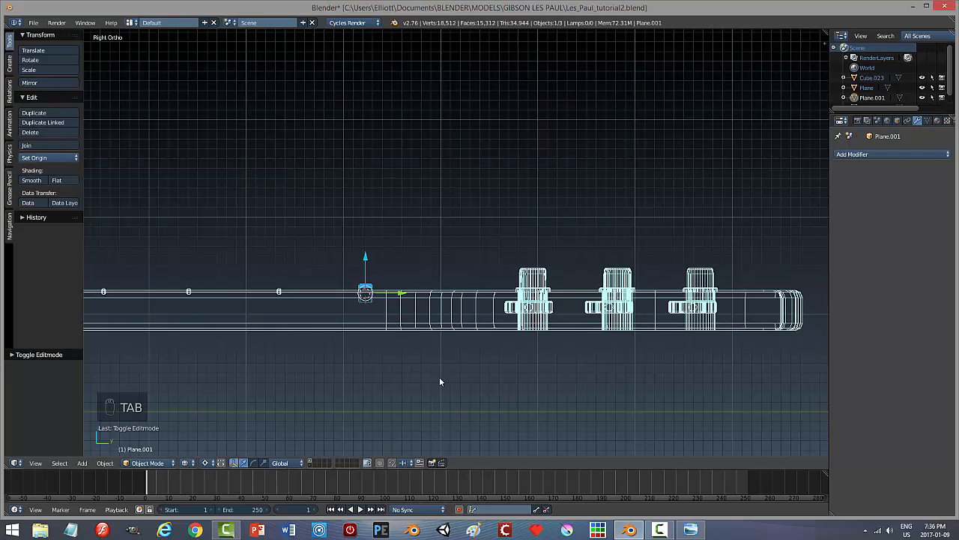
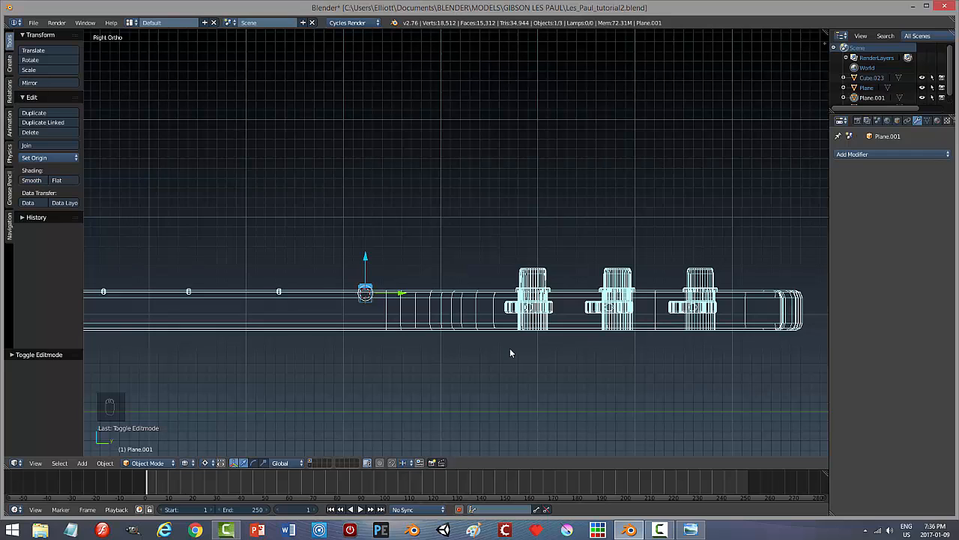
key("Tab")
left_click(591, 349)
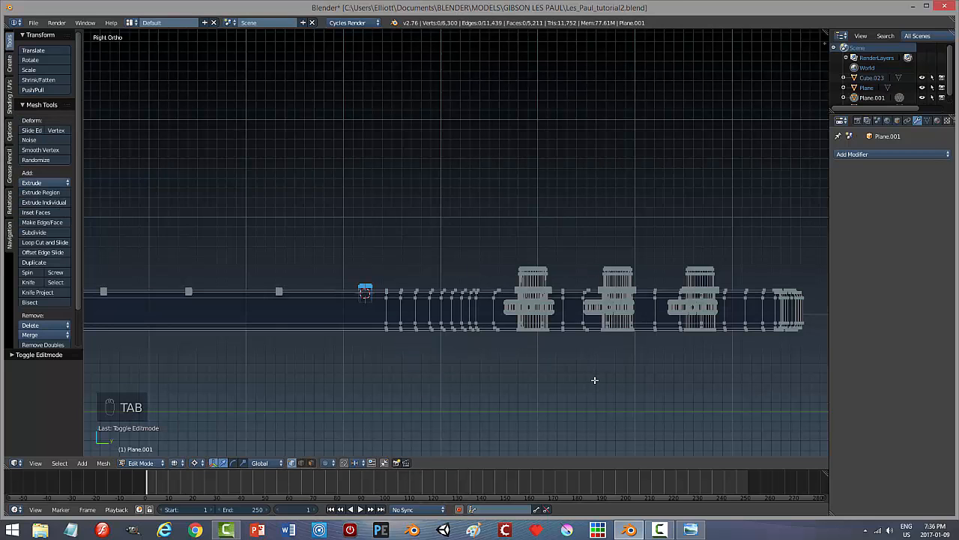
middle_click_drag(659, 392, 614, 385, "shift")
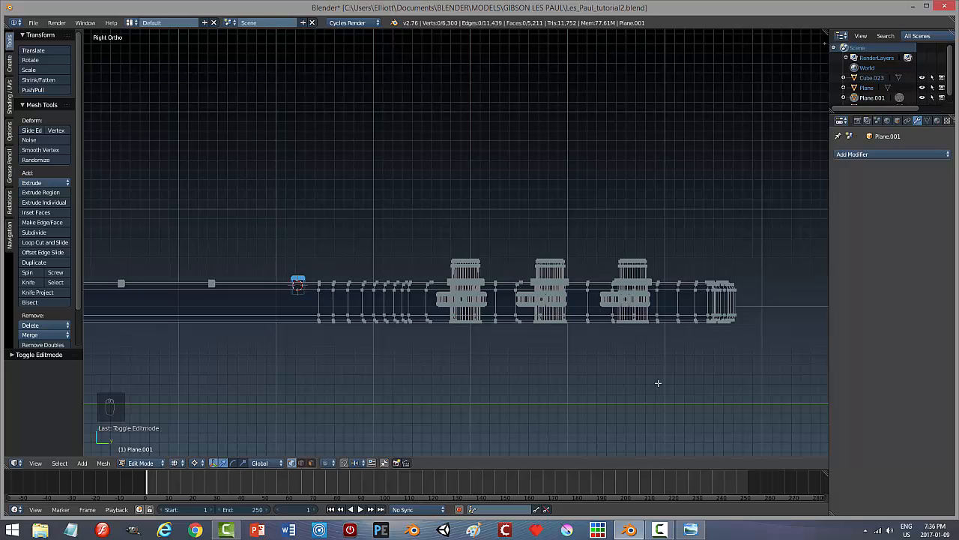
key("b")
left_click_drag(768, 363, 332, 236)
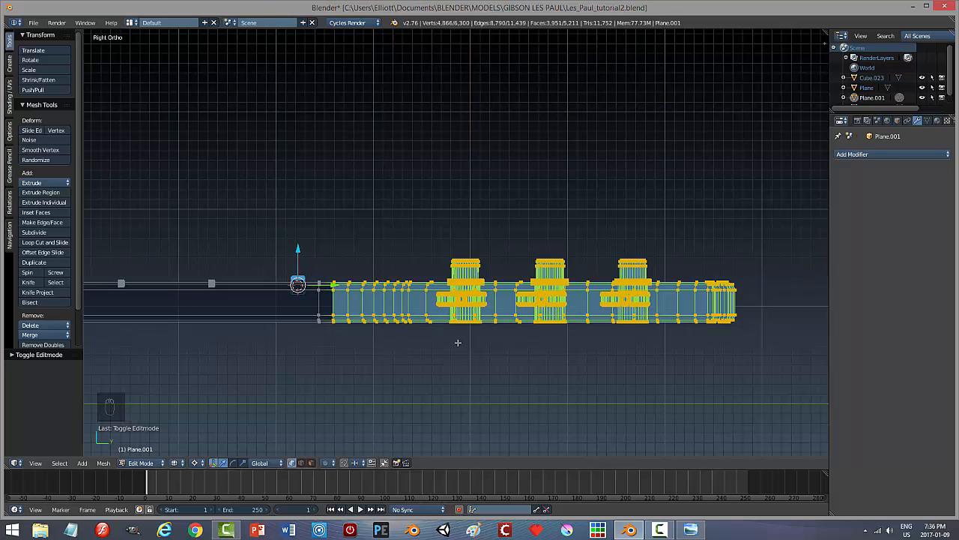
key("r")
key("x")
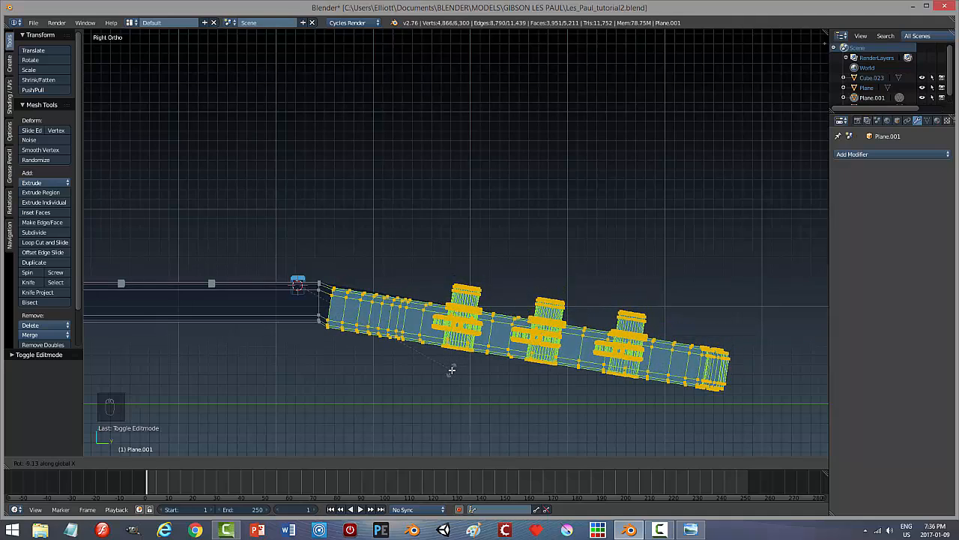
key("Escape")
Select a vertex at the edge of the headstock's base just past the nut and snap the 3D cursor to it.
mouse_move(338, 329)
middle_mouse_down()
mouse_move(343, 370)
mouse_move(333, 321)
middle_mouse_up()
right_click(323, 303)
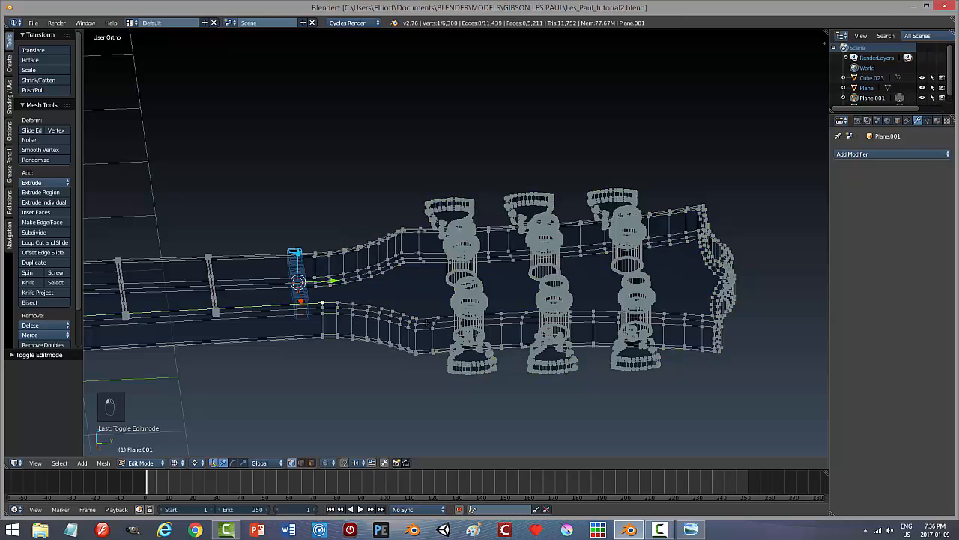
key("shift+s")
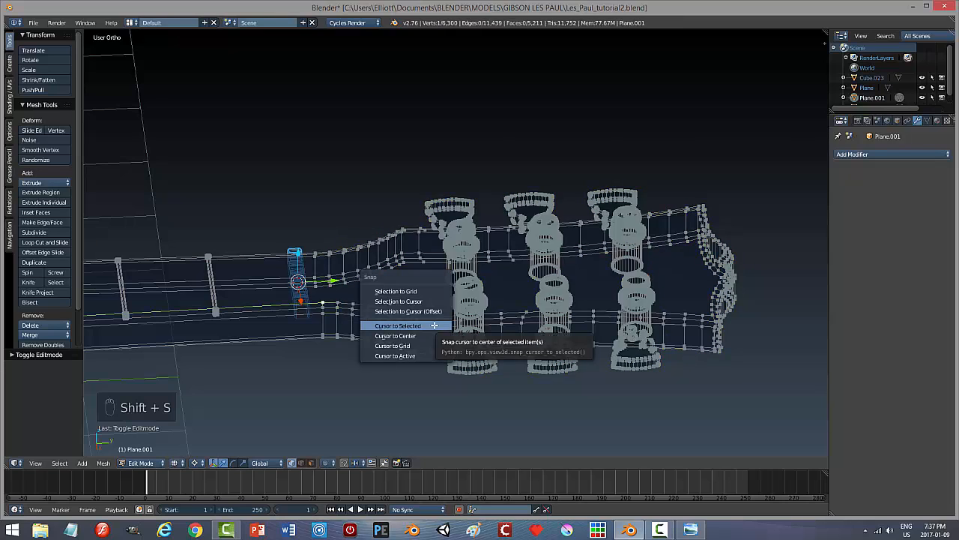
left_click(434, 325)
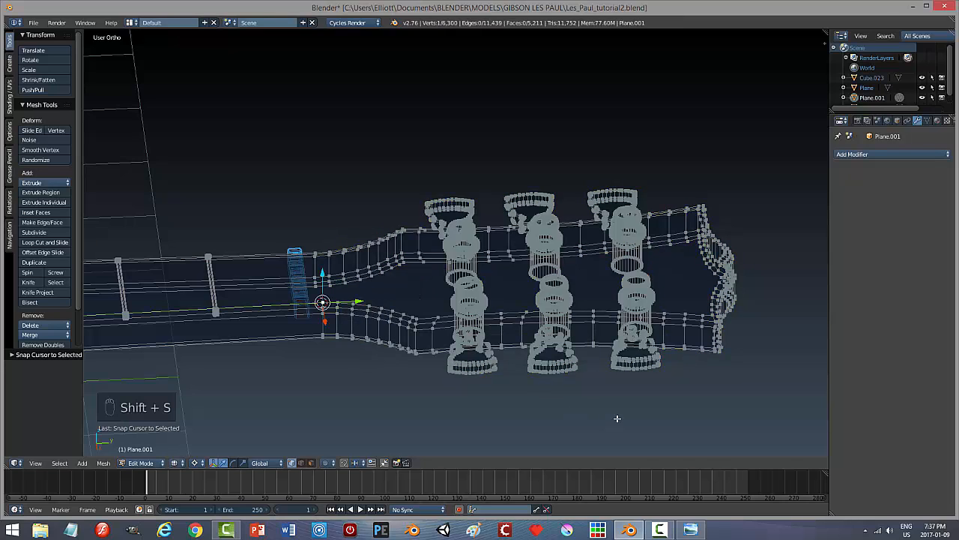
In the right side view, box-select the headstock with its tuners and rotate it back from the neck about the 3D cursor.
key("KP_3")
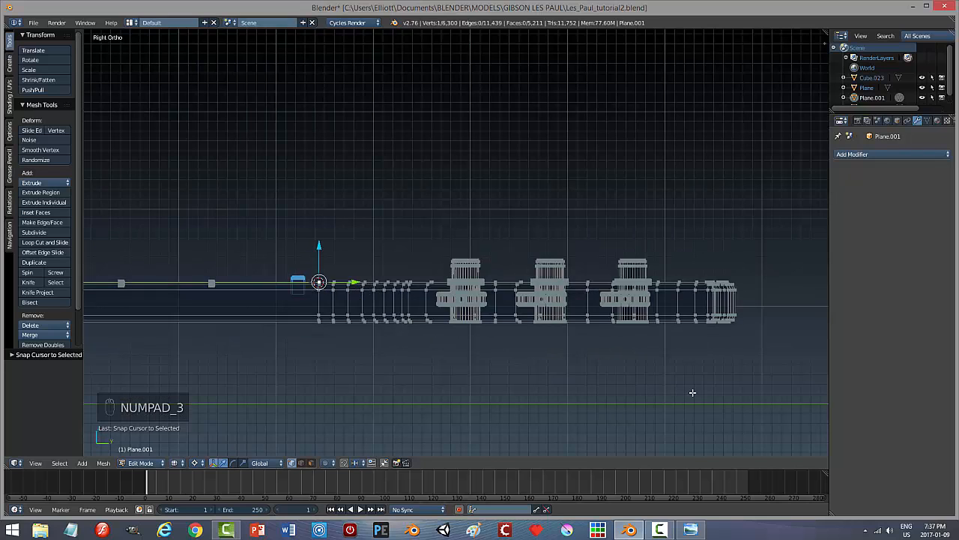
key("b")
left_click_drag(770, 357, 328, 222)
key("r")
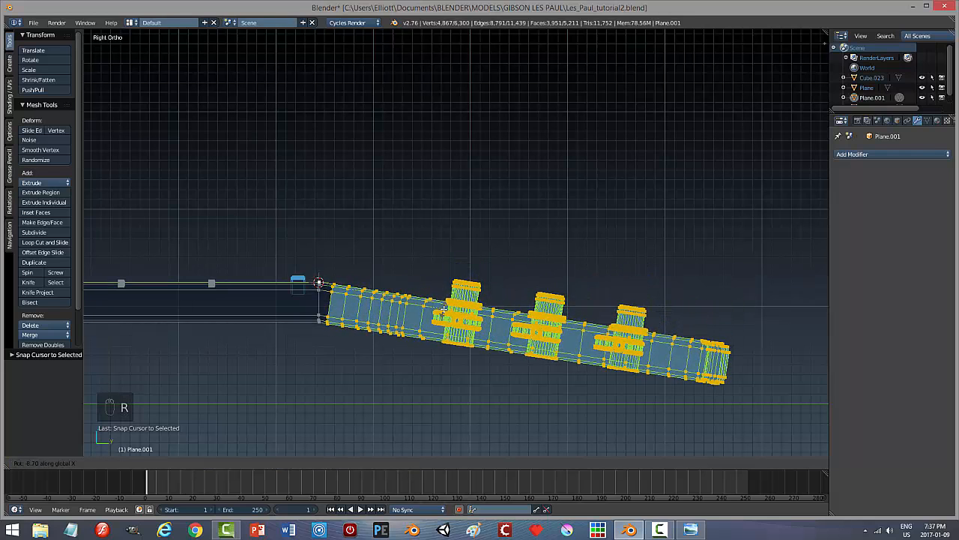
left_click(444, 313)
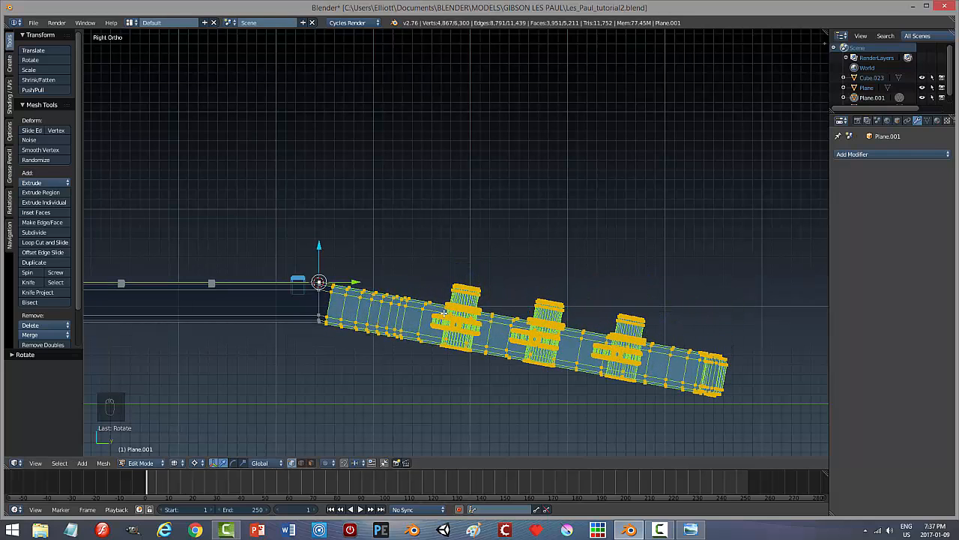
Deselect the headstock geometry, return to Object Mode and switch the viewport to solid shading.
key("a")
key("Tab")
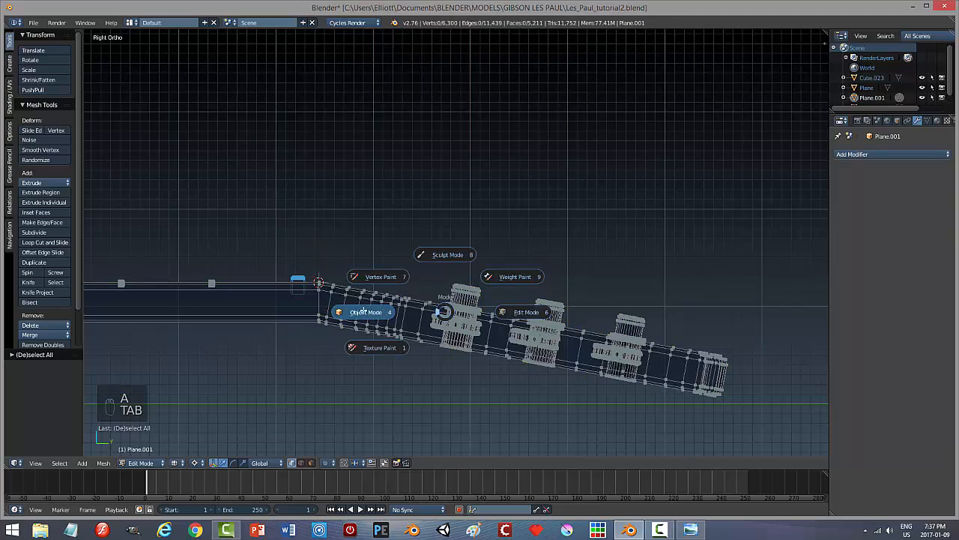
left_click(363, 311)
middle_click_drag(383, 266, 415, 295)
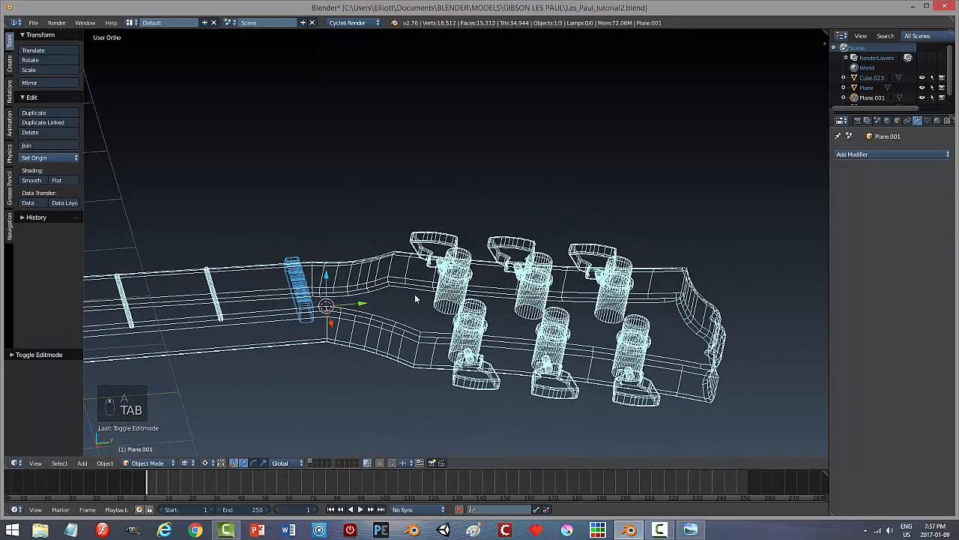
key("z")
left_click(350, 390)
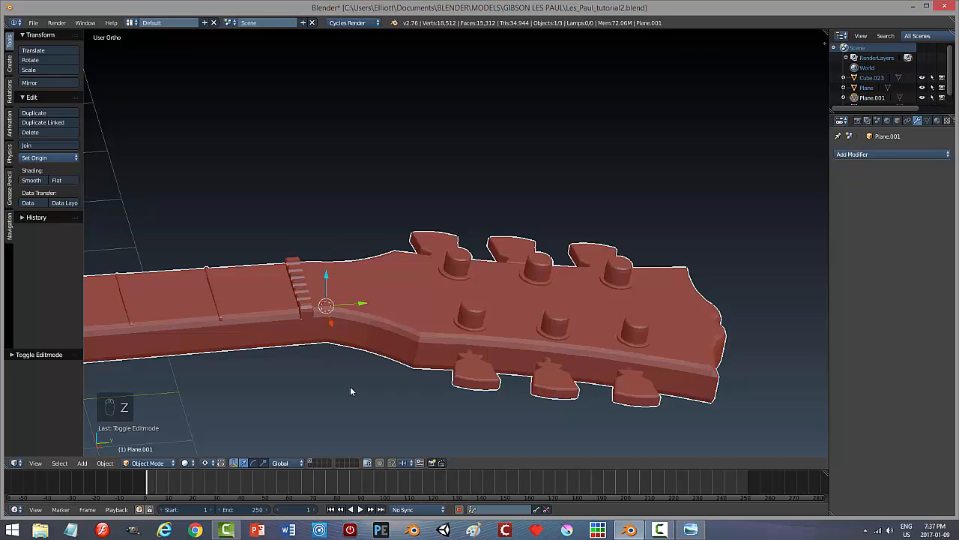
Select the nut and shift it slightly along the Y axis toward the tilted headstock.
middle_click_drag(350, 391, 344, 373)
right_click(309, 300)
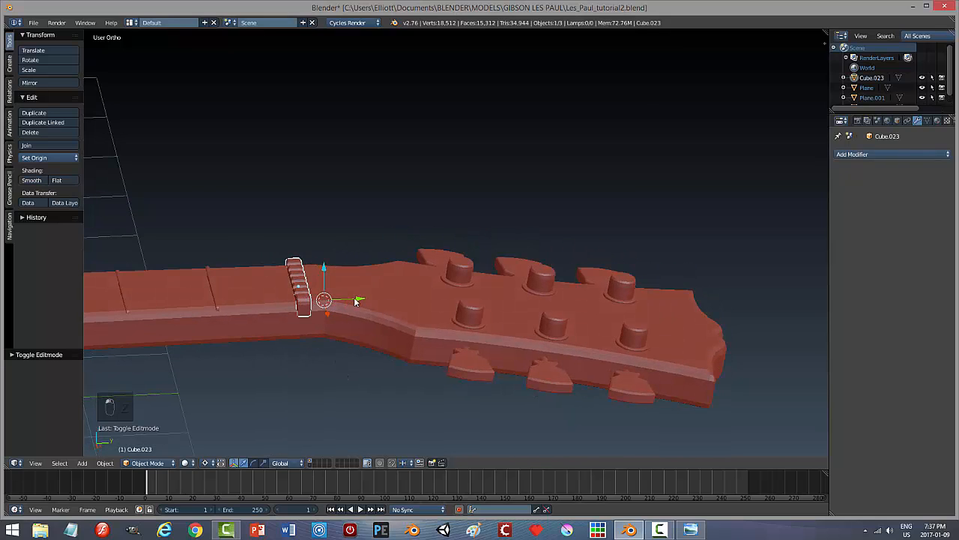
left_click_drag(357, 301, 366, 296)
middle_click_drag(387, 347, 356, 409)
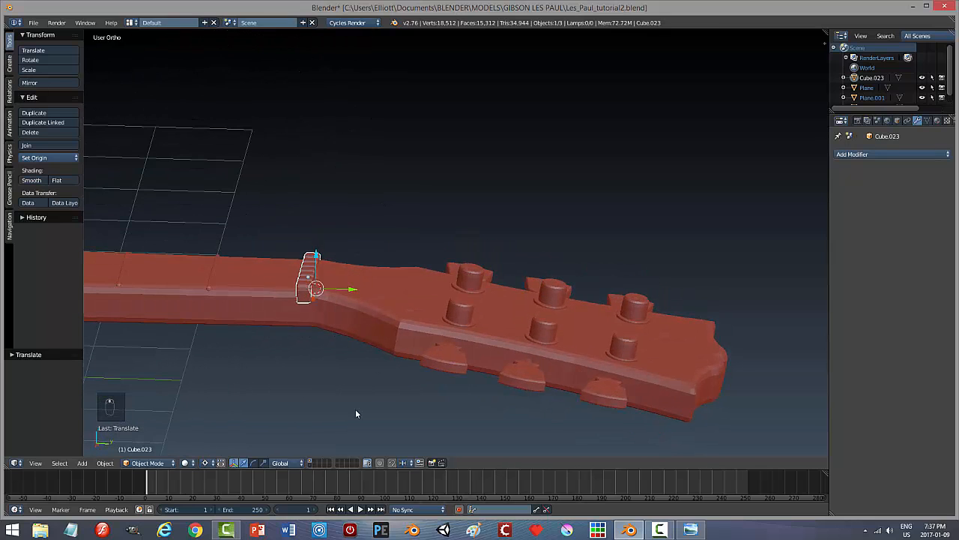
Show the layer holding the truss rod cover, move the cover to the first layer and display the first layer again.
left_click(309, 466)
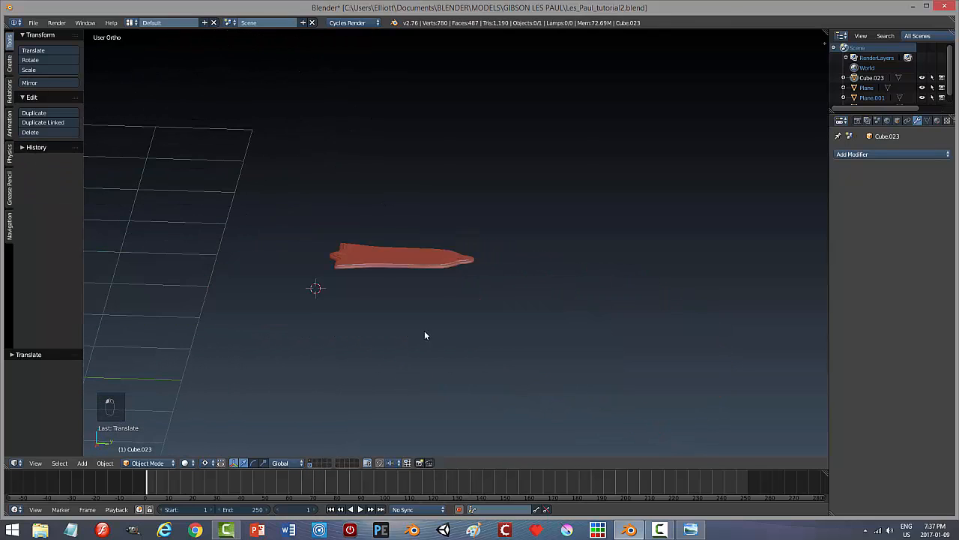
right_click(418, 264)
key("m")
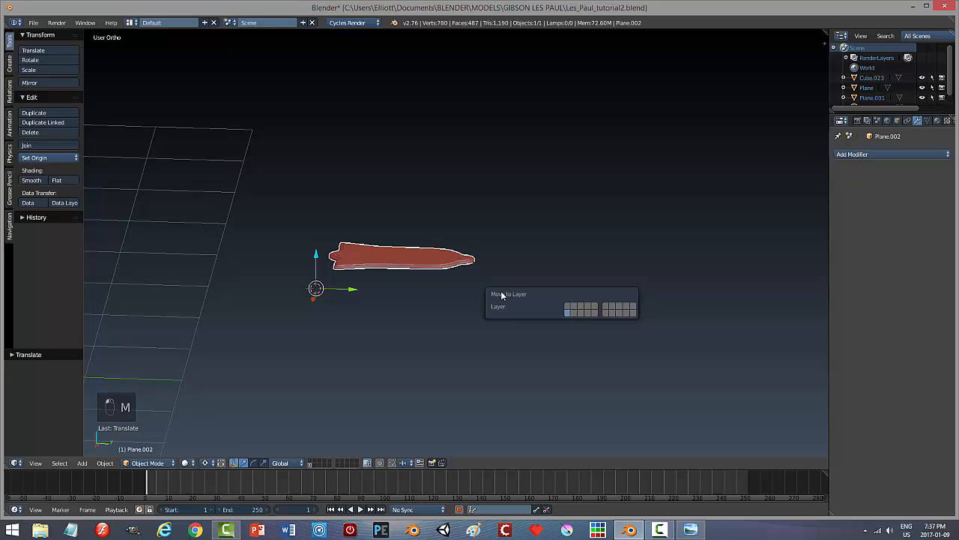
left_click(574, 306)
left_click(311, 460)
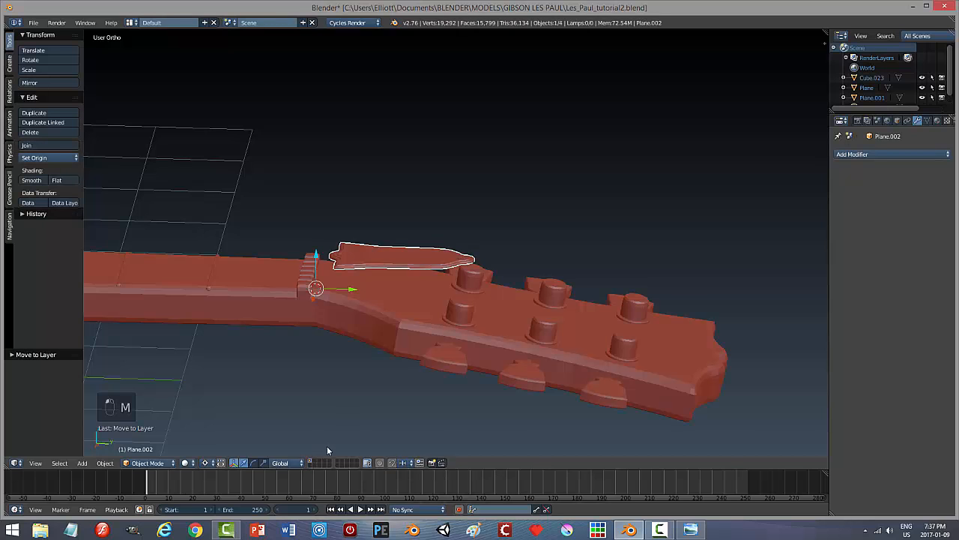
middle_click_drag(328, 450, 398, 356)
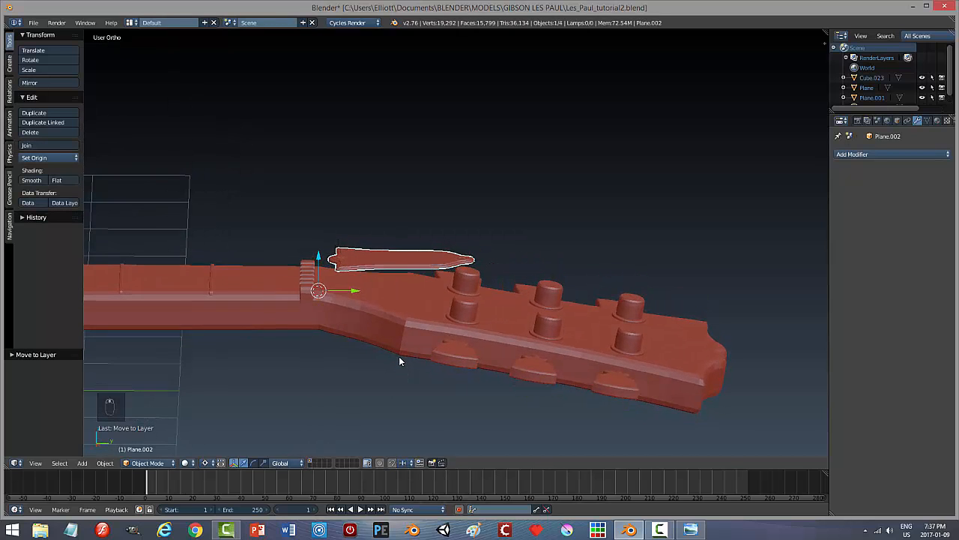
Set the truss rod cover's origin to its geometry and change the pivot point from the 3D cursor to the cover itself.
key("KP_3")
left_click(45, 158)
left_click(42, 180)
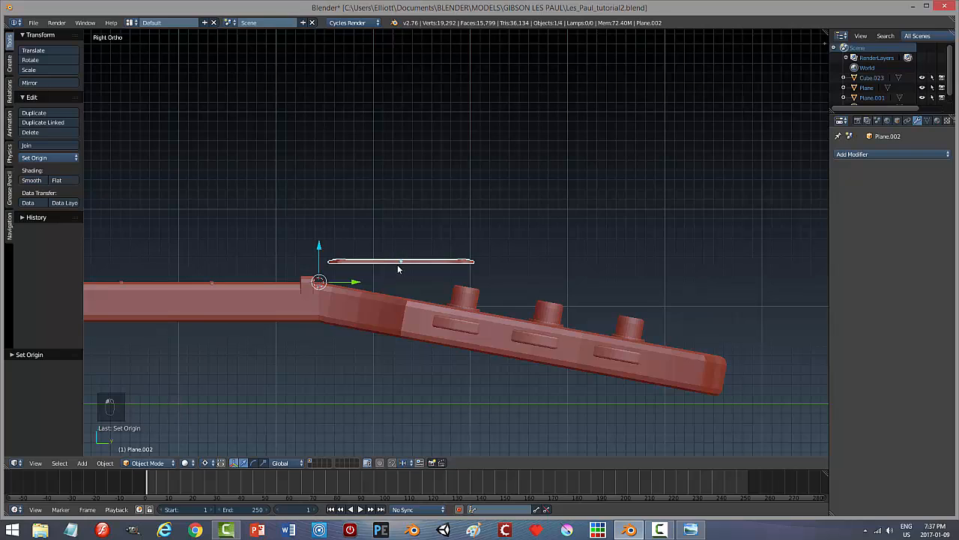
left_click(206, 463)
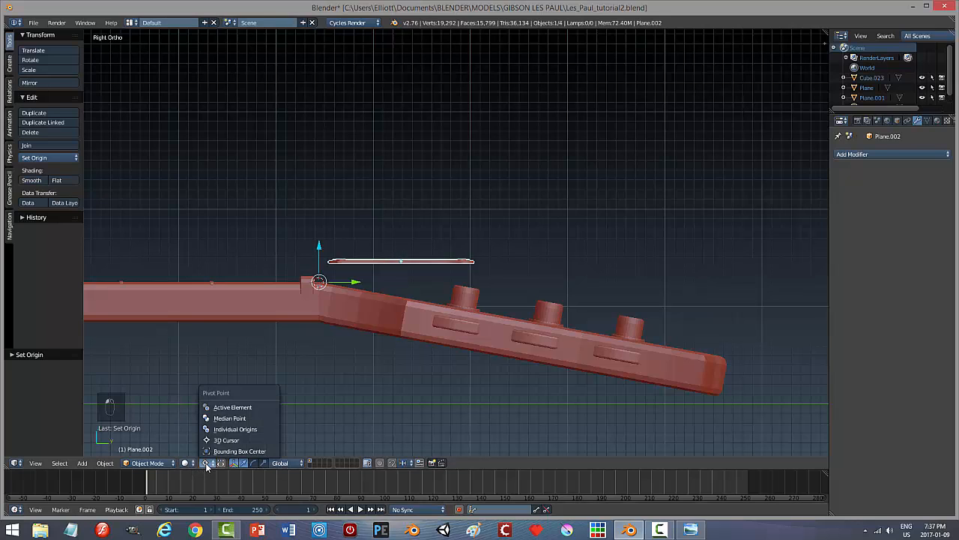
left_click(243, 424)
Snap the 3D cursor to the truss rod cover and rotate the cover back about 14° in the right side view.
middle_click_drag(424, 349, 421, 353)
key("shift+s")
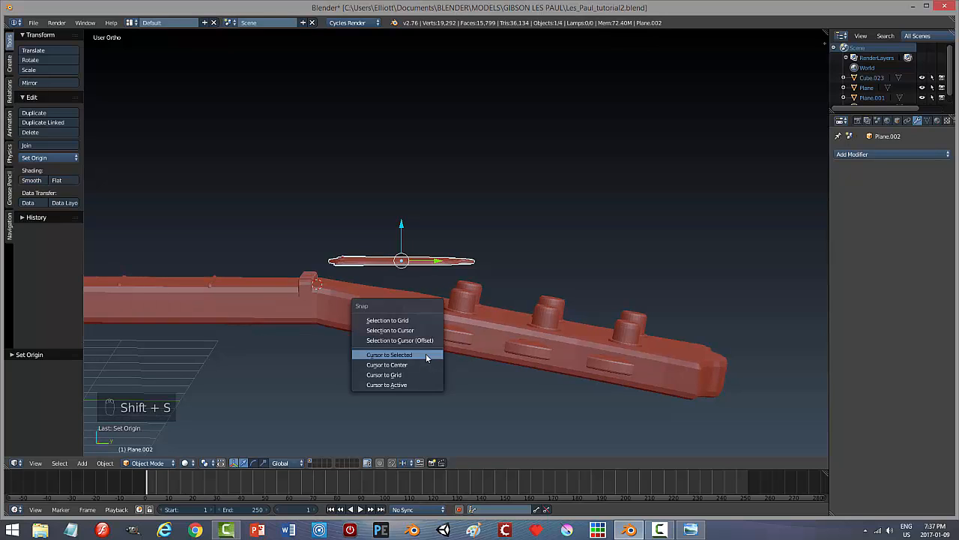
left_click(427, 353)
middle_click_drag(466, 273, 469, 275)
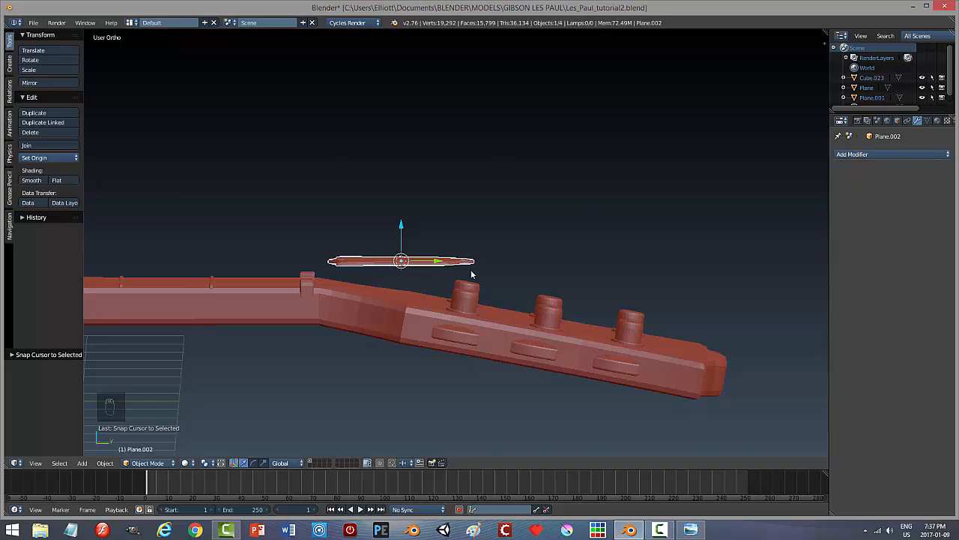
key("KP_3")
key("r")
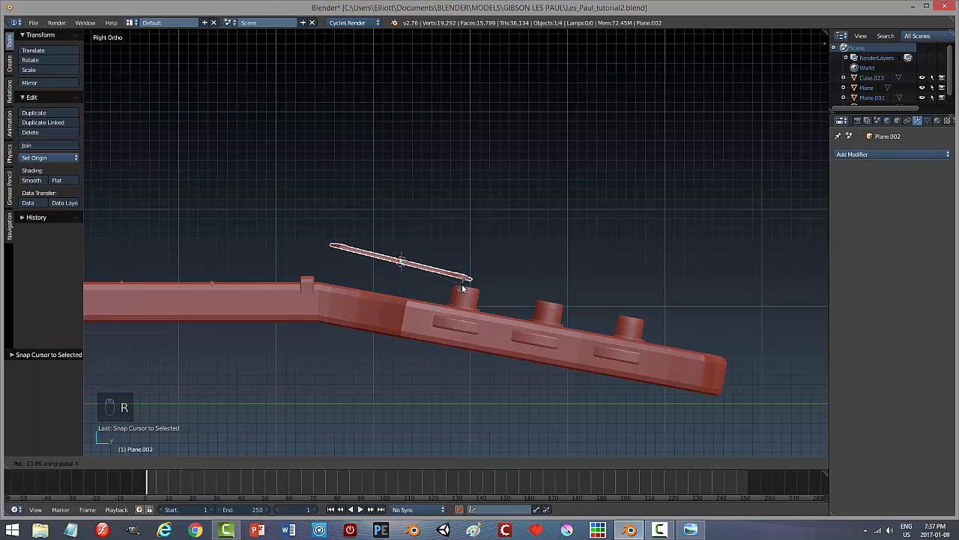
left_click(462, 283)
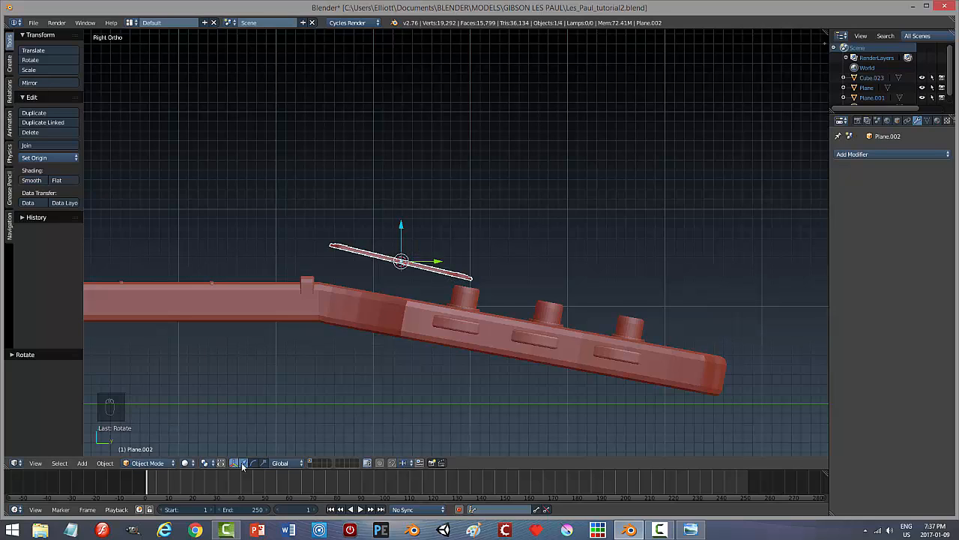
Set the transform orientation to Local and lower the truss rod cover along its local Z axis onto the headstock face.
left_click(281, 463)
left_click(286, 440)
left_click_drag(411, 224, 392, 318)
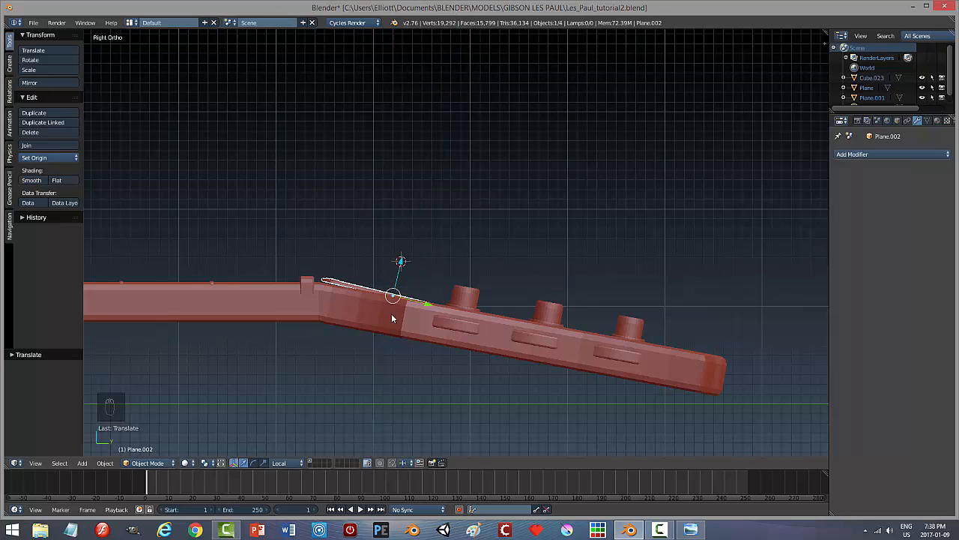
Rotate the truss rod cover about 3° to align it with the headstock face and nudge it along its local Z axis.
key("r")
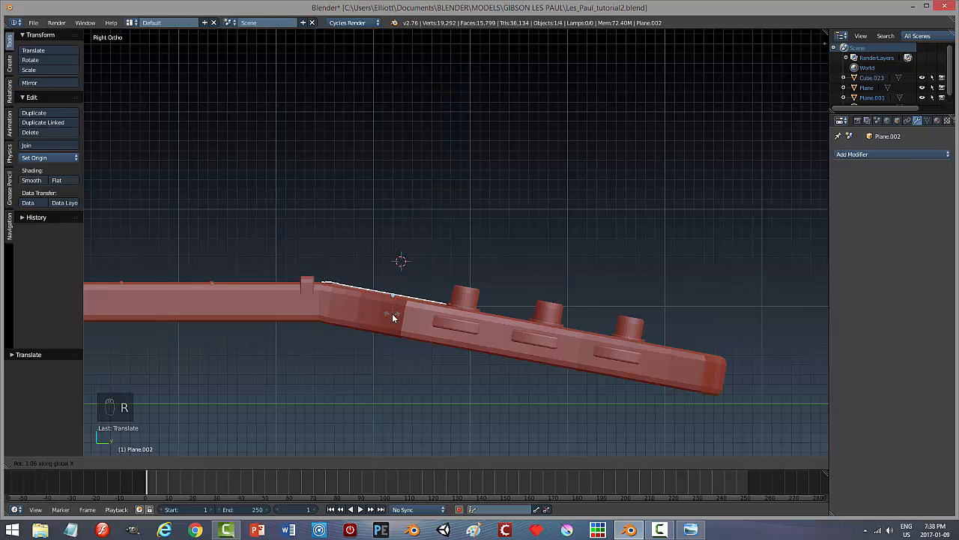
left_click(392, 313)
left_click_drag(399, 263, 398, 265)
Reselect the truss rod cover, raise it slightly along local Z so its edge stands above the headstock face, and deselect it.
middle_click_drag(373, 327, 428, 266, "shift")
scroll(416, 360, "up", 4)
scroll(413, 320, "up", 1)
middle_click_drag(413, 320, 330, 288)
key("a")
right_click(330, 287)
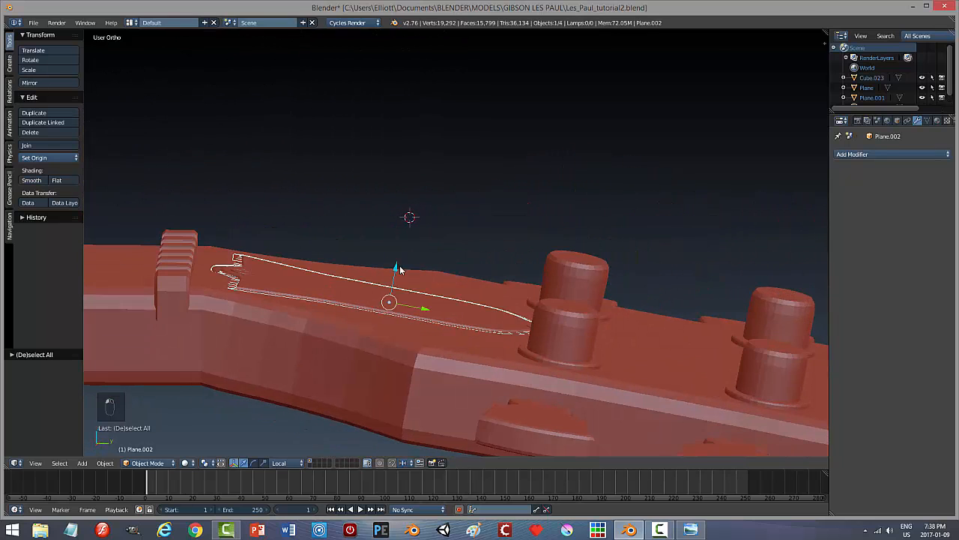
left_click_drag(396, 268, 400, 266)
key("a")
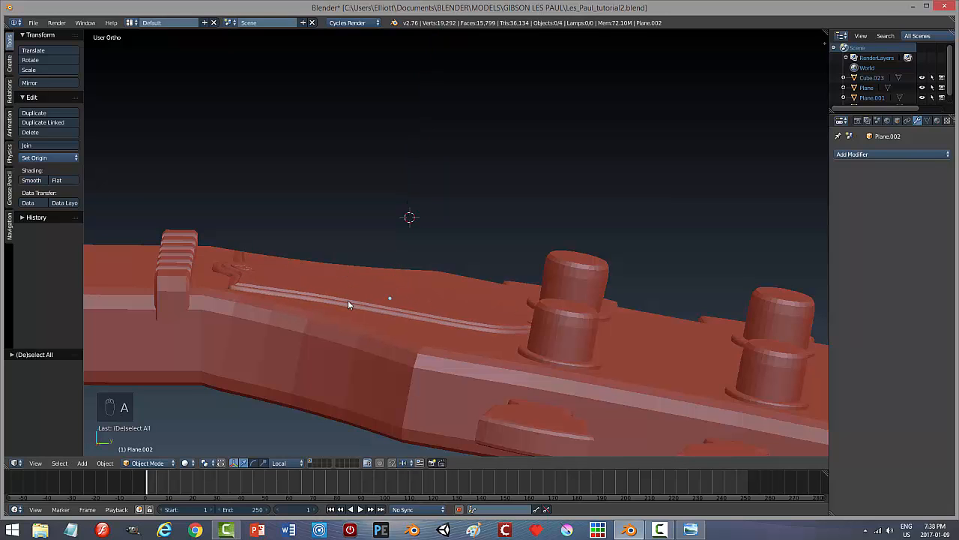
Check the cover's fit on the headstock and save over Les_Paul_tutorial2.blend.
middle_click_drag(348, 300, 467, 377)
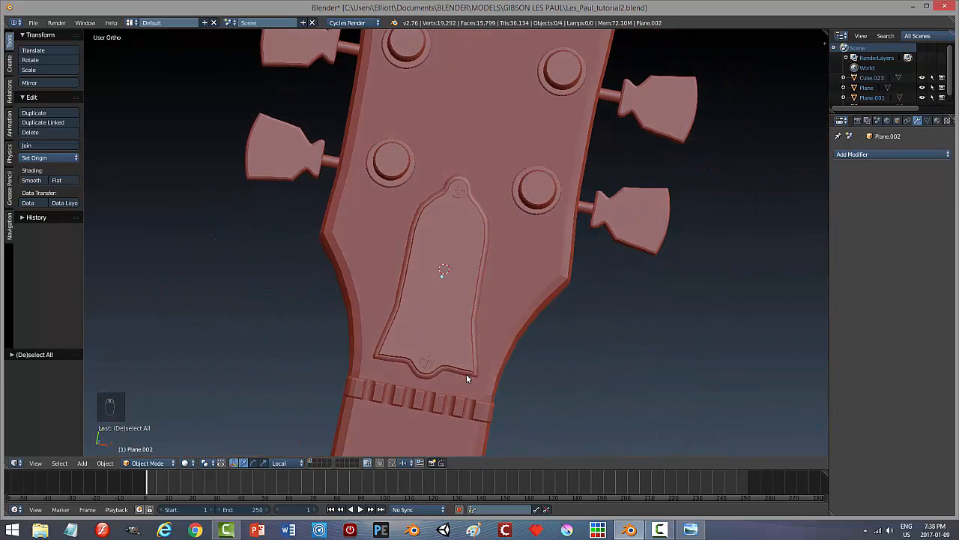
scroll(467, 367, "down", 5)
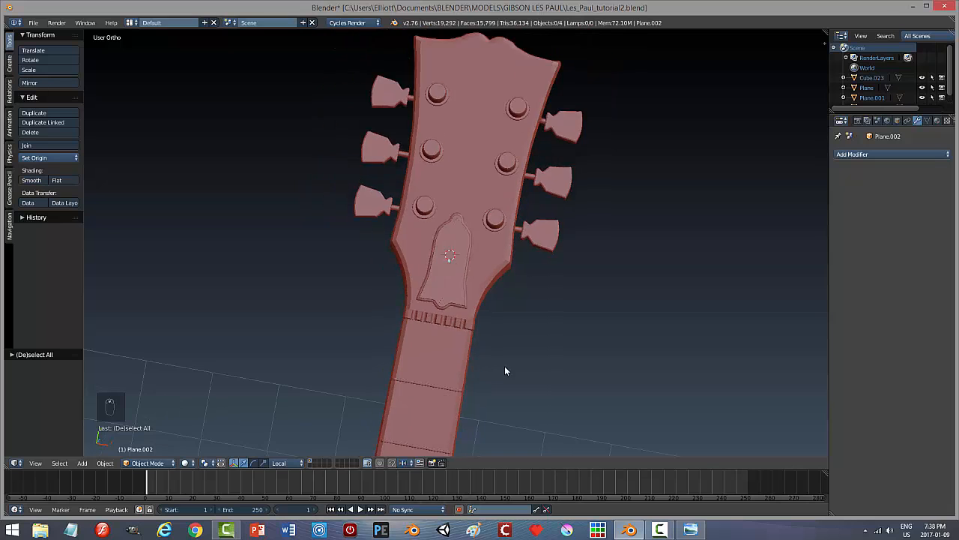
middle_click_drag(504, 367, 436, 280)
key("ctrl+s")
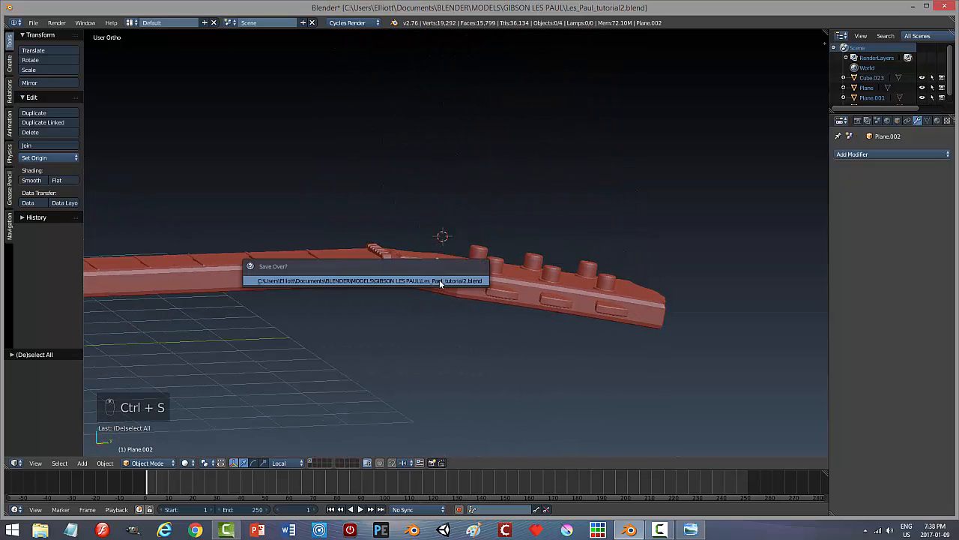
left_click(440, 283)
Look over the complete guitar from several angles and from the top, and save over the file again.
middle_click_drag(438, 321, 464, 331)
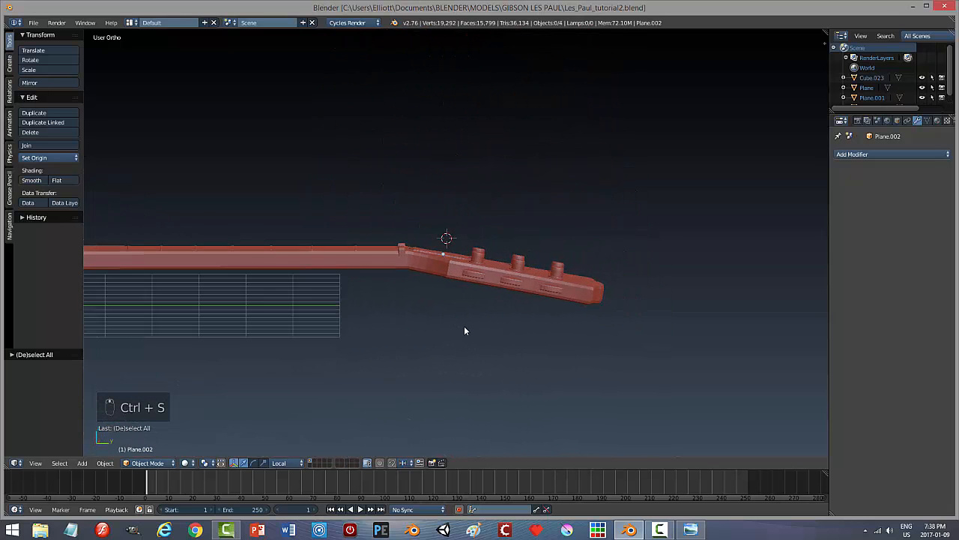
middle_click_drag(422, 295, 405, 312)
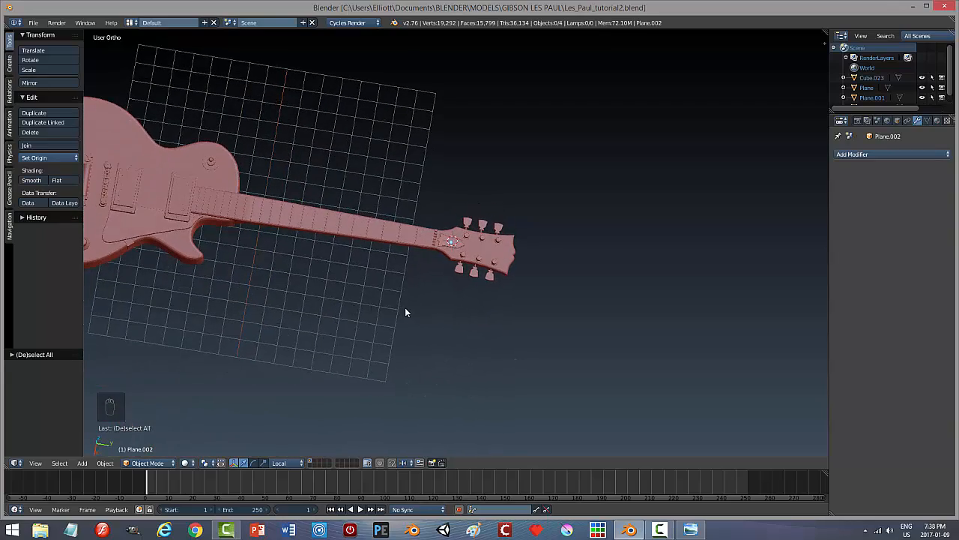
scroll(405, 312, "up", 2)
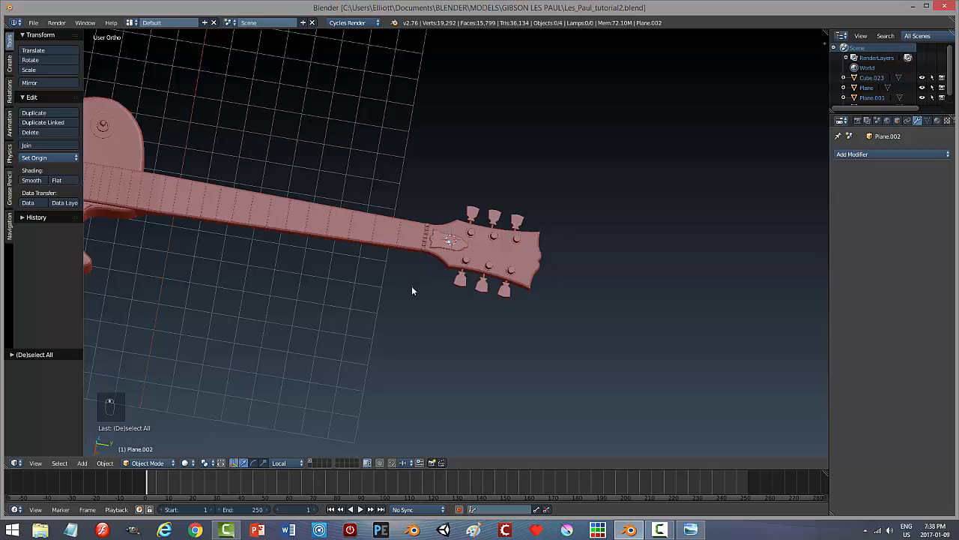
scroll(411, 286, "down", 3)
middle_click_drag(364, 296, 402, 284)
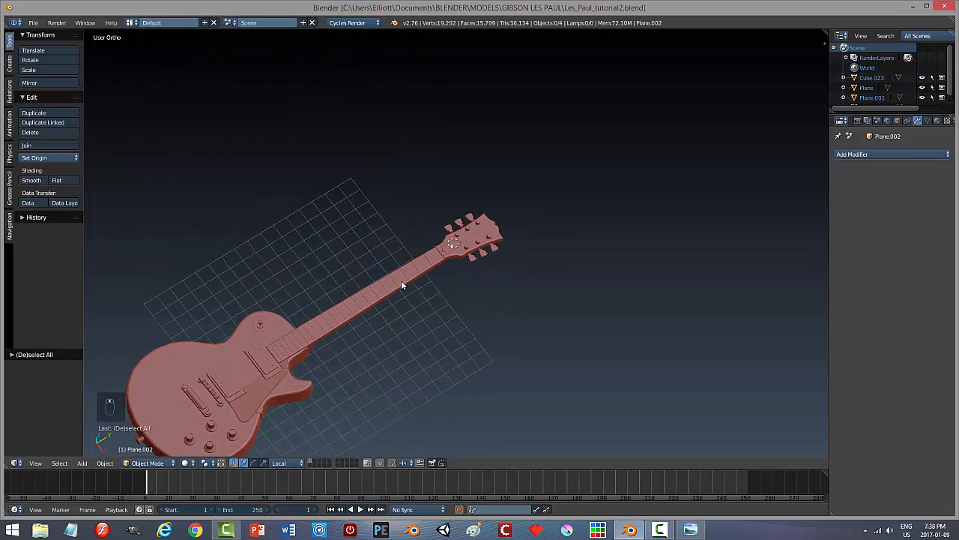
middle_click_drag(387, 334, 455, 248)
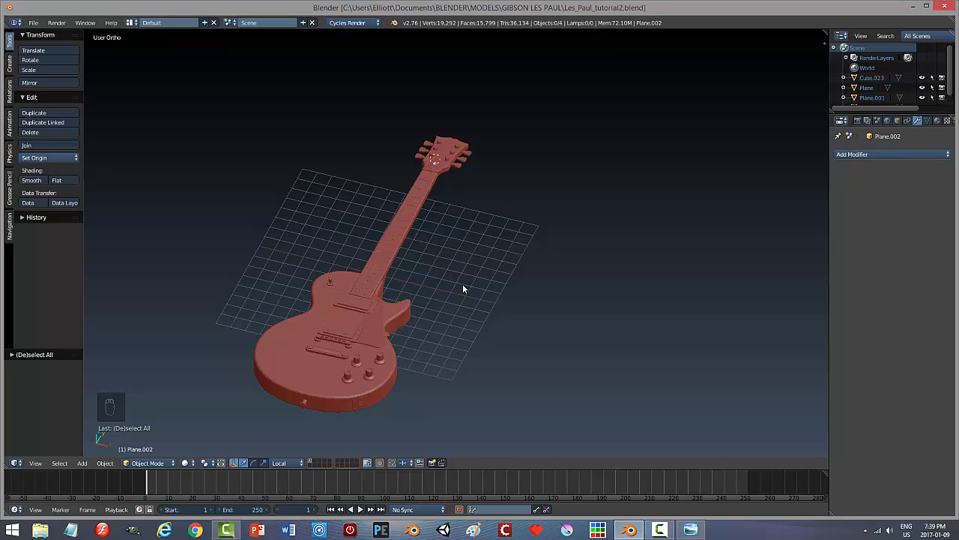
key("KP_7")
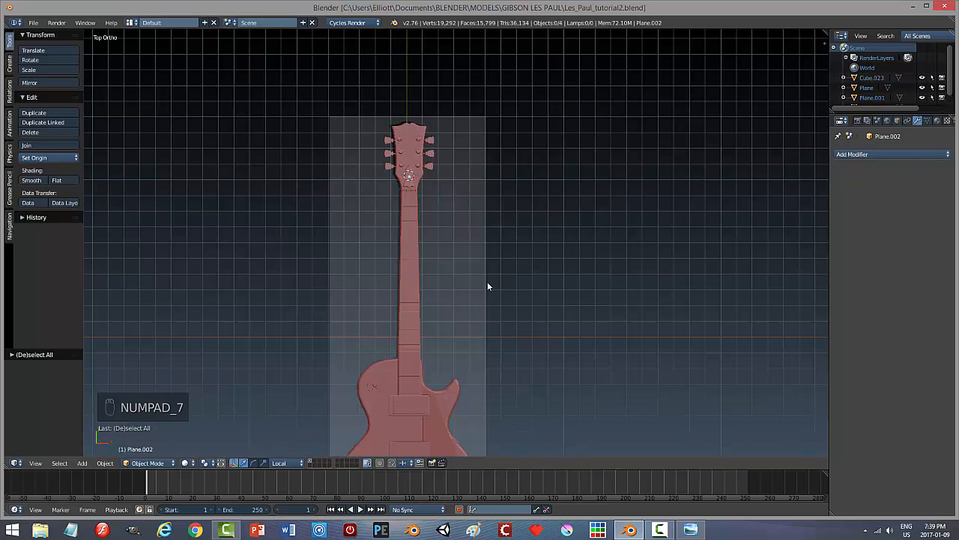
key("ctrl+s")
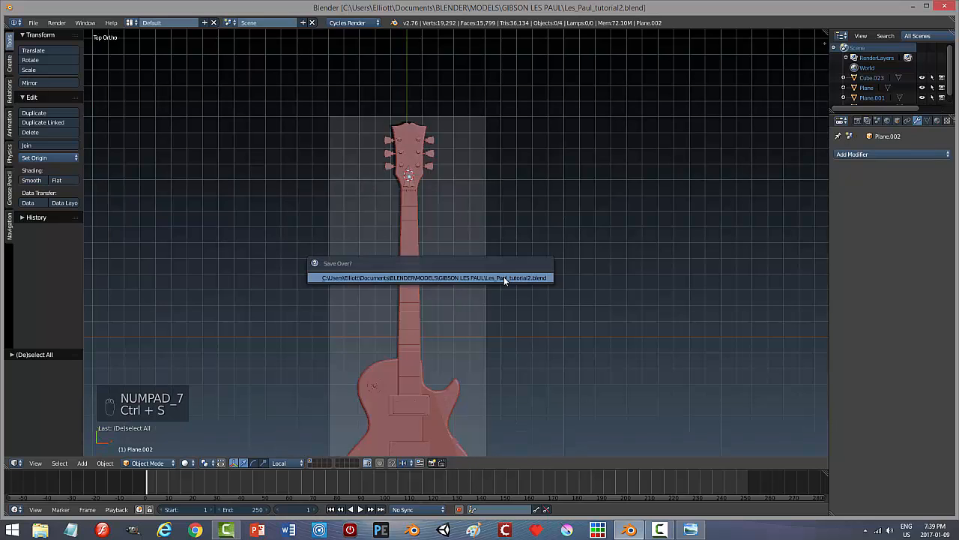
Select the neck and then the nut, and examine the nut up close where it meets the headstock.
middle_click_drag(518, 321, 364, 205)
right_click(361, 199)
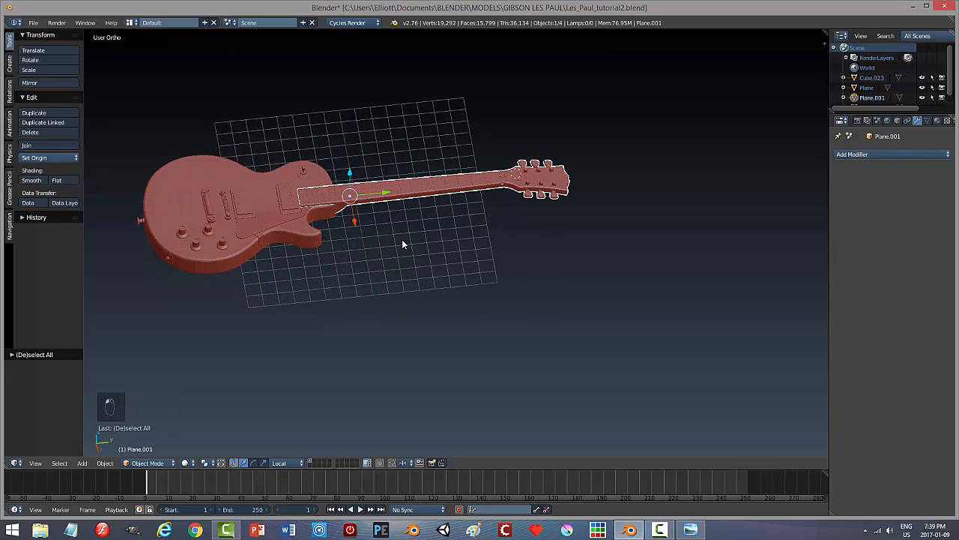
right_click(504, 179)
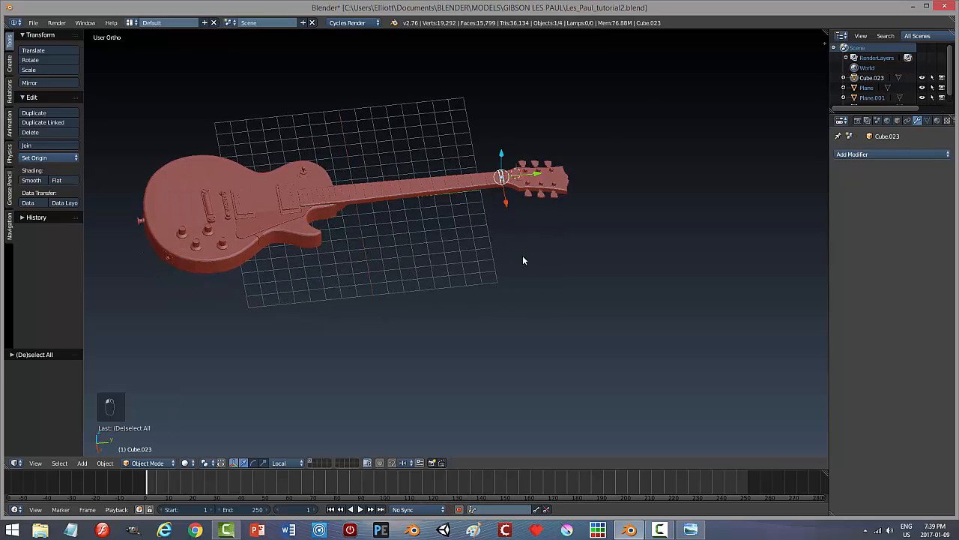
scroll(524, 260, "up", 3)
middle_click_drag(572, 237, 560, 338, "shift")
scroll(478, 335, "up", 4)
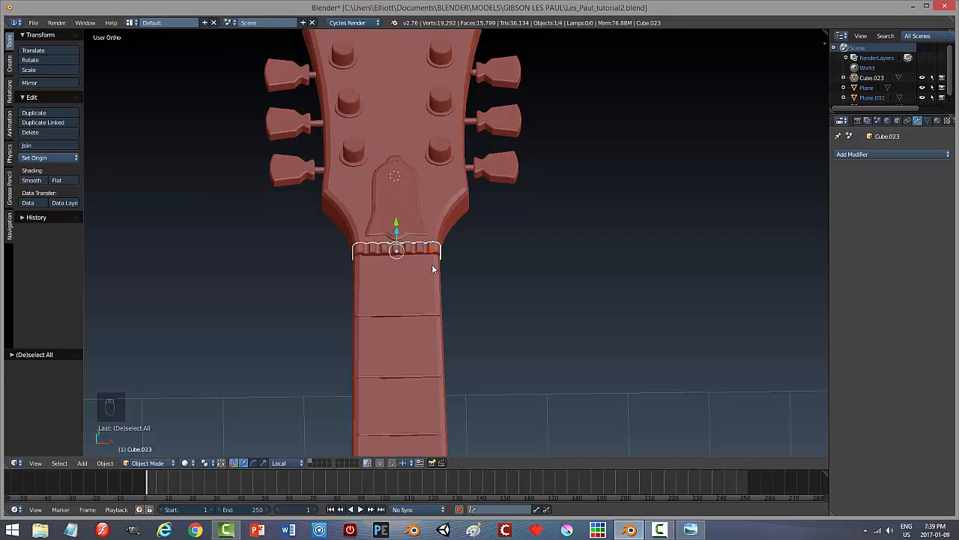
Join the truss rod cover, the neck with its headstock, and the nut into one object.
middle_click_drag(546, 288, 506, 254)
right_click(452, 208)
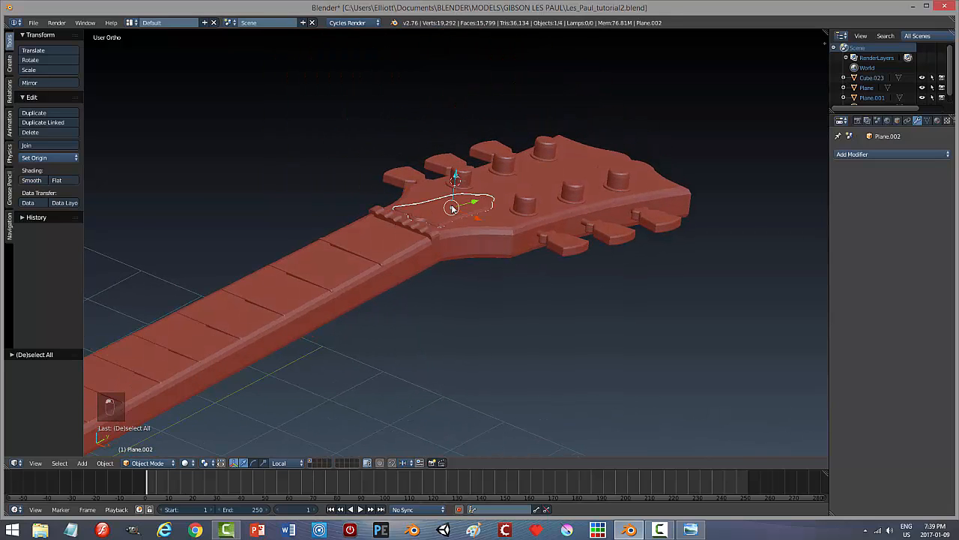
right_click(491, 243, "shift")
right_click(428, 231, "shift")
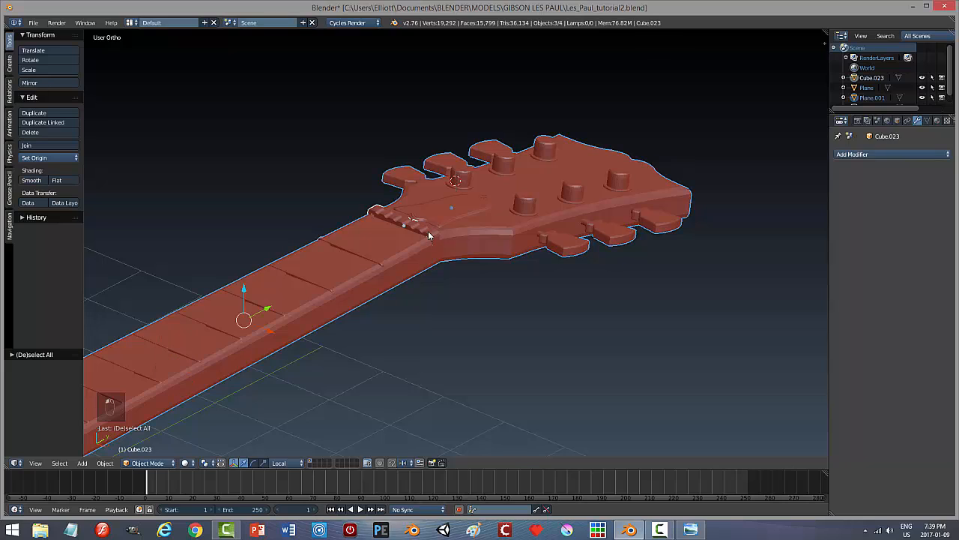
key("ctrl+j")
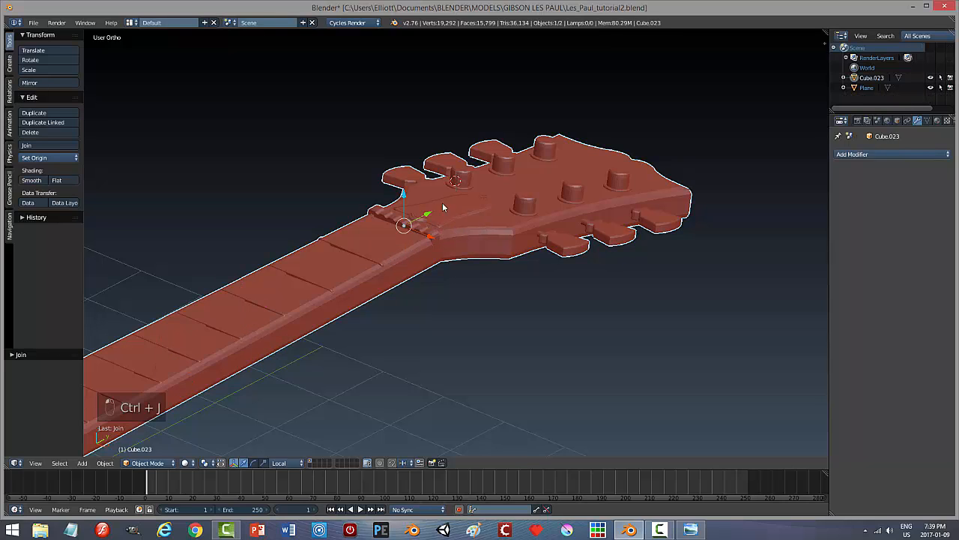
left_click_drag(404, 195, 407, 181)
key("ctrl+z")
Join the neck assembly to the guitar body and save over Les_Paul_tutorial2.blend.
scroll(449, 289, "down", 4)
middle_click_drag(412, 340, 192, 343)
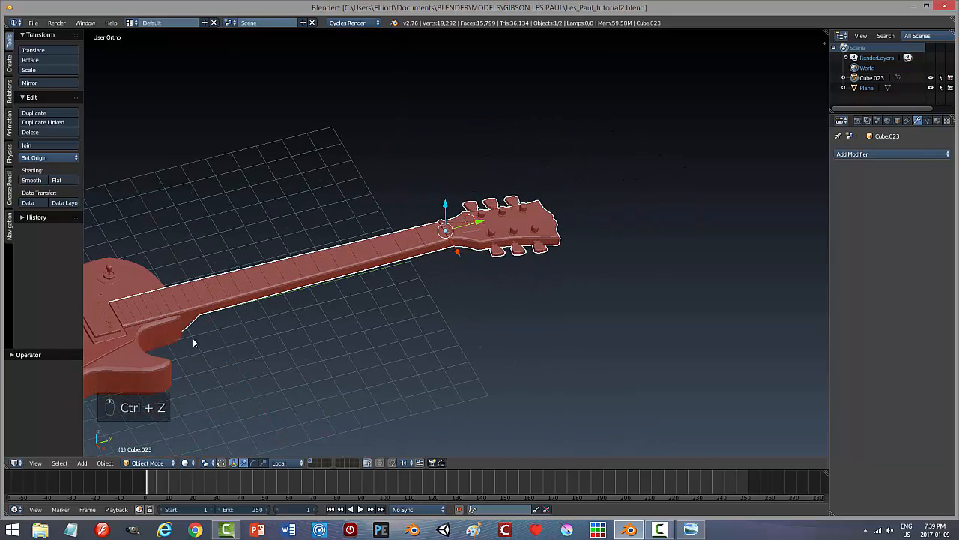
left_click(133, 354, "shift")
key("ctrl+j")
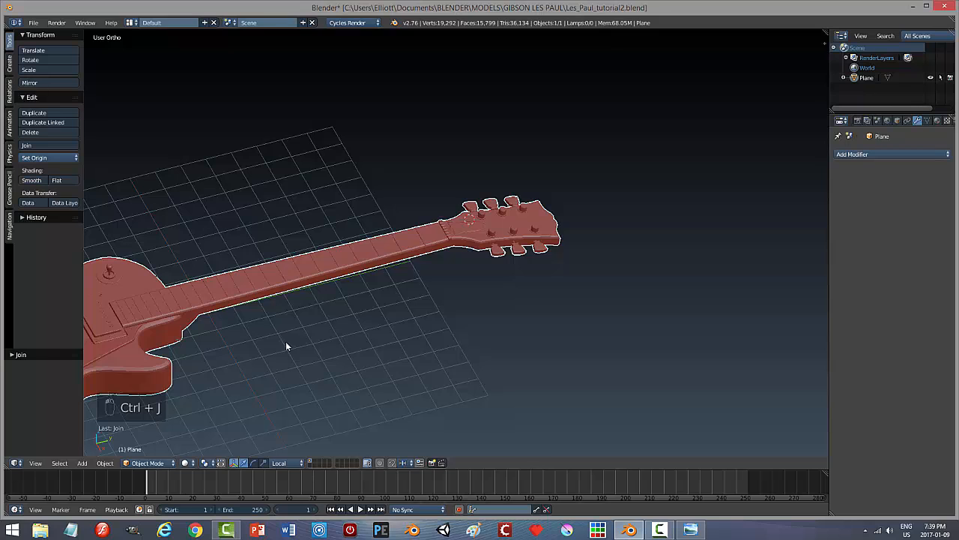
key("ctrl+s")
Reselect the whole guitar and slide it along its local Y axis towards the headstock end.
middle_click_drag(299, 342, 326, 328)
key("a")
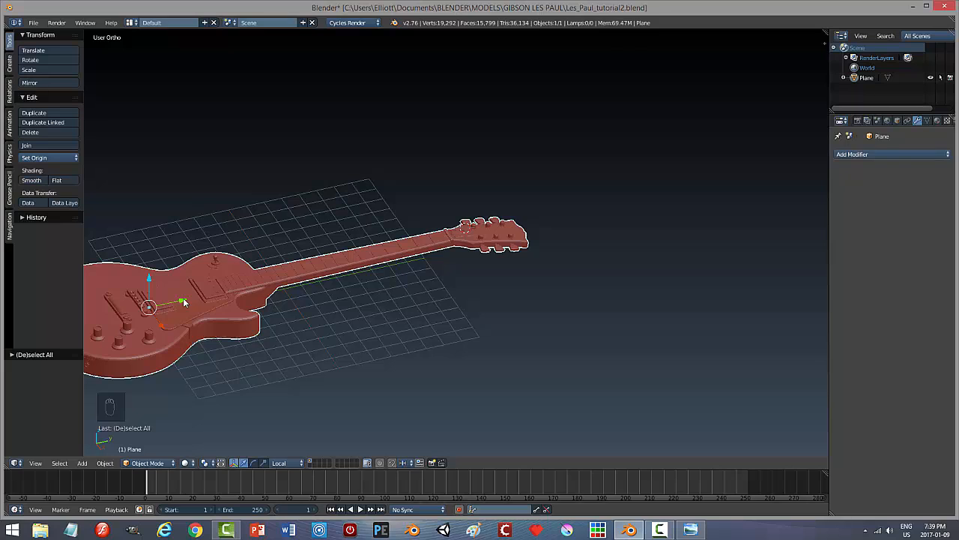
left_click_drag(183, 304, 256, 289)
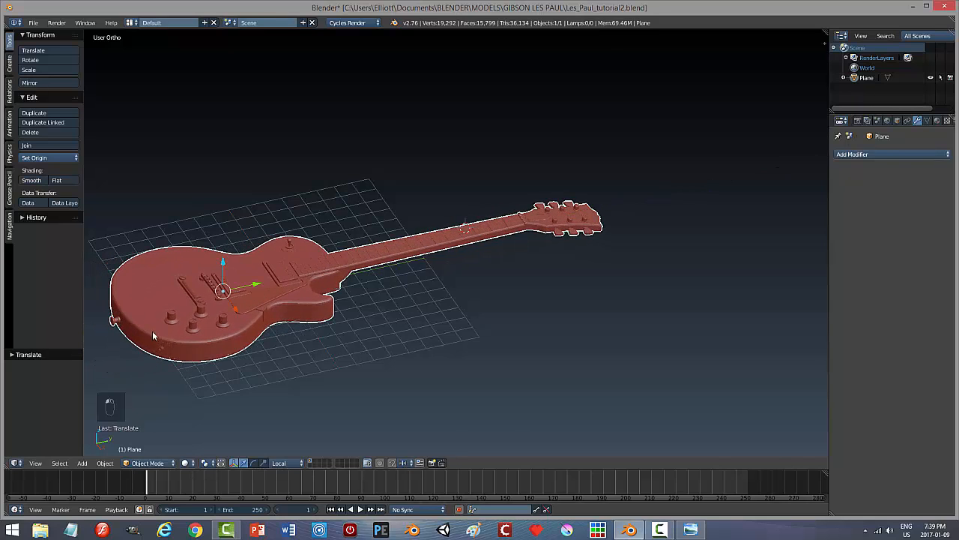
Duplicate the linked geometry of the strap button at the body's base and separate the copy into its own object.
key("Tab")
left_click(229, 334)
middle_click_drag(133, 355, 174, 359)
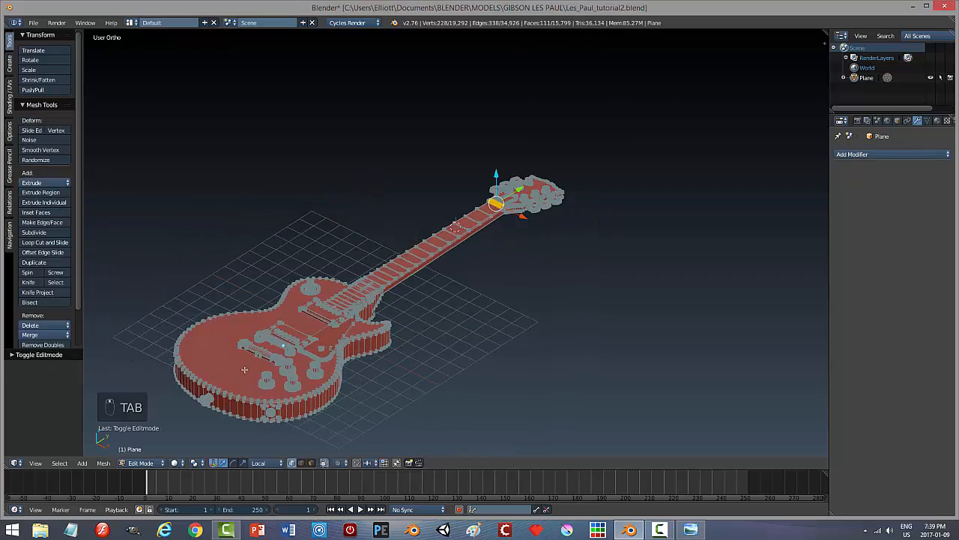
scroll(245, 369, "up", 8)
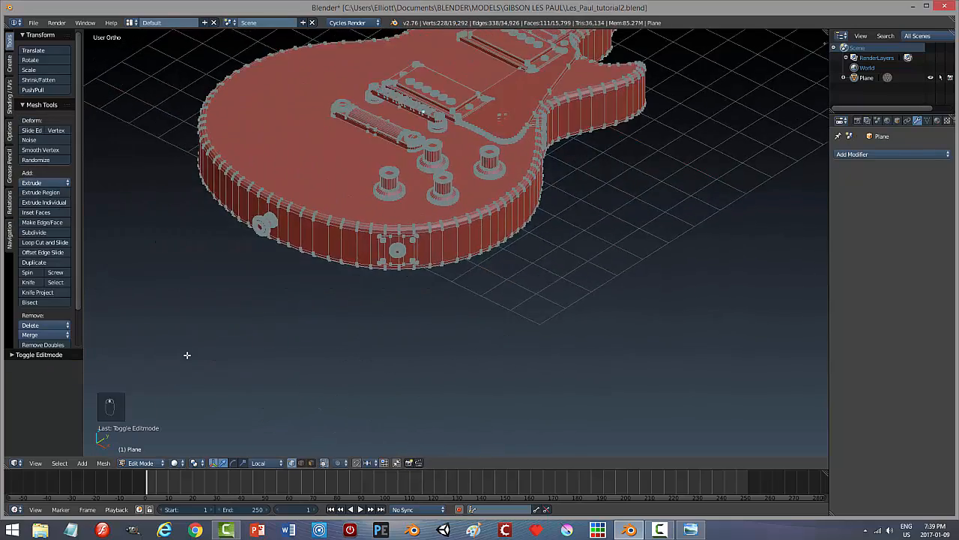
scroll(187, 354, "up", 6)
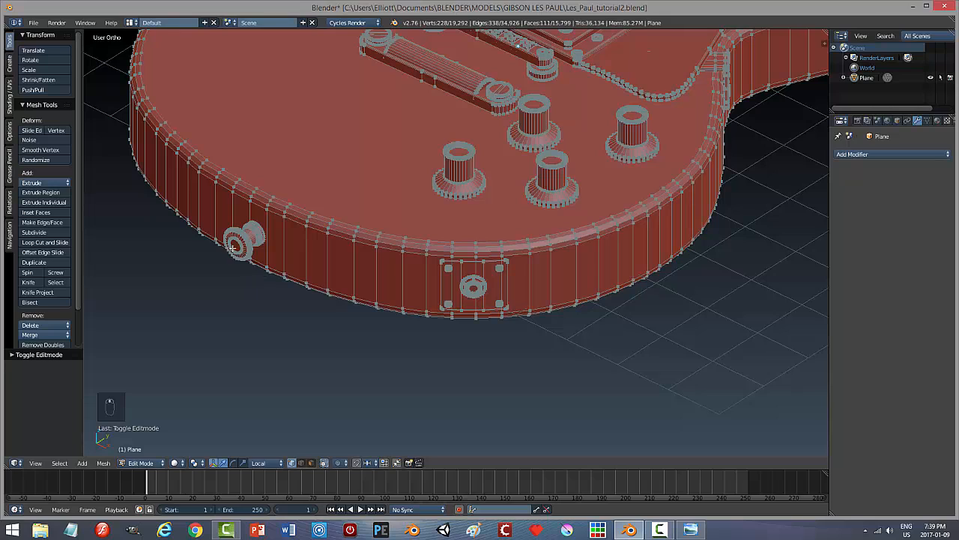
right_click(233, 246)
key("ctrl+l")
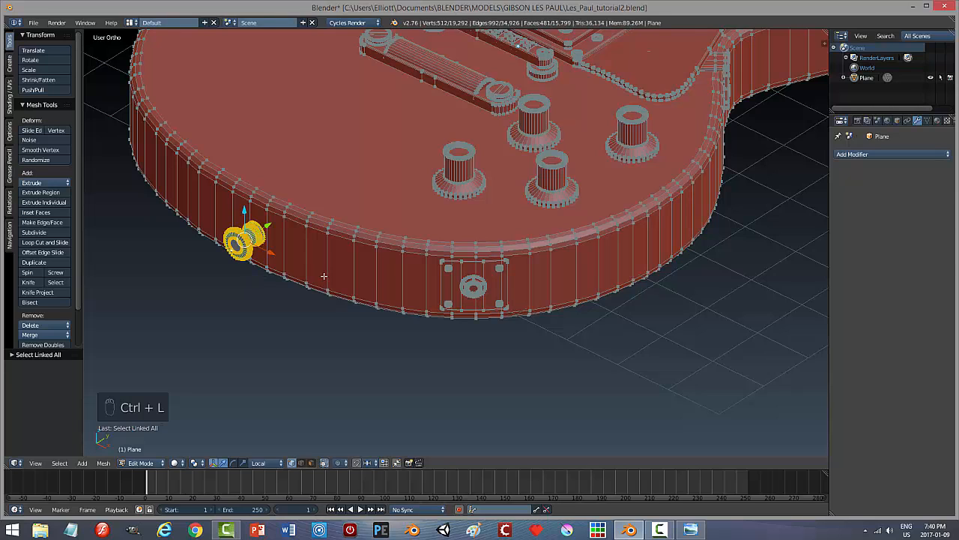
key("shift+d")
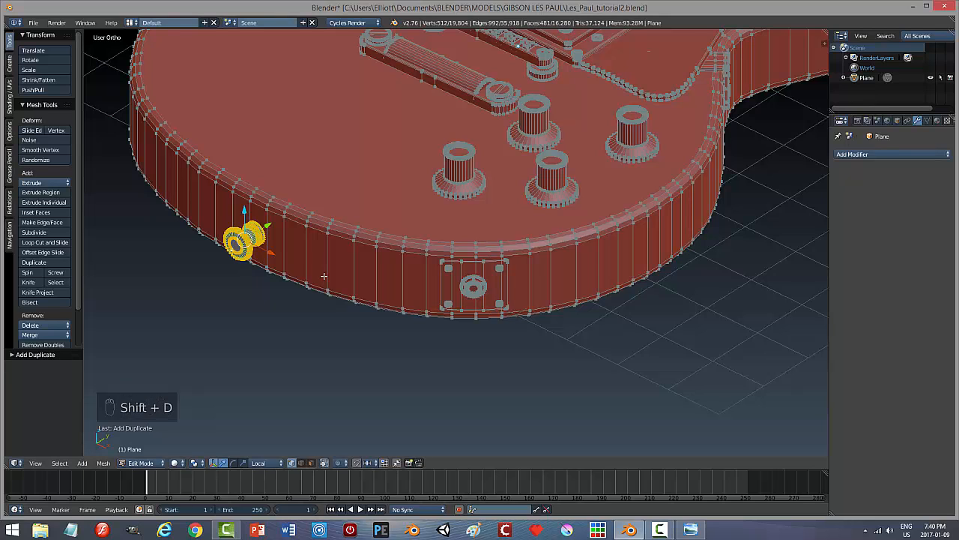
key("p")
left_click(315, 275)
key("Tab")
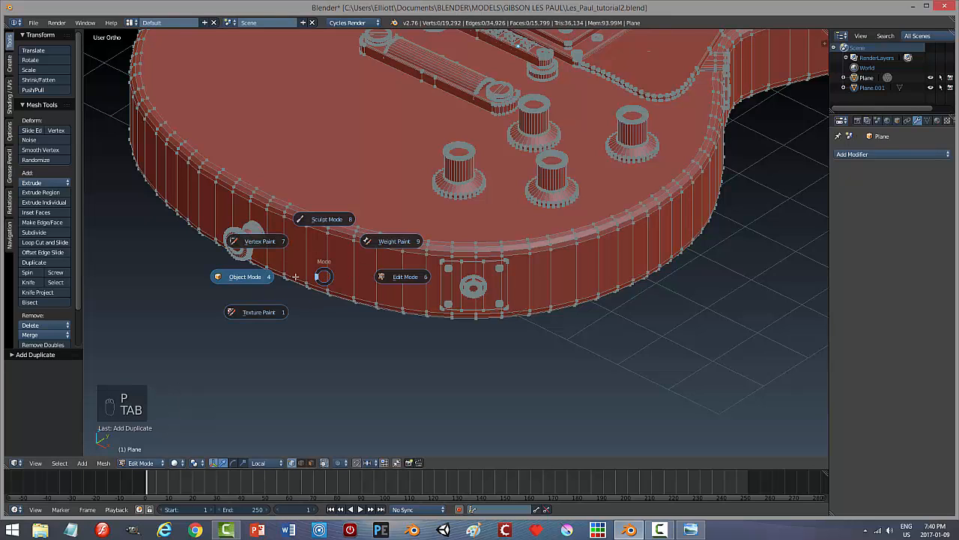
left_click(249, 277)
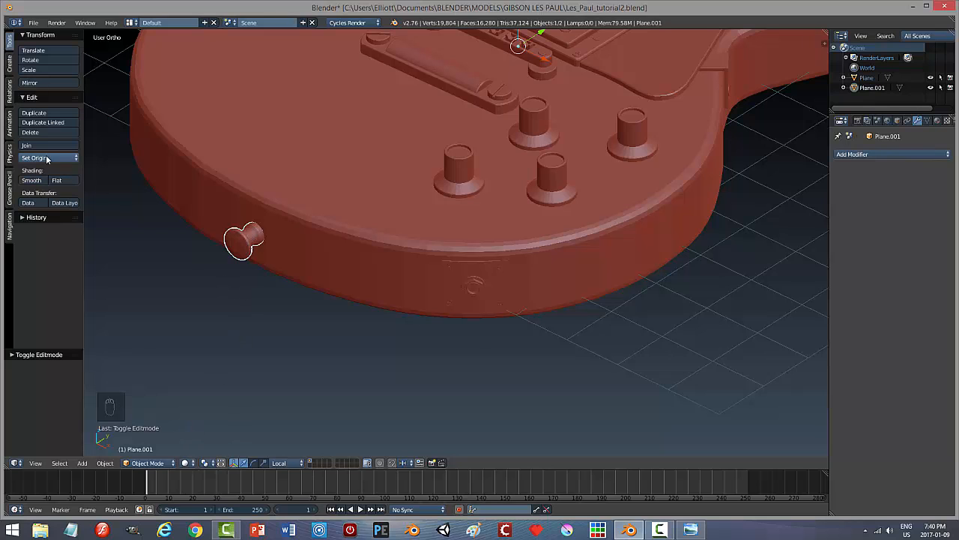
Centre the copied strap button's origin on its geometry and move the copy away from the original.
left_click(45, 157)
left_click(45, 179)
key("g")
left_click(244, 268)
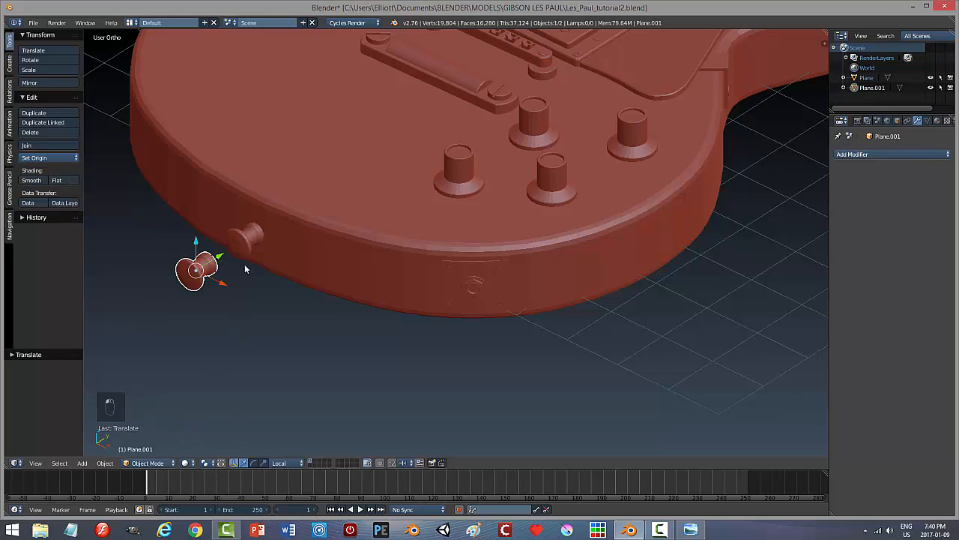
In top view, move the copied strap button beside the neck, just above the body's upper shoulder.
middle_click_drag(245, 268, 423, 279)
key("KP_7")
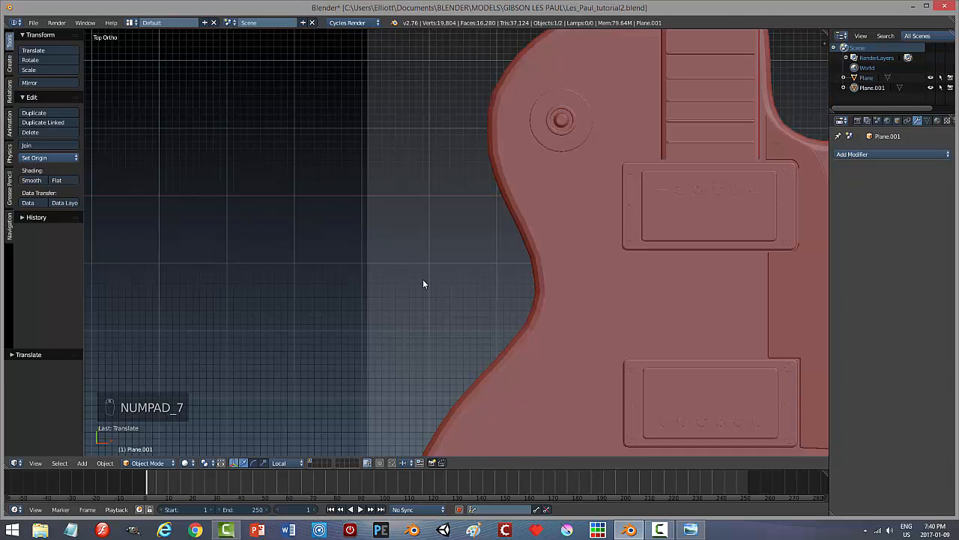
scroll(424, 282, "down", 8)
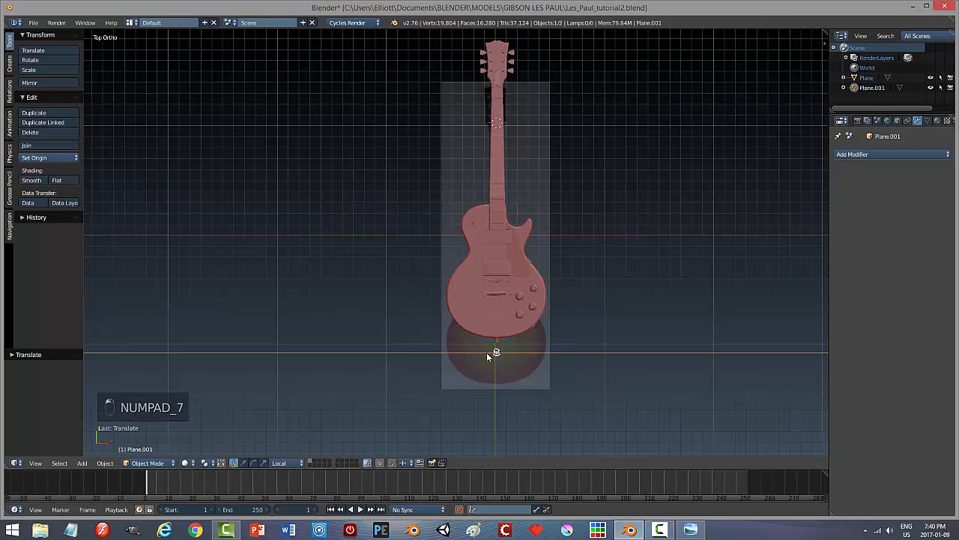
left_click_drag(487, 353, 505, 180)
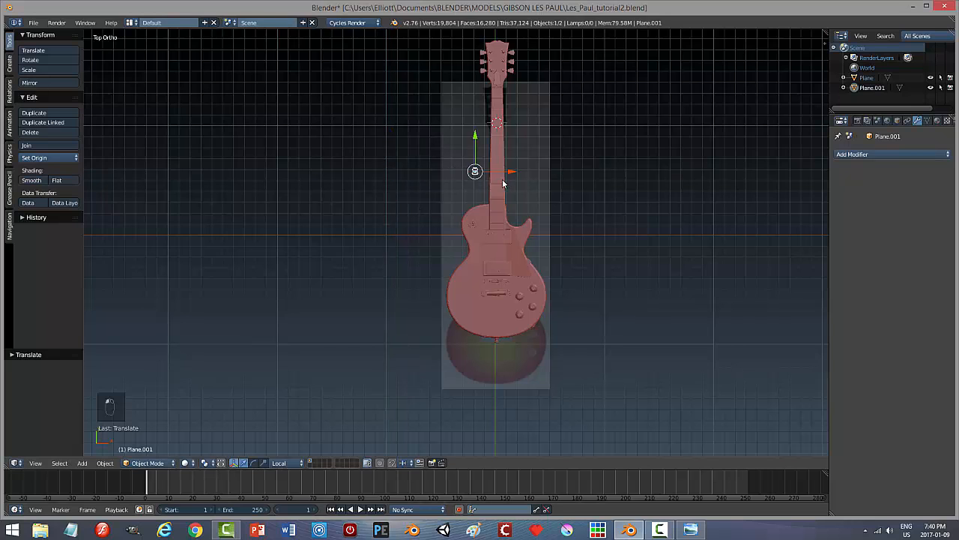
left_click_drag(476, 142, 480, 164)
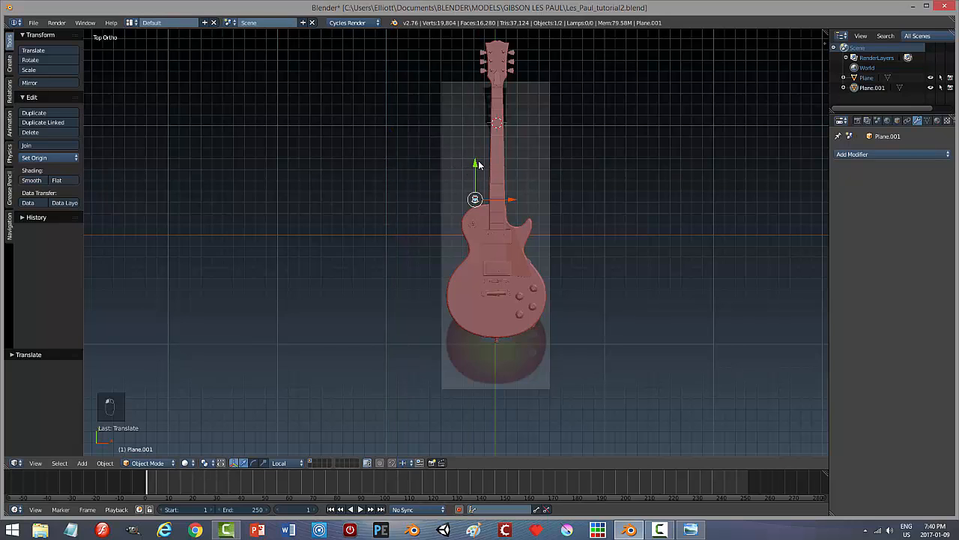
Rotate the copied strap button 180 degrees about Z so its base faces the body's shoulder.
key("KP_Decimal")
scroll(498, 225, "down", 8)
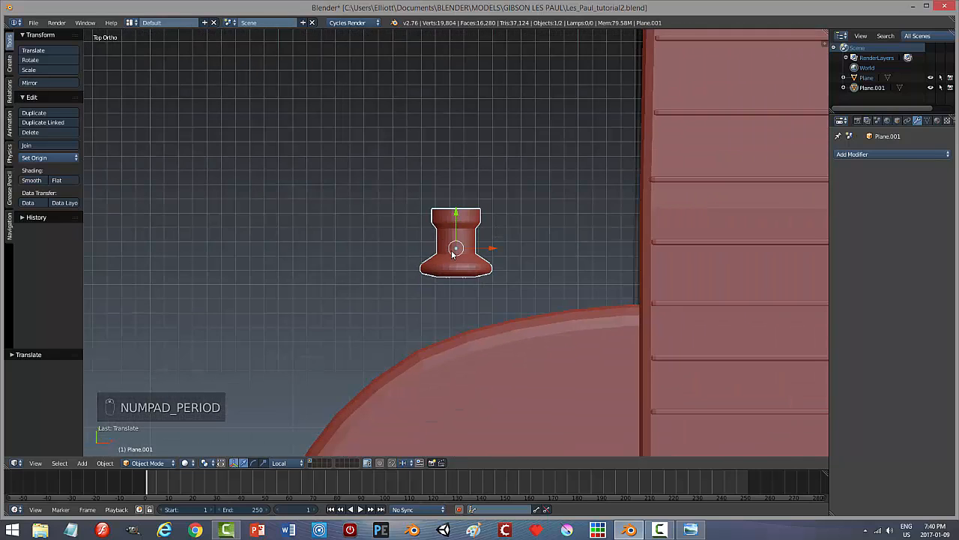
key("r")
key("r")
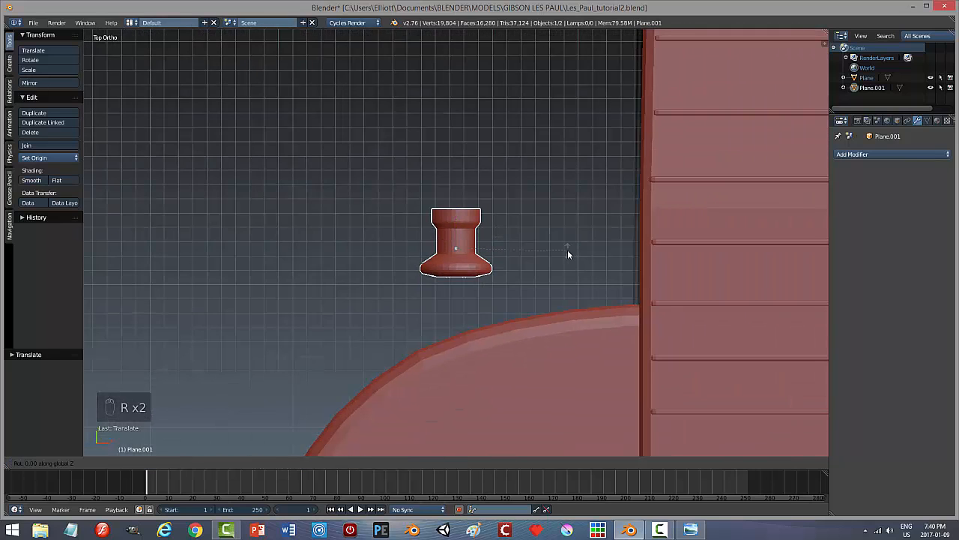
type("18")
type("0")
key("Return")
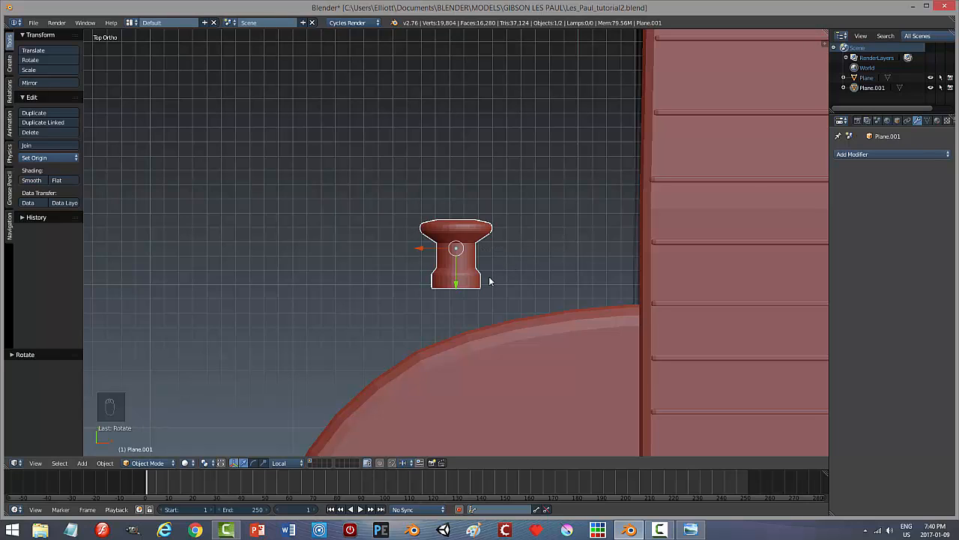
Tilt the strap button to match the shoulder's curve and slide it along local Y until its base meets the edge.
key("r")
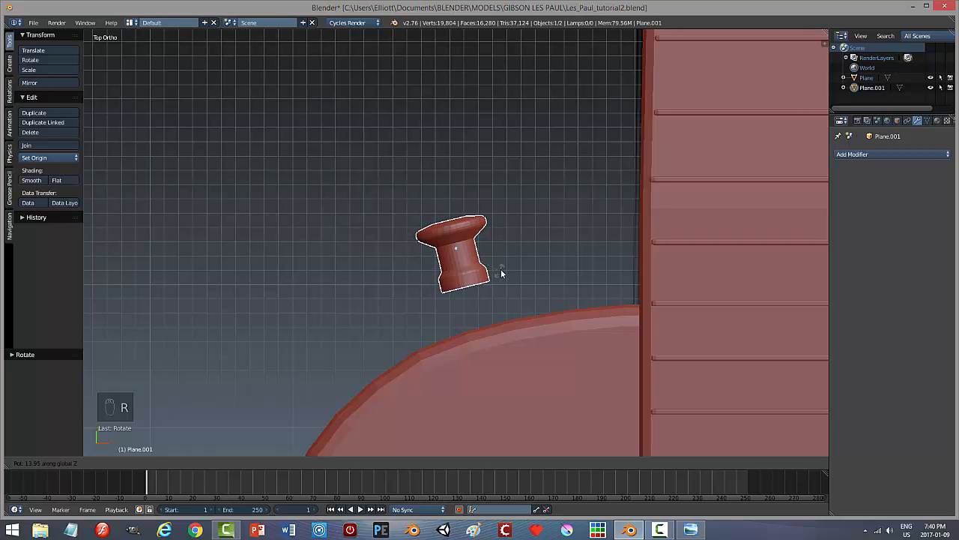
left_click(501, 268)
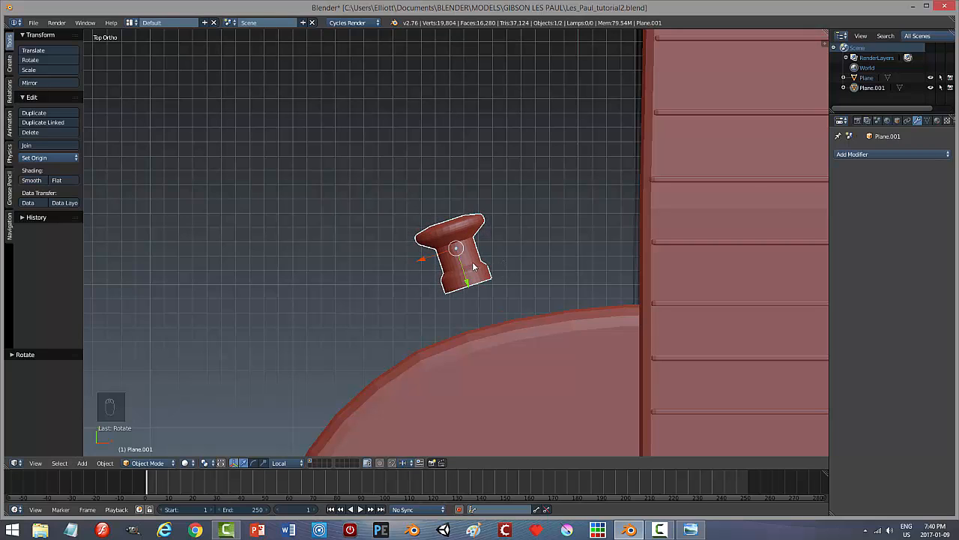
left_click_drag(468, 287, 485, 332)
Fine-tune the strap button's rotation about Z and nudge it along local Y so it seats on the body's side.
key("r")
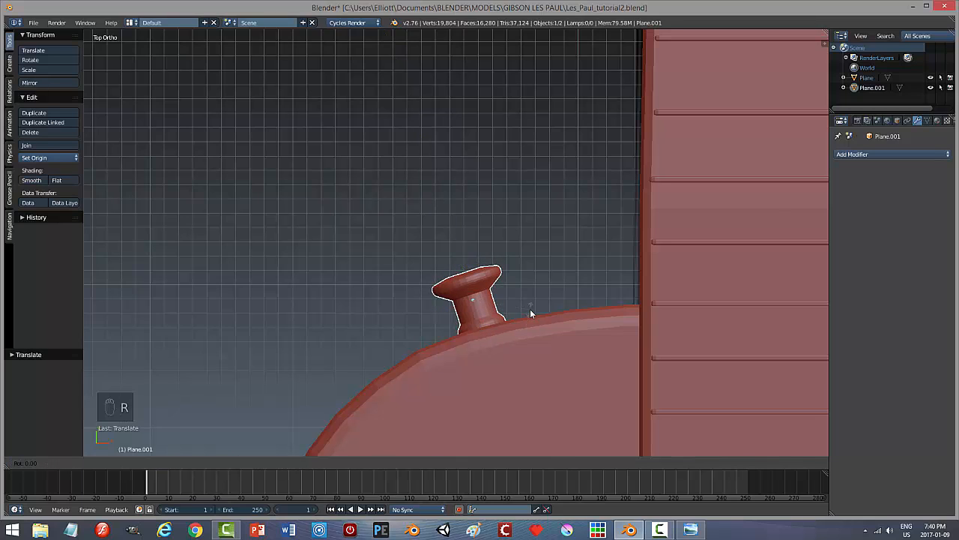
key("z")
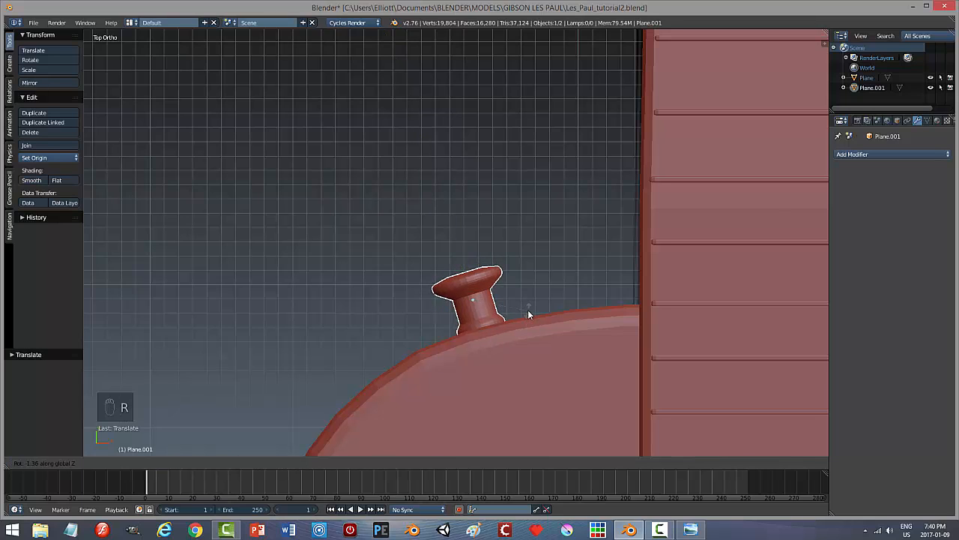
left_click(529, 310)
left_click_drag(484, 333, 483, 332)
middle_click_drag(291, 299, 516, 257)
scroll(530, 231, "down", 3)
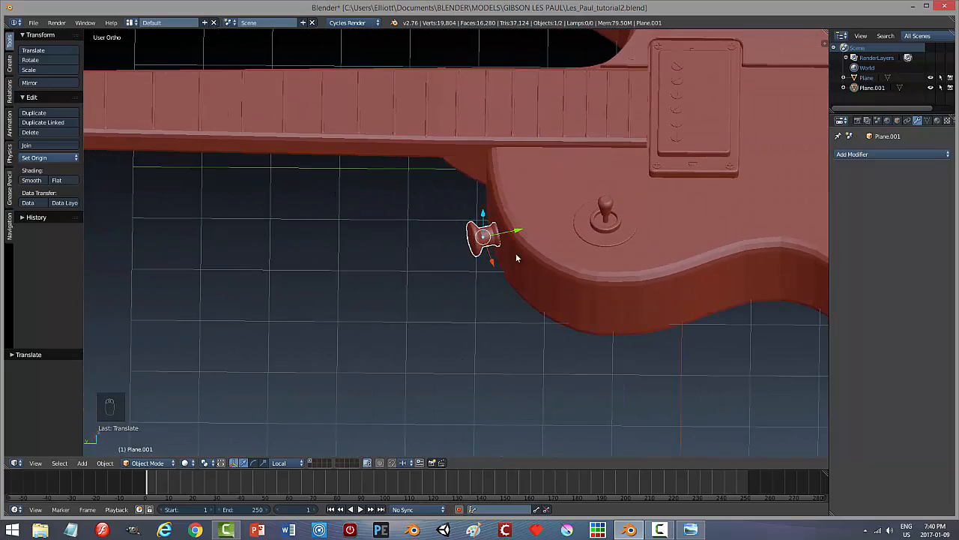
left_click_drag(522, 232, 521, 232)
middle_click_drag(521, 232, 608, 250)
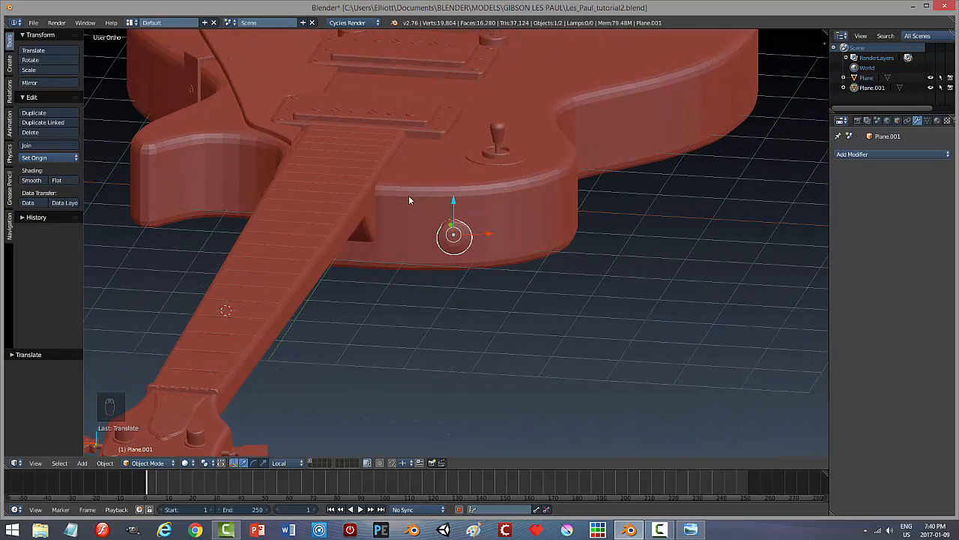
Check the new strap button on the whole guitar, join it to the guitar object, and save over Les_Paul_tutorial2.blend.
scroll(408, 200, "down", 5)
key("a")
middle_click_drag(550, 293, 369, 308)
scroll(502, 265, "down", 3)
middle_click_drag(541, 272, 412, 274)
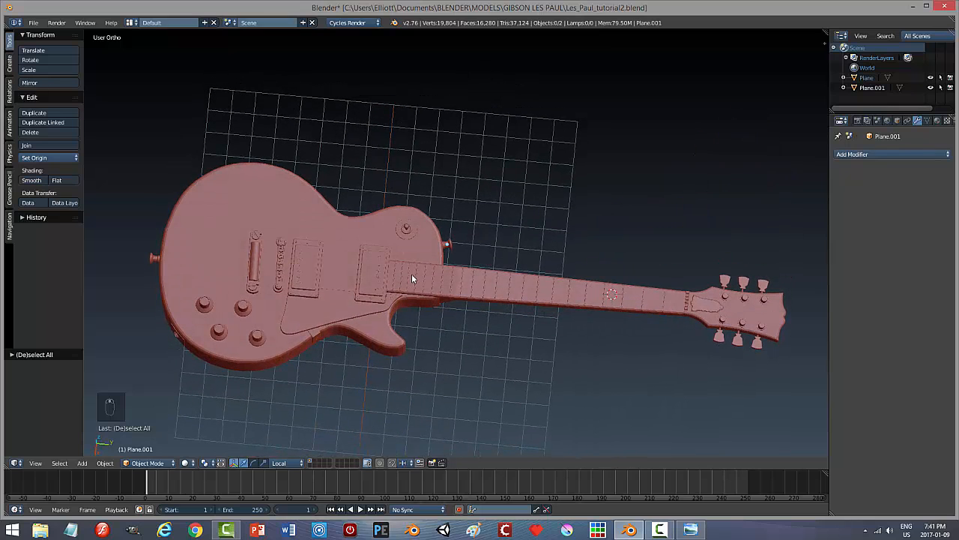
right_click(412, 276)
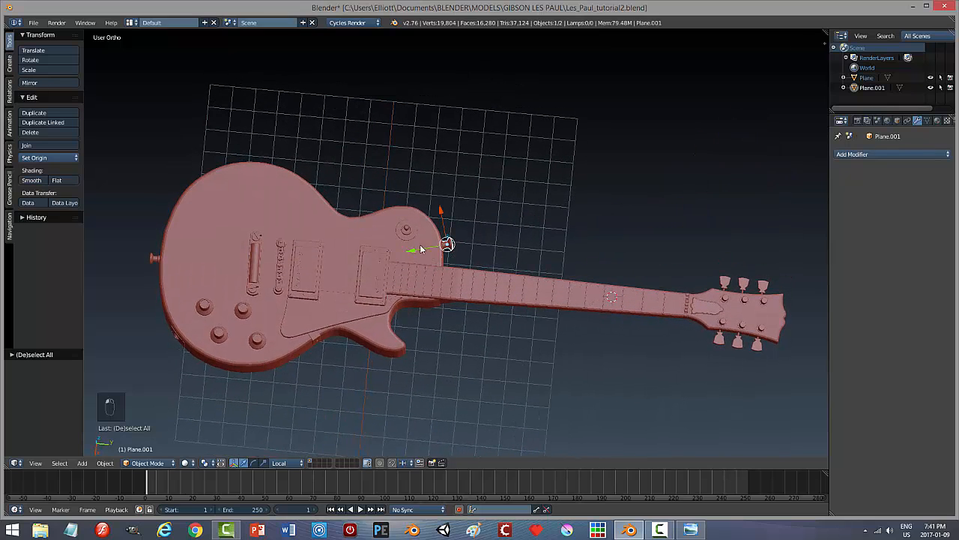
right_click(436, 245, "shift")
key("ctrl+j")
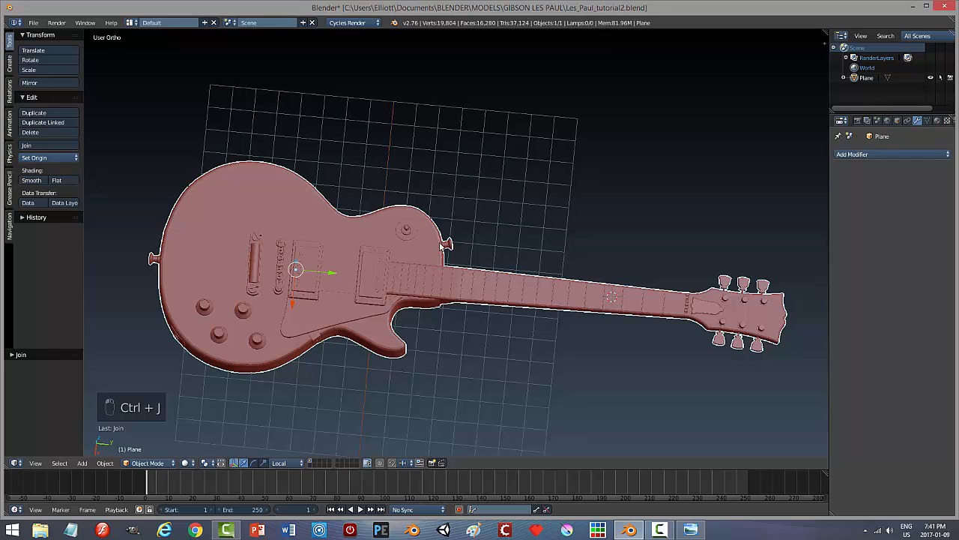
key("ctrl+s")
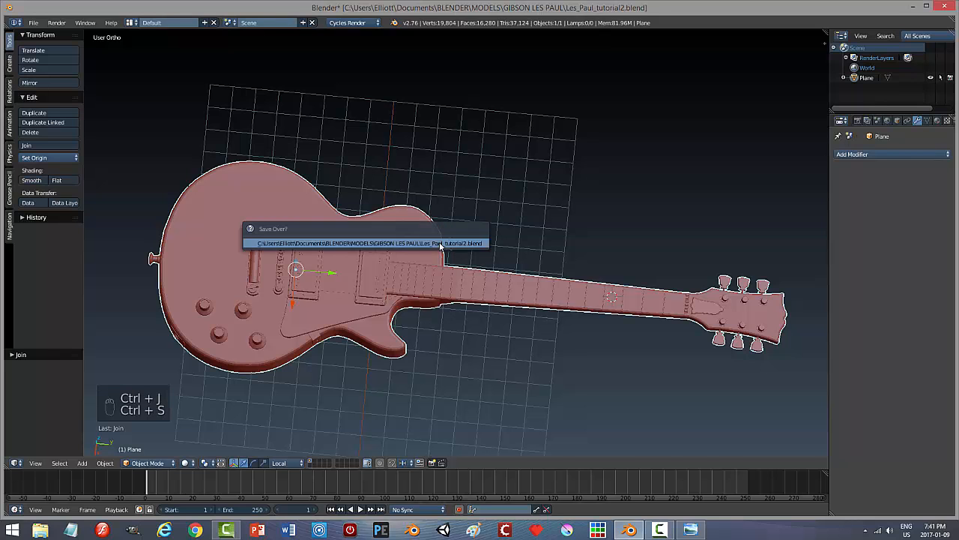
left_click(443, 246)
Preview the whole guitar with the purple-grey matcap and the polished bronze matcap.
middle_click_drag(442, 246, 507, 218)
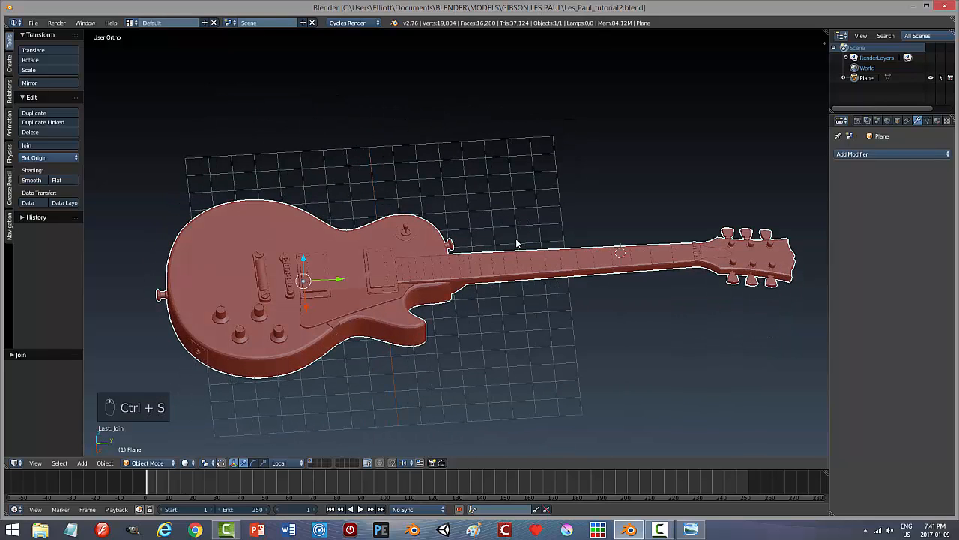
key("a")
middle_click_drag(516, 258, 515, 291)
key("a")
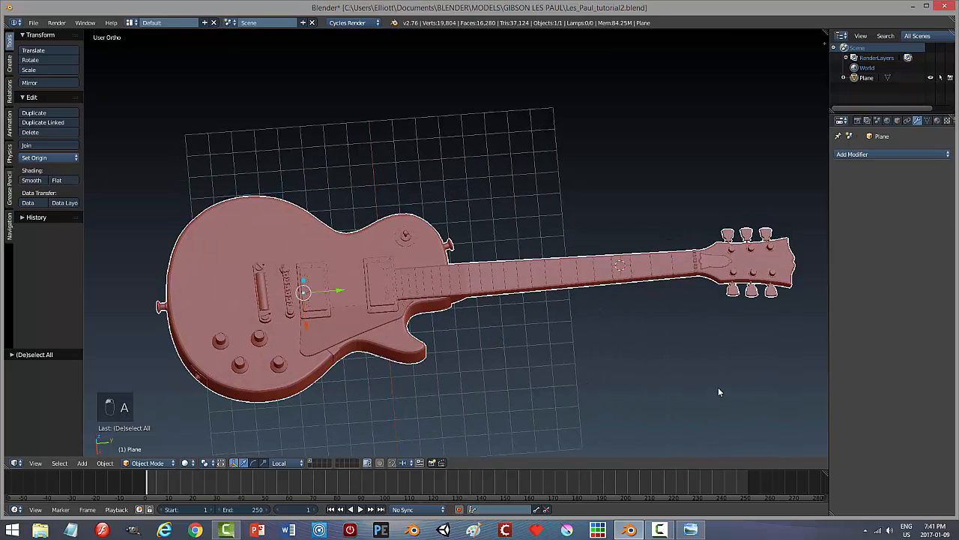
key("n")
left_click(783, 386)
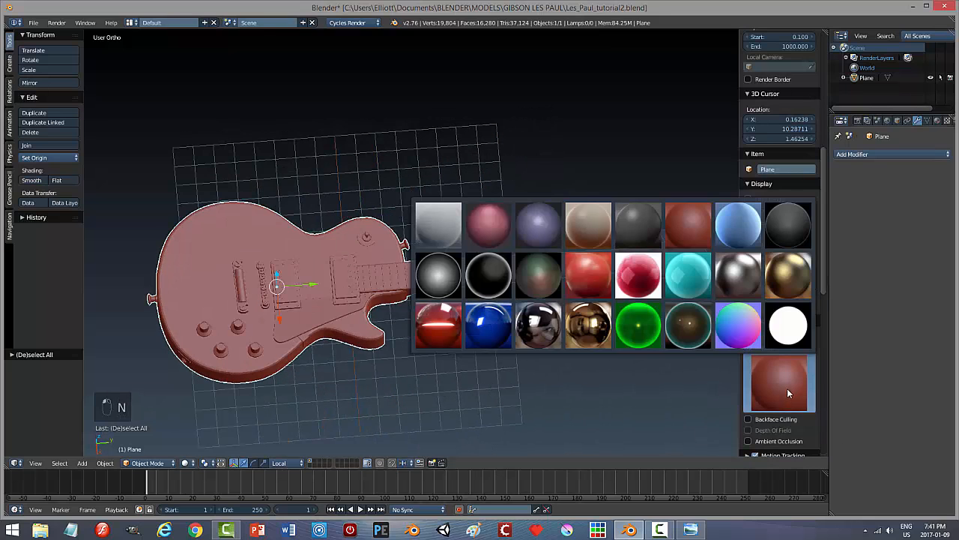
left_click(540, 239)
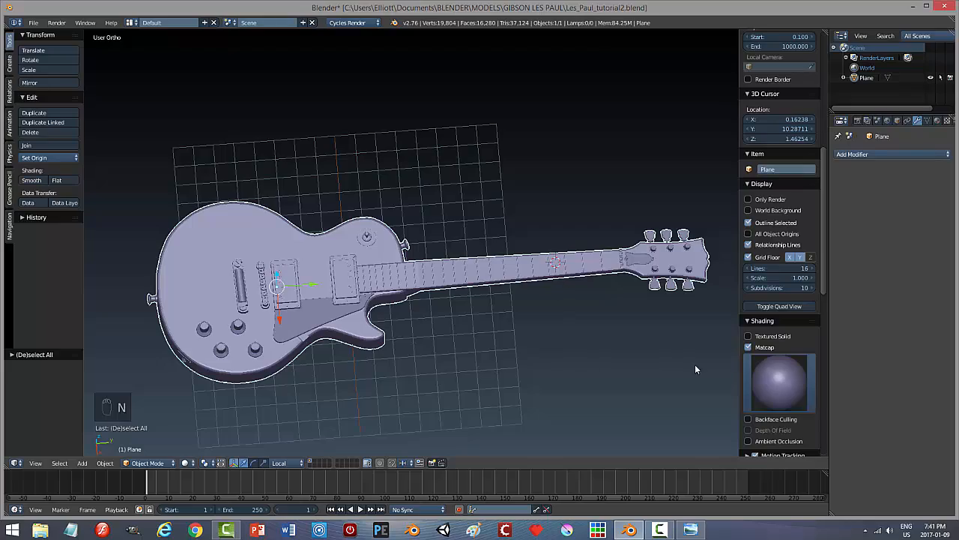
left_click(776, 379)
left_click(589, 325)
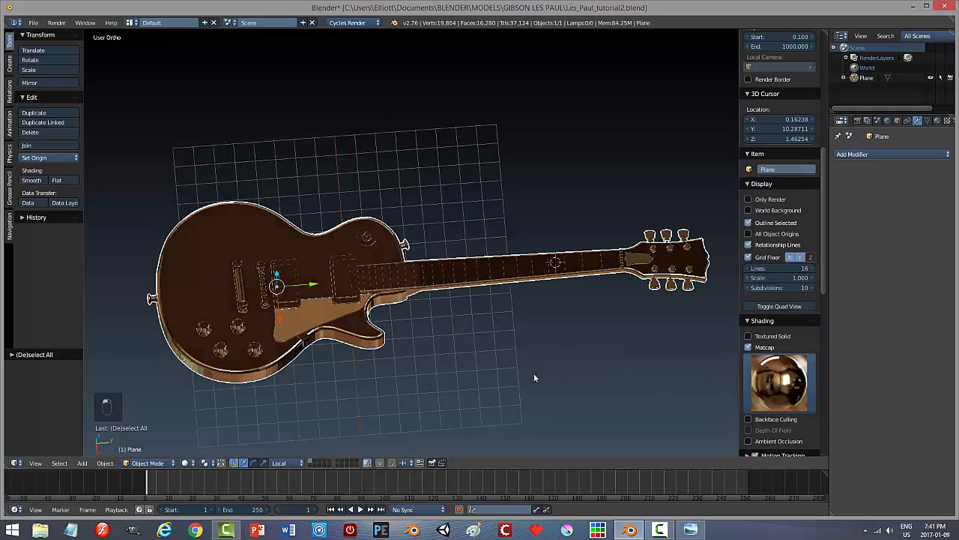
middle_click_drag(534, 378, 556, 348)
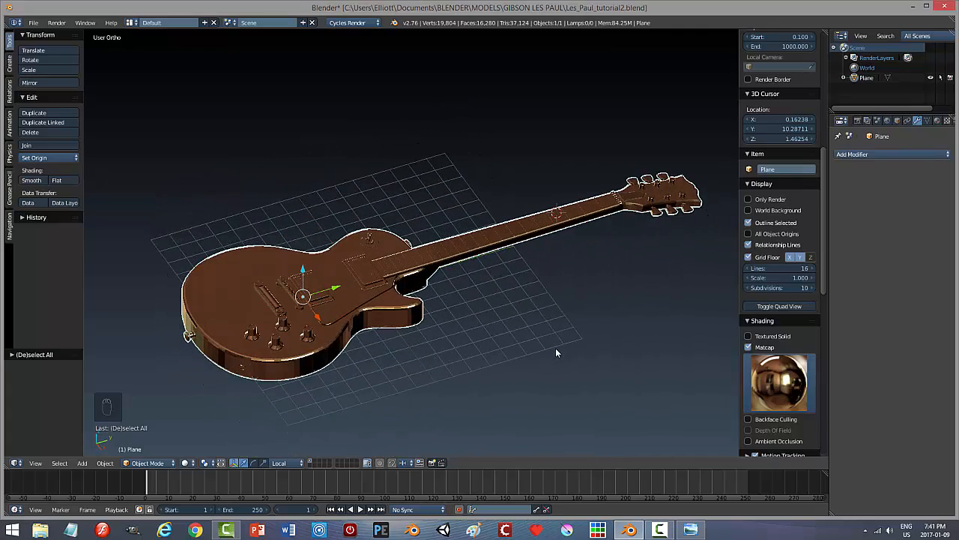
Restore the red clay matcap on the guitar and save the file.
left_click(779, 382)
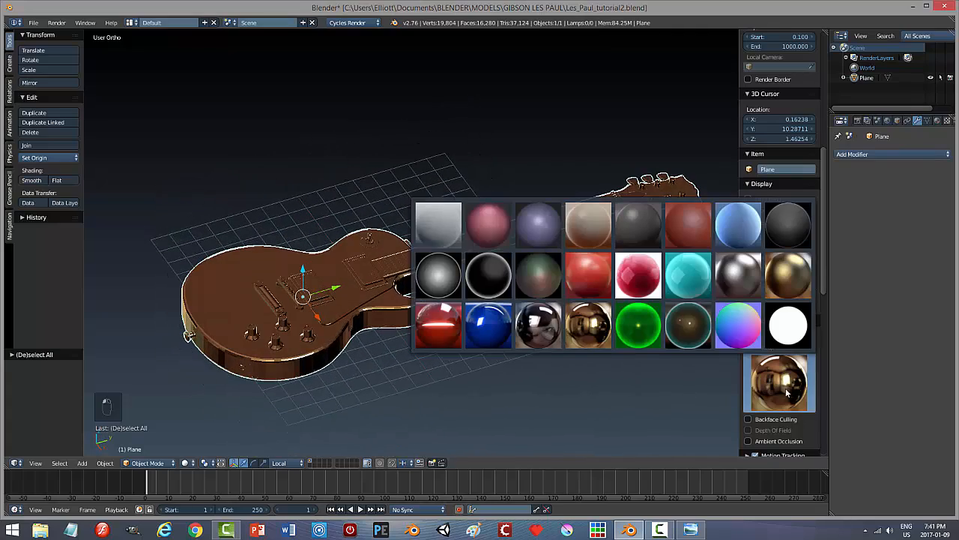
left_click(690, 274)
middle_click_drag(630, 323, 597, 353)
key("ctrl+s")
Add a Path curve to the scene from the top view.
scroll(594, 348, "down", 1)
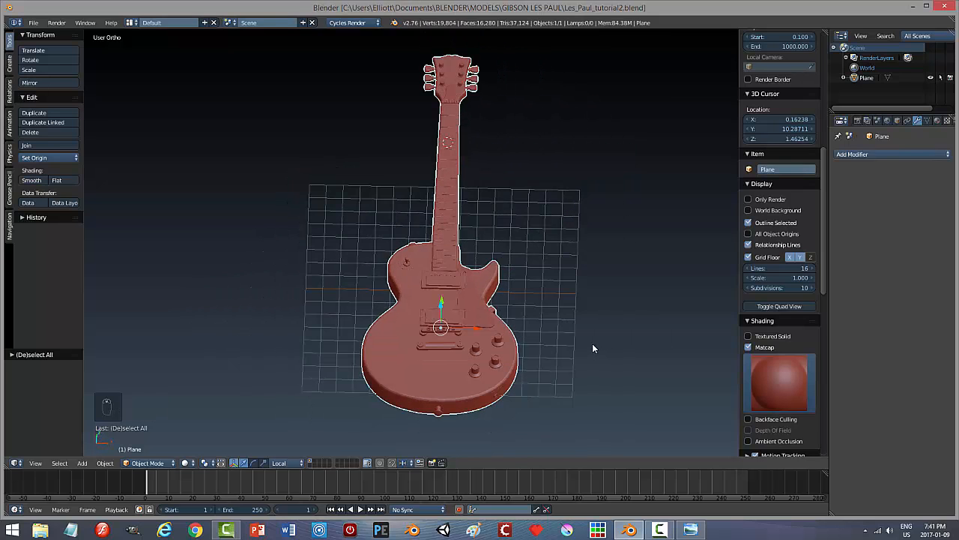
key("KP_7")
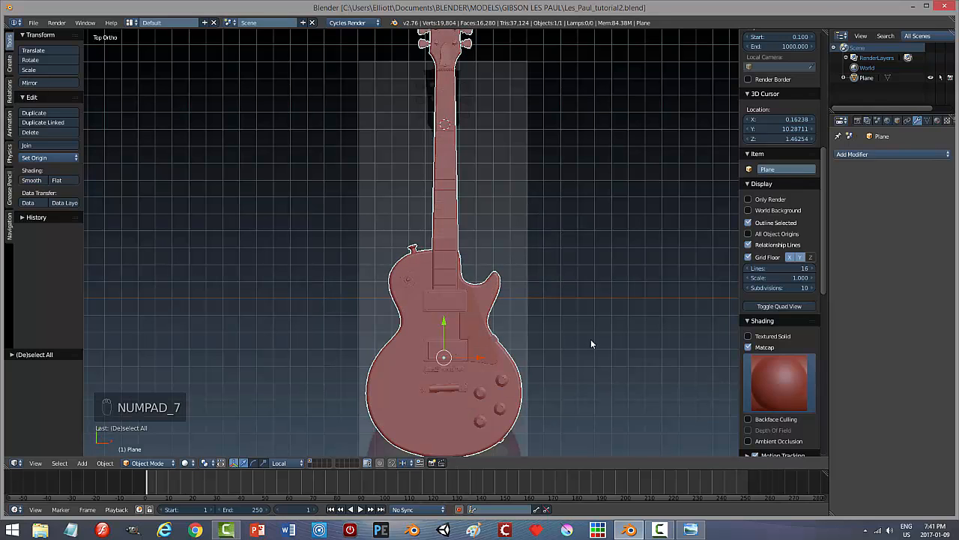
scroll(592, 333, "down", 2)
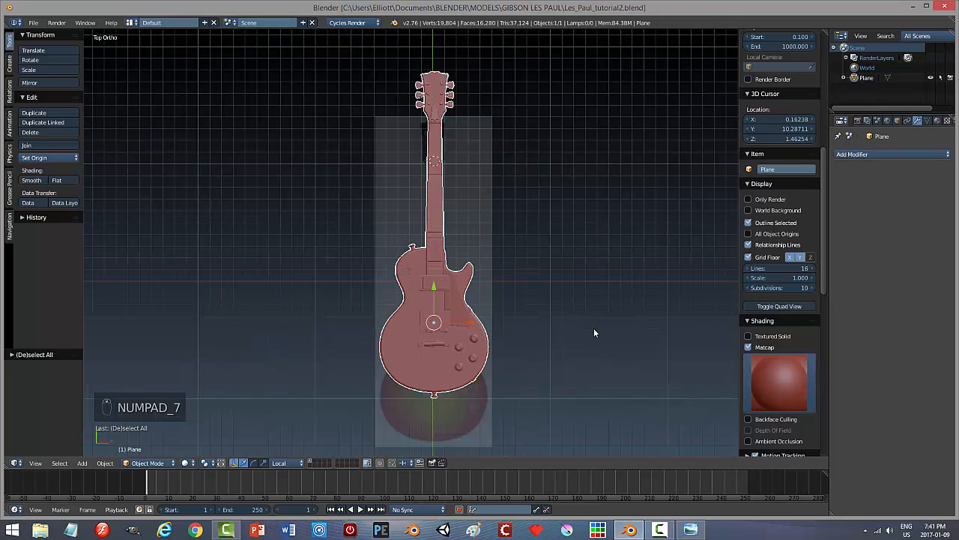
scroll(593, 332, "up", 1)
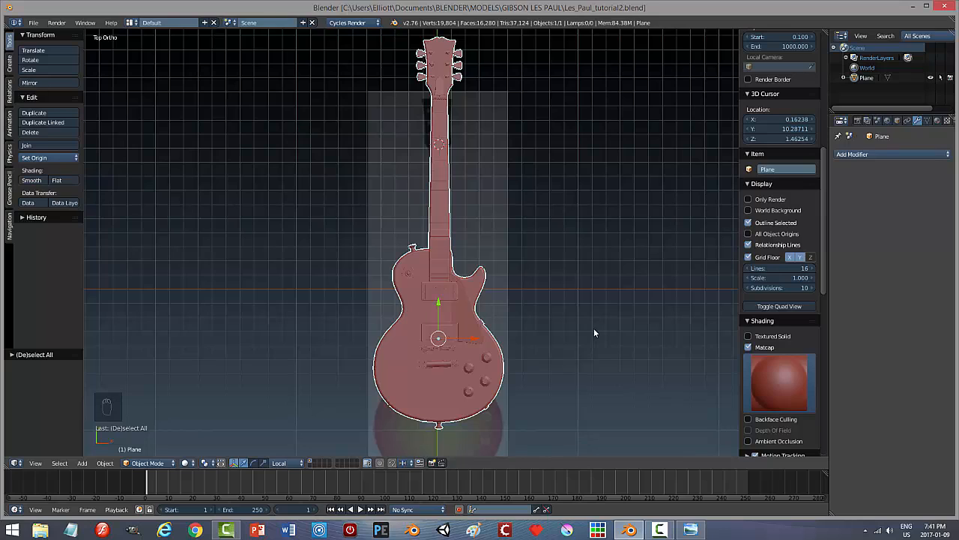
key("shift+a")
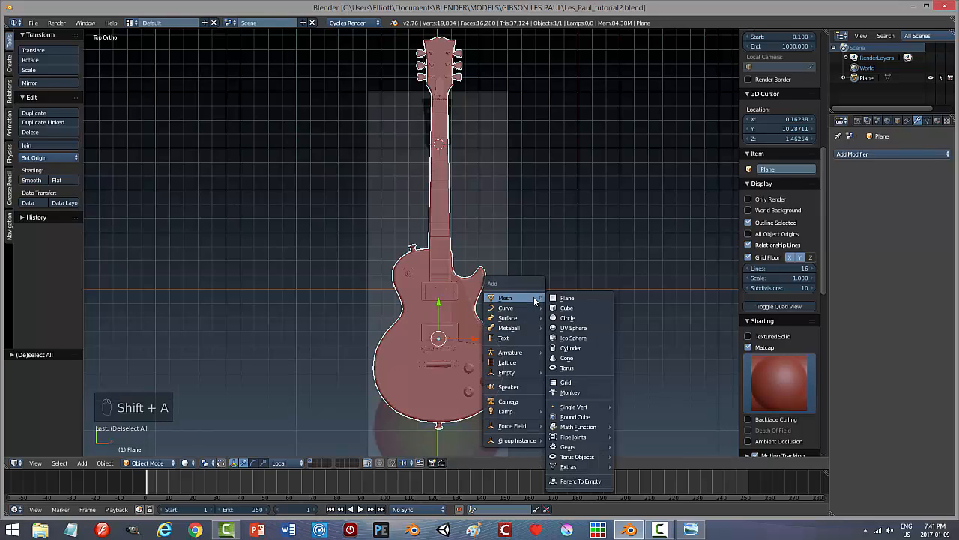
mouse_move(529, 307)
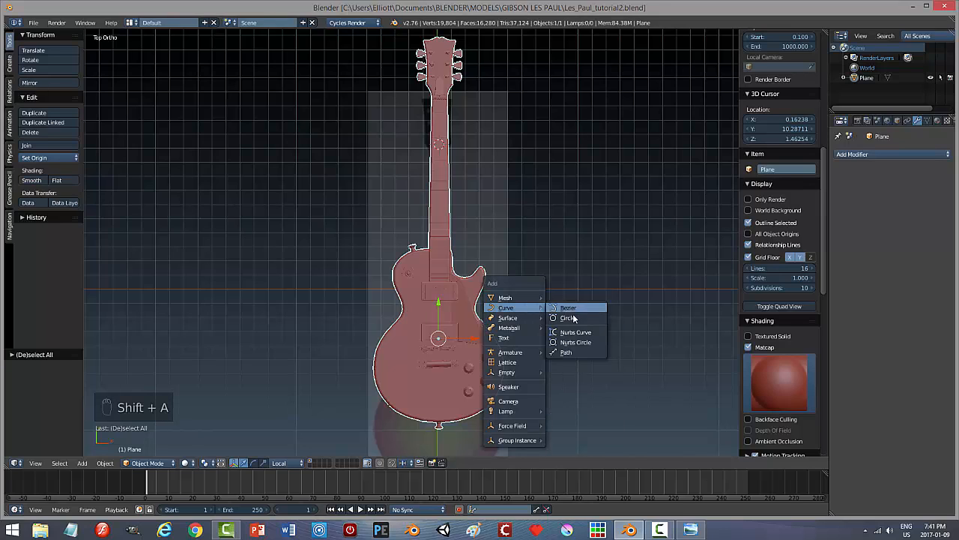
left_click(572, 353)
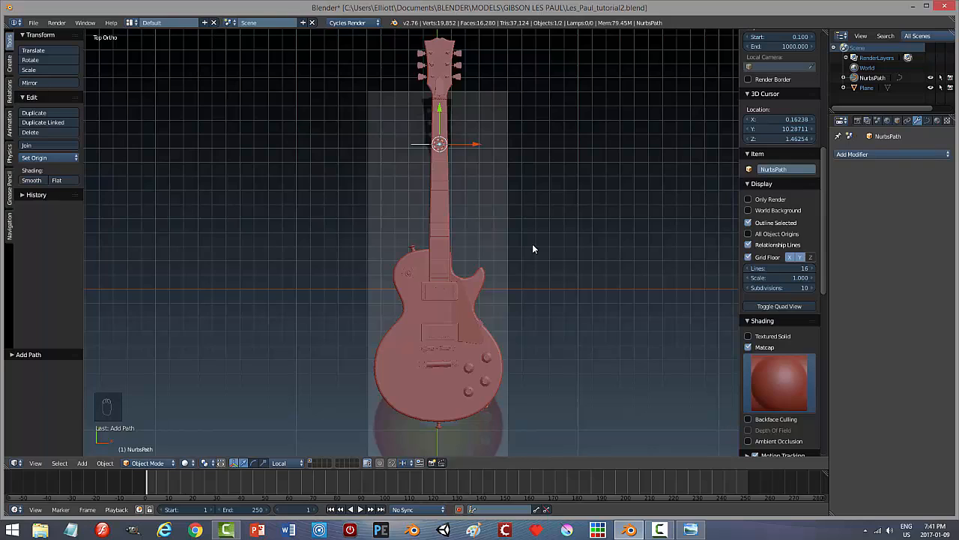
Rotate the new path -90 degrees so it runs along the guitar's neck.
key("r")
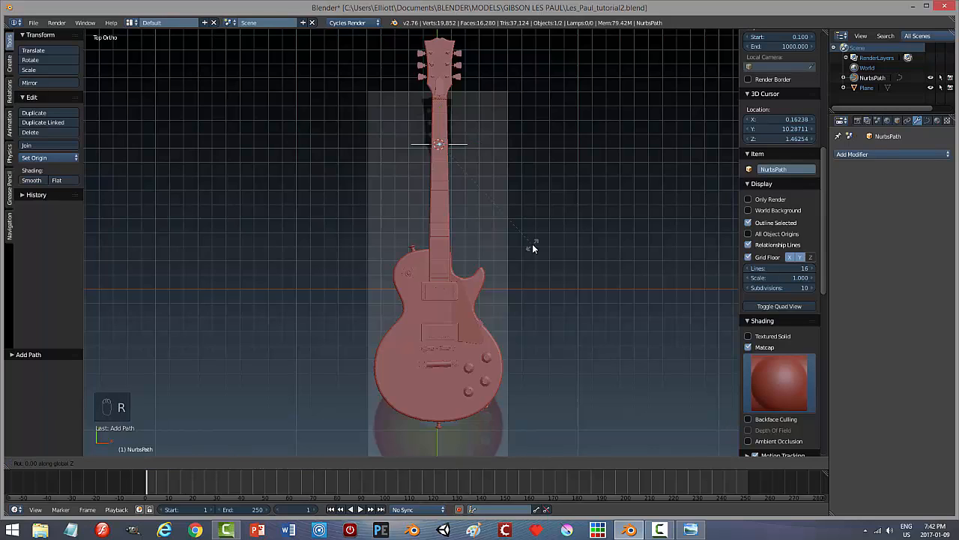
type("-90")
key("Return")
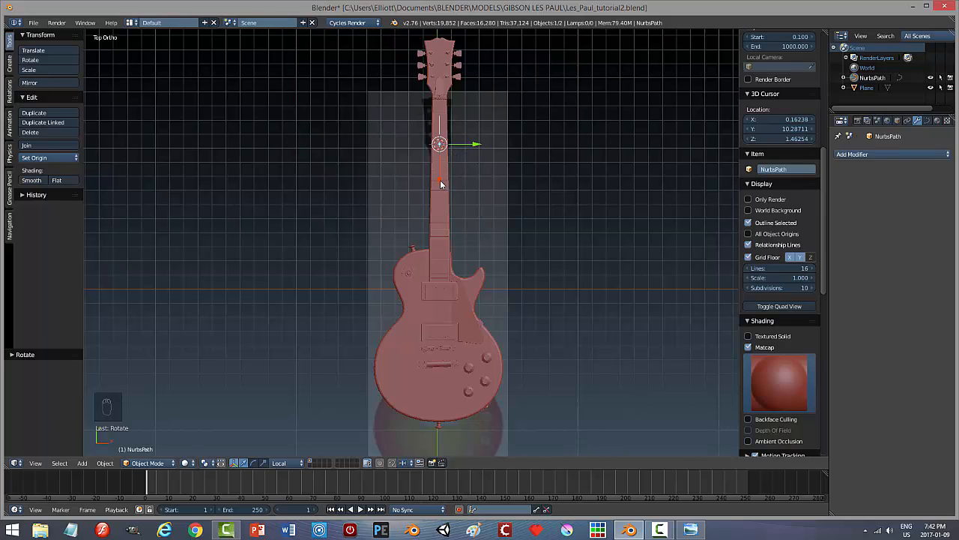
Move the path up to the nut, centre it on the neck, and lower it to the fretboard's surface.
left_click_drag(440, 180, 442, 118)
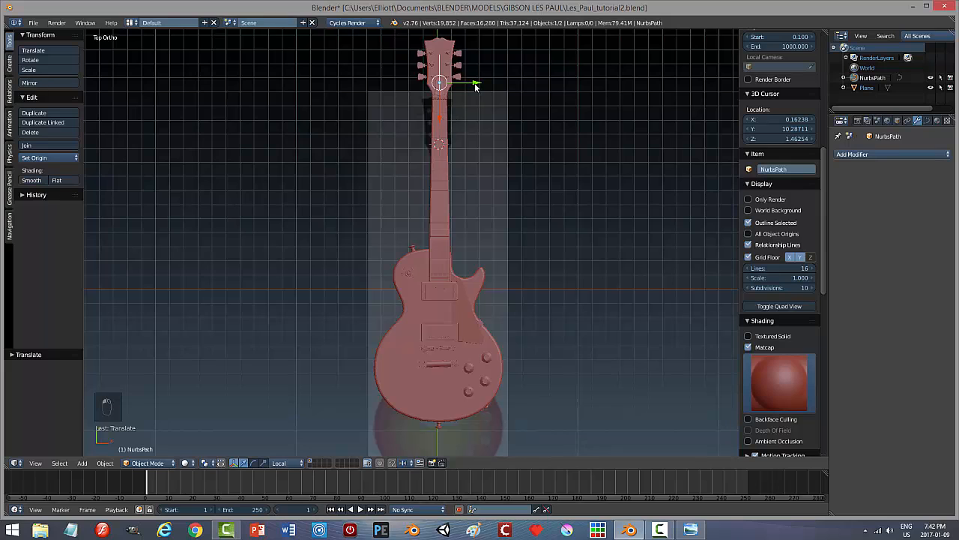
left_click_drag(475, 87, 472, 85)
key("KP_3")
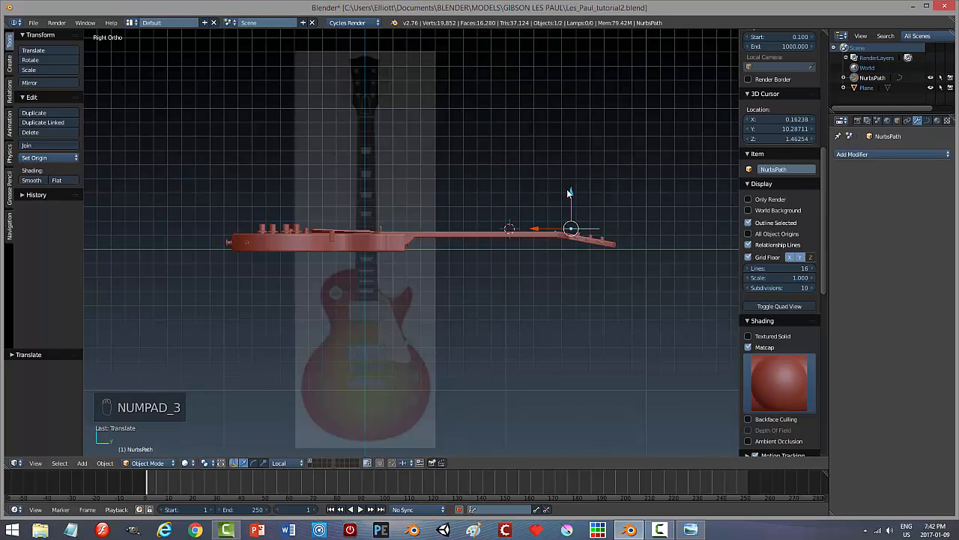
left_click_drag(568, 189, 569, 191)
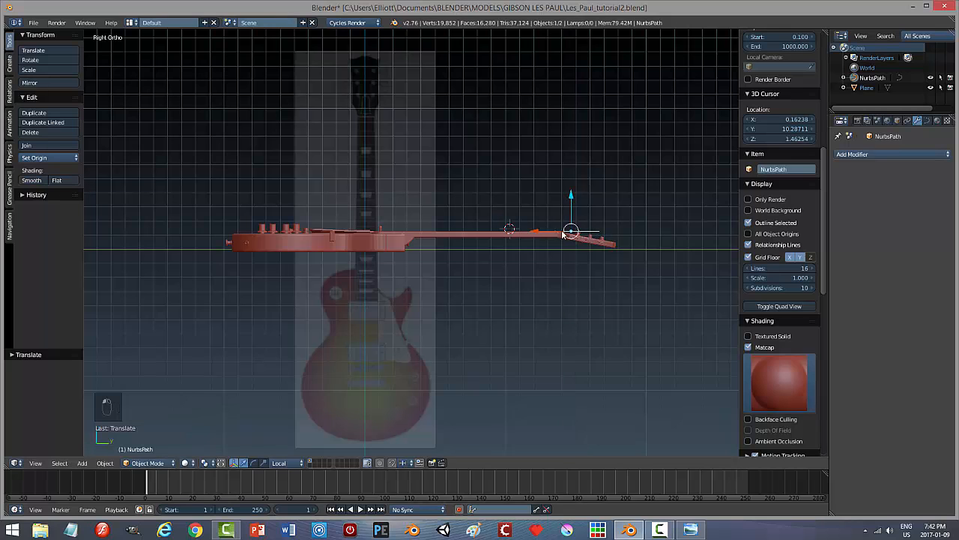
left_click_drag(536, 231, 526, 231)
Slide the path along its local X axis from the nut down to the tailpiece area on the body.
middle_click_drag(596, 237, 599, 280)
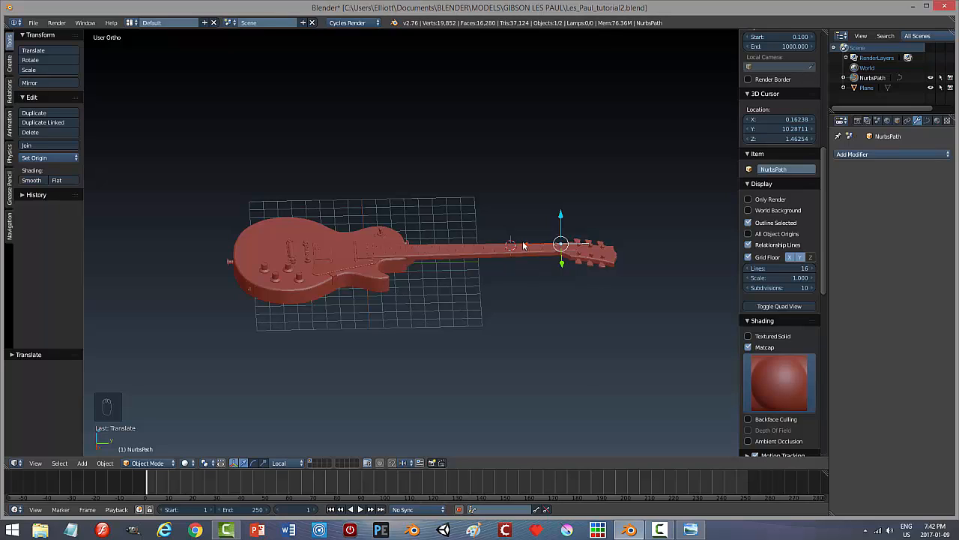
key("g")
key("x")
left_click(262, 256)
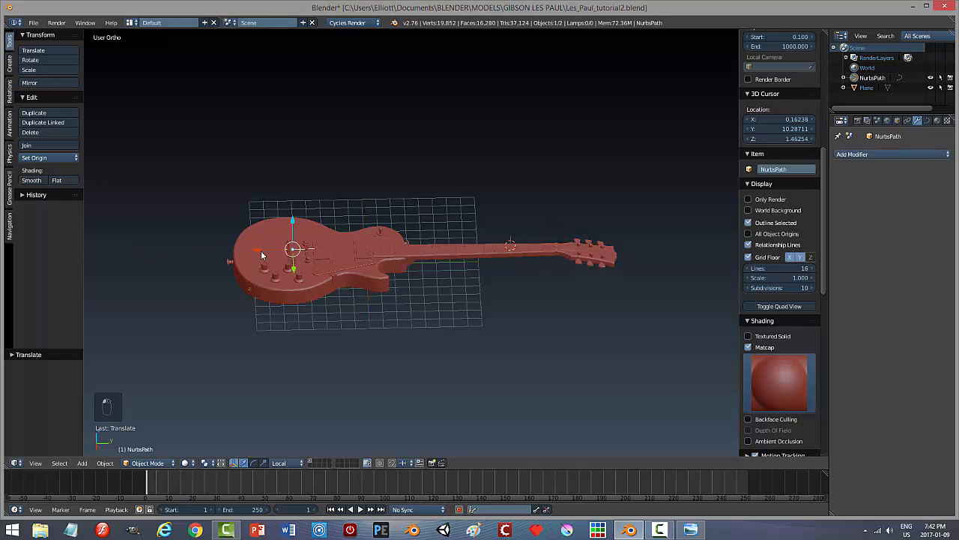
In Edit Mode, move all the path's points from the tailpiece towards the pickups and across to the bass side.
key("Tab")
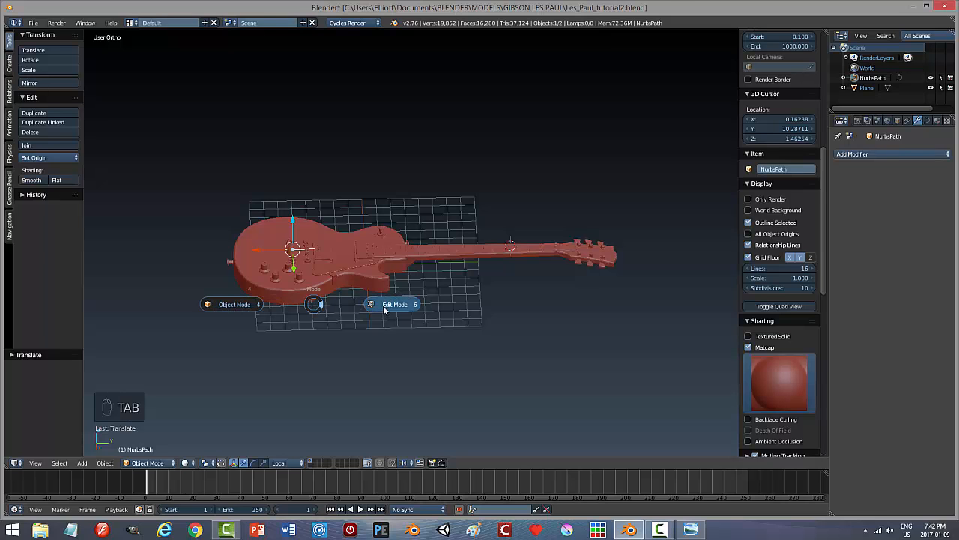
middle_click_drag(364, 343, 507, 235)
scroll(497, 381, "up", 2)
scroll(506, 235, "up", 4)
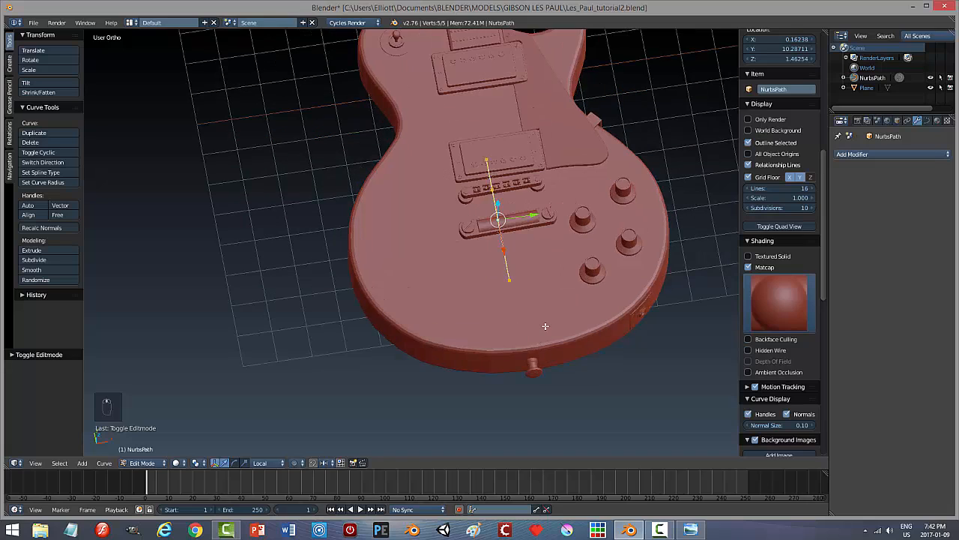
key("a")
key("a")
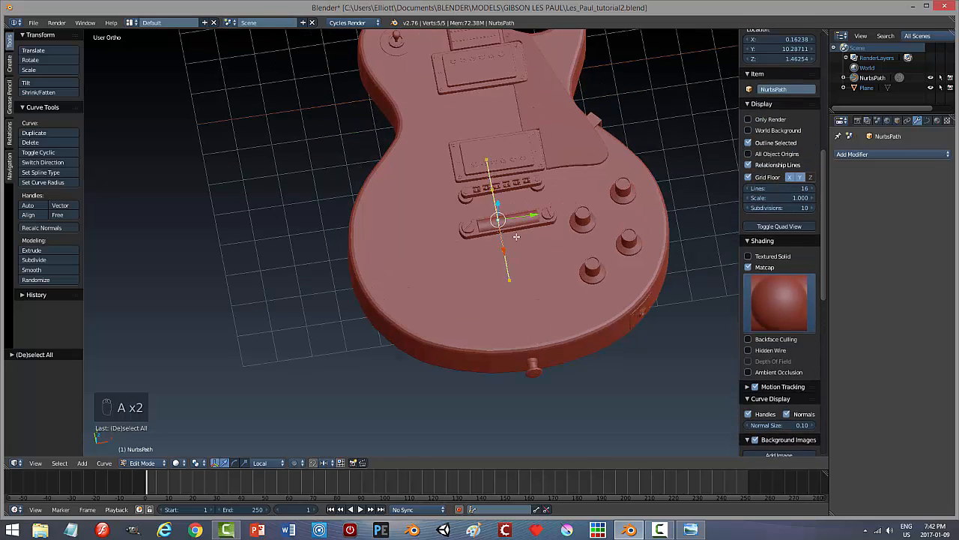
left_click_drag(504, 252, 484, 161)
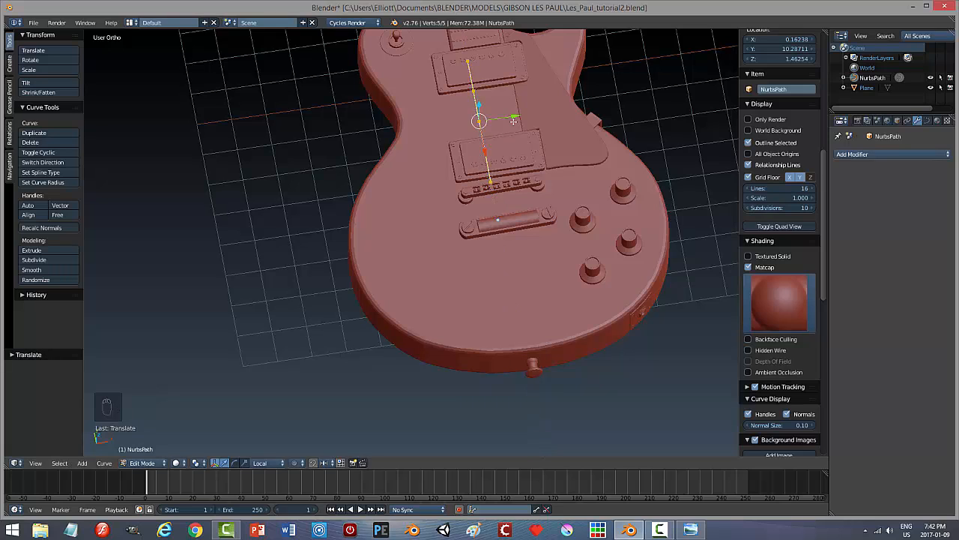
left_click_drag(514, 120, 473, 171)
Nudge all the path's points sideways until the path lines up with the bass-side bridge saddle.
middle_click_drag(474, 272, 497, 54)
scroll(521, 252, "up", 5)
scroll(498, 51, "up", 1)
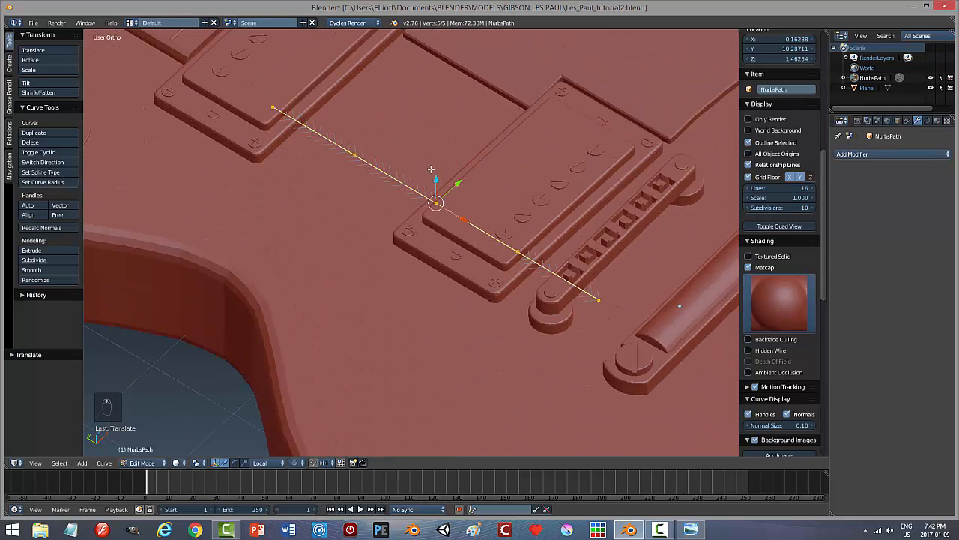
left_click_drag(457, 183, 471, 181)
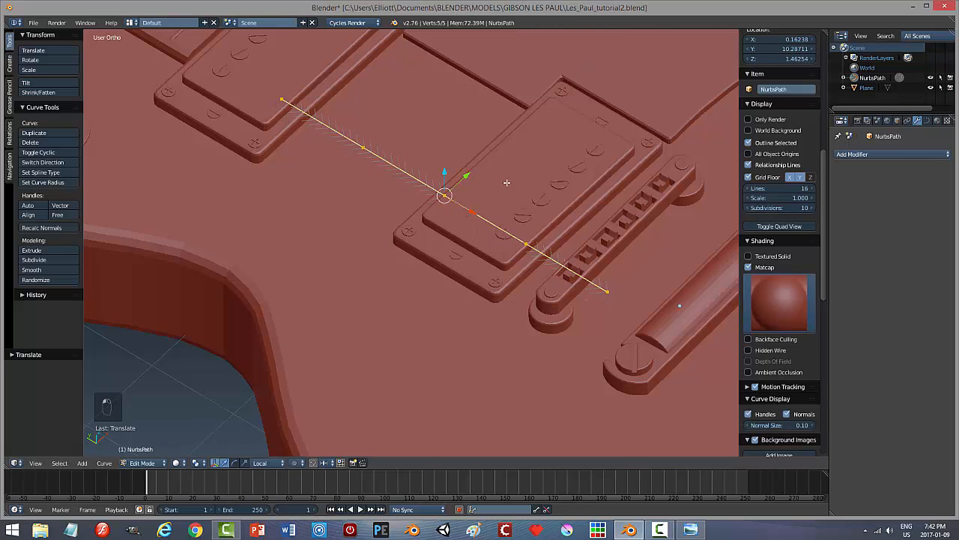
middle_click_drag(506, 182, 539, 121)
left_click_drag(386, 85, 369, 85)
middle_click_drag(430, 122, 550, 214)
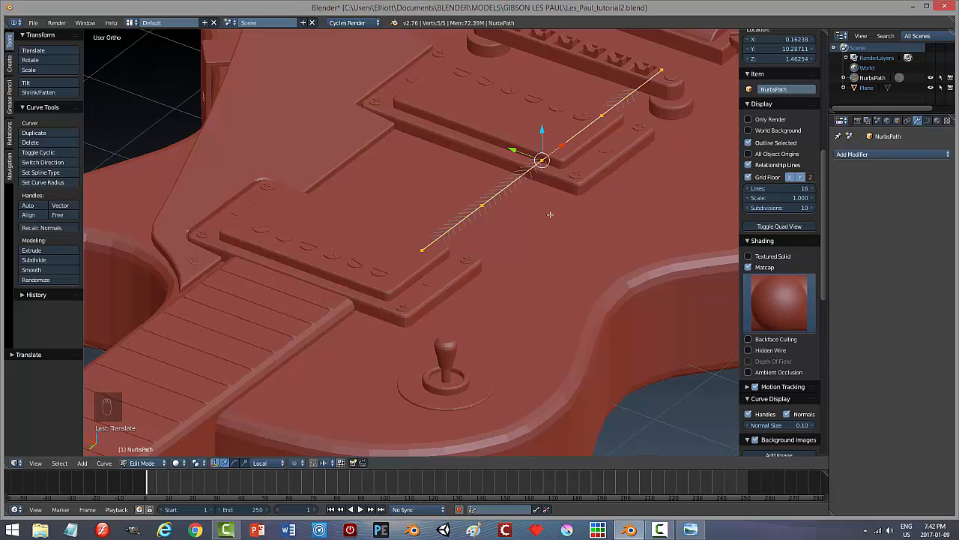
Move the path's bridge-end point straight back along its local X axis to the front edge of the tailpiece bar.
key("KP_7")
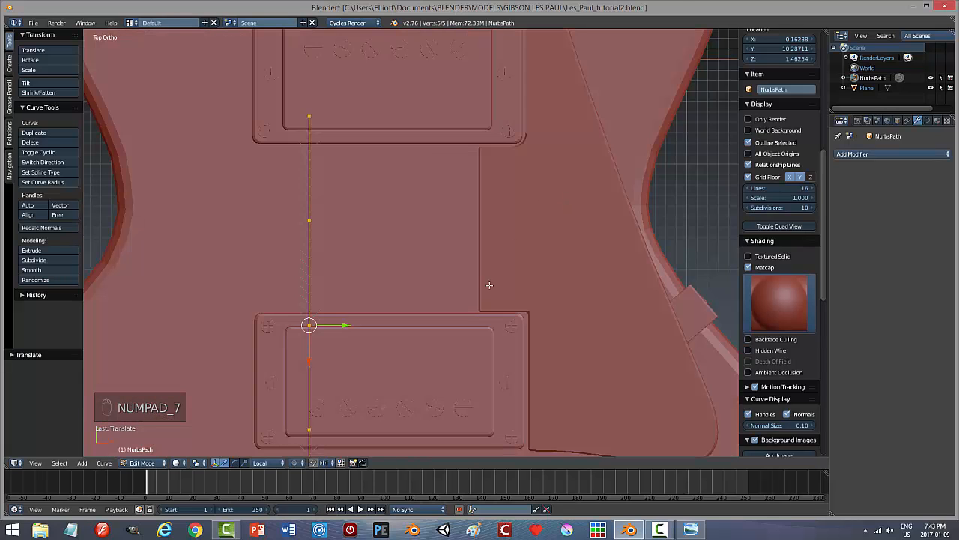
middle_click_drag(402, 294, 435, 124, "shift")
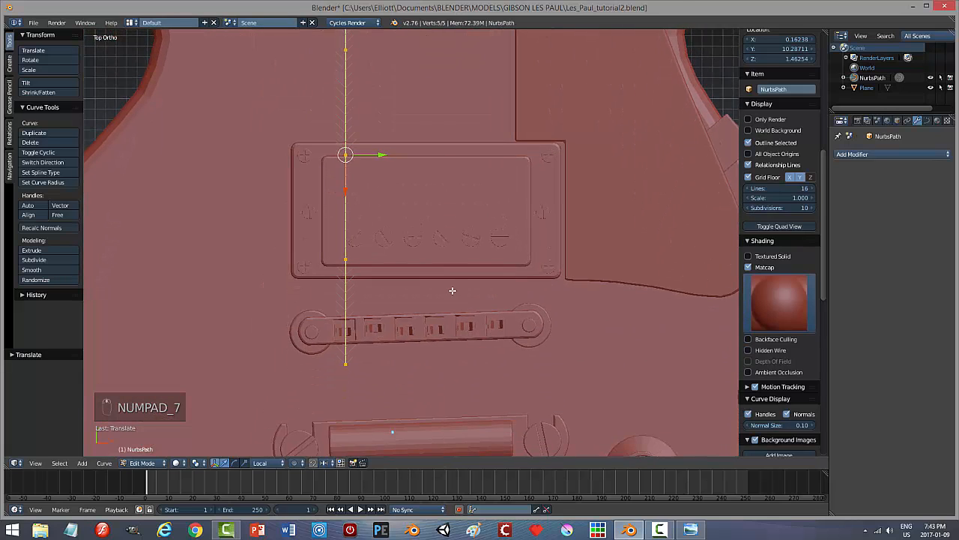
scroll(452, 290, "up", 2)
scroll(449, 298, "up", 2)
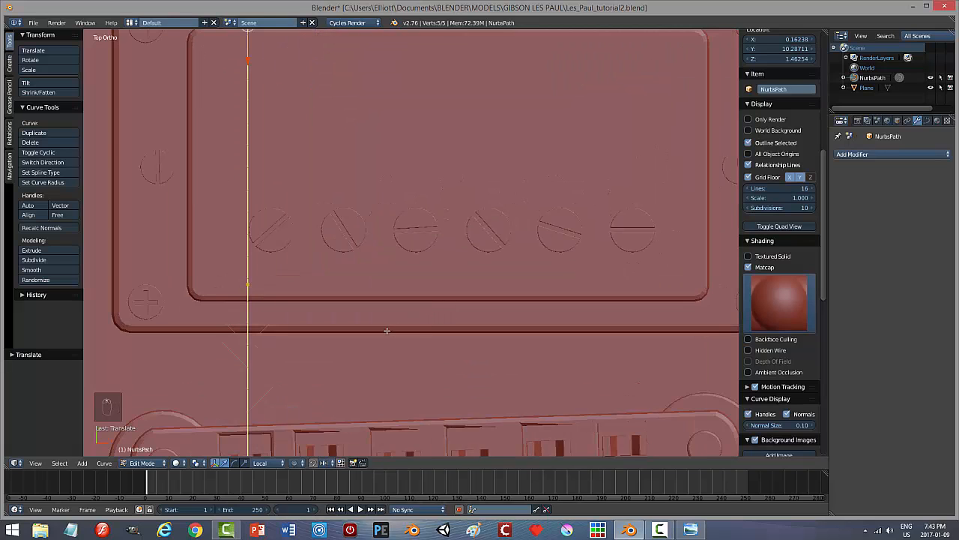
middle_click_drag(388, 330, 422, 205, "shift")
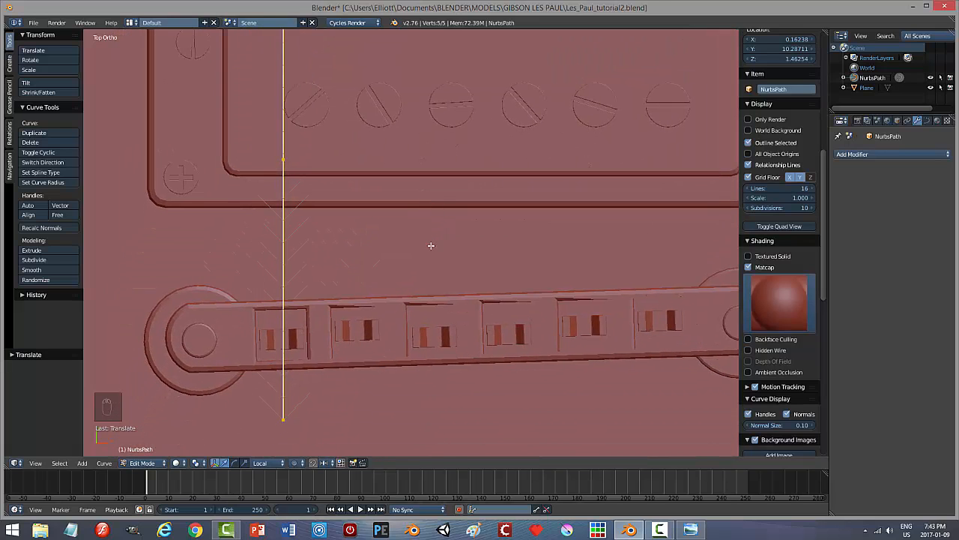
middle_click_drag(431, 246, 431, 235)
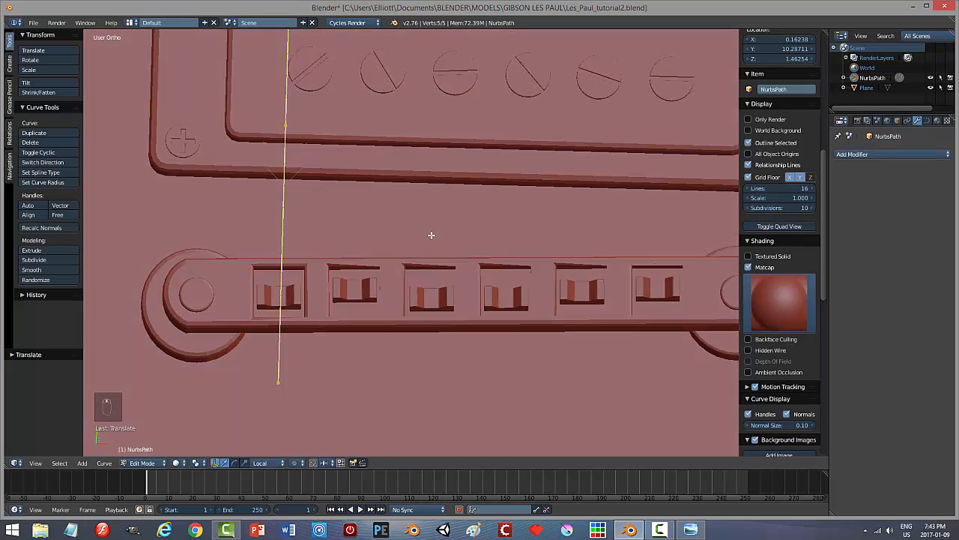
key("KP_7")
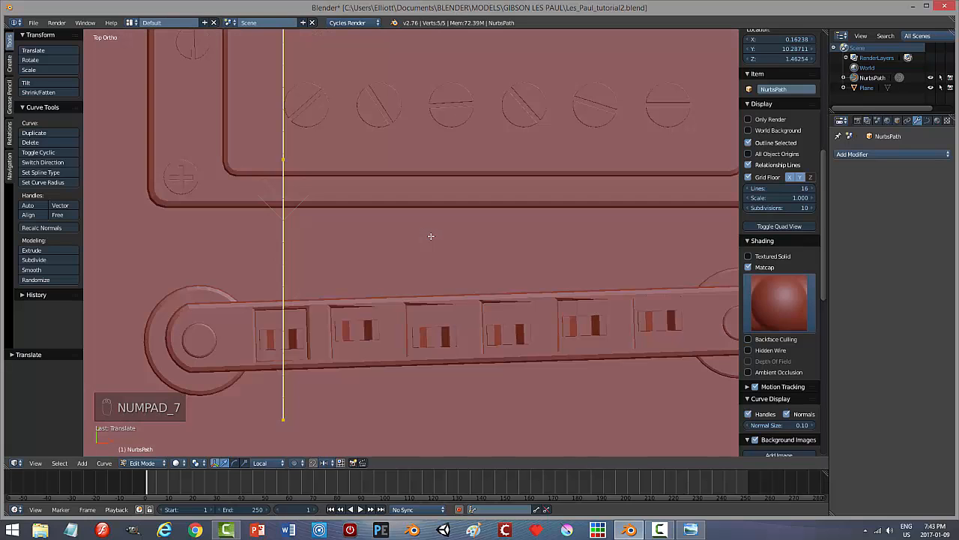
scroll(431, 236, "down", 3)
right_click(336, 346)
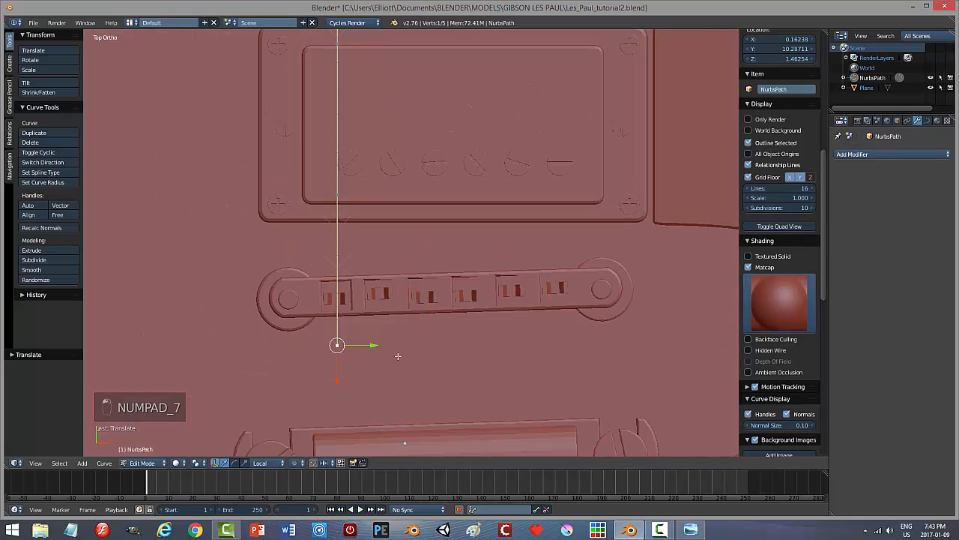
scroll(352, 346, "down", 2)
key("g")
key("y")
key("y")
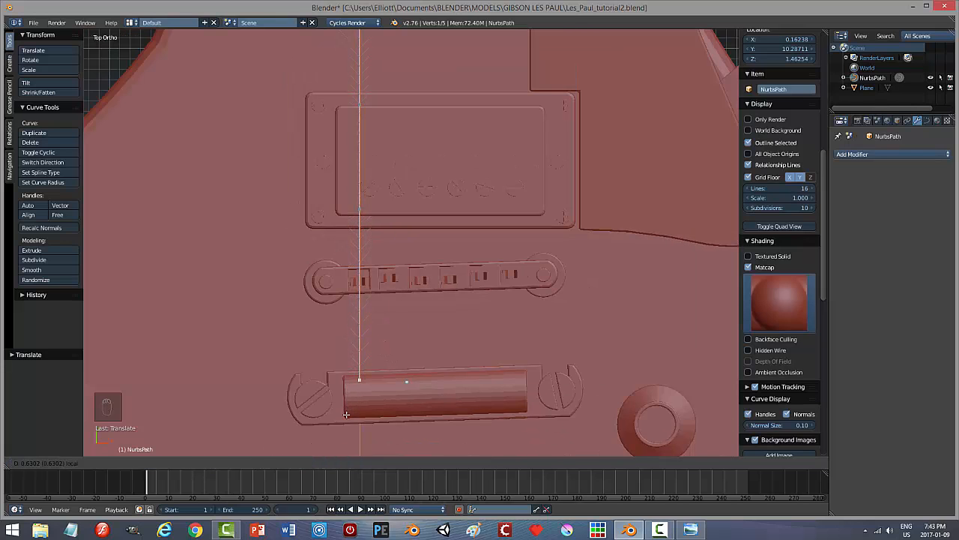
left_click(347, 414)
Move the path's opposite end point from the neck pickup lengthwise up over the fretboard.
middle_click_drag(346, 413, 459, 287)
middle_click_drag(499, 291, 656, 306)
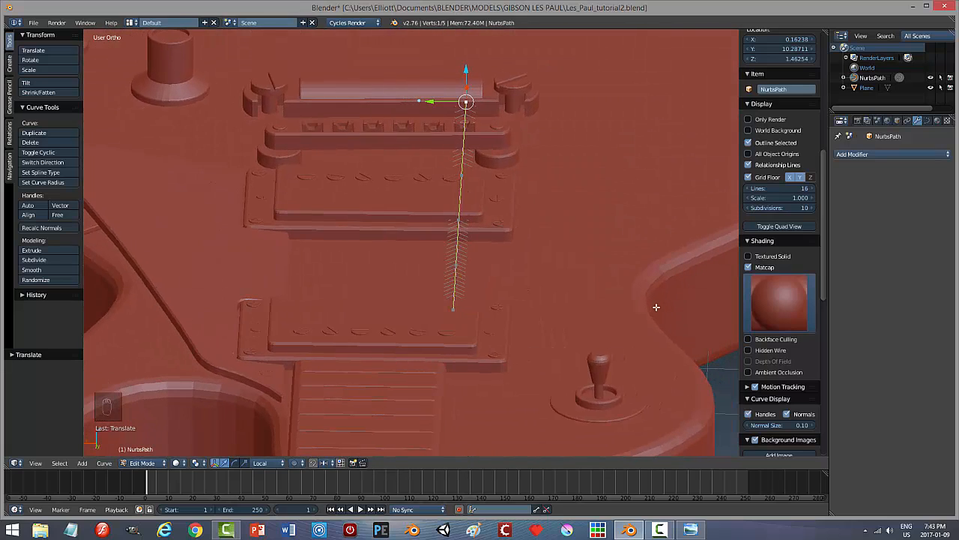
right_click(453, 311)
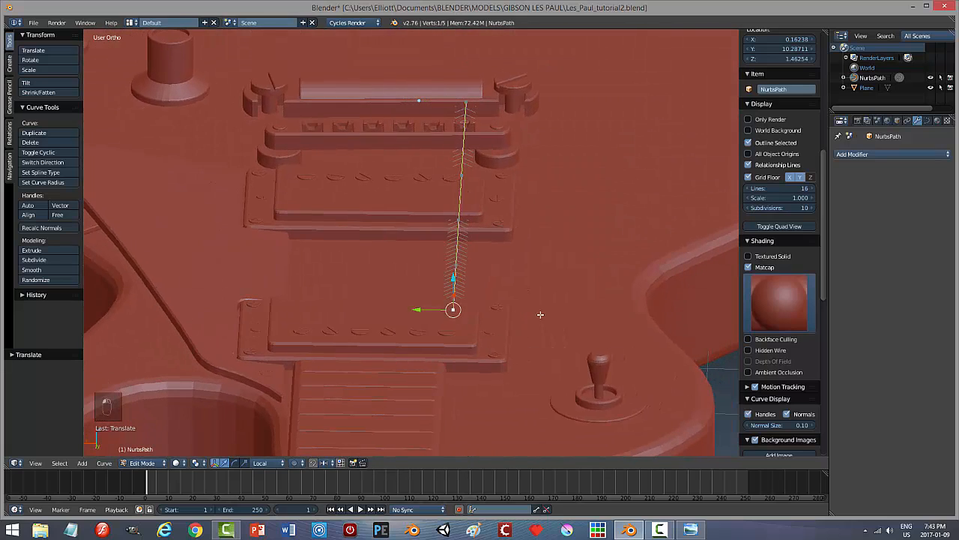
scroll(540, 315, "down", 6)
middle_click_drag(518, 335, 408, 341)
left_click_drag(318, 219, 148, 192)
Shift the neck-side end point inward along its local Y axis so it sits over the bass edge of the fretboard.
middle_click_drag(390, 299, 301, 285)
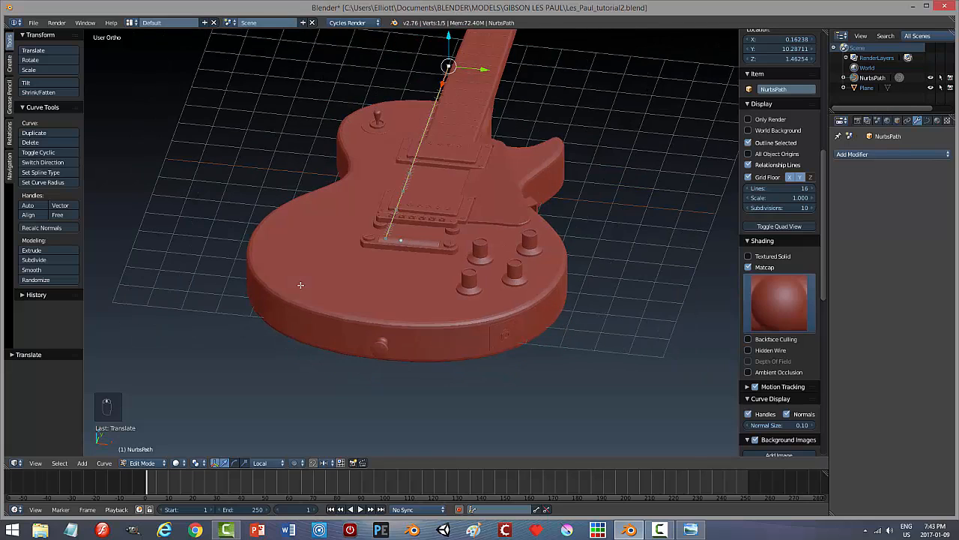
middle_click_drag(473, 233, 511, 210)
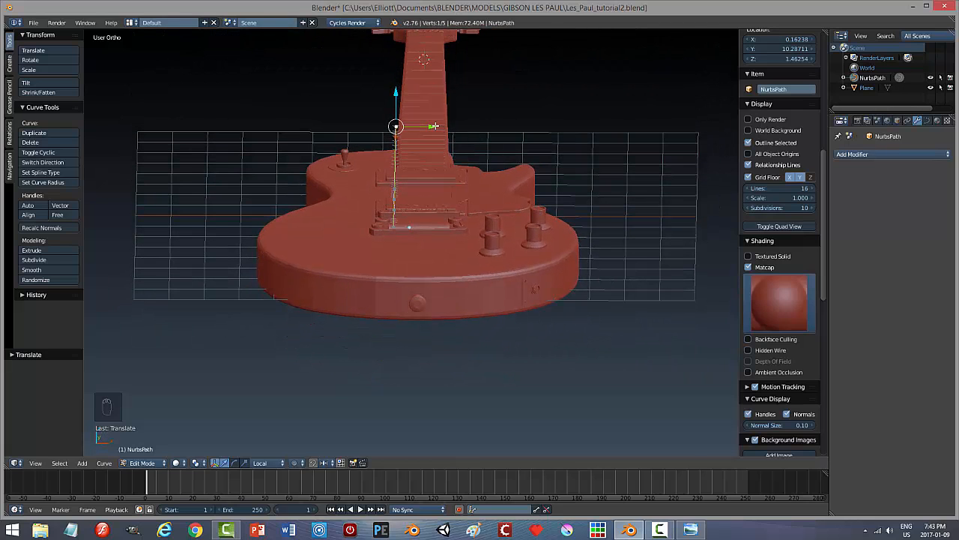
key("g")
key("y")
key("y")
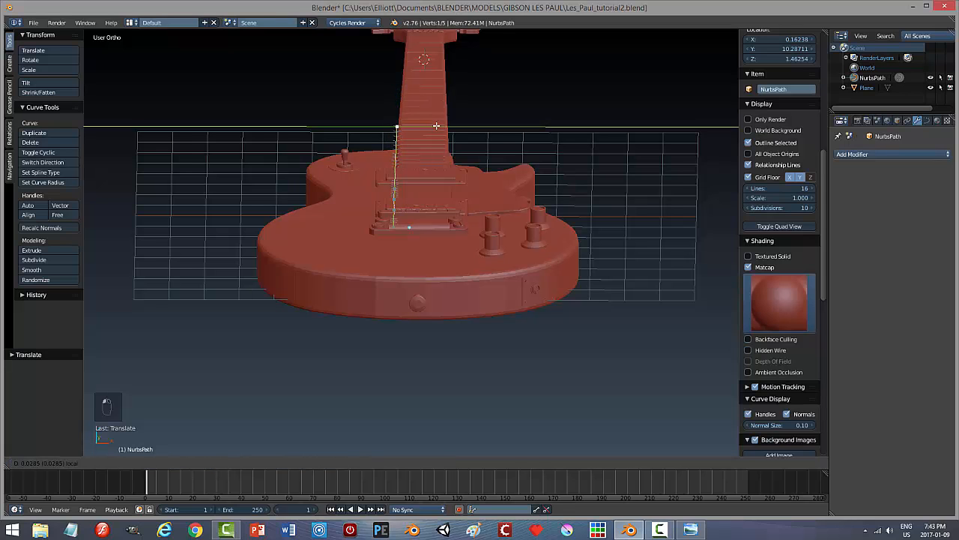
left_click(442, 128)
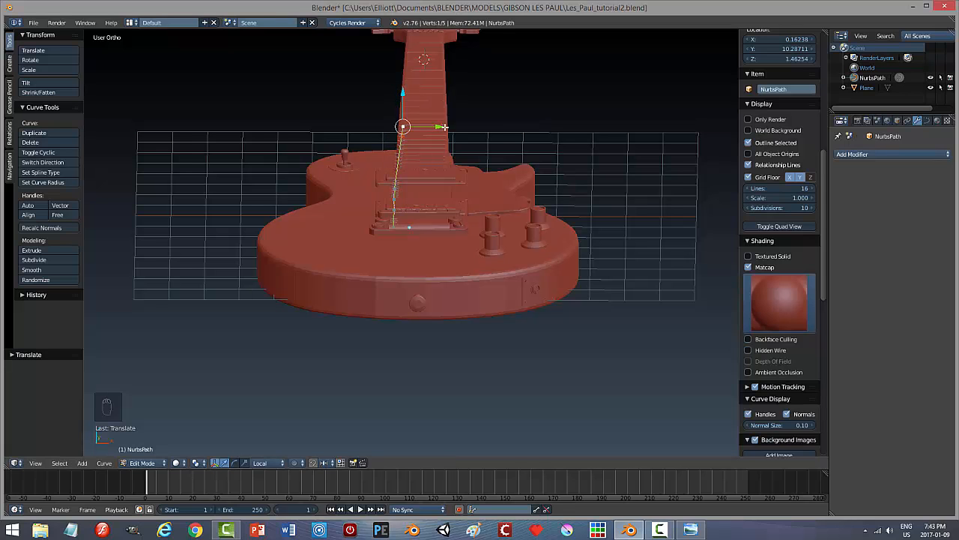
Extrude the string path's end point from the upper neck past the nut onto the headstock.
middle_click_drag(530, 127, 615, 155)
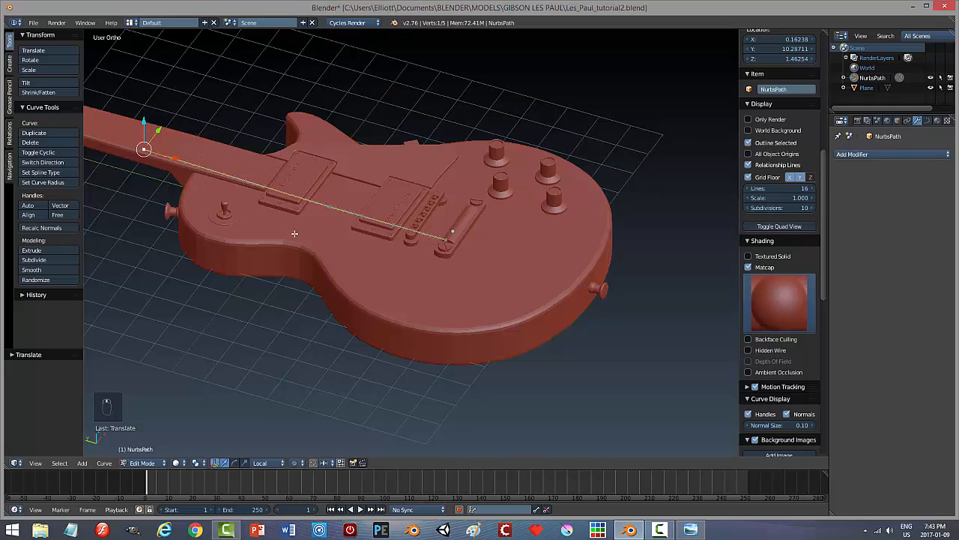
middle_click_drag(294, 233, 415, 210)
key("e")
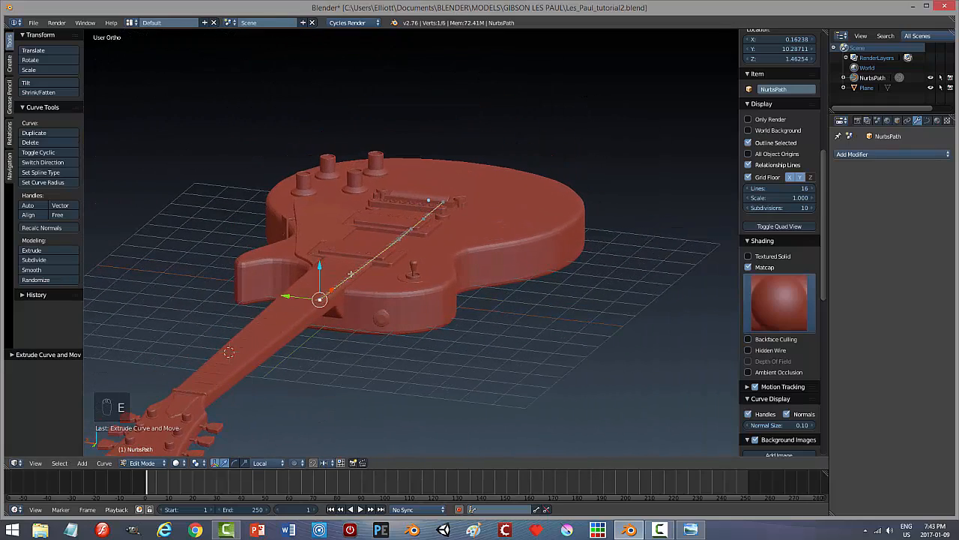
left_click(201, 399)
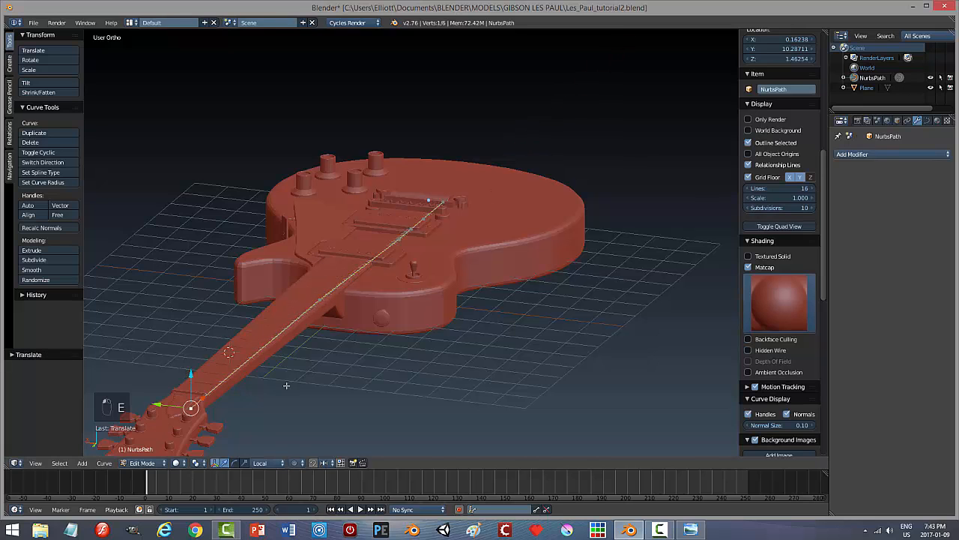
Shift the string path's control point over the pickups sideways along its local X axis to straighten the string.
middle_click_drag(384, 377, 430, 297)
scroll(413, 365, "up", 2)
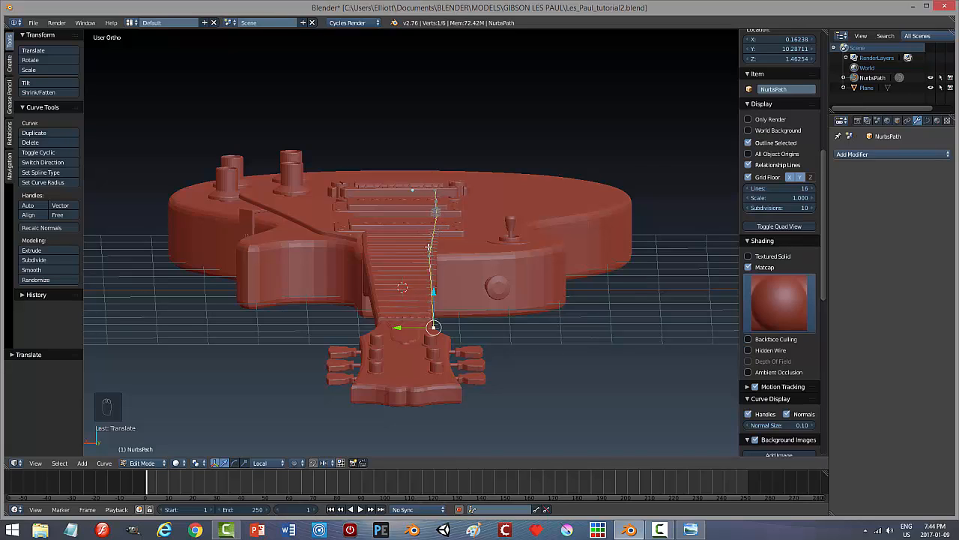
right_click(438, 210)
key("g")
key("x")
key("x")
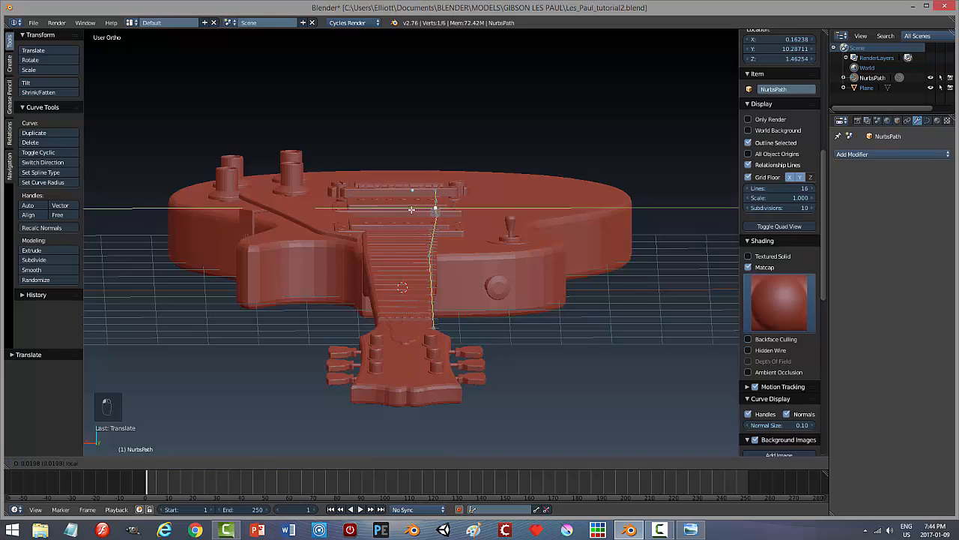
left_click(441, 216)
Nudge the string path's control points over and between the two pickups sideways so they line up in a straight run.
middle_click_drag(454, 239, 454, 270)
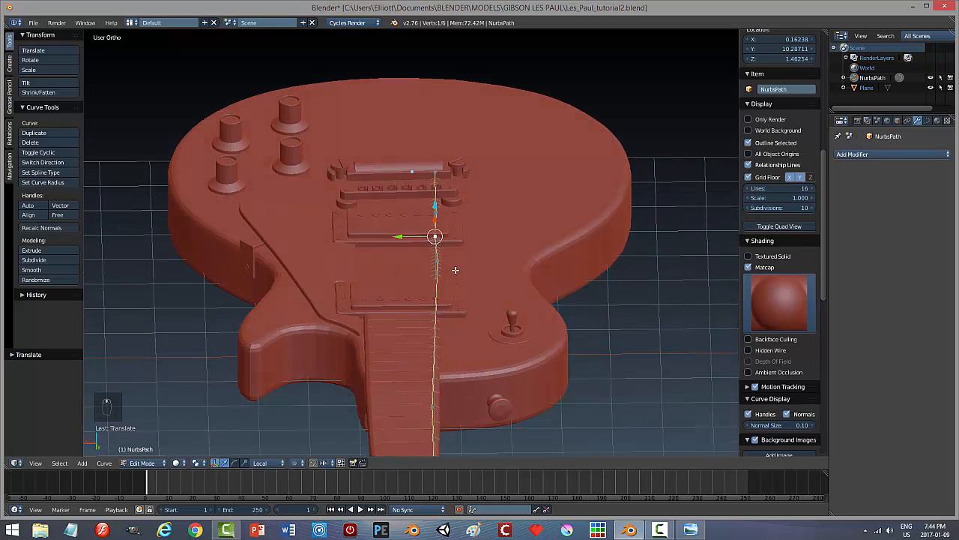
right_click(439, 260)
left_click_drag(408, 263, 409, 262)
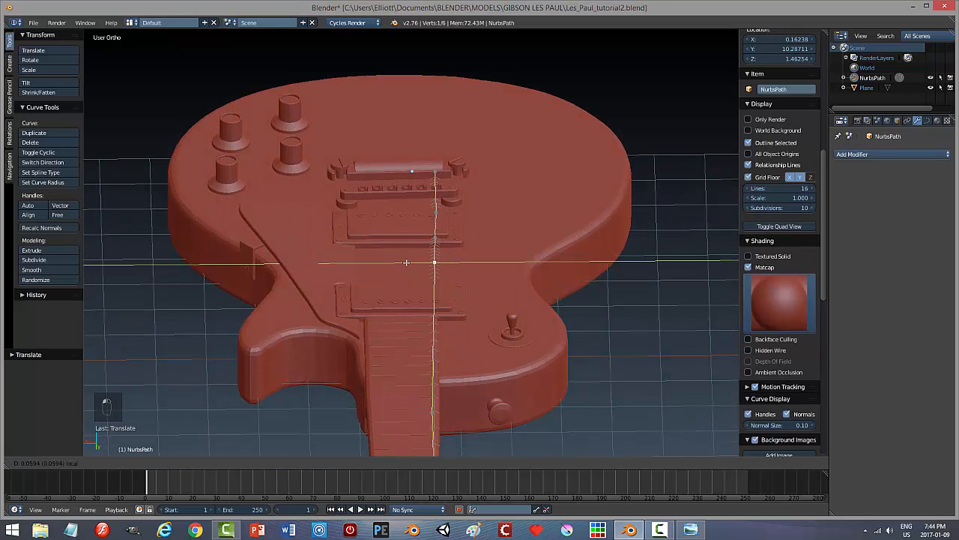
left_click(409, 262)
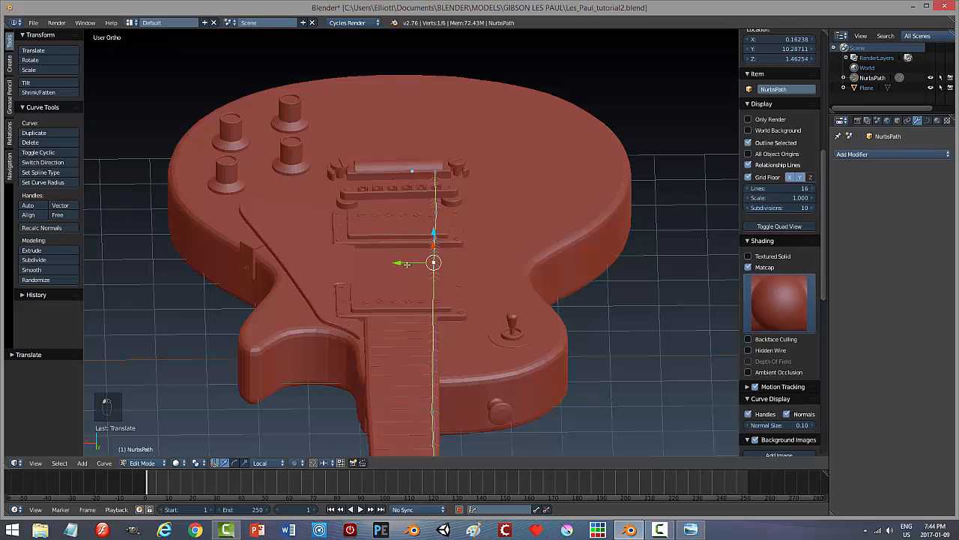
left_click_drag(405, 264, 405, 263)
right_click(436, 213)
left_click_drag(399, 214, 401, 237)
right_click(435, 237)
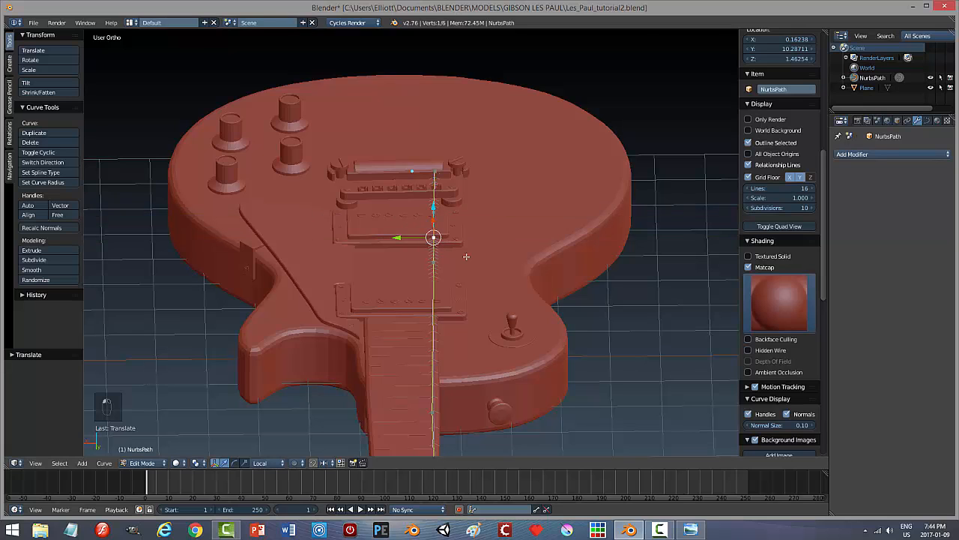
Move the string path's end point at the headstock sideways toward the headstock's centre.
scroll(506, 276, "down", 4)
middle_click_drag(499, 323, 492, 184, "shift")
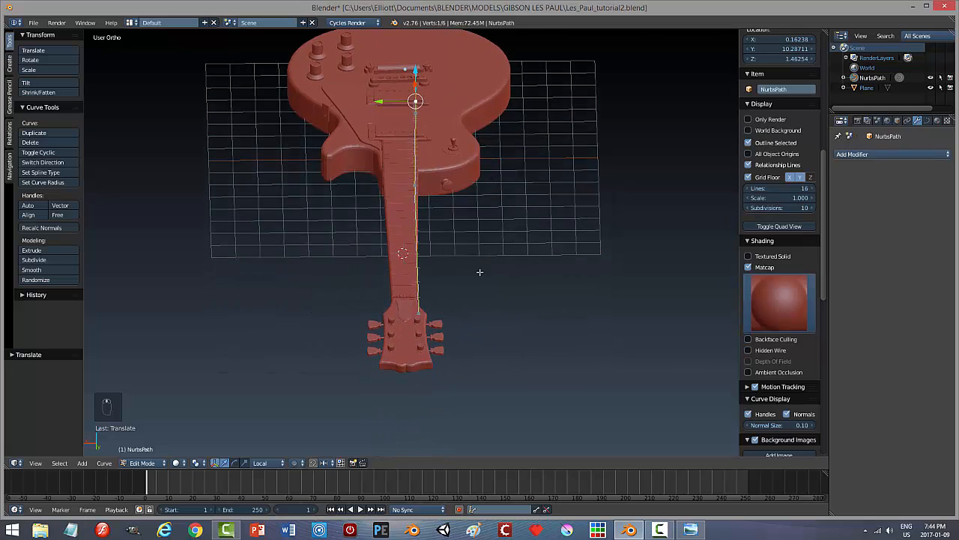
scroll(479, 272, "up", 1)
middle_click_drag(480, 295, 479, 285)
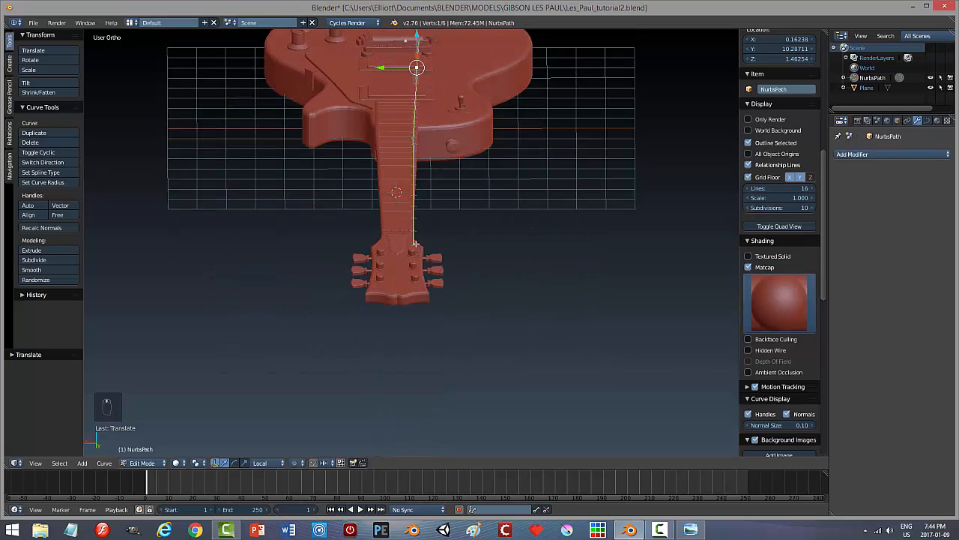
right_click(415, 245)
scroll(476, 267, "up", 5)
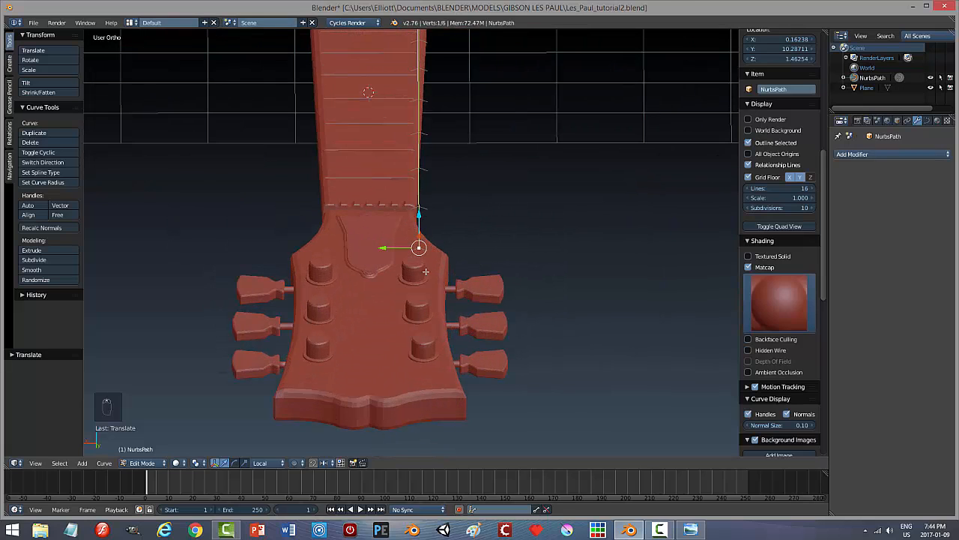
left_click_drag(386, 250, 366, 251)
Hide the 3D view's properties sidebar.
middle_click_drag(468, 271, 76, 290)
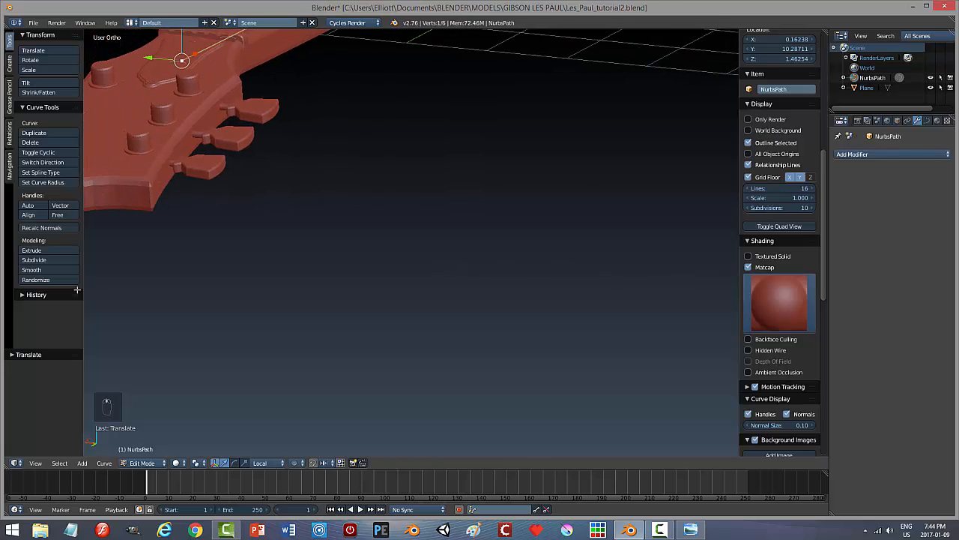
middle_click_drag(325, 240, 524, 319, "shift")
middle_click_drag(436, 318, 452, 320)
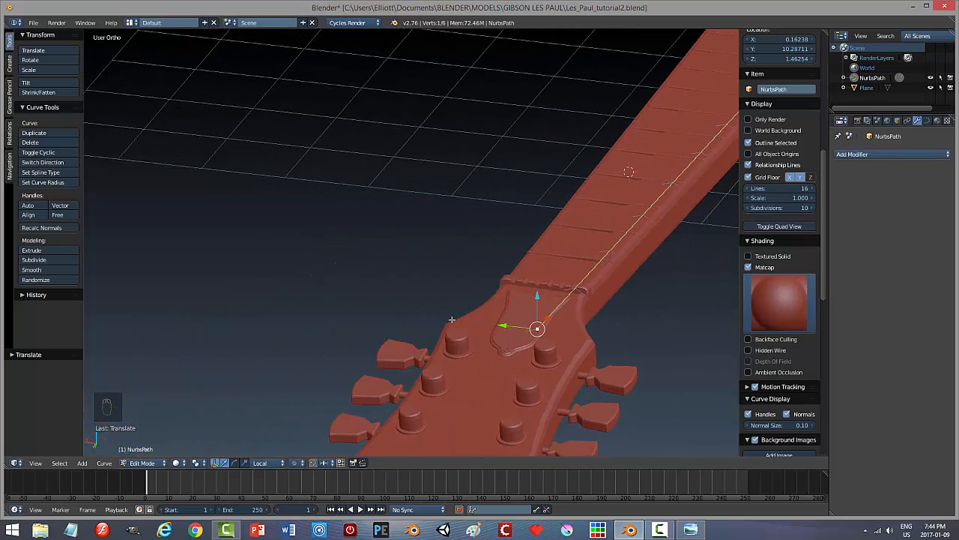
scroll(518, 325, "up", 3)
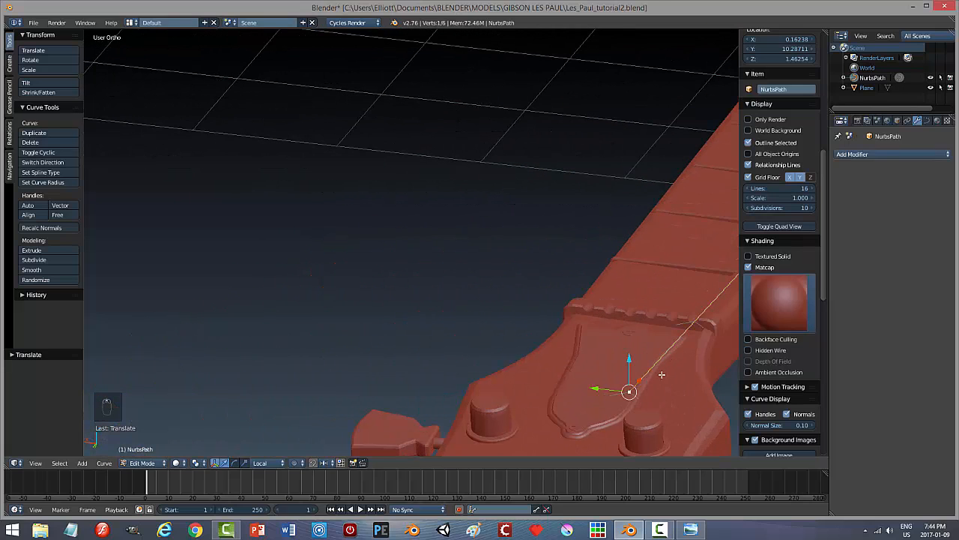
middle_click_drag(613, 352, 592, 345)
key("n")
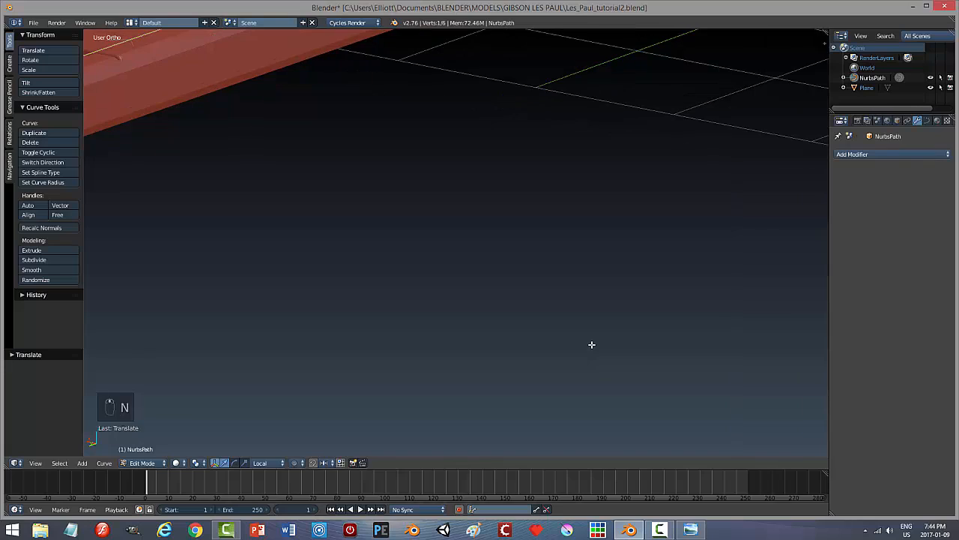
In top orthographic view, slide the string path's end point slightly back toward the nut.
key("KP_3")
scroll(547, 340, "down", 6)
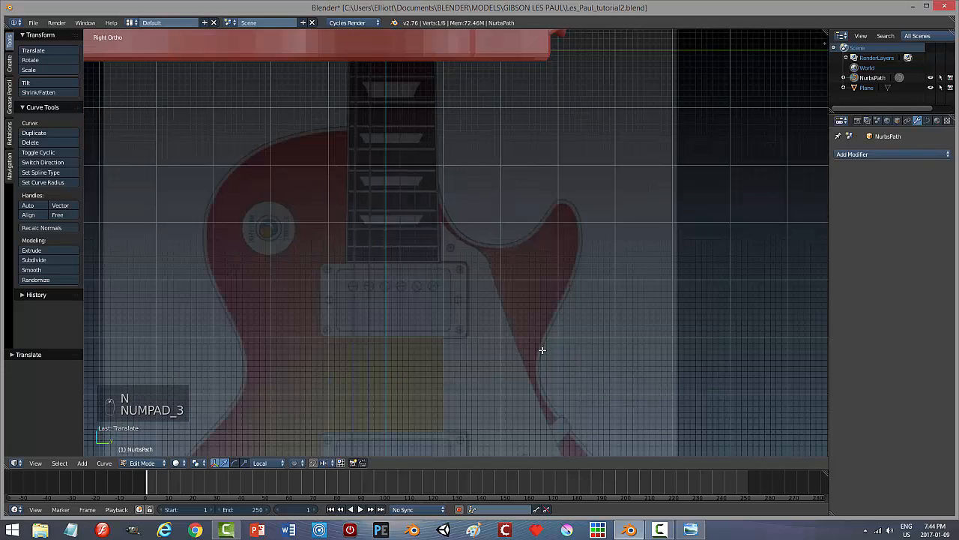
scroll(446, 269, "down", 2)
middle_click_drag(446, 269, 478, 292)
key("KP_1")
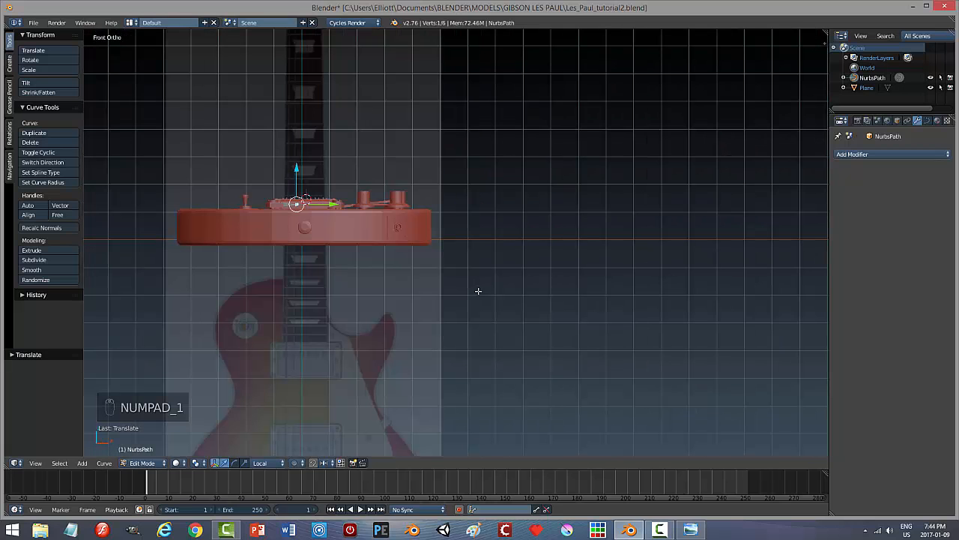
key("KP_7")
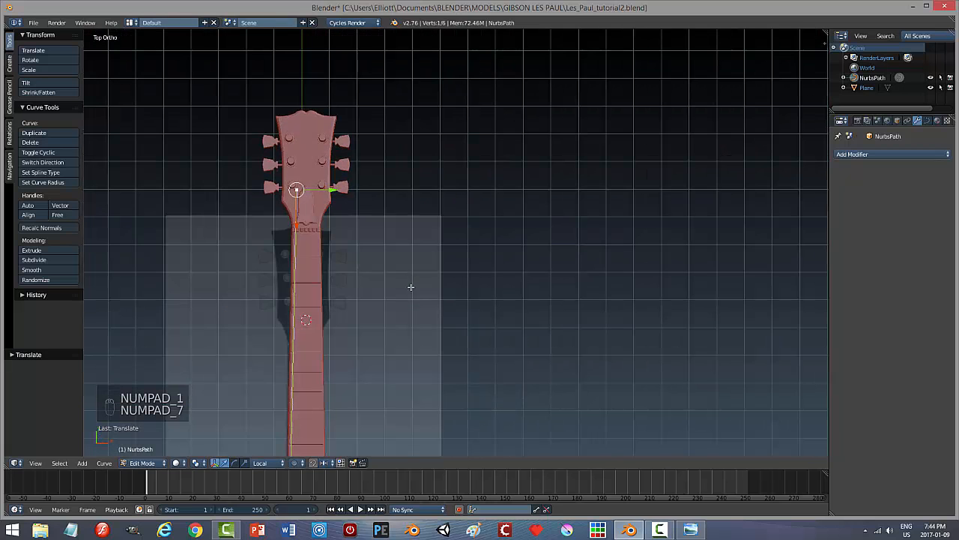
scroll(403, 270, "up", 2)
middle_click_drag(312, 278, 524, 321, "shift")
scroll(523, 322, "up", 5)
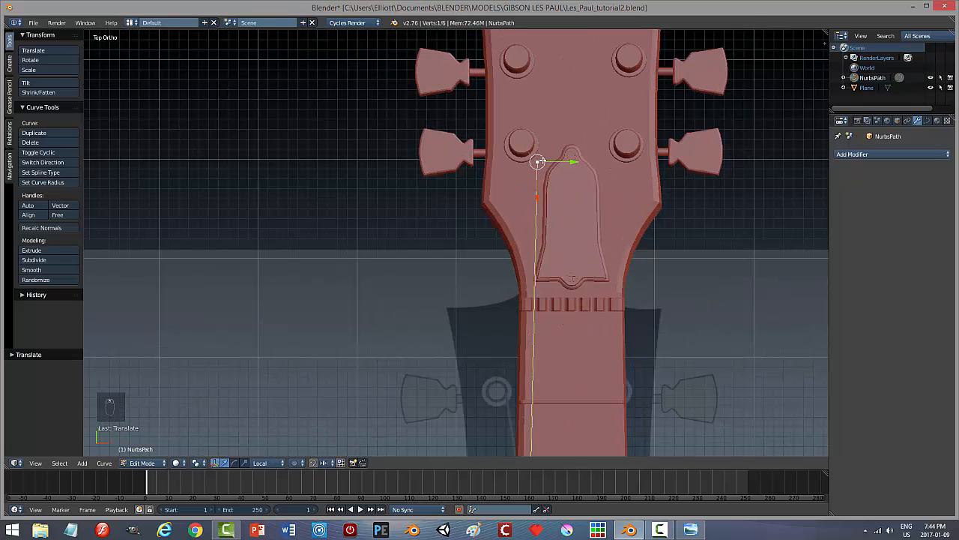
left_click_drag(538, 195, 537, 220)
Extrude a new end point from the string path onto the nearest tuning post and select the bend point below it.
key("e")
left_click(592, 215)
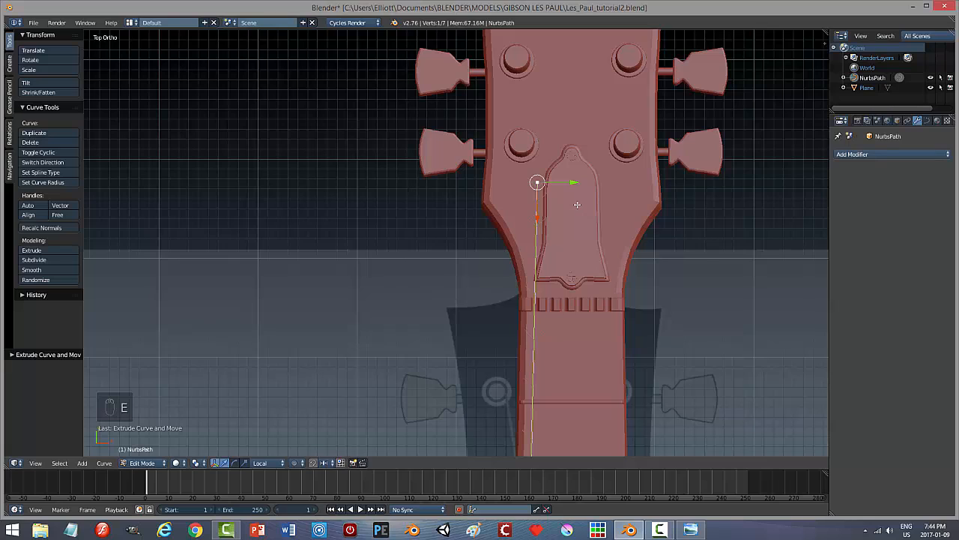
key("g")
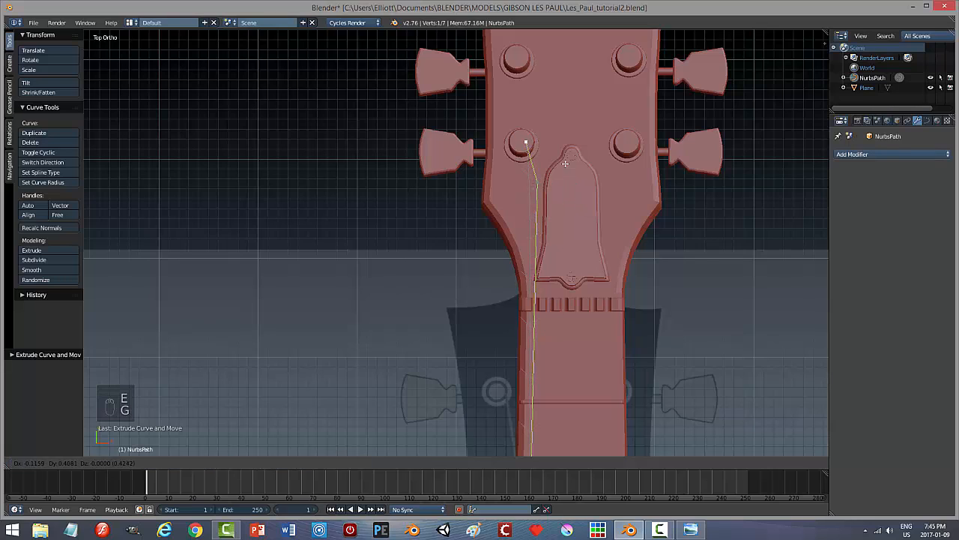
left_click(559, 162)
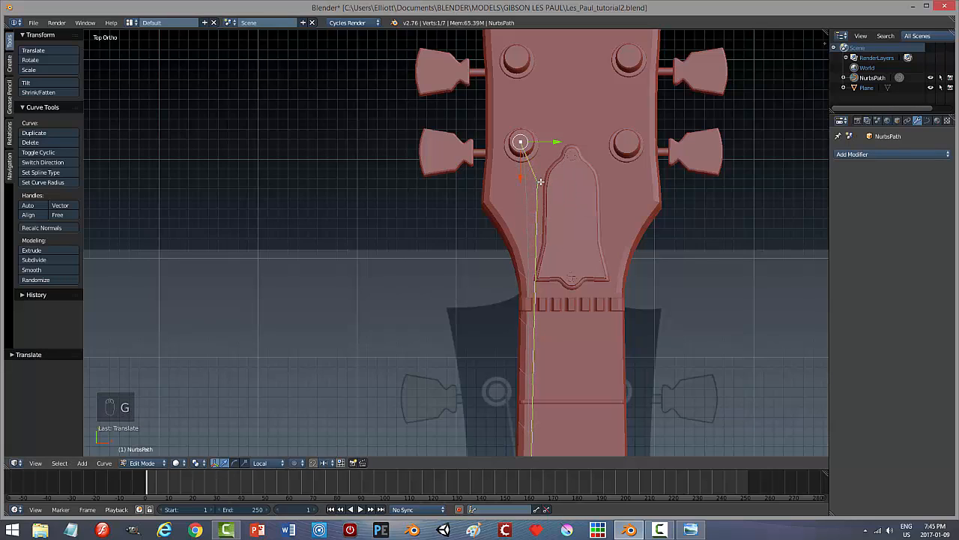
right_click(540, 182)
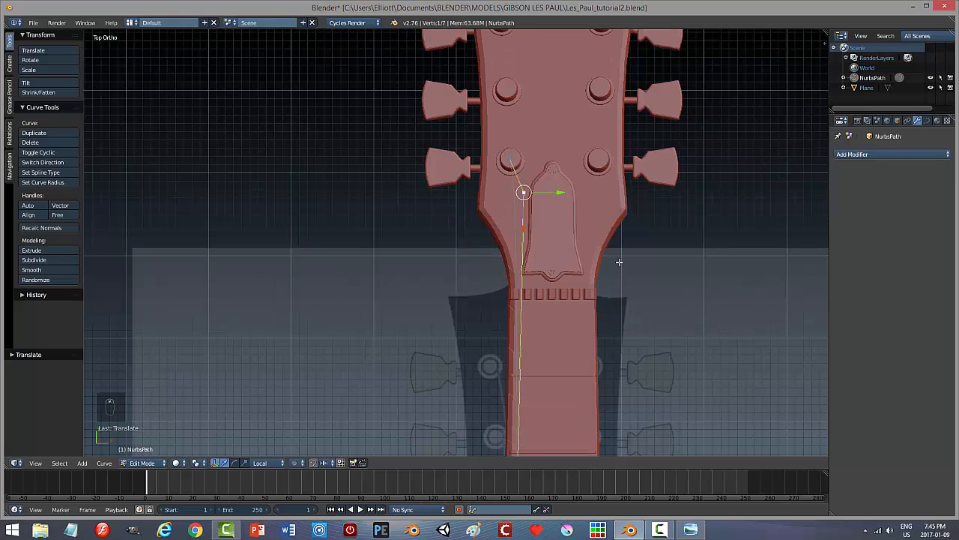
Set the string curve's fill mode to Full in its curve data settings.
middle_click_drag(632, 289, 628, 224)
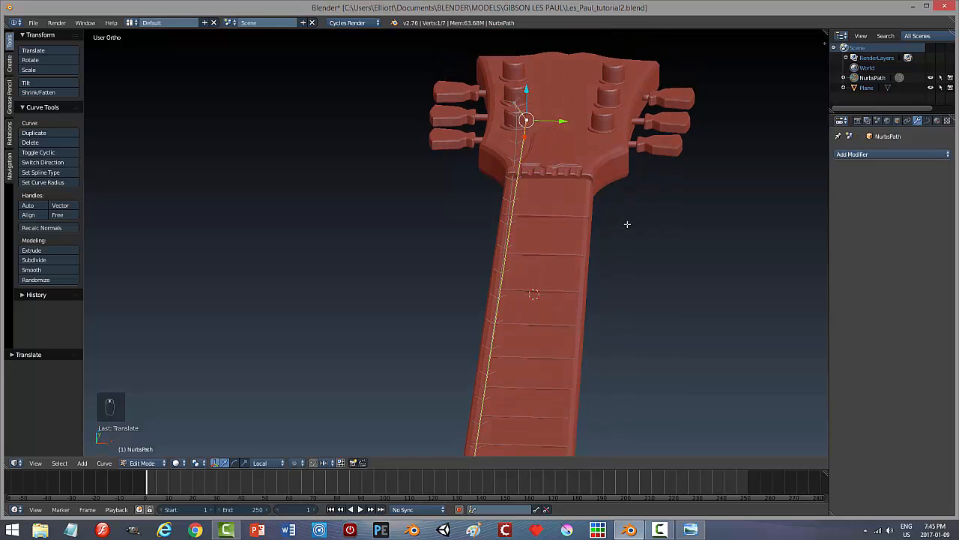
mouse_move(621, 265)
middle_mouse_down()
mouse_move(602, 274)
mouse_move(604, 267)
middle_mouse_up()
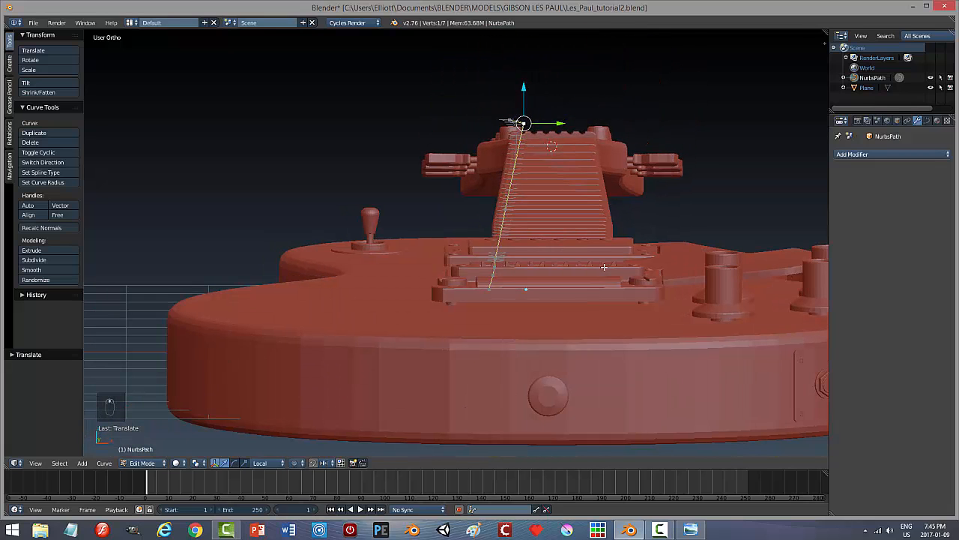
middle_click_drag(509, 307, 511, 305)
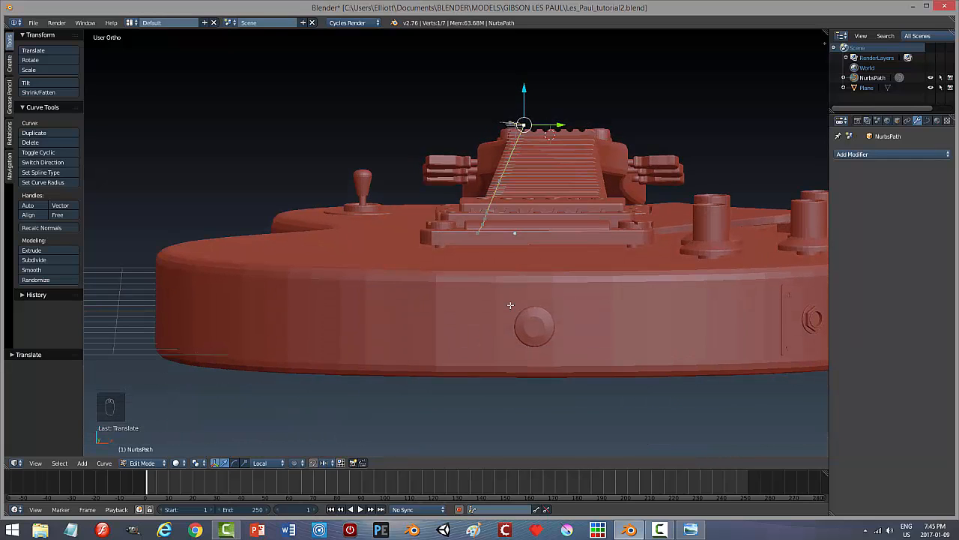
middle_click_drag(578, 304, 579, 308)
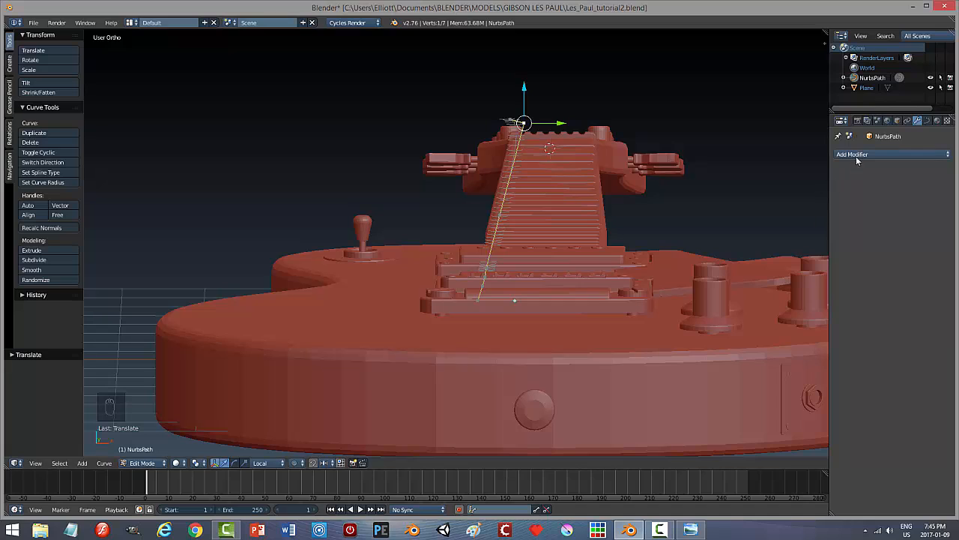
left_click(927, 120)
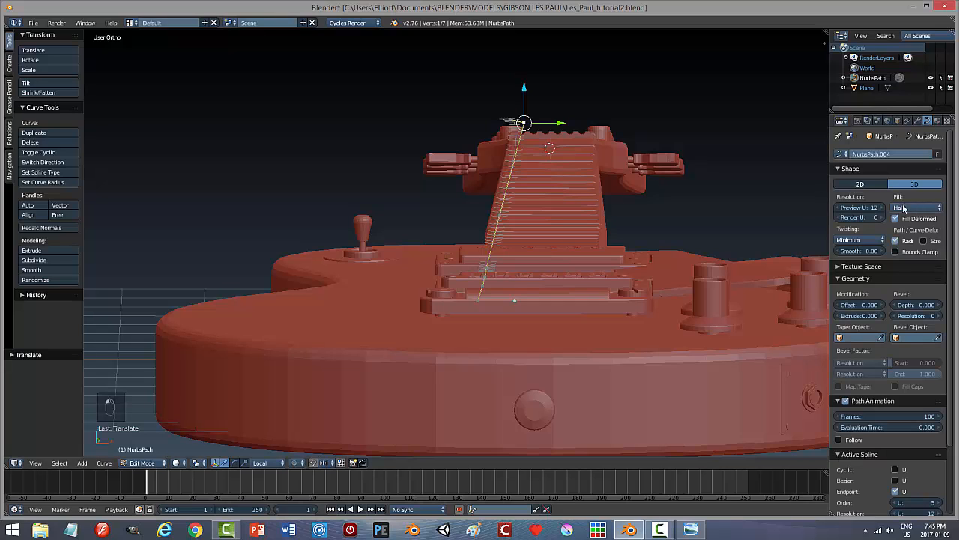
left_click(904, 208)
left_click(903, 196)
Try bevel depths of 0.20 and 0.12 on the string curve.
left_click(922, 306)
type("0.")
type("20")
key("Return")
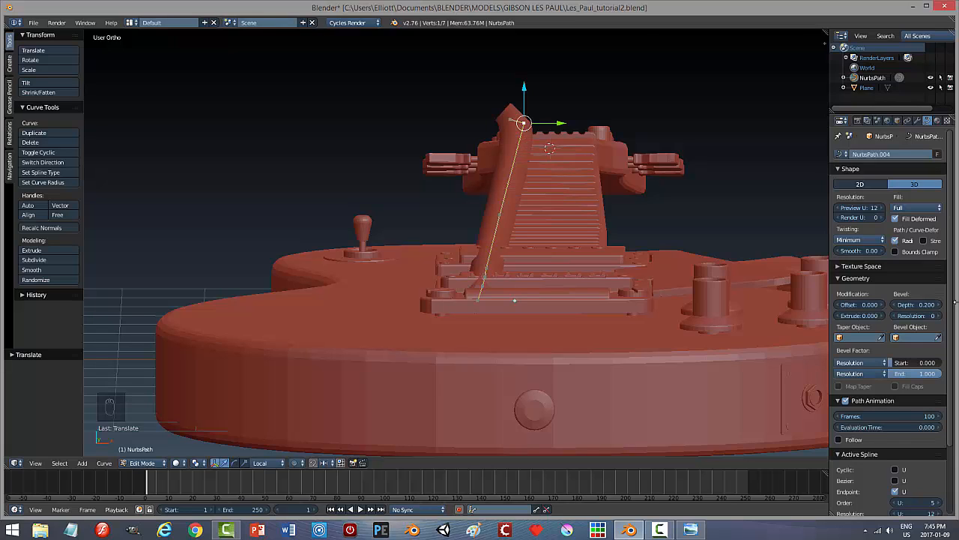
left_click(939, 305)
type("0.12")
key("Return")
Set the string curve's bevel depth to 0.020.
left_click(939, 305)
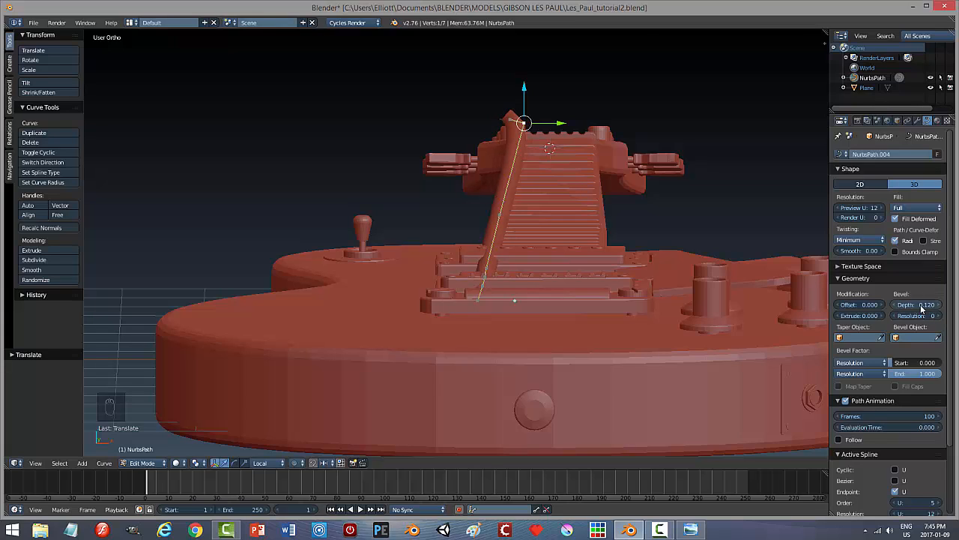
type("0.020")
key("Return")
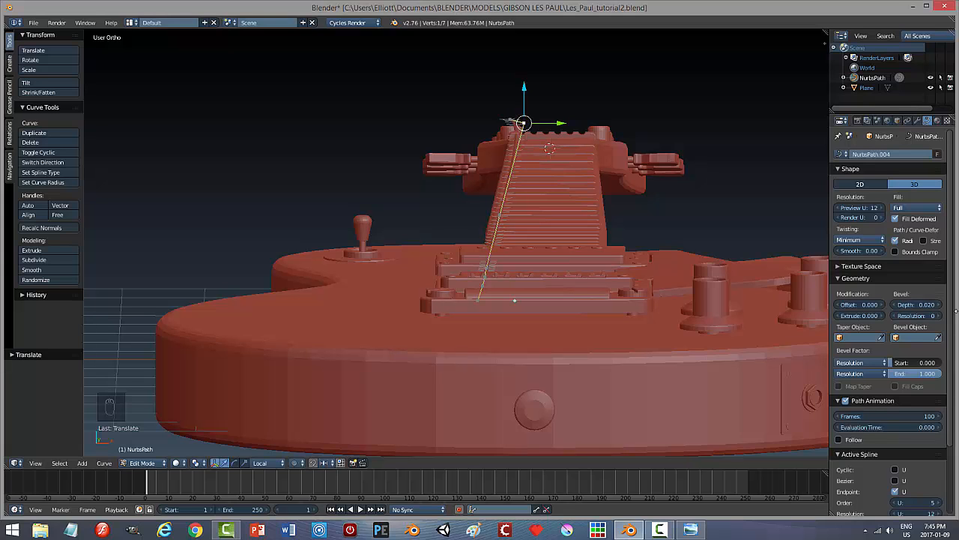
Set the string curve's bevel depth to 0.017.
scroll(544, 263, "up", 4)
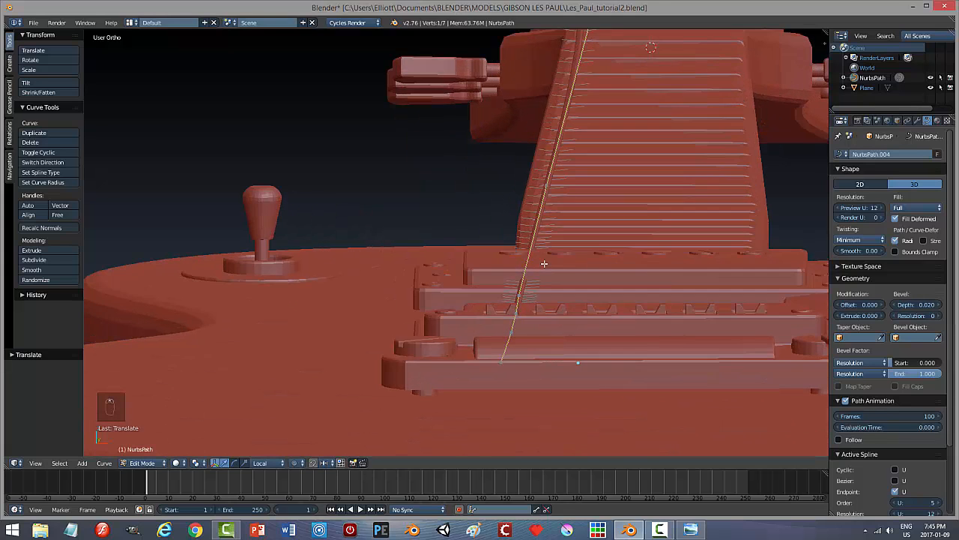
scroll(575, 262, "up", 1)
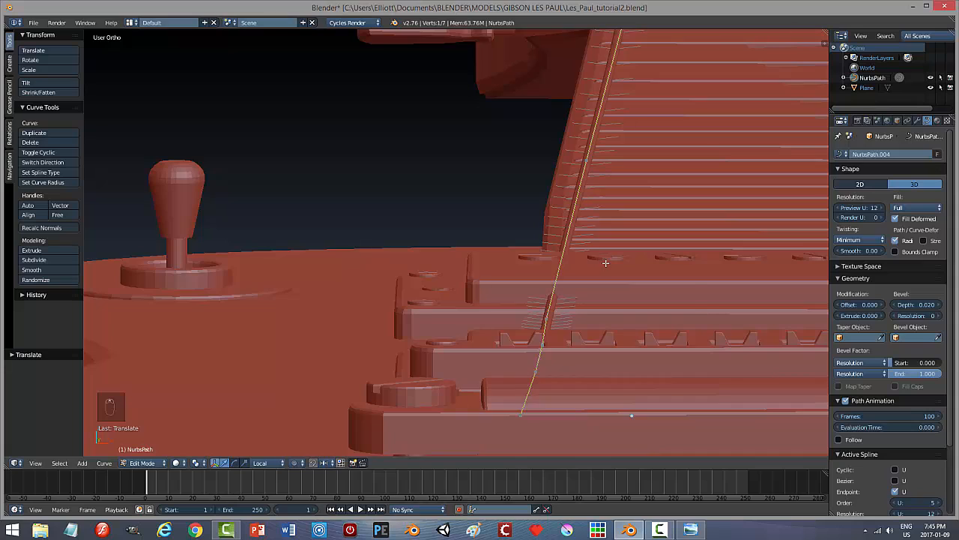
scroll(605, 263, "down", 1)
left_click(916, 304)
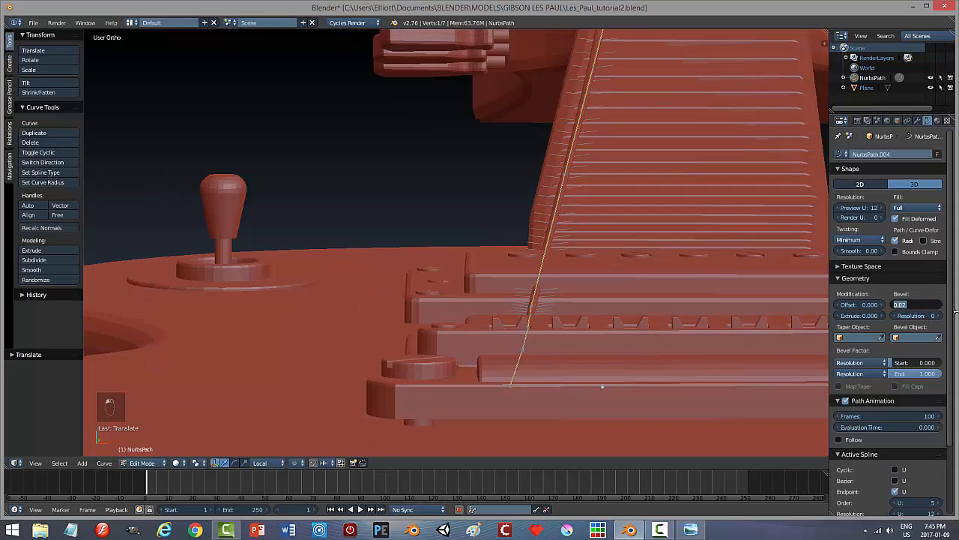
type("0")
key("Return")
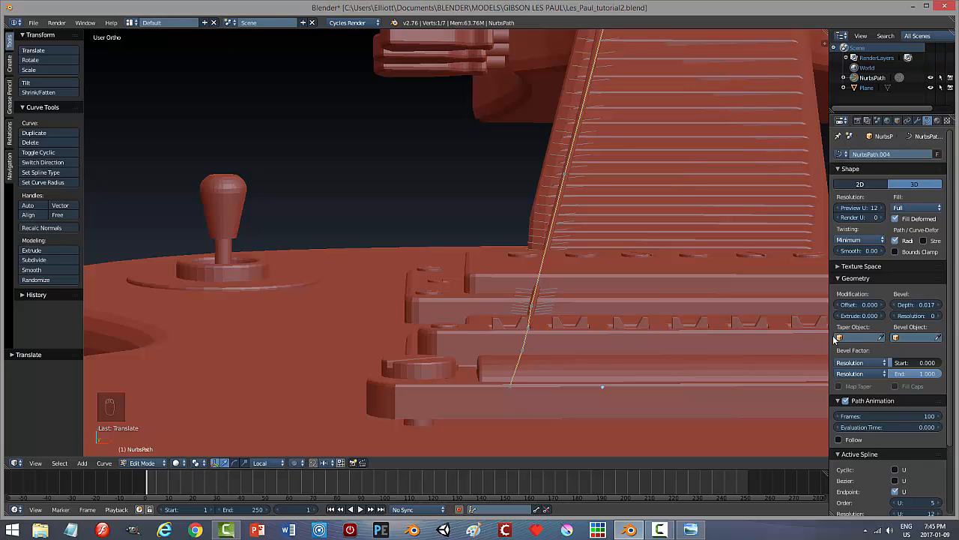
Shift the string's bend point sideways toward the headstock's centre and lower the path's end point onto the tuning post.
middle_click_drag(614, 312, 617, 316)
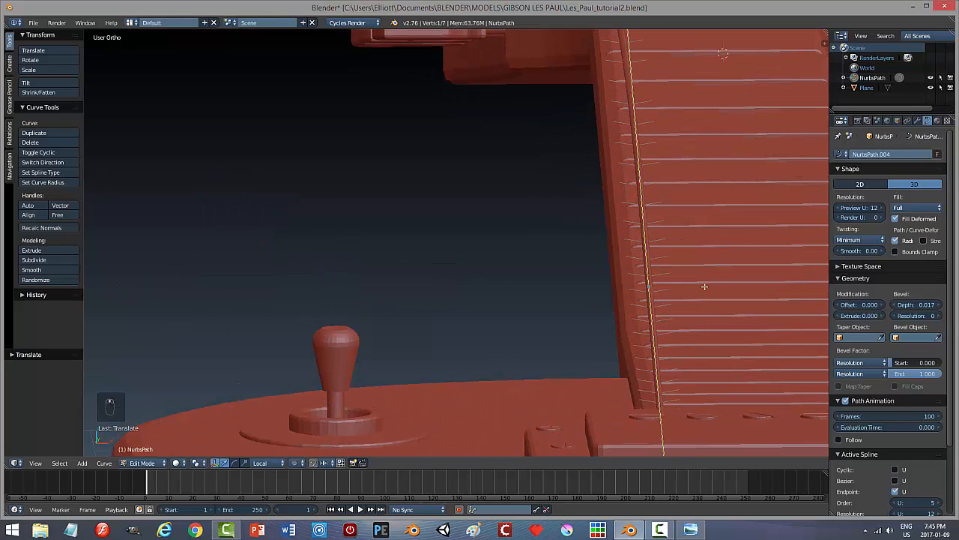
scroll(704, 287, "down", 3)
middle_click_drag(650, 204, 644, 226)
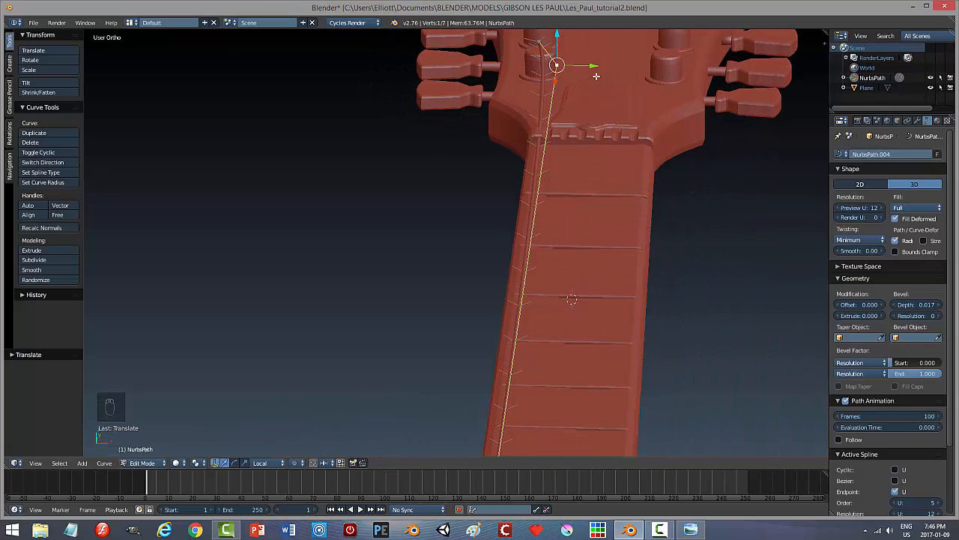
left_click_drag(594, 67, 606, 68)
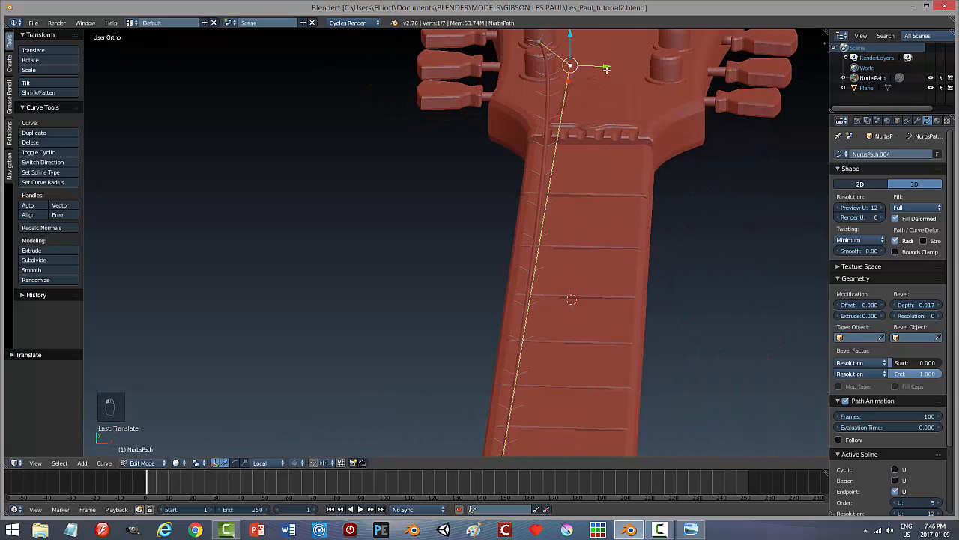
middle_click_drag(573, 92, 435, 41)
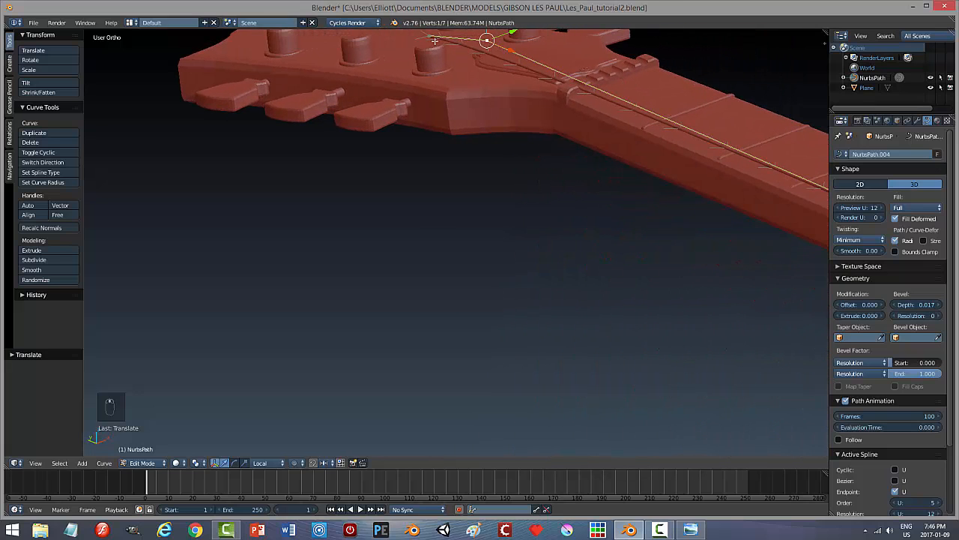
middle_click_drag(465, 85, 528, 97)
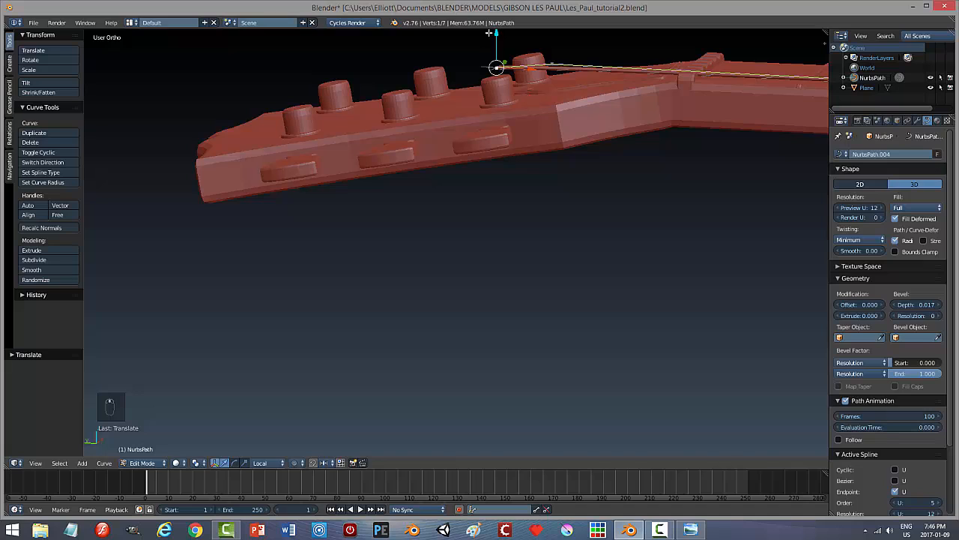
left_click_drag(496, 33, 496, 51)
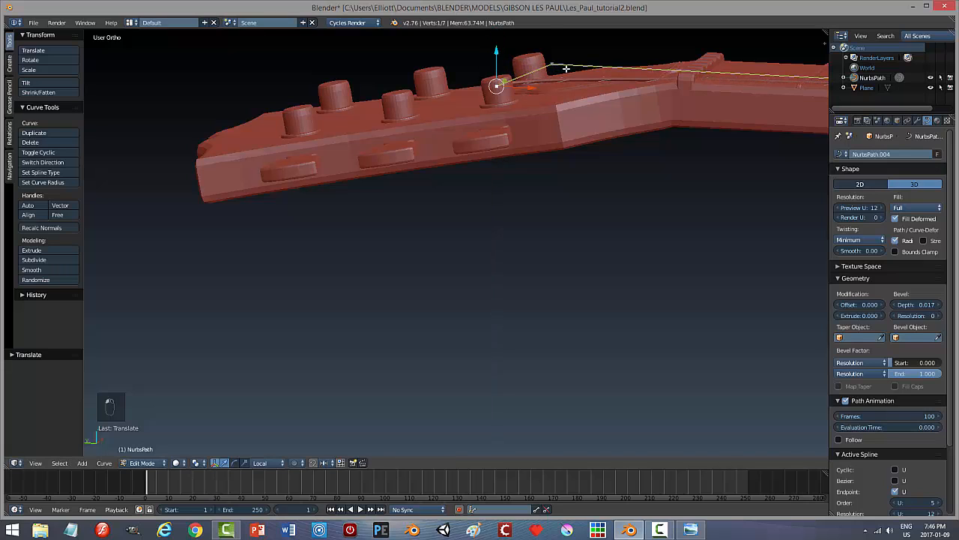
Move the bend point from the headstock along the neck to just past the nut and adjust its height to the nut.
right_click(553, 64)
left_click_drag(552, 32, 553, 45)
middle_click_drag(667, 111, 630, 98)
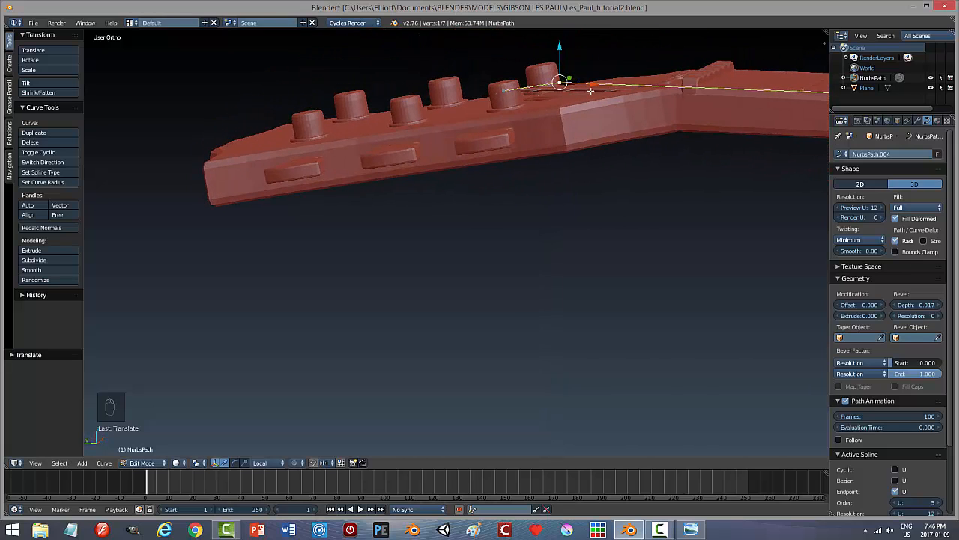
key("g")
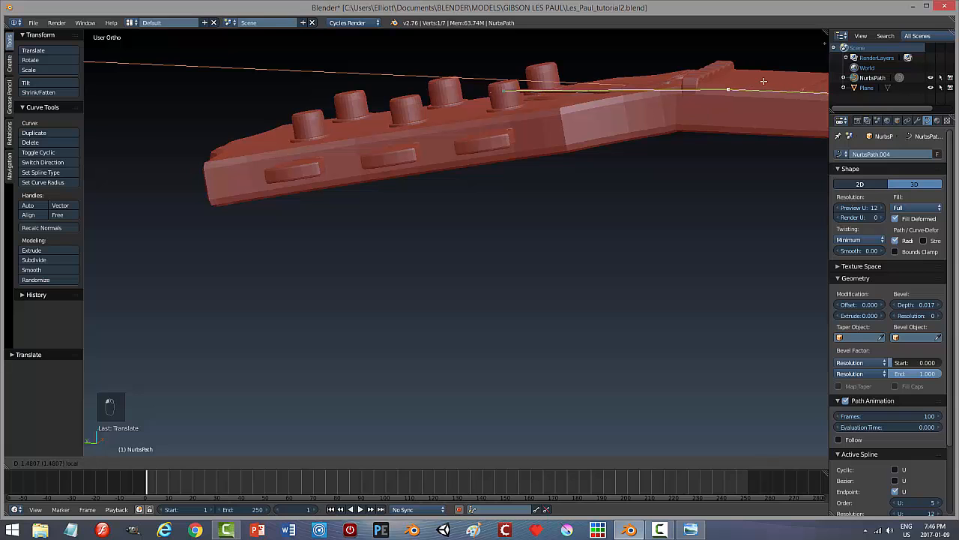
left_click(759, 88)
left_click_drag(730, 52, 731, 40)
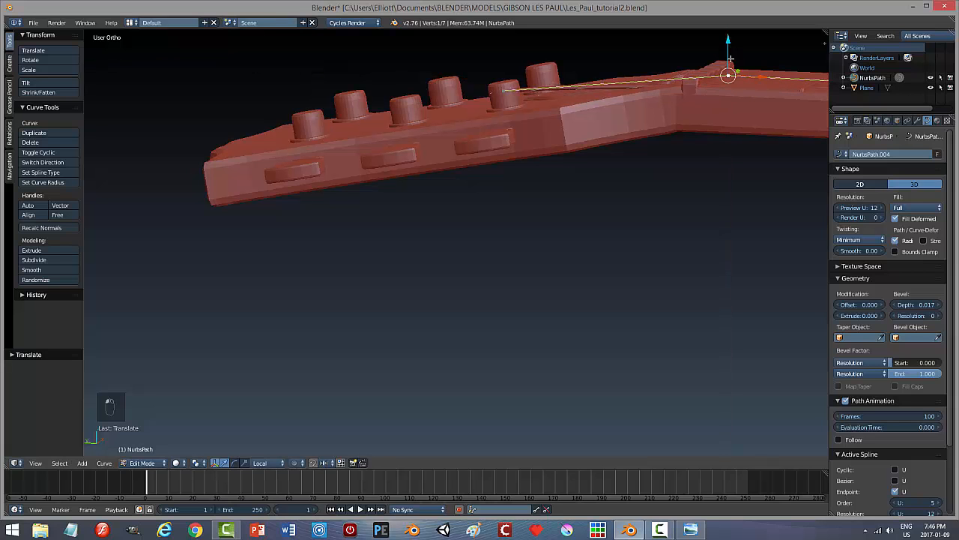
middle_click_drag(727, 99, 570, 123)
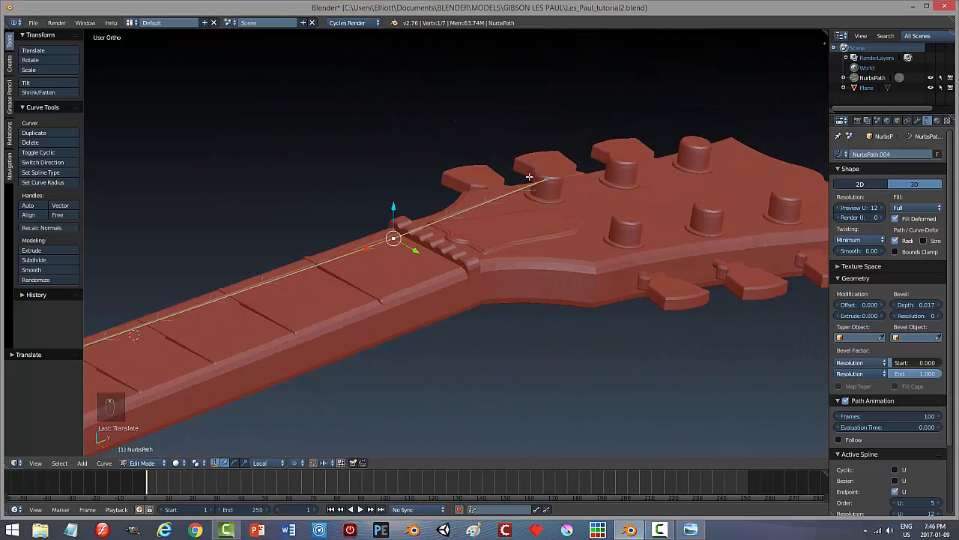
Shift the mid-neck point slightly inward and the nut point slightly outward to straighten the string along the fretboard.
middle_click_drag(416, 258, 433, 281)
scroll(458, 300, "up", 4)
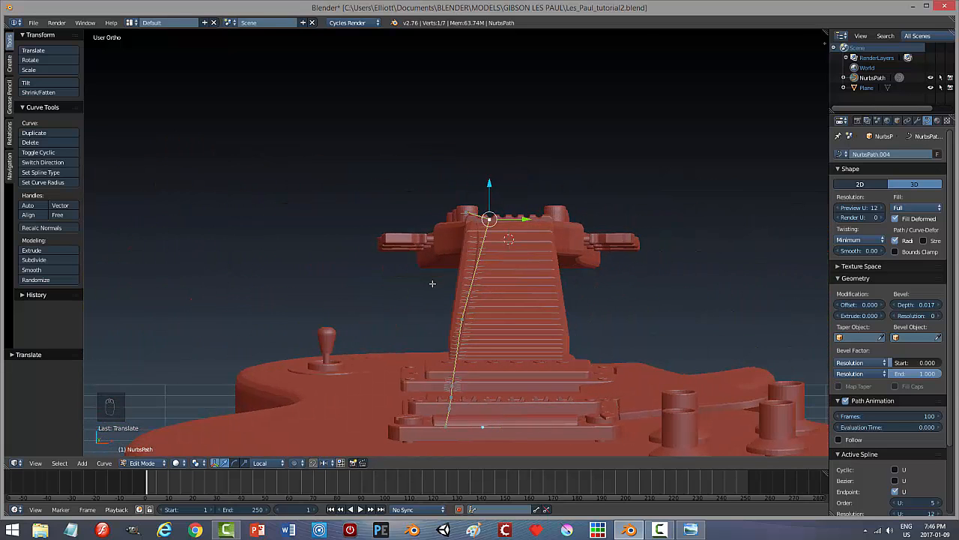
right_click(463, 316)
left_click_drag(500, 319, 503, 320)
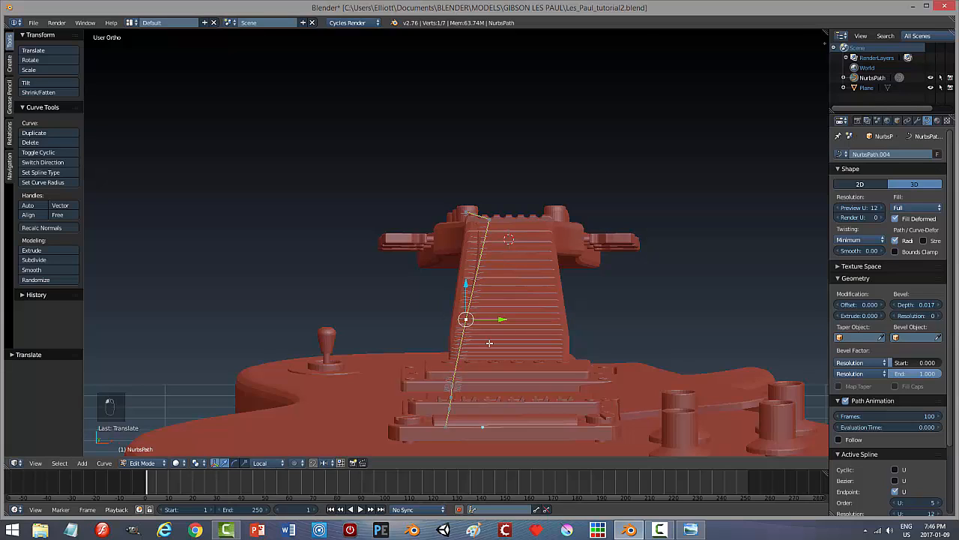
right_click(488, 218)
left_click_drag(519, 219, 512, 242)
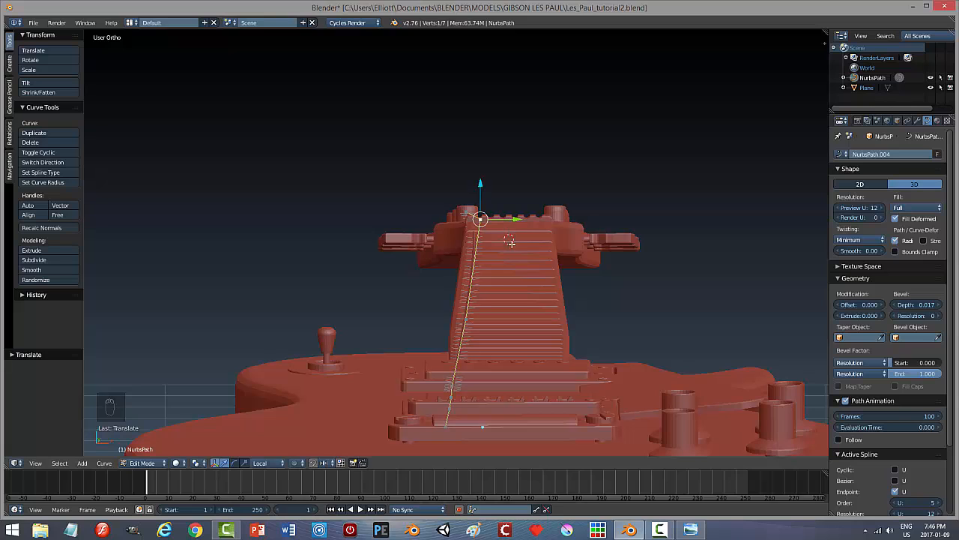
Select the string path's end point at the tailpiece and fine-tune its height.
right_click(445, 425)
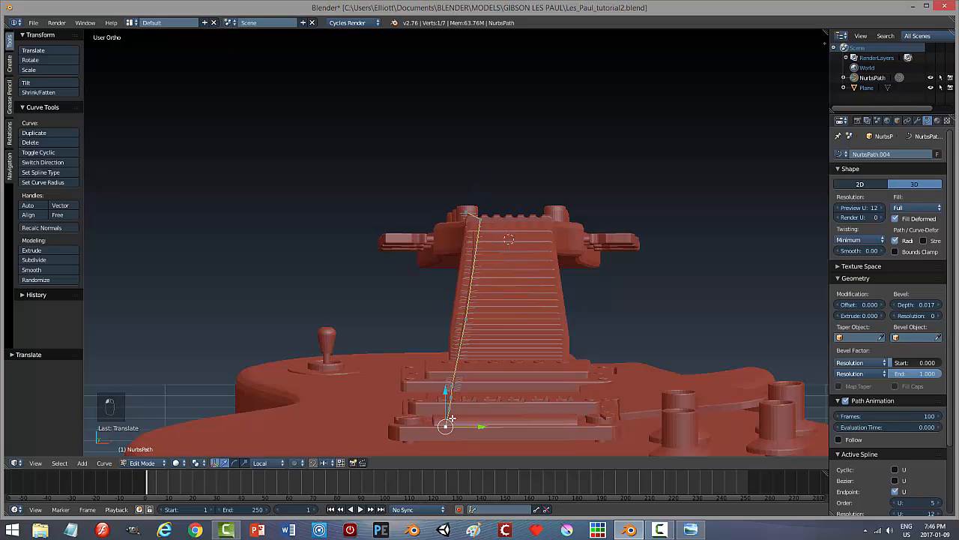
middle_click_drag(490, 408, 527, 397)
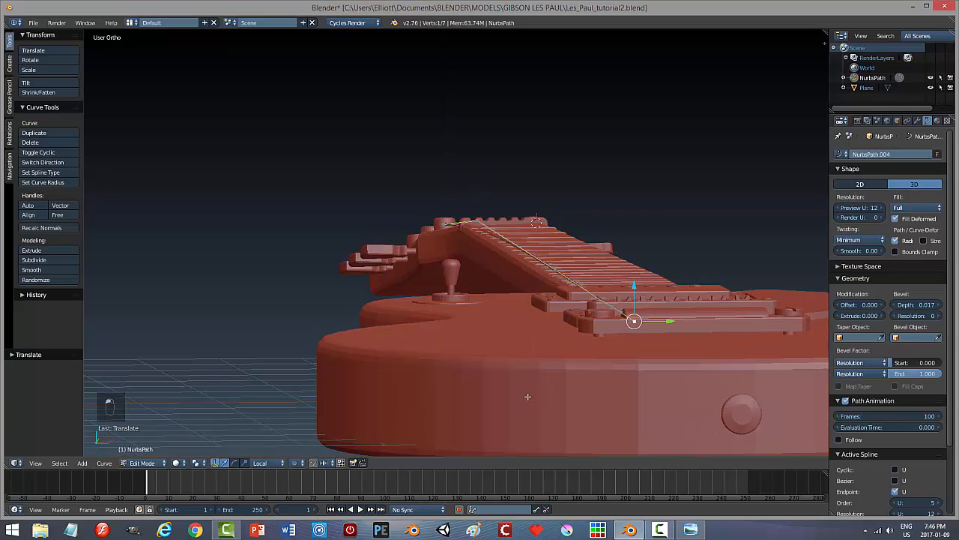
scroll(528, 395, "up", 4)
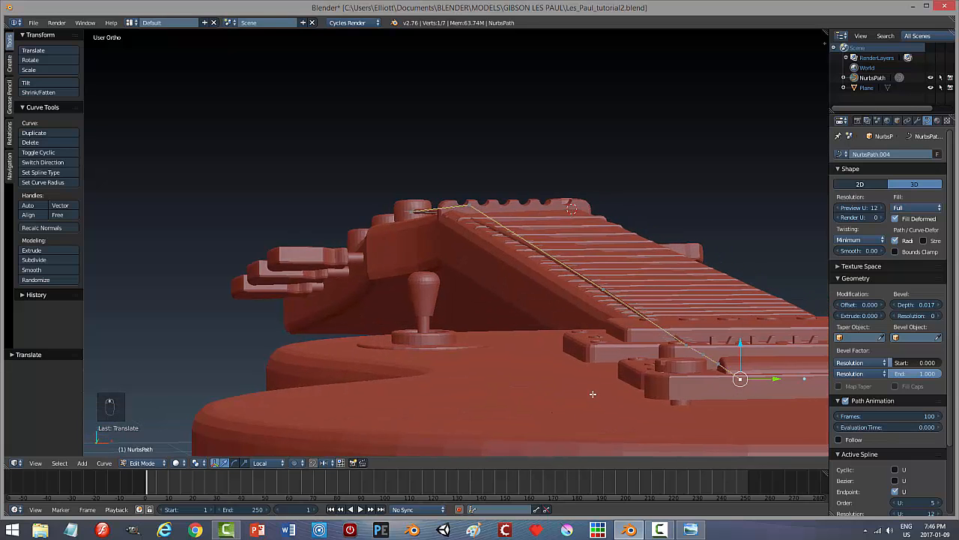
middle_click_drag(567, 392, 586, 400)
middle_click_drag(581, 392, 583, 392)
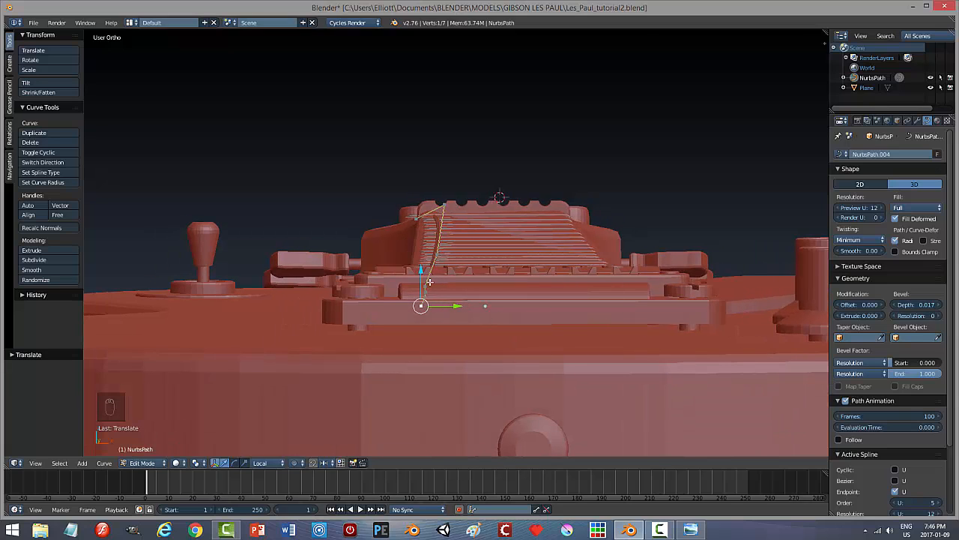
left_click_drag(421, 271, 420, 270)
Select the three path points nearest the tailpiece end point and raise them slightly along the Z axis.
middle_click_drag(491, 303, 463, 304)
scroll(176, 313, "down", 1)
scroll(176, 313, "down", 1)
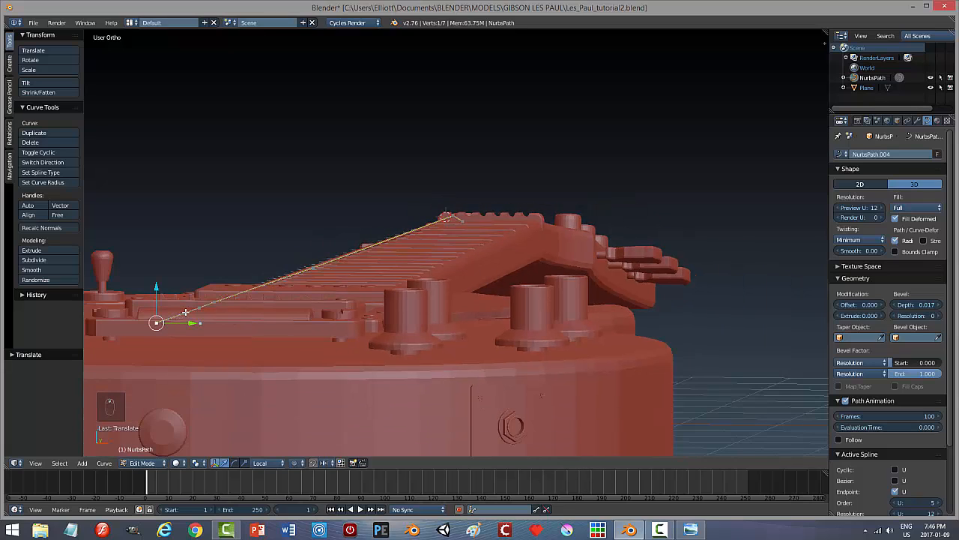
right_click(185, 312)
right_click(198, 307, "shift")
right_click(213, 302, "shift")
key("g")
key("z")
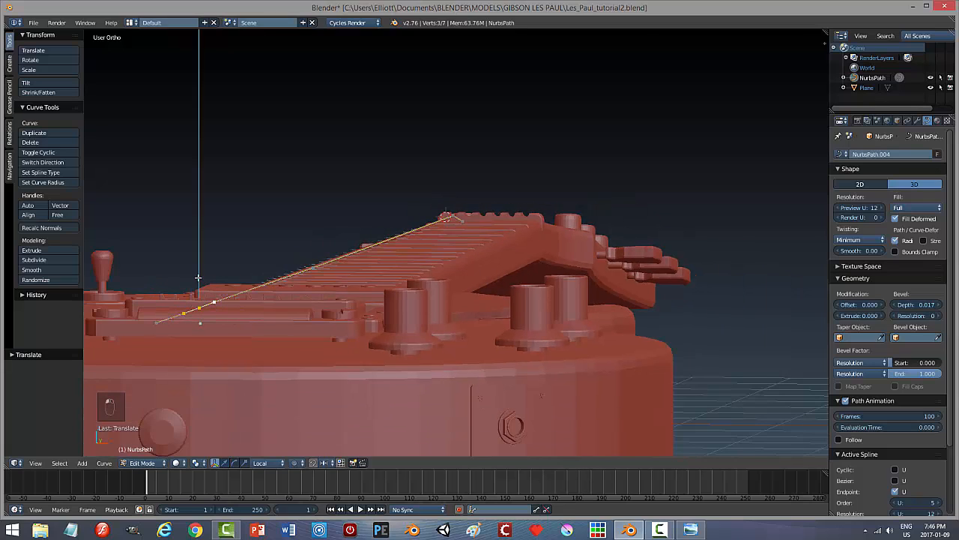
left_click_drag(198, 278, 197, 273)
left_click(197, 273)
middle_click_drag(197, 272, 255, 325)
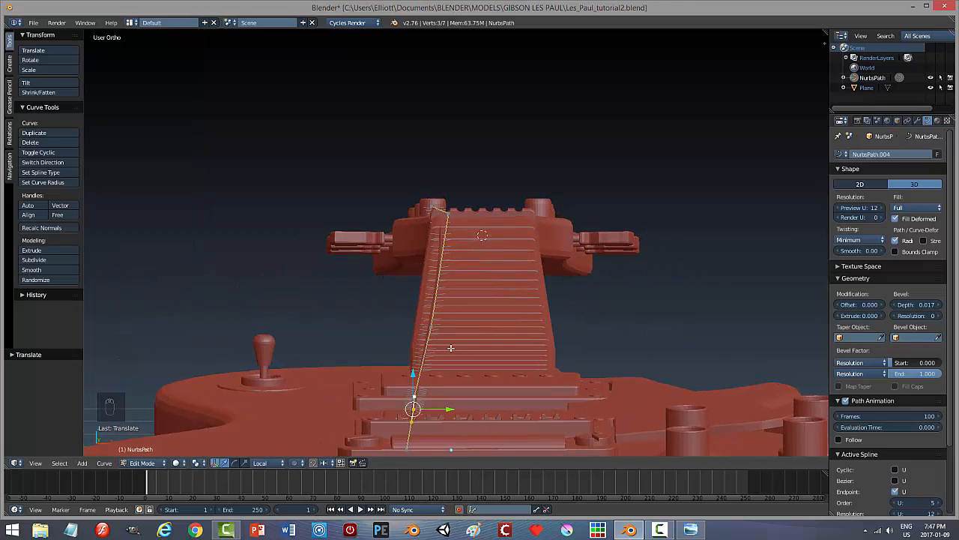
Shift the mid-neck point and a path point near the bridge sideways to line the string up, and select the neighbouring bridge point.
right_click(429, 329)
left_click_drag(459, 327, 455, 327)
right_click(413, 409)
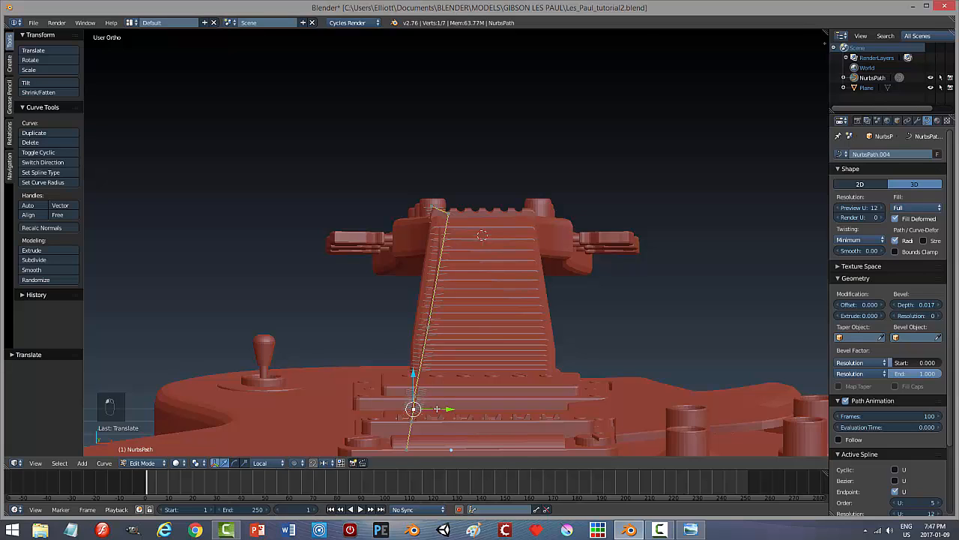
left_click_drag(438, 408, 433, 422)
right_click(414, 424)
Fine-tune the sideways position of the path point at the nut to align it with the outermost string slot.
middle_click_drag(453, 385, 459, 358)
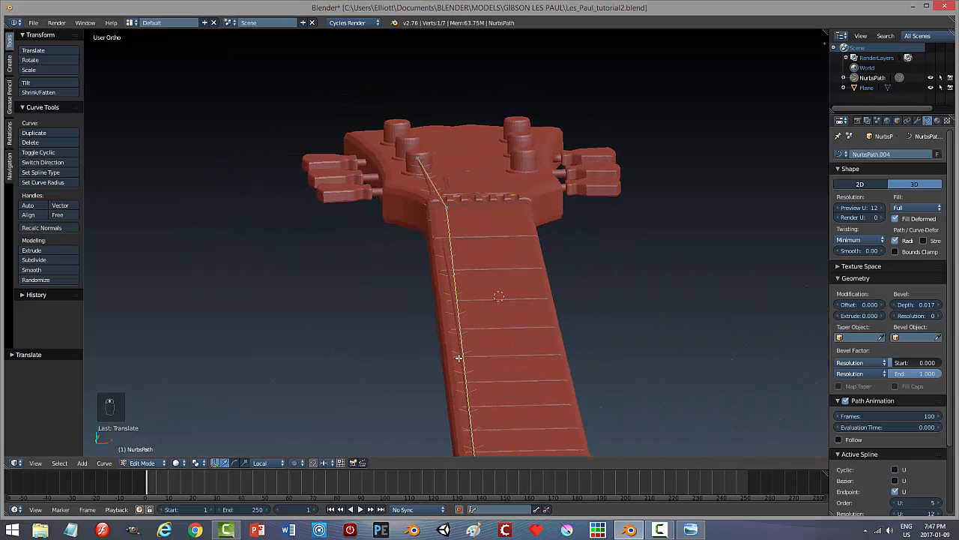
mouse_move(464, 211)
left_mouse_down()
mouse_move(473, 209)
mouse_move(463, 218)
left_mouse_up()
middle_click_drag(463, 217, 435, 331)
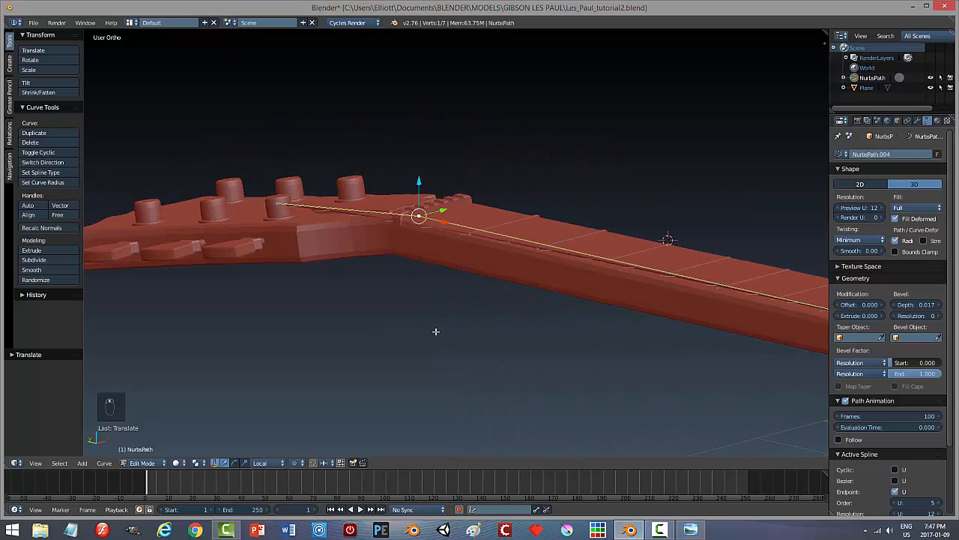
Slide the mid-neck path point along the neck to just below the nut and adjust its height above the fretboard.
scroll(615, 342, "down", 4)
middle_click_drag(622, 343, 513, 340, "shift")
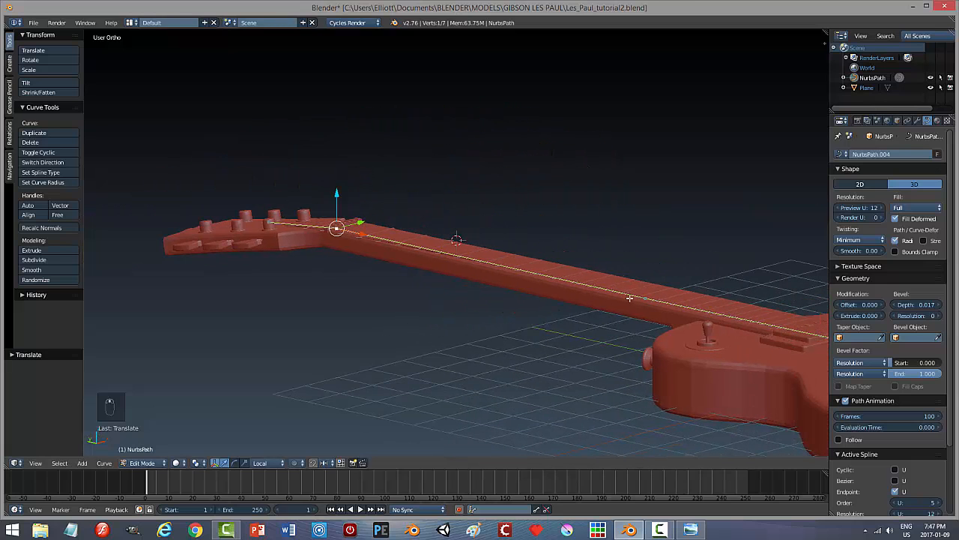
right_click(647, 297)
left_click_drag(670, 301, 389, 262)
middle_click_drag(358, 297, 432, 281)
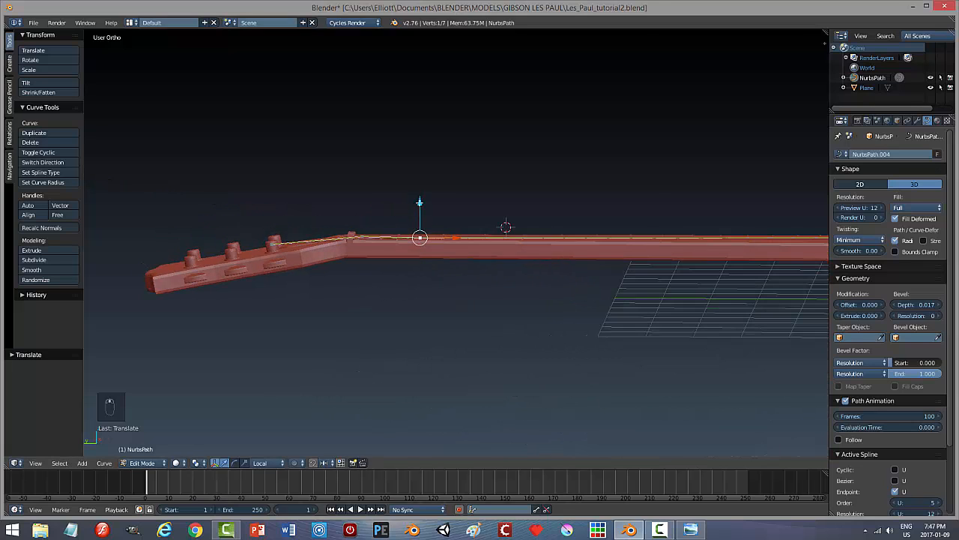
left_click_drag(418, 202, 360, 207)
Select the path point at the nut and adjust its height so the string passes over the nut.
right_click(360, 237)
left_click(359, 208)
scroll(368, 291, "up", 5)
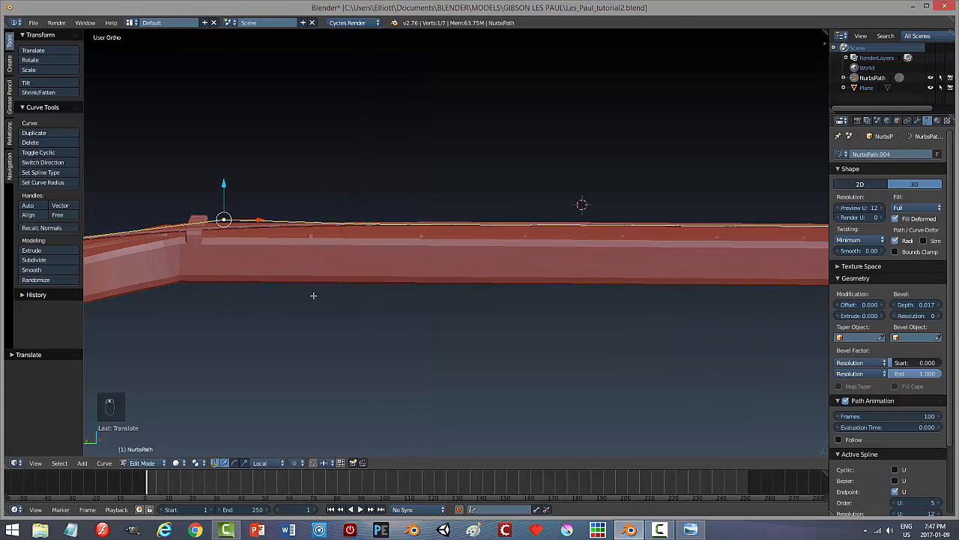
middle_click_drag(313, 296, 433, 323, "shift")
scroll(387, 316, "up", 1)
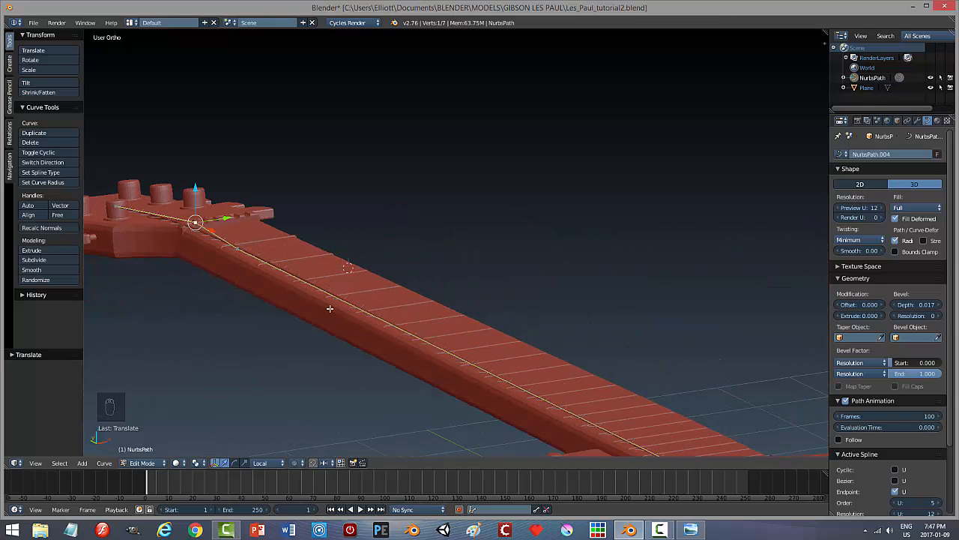
Lower the path points at the nut and just below it so the string sits closer to the fretboard.
scroll(378, 341, "down", 1)
key("a")
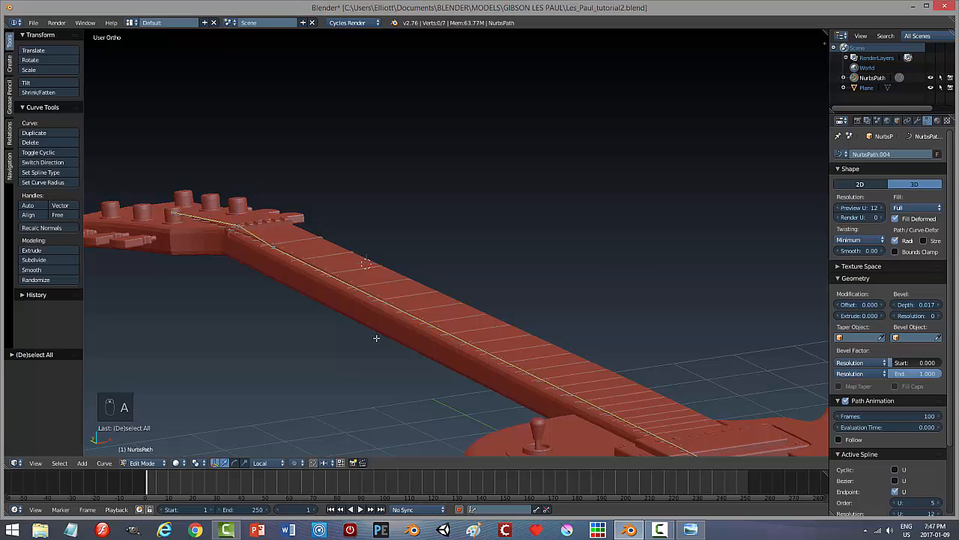
key("a")
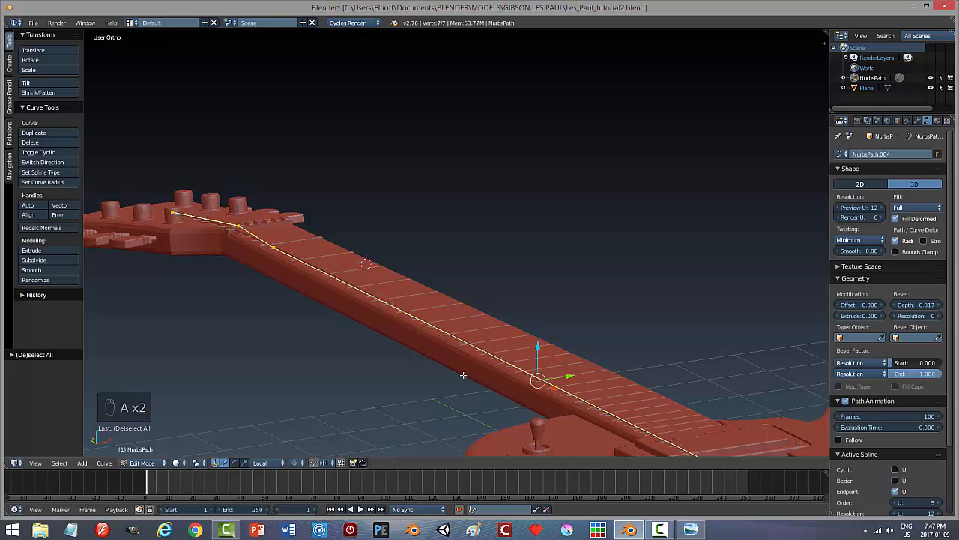
middle_click_drag(464, 375, 530, 356)
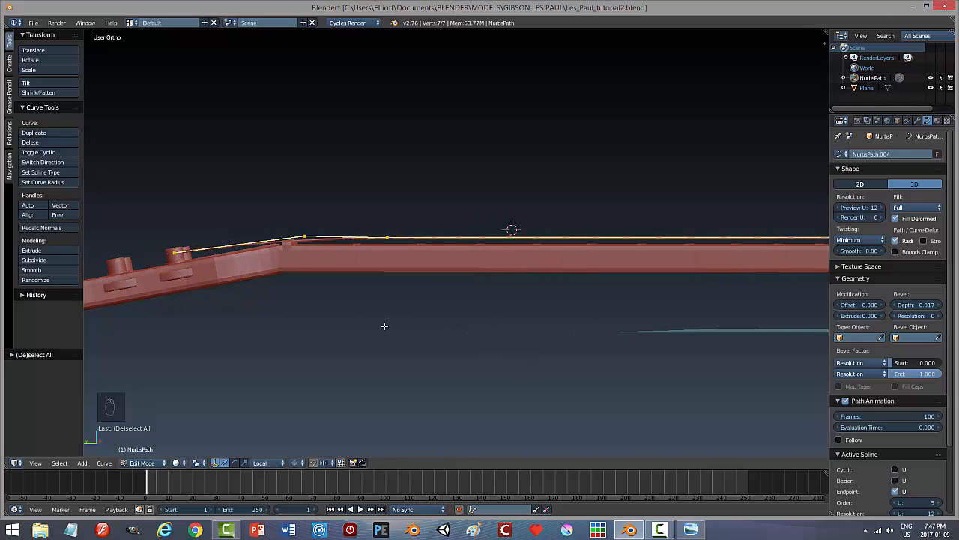
right_click(303, 235)
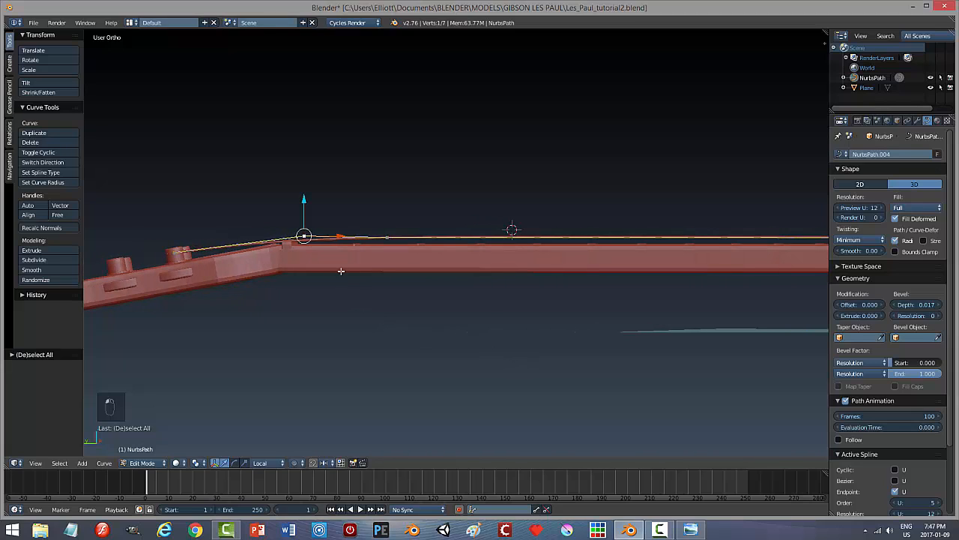
left_click_drag(303, 203, 303, 204)
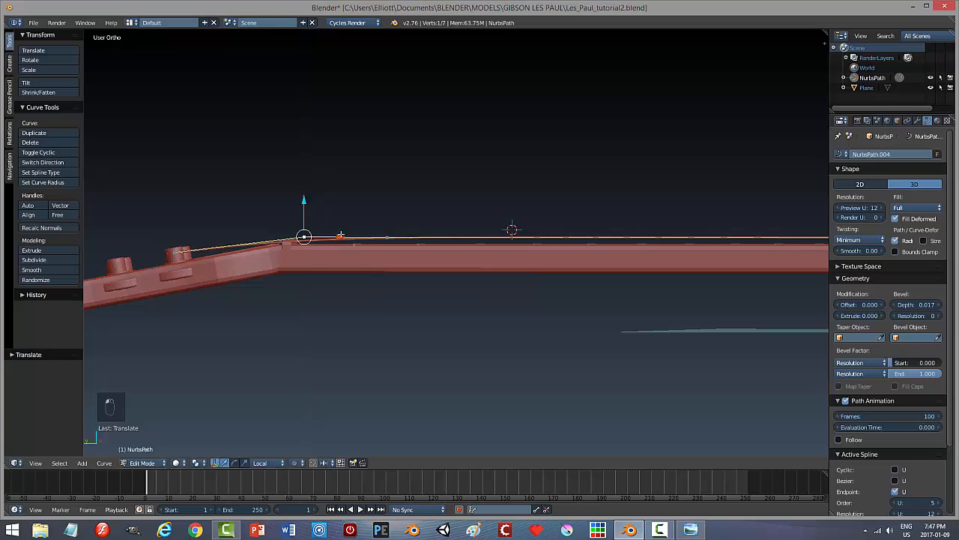
right_click(385, 237)
left_click_drag(387, 203, 389, 212)
right_click(307, 236)
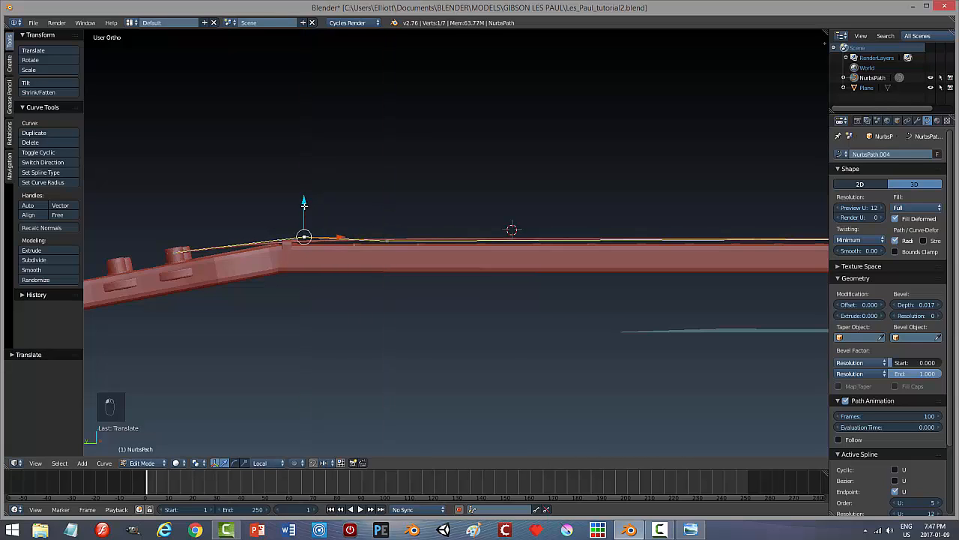
left_click_drag(304, 206, 305, 211)
Move the path point below the nut sideways, inward from the neck's edge, to straighten the string toward the nut.
middle_click_drag(307, 298, 298, 326)
scroll(293, 330, "up", 4)
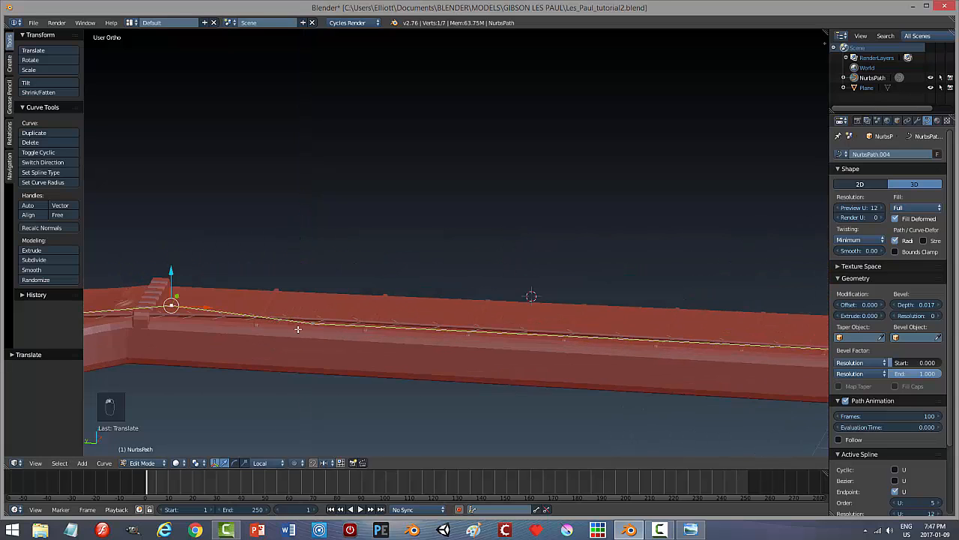
middle_click_drag(159, 374, 317, 342, "shift")
scroll(247, 350, "up", 2)
middle_click_drag(216, 354, 149, 366)
middle_click_drag(332, 272, 680, 274, "shift")
middle_click_drag(542, 298, 495, 311)
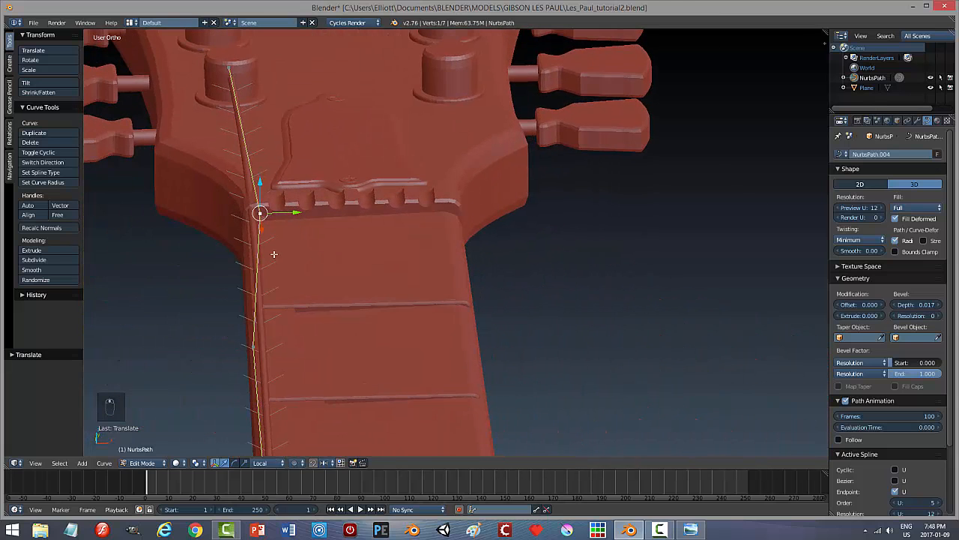
middle_click_drag(274, 256, 275, 259)
right_click(256, 369)
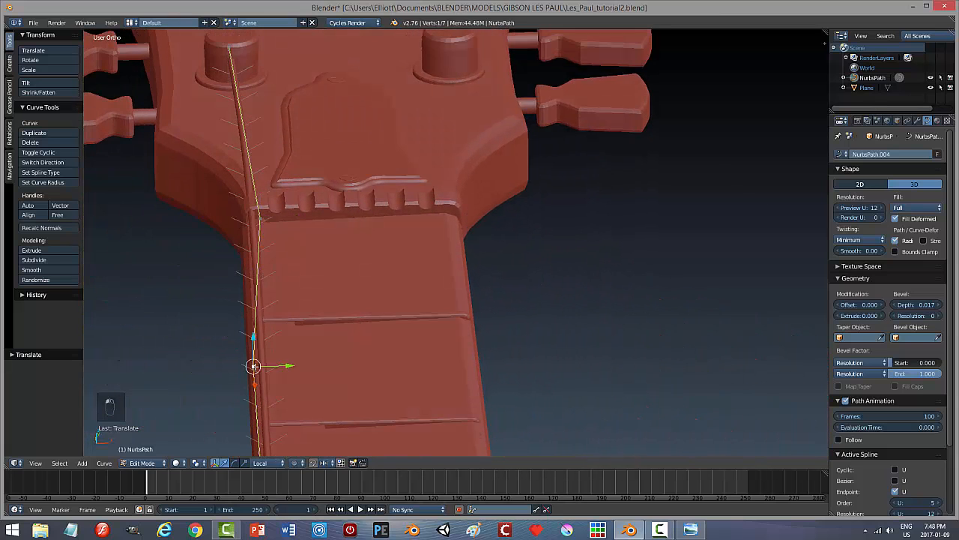
left_click_drag(291, 366, 300, 365)
Shift the nut point and the path point below it together sideways, further in from the fretboard edge.
right_click(260, 218)
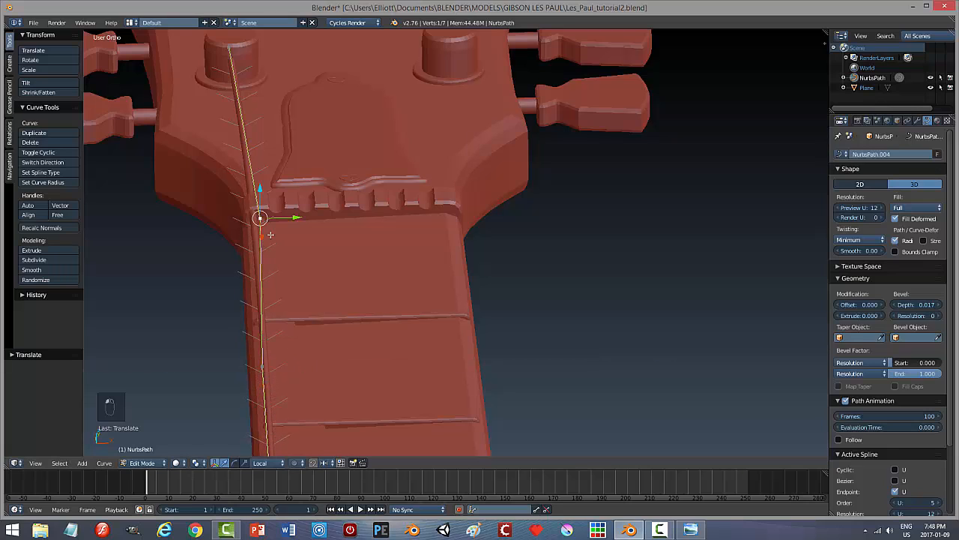
right_click(267, 357, "shift")
left_click_drag(294, 290, 328, 290)
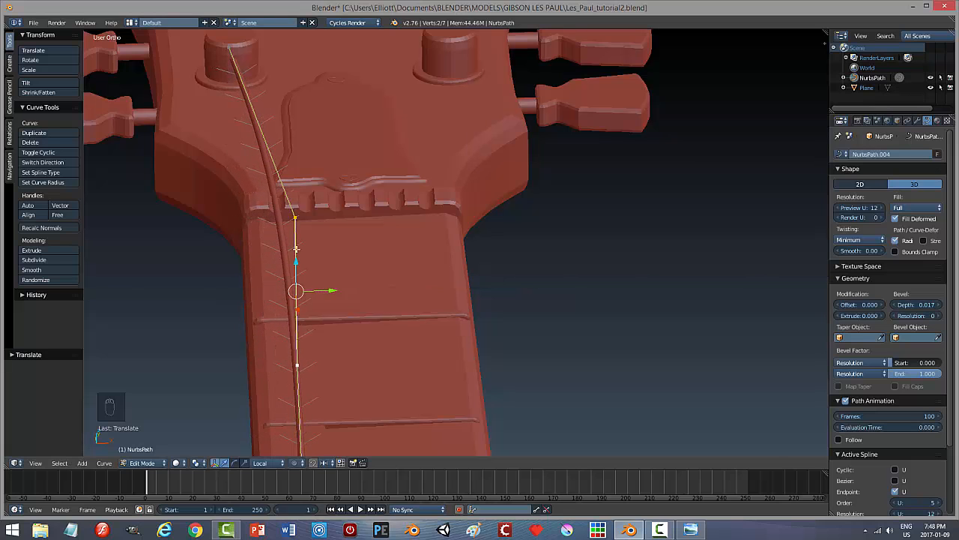
Lower the path's end point on the tuning post and raise the nut point together with the one below it.
right_click(229, 49)
middle_click_drag(229, 148, 238, 134)
left_click_drag(135, 105, 139, 115)
right_click(271, 194)
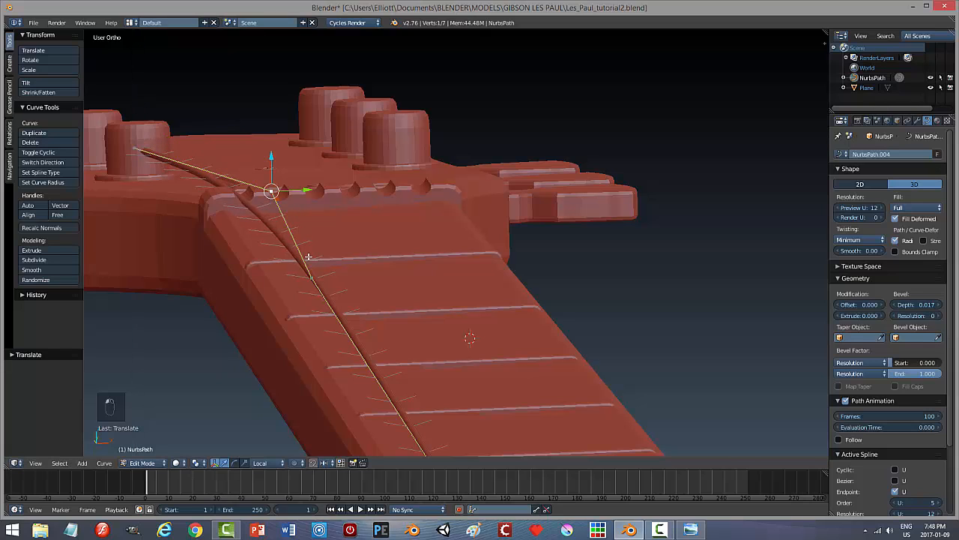
right_click(313, 278, "shift")
left_click_drag(291, 205, 290, 197)
Examine the string's course along the neck, over the pickups and across the bridge from several angles.
middle_click_drag(370, 248, 475, 367)
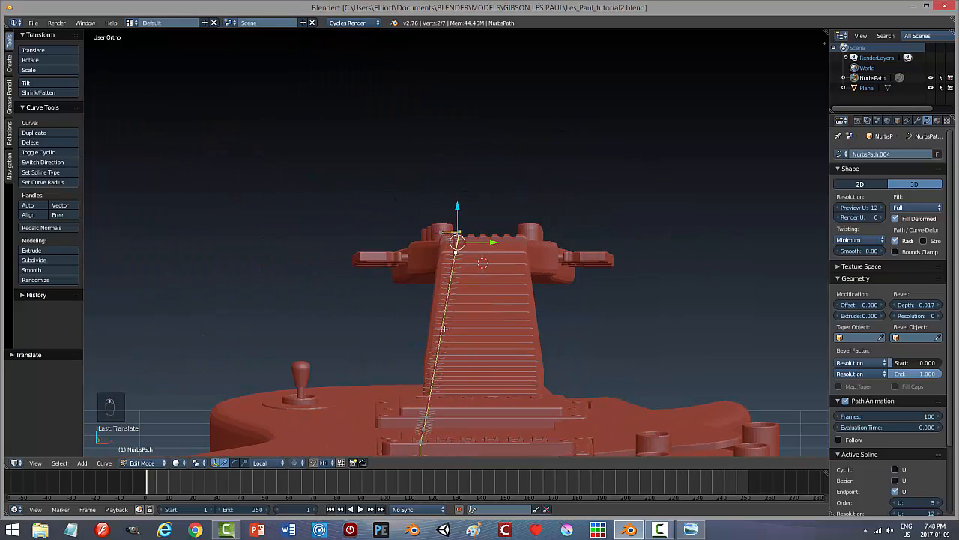
middle_click_drag(445, 328, 678, 335)
middle_click_drag(400, 128, 361, 359, "shift")
scroll(432, 360, "up", 5)
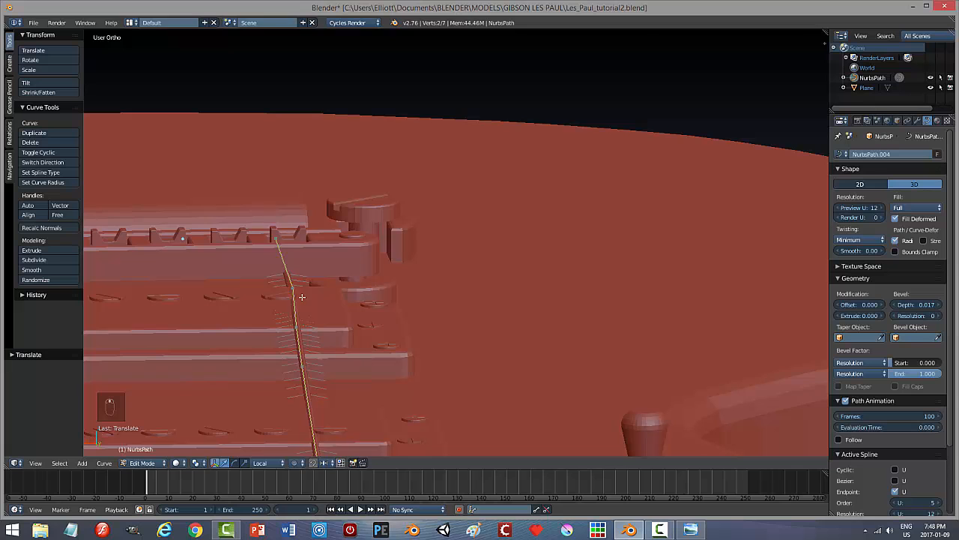
middle_click_drag(311, 305, 305, 308)
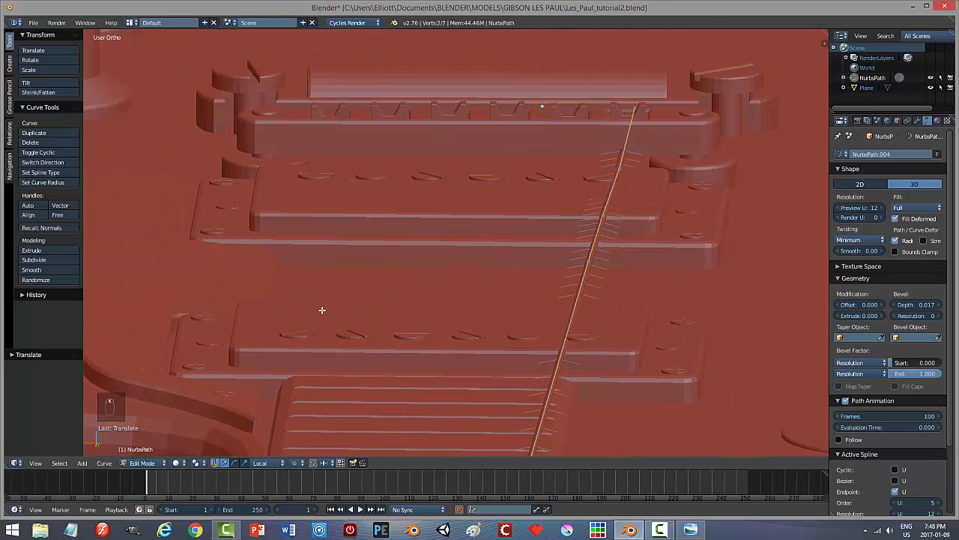
middle_click_drag(646, 244, 549, 261, "shift")
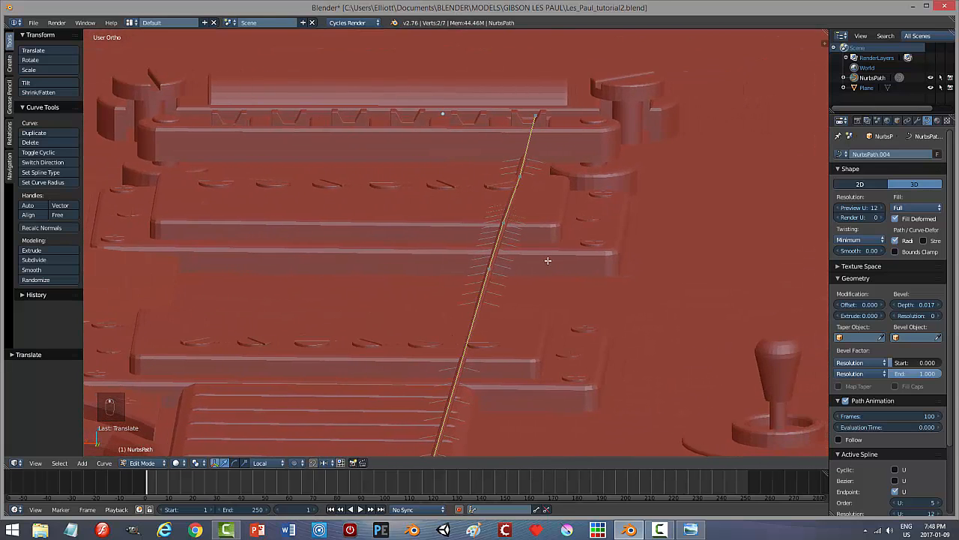
middle_click_drag(595, 282, 391, 301)
scroll(327, 311, "down", 8)
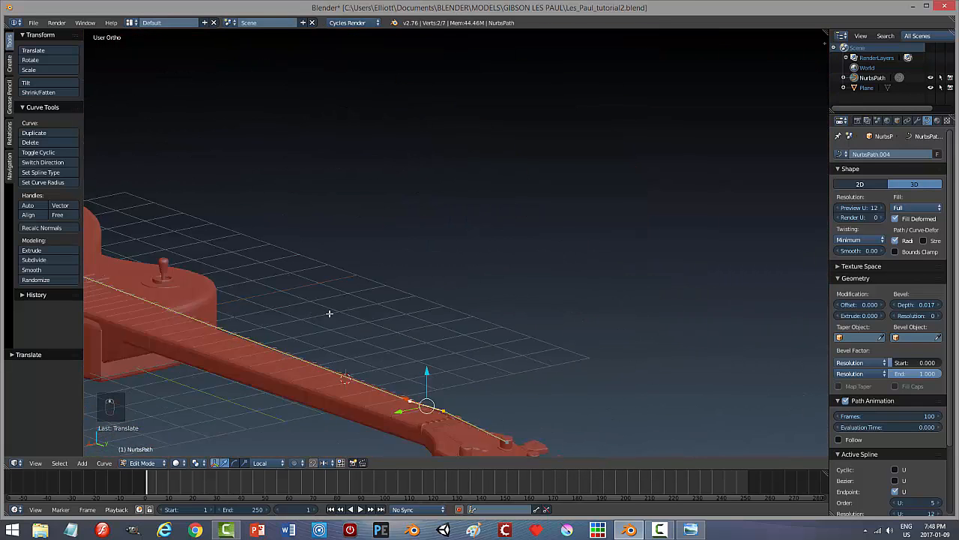
middle_click_drag(328, 315, 304, 306)
middle_click_drag(135, 281, 308, 326, "shift")
scroll(404, 346, "up", 5)
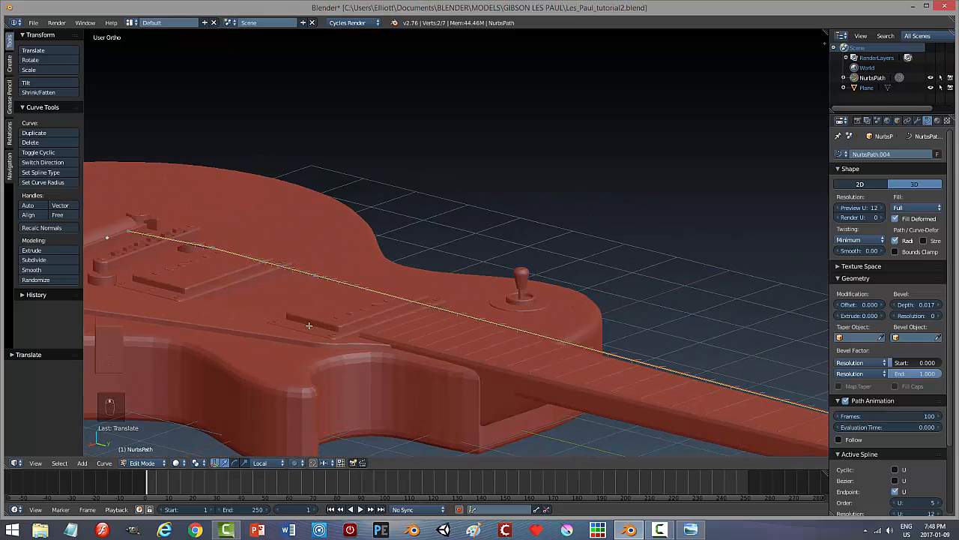
scroll(230, 309, "up", 4)
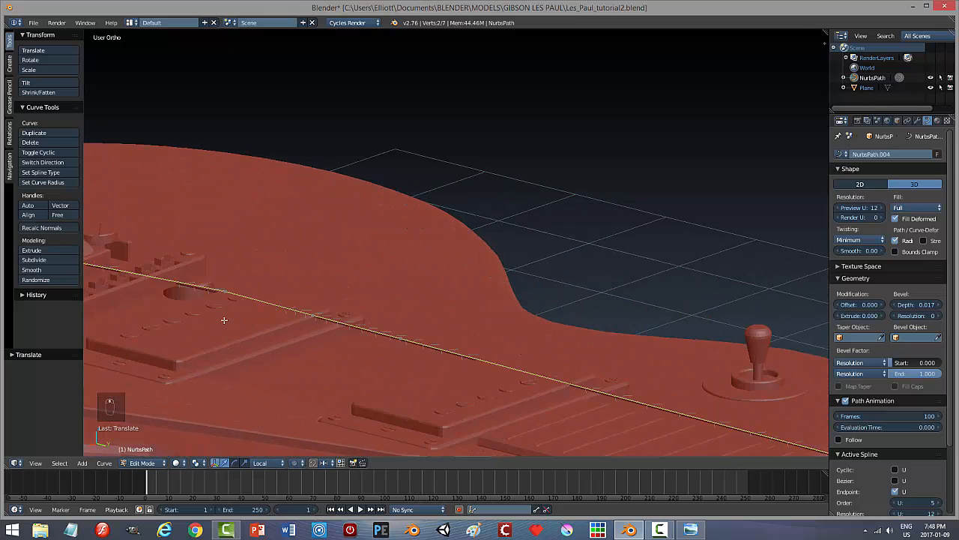
middle_click_drag(224, 320, 226, 320)
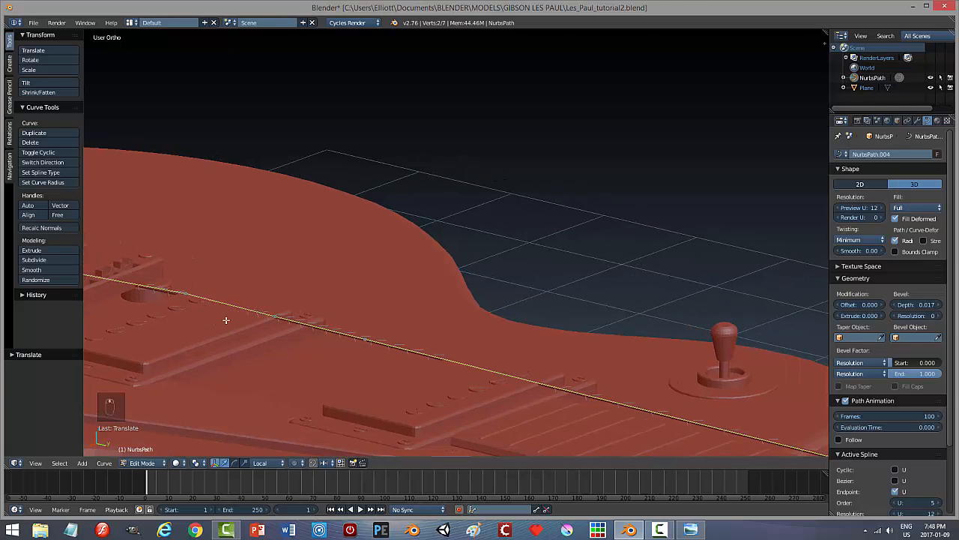
middle_click_drag(344, 334, 313, 327)
scroll(456, 366, "down", 8)
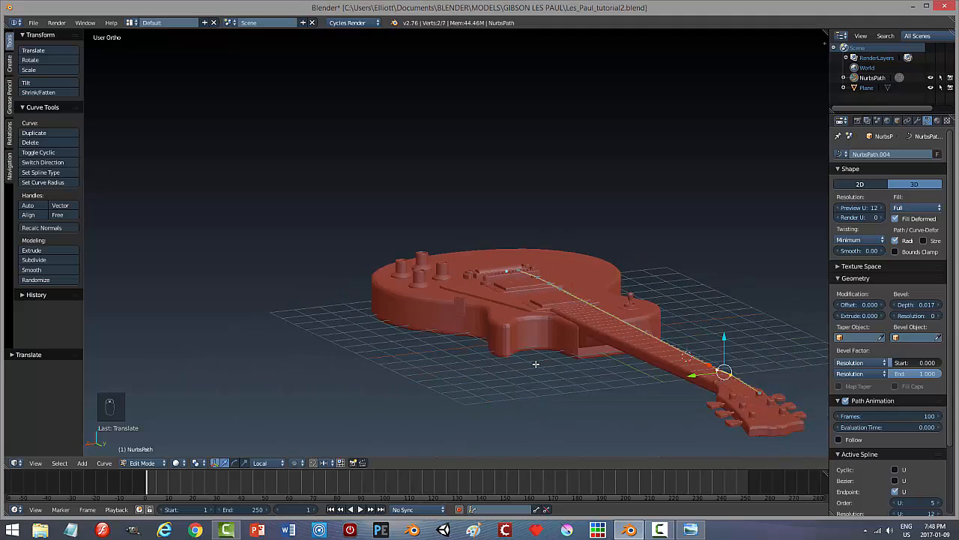
Raise the tailpiece end point and the two neighbouring path points together along the local Z axis.
middle_click_drag(535, 364, 283, 370)
scroll(283, 376, "up", 2)
middle_click_drag(193, 344, 410, 236, "shift")
middle_click_drag(422, 338, 414, 344)
scroll(408, 343, "up", 5)
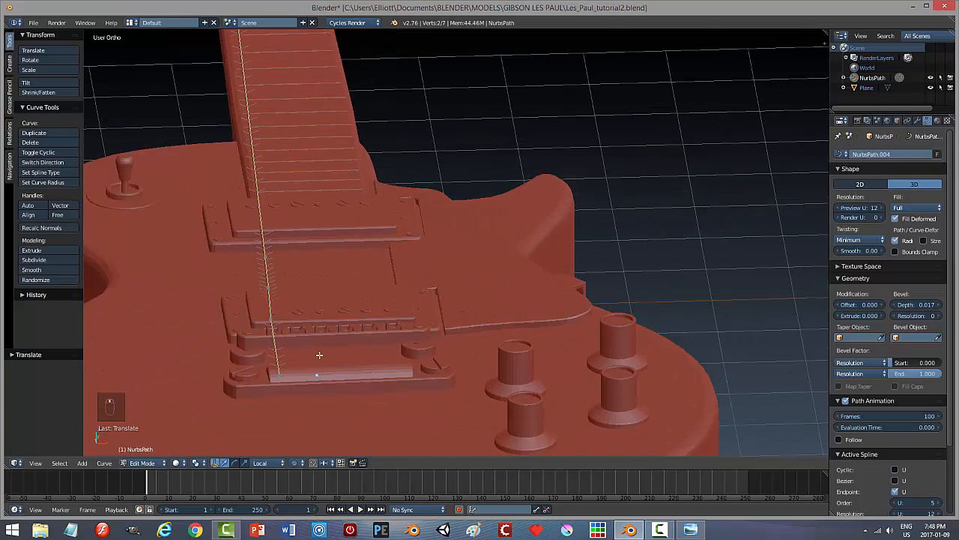
scroll(318, 358, "up", 2)
middle_click_drag(292, 361, 320, 331)
middle_click_drag(276, 414, 384, 196, "shift")
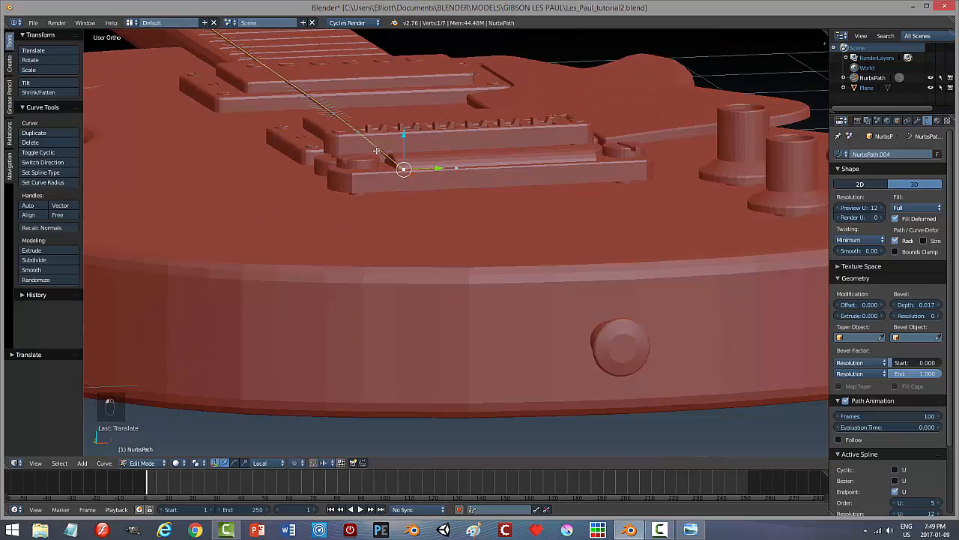
right_click(358, 132, "shift")
right_click(334, 105, "shift")
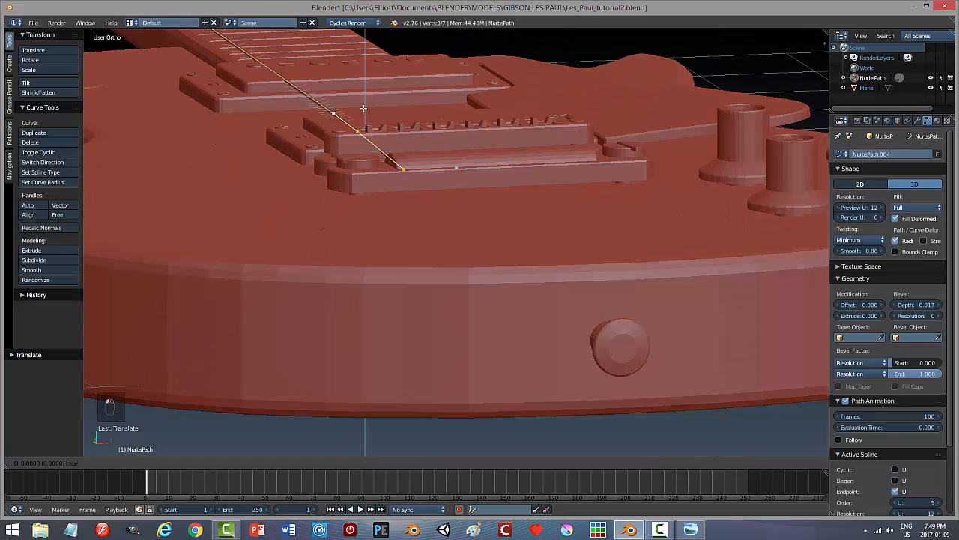
key("g")
key("z")
key("z")
left_click(366, 100)
Nudge the path point between the two pickups slightly sideways to straighten the string.
middle_click_drag(365, 92, 405, 181)
middle_click_drag(214, 164, 288, 258)
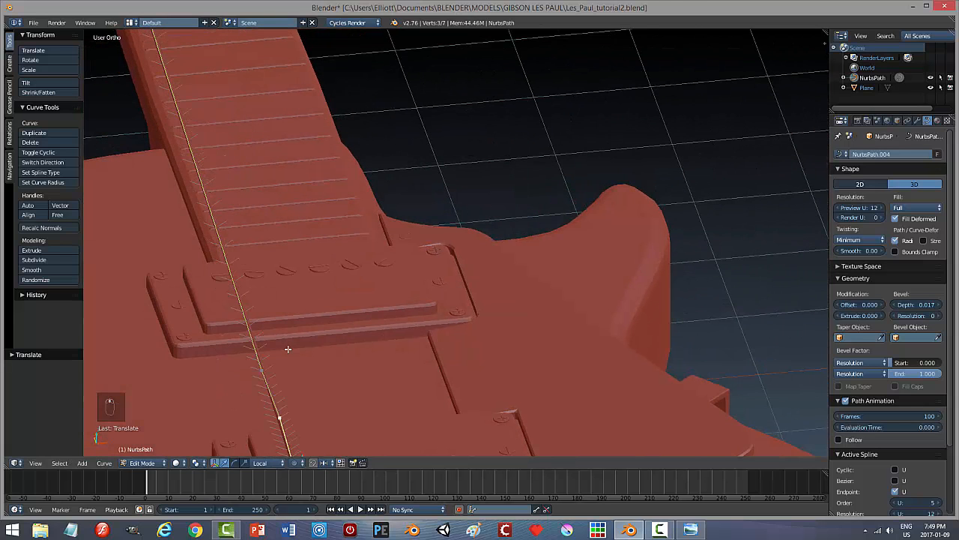
right_click(261, 370)
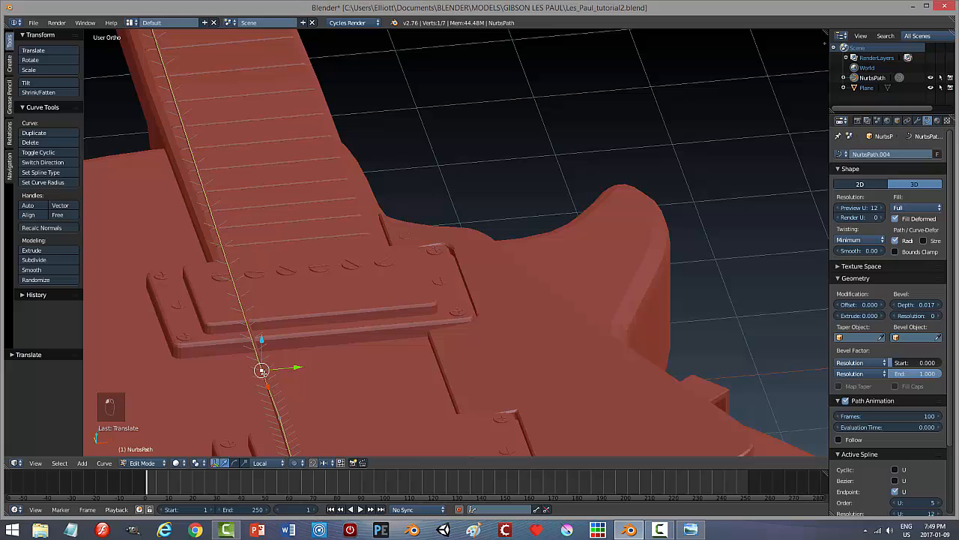
right_click(274, 417)
left_click_drag(312, 413, 310, 413)
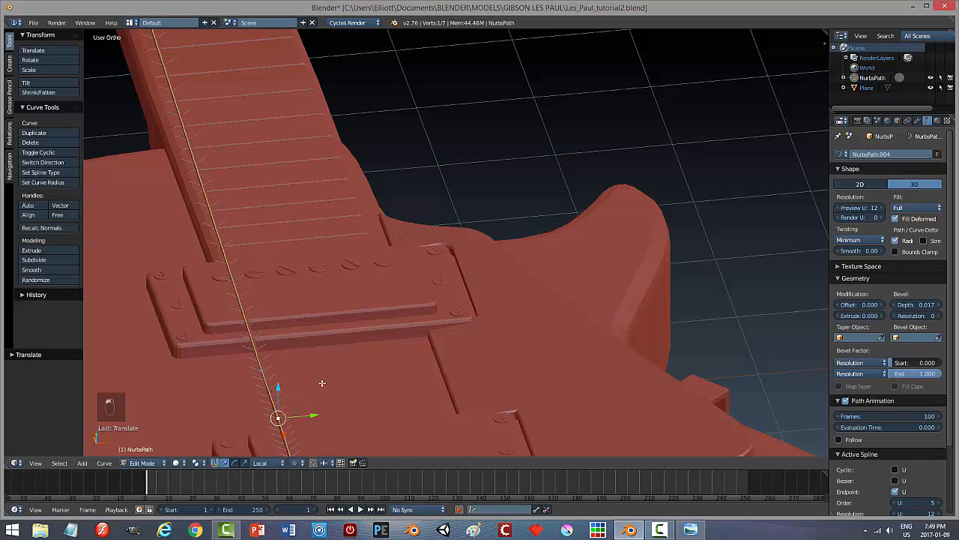
Select the neighbouring path point closer to the neck pickup and raise it slightly.
middle_click_drag(322, 383, 415, 288)
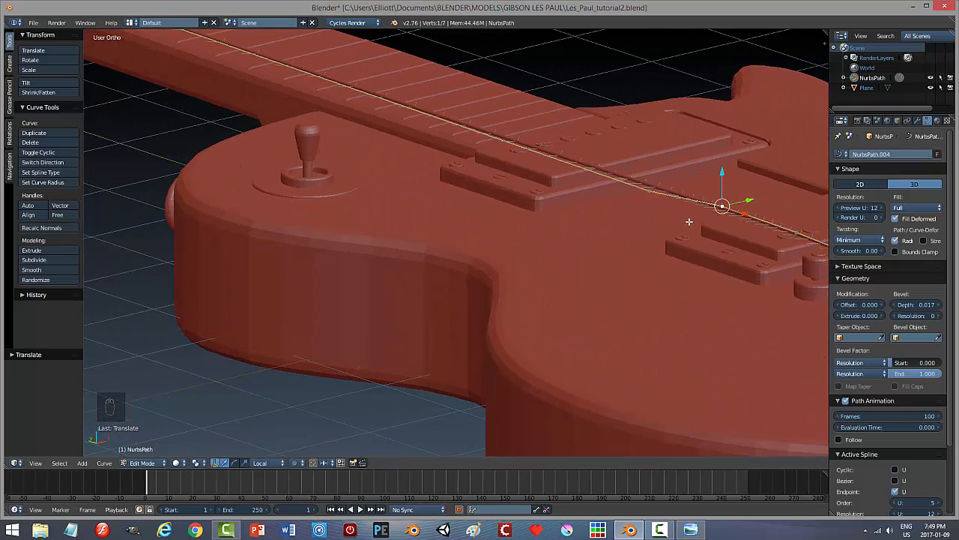
middle_click_drag(550, 230, 712, 207)
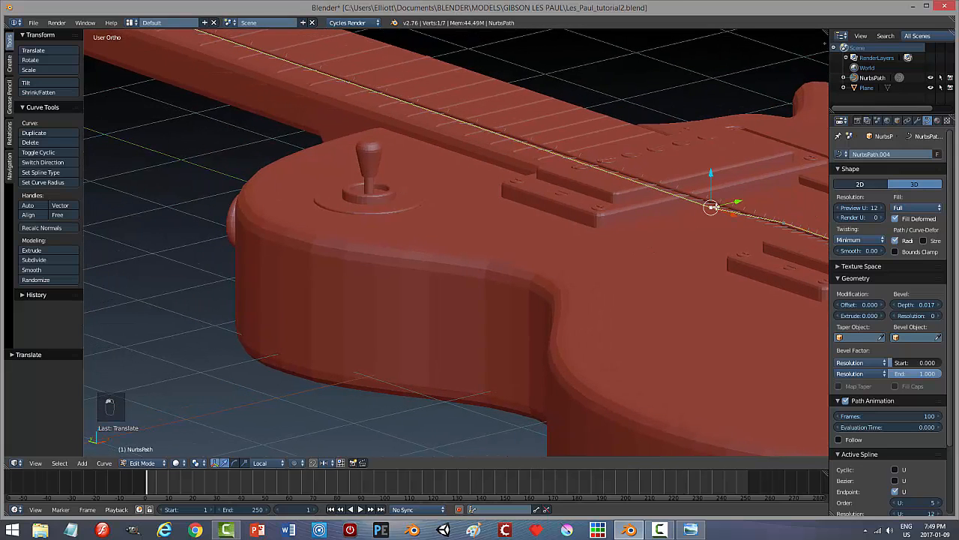
left_click_drag(712, 174, 713, 168)
Shift the four path points from the tailpiece to the neck pickup sideways by about 0.085 along the local Y axis.
middle_click_drag(758, 262, 721, 252)
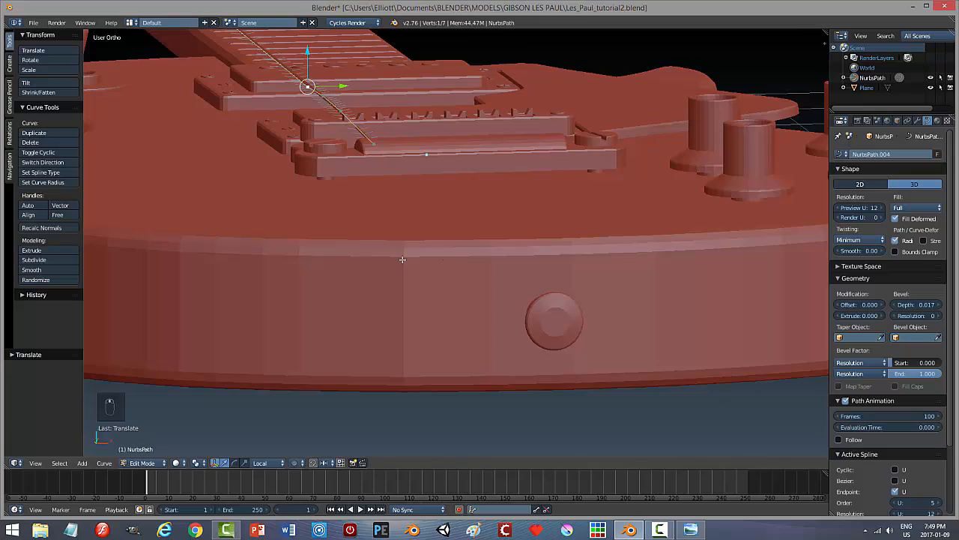
middle_click_drag(375, 244, 434, 246)
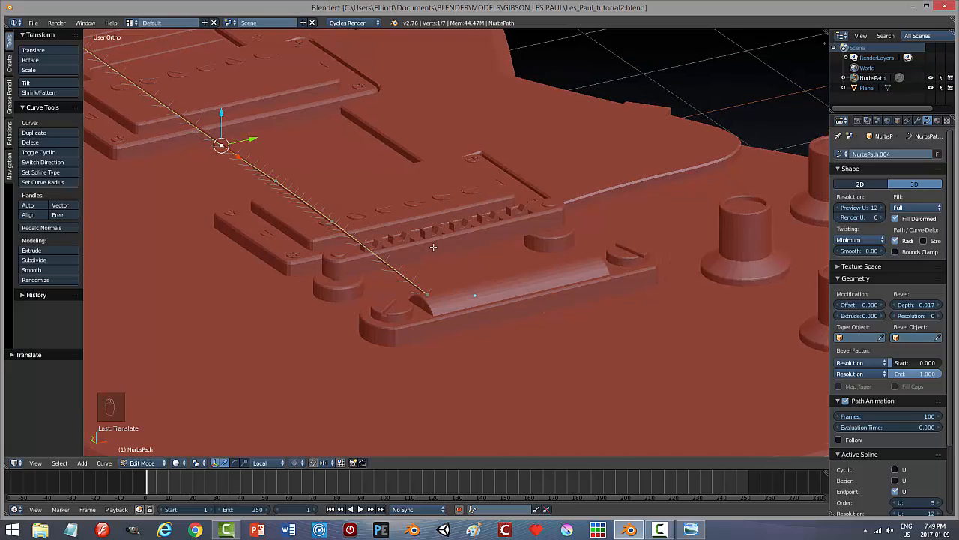
right_click(428, 295)
right_click(333, 223, "shift")
right_click(276, 181, "shift")
right_click(224, 144, "shift")
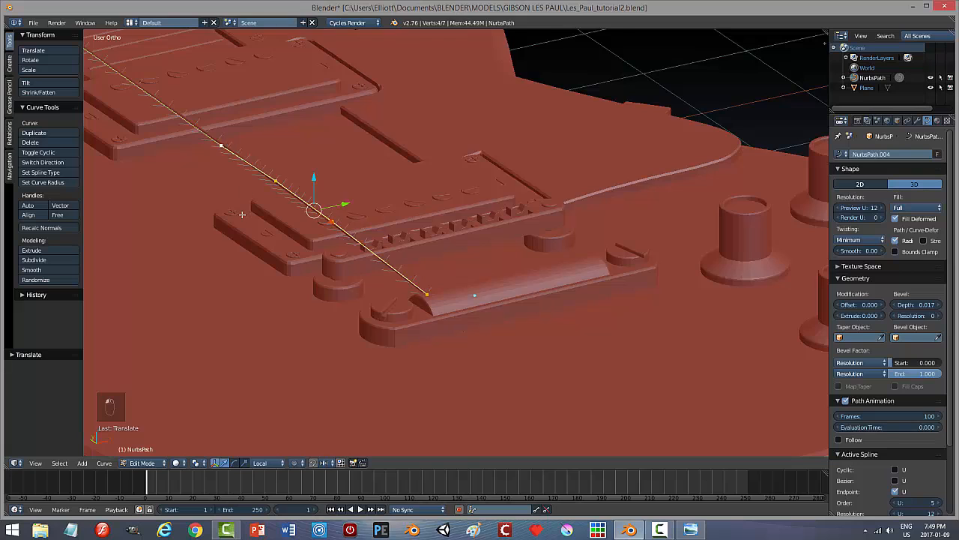
scroll(243, 215, "down", 2)
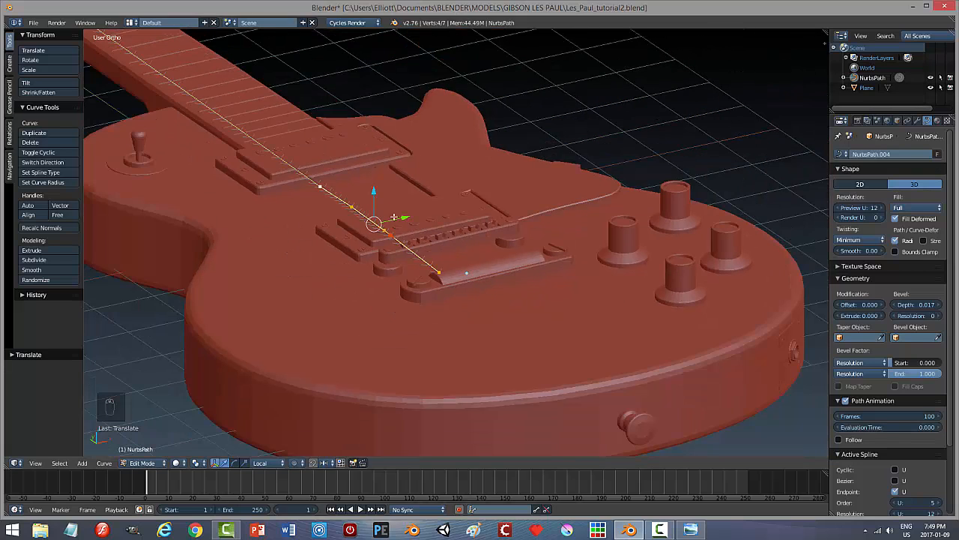
key("g")
key("y")
key("y")
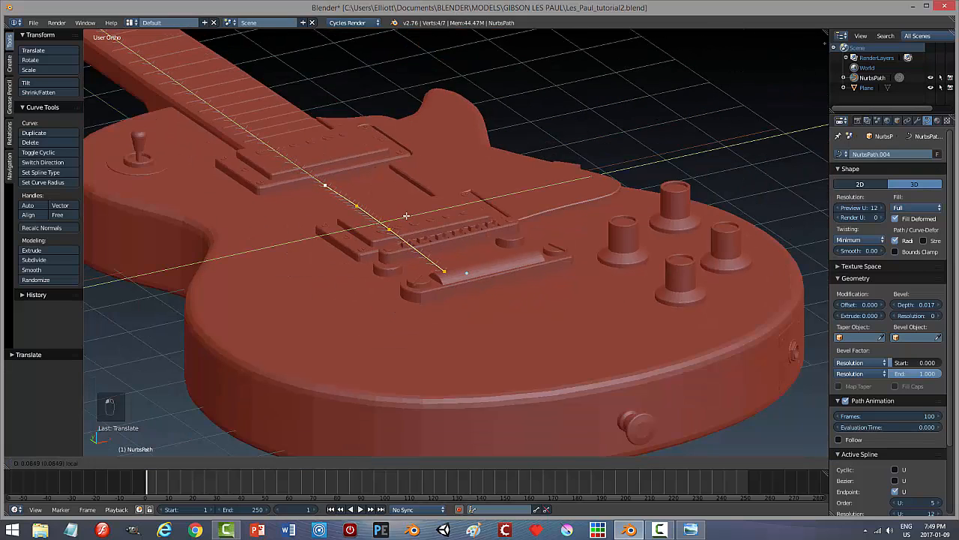
left_click(406, 216)
middle_click_drag(408, 216, 437, 204)
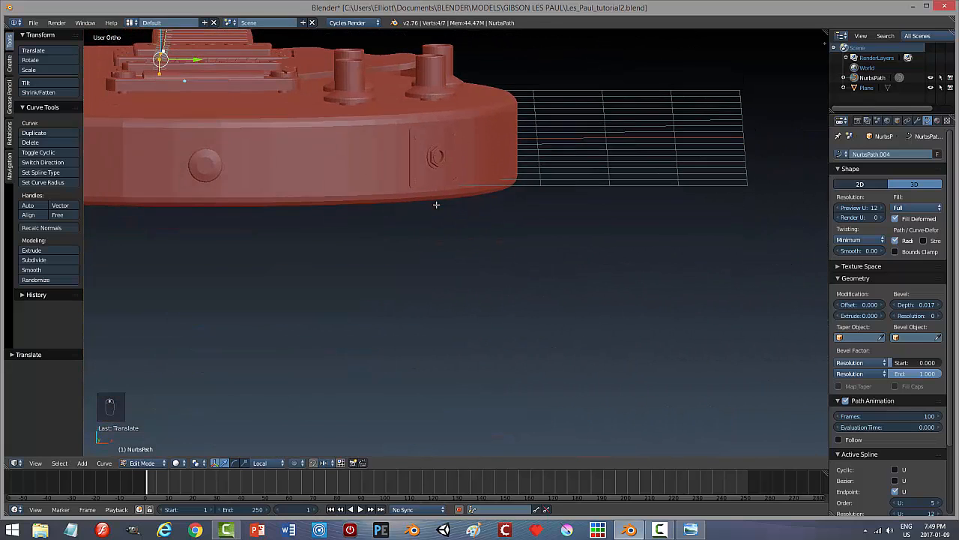
Shift the path point at the nut slightly sideways along the local Y axis and fine-tune its height along local Z.
middle_click_drag(279, 201, 369, 321)
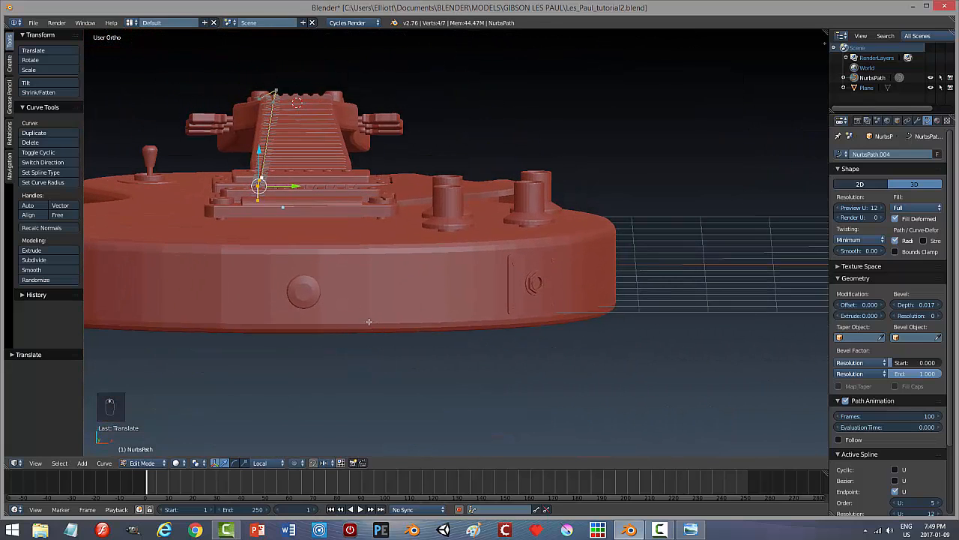
right_click(276, 90)
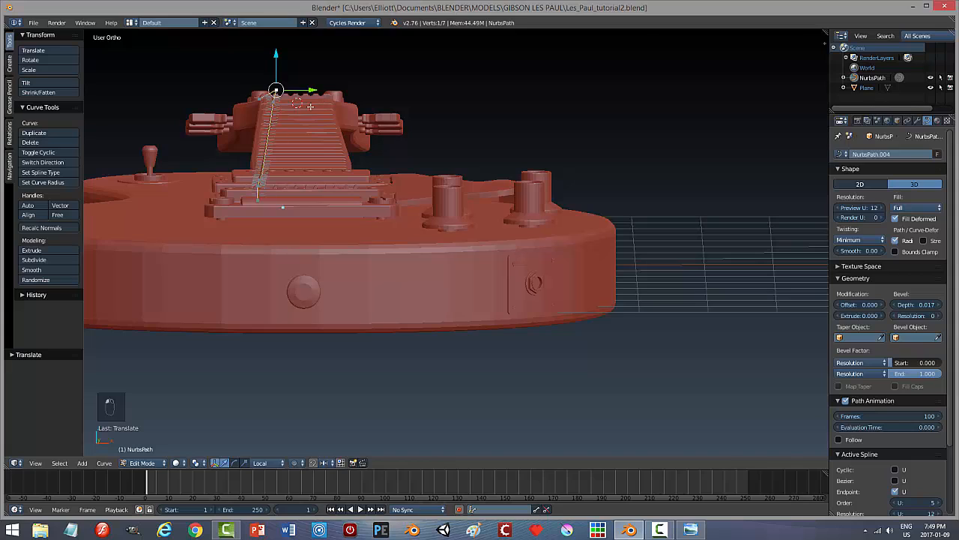
key("g")
key("y")
key("y")
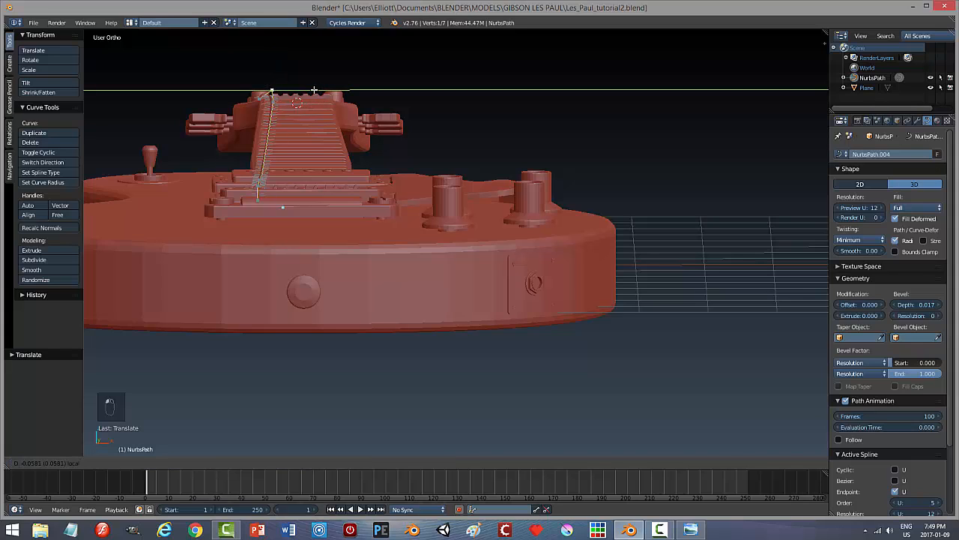
left_click(315, 90)
key("g")
key("z")
key("z")
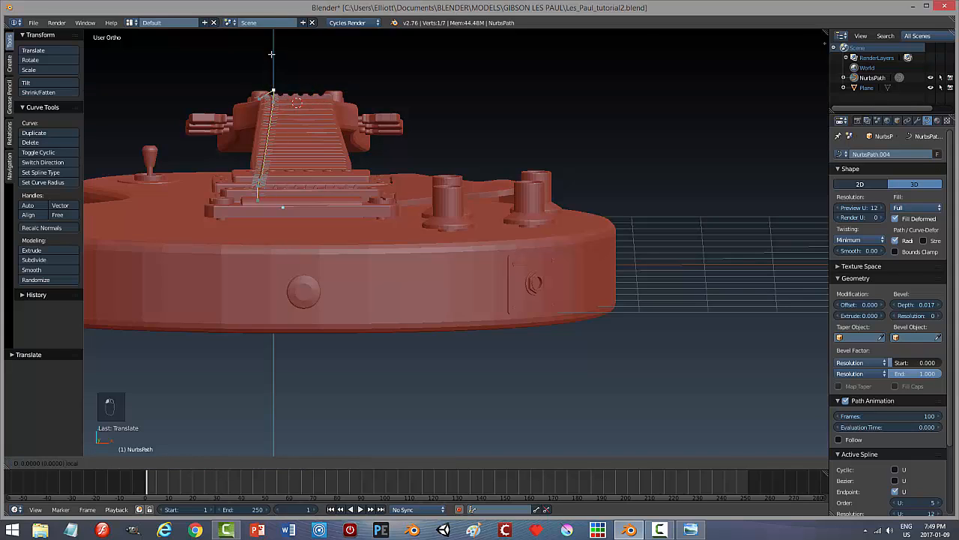
left_click(272, 54)
middle_click_drag(298, 160, 306, 162)
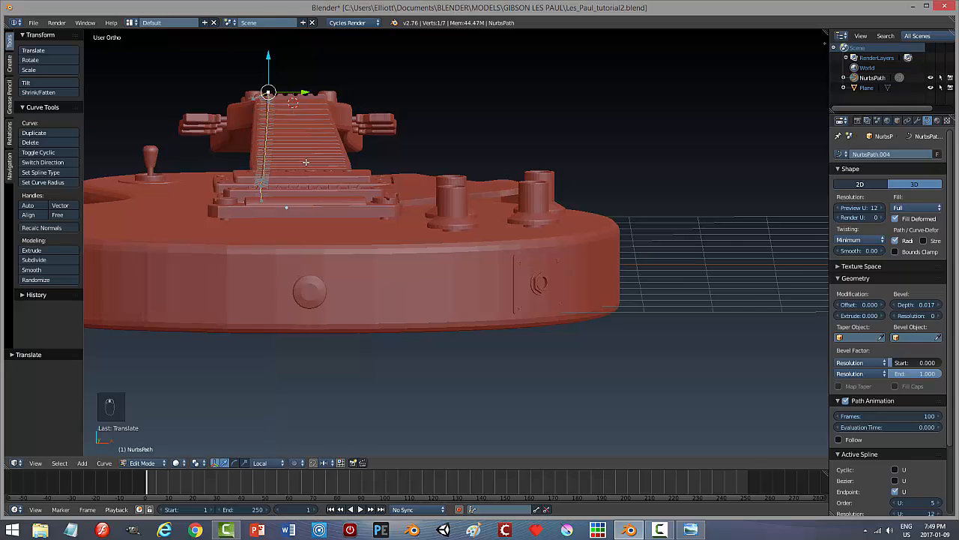
Leave curve editing, deselect everything and examine how the string runs over the tailpiece, bridge, pickups and neck.
middle_click_drag(381, 128, 372, 140)
key("Tab")
left_click(309, 158)
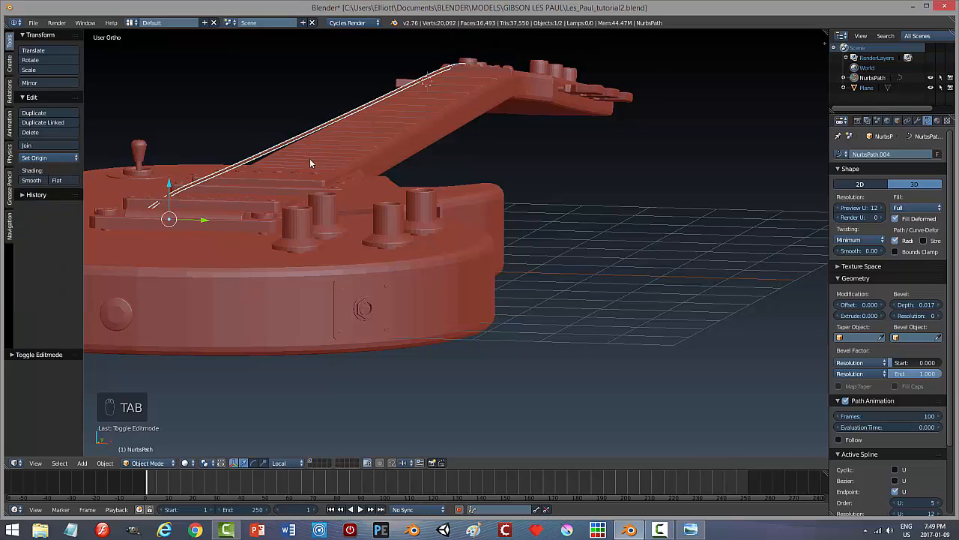
key("a")
key("a")
middle_click_drag(321, 175, 381, 197)
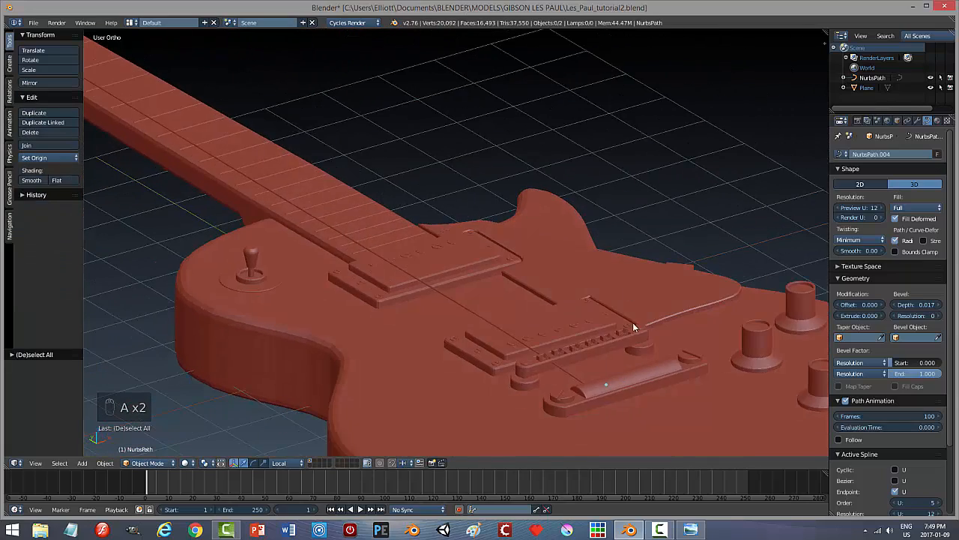
scroll(603, 369, "up", 2)
middle_click_drag(605, 370, 380, 214, "shift")
scroll(406, 273, "up", 3)
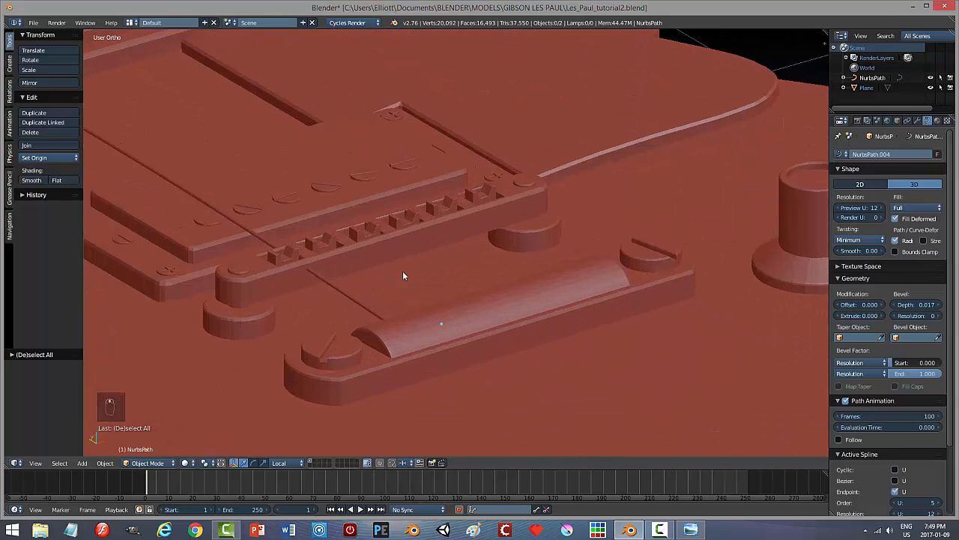
scroll(325, 276, "down", 8)
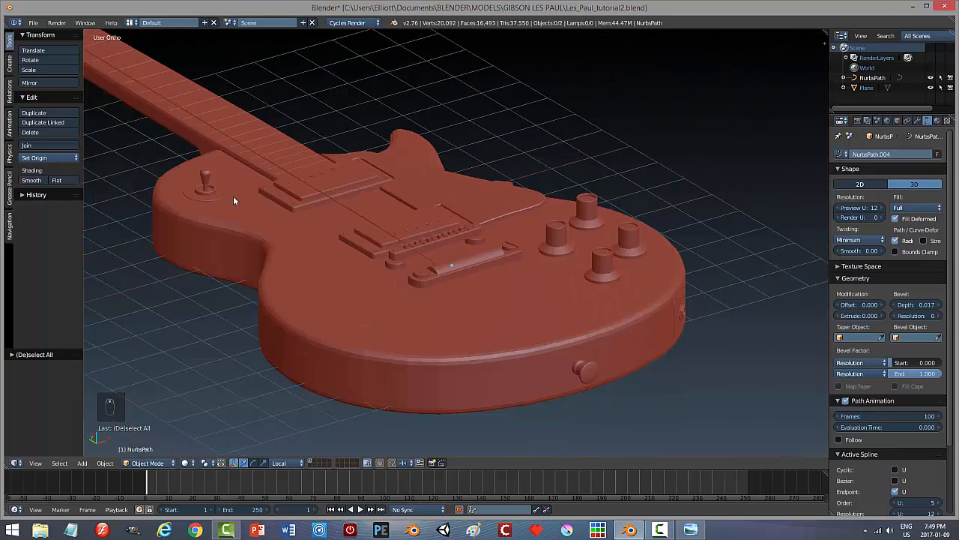
middle_click_drag(282, 241, 485, 362, "shift")
middle_click_drag(225, 228, 526, 421)
scroll(411, 380, "up", 1)
middle_click_drag(411, 383, 379, 341)
middle_click_drag(417, 362, 358, 250)
scroll(357, 251, "up", 5)
middle_click_drag(273, 280, 391, 278, "shift")
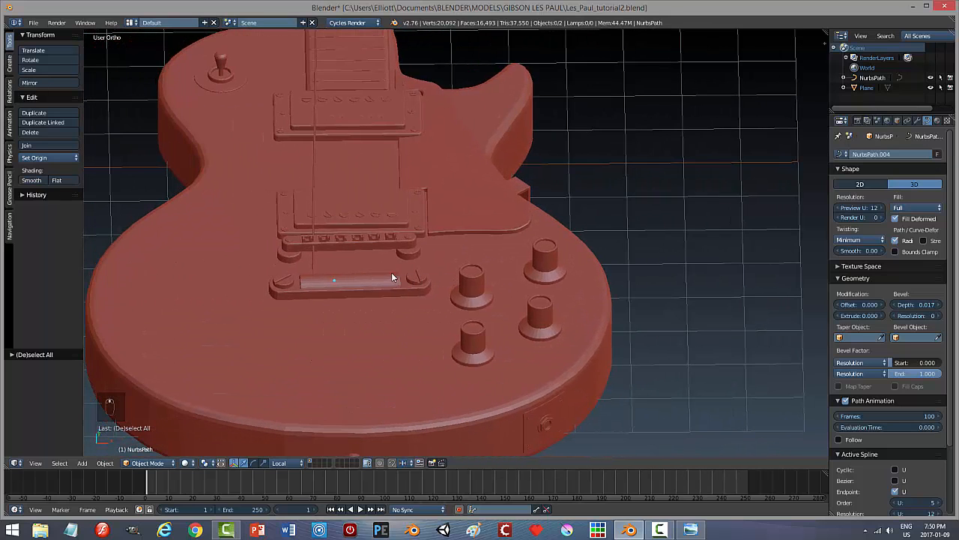
Select the string object and shift it slightly sideways along its local Y axis.
right_click(313, 219)
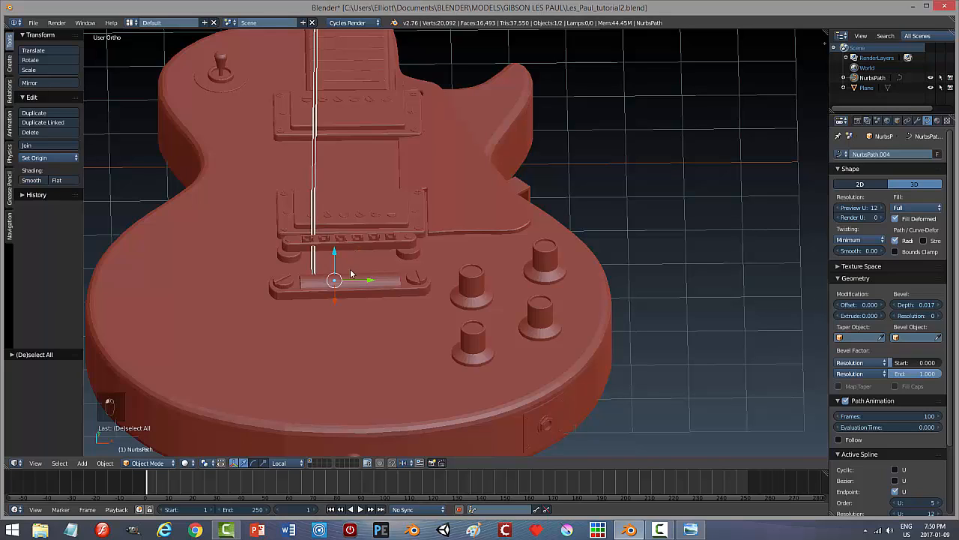
left_click_drag(367, 282, 328, 250)
scroll(359, 240, "up", 1)
middle_click_drag(370, 227, 336, 246)
middle_click_drag(412, 90, 343, 274, "shift")
middle_click_drag(389, 105, 334, 368, "shift")
middle_click_drag(468, 150, 434, 236, "shift")
scroll(413, 263, "down", 4)
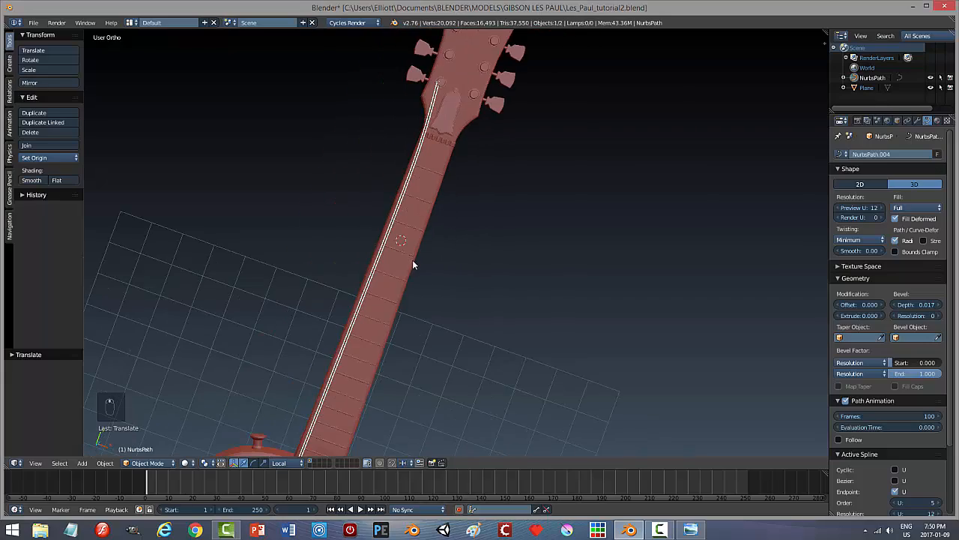
Lower the string's tailpiece end point along the local Z axis to the tailpiece, then return to Object Mode.
middle_click_drag(342, 438, 372, 266, "shift")
middle_click_drag(379, 390, 202, 261)
middle_click_drag(334, 174, 413, 452, "shift")
middle_click_drag(313, 368, 309, 267)
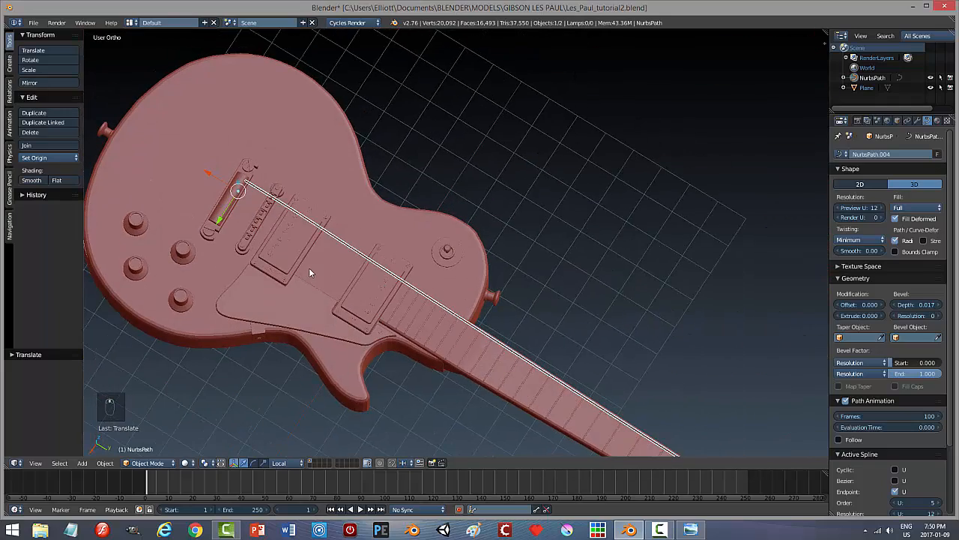
middle_click_drag(220, 231, 308, 268)
scroll(307, 267, "up", 3)
middle_click_drag(226, 257, 297, 325, "shift")
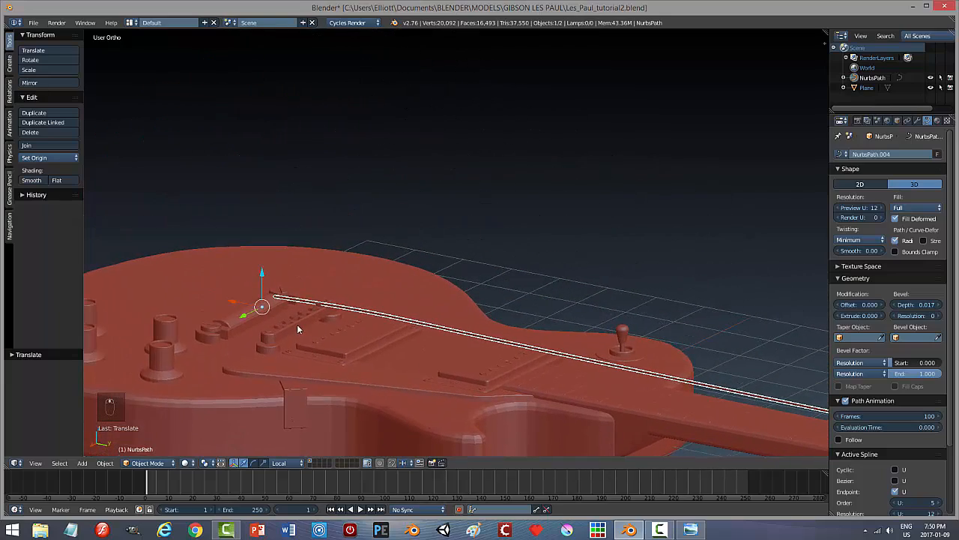
key("Tab")
left_click(372, 326)
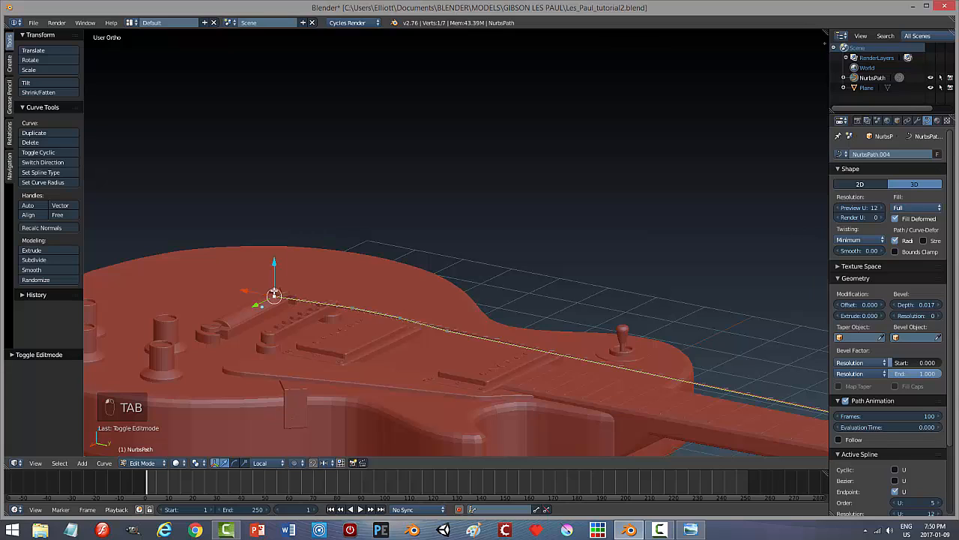
key("g")
key("z")
key("z")
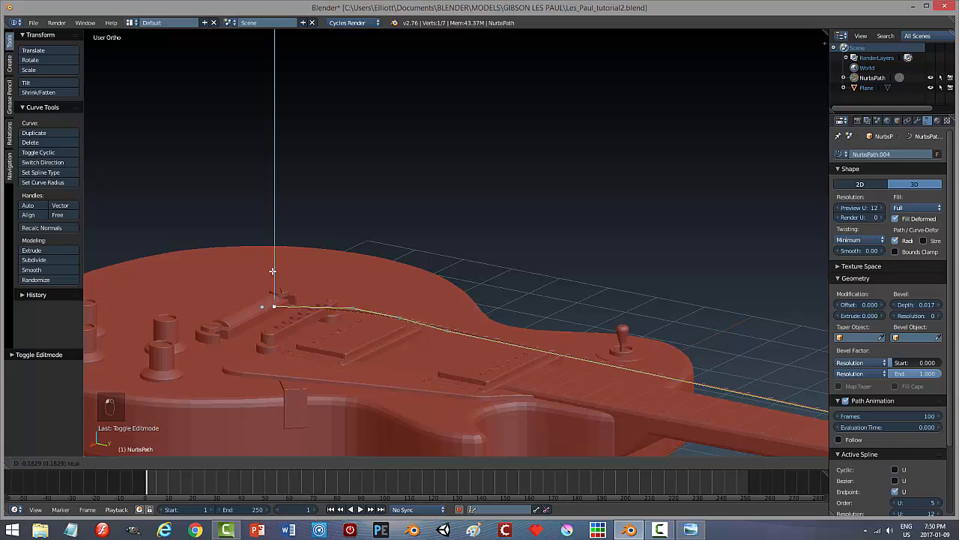
left_click(272, 274)
key("a")
key("Tab")
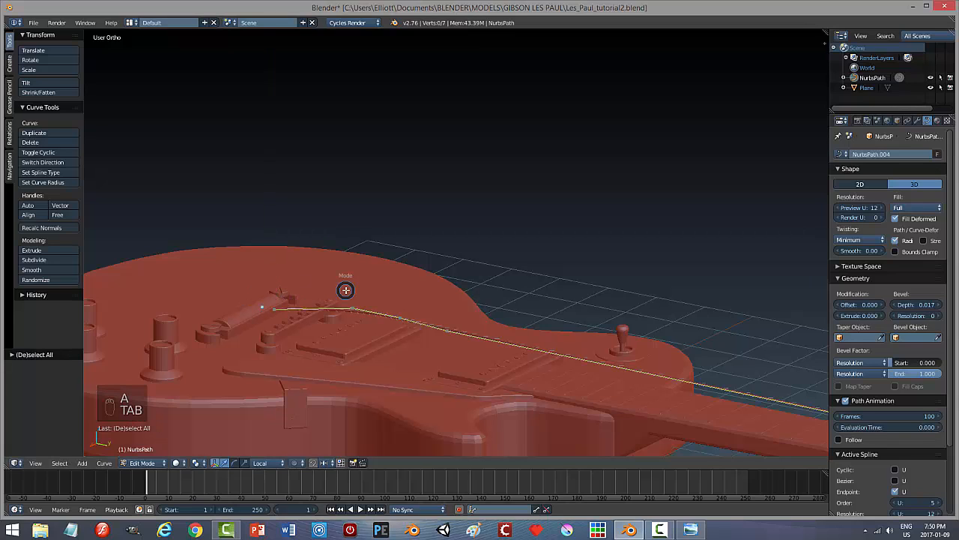
Move the string's path point nearest the bridge along the local X axis towards the bridge and raise it slightly.
left_click(312, 288)
middle_click_drag(312, 288, 359, 319)
right_click(369, 326)
right_click(389, 329)
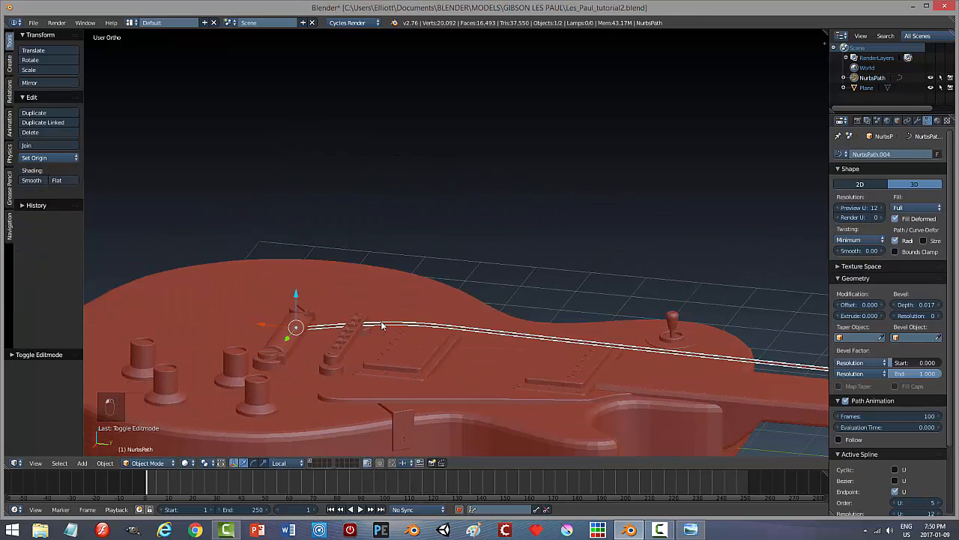
key("Tab")
left_click(401, 328)
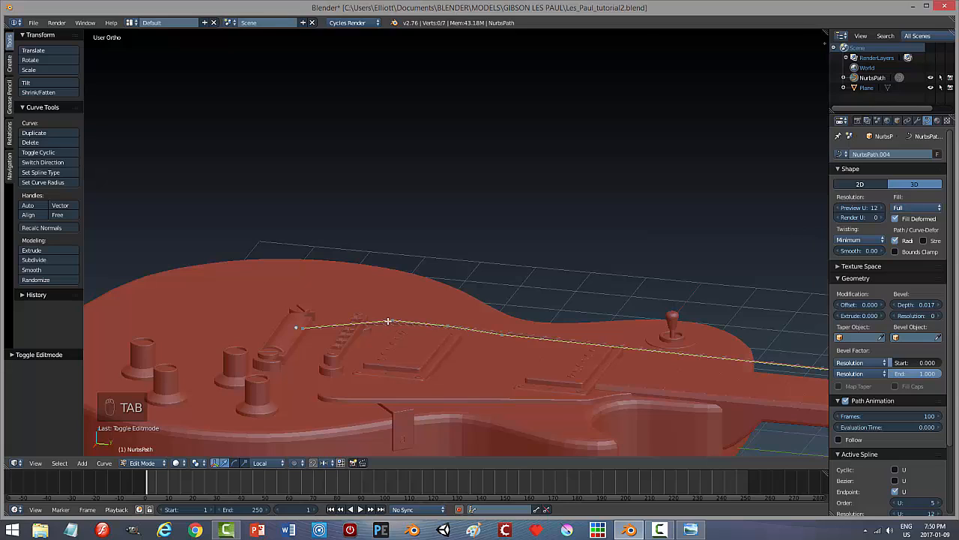
right_click(448, 327)
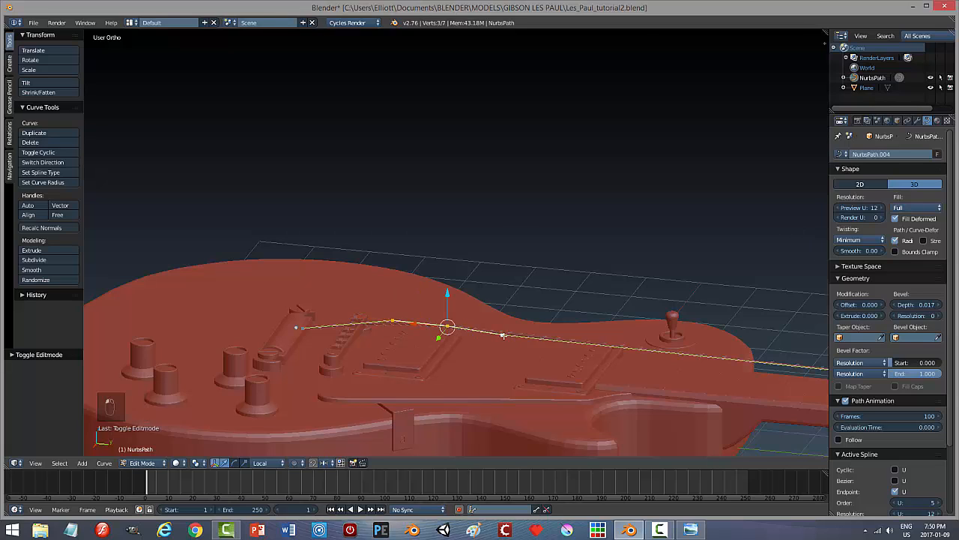
right_click(392, 320)
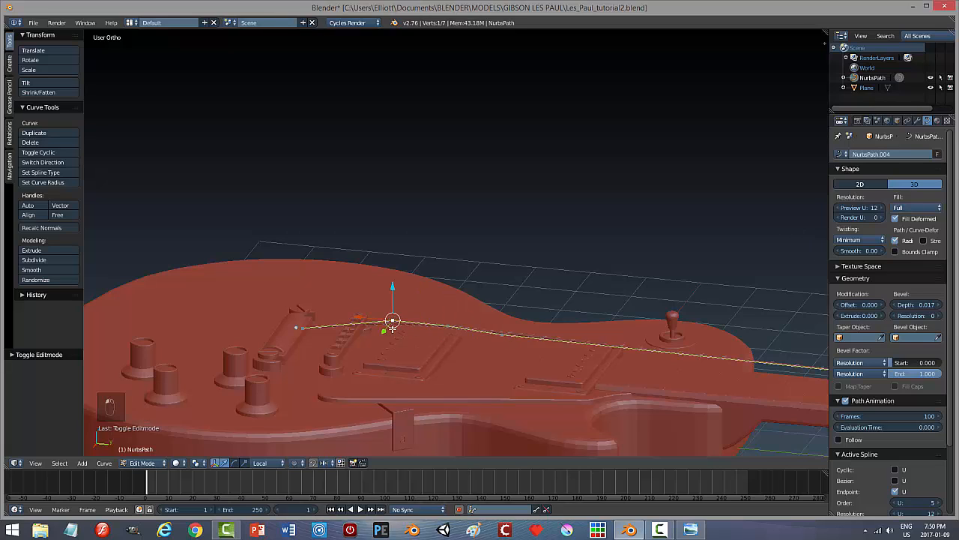
key("g")
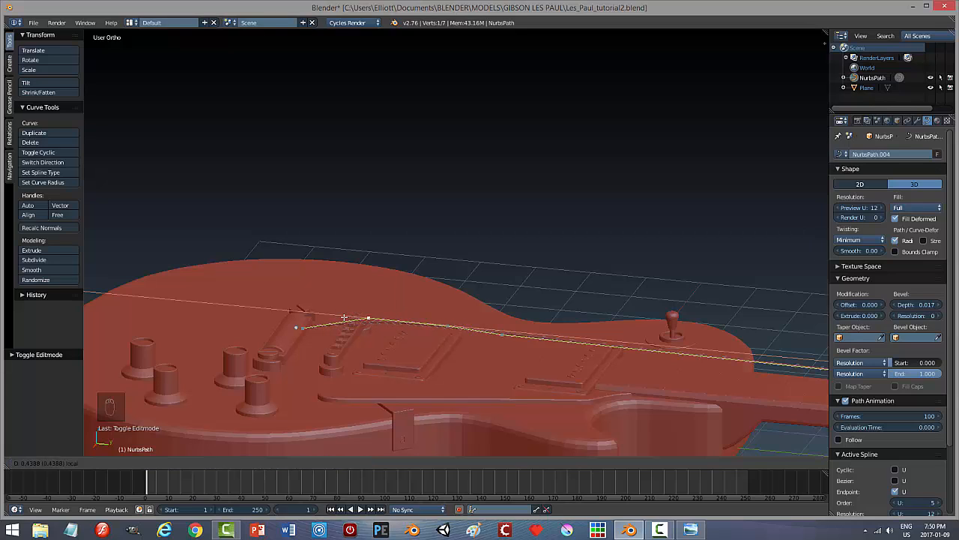
left_click(340, 317)
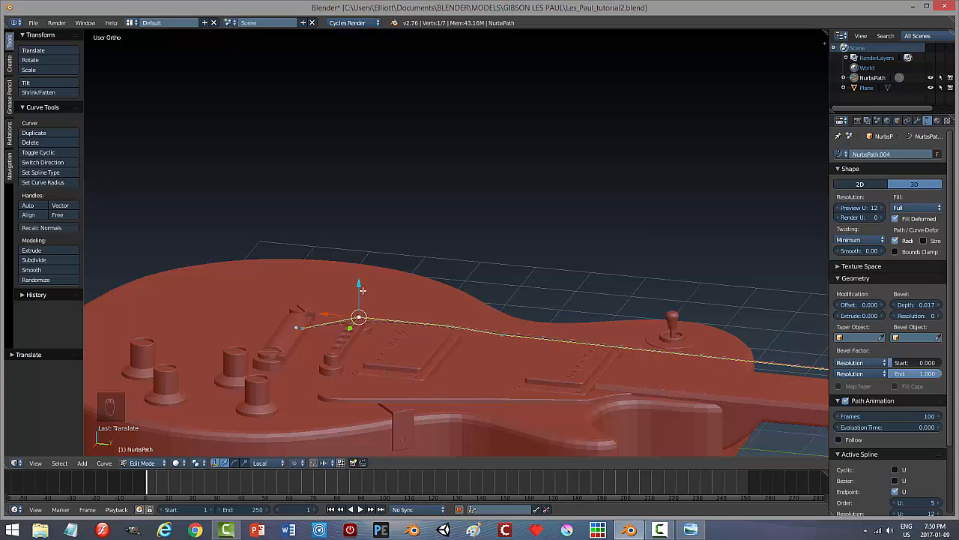
mouse_move(362, 290)
left_mouse_down()
mouse_move(360, 282)
mouse_move(362, 299)
mouse_move(361, 284)
left_mouse_up()
Shift the bridge path point a little further towards the tailpiece along local X and lower it slightly.
middle_click_drag(472, 317, 310, 306)
scroll(492, 310, "up", 4)
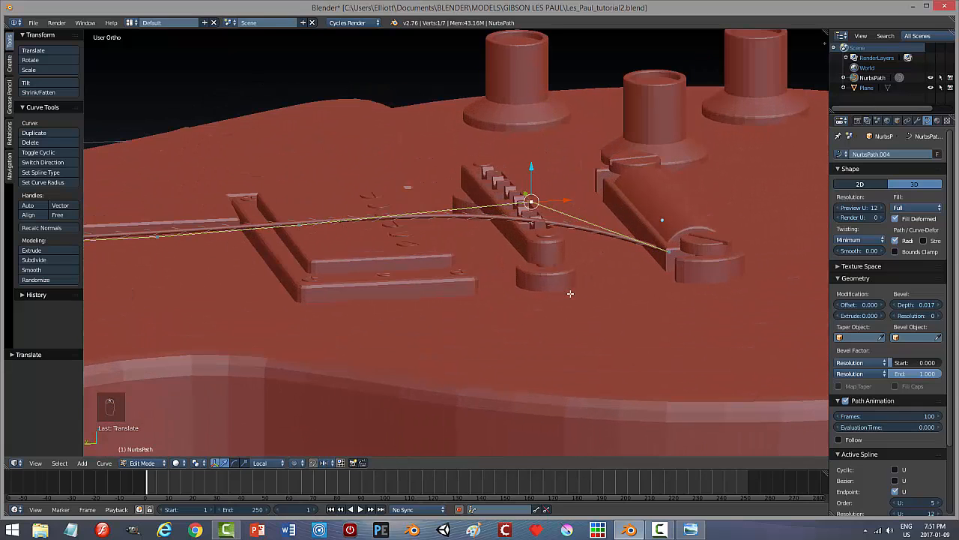
middle_click_drag(573, 293, 551, 285)
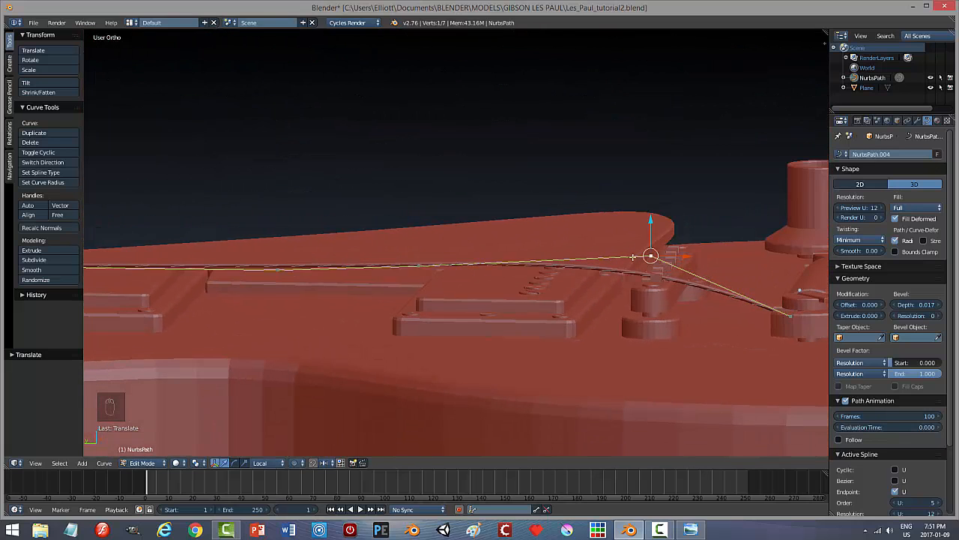
key("g")
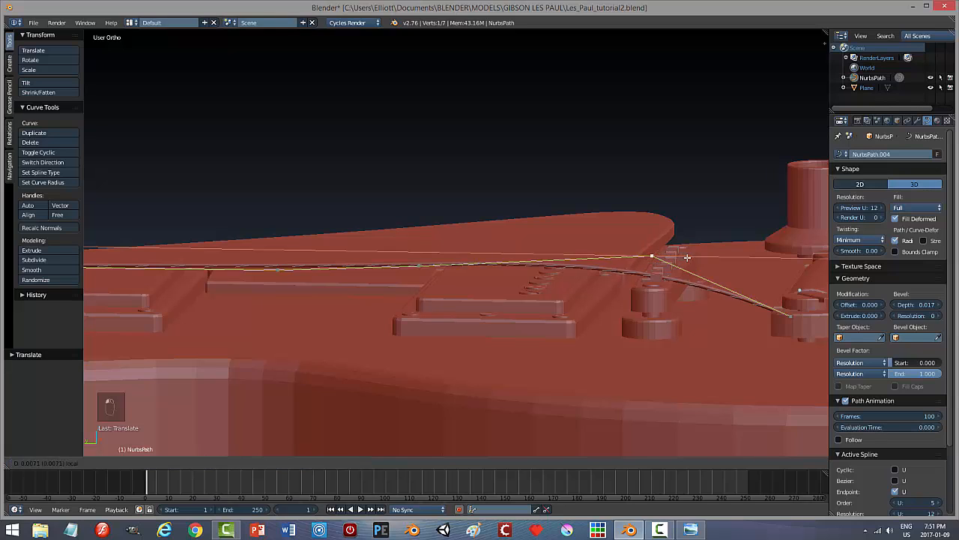
left_click(700, 258)
left_click_drag(667, 227, 667, 229)
Lower the two path points on the neck side of the bridge together by about 0.05 along the local Z axis.
scroll(415, 317, "down", 2)
middle_click_drag(331, 299, 355, 294)
middle_click_drag(297, 308, 593, 343)
middle_click_drag(644, 320, 570, 341, "shift")
scroll(572, 341, "up", 2)
right_click(598, 322)
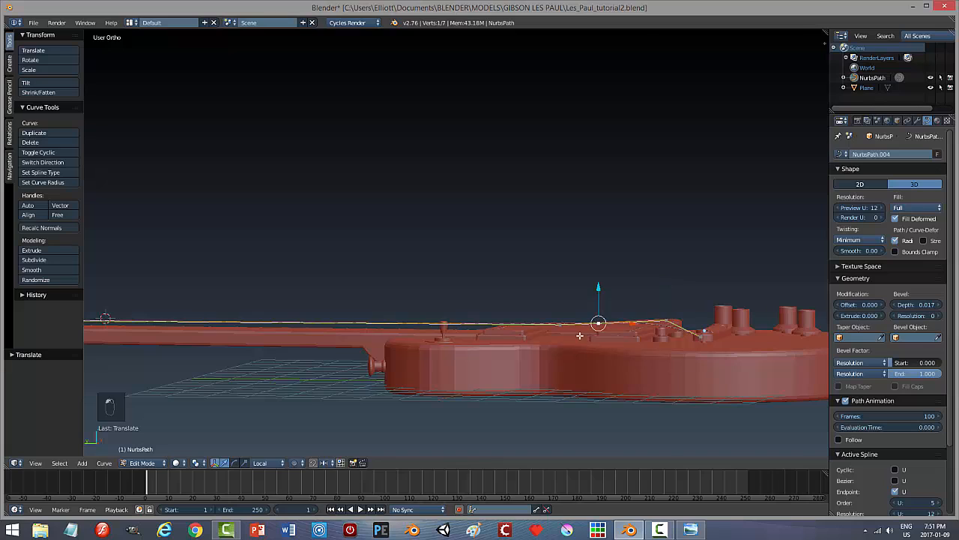
right_click(558, 325, "shift")
key("g")
key("z")
key("z")
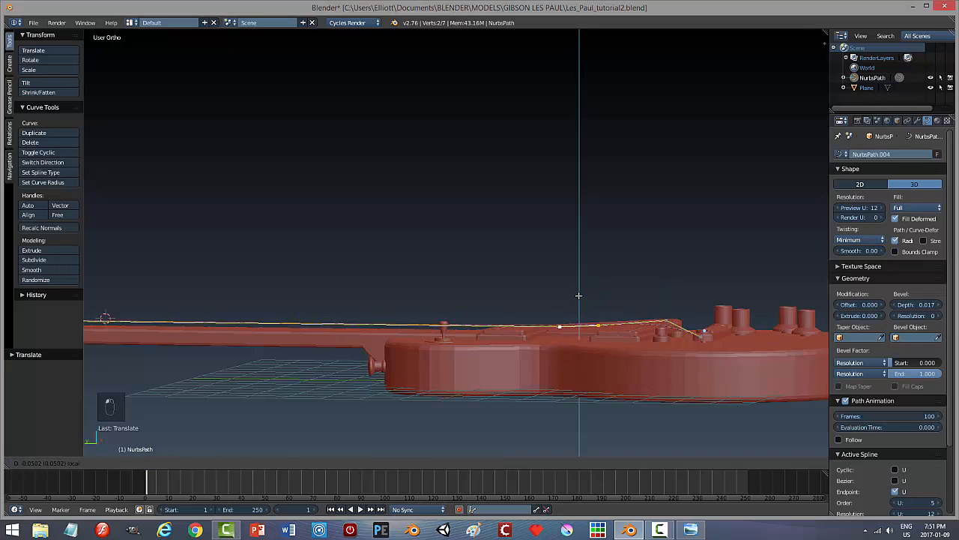
left_click_drag(579, 297, 578, 296)
scroll(535, 354, "up", 2)
middle_click_drag(557, 393, 516, 312)
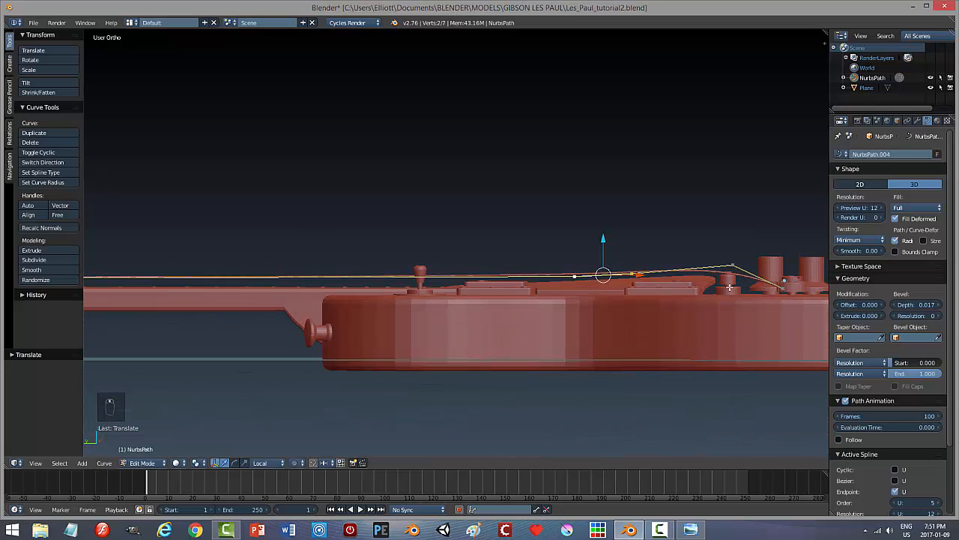
Move the bridge path point past the bridge towards the tailpiece along local X and lower it slightly along Z.
right_click(735, 265)
key("g")
key("x")
key("x")
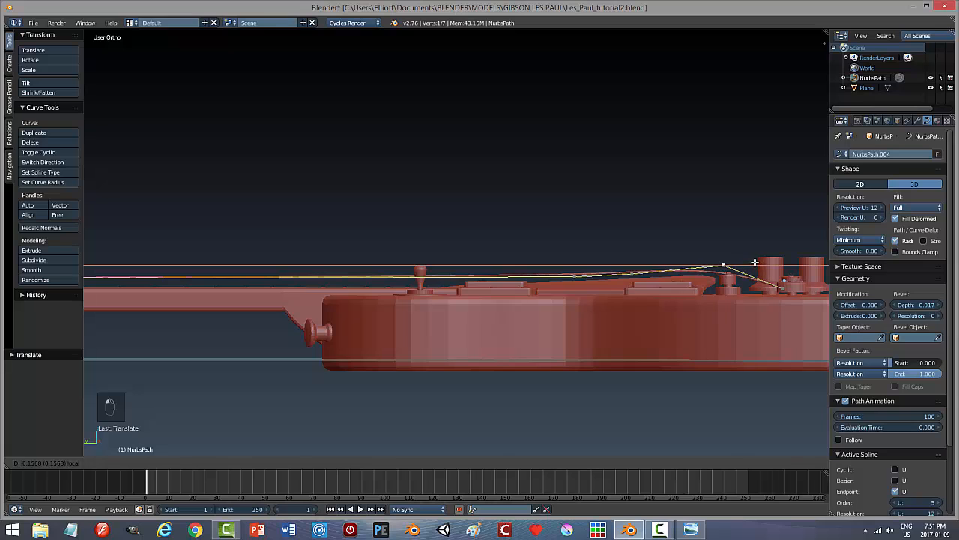
left_click(751, 266)
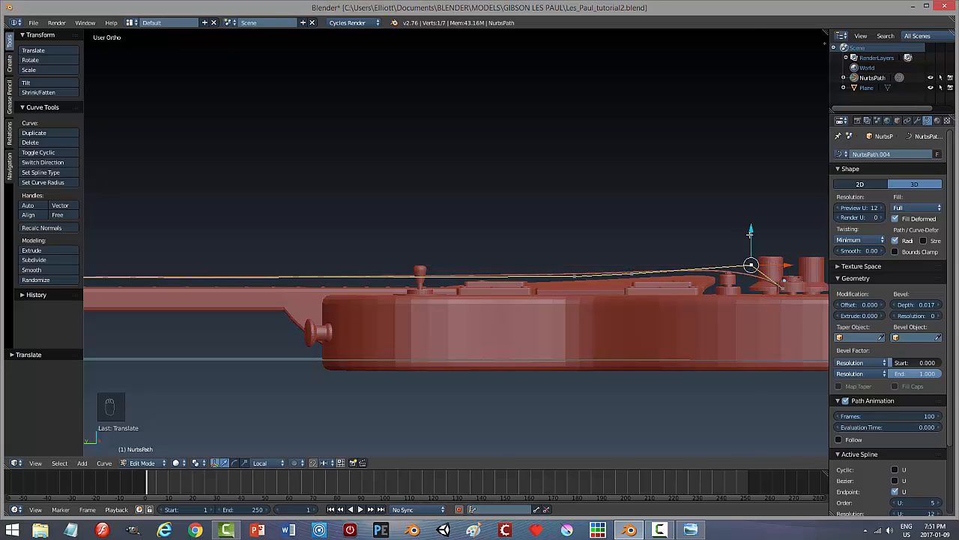
left_click_drag(751, 234, 752, 243)
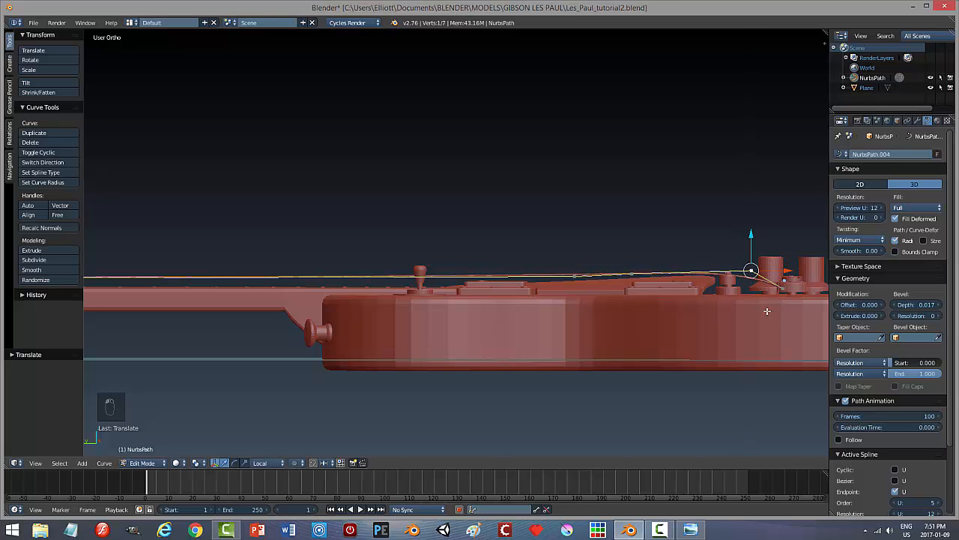
Examine the string's course over the pickups and along the neck up to the nut and tuning post.
middle_click_drag(766, 310, 688, 350)
scroll(690, 356, "up", 2)
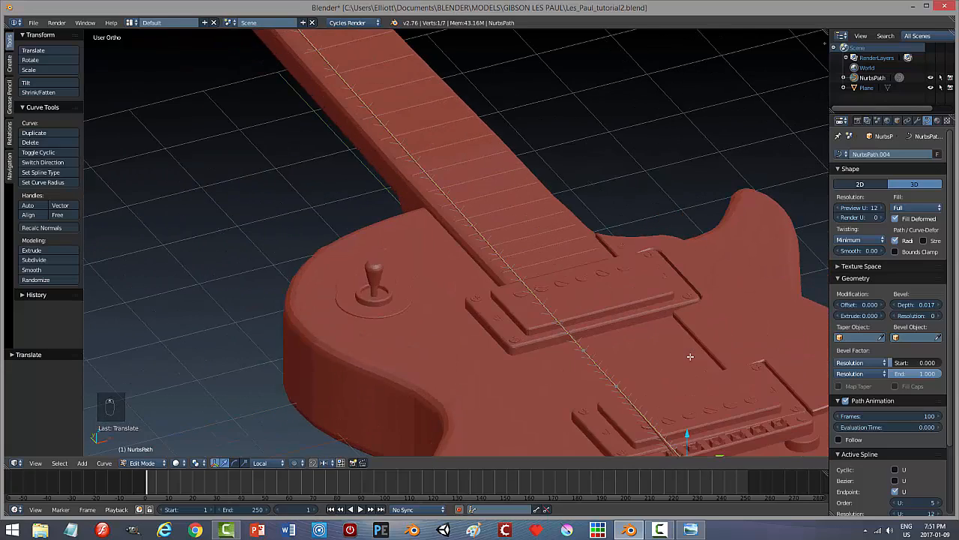
scroll(691, 357, "down", 2)
middle_click_drag(604, 337, 665, 298)
middle_click_drag(301, 315, 569, 298, "shift")
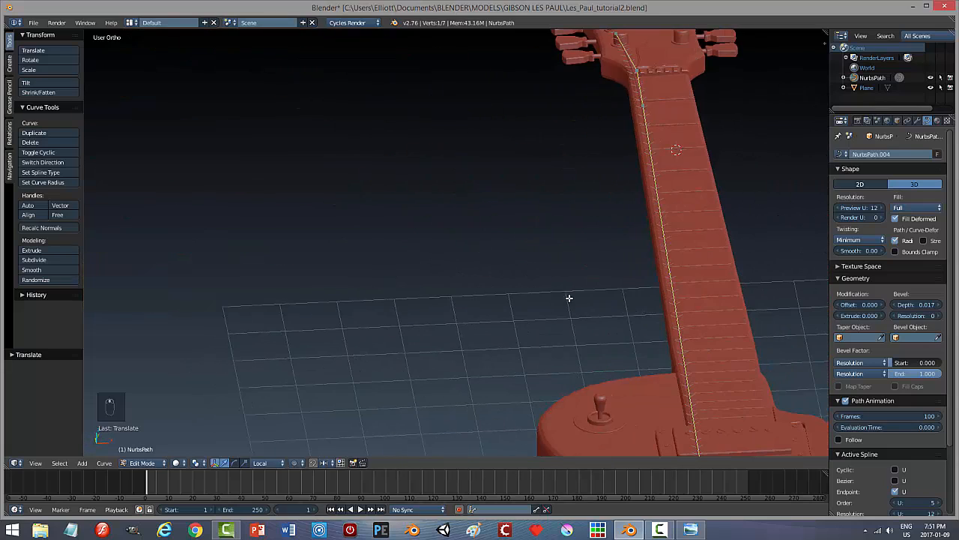
scroll(621, 222, "up", 3)
middle_click_drag(665, 203, 524, 442, "shift")
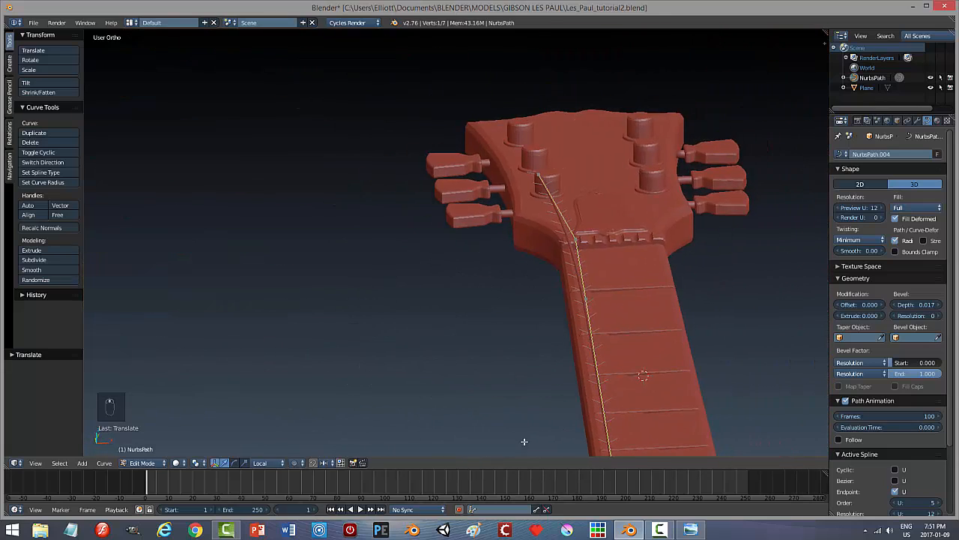
Move the path point at the nut about 0.26 towards the headstock along the local X axis.
scroll(533, 434, "up", 1)
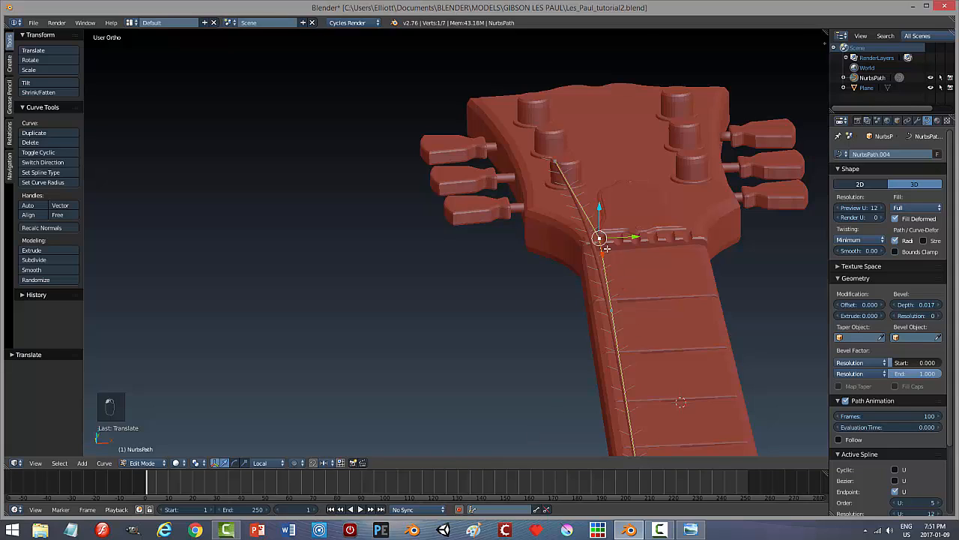
right_click(610, 312, "shift")
right_click(599, 238)
middle_click_drag(612, 250, 490, 366)
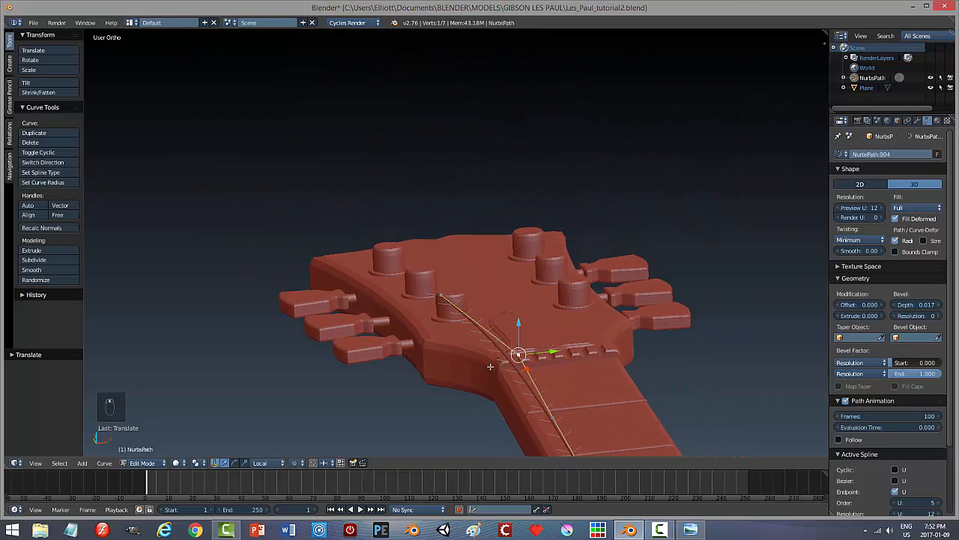
key("g")
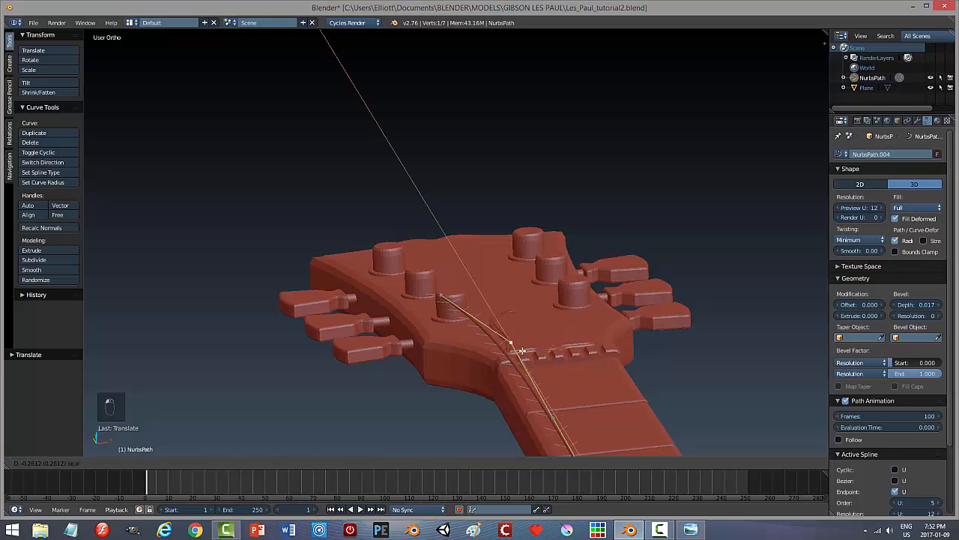
left_click(523, 349)
Shift the nut point and the adjacent neck point together slightly inwards along local Y, lower them slightly along Z, and leave Edit Mode.
right_click(551, 420, "shift")
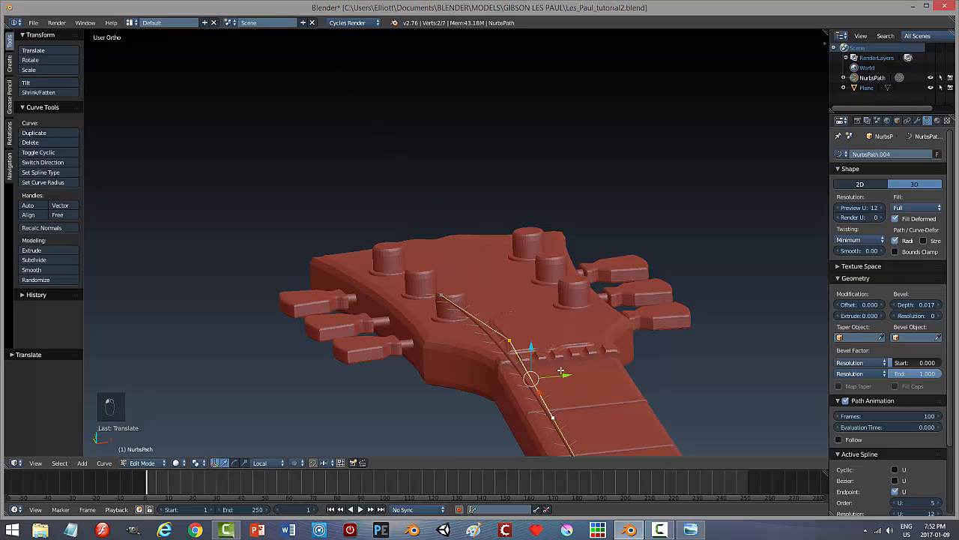
left_click_drag(562, 373, 572, 370)
middle_click_drag(454, 439, 433, 251)
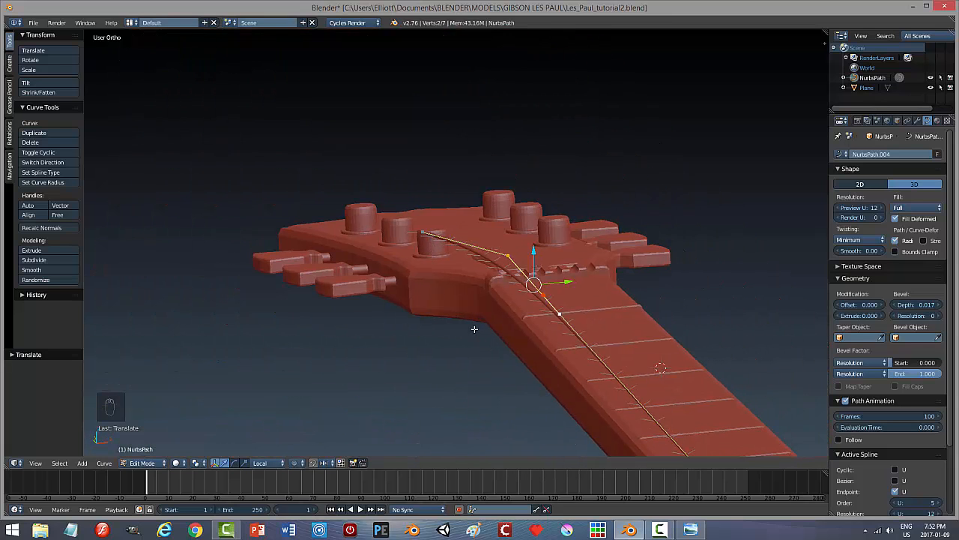
middle_click_drag(474, 329, 473, 328)
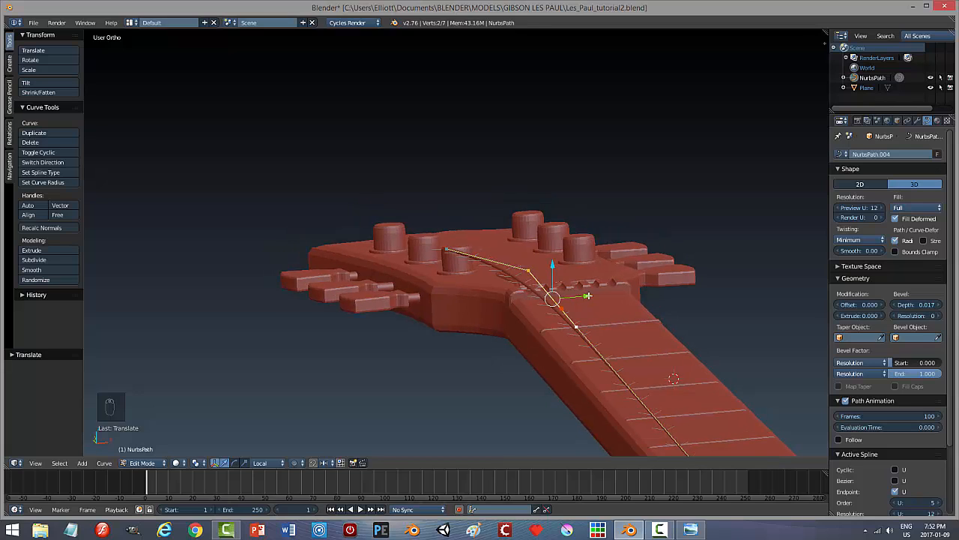
left_click_drag(588, 296, 584, 296)
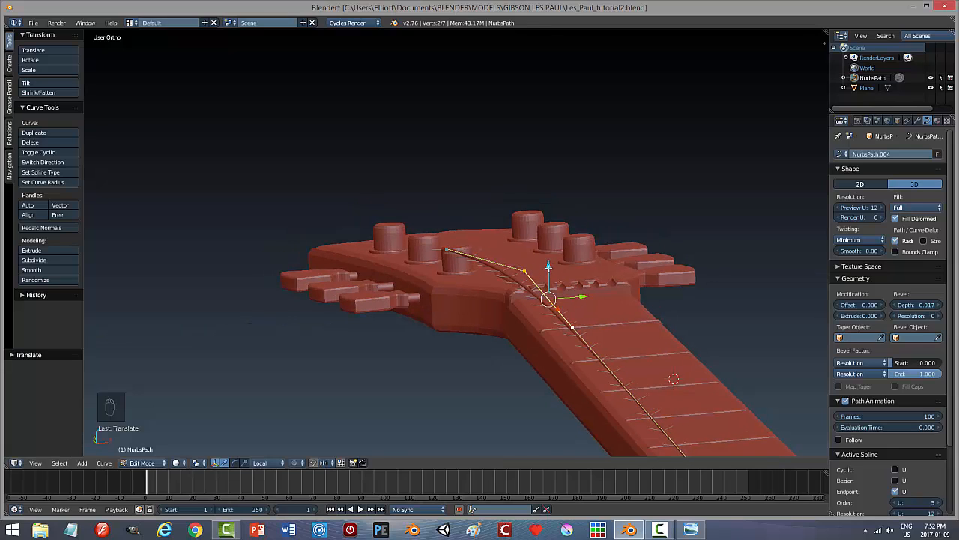
left_click_drag(549, 267, 568, 297)
key("a")
key("Tab")
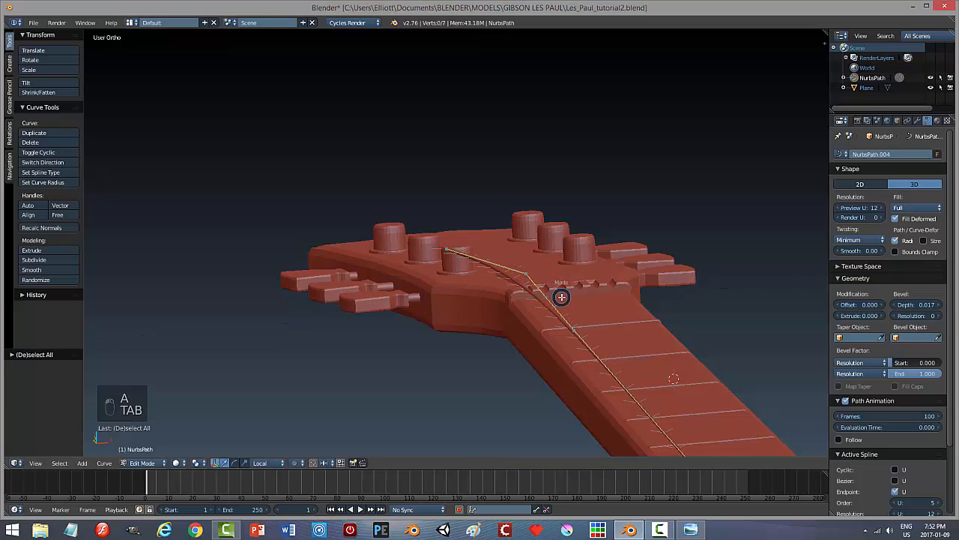
key("a")
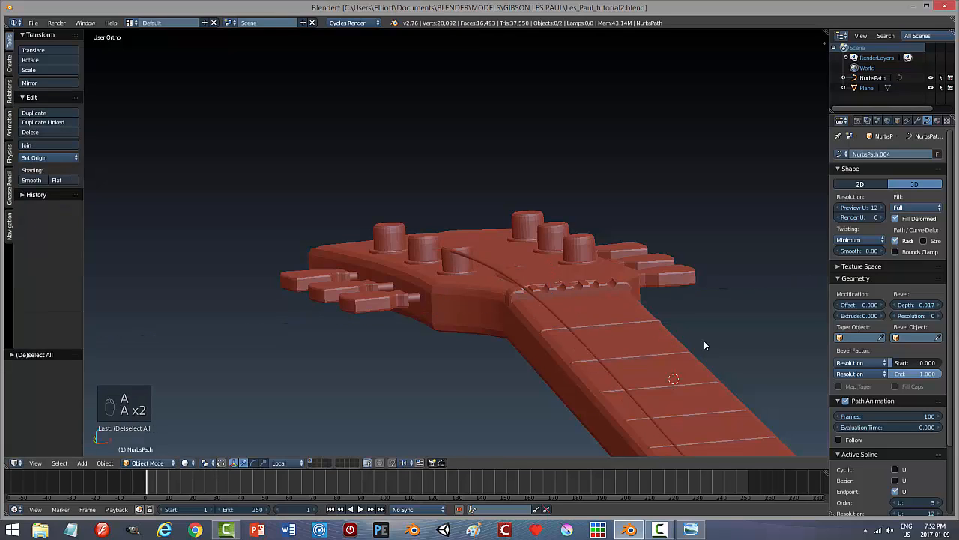
Edit the path again and move its end point inwards at the tuning post along local Y, lowering it slightly along Z.
middle_click_drag(705, 342, 693, 349)
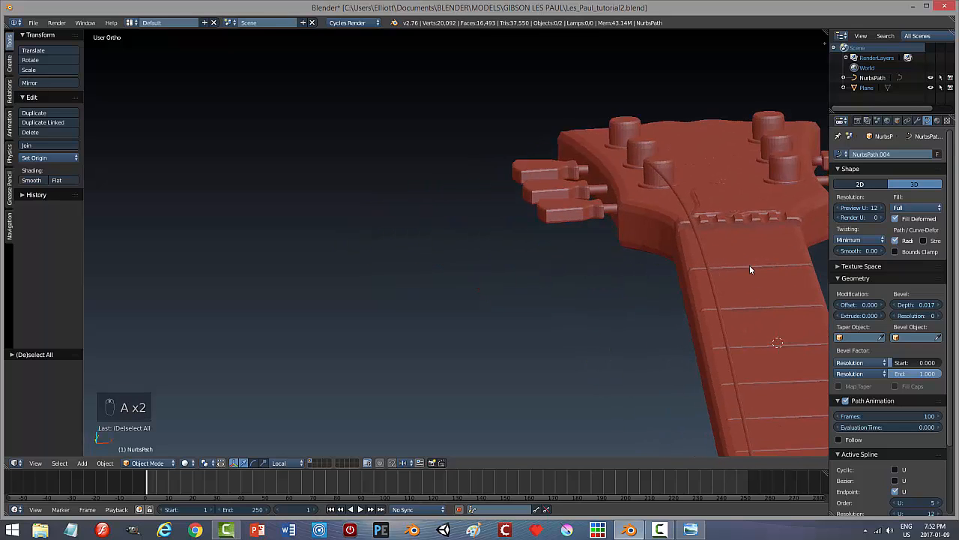
middle_click_drag(752, 268, 540, 308)
middle_click_drag(559, 244, 570, 266)
right_click(569, 266)
key("Tab")
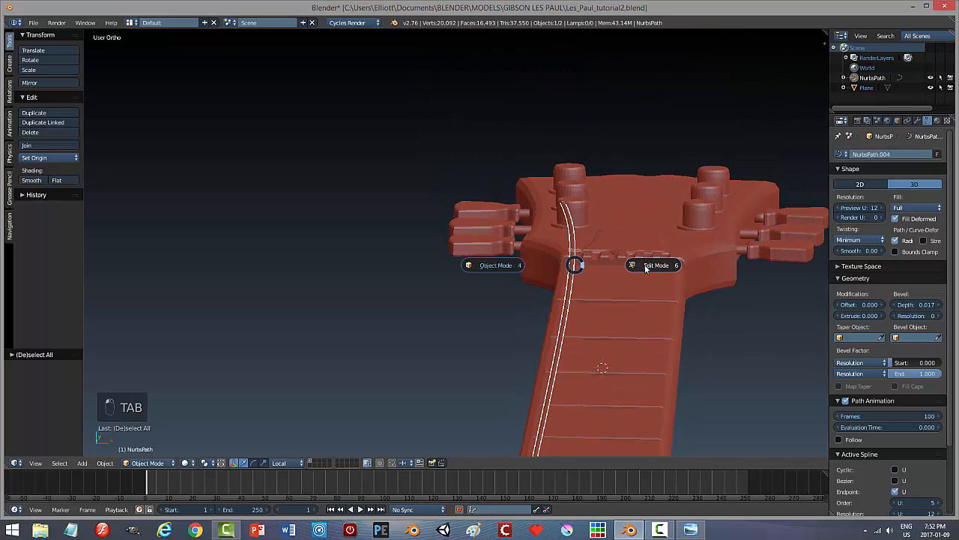
left_click(588, 262)
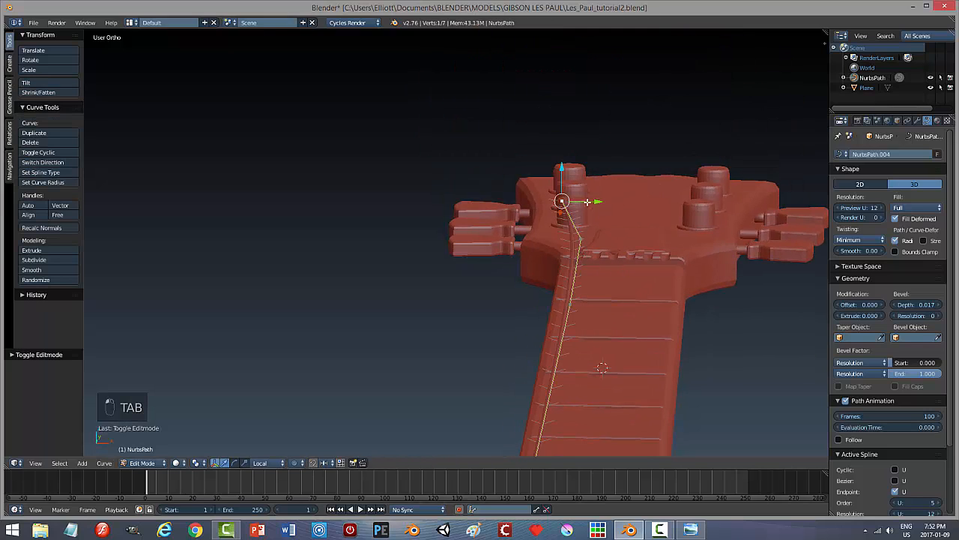
left_click_drag(587, 202, 601, 209)
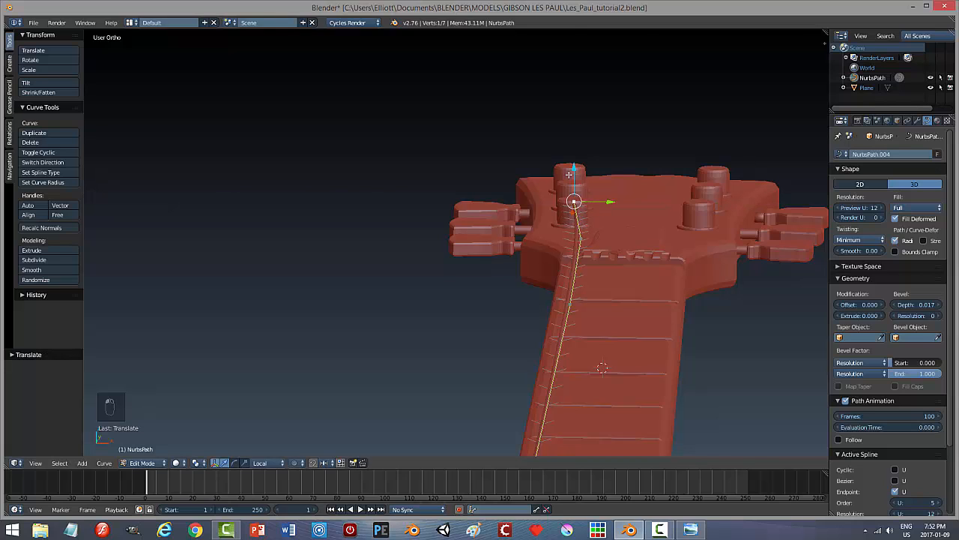
left_click_drag(570, 175, 609, 298)
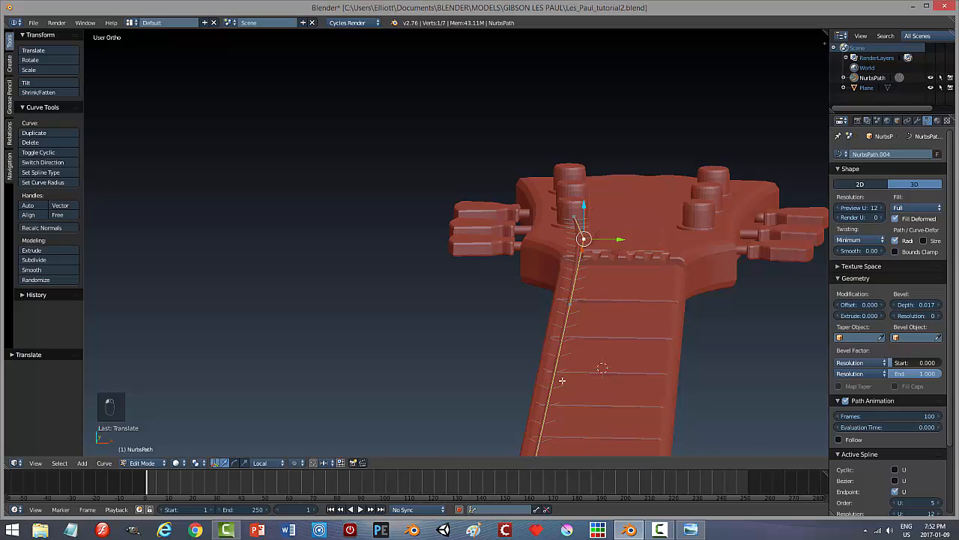
Shift the path point near the first frets and the one behind the nut slightly inwards along local Y.
scroll(559, 398, "down", 2)
scroll(523, 409, "up", 1)
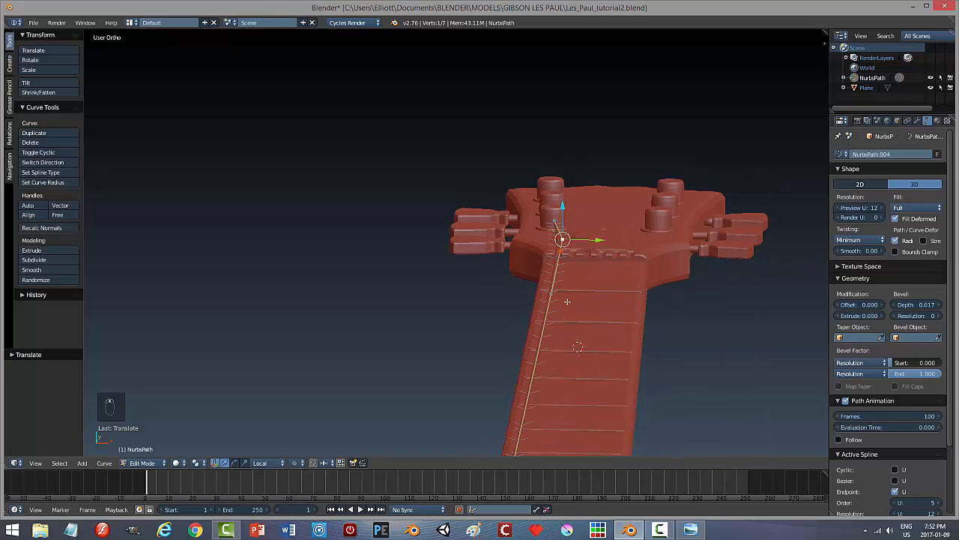
right_click(551, 294)
left_click_drag(586, 297, 589, 296)
right_click(560, 241)
left_click_drag(595, 244, 599, 244)
Lower the path point behind the nut slightly along local Z, then return to Object Mode with nothing selected.
middle_click_drag(597, 326, 814, 178)
middle_click_drag(437, 373, 380, 368)
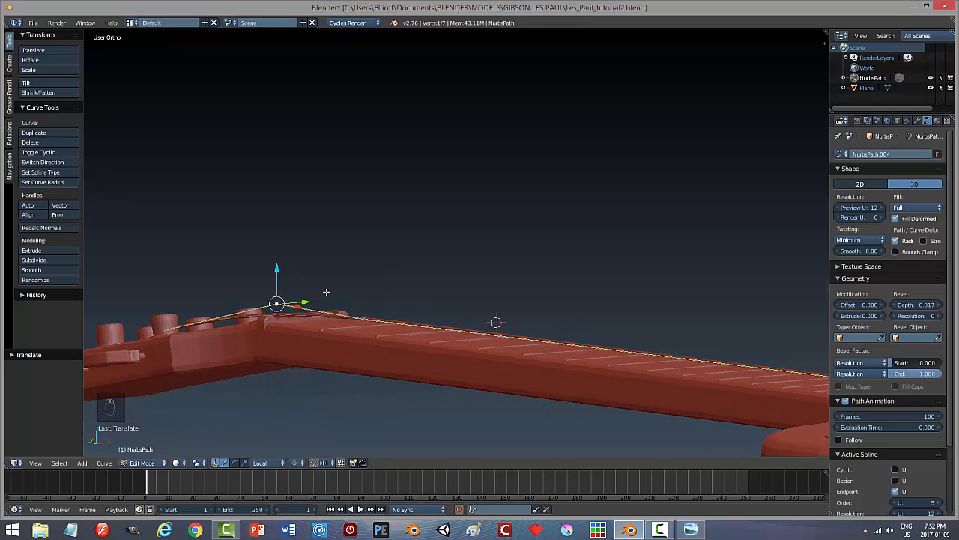
left_click_drag(277, 268, 277, 272)
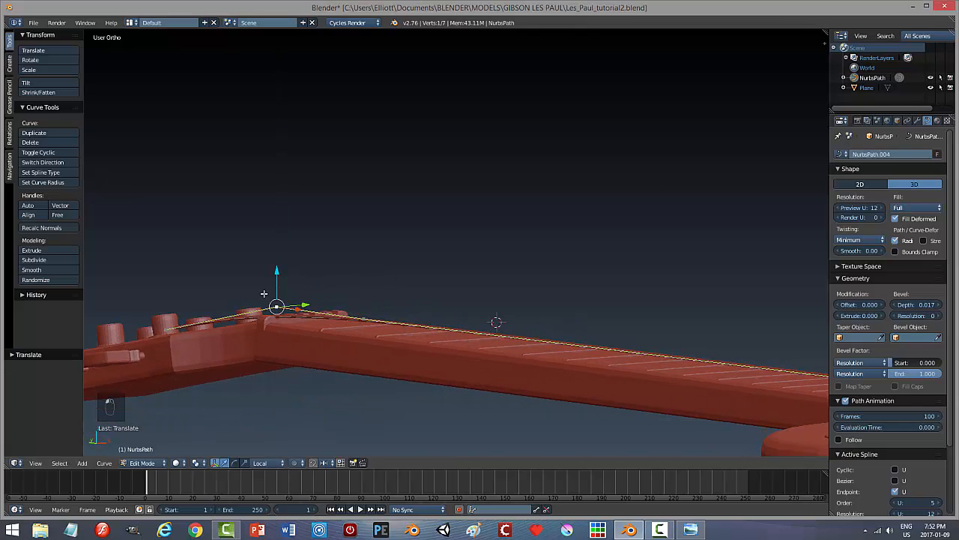
middle_click_drag(171, 333, 174, 337)
key("a")
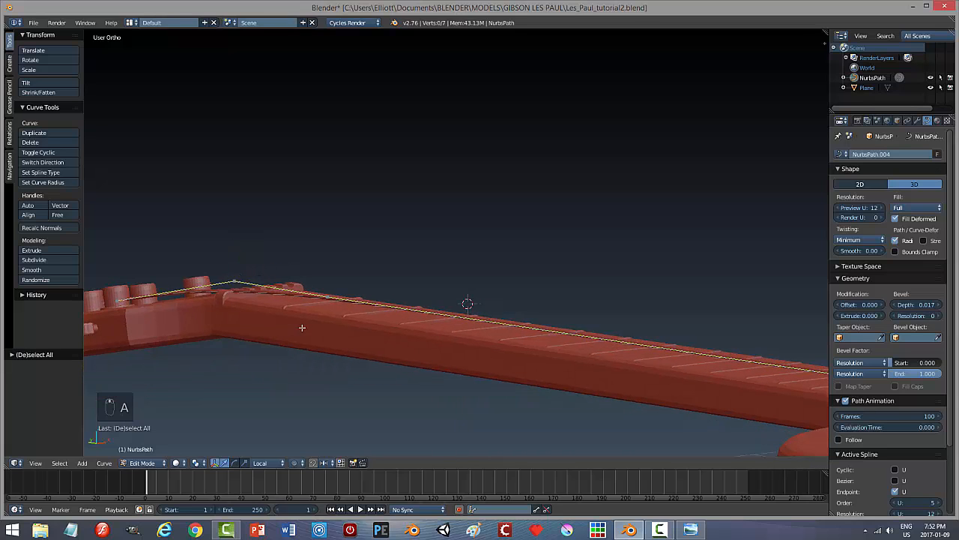
key("Tab")
left_click(256, 327)
scroll(263, 328, "down", 1)
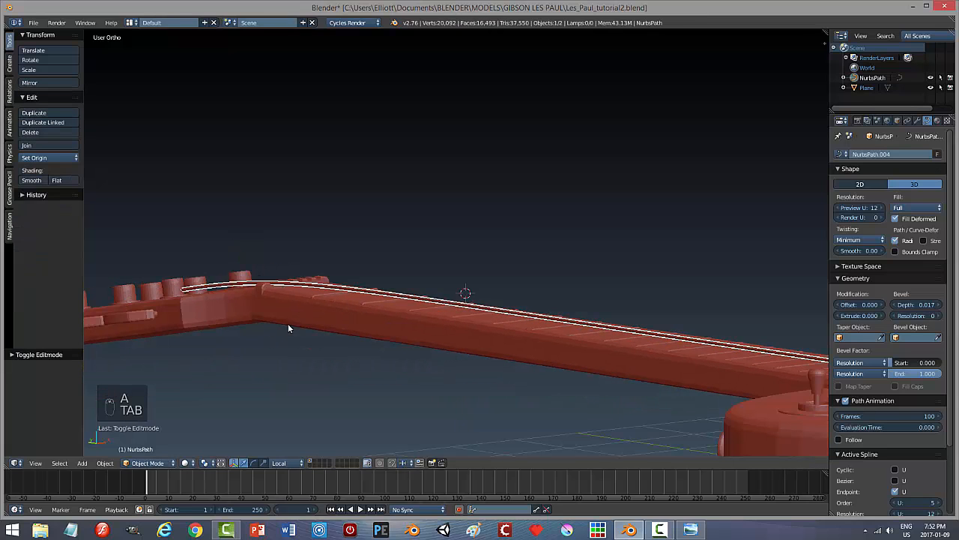
key("a")
Raise the whole string slightly along local Z above the bridge and pickups.
middle_click_drag(279, 335, 627, 302)
scroll(555, 303, "up", 3)
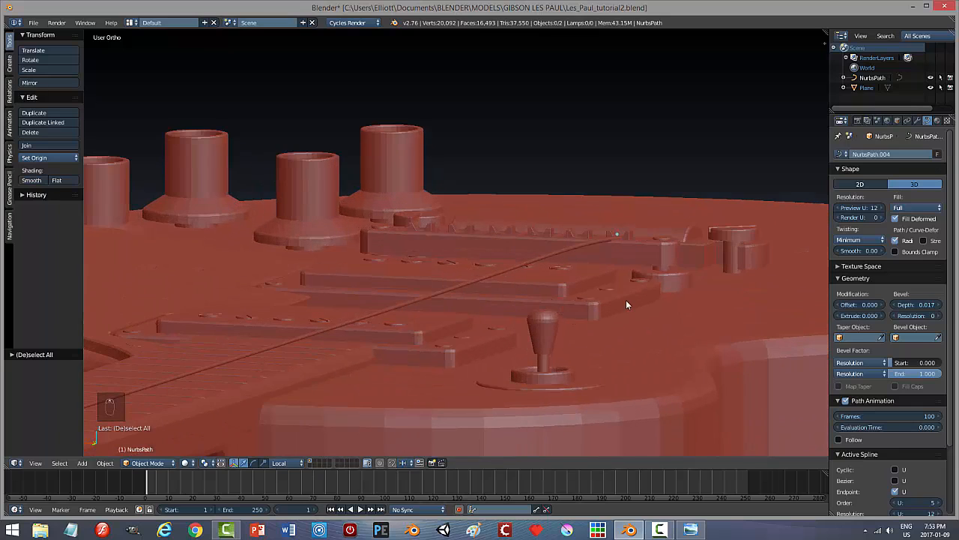
right_click(606, 241)
left_click_drag(619, 204, 619, 197)
middle_click_drag(623, 198, 729, 208)
scroll(696, 240, "up", 4)
scroll(721, 232, "down", 1)
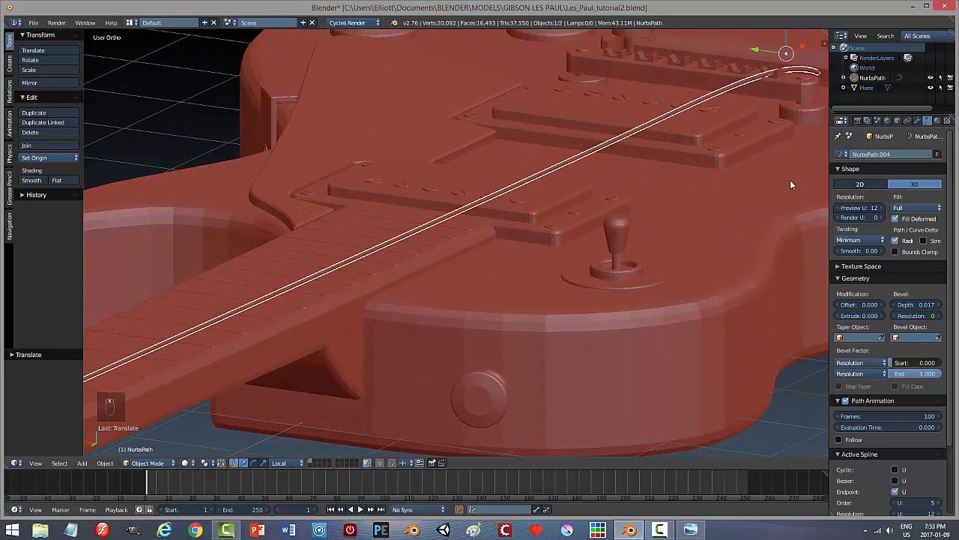
middle_click_drag(791, 184, 502, 287, "shift")
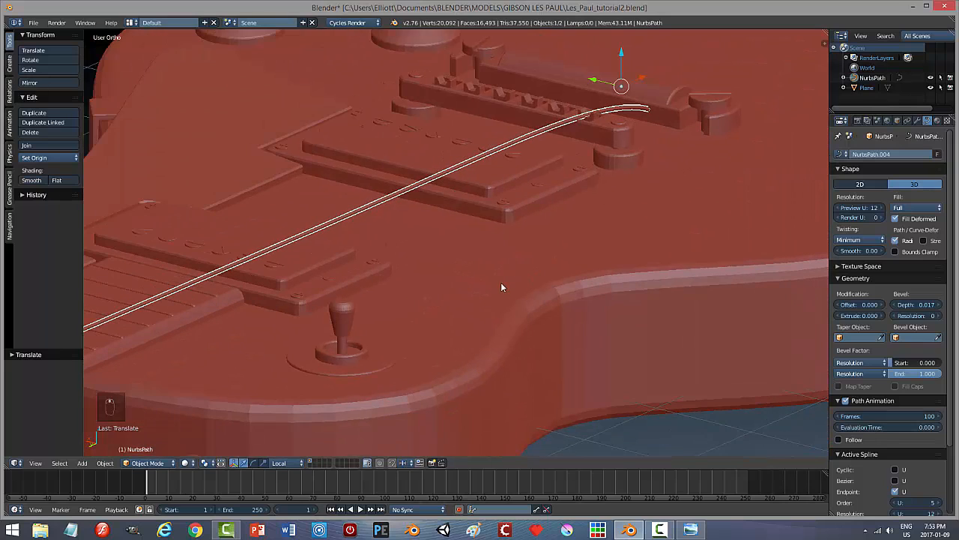
scroll(395, 324, "down", 8)
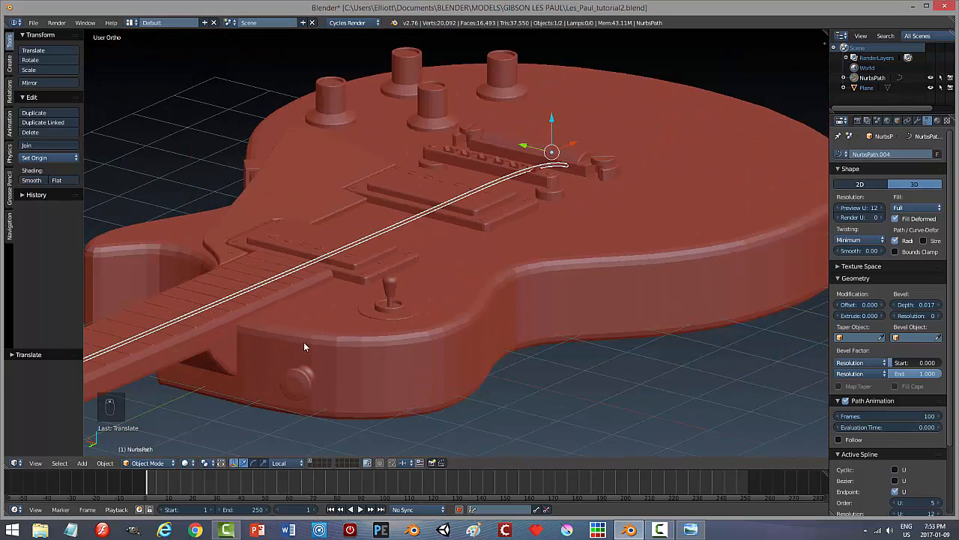
Nudge the whole string very slightly sideways along the local Y axis to align it with the bridge and nut.
middle_click_drag(229, 381, 508, 327)
scroll(346, 390, "up", 4)
scroll(484, 338, "up", 4)
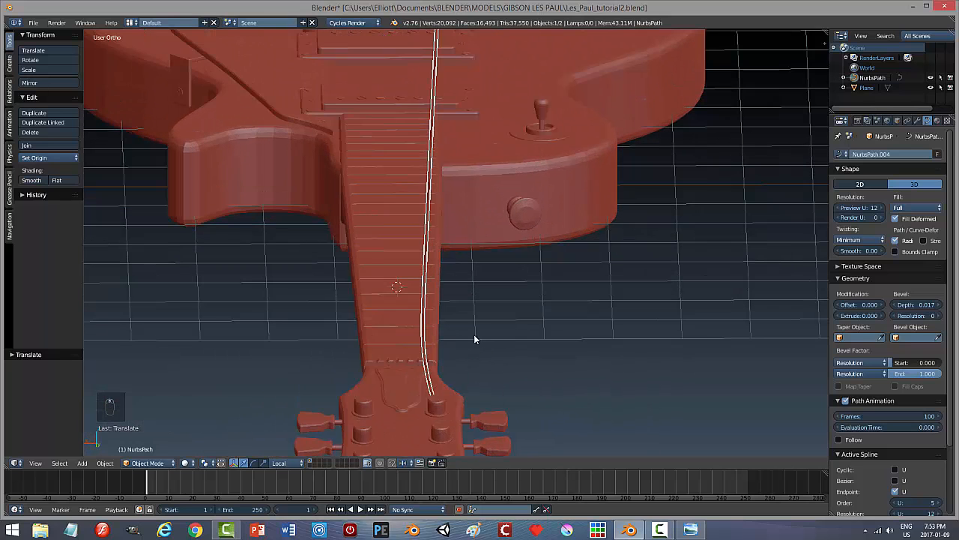
right_click(438, 381)
right_click(432, 373)
scroll(479, 241, "down", 3)
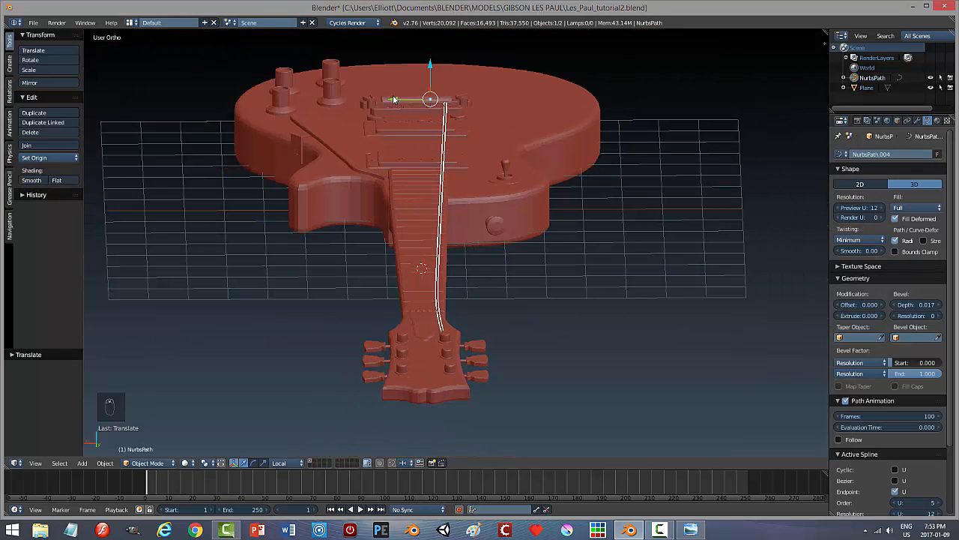
left_click_drag(394, 98, 393, 98)
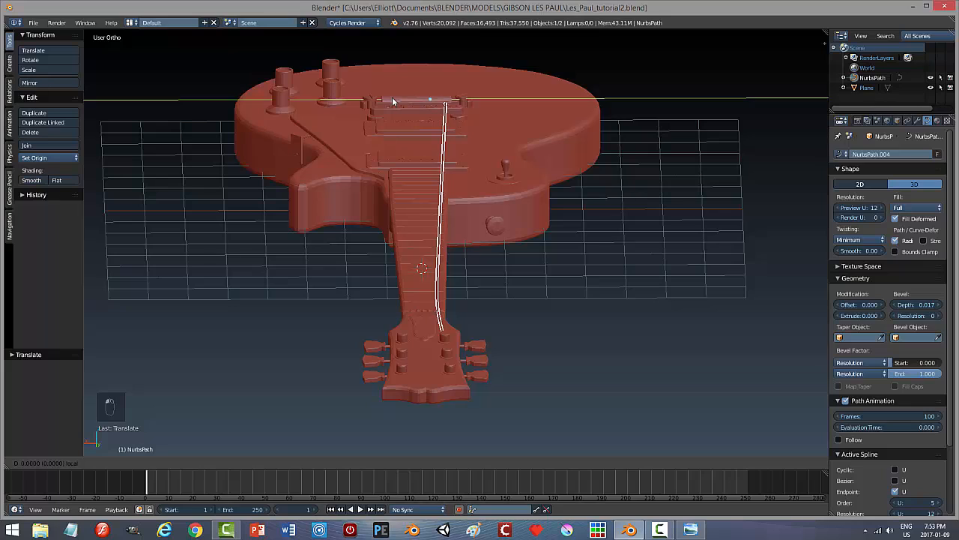
left_click(393, 97)
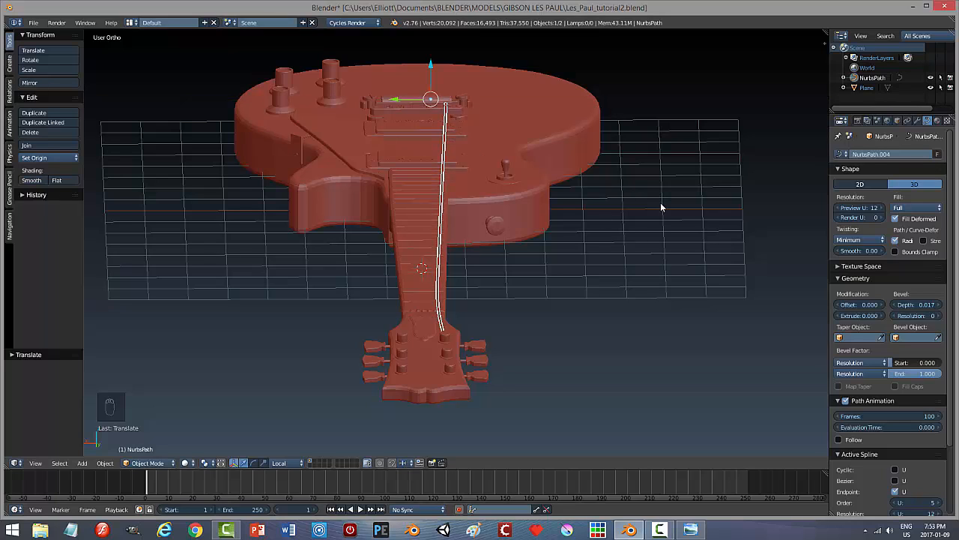
Set the string's bevel depth to 0.015 and deselect it.
left_click(916, 304)
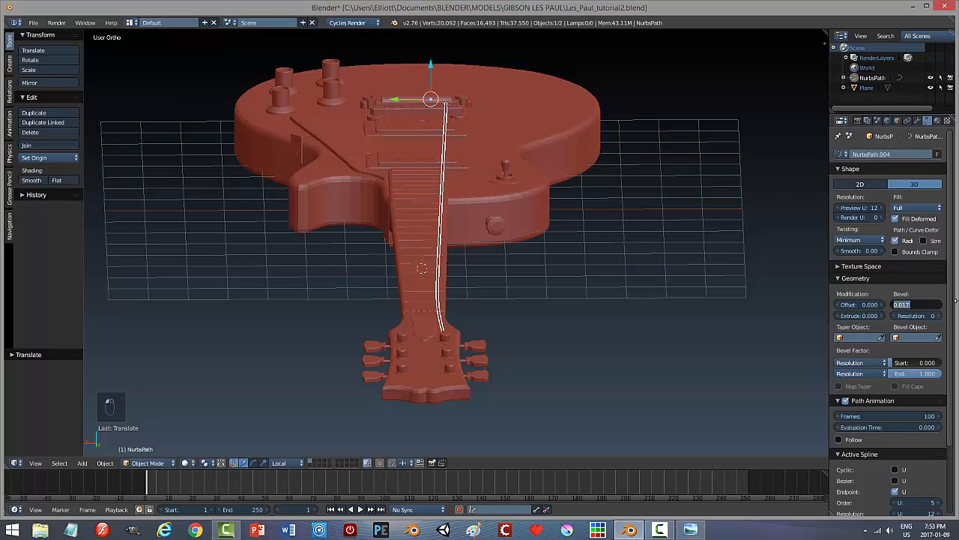
type("0.015")
key("Return")
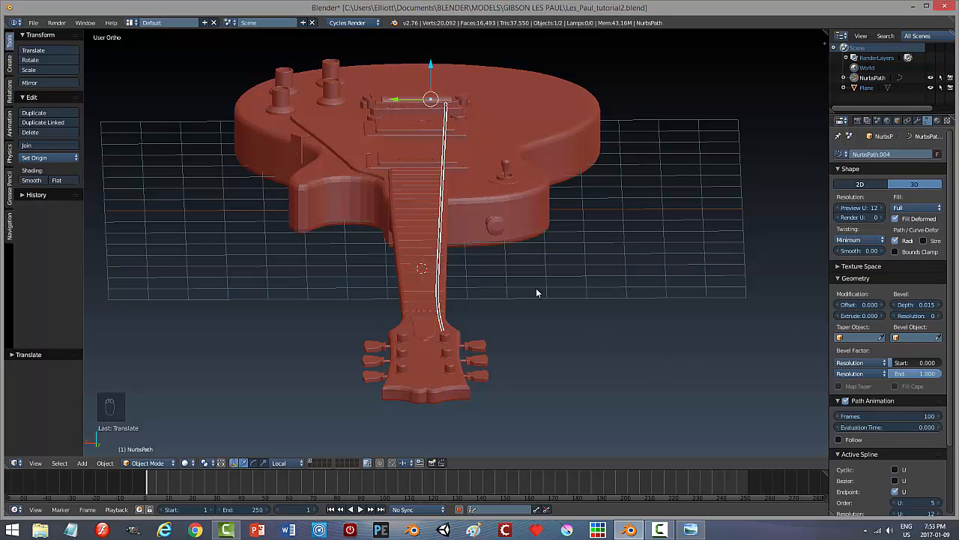
key("a")
scroll(520, 291, "up", 4)
scroll(508, 297, "down", 1)
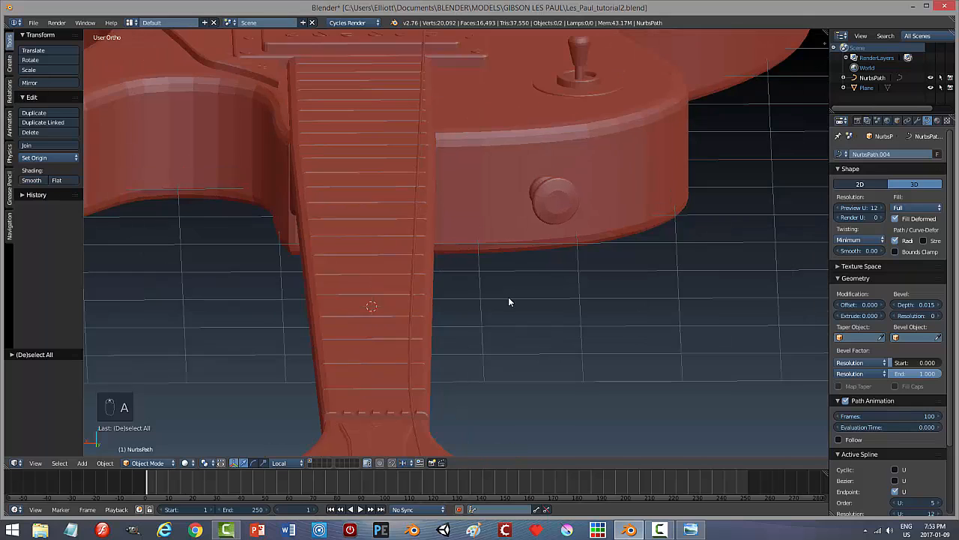
scroll(507, 300, "down", 2)
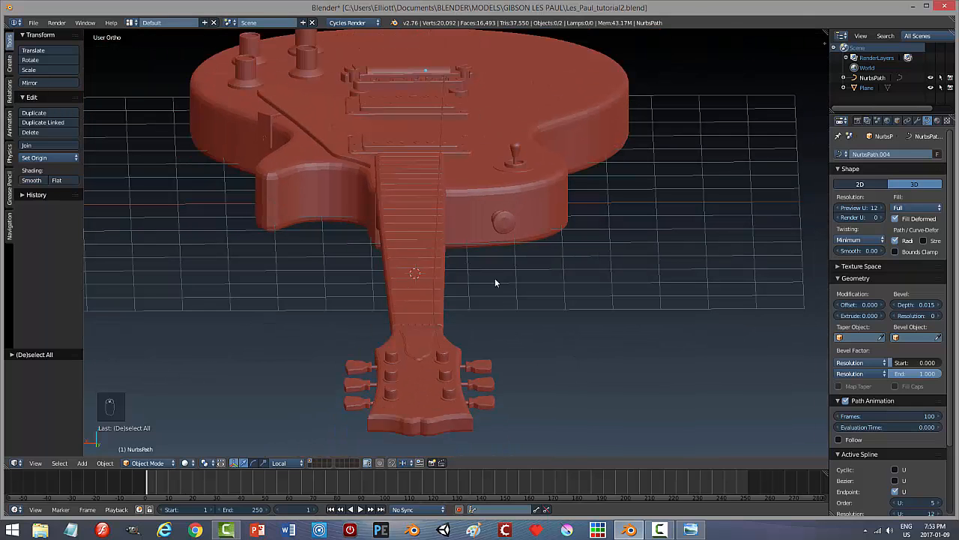
Save the model over the existing file Les_Paul_tutorial2.blend.
middle_click_drag(503, 264, 508, 361)
scroll(523, 365, "up", 4)
key("ctrl+s")
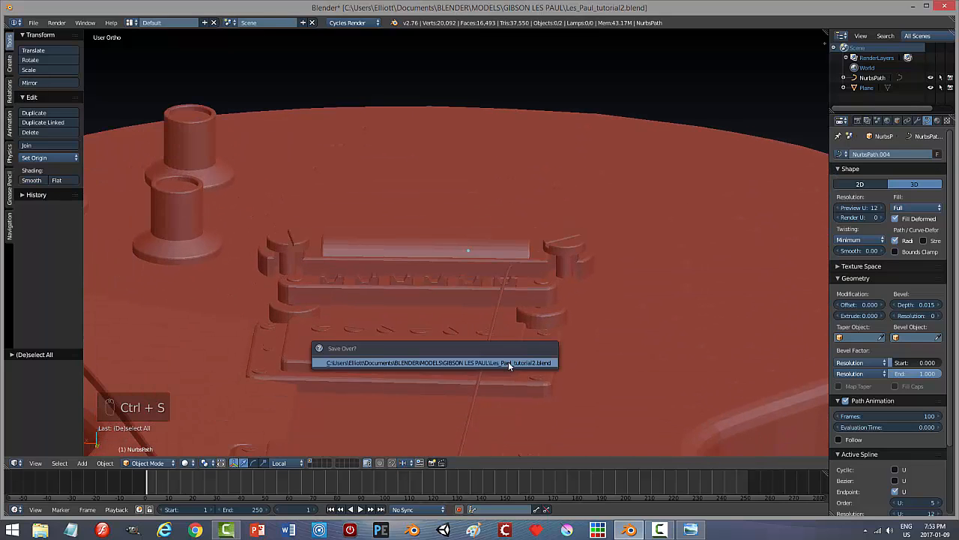
left_click(508, 363)
Duplicate the finished string and offset the copy about 0.29 along the local Y axis to the neighbouring bridge saddle.
right_click(494, 326)
scroll(514, 367, "down", 5)
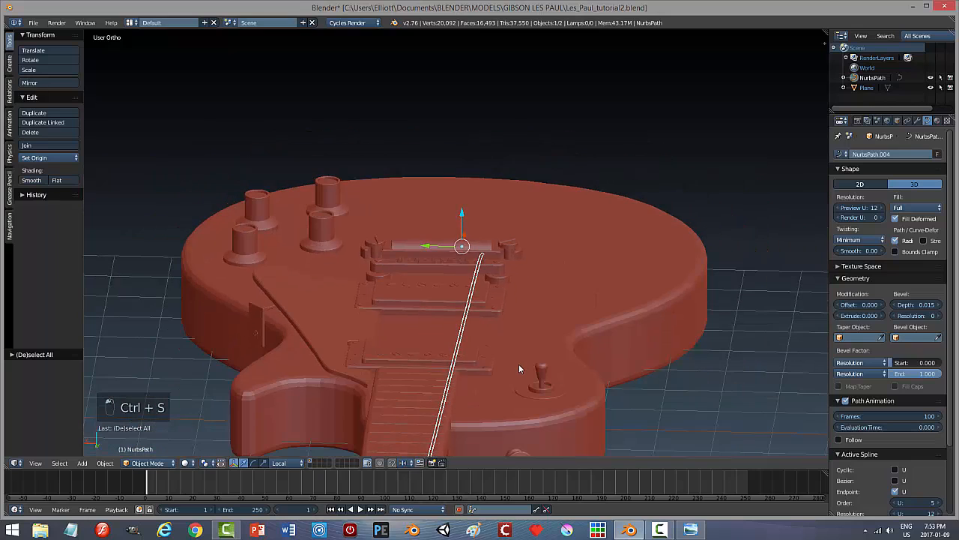
key("shift+d")
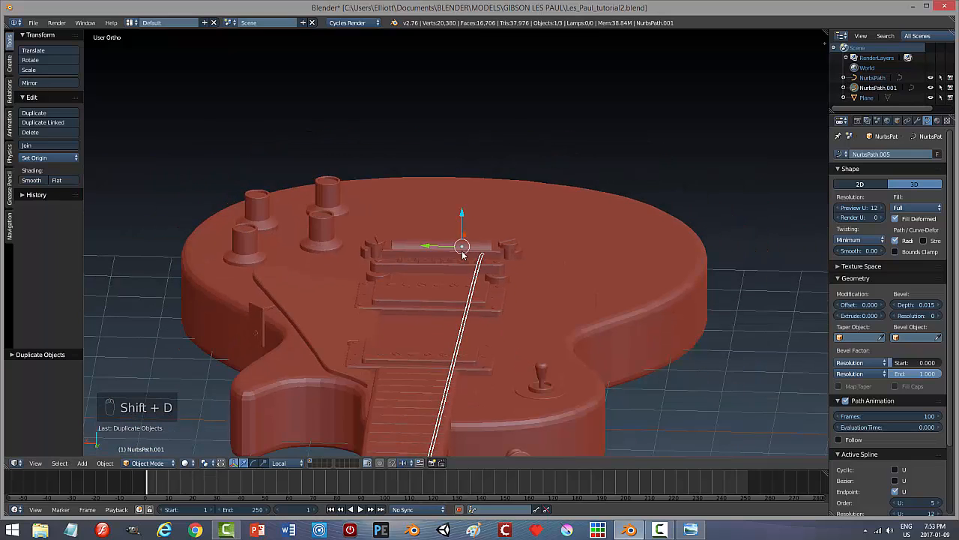
key("x")
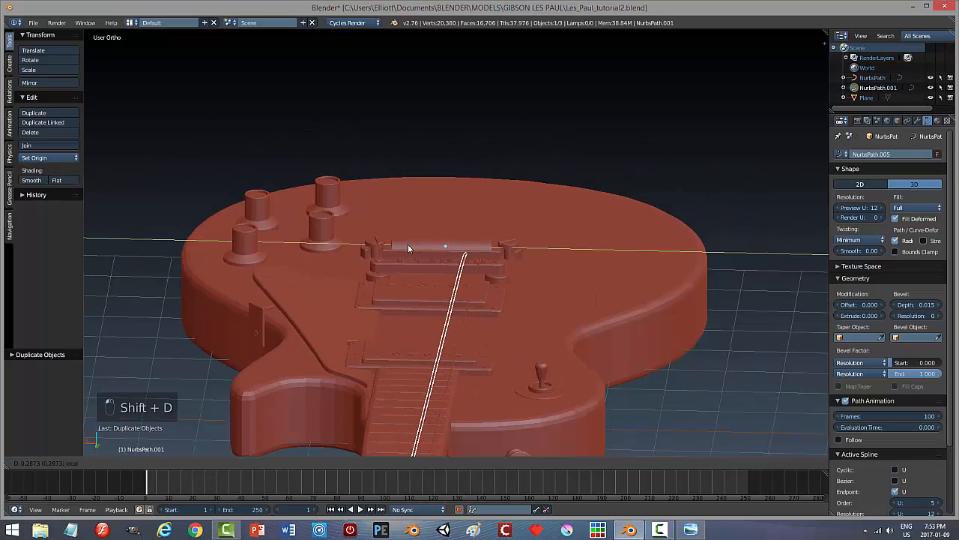
left_click(408, 243)
Nudge the duplicate string's control points near the bridge slightly sideways along local Y to line up with the second saddle.
middle_click_drag(512, 285, 570, 385)
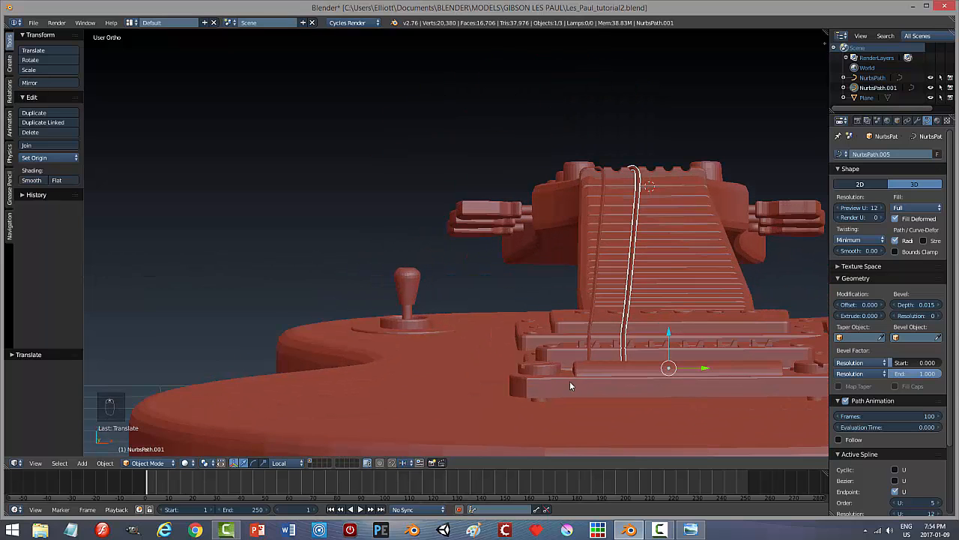
key("Tab")
right_click(621, 342)
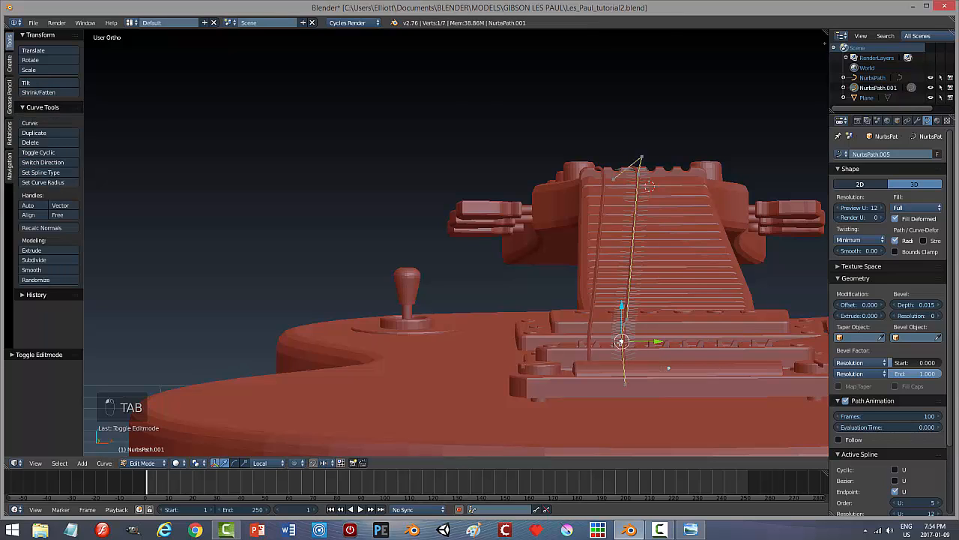
left_click_drag(655, 342, 646, 331)
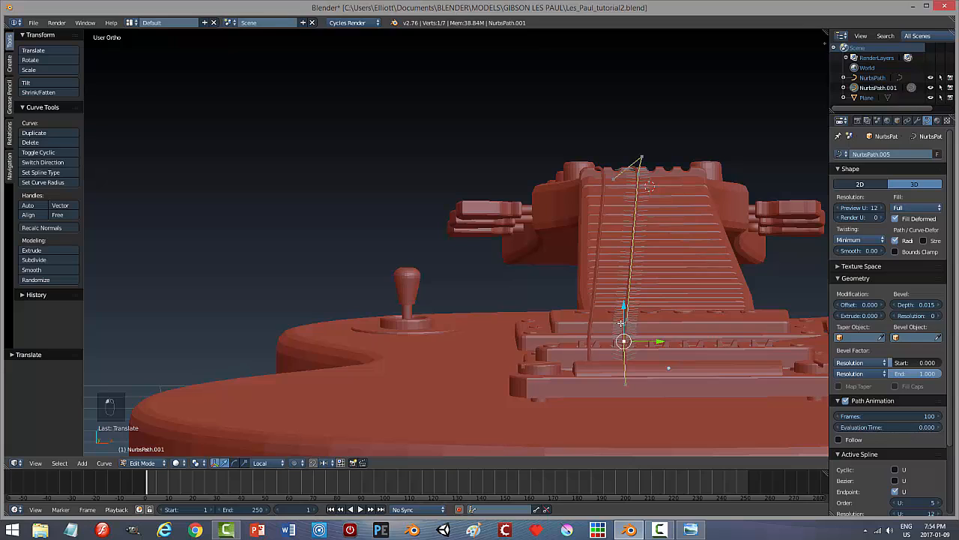
key("a")
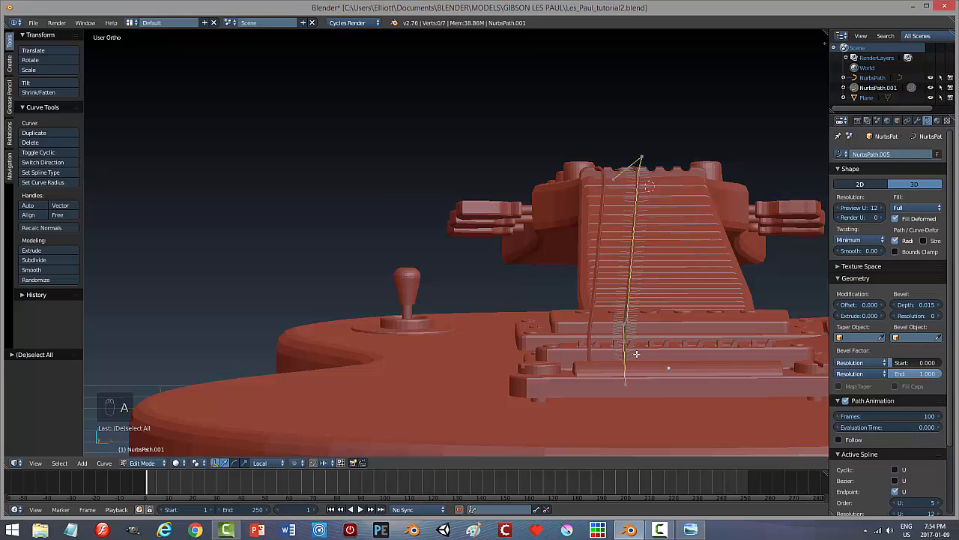
right_click(625, 329)
left_click_drag(662, 325, 662, 324)
key("a")
middle_click_drag(662, 325, 584, 362)
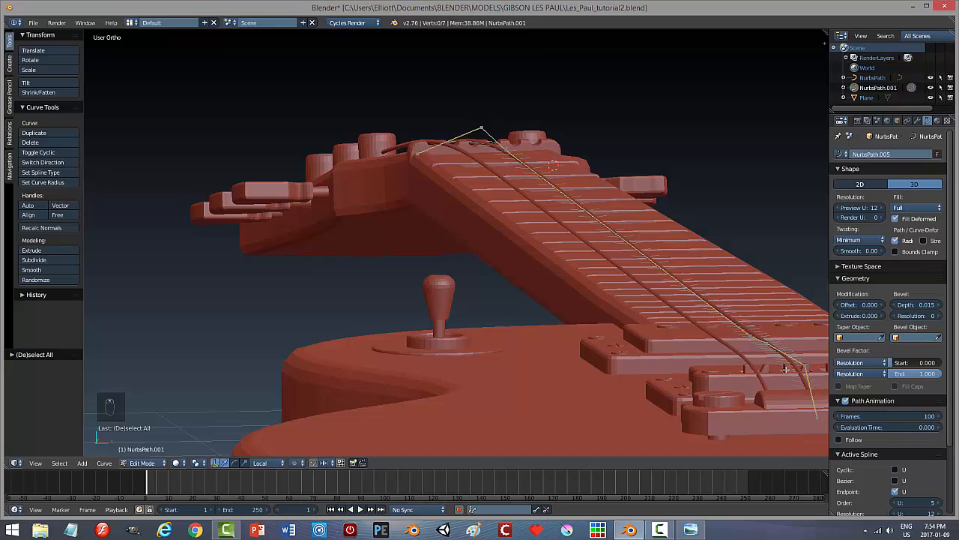
Set the second string's bevel depth to 0.0134.
left_click(916, 304)
type("0.0134")
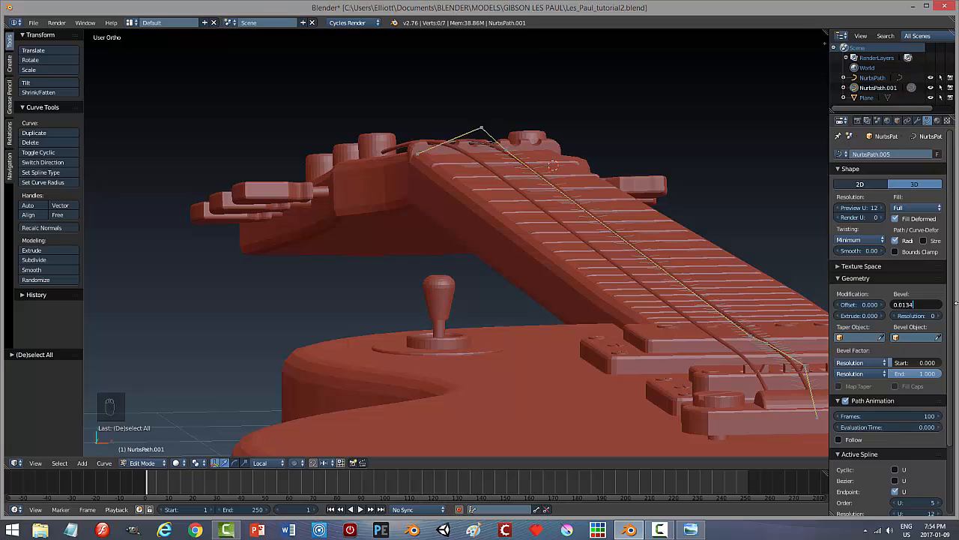
key("Return")
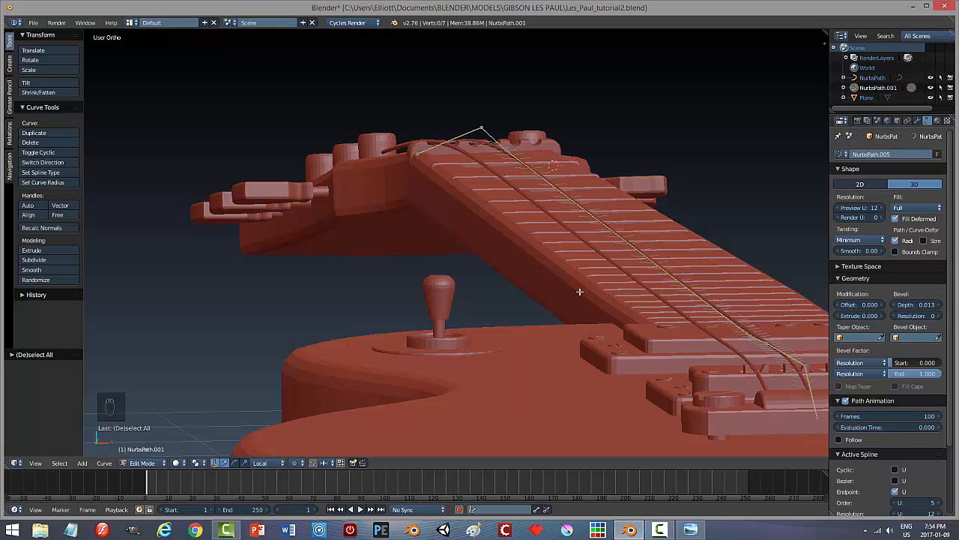
Shift the second string's three headstock-end control points together along local Y to align with the second nut slot.
scroll(540, 242, "up", 1)
scroll(514, 274, "up", 4)
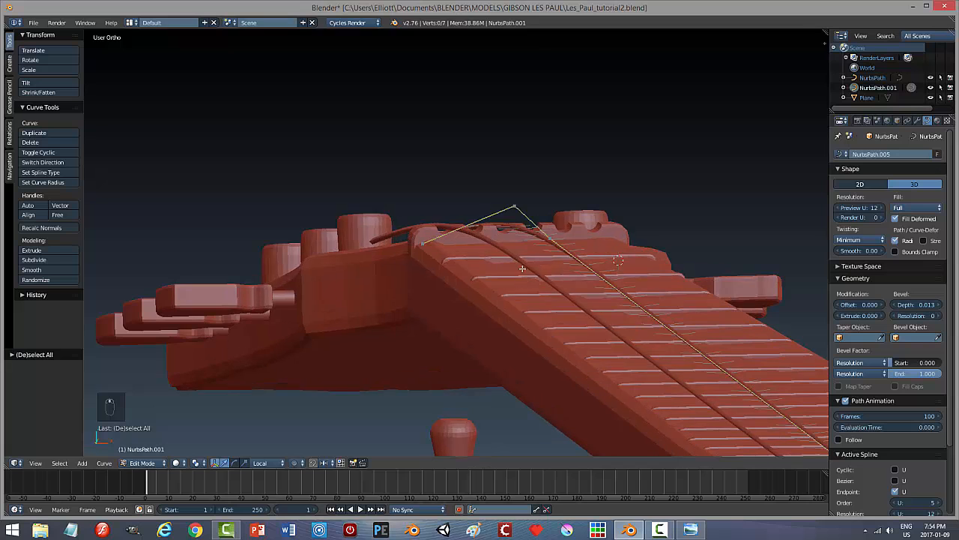
middle_click_drag(573, 183, 524, 287, "shift")
middle_click_drag(602, 271, 596, 274)
right_click(650, 137)
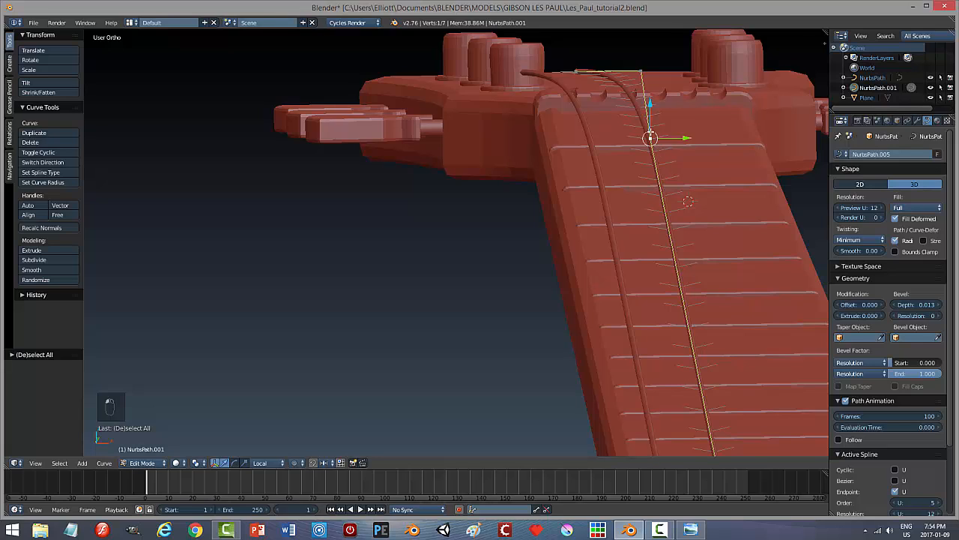
right_click(641, 72, "shift")
right_click(579, 71, "shift")
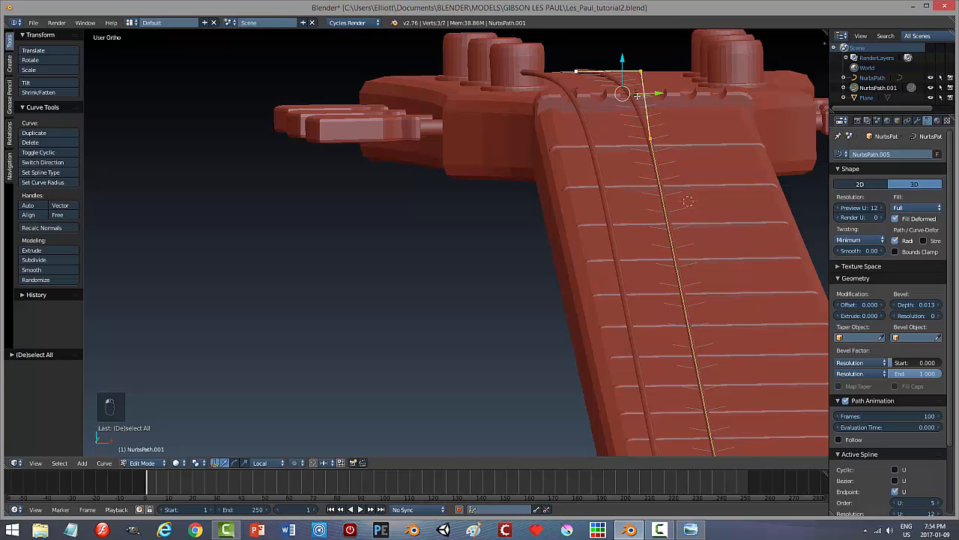
middle_click_drag(699, 164, 692, 160)
middle_click_drag(781, 237, 698, 205, "shift")
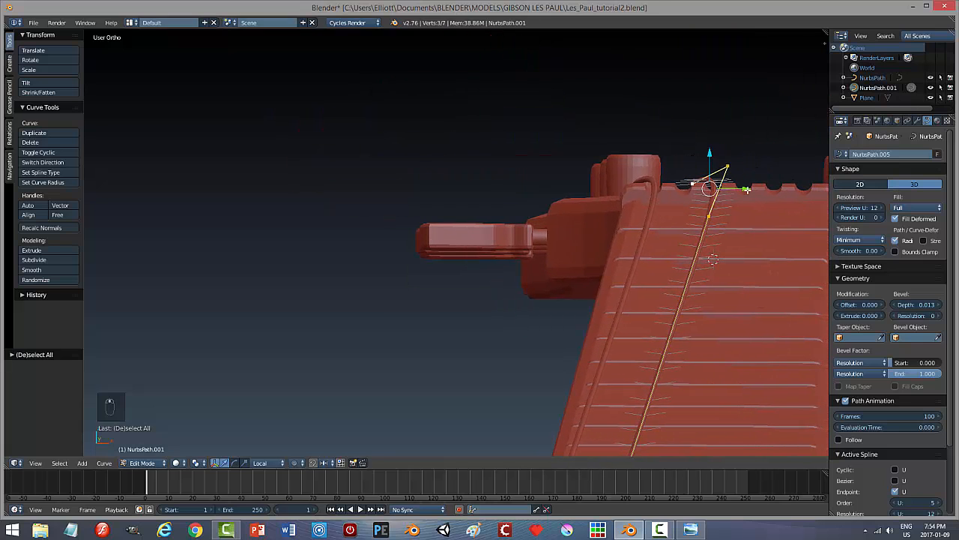
left_click_drag(746, 188, 718, 191)
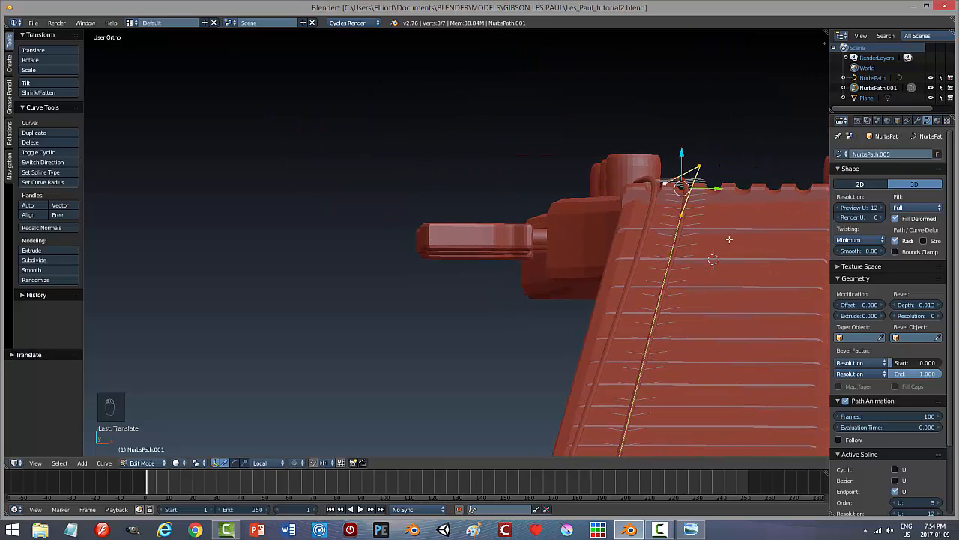
Move the second string's control point at the bridge pickup slightly sideways along local Y.
middle_click_drag(732, 241, 728, 234)
middle_click_drag(784, 357, 649, 348, "shift")
middle_click_drag(629, 423, 627, 420)
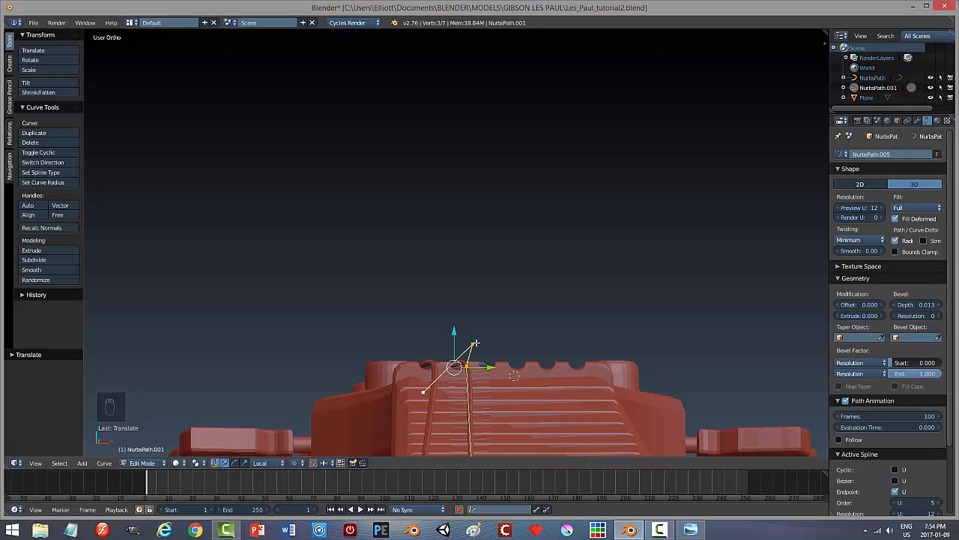
middle_click_drag(428, 411, 647, 437)
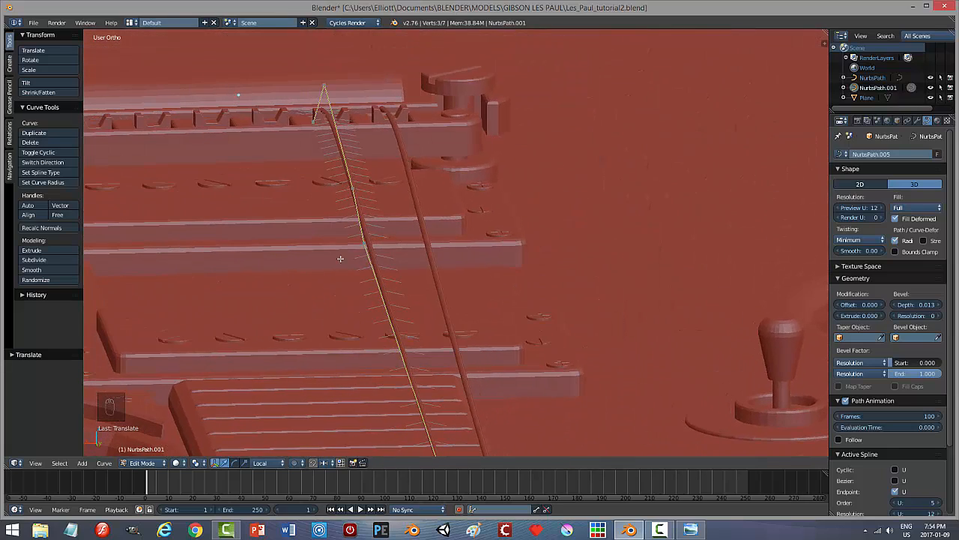
right_click(364, 244)
key("g")
key("x")
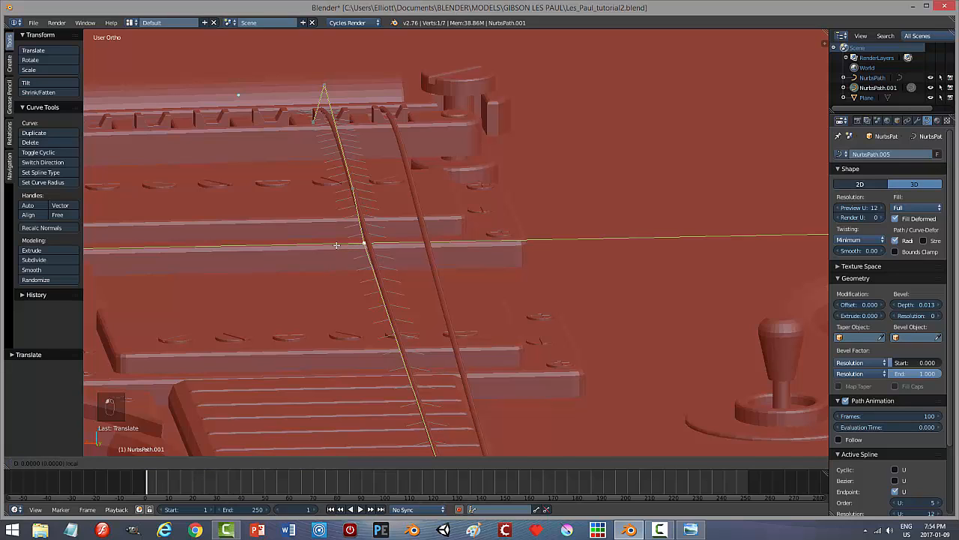
left_click(340, 246)
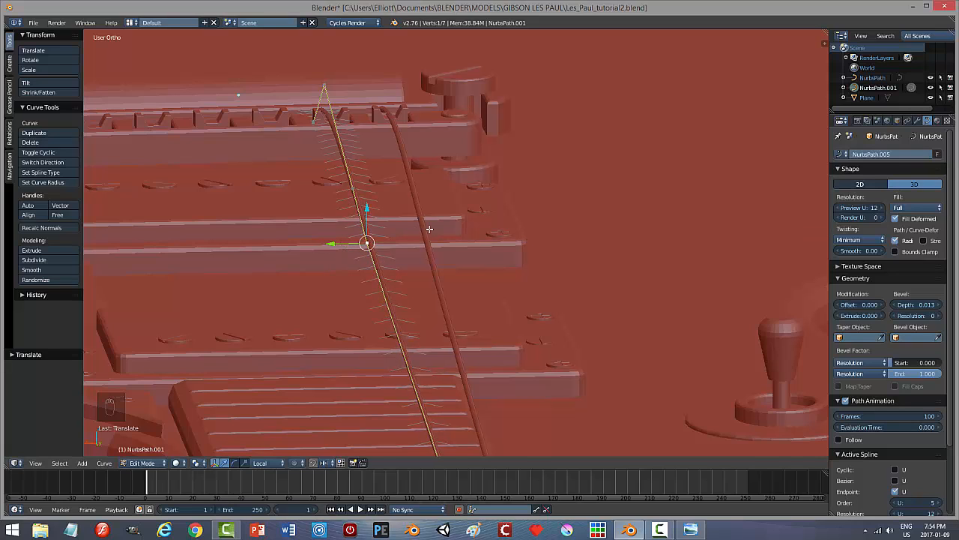
Shift the two tailpiece-end control points of the second string slightly along local Y to centre it on its saddle.
right_click(315, 123)
right_click(323, 86, "shift")
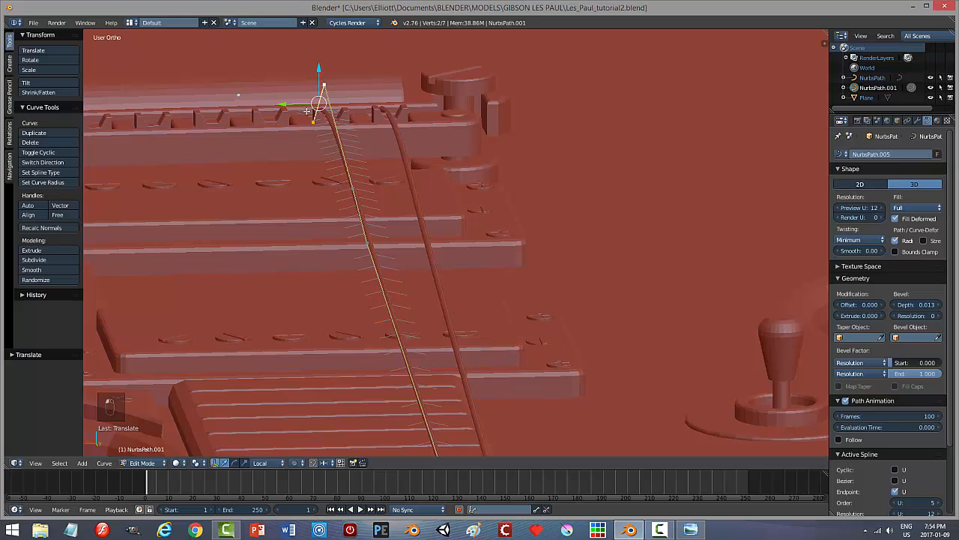
key("g")
key("y")
left_click(436, 231)
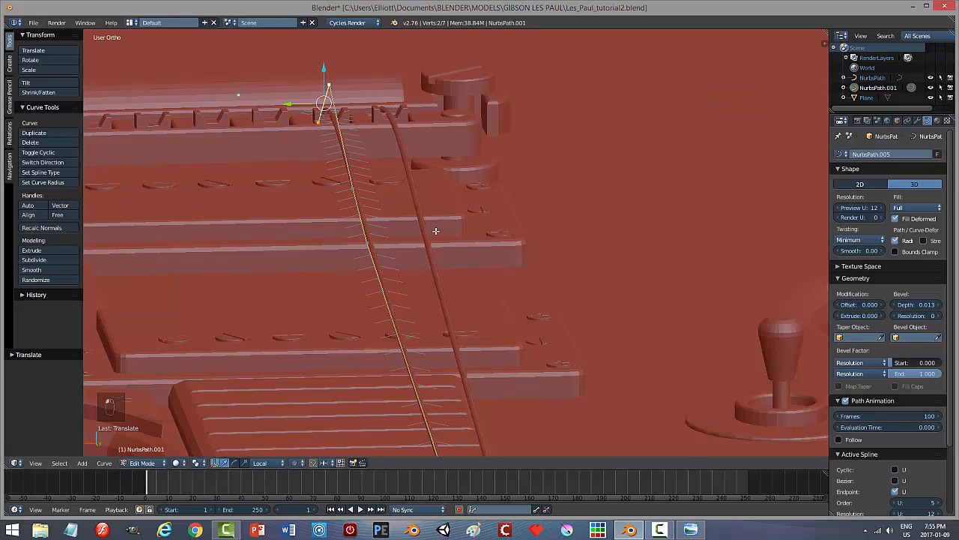
Fine-tune the bridge pickup control point along local Y so the second string runs straight from its saddle.
scroll(413, 284, "down", 1)
middle_click_drag(425, 327, 424, 326)
right_click(420, 309)
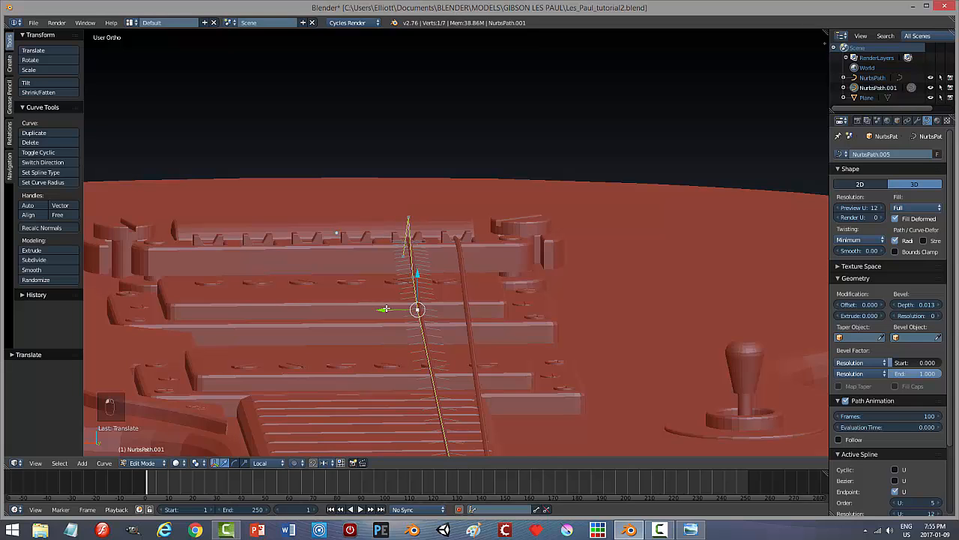
left_click_drag(386, 309, 390, 308)
Adjust the second string's control point at the nut sideways along local Y to fit its slot.
scroll(510, 356, "down", 5)
scroll(510, 355, "down", 1)
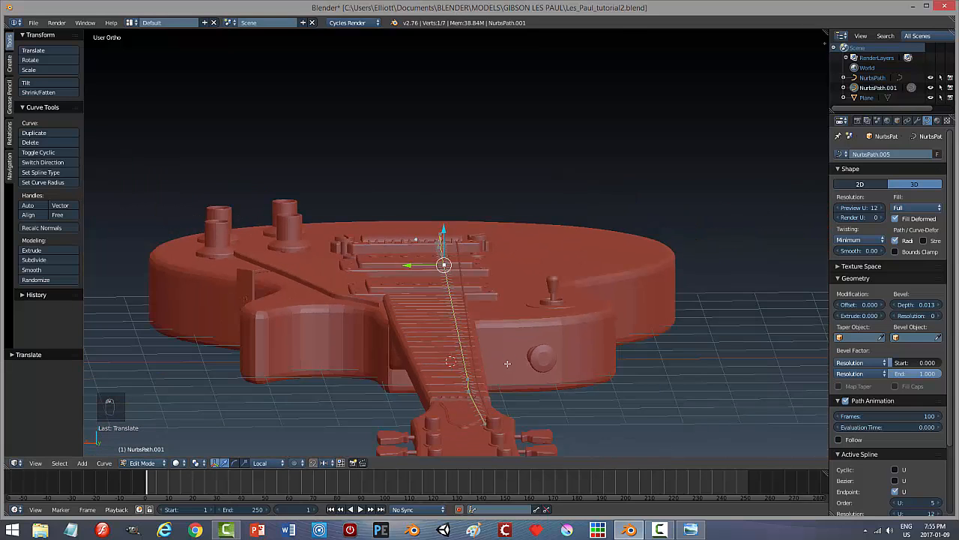
right_click(470, 391)
key("g")
key("y")
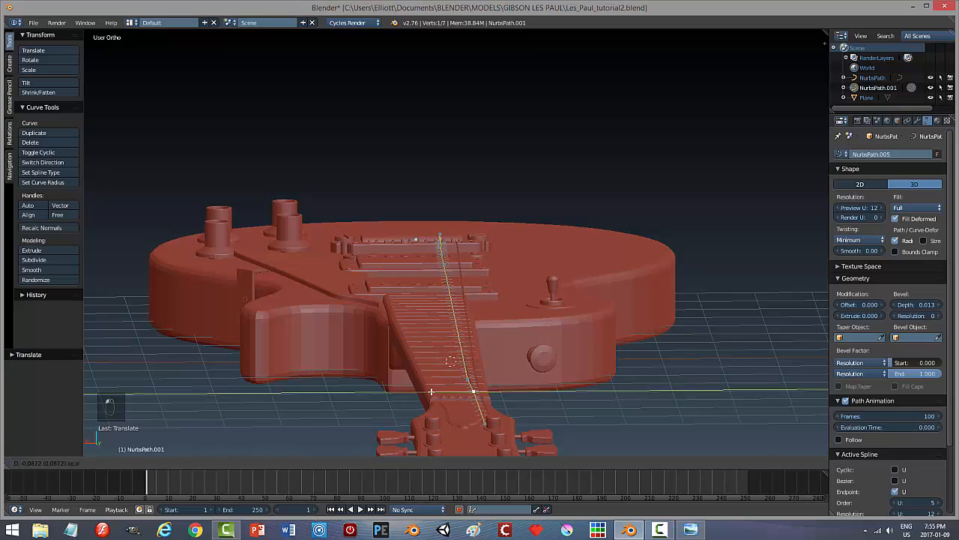
left_click(431, 391)
middle_click_drag(553, 432, 552, 429)
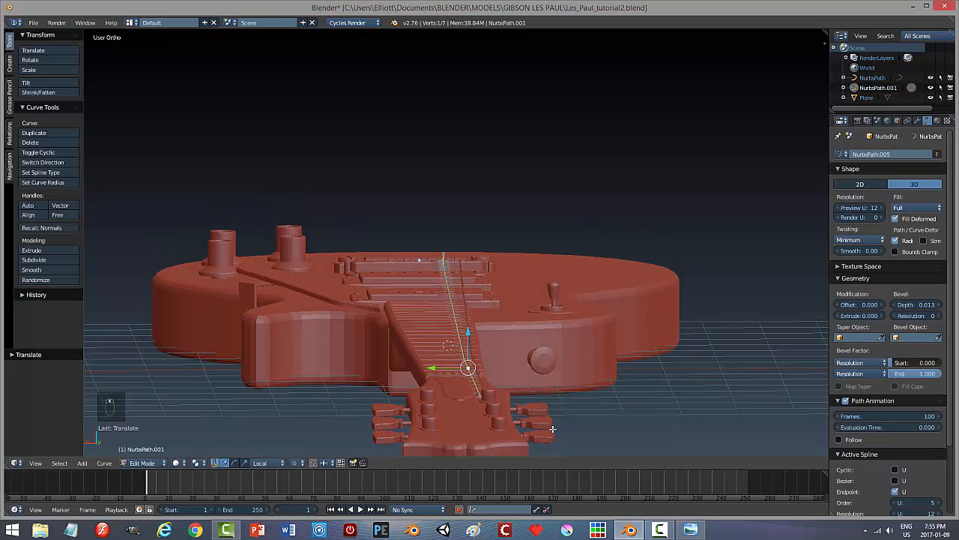
mouse_move(474, 401)
left_mouse_down()
mouse_move(442, 392)
mouse_move(513, 413)
mouse_move(485, 406)
left_mouse_up()
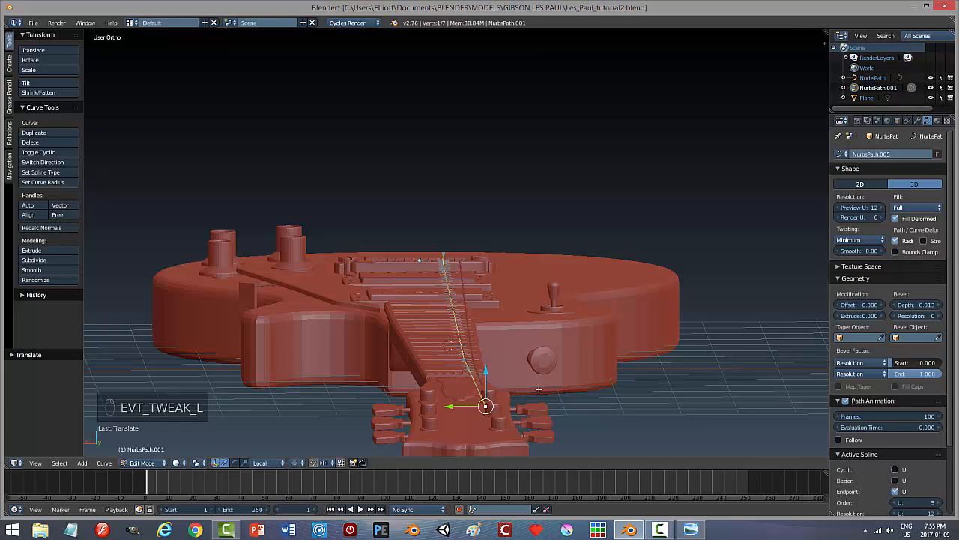
key("ctrl+z")
Lower the second string's control point above the nut slightly along local Z.
middle_click_drag(538, 389, 539, 365)
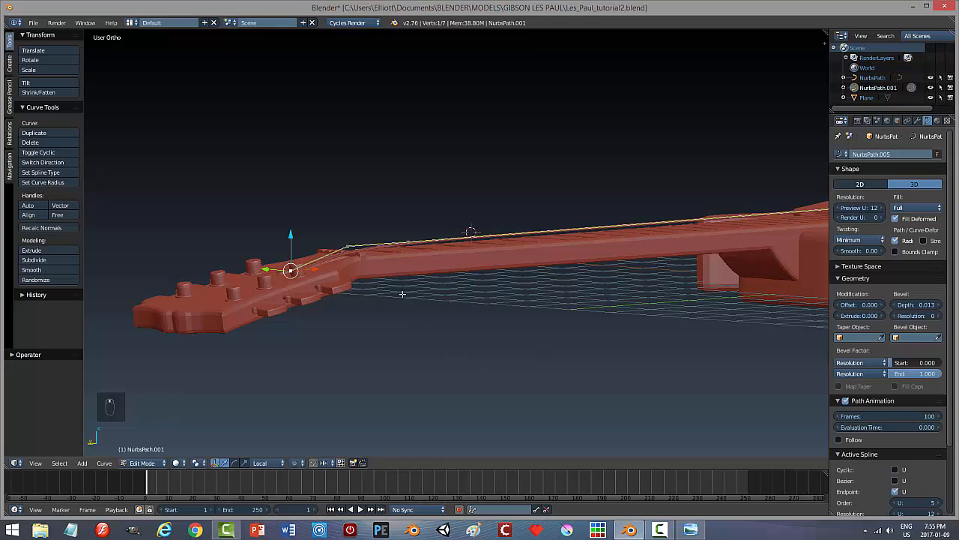
right_click(348, 244)
middle_click_drag(419, 317, 411, 326)
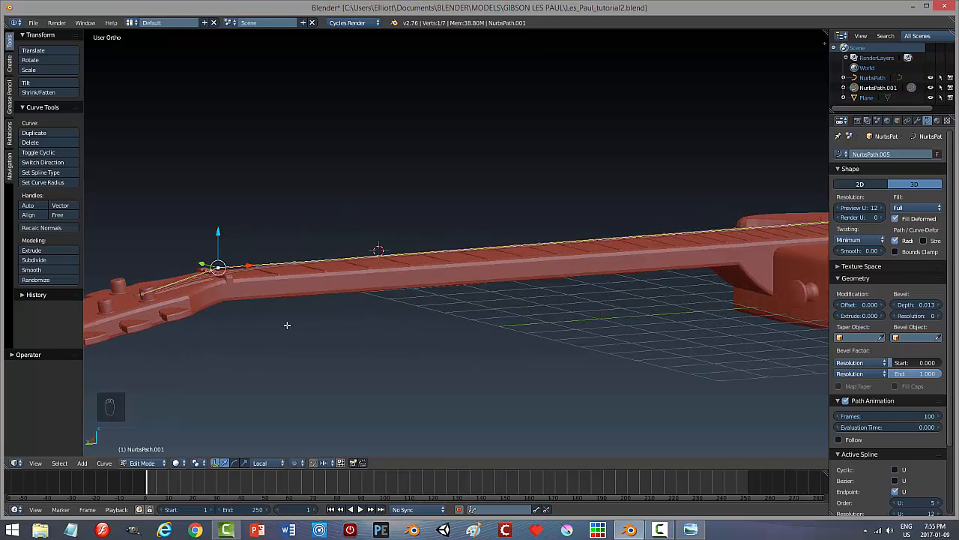
key("KP_Decimal")
scroll(492, 340, "up", 7)
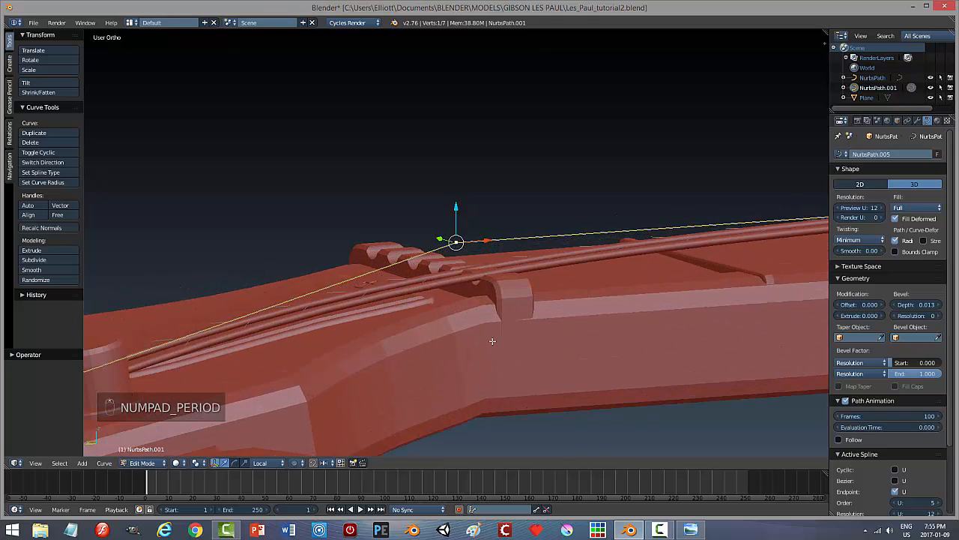
left_click_drag(456, 207, 456, 211)
Move the second string's headstock end point sideways along local Y, clear of the first tuning post.
middle_click_drag(298, 362, 671, 307, "shift")
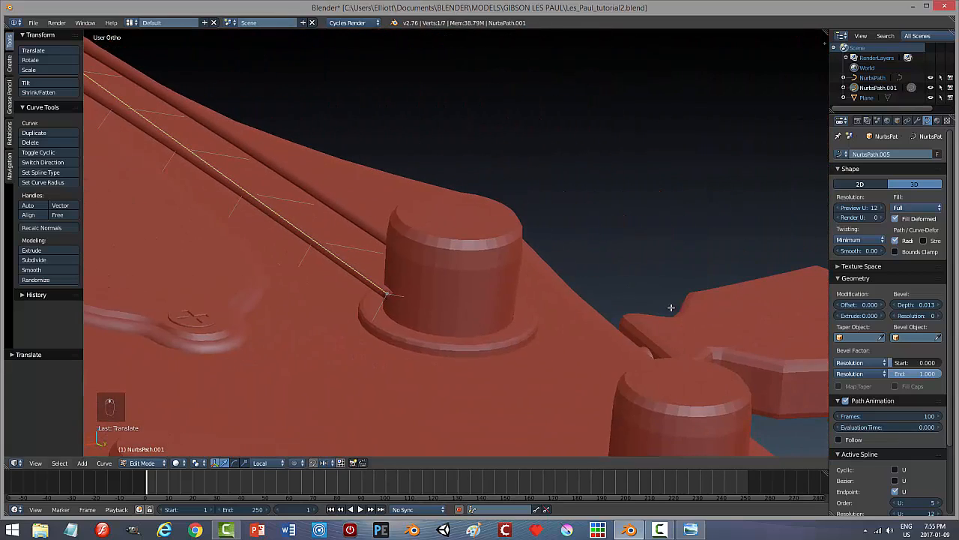
middle_click_drag(590, 334, 413, 355)
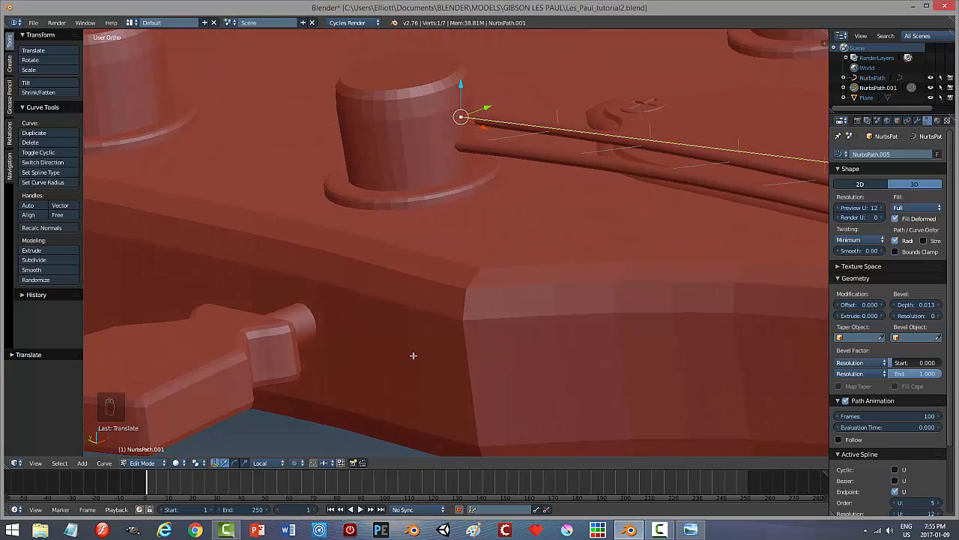
scroll(544, 240, "down", 5)
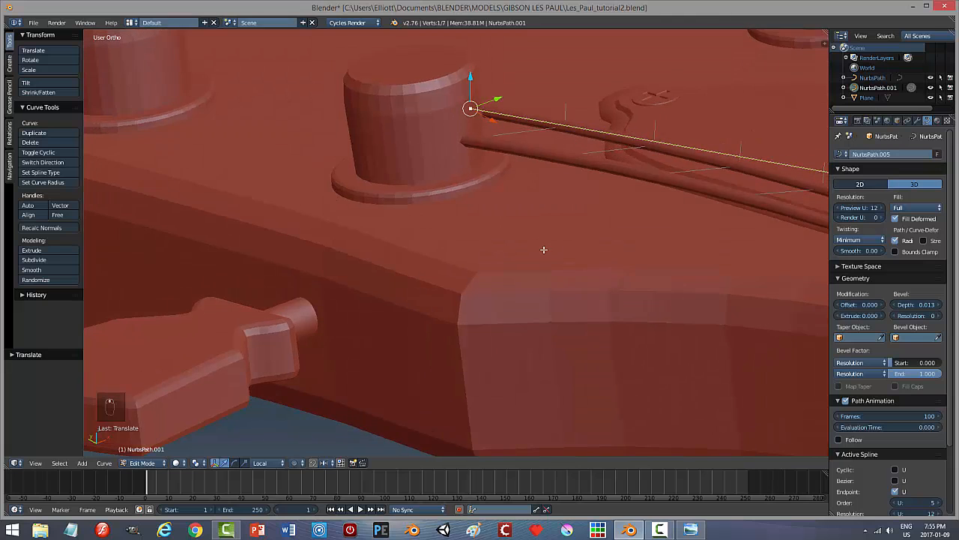
middle_click_drag(519, 244, 575, 242)
key("KP_7")
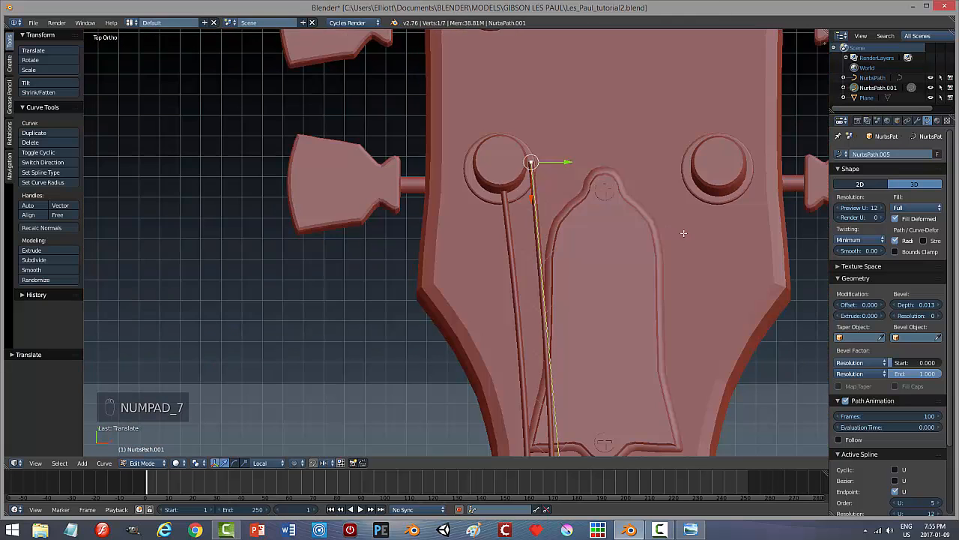
key("g")
key("x")
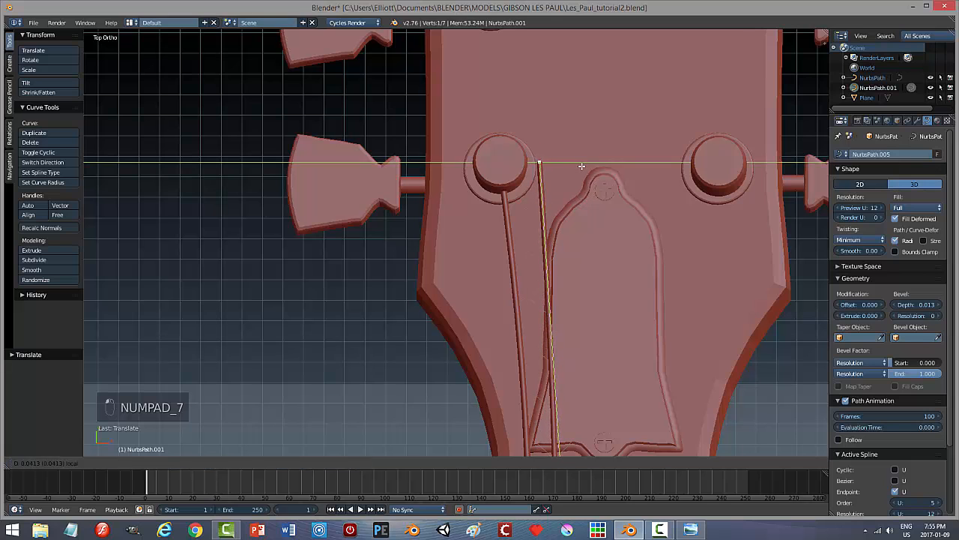
left_click(578, 162)
scroll(640, 276, "down", 3)
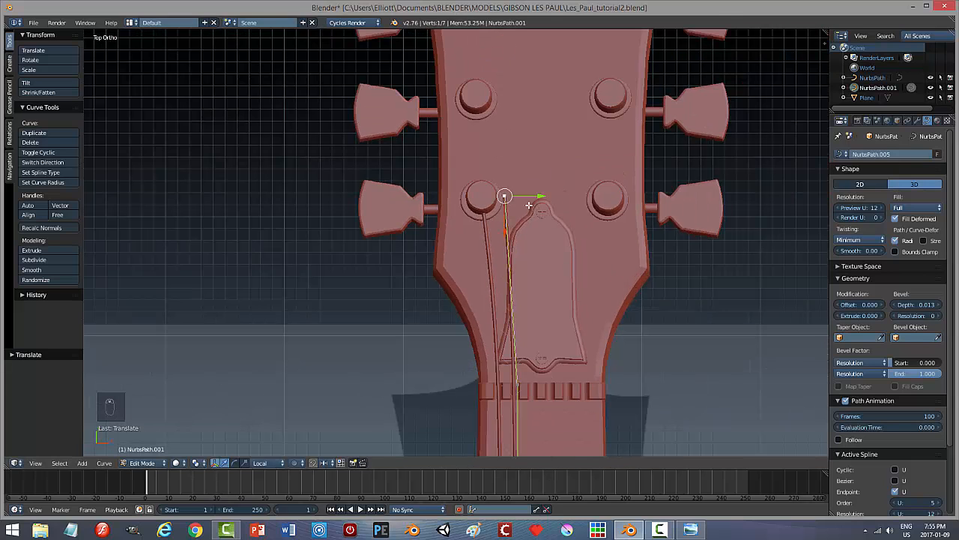
Move the second string's end point up the headstock along local X past the first tuning post, and align it sideways along local Y.
left_click_drag(535, 199, 540, 199)
scroll(577, 285, "down", 9)
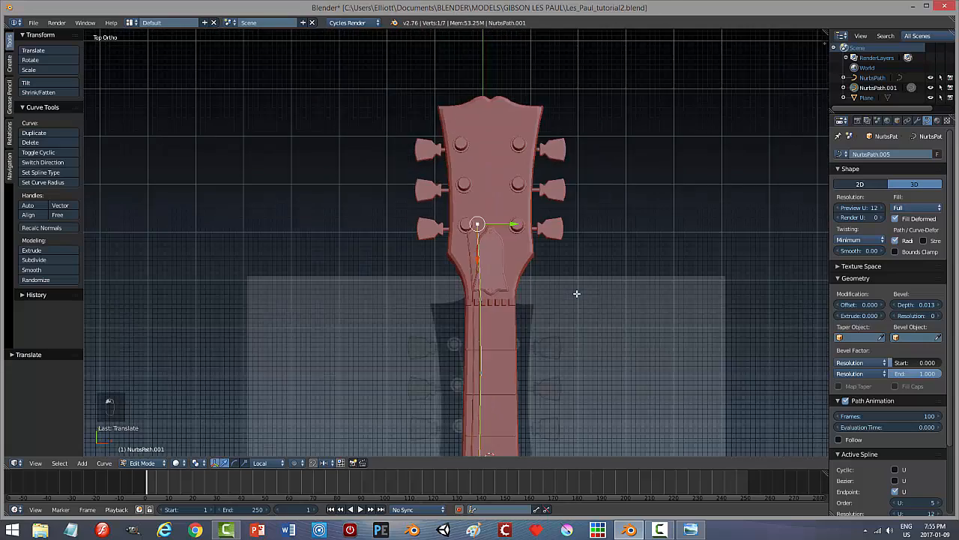
scroll(575, 297, "up", 8)
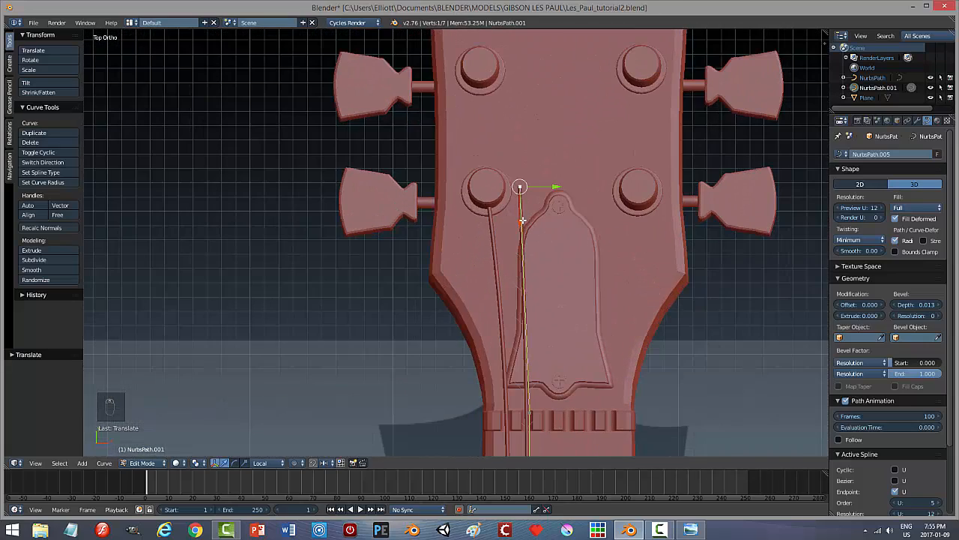
left_click_drag(523, 220, 505, 129)
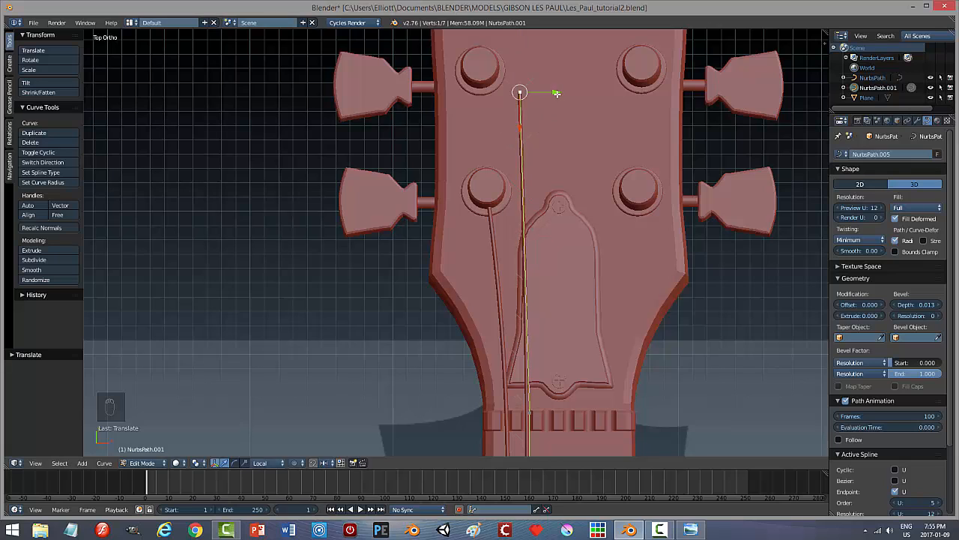
left_click_drag(557, 93, 524, 156)
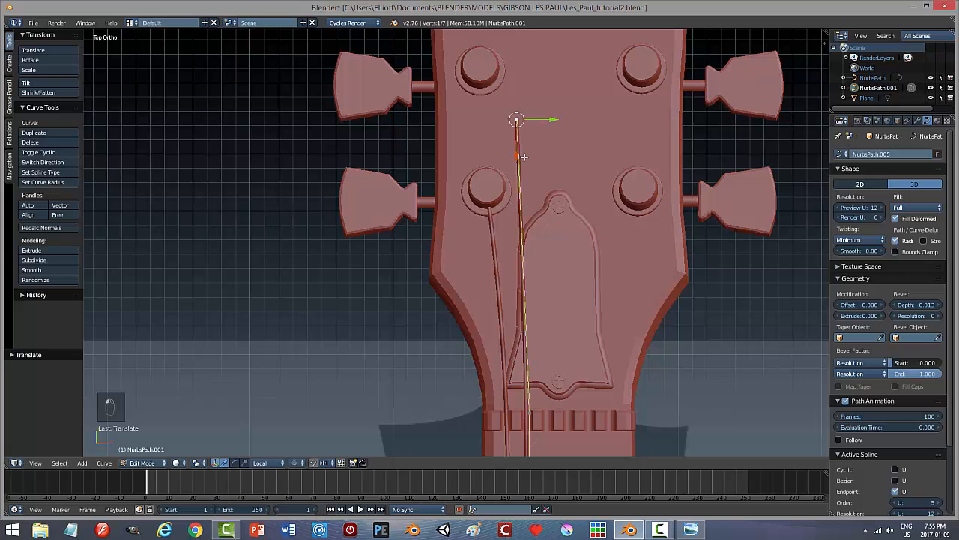
Extrude the second string's end point to the second tuning post, fit its height, and adjust the preceding control point.
key("e")
right_click(531, 144)
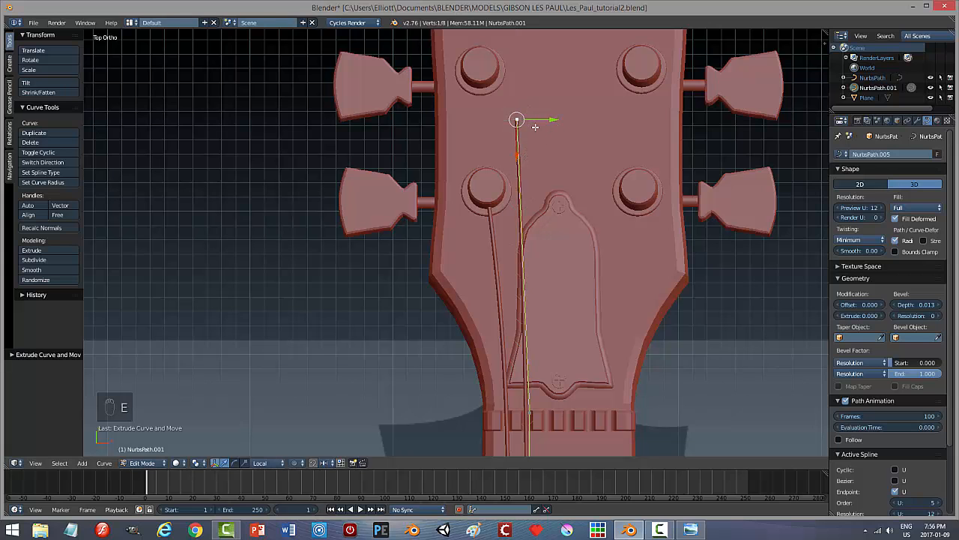
key("g")
left_click(492, 74)
middle_click_drag(491, 75, 549, 111)
left_click_drag(533, 118, 533, 136)
right_click(568, 178)
key("g")
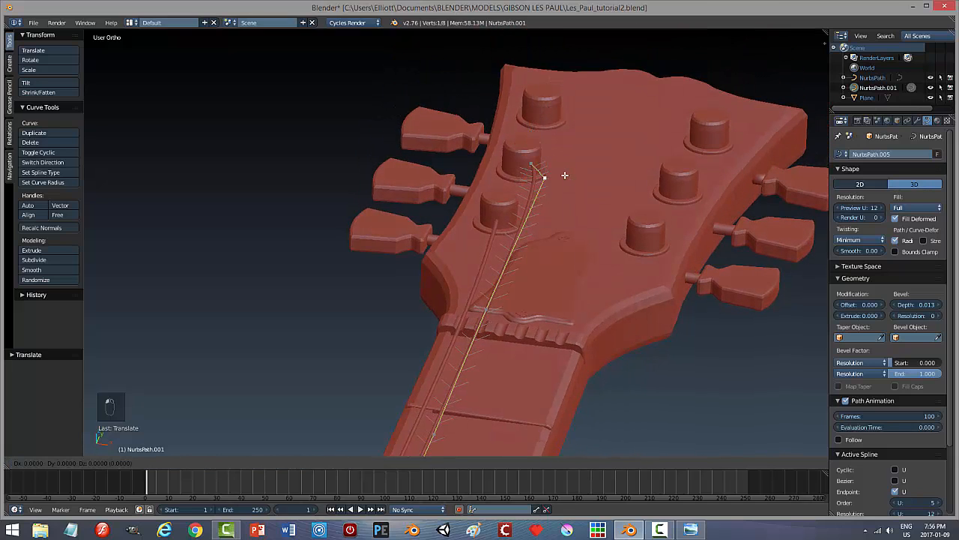
left_click(565, 178)
Return to Object Mode, deselect everything, and save the guitar file.
scroll(582, 251, "down", 4)
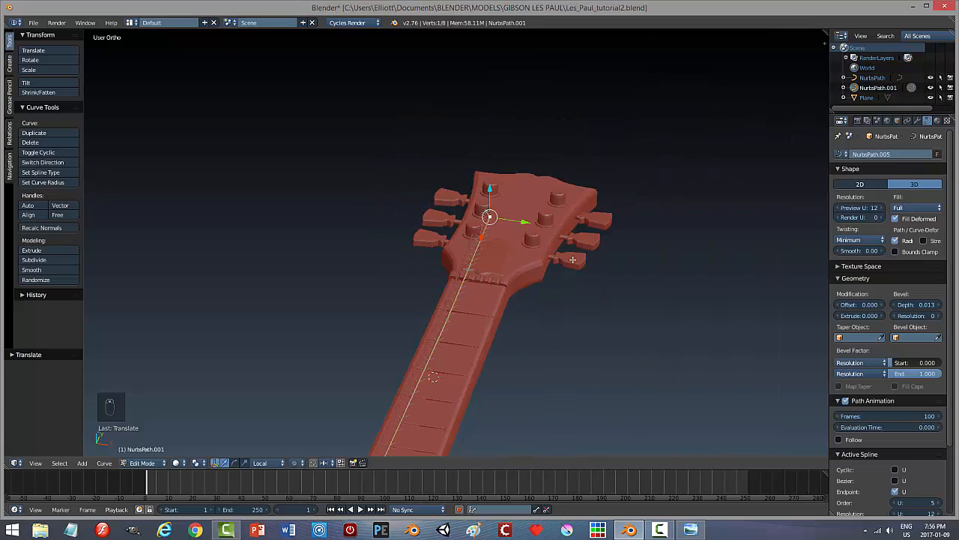
scroll(572, 259, "down", 7)
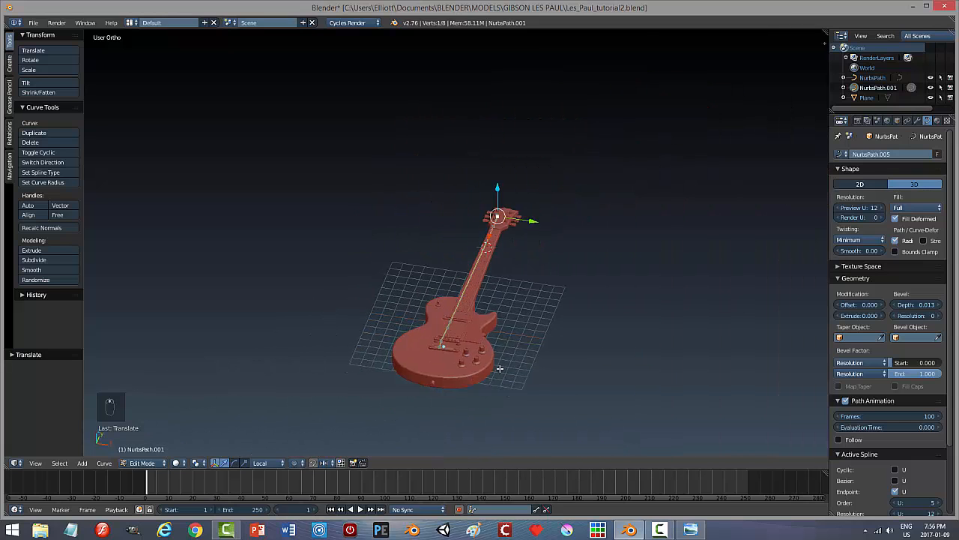
scroll(500, 368, "up", 8)
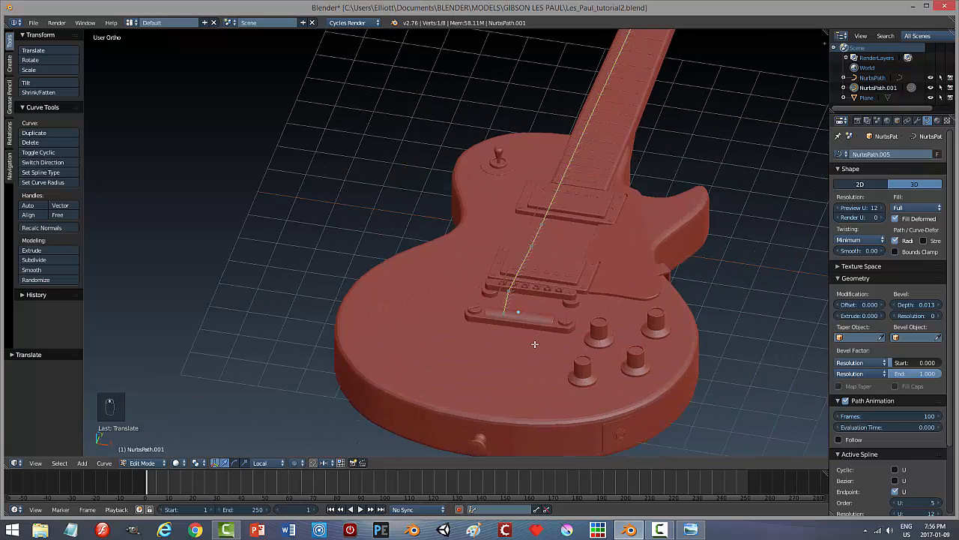
key("Tab")
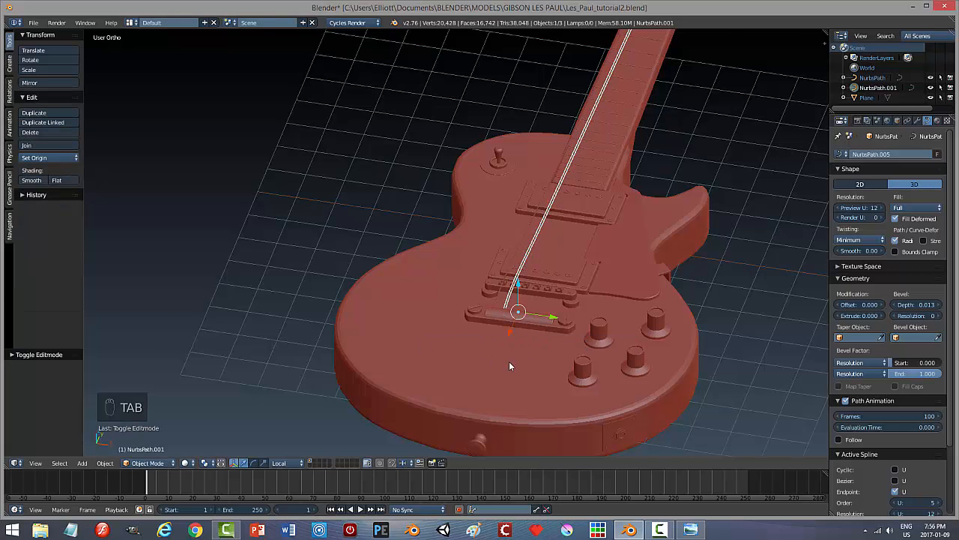
scroll(512, 365, "up", 2)
key("a")
key("a")
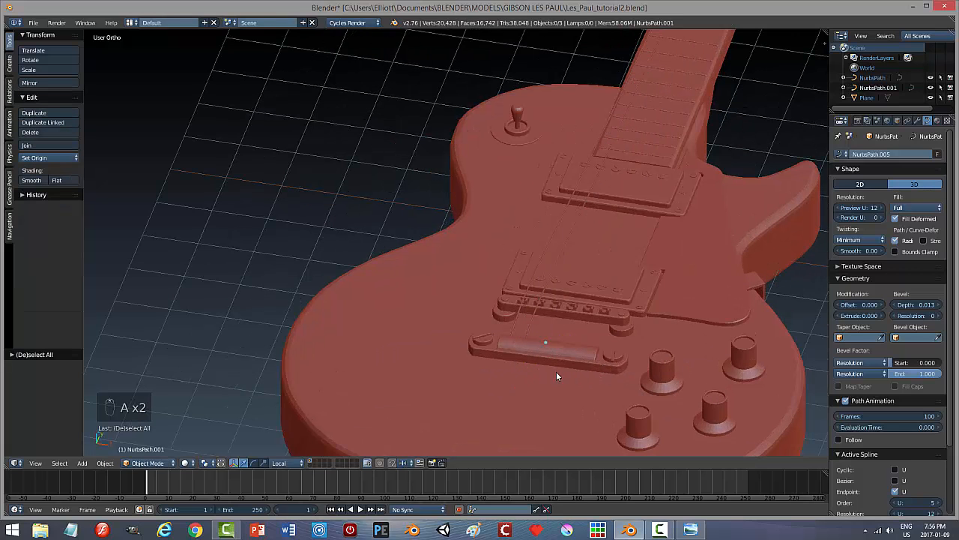
middle_click_drag(556, 372, 567, 265)
key("ctrl+s")
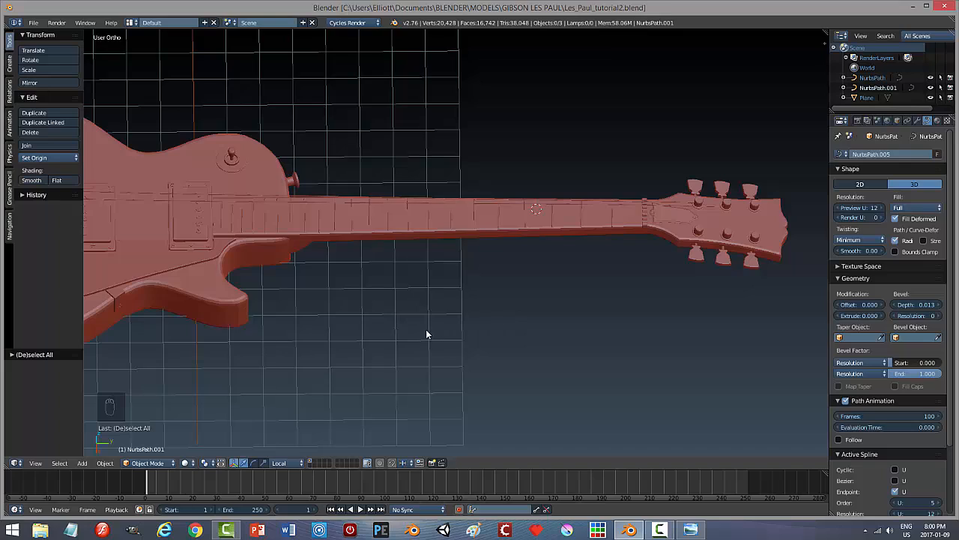
Duplicate the second string and move the copy along local Y to the third saddle as the third string.
middle_click_drag(427, 335, 554, 283)
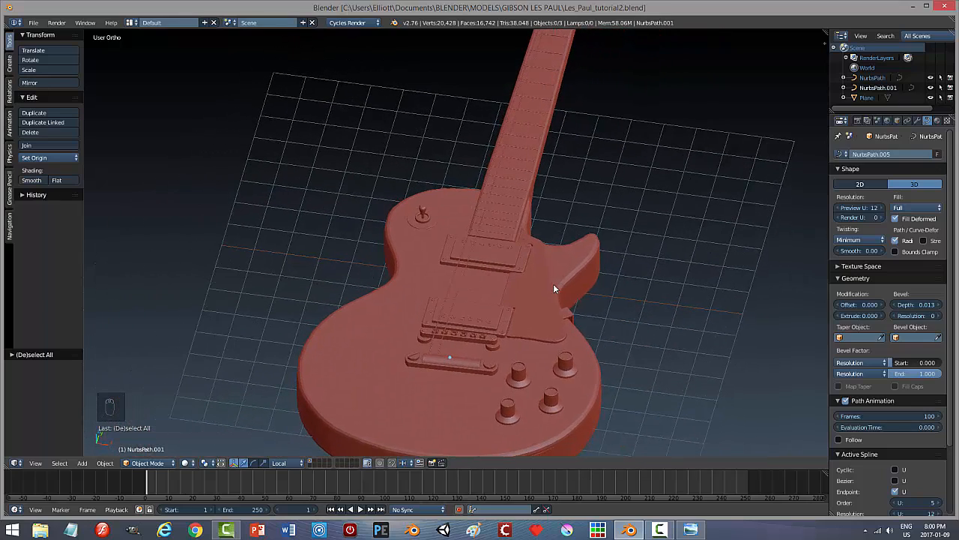
right_click(471, 254)
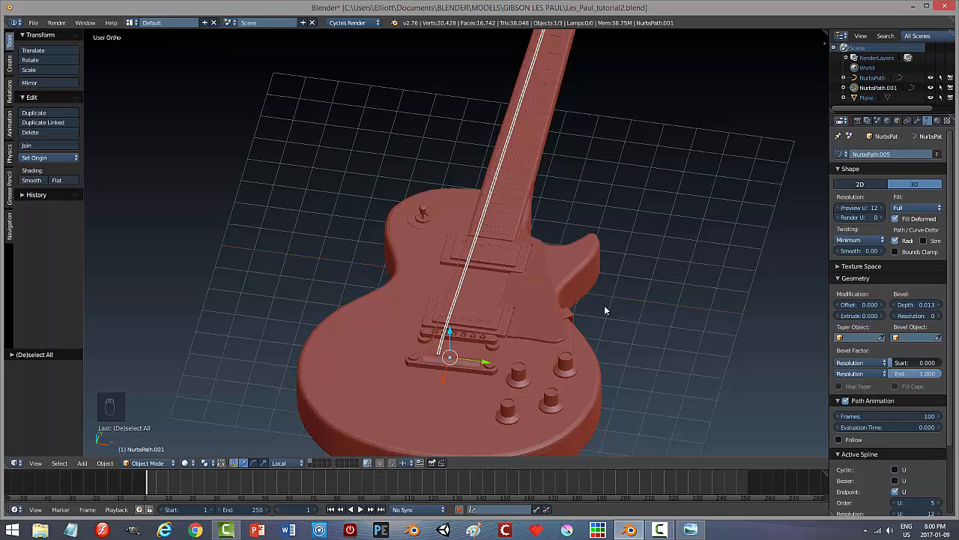
key("shift+d")
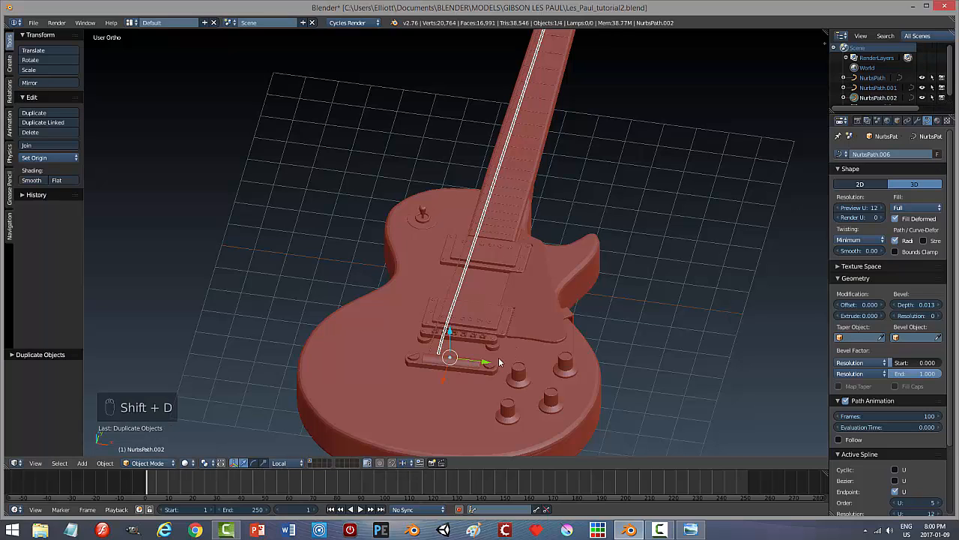
left_click_drag(487, 362, 496, 363)
left_click(497, 362)
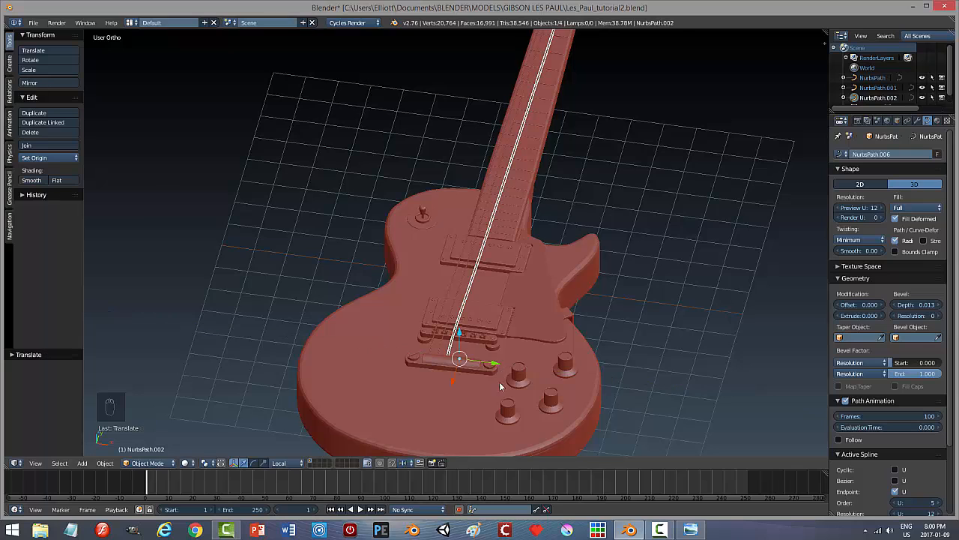
Fine-tune the third string's position along local Y so it sits centred on the third bridge saddle.
scroll(499, 381, "up", 5)
scroll(517, 387, "up", 4)
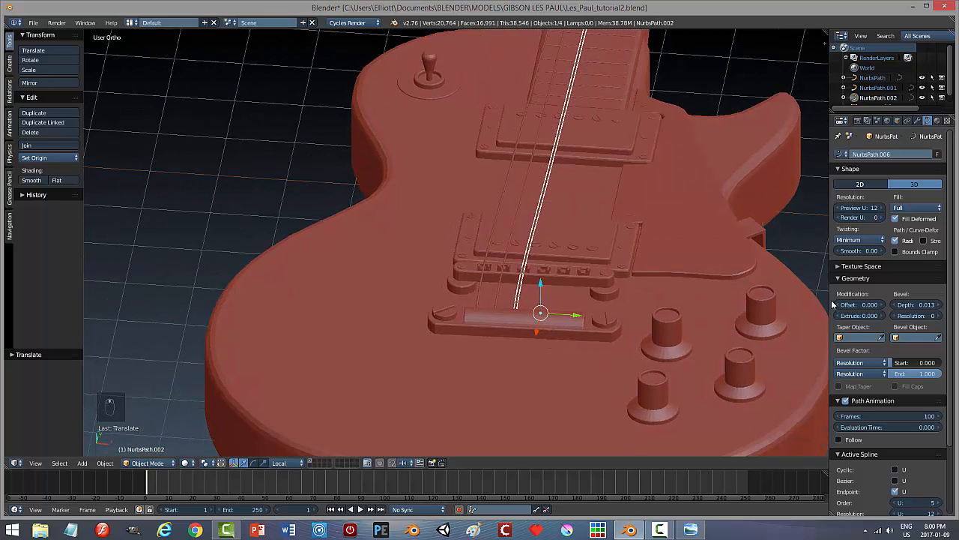
key("g")
key("y")
key("y")
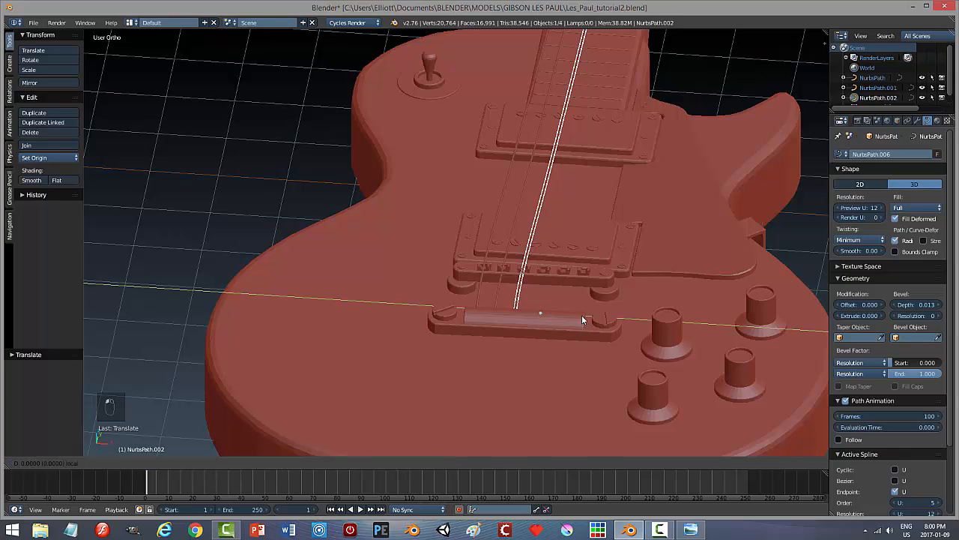
left_click_drag(582, 316, 582, 317)
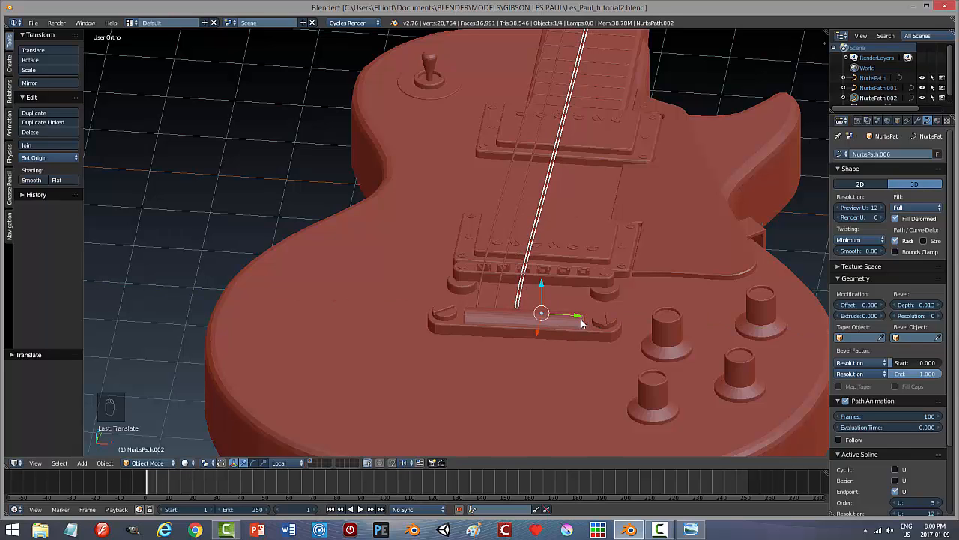
middle_click_drag(581, 316, 560, 313)
scroll(560, 313, "up", 1)
scroll(559, 315, "up", 4)
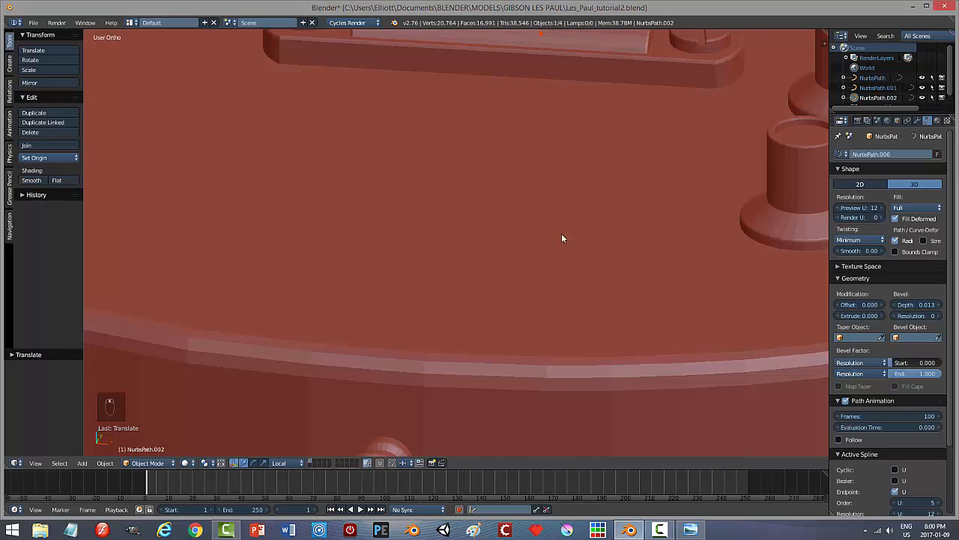
middle_click_drag(559, 211, 553, 413, "shift")
scroll(566, 330, "up", 1)
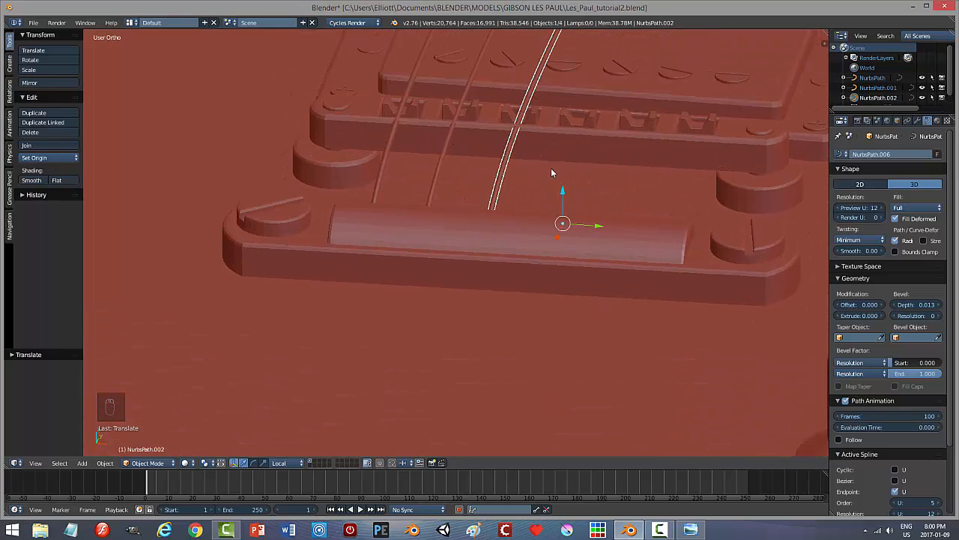
In Edit Mode, shift the third string's two headstock control points slightly along local Y toward the tuning posts used by the first strings.
scroll(558, 157, "down", 6)
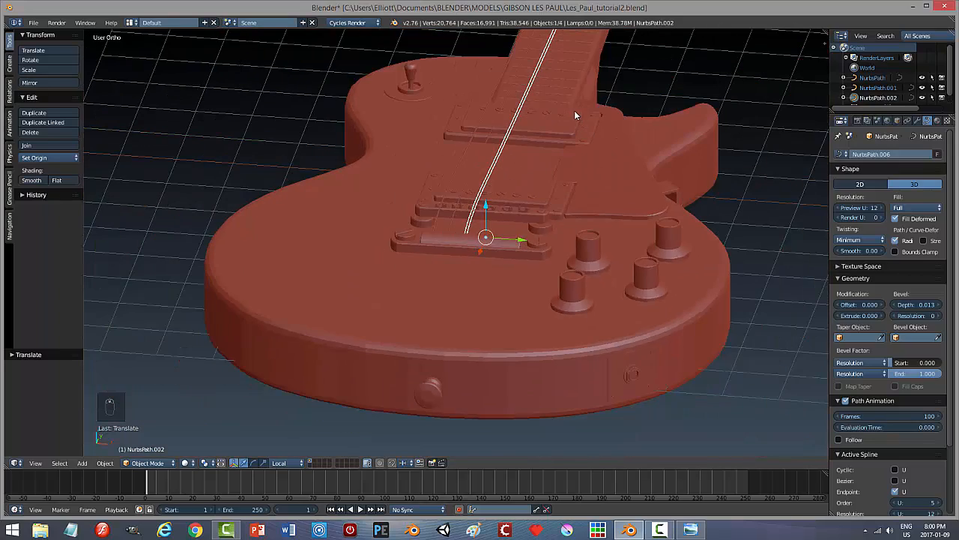
scroll(575, 111, "down", 2)
middle_click_drag(569, 106, 588, 198)
key("Tab")
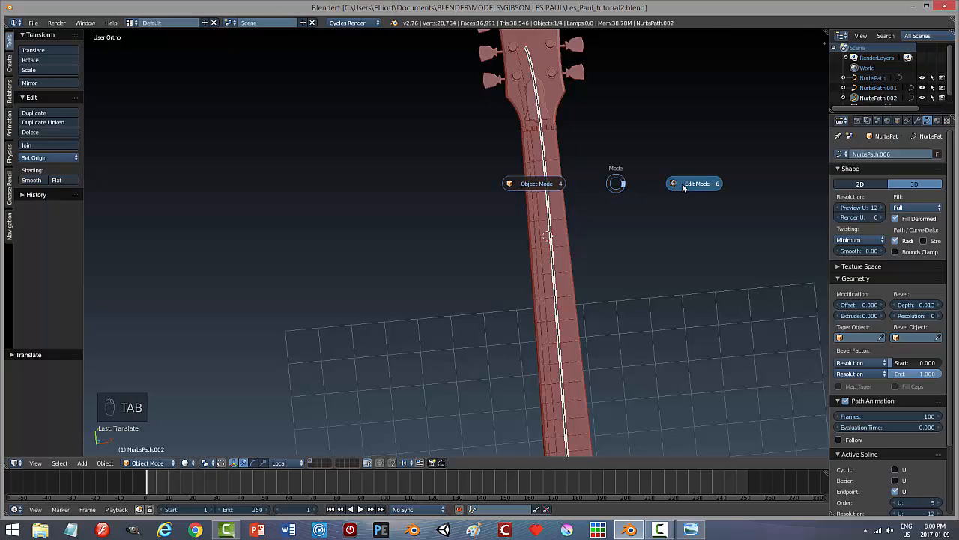
left_click(682, 185)
scroll(607, 187, "up", 2)
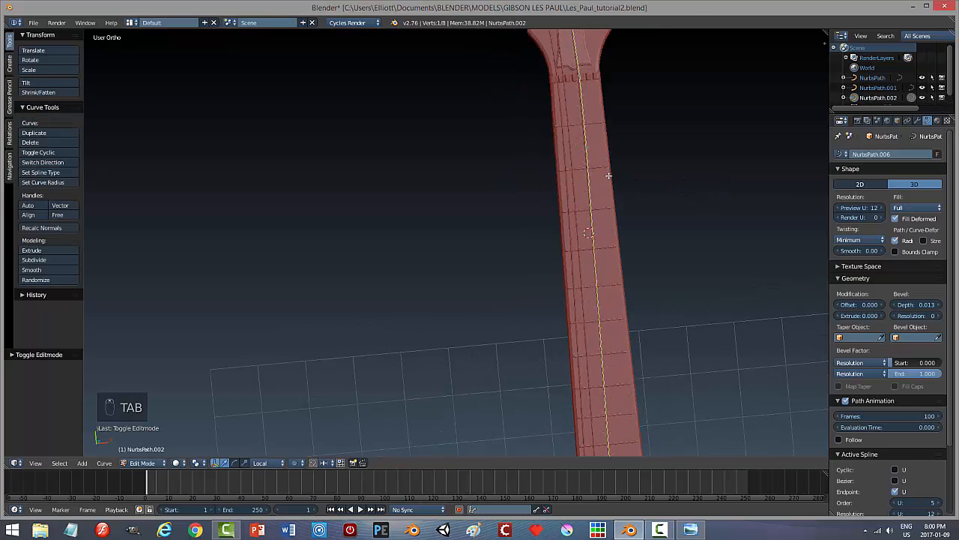
right_click(587, 149)
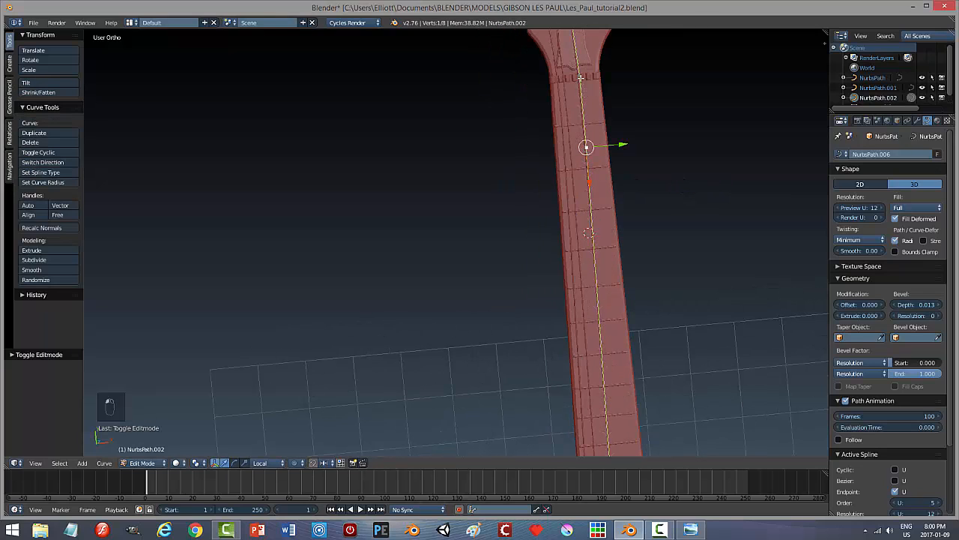
right_click(581, 77, "shift")
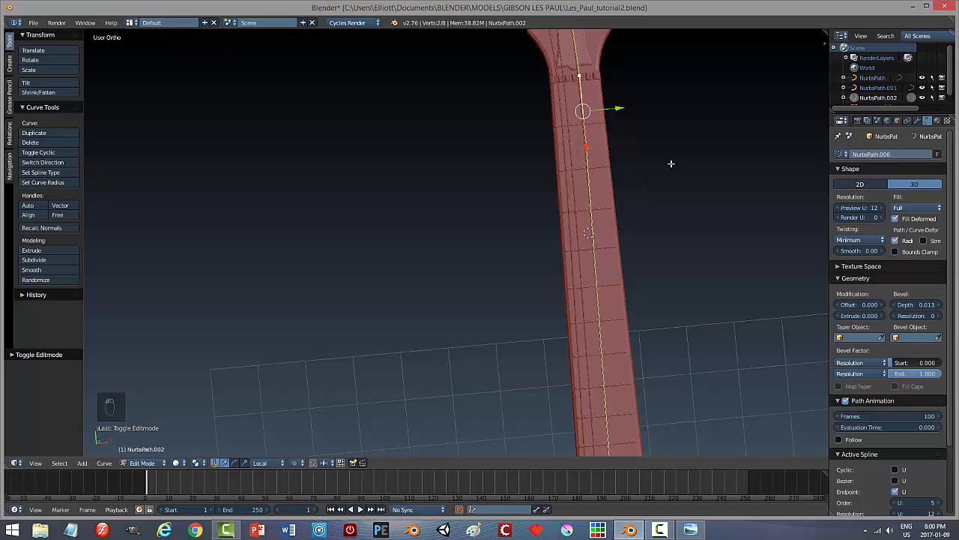
middle_click_drag(670, 164, 641, 281, "shift")
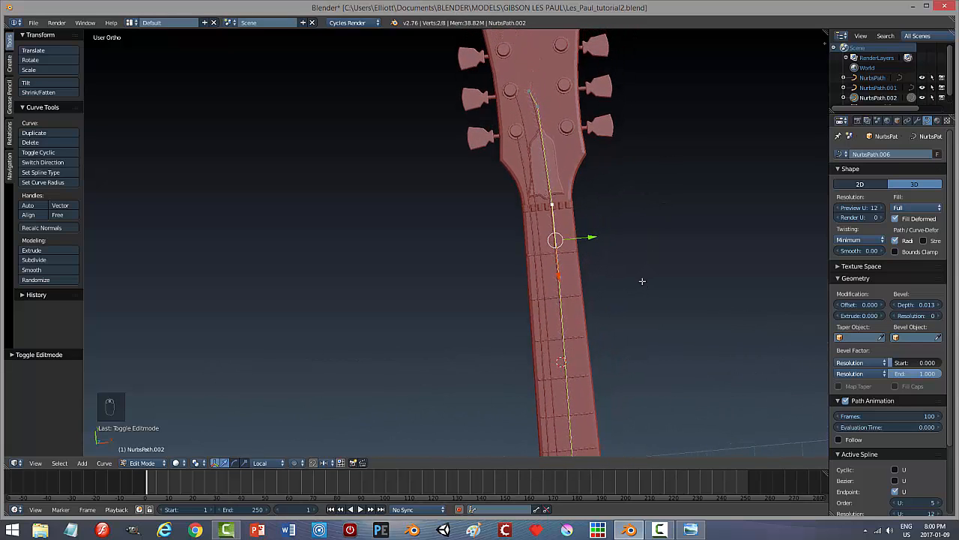
right_click(538, 110)
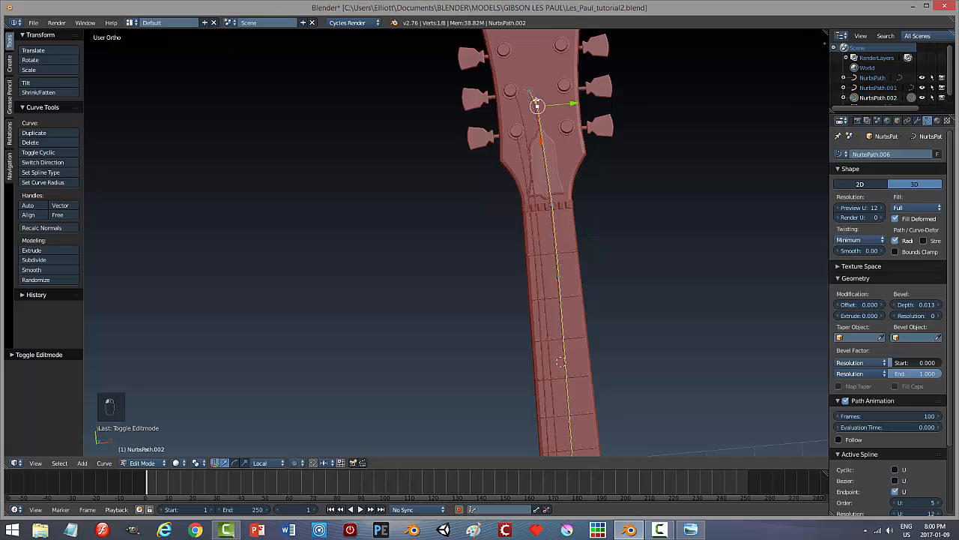
right_click(530, 93, "shift")
left_click_drag(569, 96, 566, 96)
Add the third string's nut and upper-neck points to the selection and shift all four along local Y to its nut slot.
right_click(554, 204, "shift")
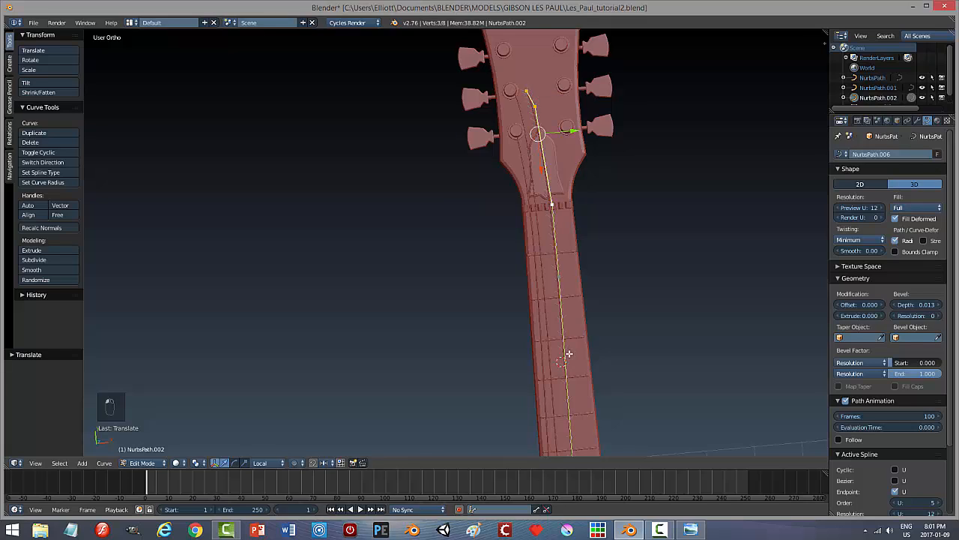
right_click(559, 277, "shift")
left_click_drag(578, 170, 571, 170)
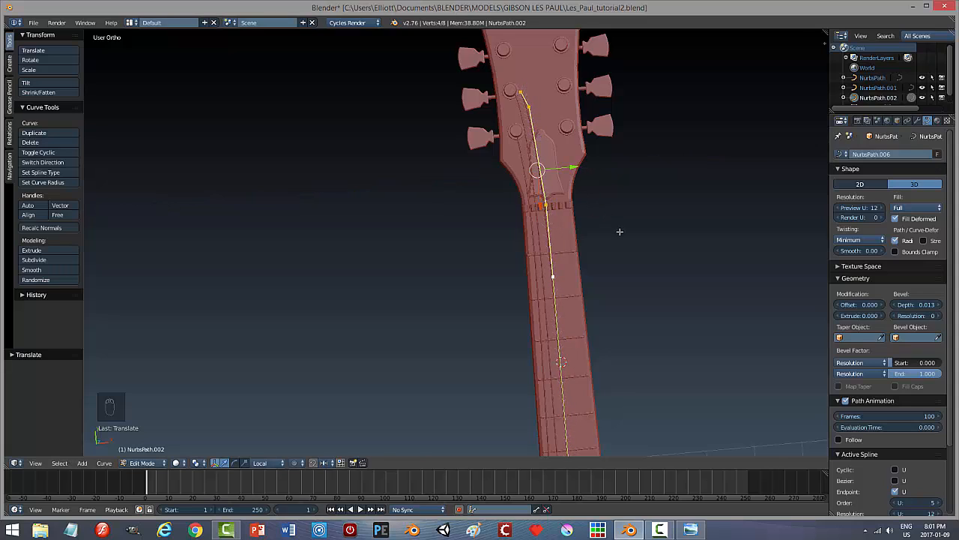
Move the third string's end point up the headstock and sideways along local Y to meet the third tuning post.
right_click(519, 91)
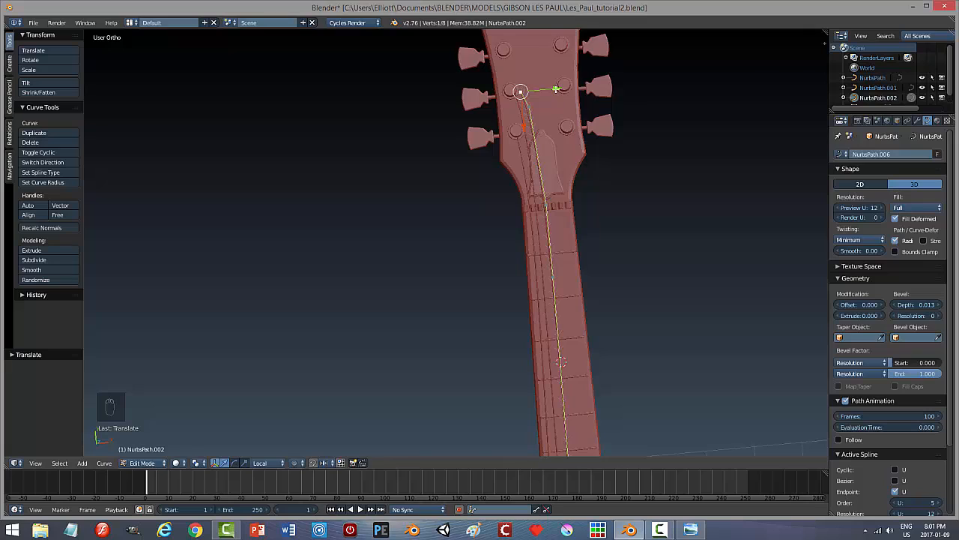
key("g")
key("x")
key("x")
key("y")
key("y")
left_click(526, 86)
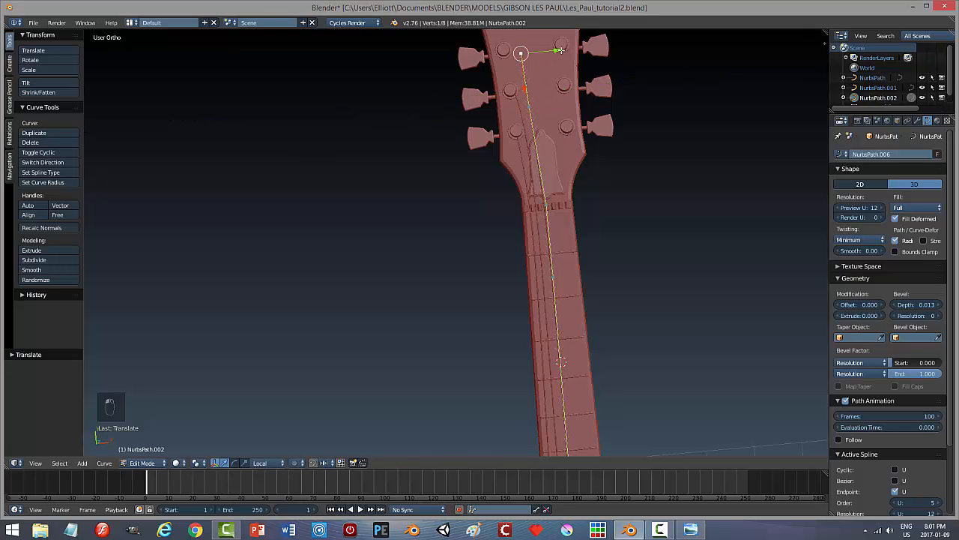
key("g")
key("x")
key("x")
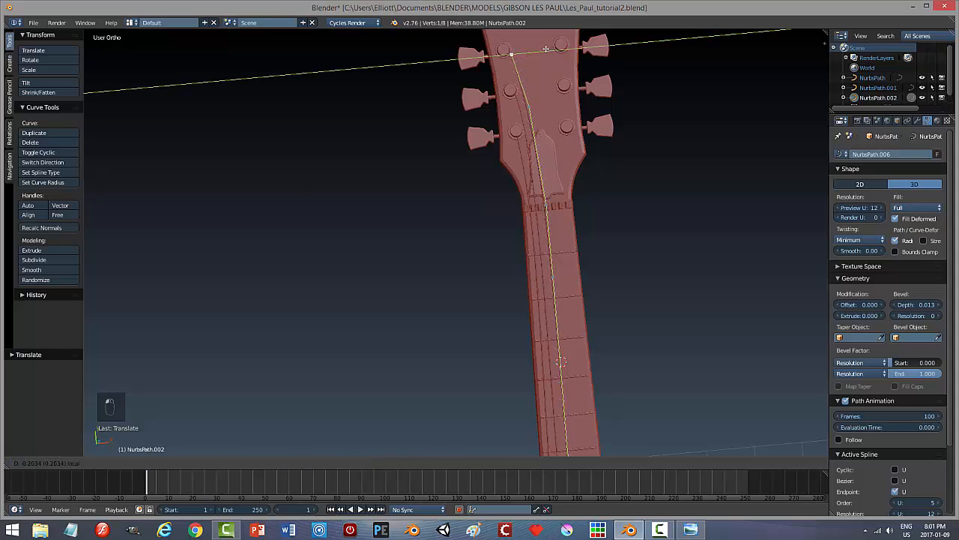
left_click(545, 48)
Move the third string's intermediate headstock point up the headstock along local X and slightly sideways along local Y toward its tuning post.
right_click(530, 106)
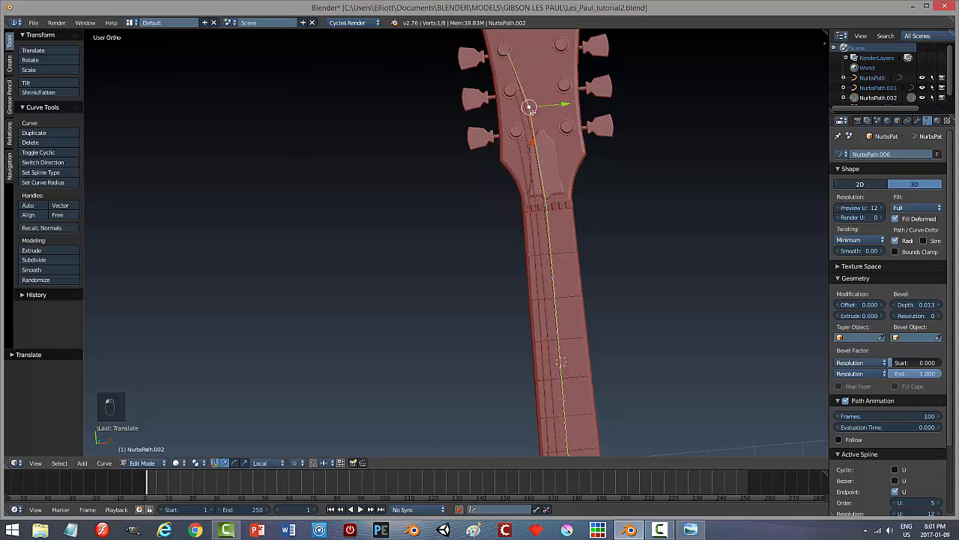
key("g")
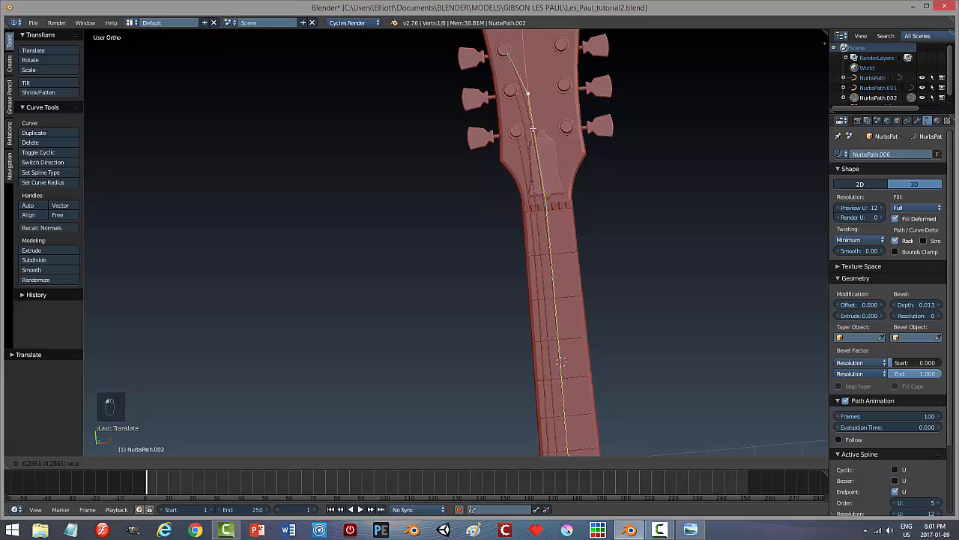
left_click(531, 124)
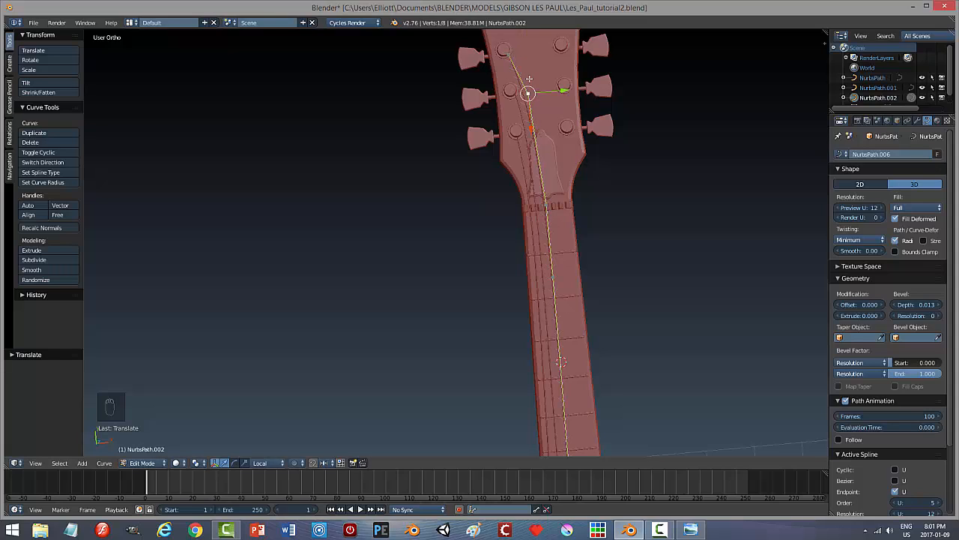
key("g")
key("x")
key("x")
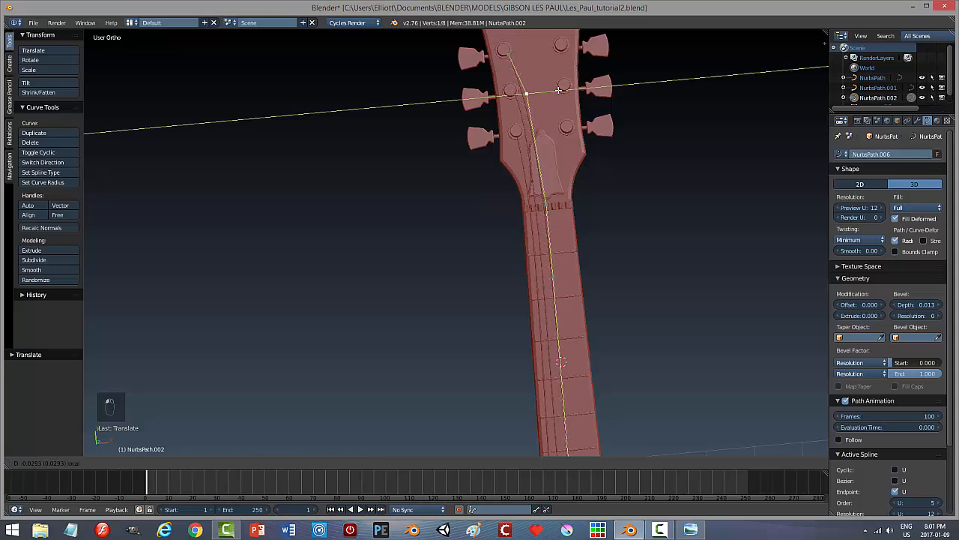
left_click(558, 90)
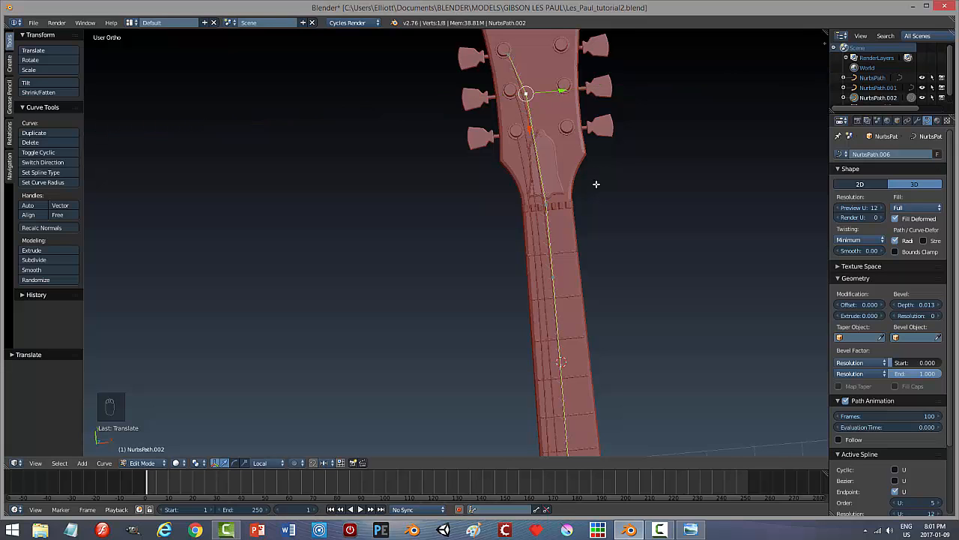
Inspect the third string's path along the neck, over the pickups and at the bridge and tailpiece.
middle_click_drag(595, 182, 577, 156)
scroll(570, 164, "down", 3)
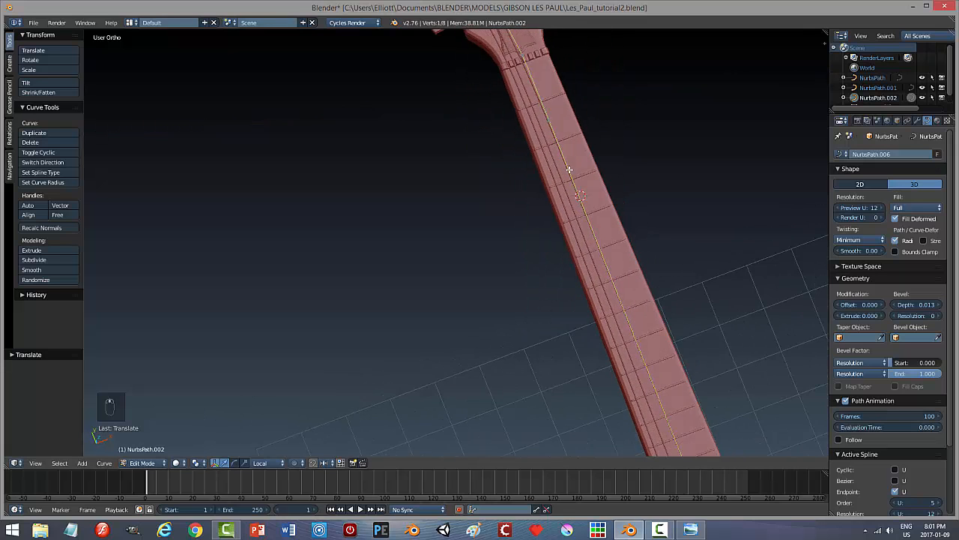
scroll(553, 160, "up", 5)
middle_click_drag(666, 108, 479, 229, "shift")
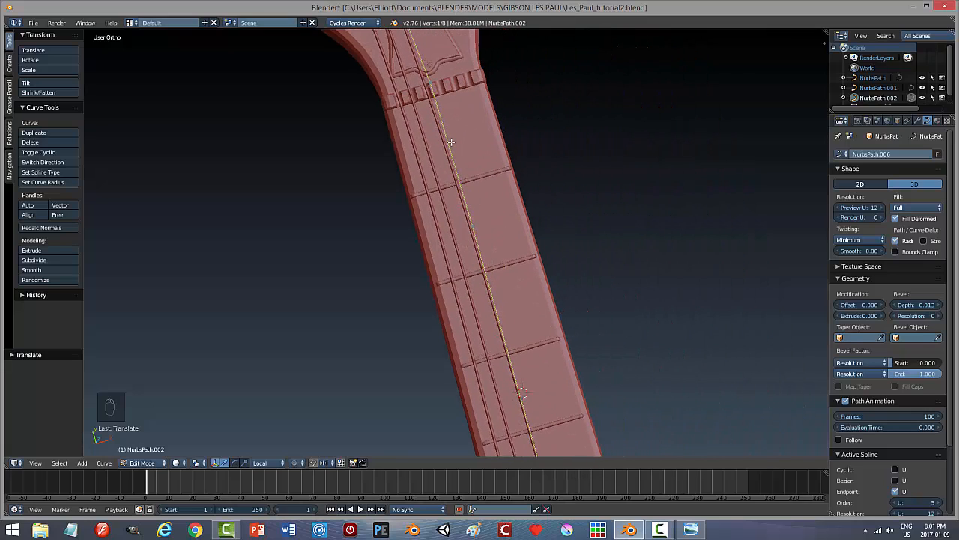
scroll(503, 177, "down", 2)
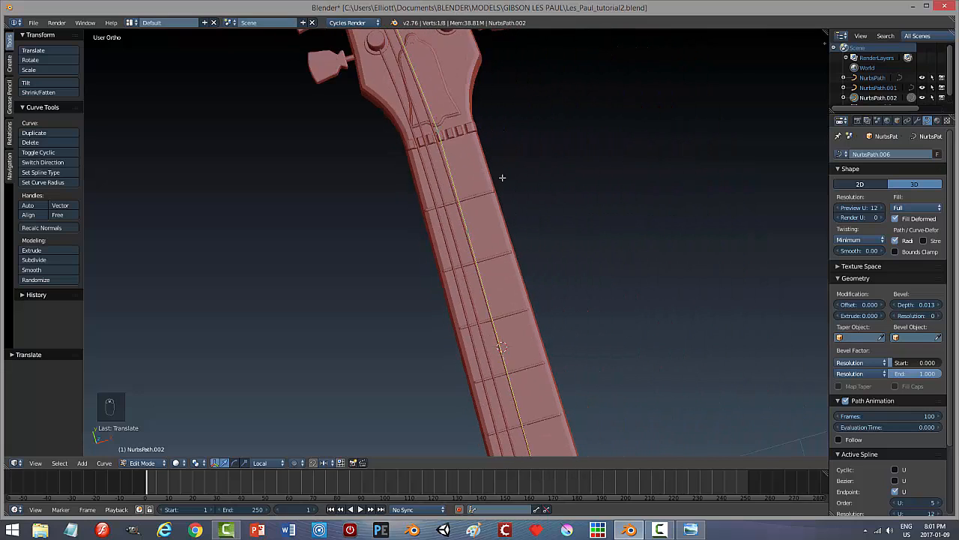
middle_click_drag(505, 185, 499, 109)
middle_click_drag(625, 153, 608, 168)
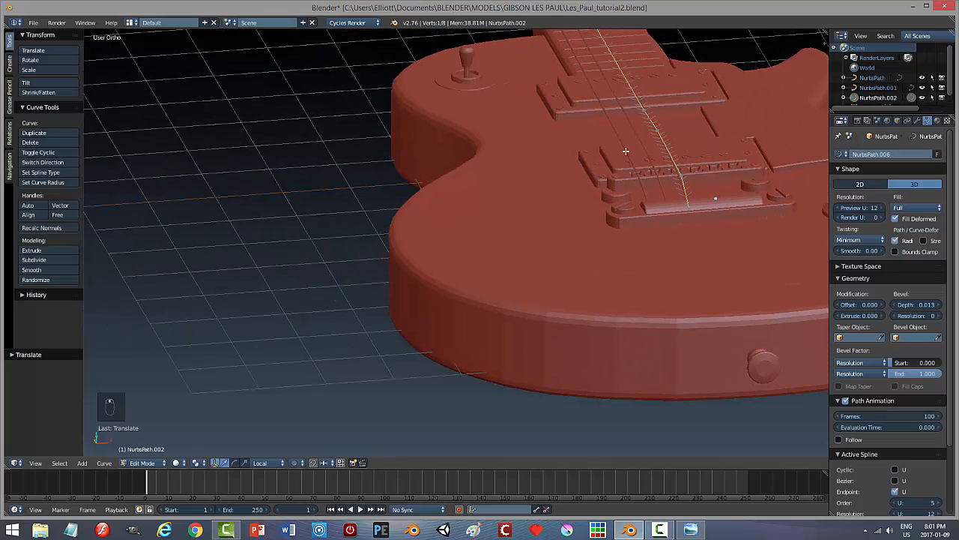
middle_click_drag(539, 151, 521, 206)
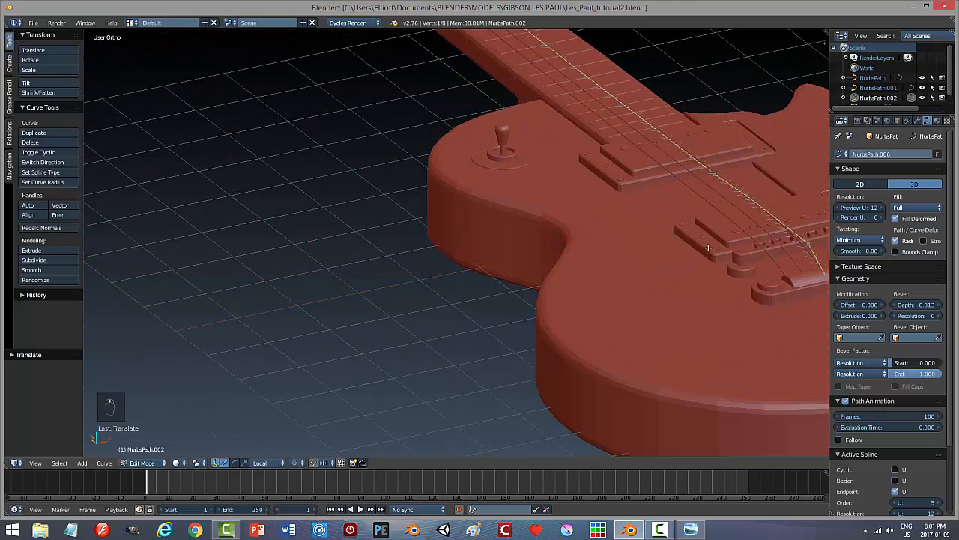
middle_click_drag(702, 232, 690, 228)
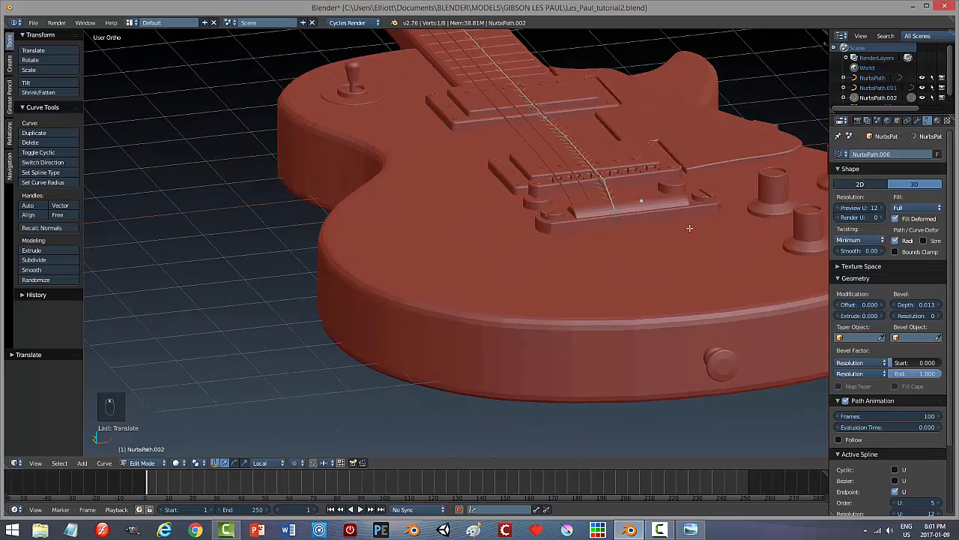
Shift the third string's control point behind the bridge slightly along local X toward the tailpiece.
right_click(606, 179)
key("KP_Decimal")
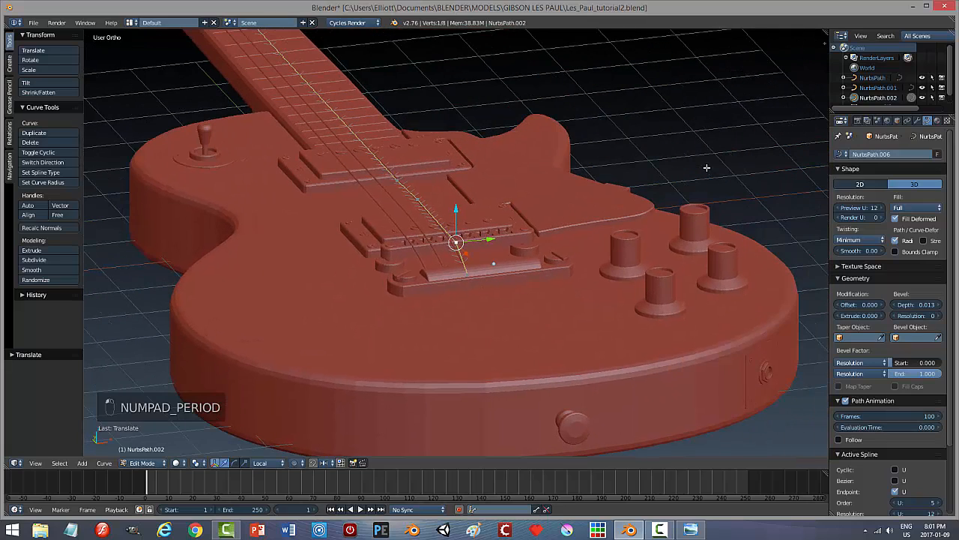
middle_click_drag(419, 308, 514, 306)
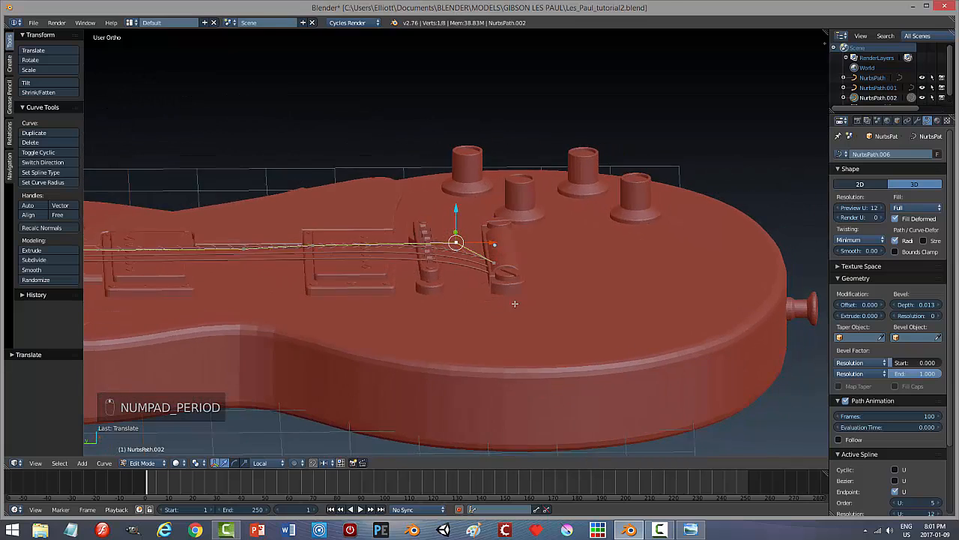
scroll(431, 317, "up", 5)
scroll(430, 316, "up", 1)
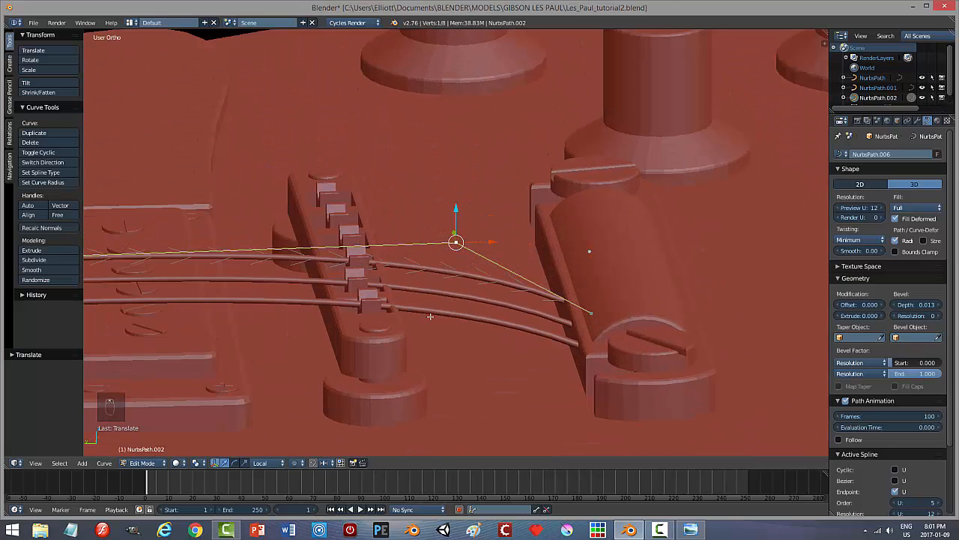
scroll(421, 257, "down", 1)
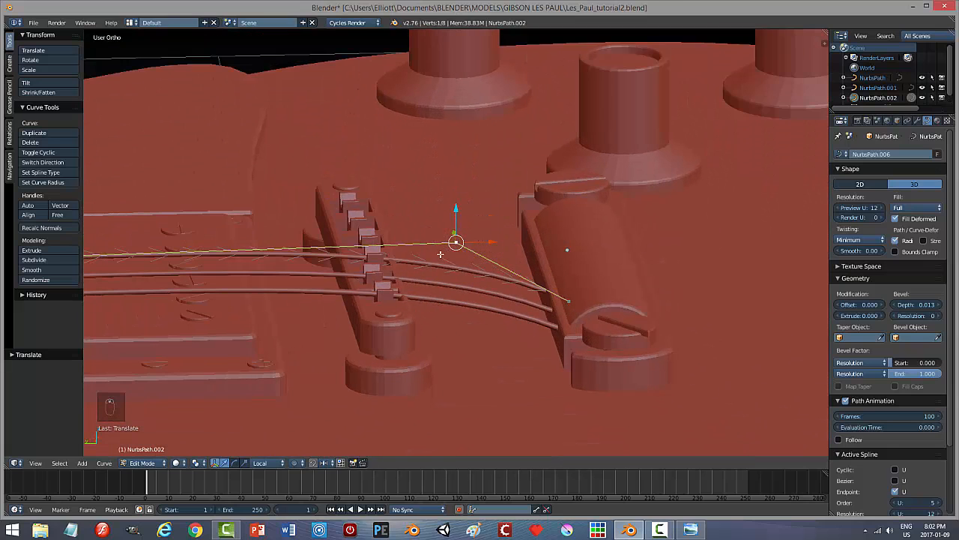
mouse_move(490, 242)
left_mouse_down()
mouse_move(524, 243)
mouse_move(472, 243)
mouse_move(525, 242)
mouse_move(492, 240)
left_mouse_up()
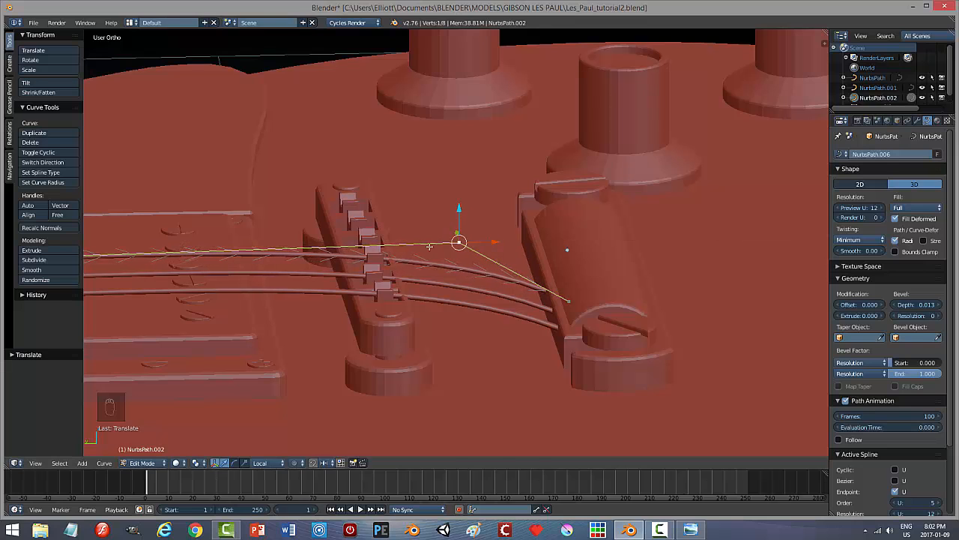
Move the third string's pickup-area control point along local X to the bridge and raise it slightly along Z at its saddle.
scroll(265, 258, "down", 4)
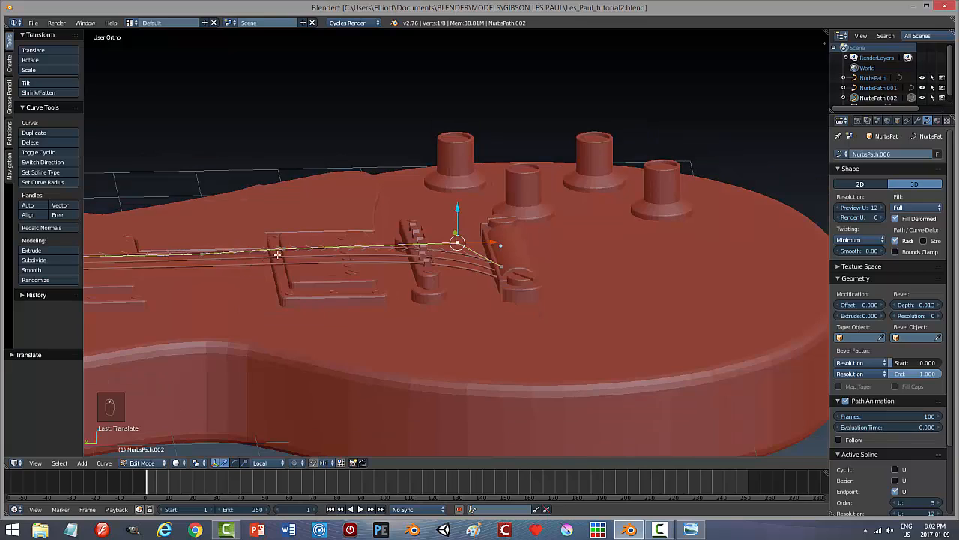
right_click(284, 248)
key("g")
key("x")
key("x")
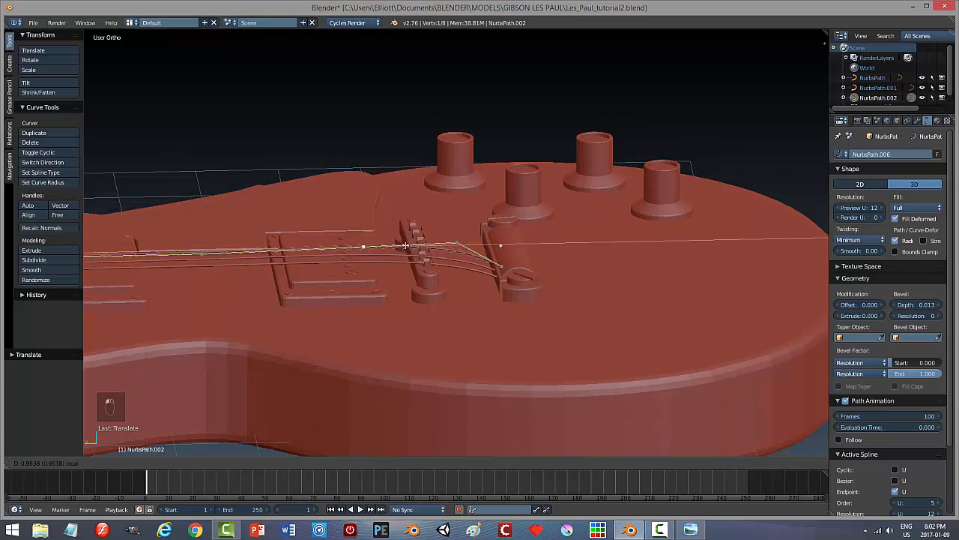
left_click(447, 246)
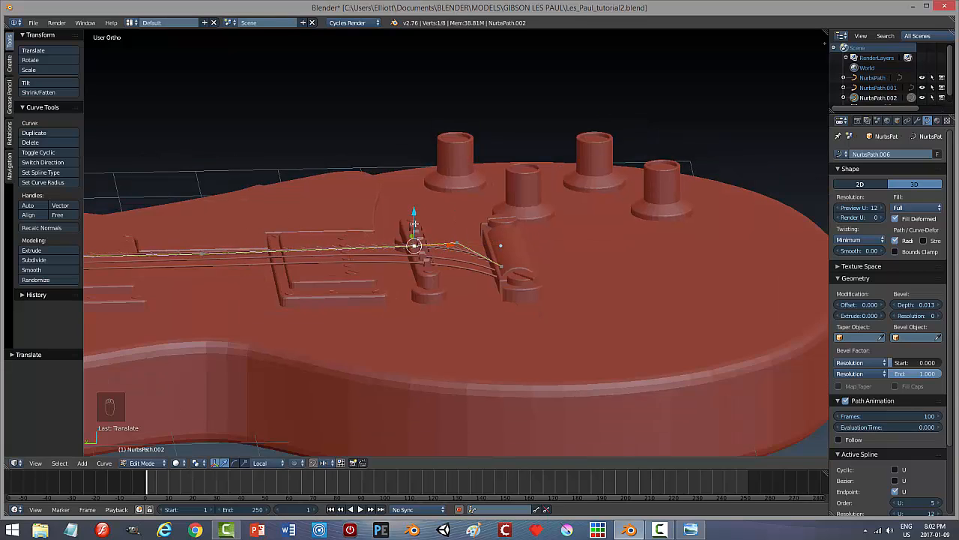
key("g")
key("z")
left_click(438, 242)
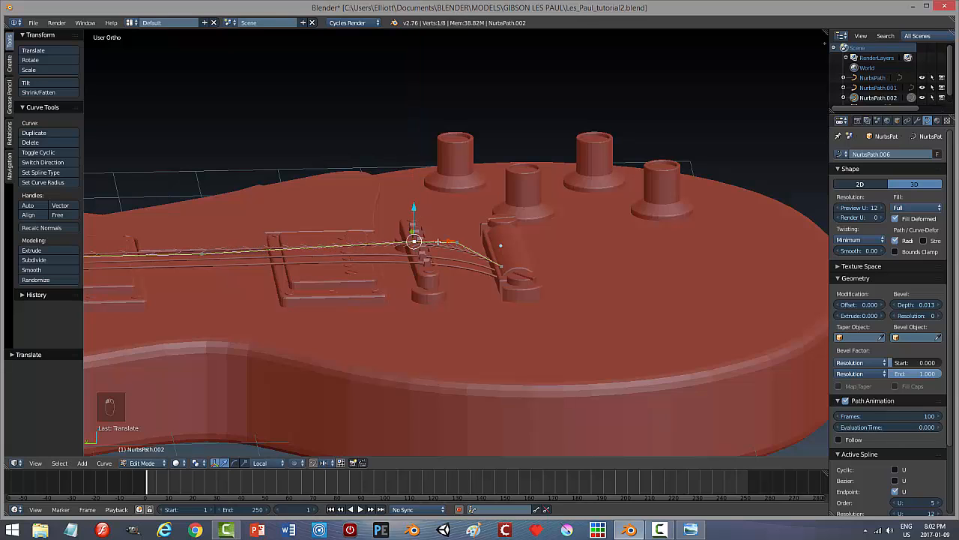
scroll(441, 258, "up", 4)
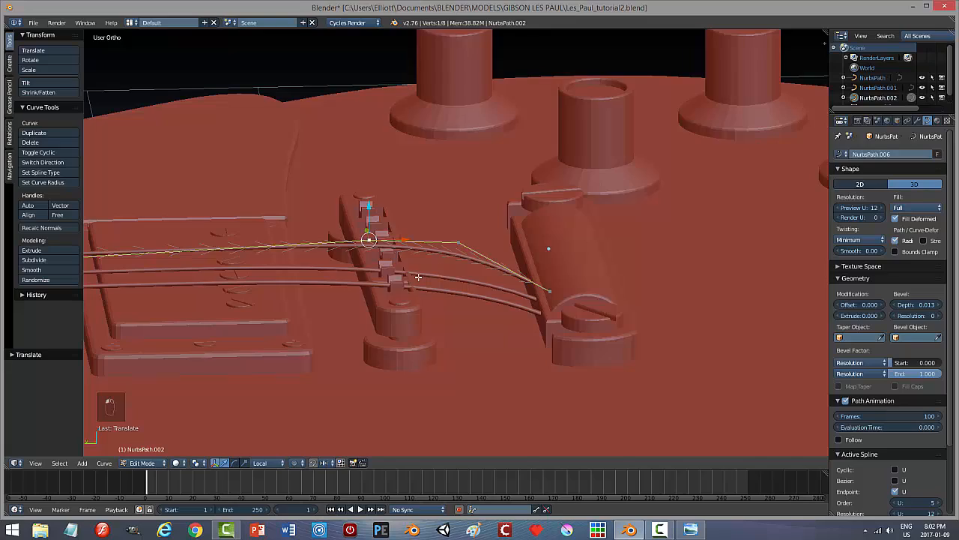
scroll(418, 277, "down", 6)
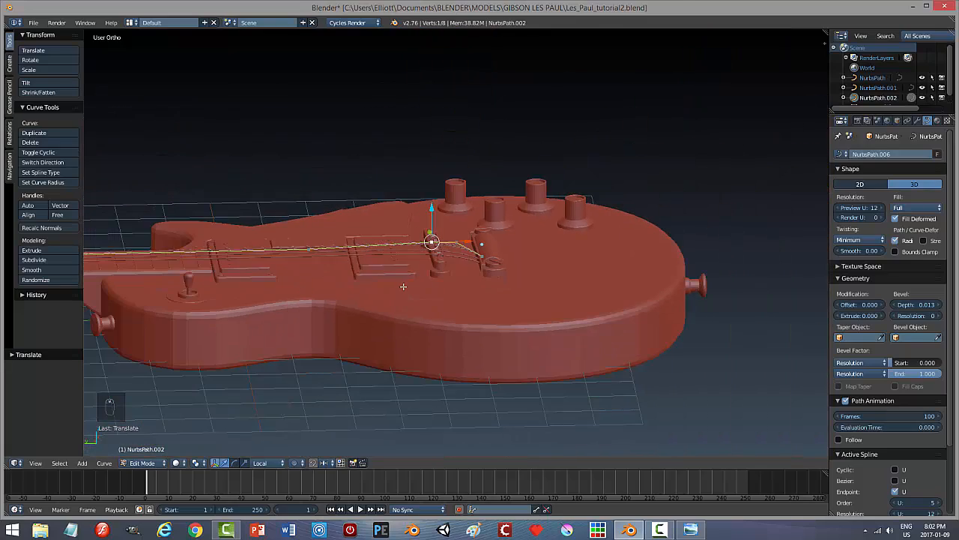
Fine-tune the height of the third string's control point between bridge and tailpiece along local Z.
middle_click_drag(403, 286, 450, 260)
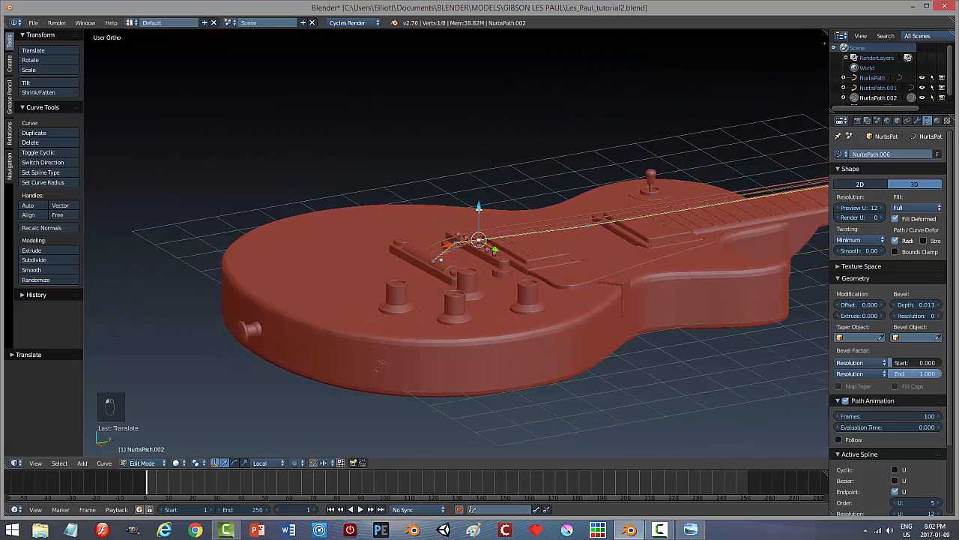
scroll(483, 274, "up", 6)
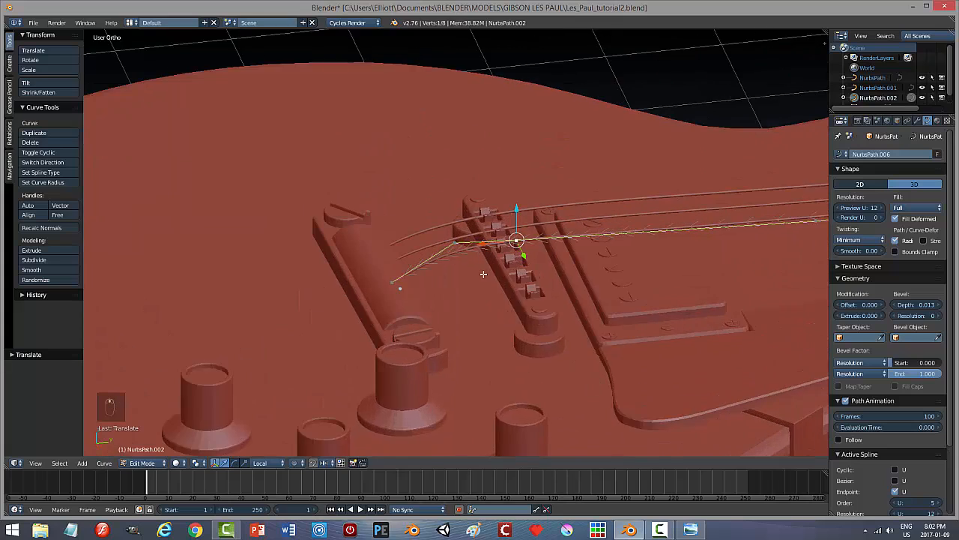
scroll(484, 274, "up", 2)
right_click(453, 242)
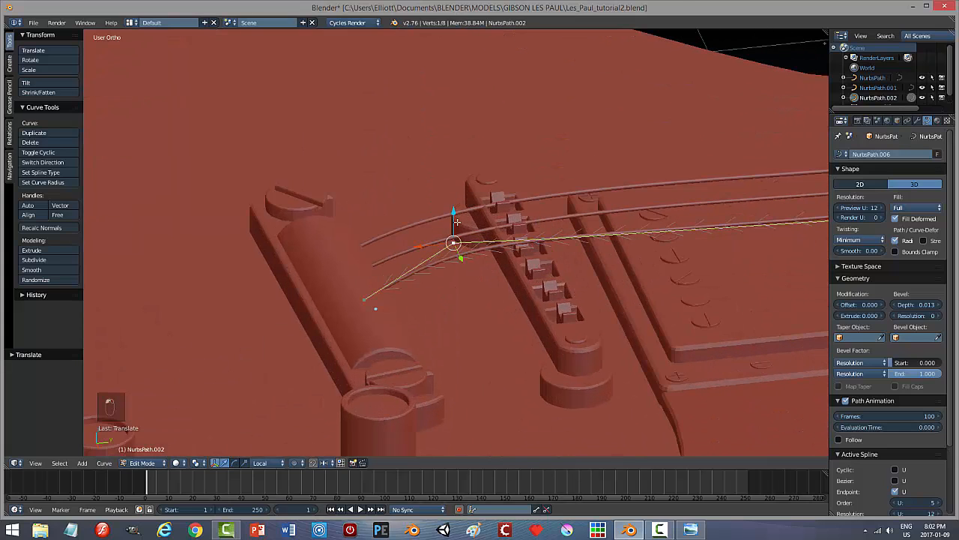
key("g")
key("z")
key("z")
left_click_drag(454, 224, 454, 225)
middle_click_drag(483, 273, 593, 271)
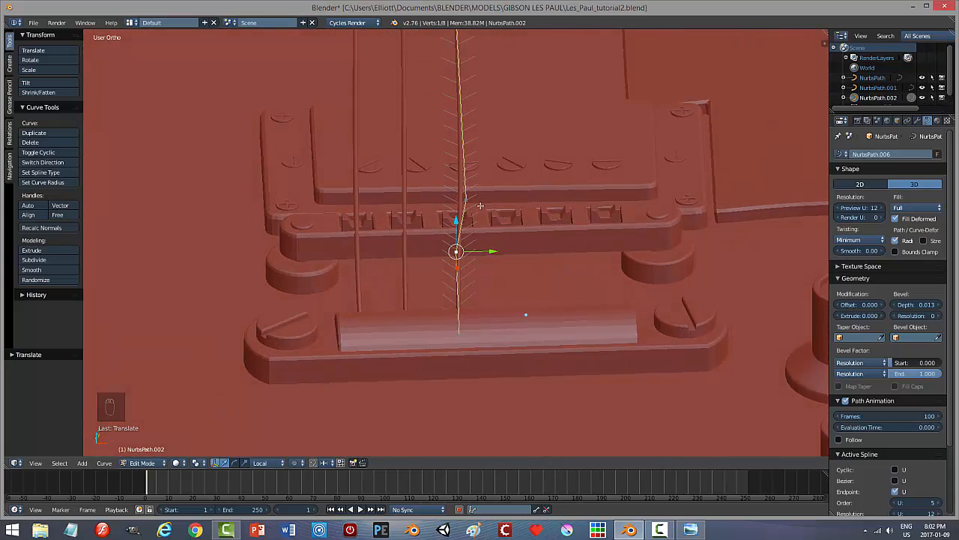
Nudge the third string's bridge point and the point behind it along local Y to straighten the string over its saddle.
key("g")
key("y")
key("y")
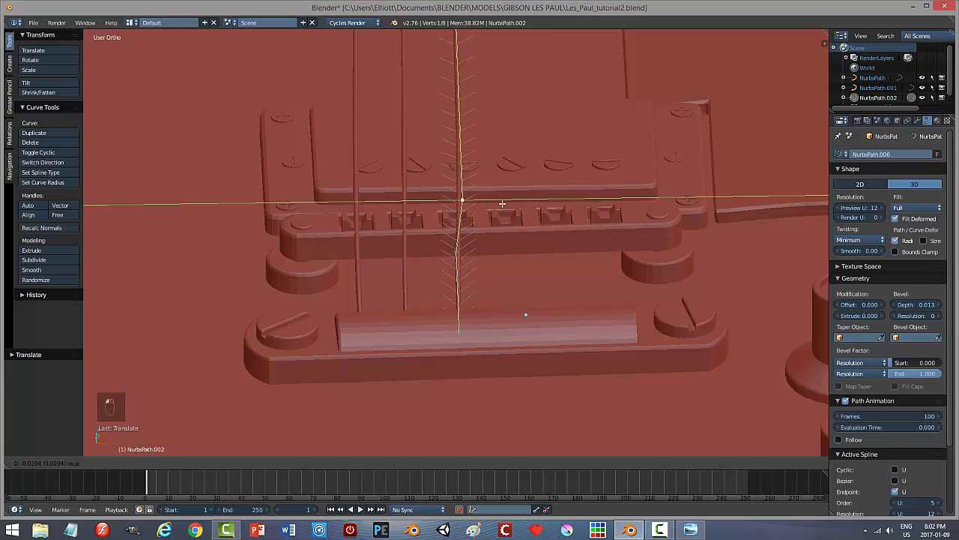
left_click(501, 203)
right_click(456, 251)
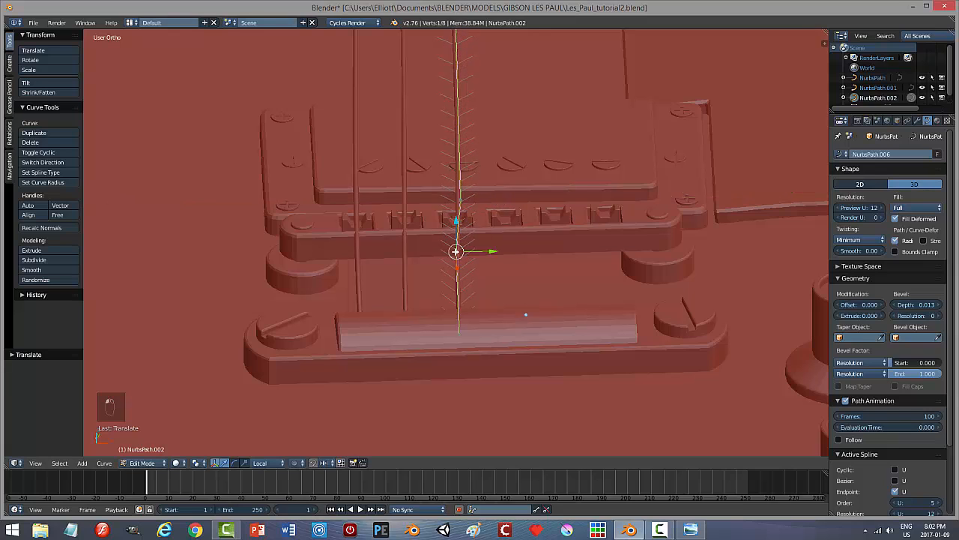
left_click_drag(489, 253, 491, 253)
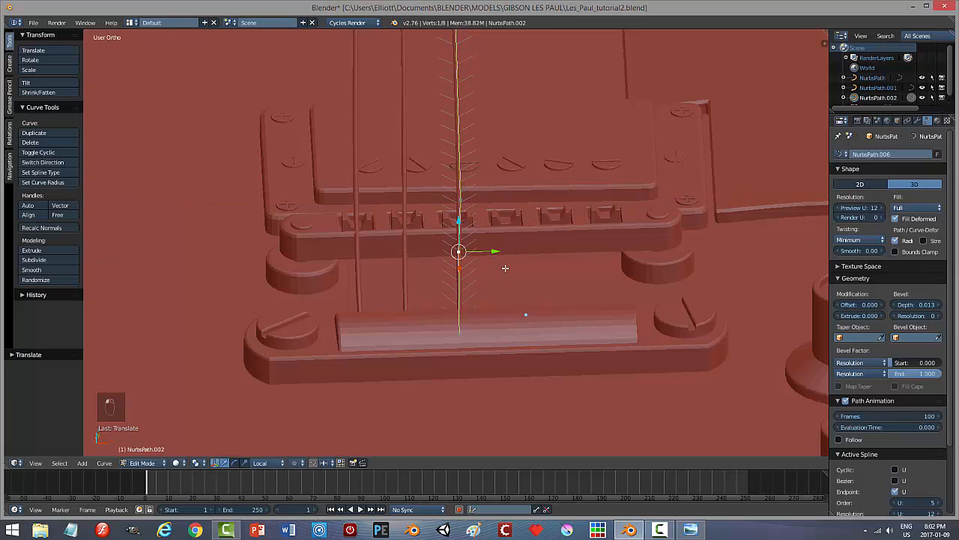
Shift the third string's intermediate headstock point and end point along local Y into line with the rest of the string.
middle_click_drag(505, 267, 504, 232)
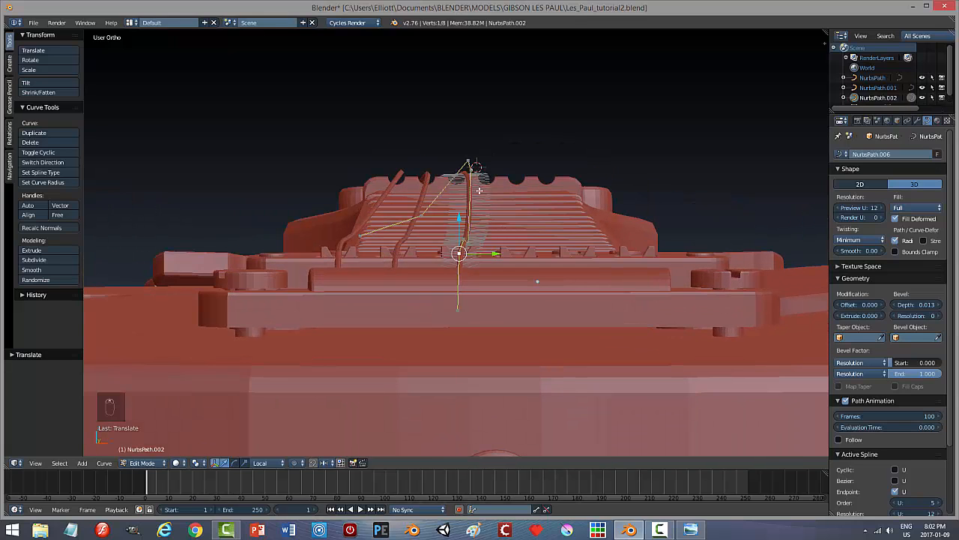
scroll(490, 210, "down", 1)
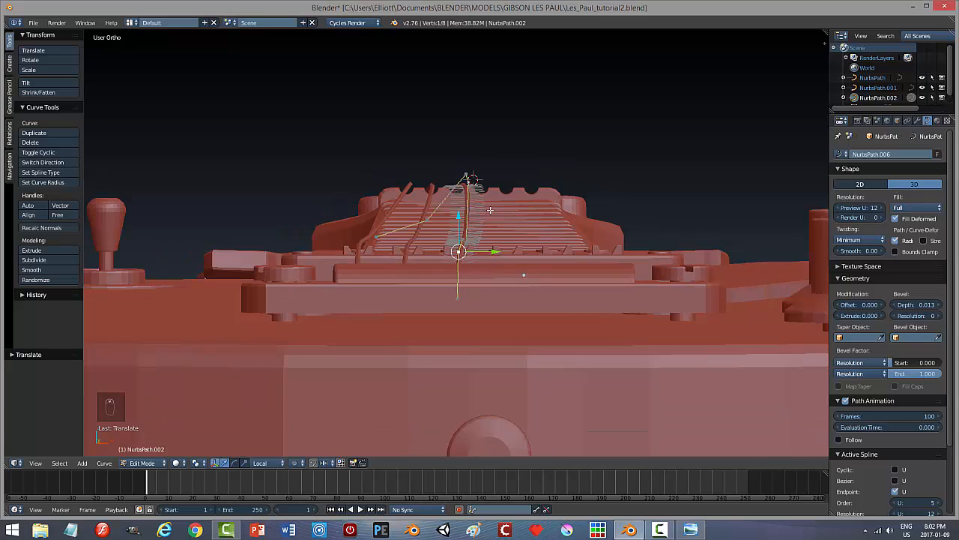
right_click(427, 220)
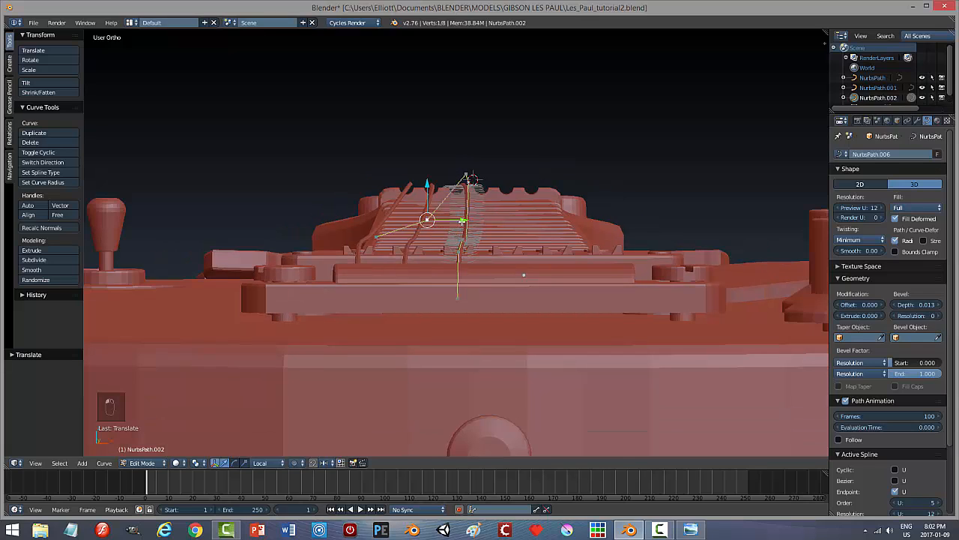
left_click_drag(462, 221, 503, 225)
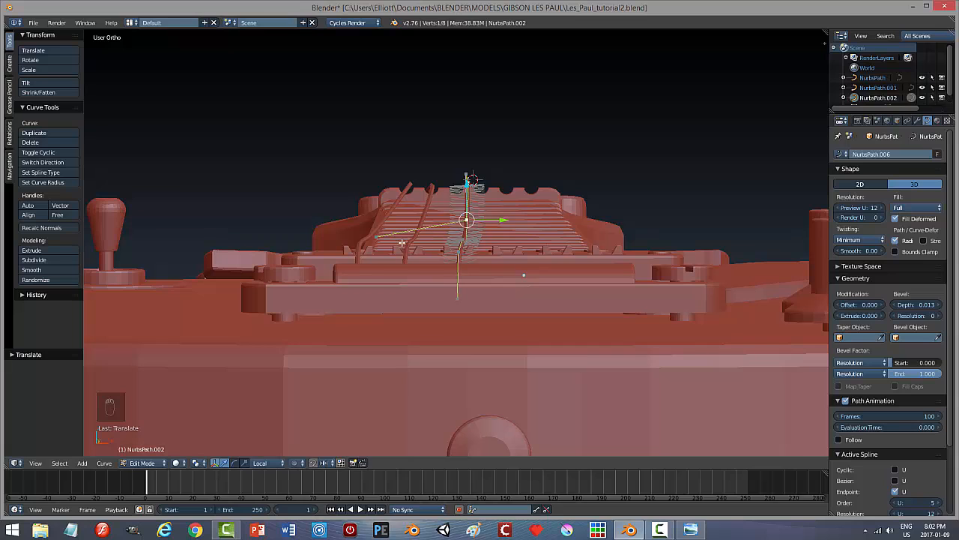
right_click(382, 240)
left_click_drag(417, 240, 506, 238)
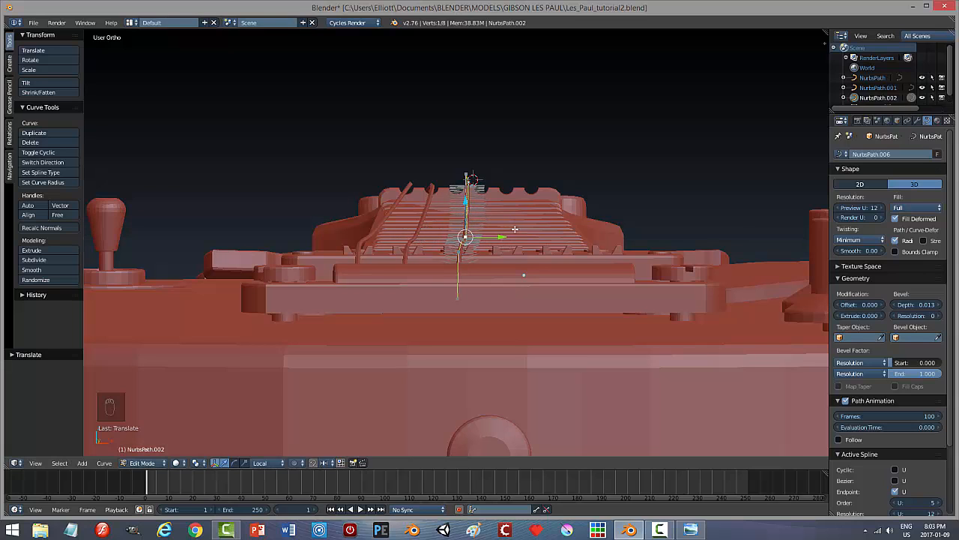
middle_click_drag(515, 230, 514, 229)
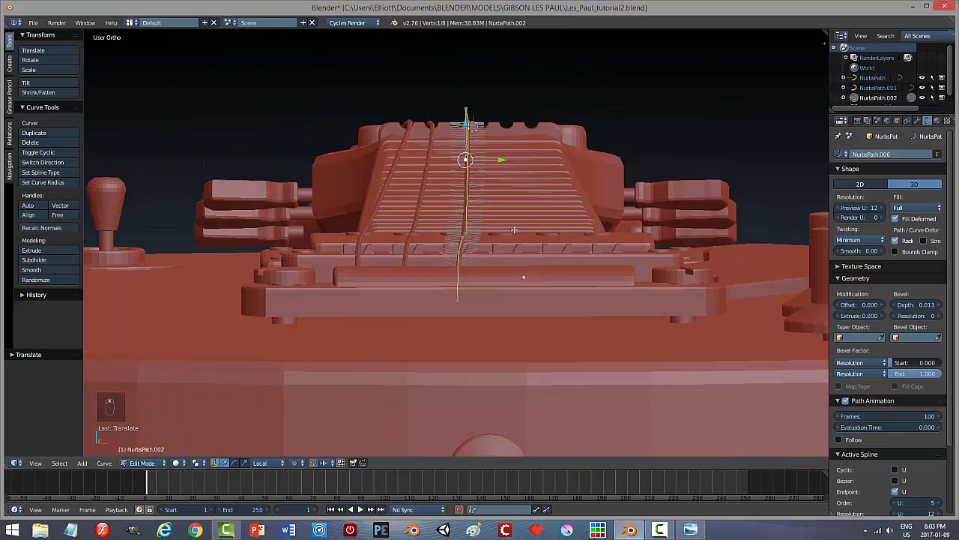
Shift the third string's control point near the bridge pickup along local Y to straighten the string, and select its bridge point.
right_click(465, 234)
left_click_drag(503, 234, 488, 251)
right_click(458, 250)
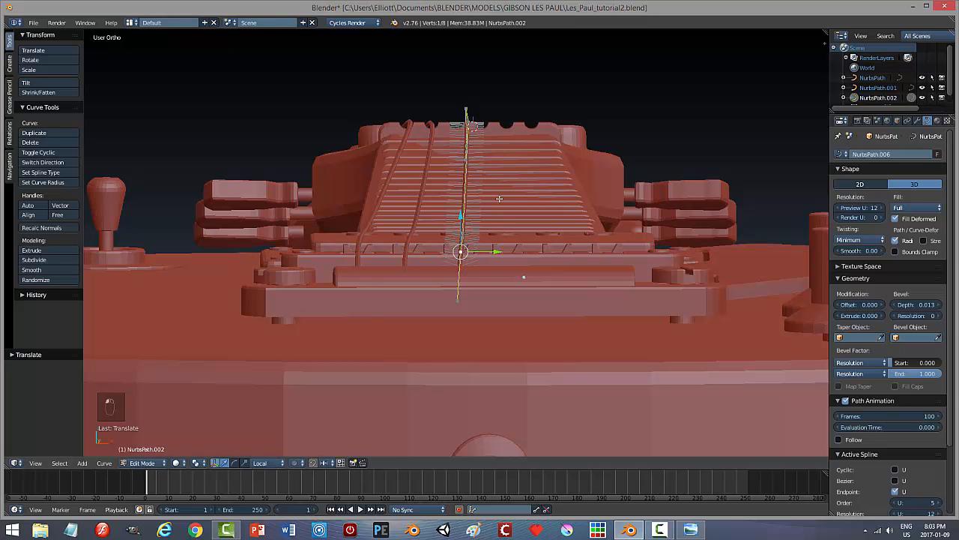
Select the third string's last four control points, from upper neck to headstock end, and shift them together slightly along local Y toward its nut slot.
middle_click_drag(508, 158, 507, 209)
scroll(500, 167, "down", 4)
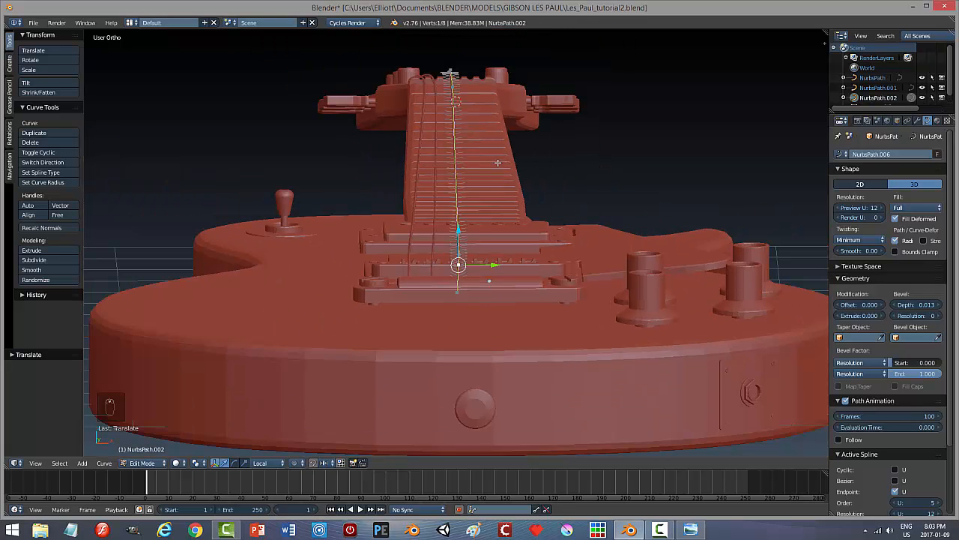
middle_click_drag(499, 146, 502, 204)
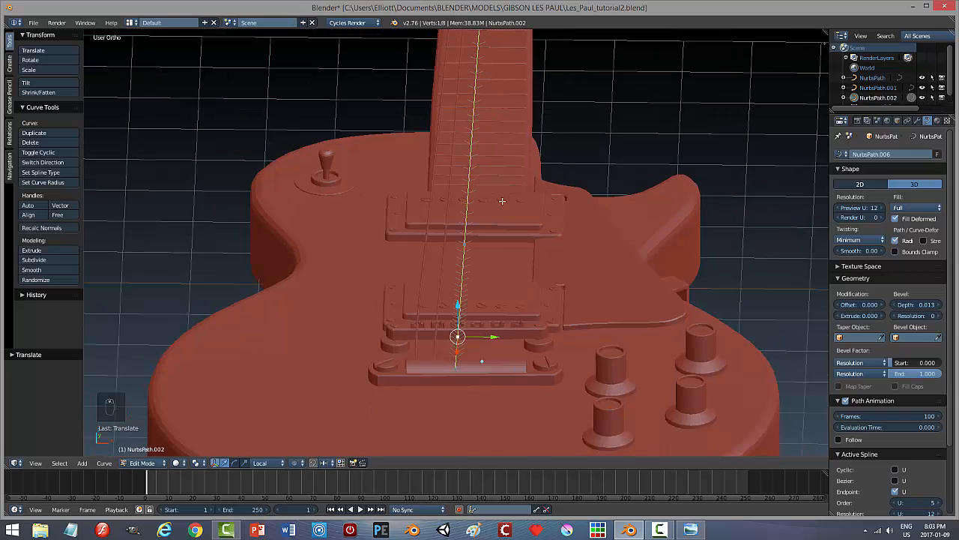
scroll(504, 146, "down", 5)
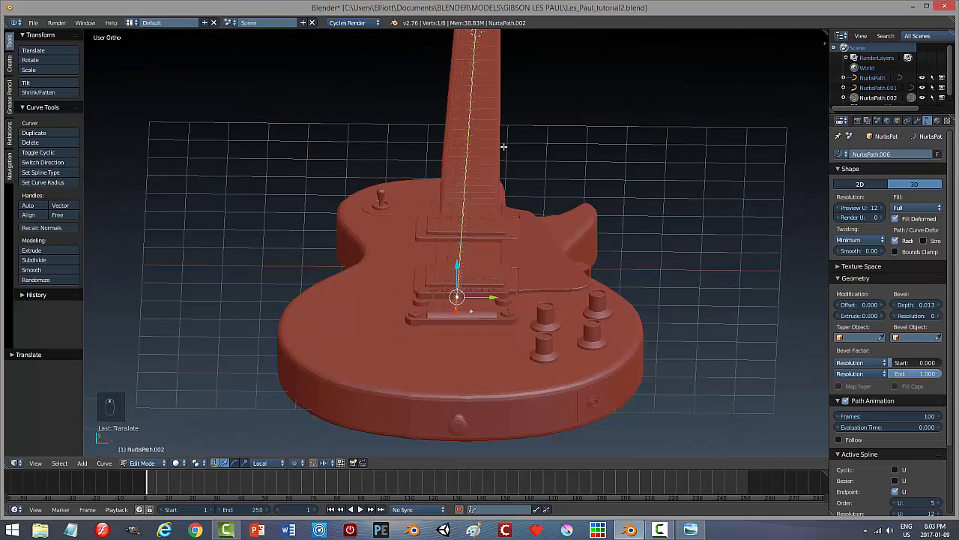
middle_click_drag(505, 114, 506, 315, "shift")
scroll(505, 261, "up", 1)
middle_click_drag(503, 263, 506, 328)
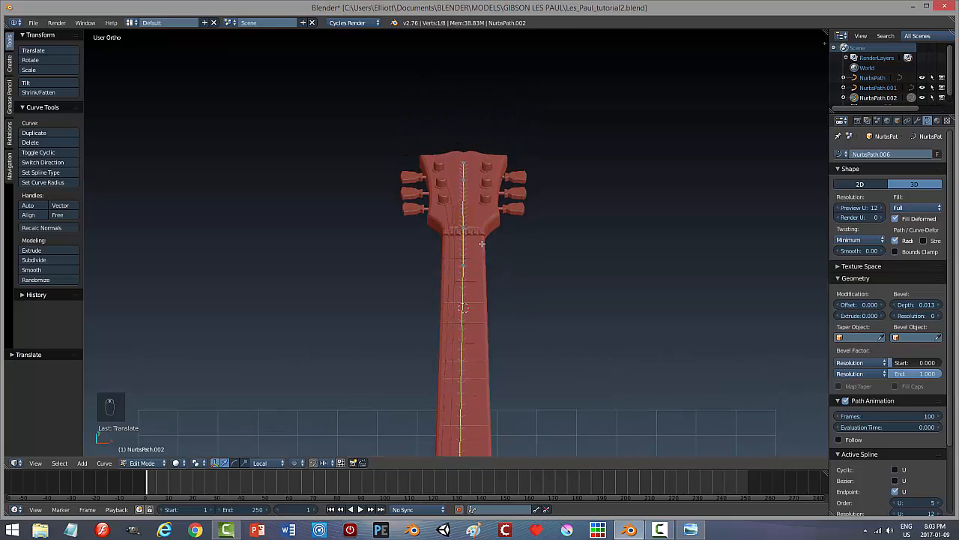
middle_click_drag(482, 243, 474, 306, "shift")
scroll(475, 306, "up", 3)
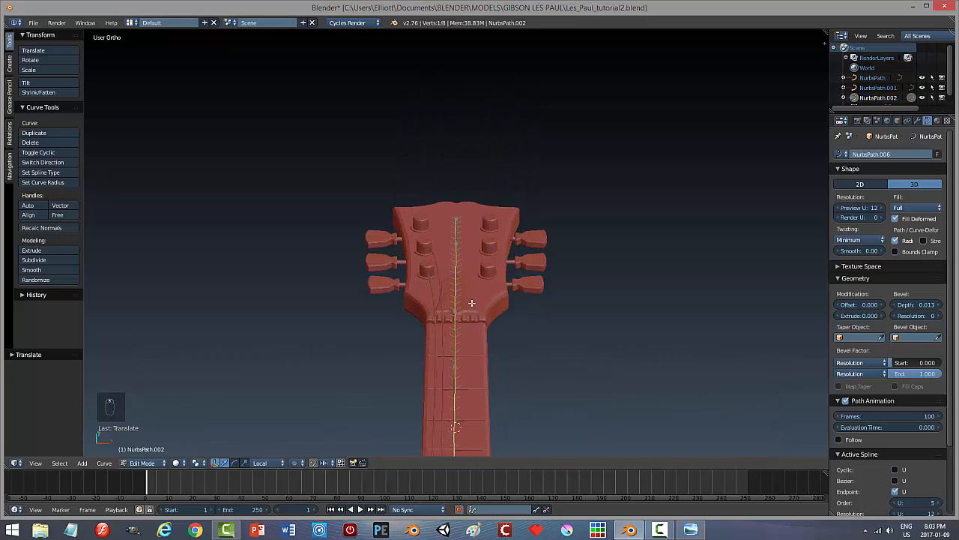
scroll(470, 303, "up", 1)
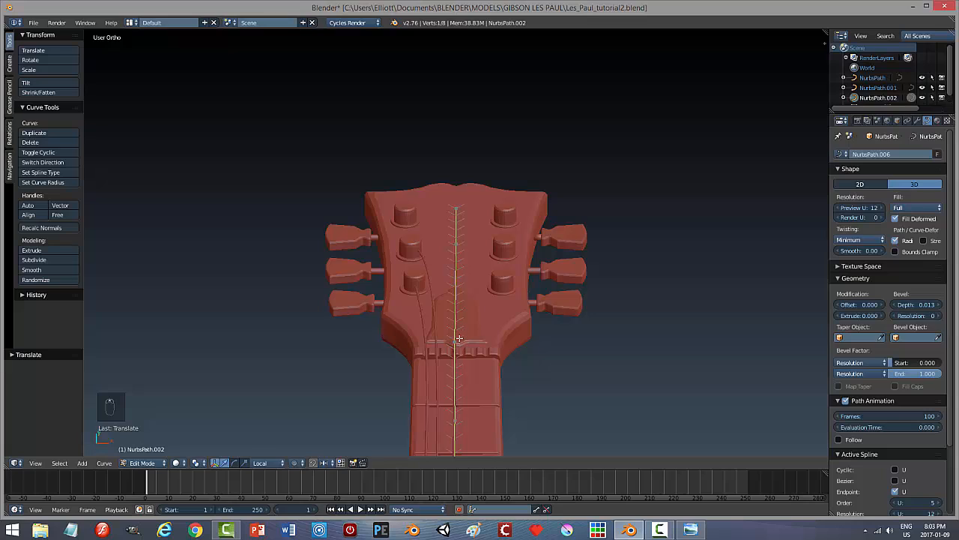
scroll(496, 366, "down", 1)
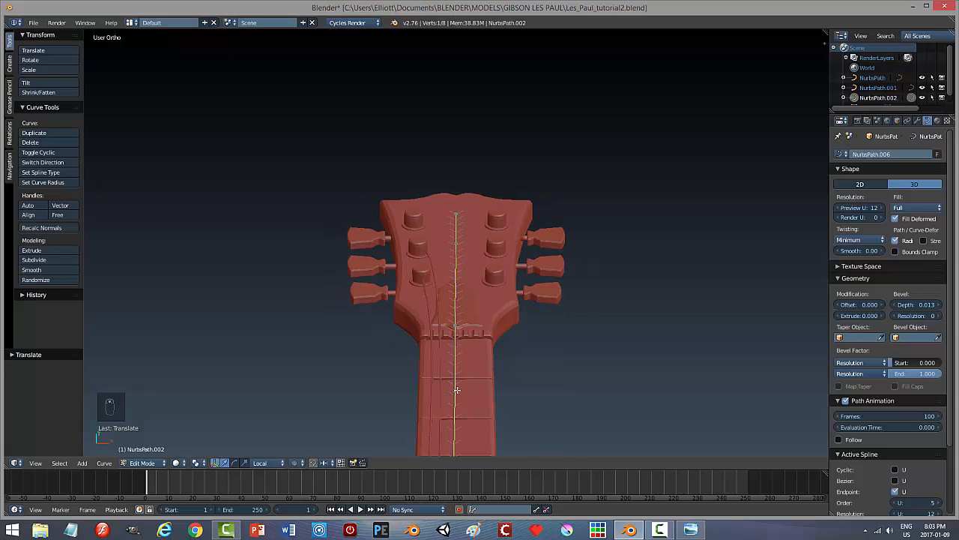
right_click(456, 390)
right_click(454, 328, "shift")
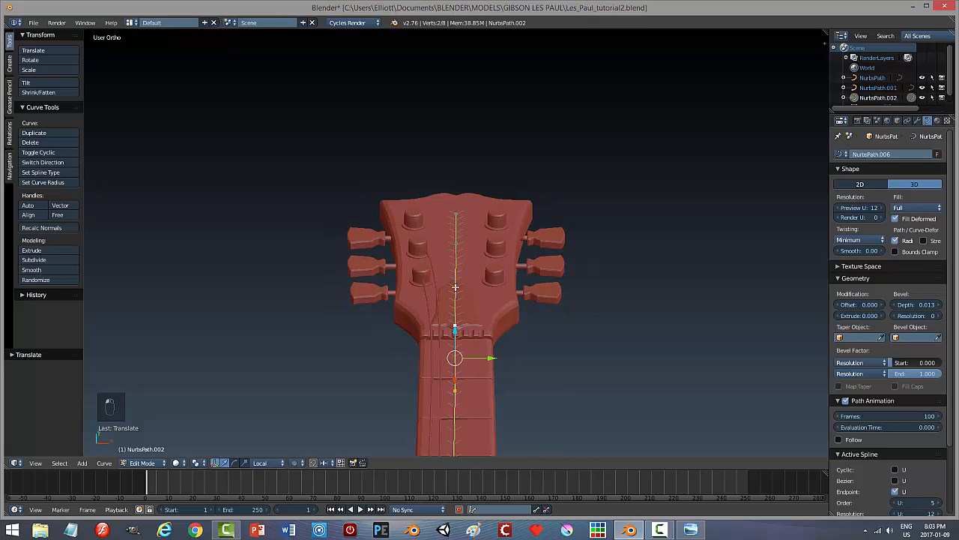
right_click(459, 245, "shift")
right_click(457, 217, "shift")
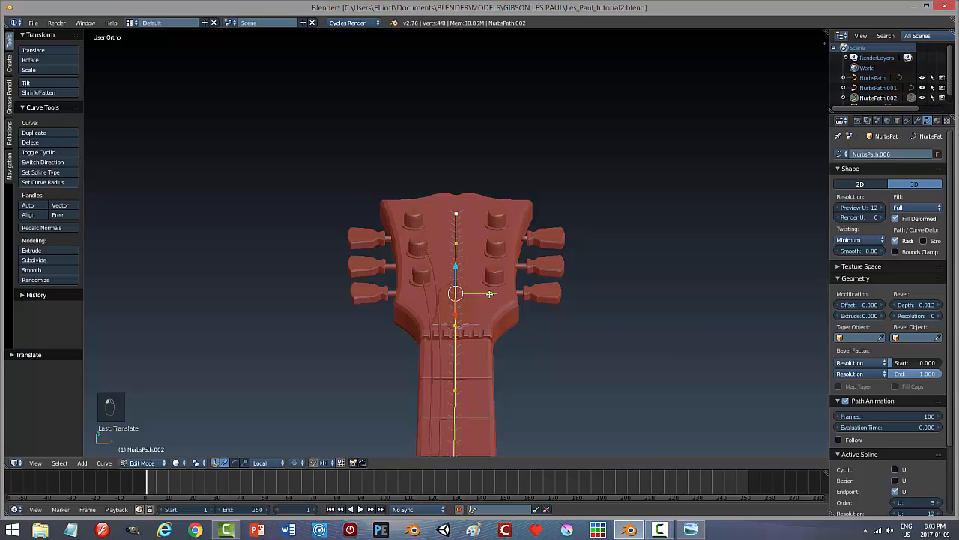
left_click_drag(490, 293, 485, 293)
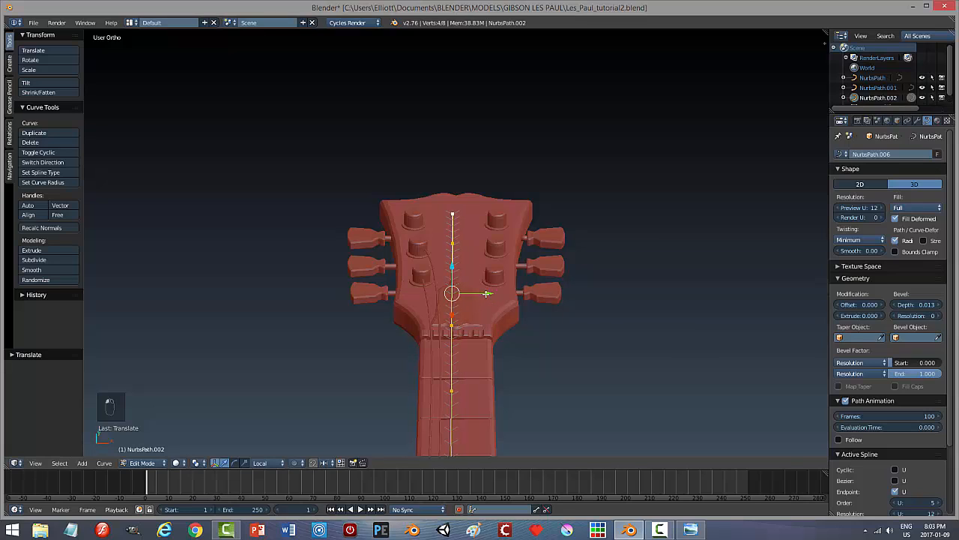
In right side view, lower the third string's intermediate headstock point and end point along local Z toward the headstock face.
right_click(454, 219)
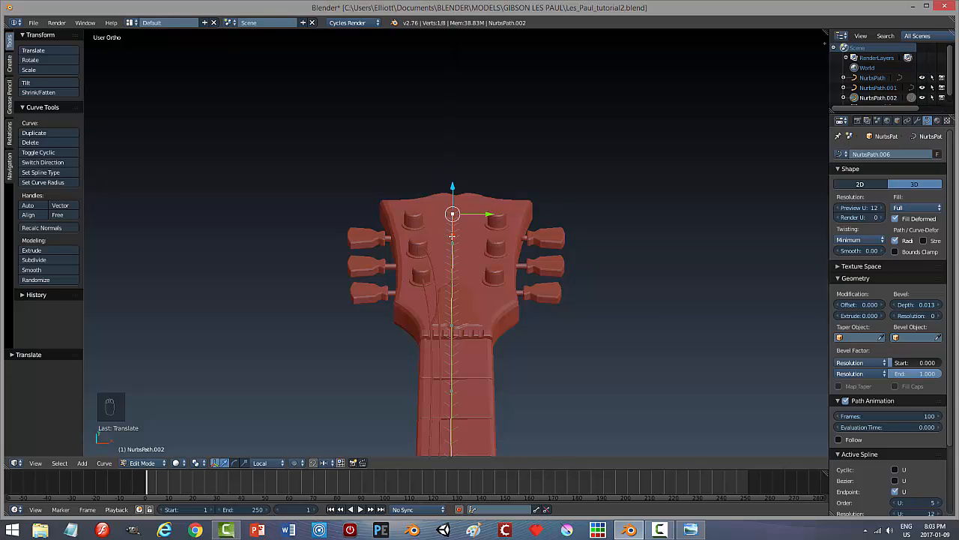
mouse_move(452, 237)
left_mouse_down()
mouse_move(452, 251)
mouse_move(452, 238)
left_mouse_up()
middle_click_drag(443, 277, 461, 290)
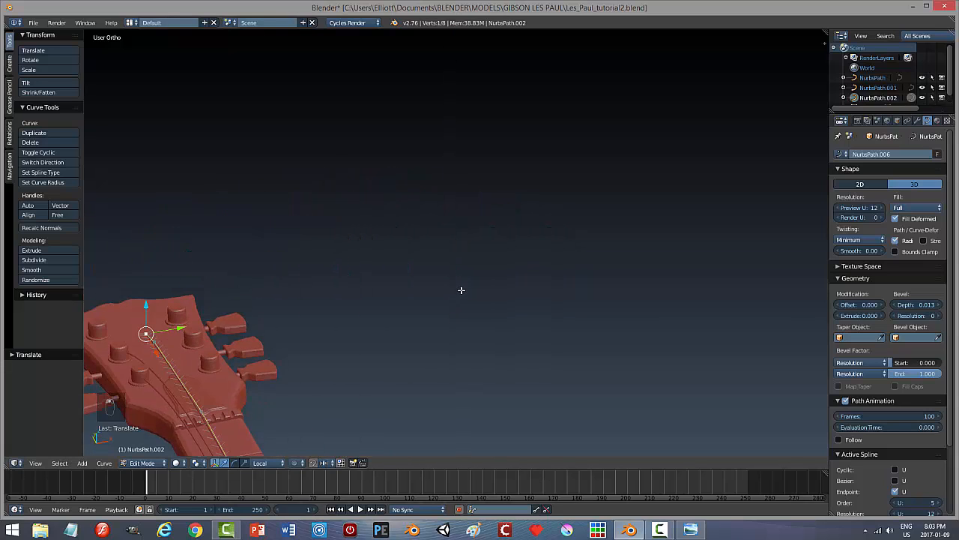
middle_click_drag(228, 358, 461, 278, "shift")
middle_click_drag(394, 339, 439, 336)
middle_click_drag(377, 368, 585, 180, "shift")
middle_click_drag(300, 341, 402, 309)
middle_click_drag(443, 321, 481, 346, "shift")
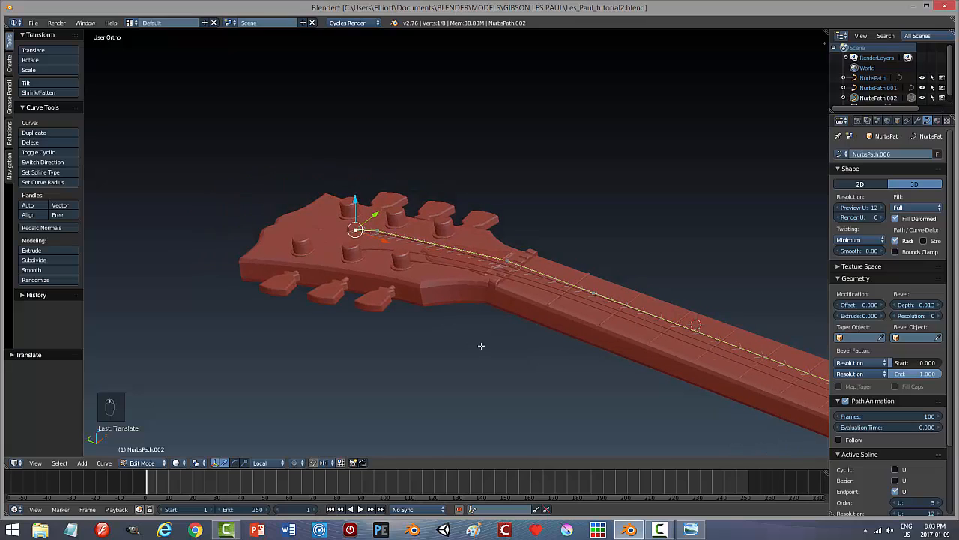
middle_click_drag(418, 348, 442, 350)
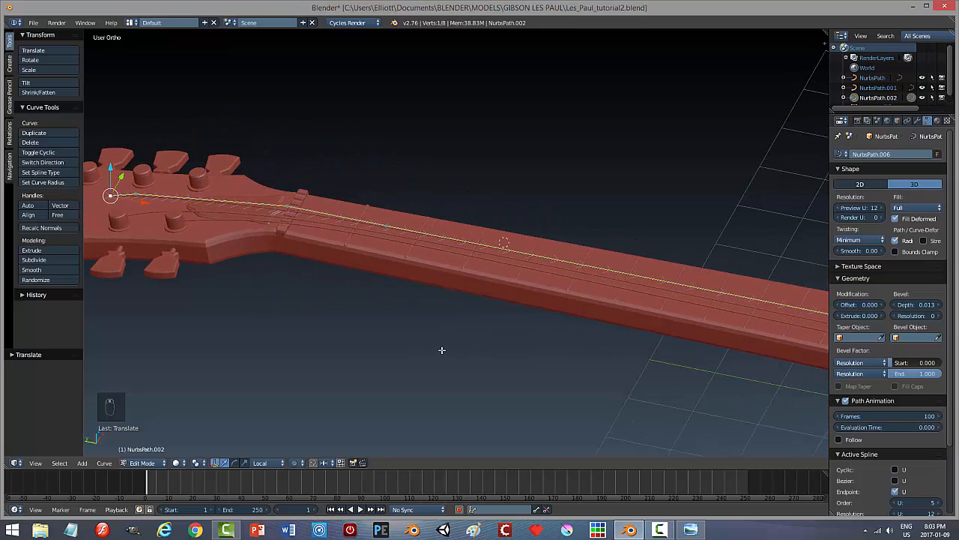
middle_click_drag(294, 318, 446, 325)
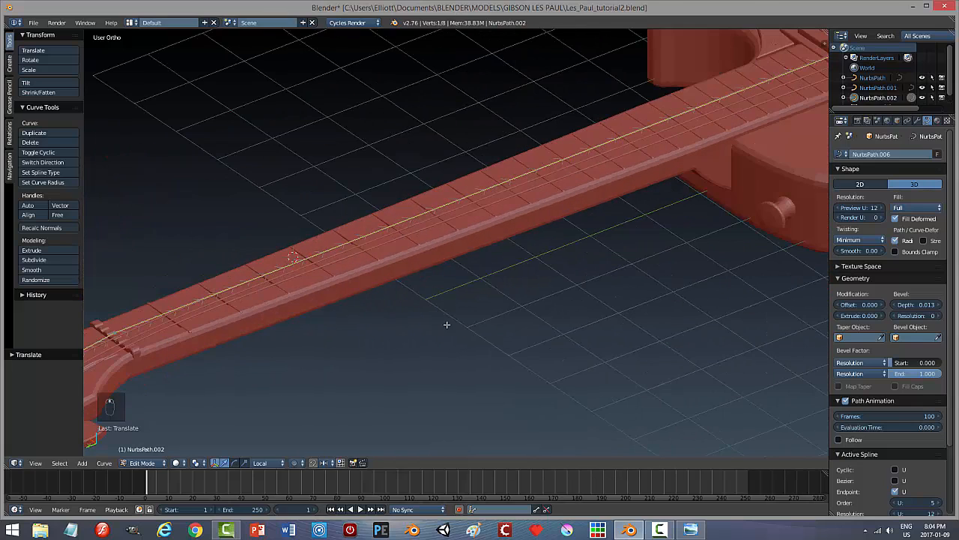
key("KP_3")
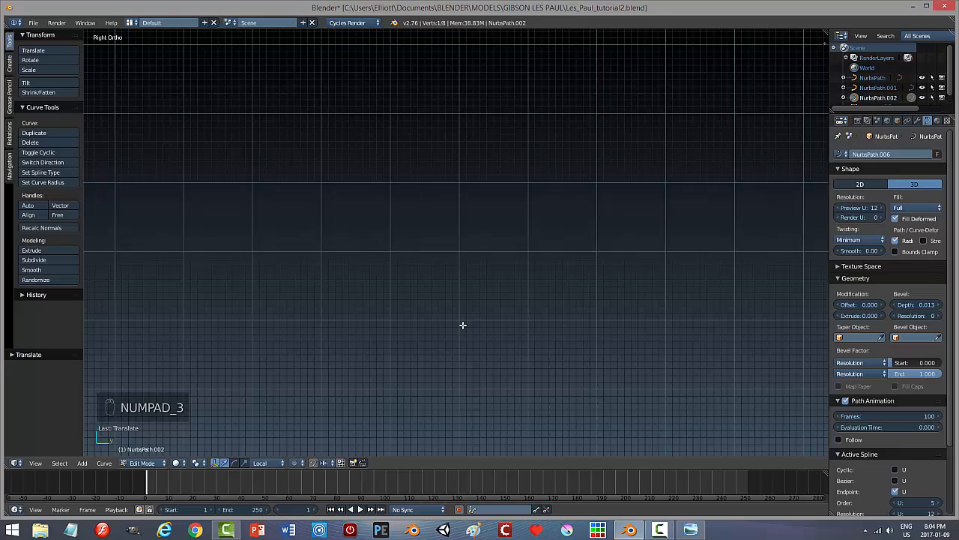
scroll(462, 325, "down", 5)
scroll(480, 377, "up", 4)
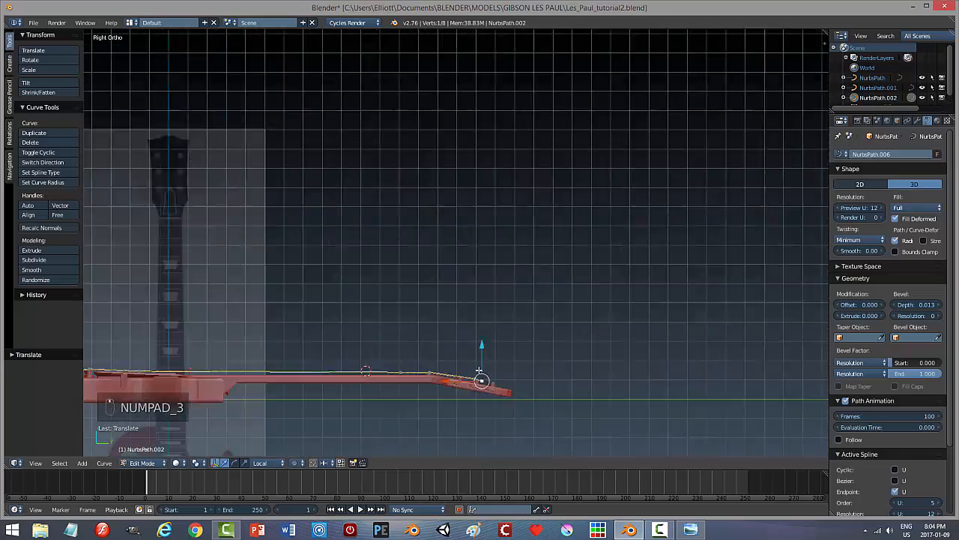
middle_click_drag(507, 382, 467, 173, "shift")
scroll(473, 268, "up", 4)
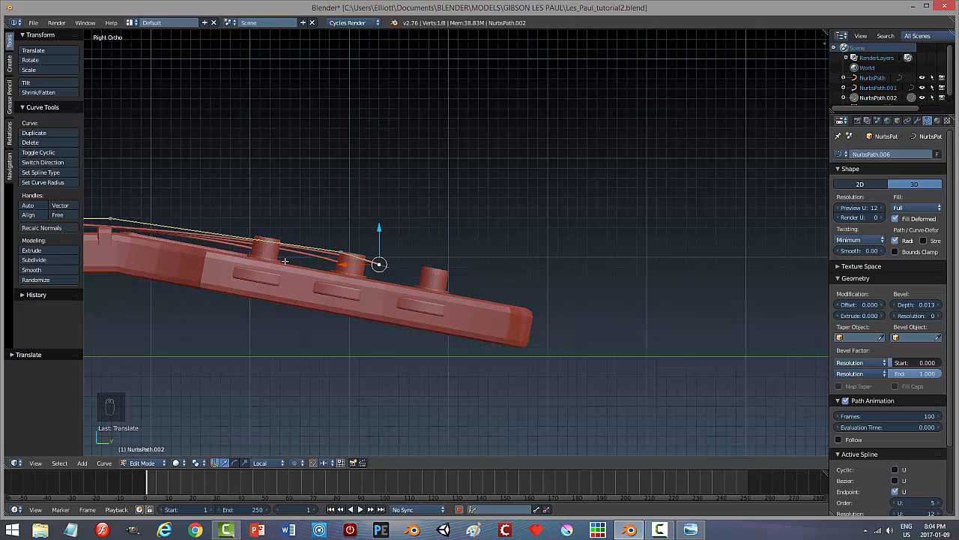
right_click(341, 251)
left_click_drag(339, 218, 377, 270)
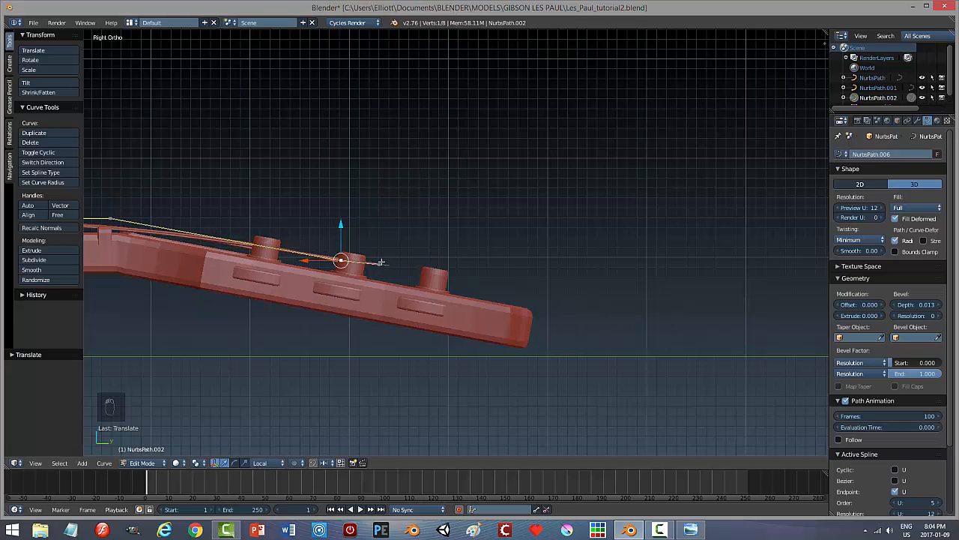
right_click(380, 262)
left_click_drag(381, 229, 384, 235)
Move the third string's end point along local Y toward the bass-side tuning posts.
middle_click_drag(441, 256, 477, 306)
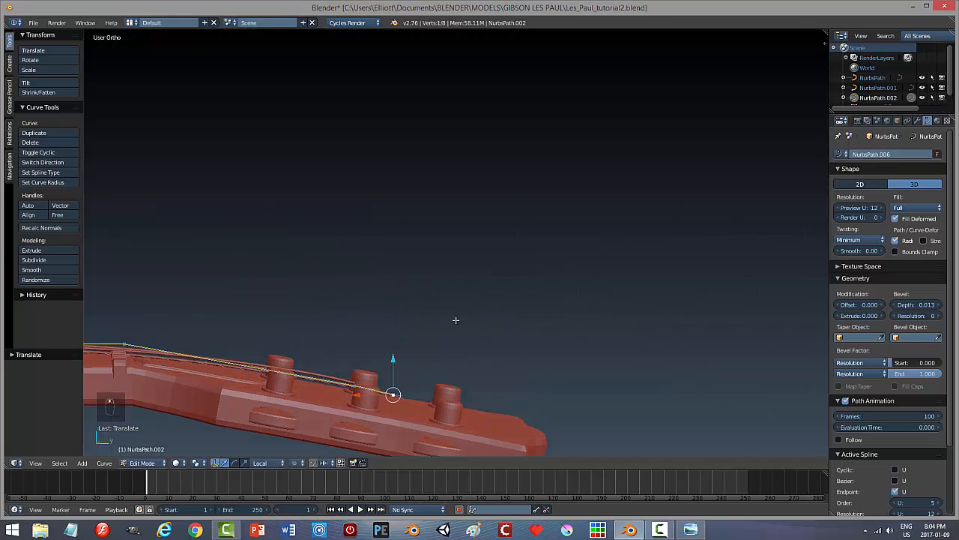
key("KP_Decimal")
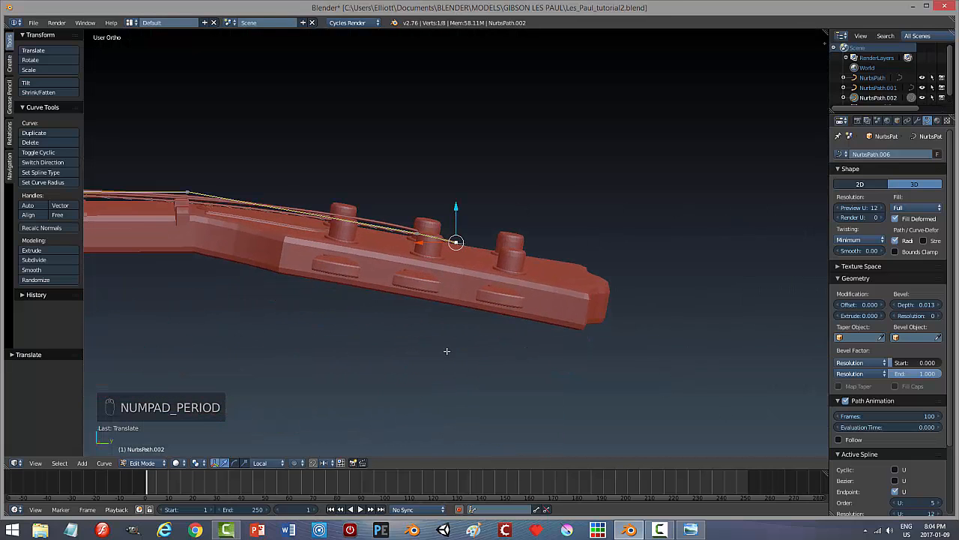
scroll(453, 331, "up", 2)
middle_click_drag(469, 357, 554, 356)
mouse_move(492, 245)
left_mouse_down()
mouse_move(471, 224)
mouse_move(473, 241)
left_mouse_up()
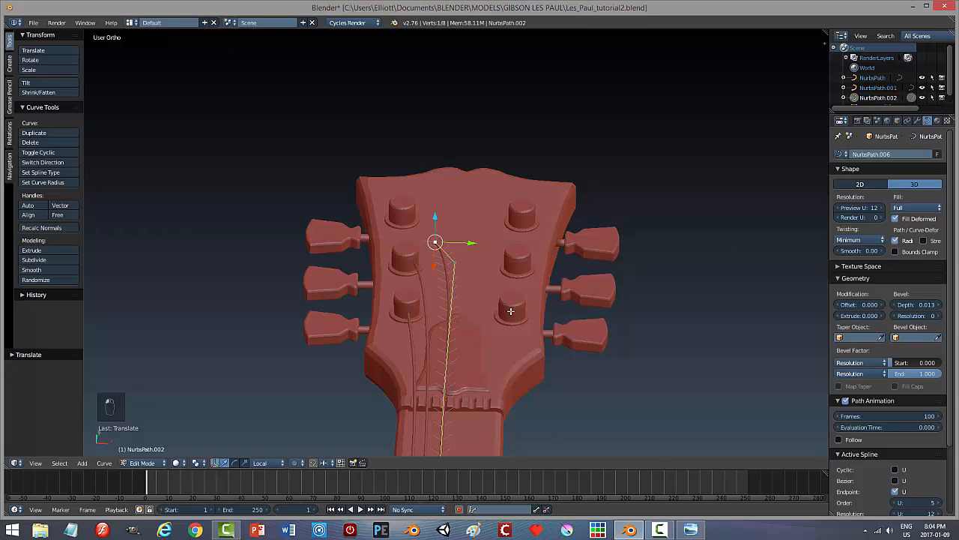
Extrude a new control point from the third string's end and place it beside the farthest bass-side tuning post.
middle_click_drag(510, 310, 335, 279)
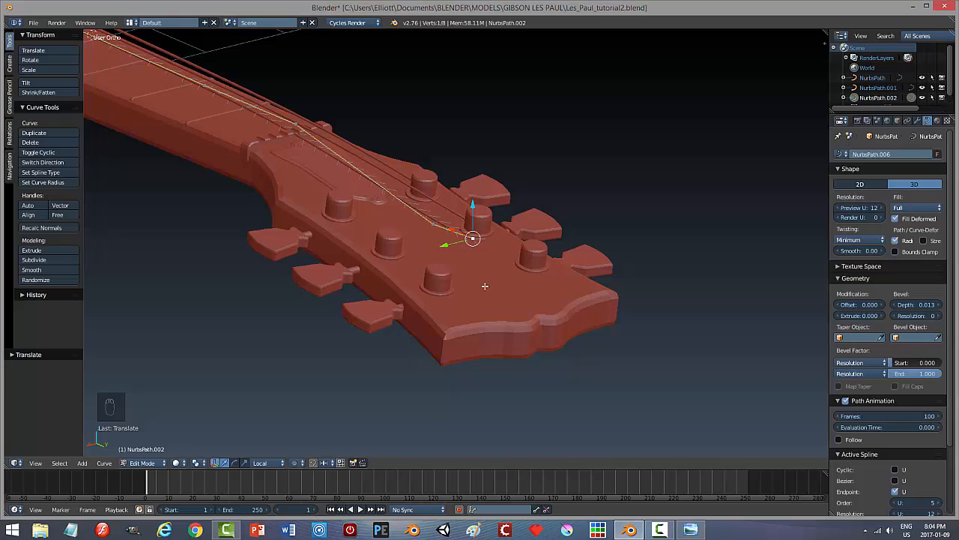
key("e")
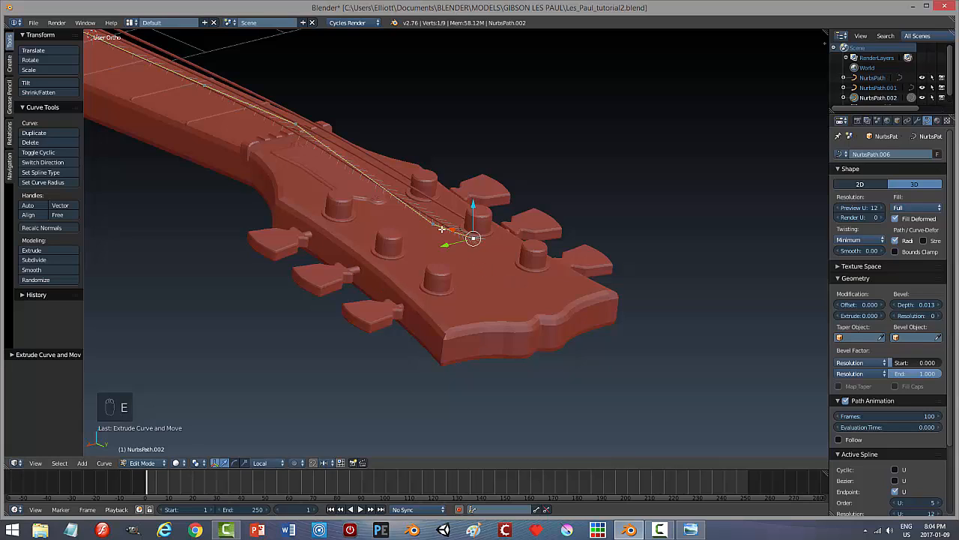
left_click(528, 274)
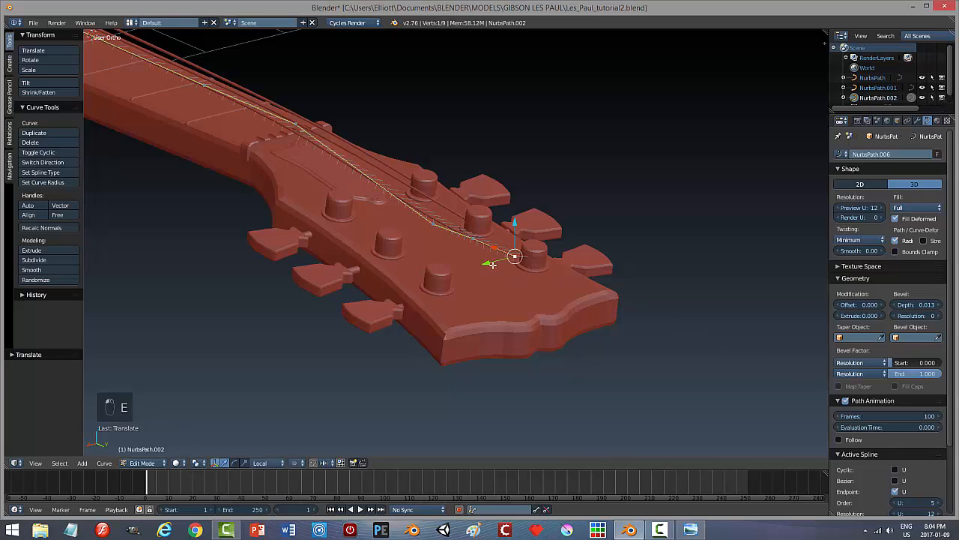
middle_click_drag(517, 263, 513, 297)
Shift the third string's intermediate headstock point along local Y to smooth the bend, and lower its end point along local Z at the post.
right_click(473, 249)
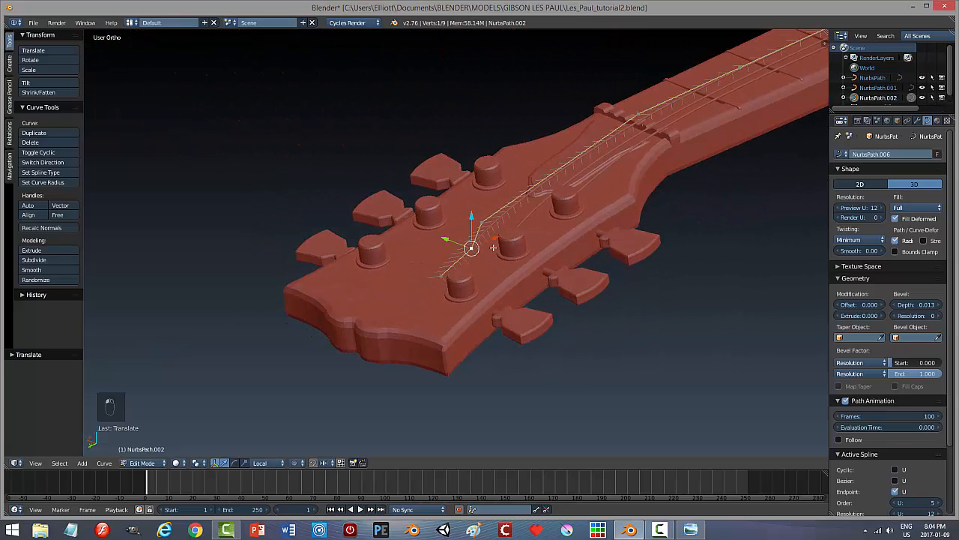
right_click(483, 225)
left_click_drag(459, 215, 462, 297)
middle_click_drag(466, 301, 460, 330)
left_click_drag(381, 228, 425, 271)
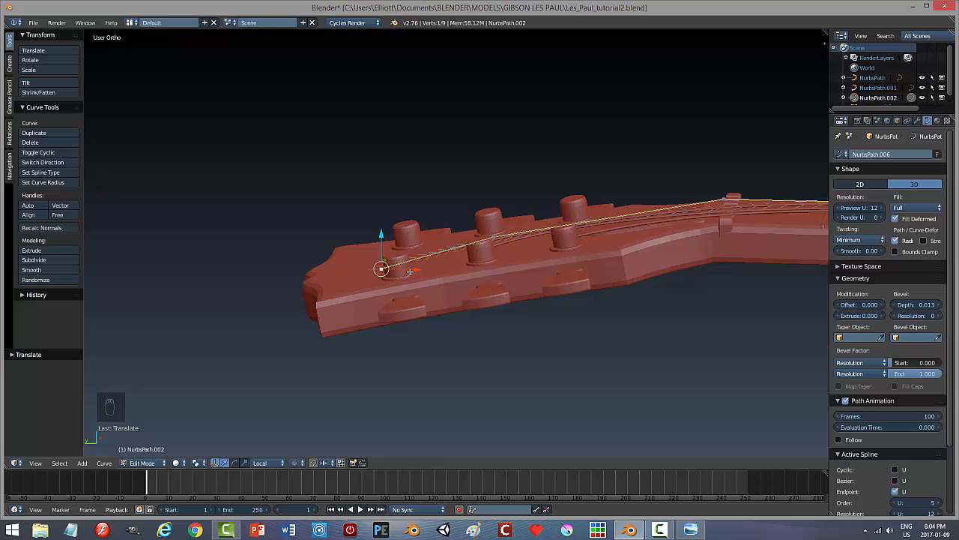
Set the transform orientation to Global and move the third string's end point against the farthest bass-side tuning post.
middle_click_drag(429, 288, 386, 337)
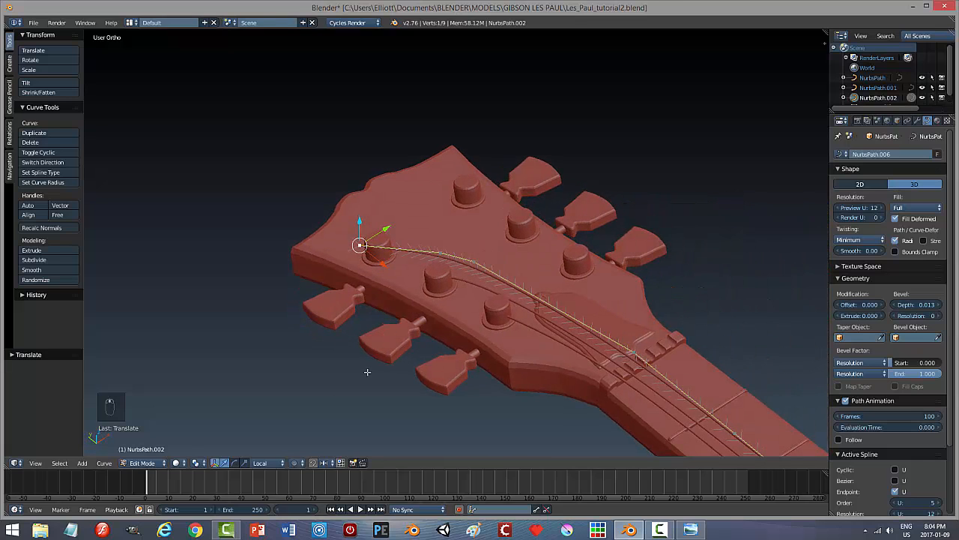
left_click(262, 462)
left_click(269, 450)
middle_click_drag(410, 295, 428, 273)
left_click_drag(332, 250, 366, 249)
middle_click_drag(468, 292, 373, 305)
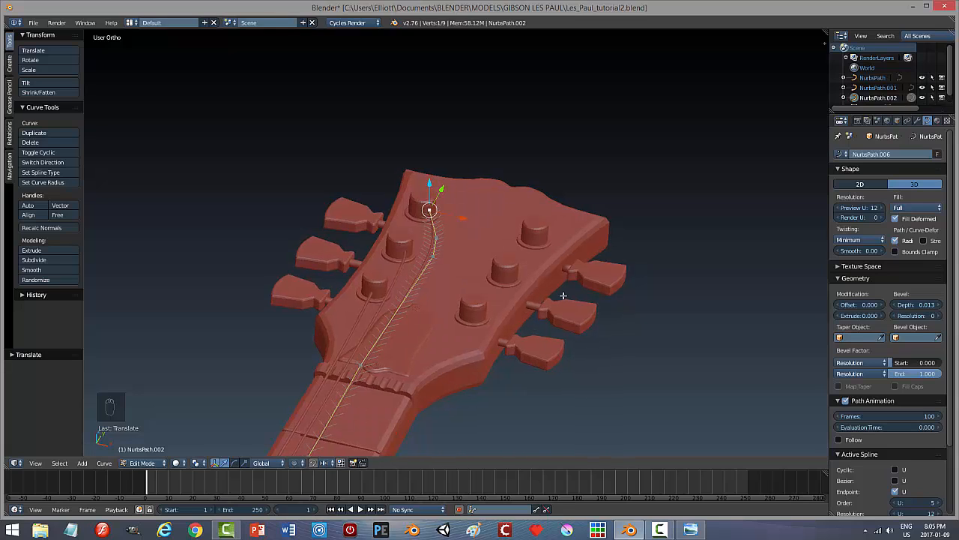
Leave Edit Mode on the third string and deselect all objects.
key("Tab")
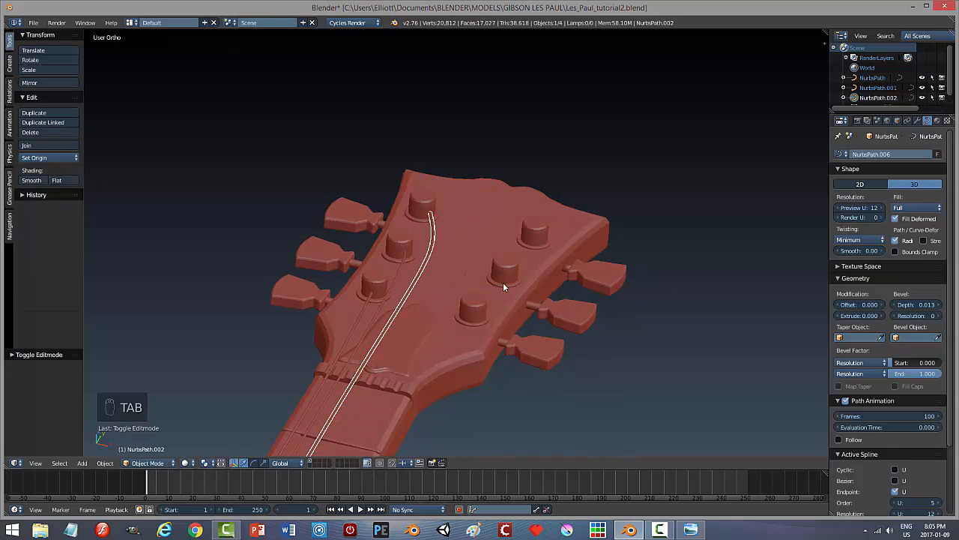
middle_click_drag(474, 310, 478, 290)
key("a")
middle_click_drag(488, 334, 506, 309)
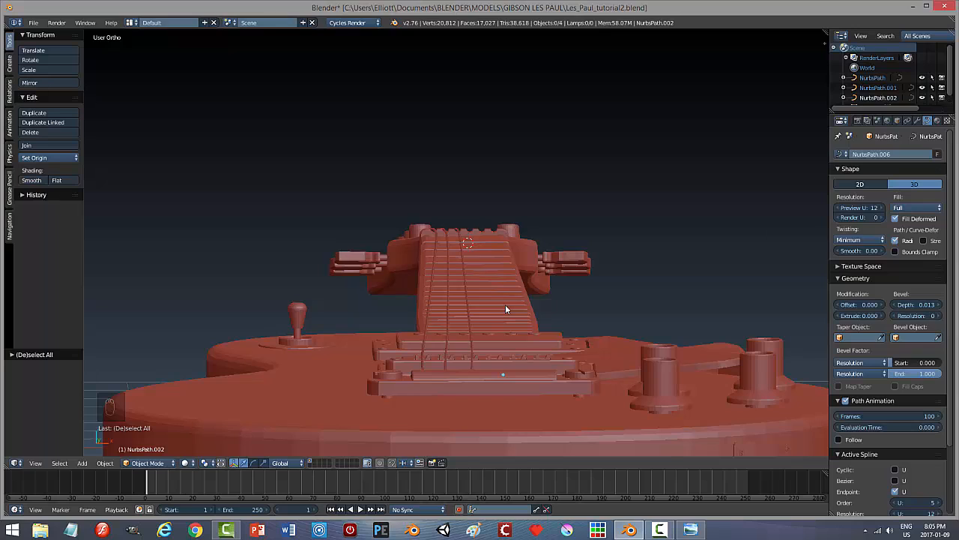
Edit the outermost bass-side string and nudge its control point above the bridge slightly along global X.
right_click(426, 338)
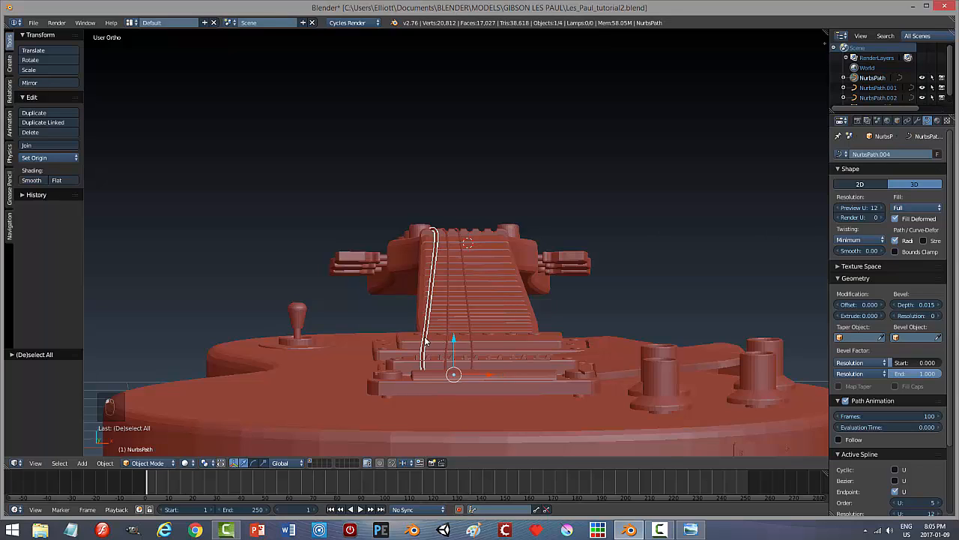
key("Tab")
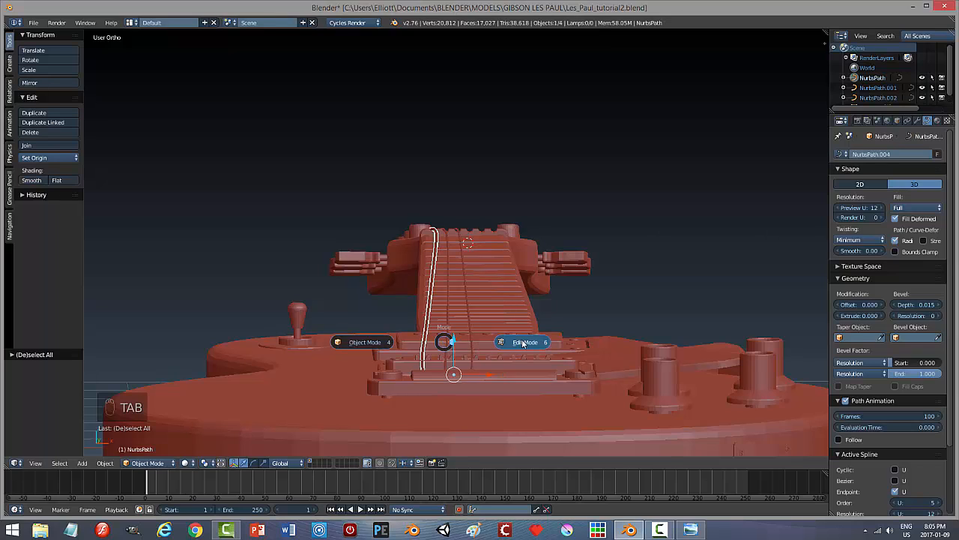
right_click(420, 354)
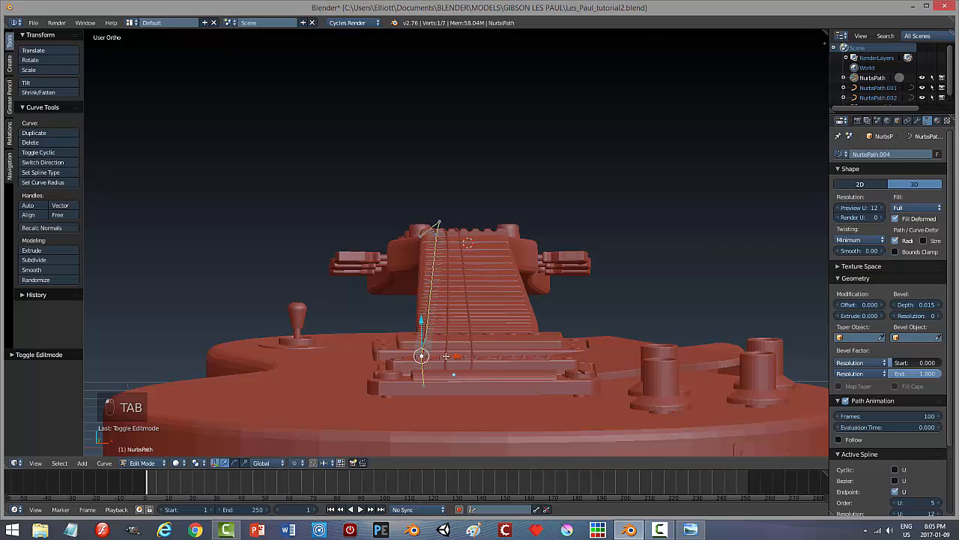
left_click_drag(450, 356, 450, 356)
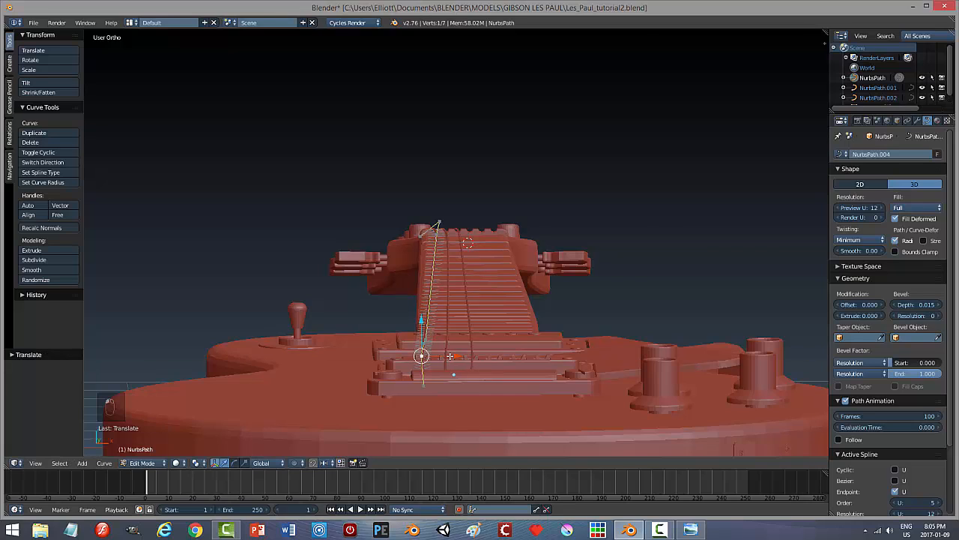
Shift the outermost bass-side string's tailpiece end point slightly outward along global X, leave Edit Mode and deselect everything.
right_click(425, 384)
left_click_drag(460, 388, 457, 389)
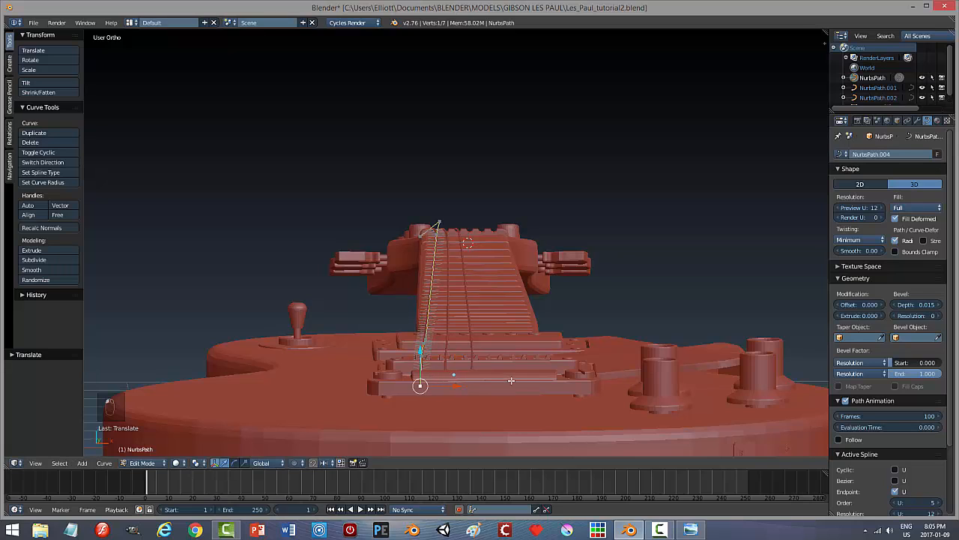
key("a")
key("Tab")
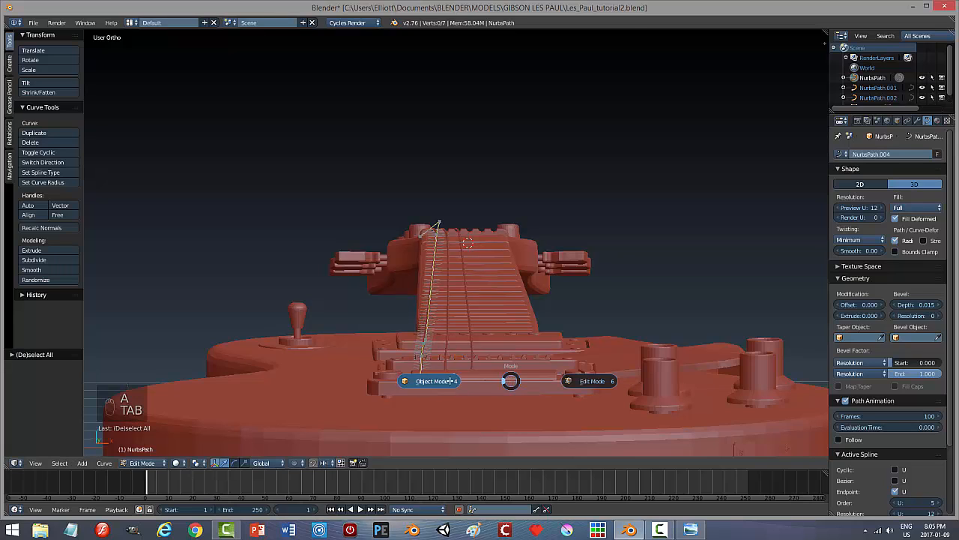
left_click(448, 381)
key("a")
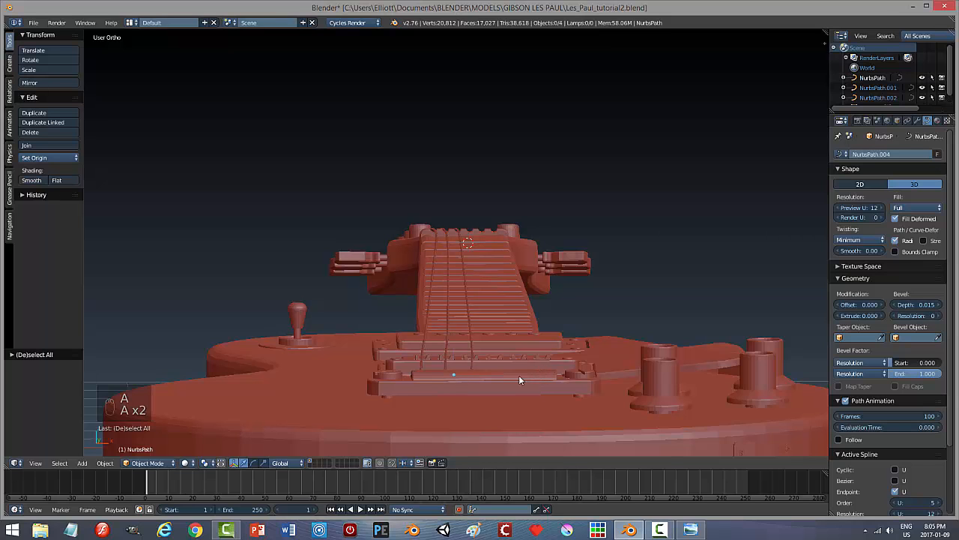
Move the outermost bass-side string's bridge point slightly toward the neck along Y and raise it along Z, then return to Object Mode with nothing selected.
middle_click_drag(518, 375, 346, 355)
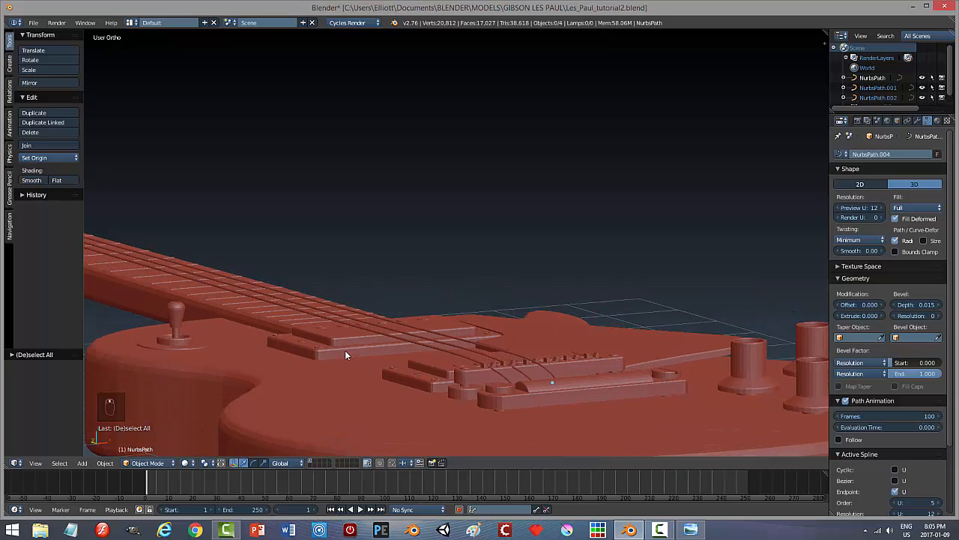
right_click(498, 376)
key("Tab")
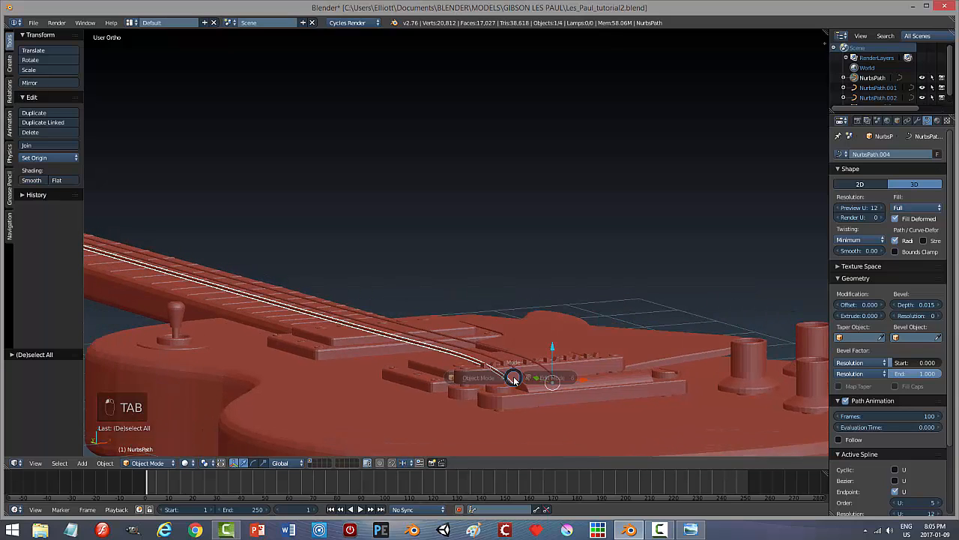
left_click(588, 378)
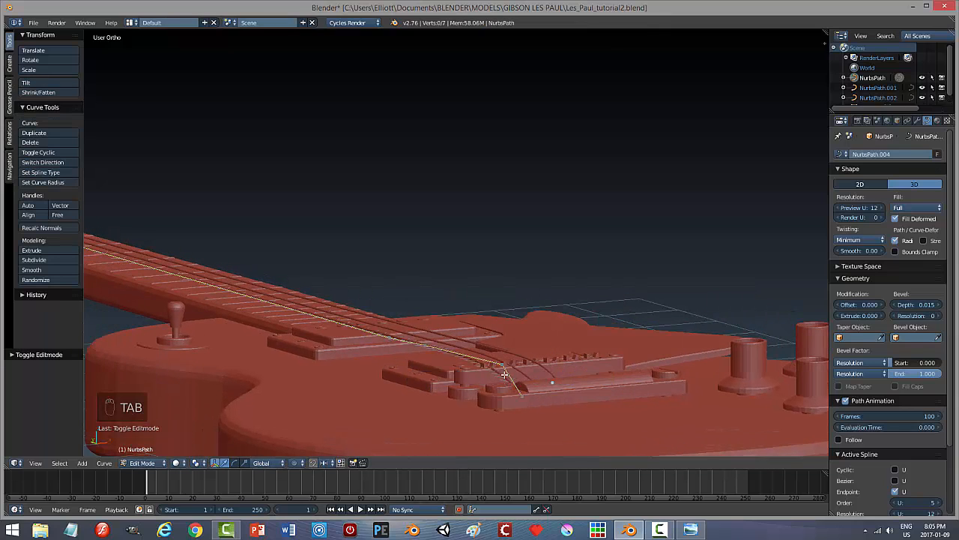
right_click(502, 364)
key("KP_Decimal")
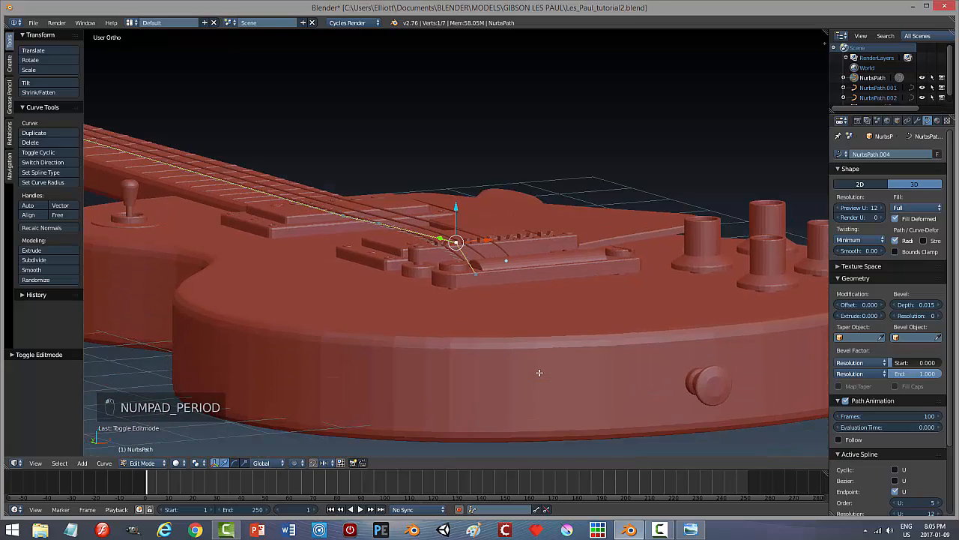
middle_click_drag(421, 290, 491, 292)
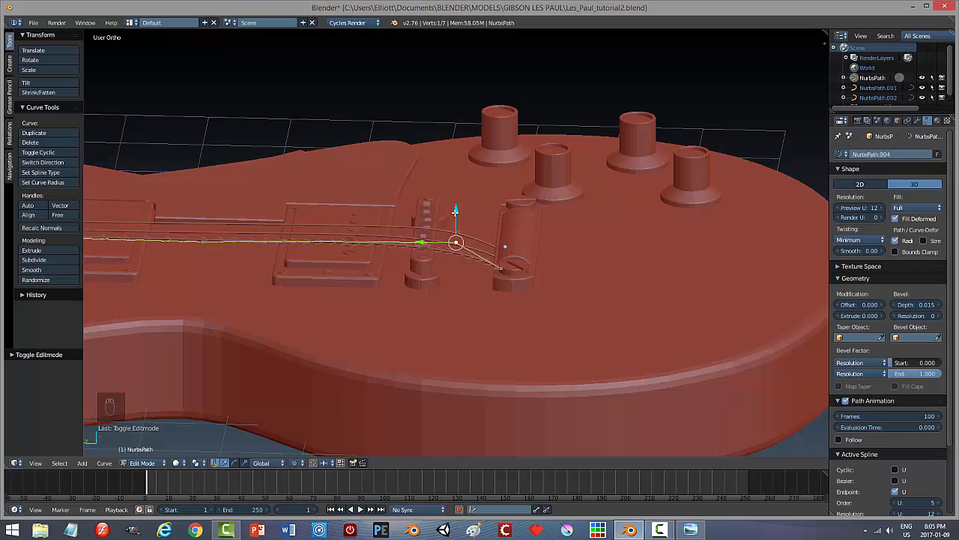
left_click_drag(422, 242, 415, 243)
left_click_drag(449, 215, 449, 211)
middle_click_drag(516, 248, 308, 260)
key("a")
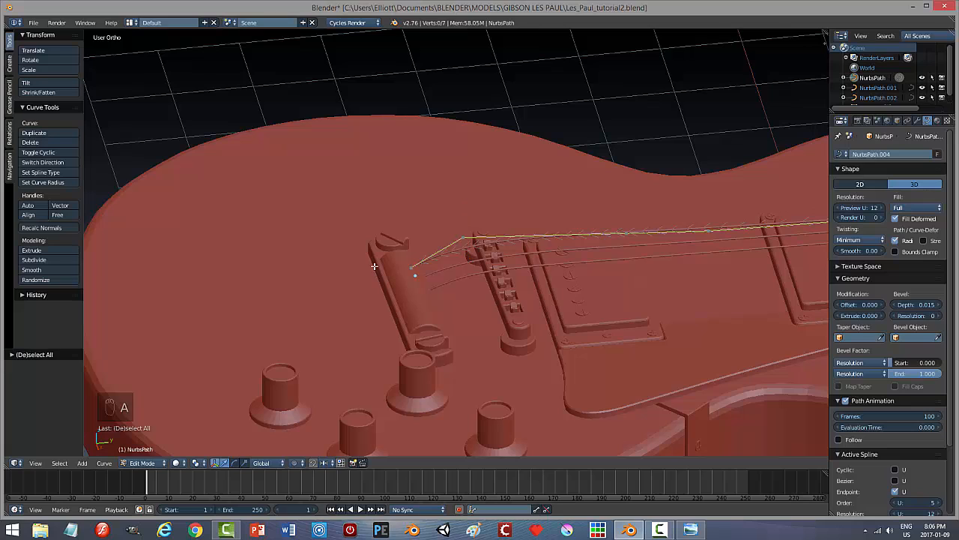
key("Tab")
key("a")
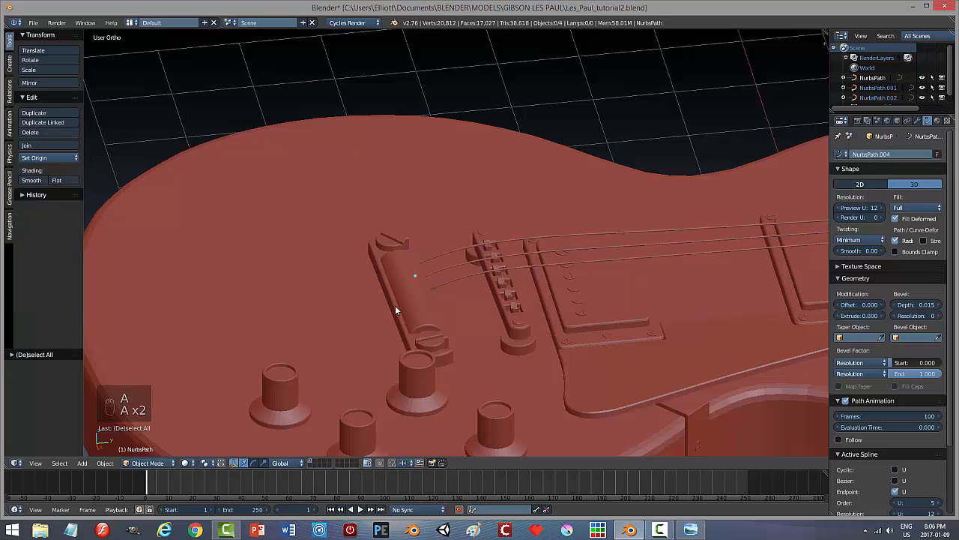
Inspect the three fitted strings from the tailpiece along the neck to the headstock posts.
middle_click_drag(404, 305, 500, 350)
scroll(499, 351, "down", 4)
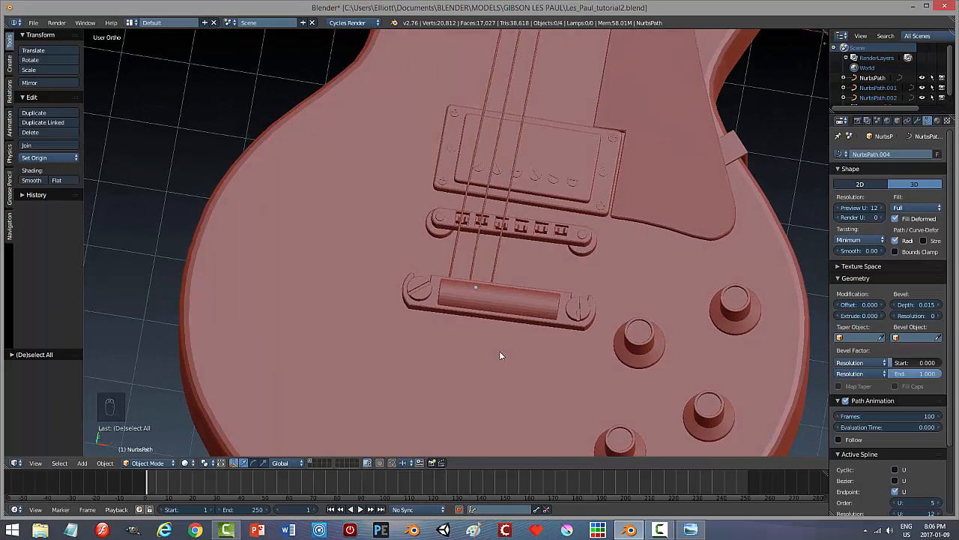
middle_click_drag(547, 249, 511, 527, "shift")
middle_click_drag(579, 100, 559, 248, "shift")
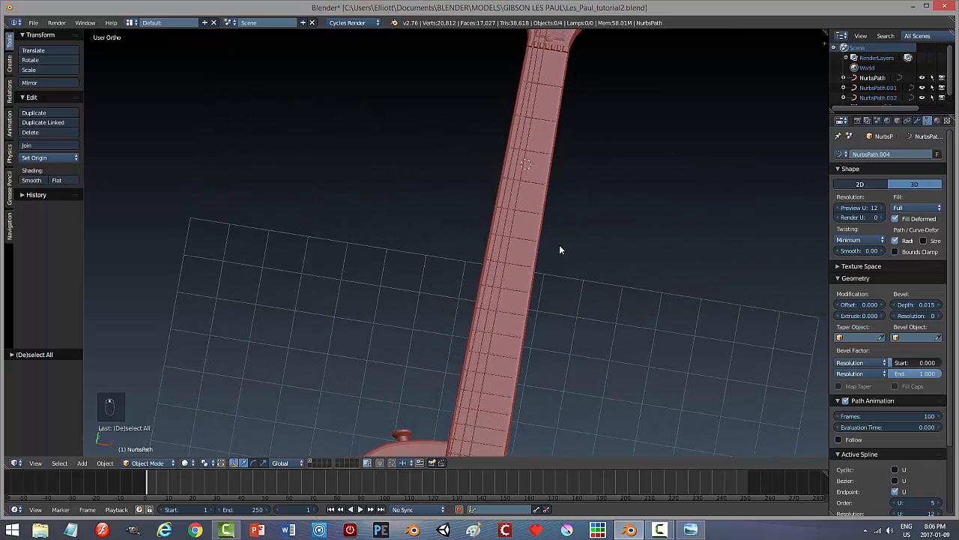
middle_click_drag(566, 82, 542, 225, "shift")
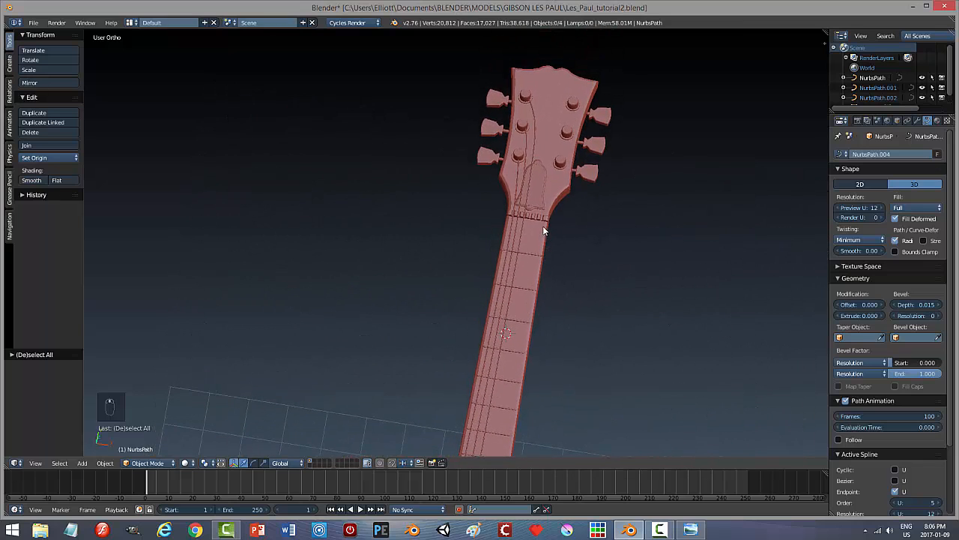
Set the bevel depth of the third string from the outer edge to 0.011.
scroll(543, 226, "up", 3)
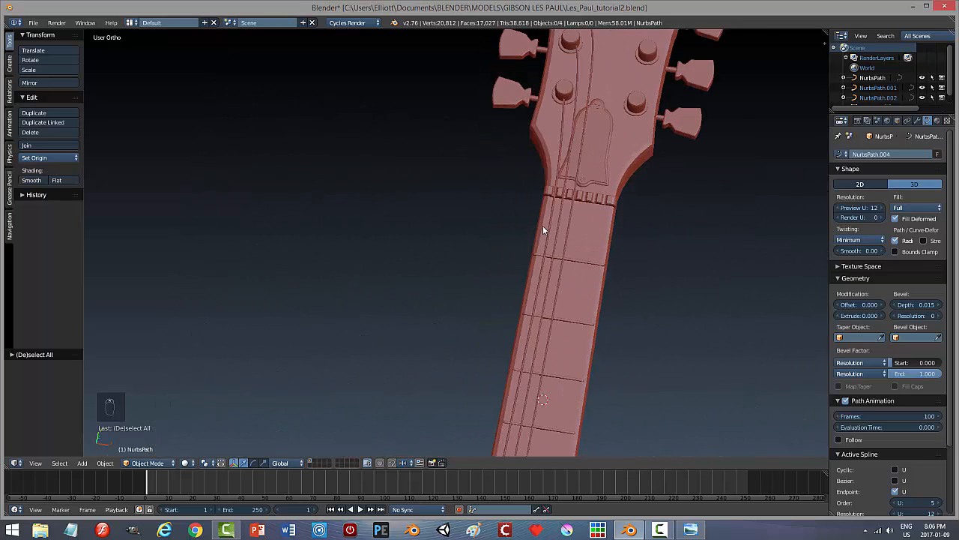
scroll(543, 226, "up", 1)
right_click(595, 211)
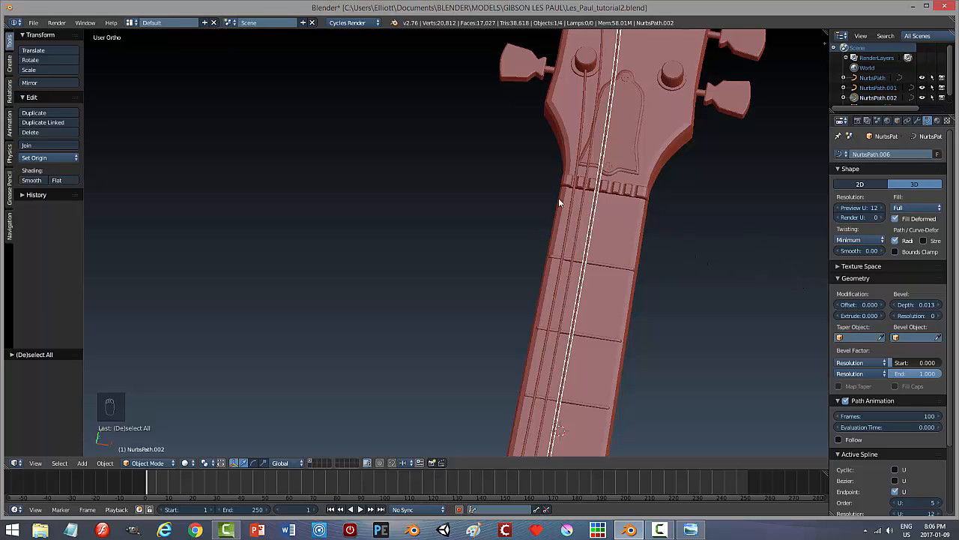
right_click(571, 203)
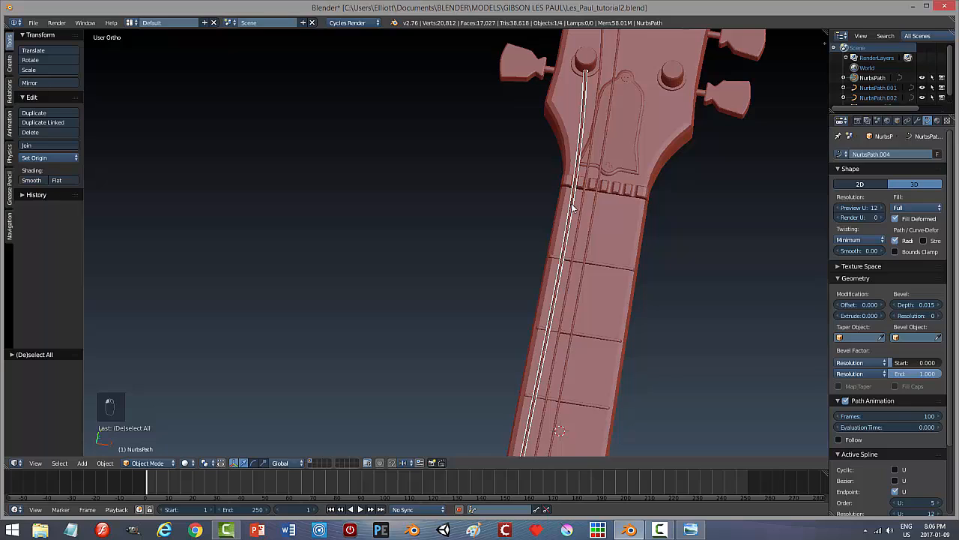
right_click(582, 215)
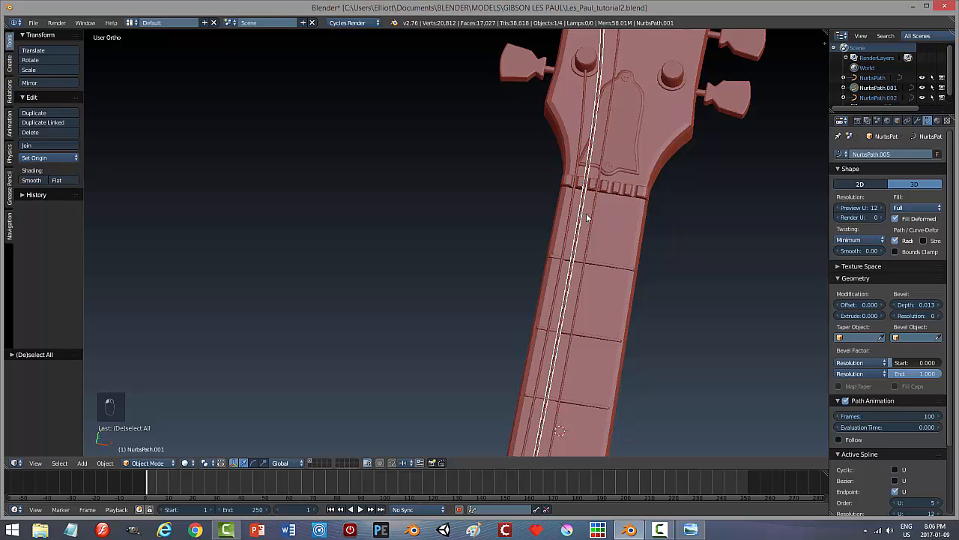
right_click(593, 213)
left_click(917, 304)
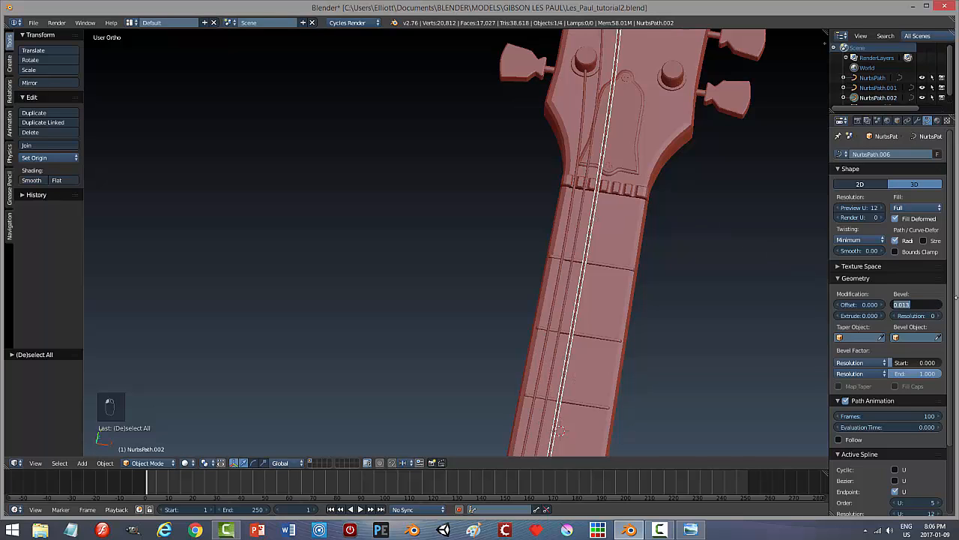
type("0.011")
key("Return")
key("a")
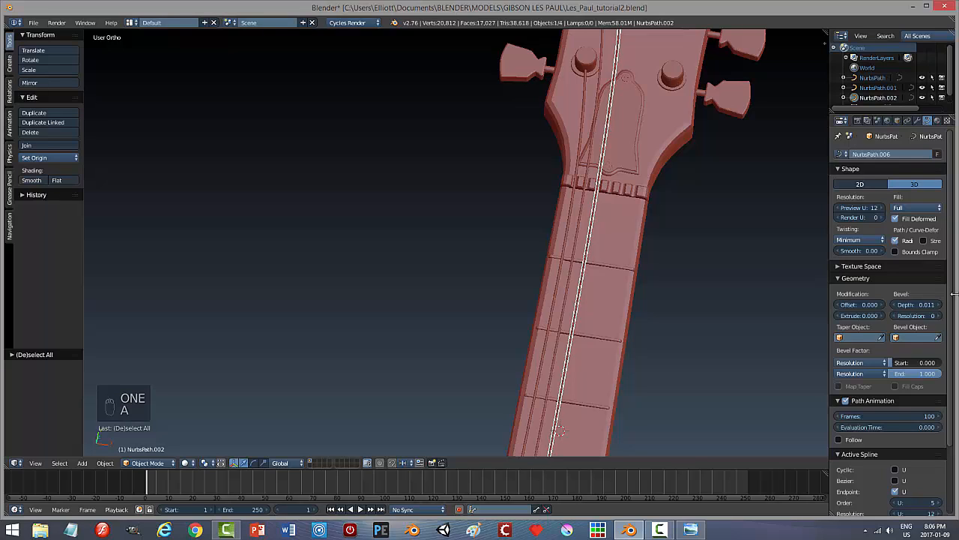
key("a")
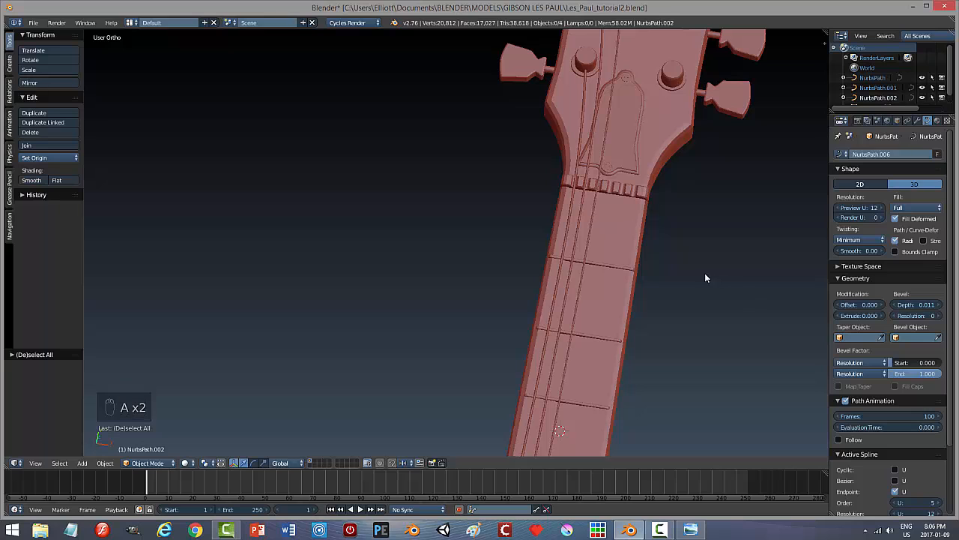
Shift the two bend control points of the third string on the headstock slightly along X towards its tuning post.
middle_click_drag(664, 193, 625, 351, "shift")
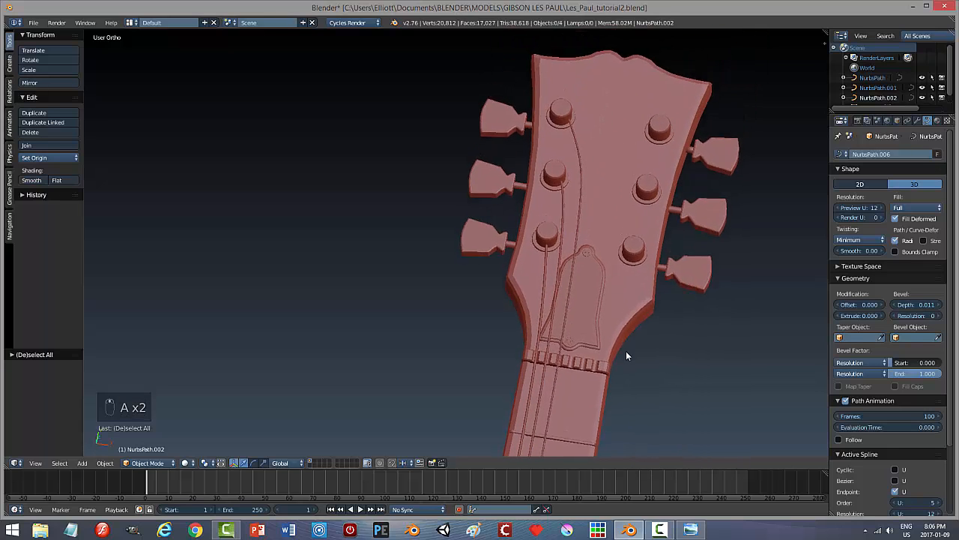
right_click(583, 199)
key("Tab")
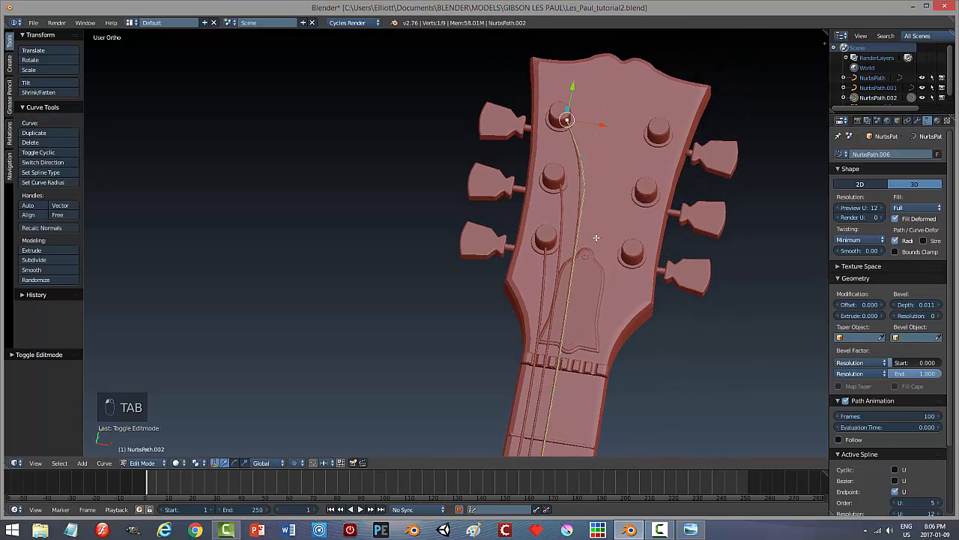
right_click(585, 188)
right_click(583, 161, "shift")
key("g")
key("x")
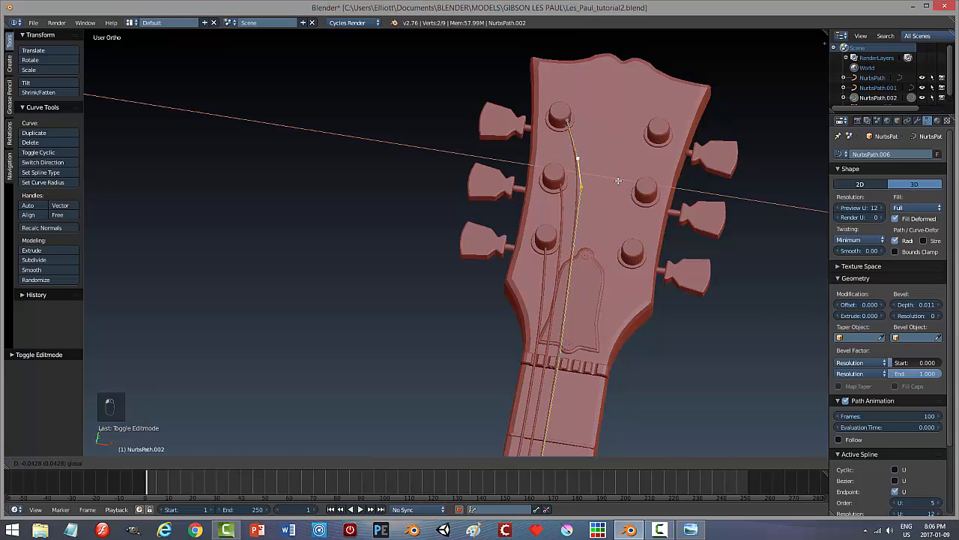
left_click(616, 180)
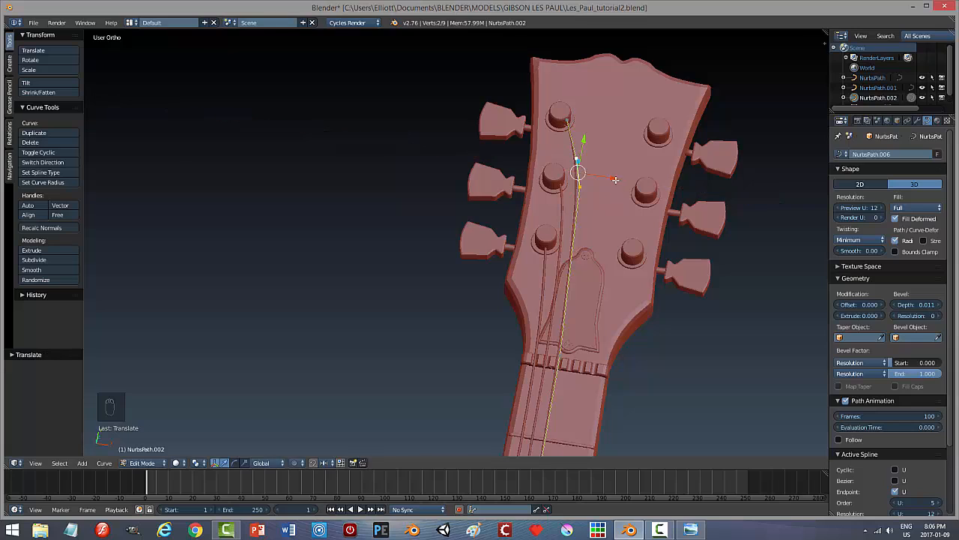
Adjust the third string's end control point at its tuning post along X and finish editing the curve.
right_click(568, 122)
key("g")
key("x")
left_click(596, 127)
key("a")
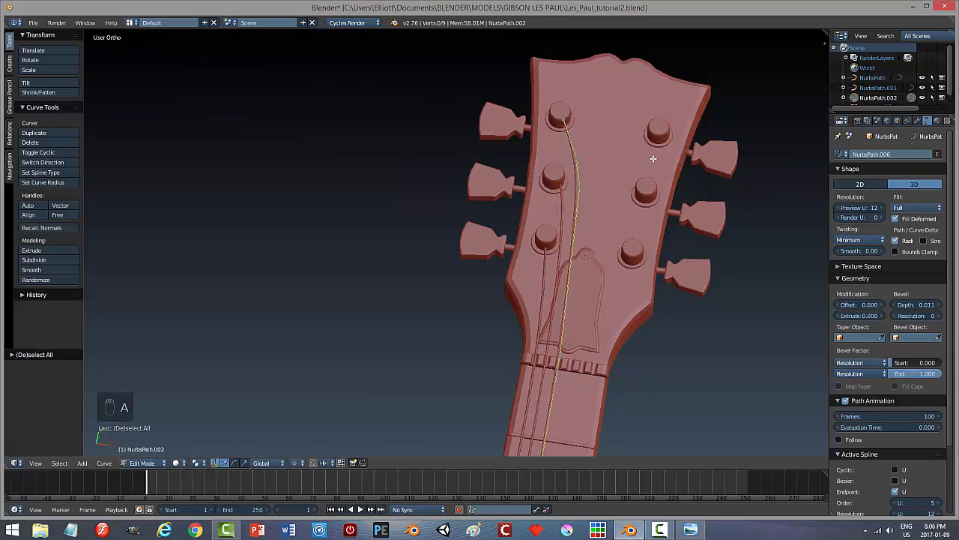
key("Tab")
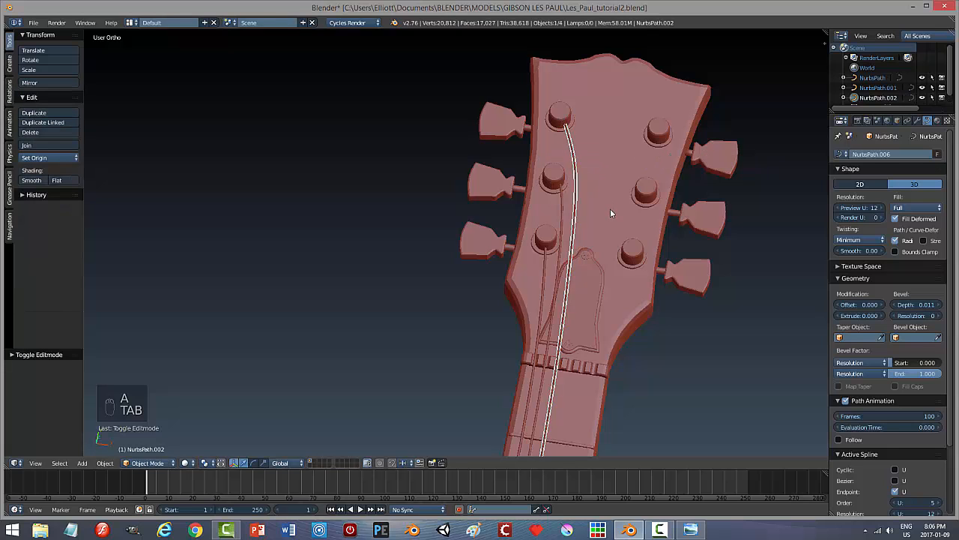
key("a")
mouse_move(627, 221)
middle_mouse_down()
mouse_move(624, 209)
mouse_move(624, 230)
middle_mouse_up()
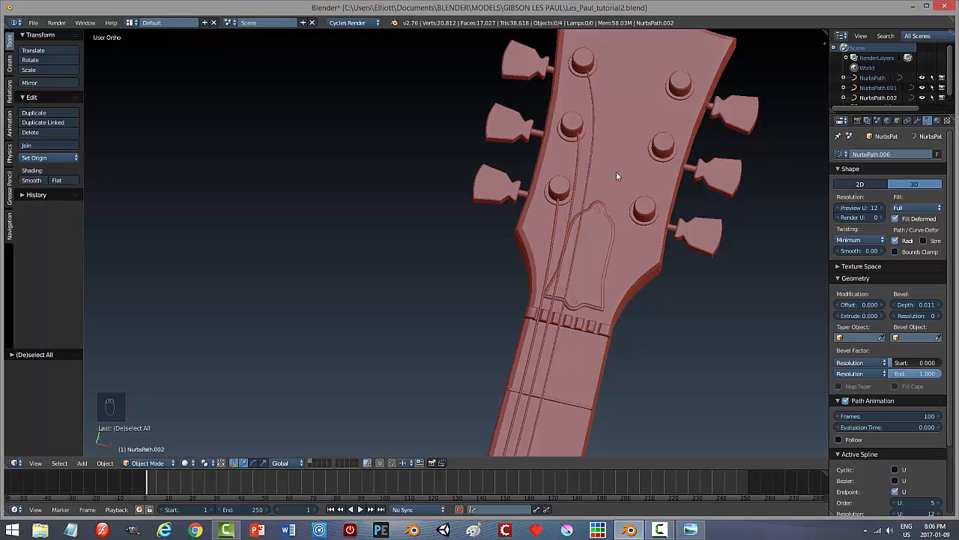
Duplicate the thickest, outermost string in place.
scroll(622, 254, "down", 2)
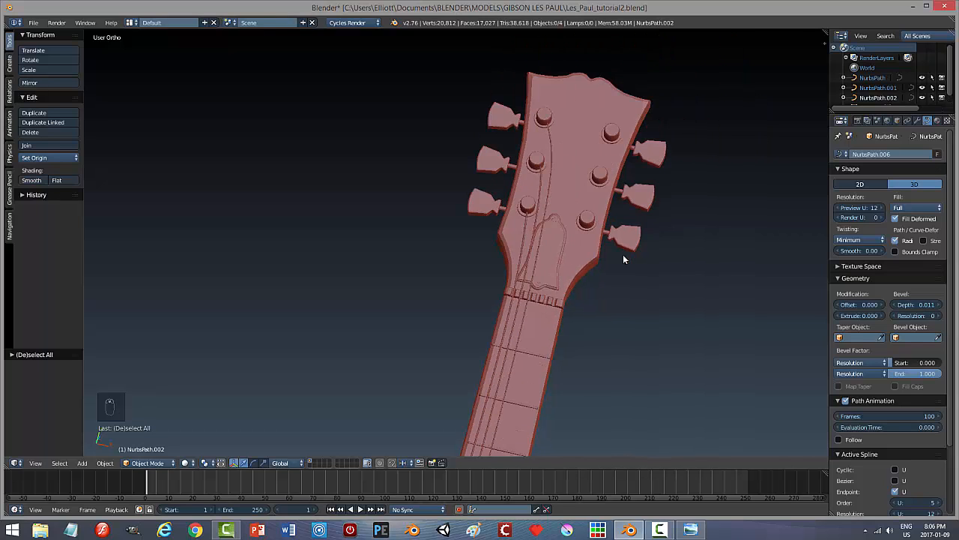
scroll(620, 293, "down", 2)
scroll(627, 289, "down", 1)
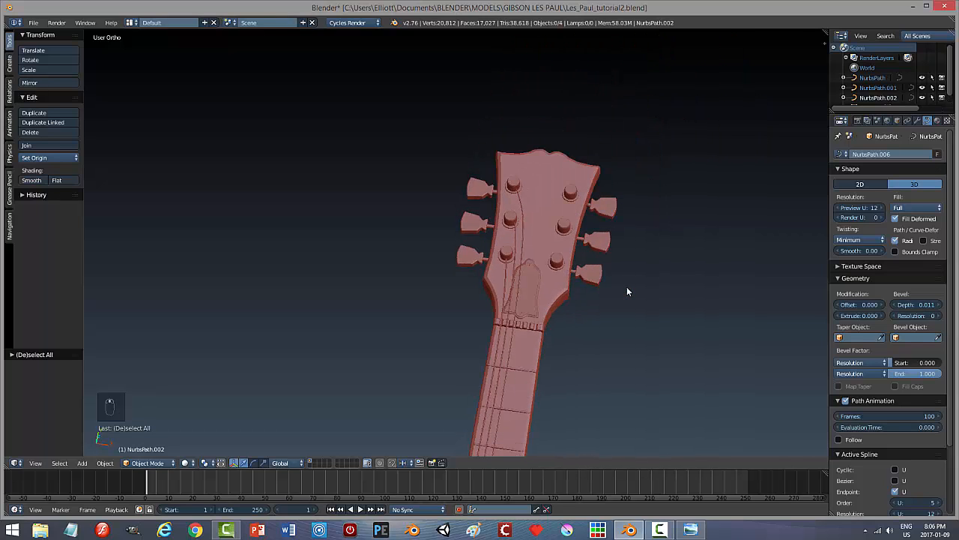
right_click(506, 291)
middle_click_drag(605, 323, 641, 169)
key("shift+d")
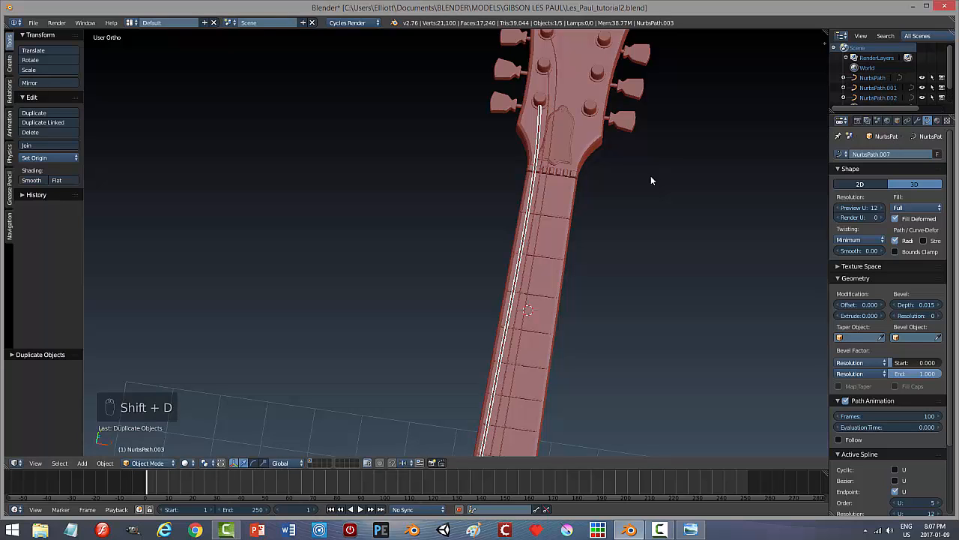
Rotate the duplicated string 180 degrees about the global Y axis.
scroll(636, 280, "down", 6)
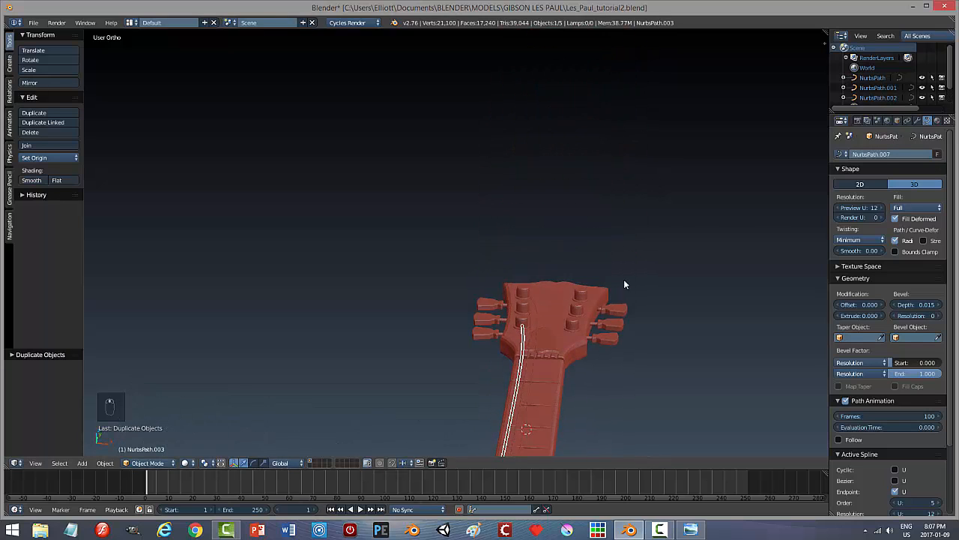
scroll(625, 305, "down", 4)
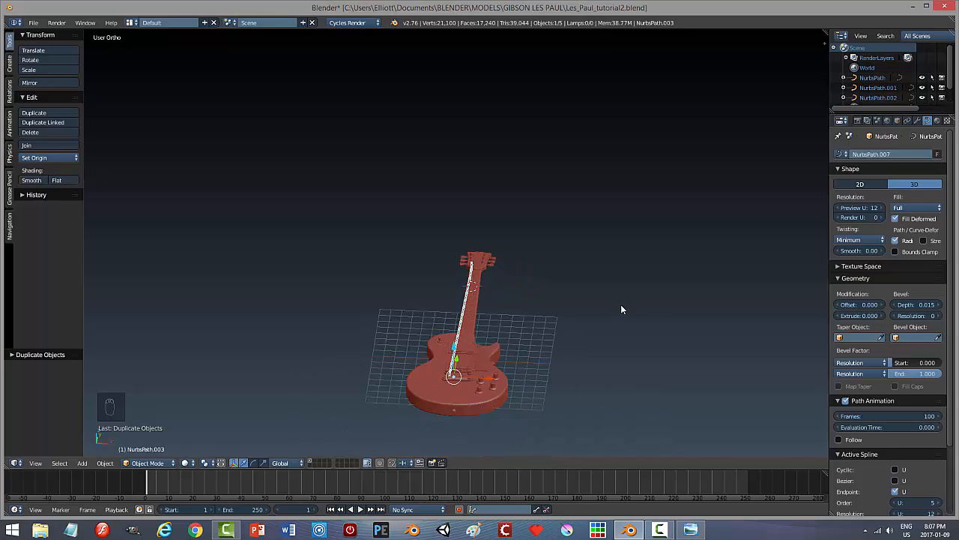
key("r")
type("y")
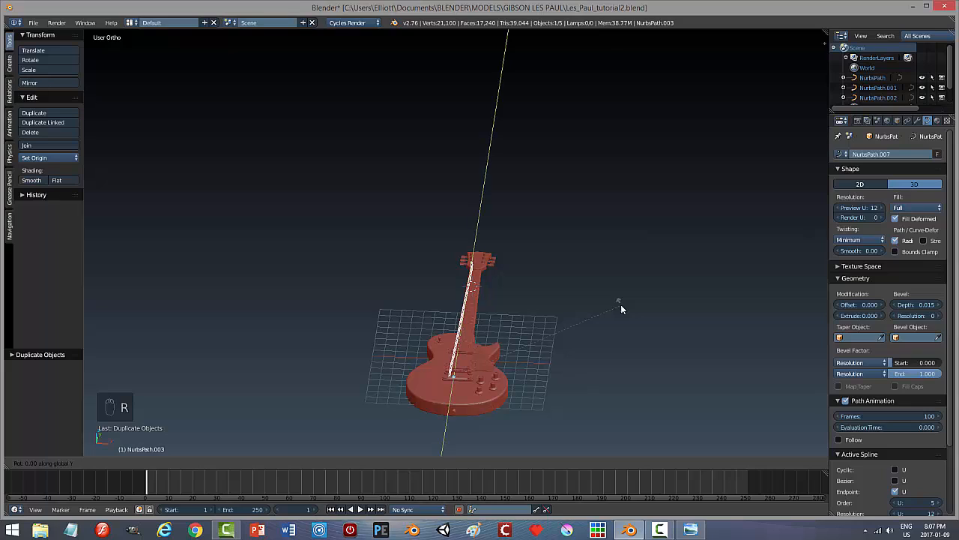
type("180")
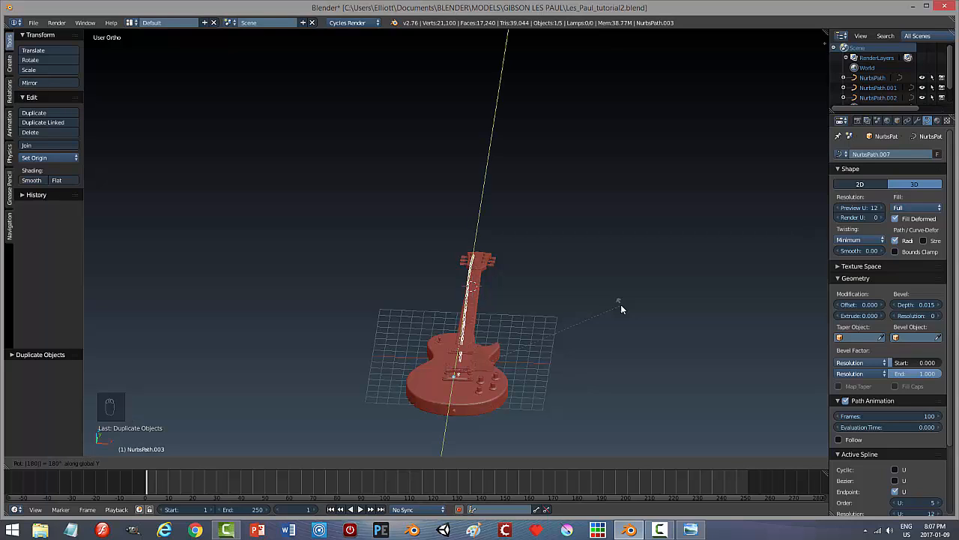
key("Return")
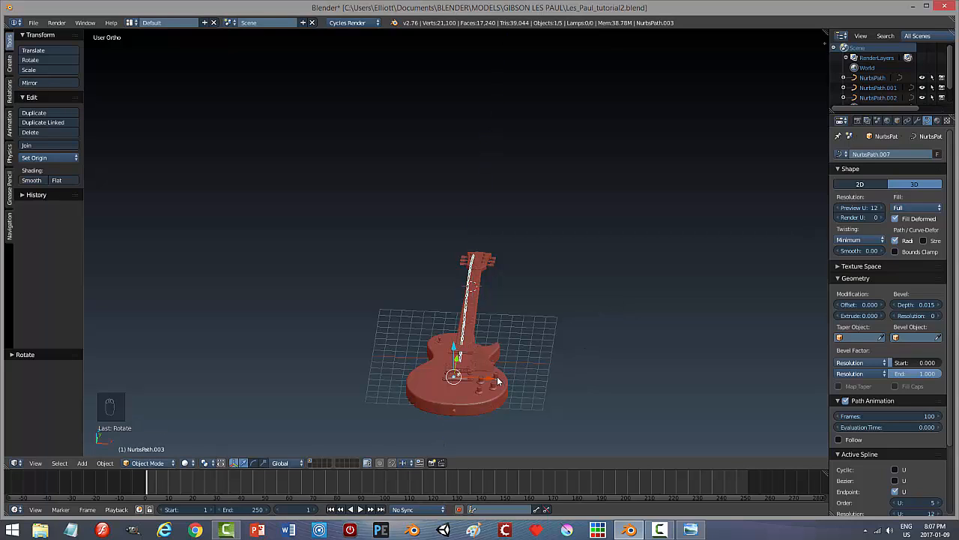
Move the duplicated string about 0.59 along X towards the opposite side of the neck.
key("g")
key("x")
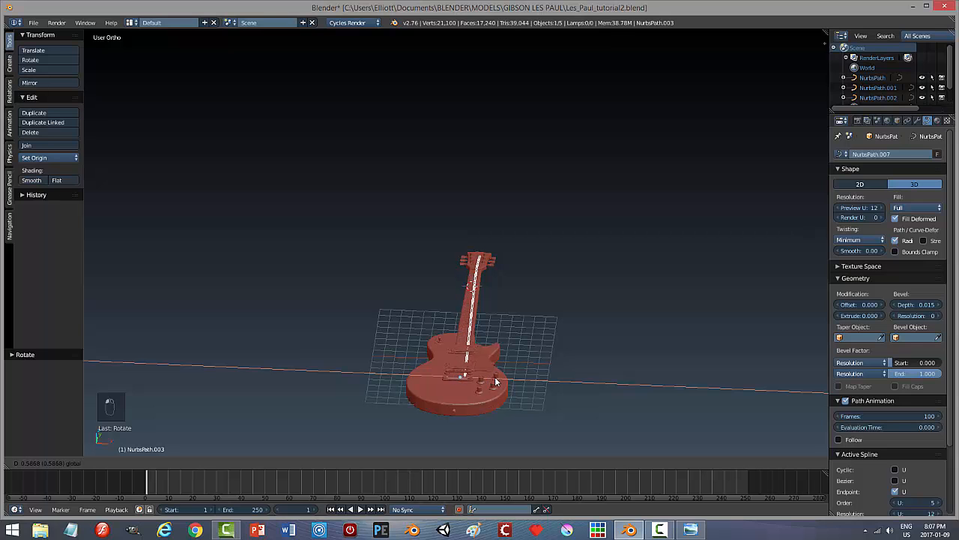
left_click(495, 382)
Rotate the duplicated string another 180 degrees about the global Y axis to turn it upright again.
middle_click_drag(543, 377, 588, 322)
scroll(588, 322, "up", 3)
scroll(588, 325, "up", 3)
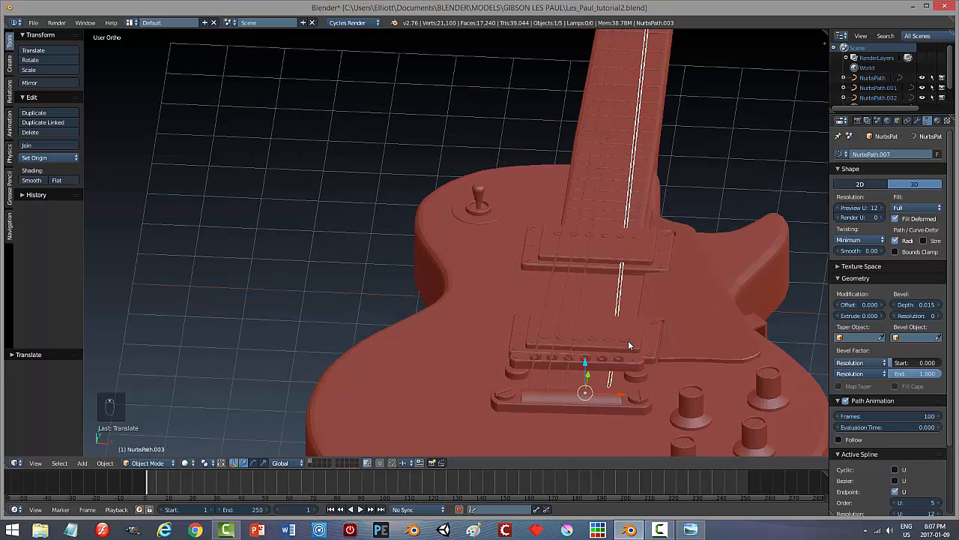
middle_click_drag(658, 362, 680, 350)
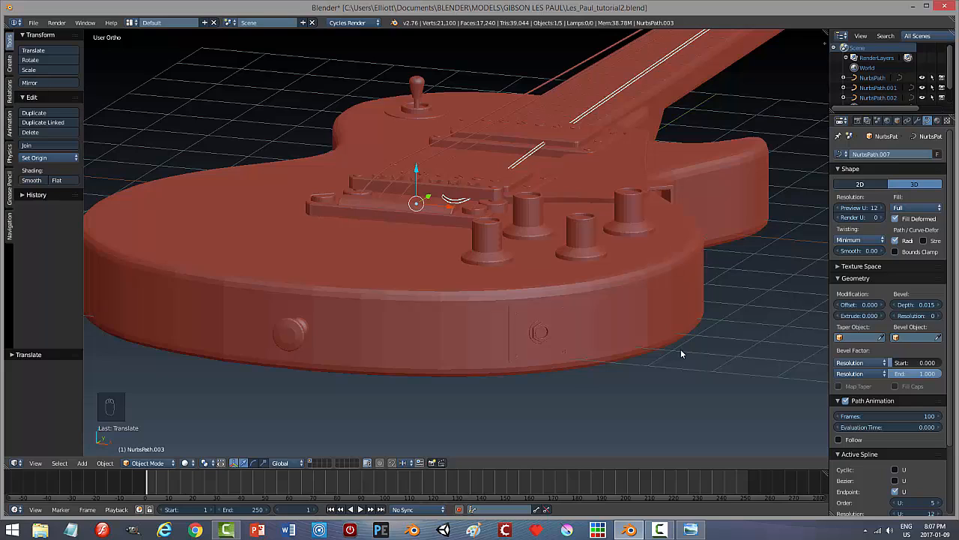
type("r")
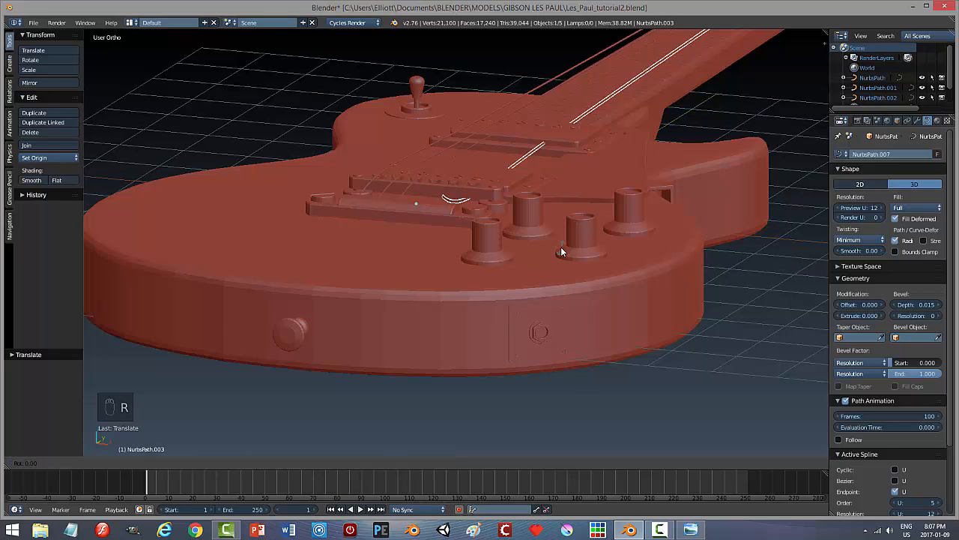
type("y180")
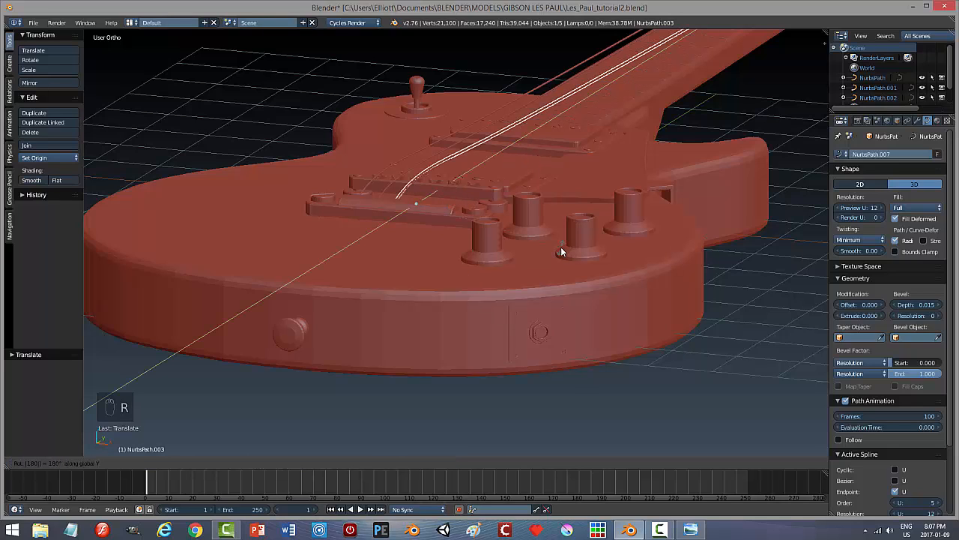
left_click(560, 251)
Move the duplicated string further along X to the end of the bridge nearest the control knobs.
key("g")
key("x")
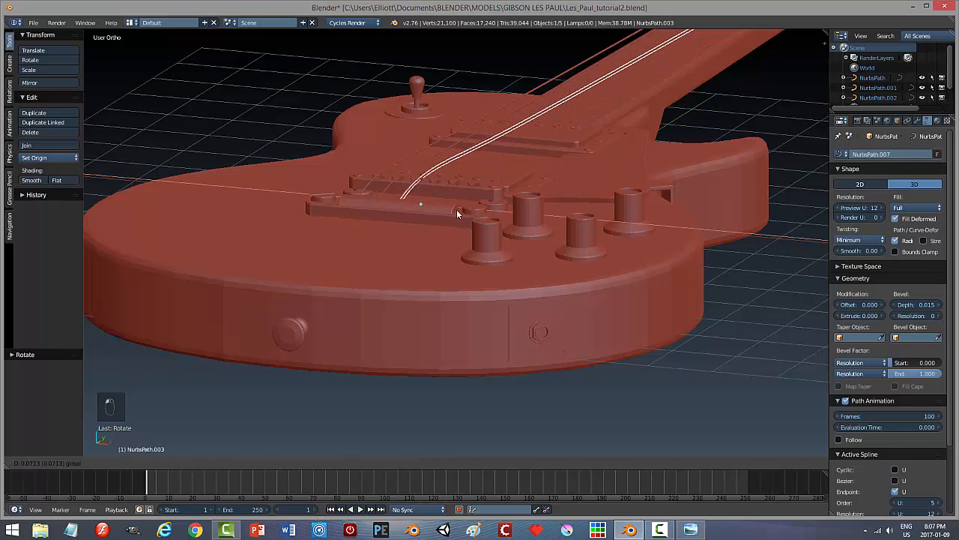
left_click(502, 236)
middle_click_drag(507, 247, 535, 265)
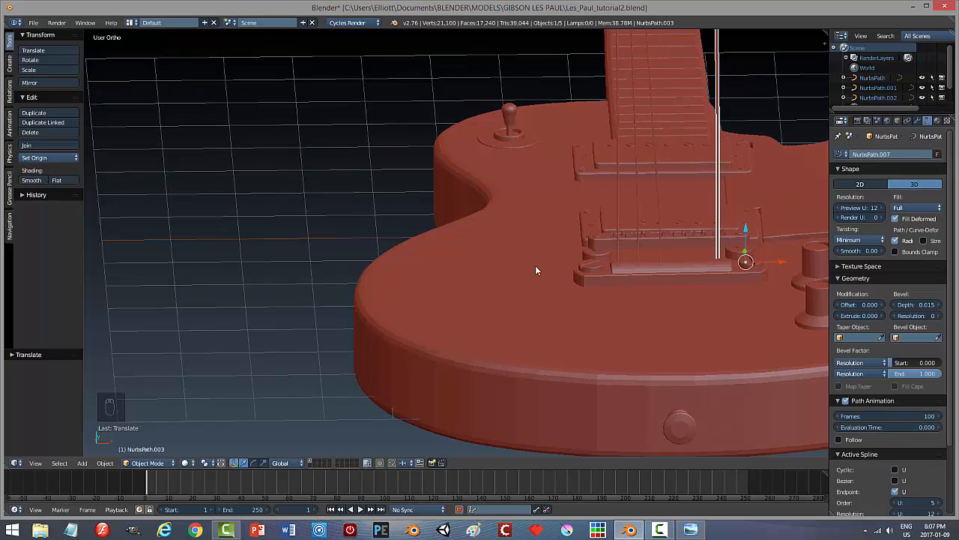
Rotate the duplicated string about the global Z axis so that it follows the neck's edge to the headstock.
scroll(687, 242, "down", 6)
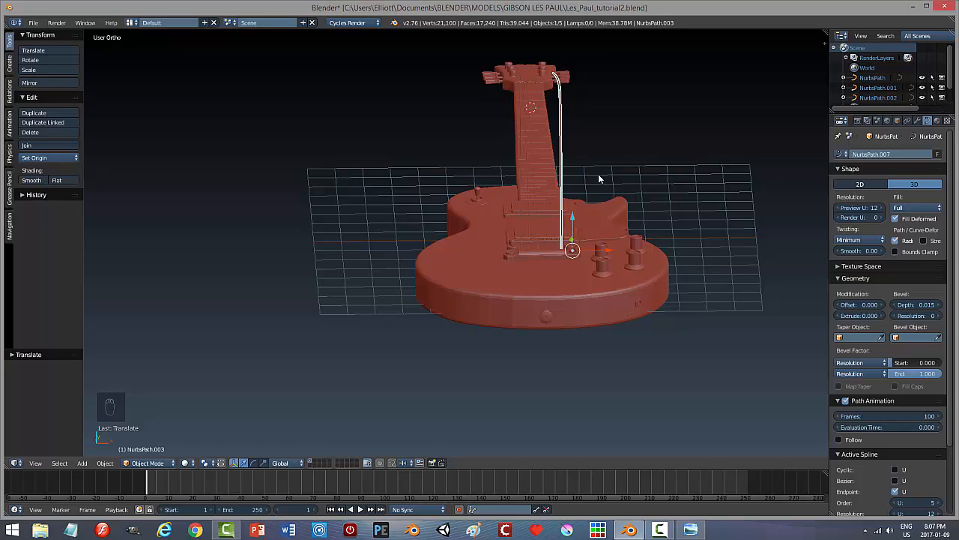
key("r")
key("z")
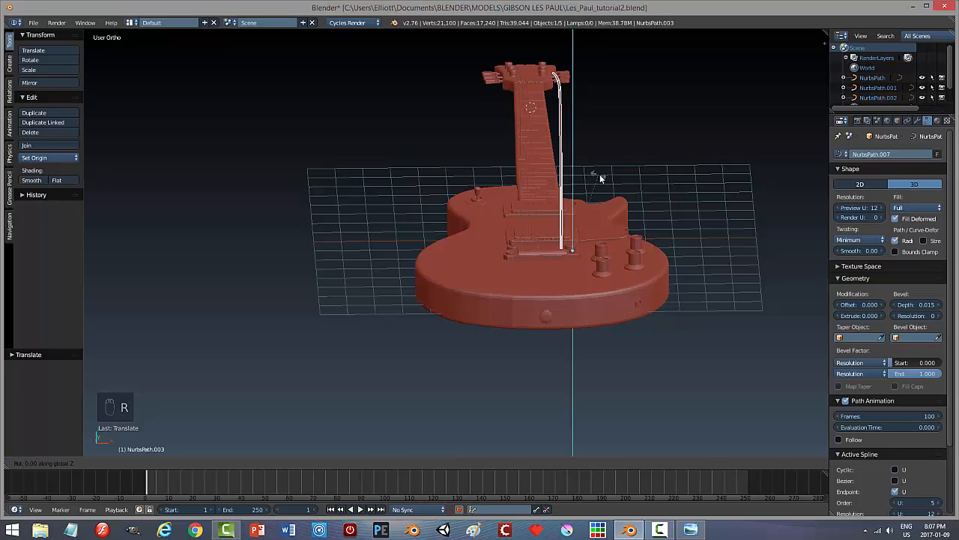
left_click(596, 176)
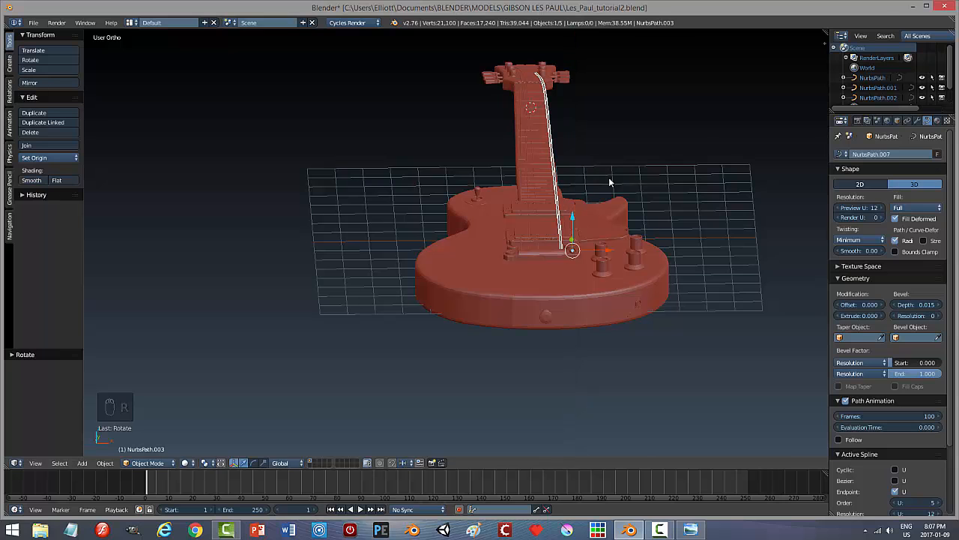
Nudge the angled duplicate string slightly along X at the bridge, then check its headstock end.
scroll(616, 180, "up", 5)
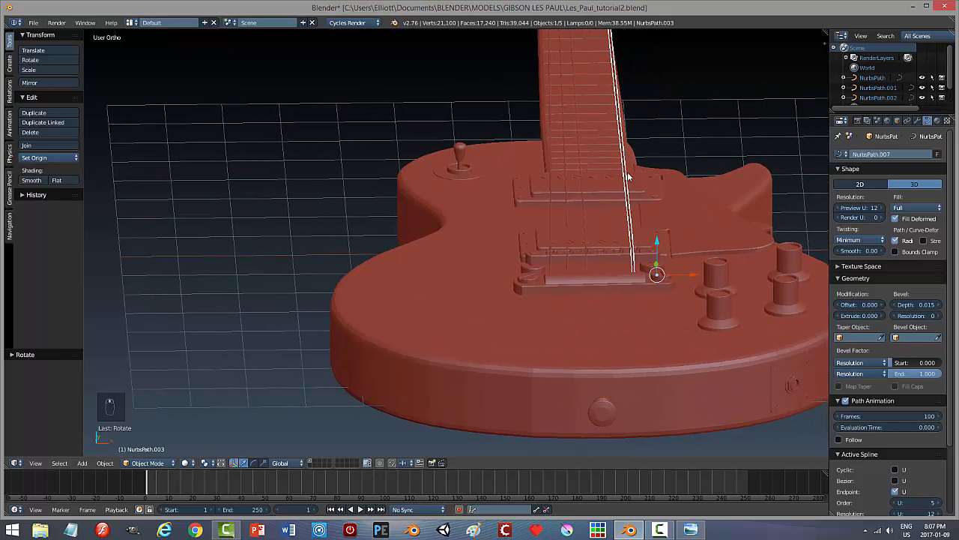
middle_click_drag(628, 173, 675, 225, "shift")
scroll(633, 197, "up", 2)
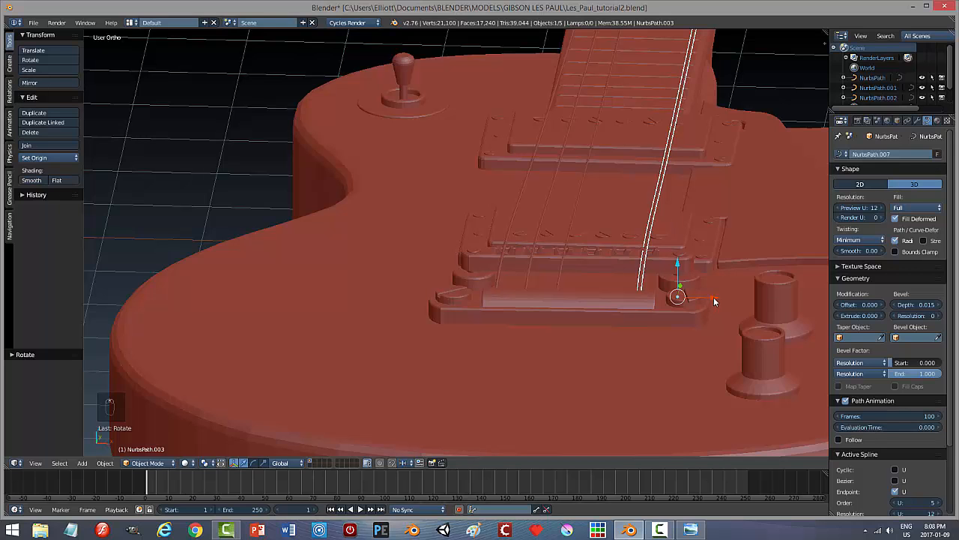
left_click_drag(714, 299, 717, 296)
middle_click_drag(736, 242, 446, 204)
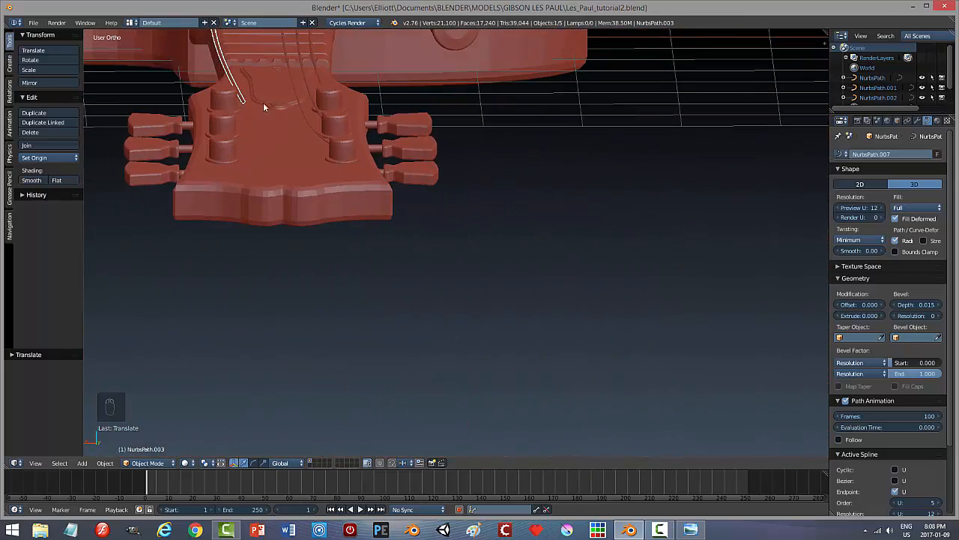
In Edit Mode, hide the manipulator and scale the duplicated string's four control points from the headstock to the pickups to 0 along X.
key("Tab")
key("Tab")
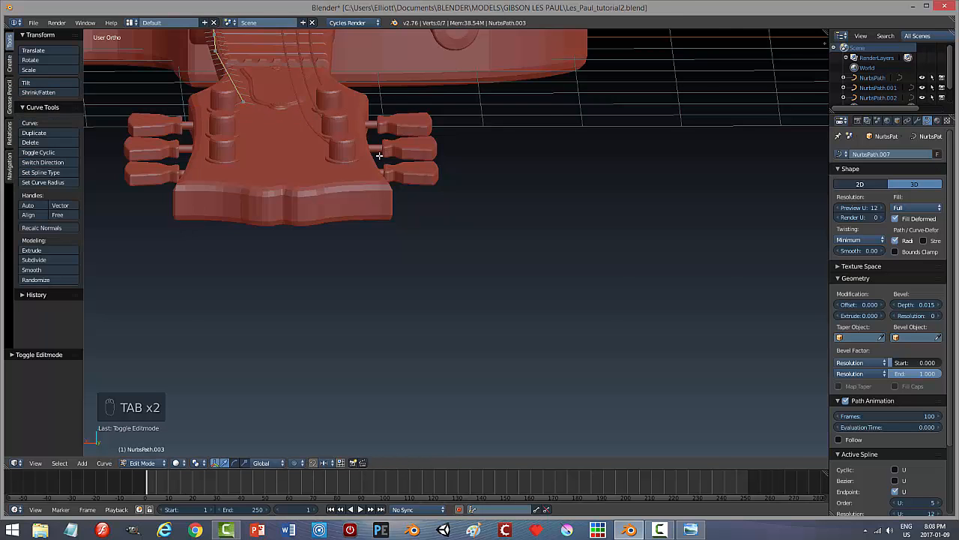
key("KP_7")
scroll(674, 153, "down", 3)
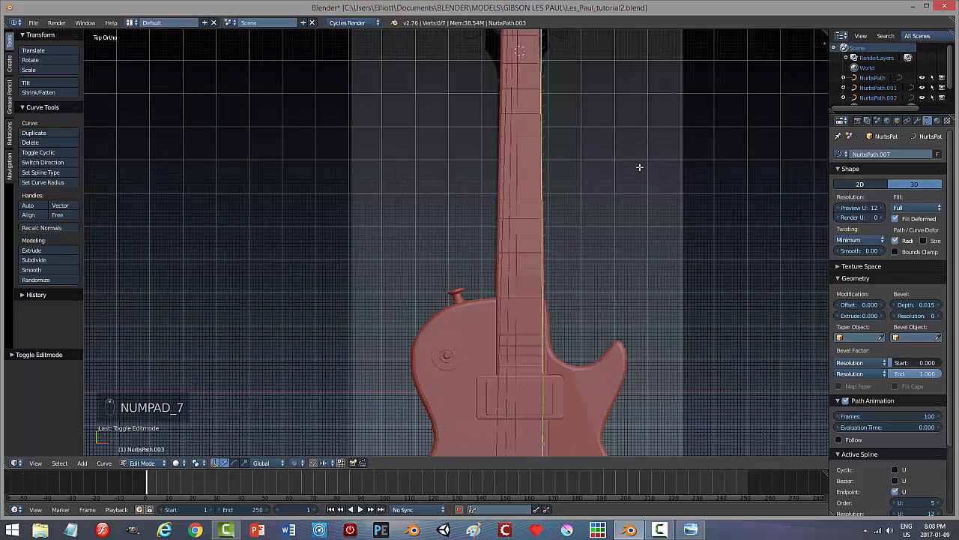
scroll(573, 105, "down", 1)
middle_click_drag(579, 98, 556, 269, "shift")
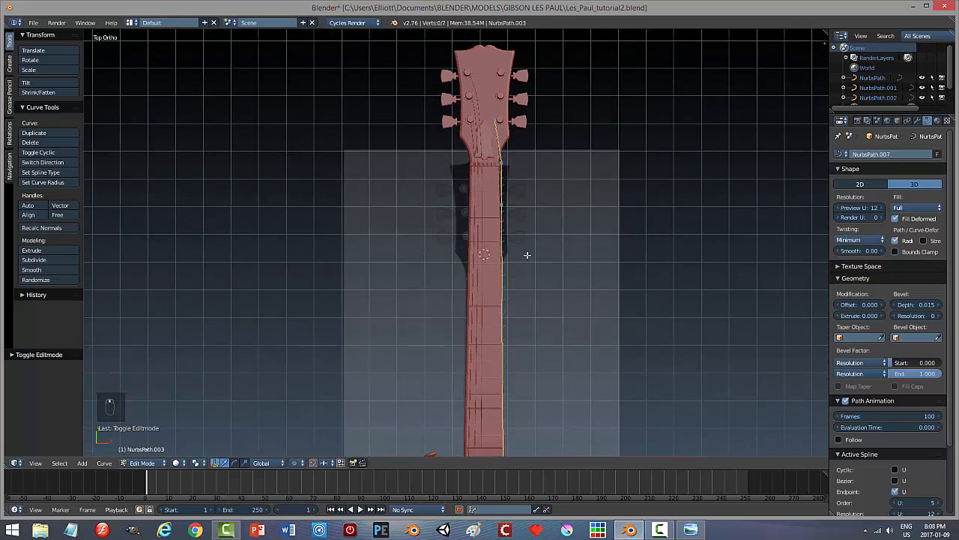
right_click(502, 205)
left_click(215, 463)
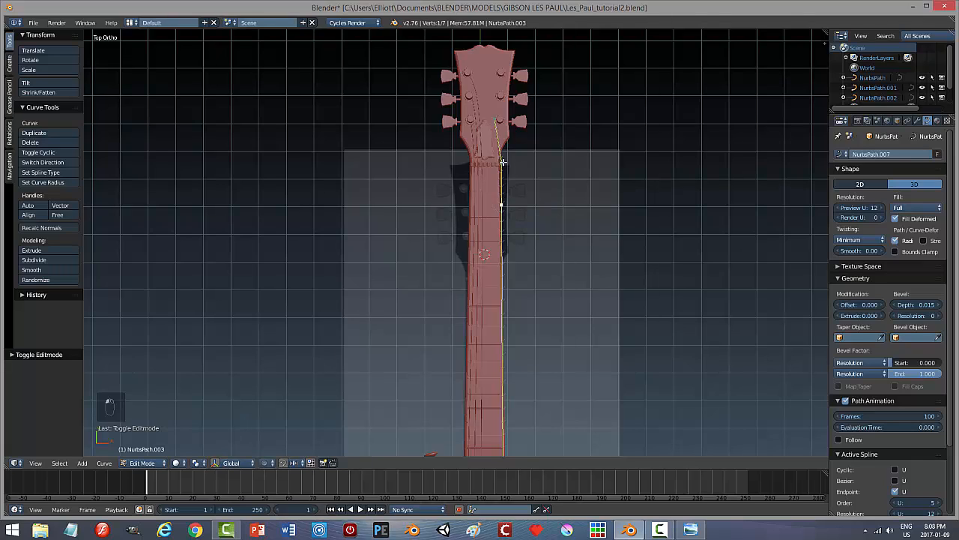
left_click(495, 120, "shift")
scroll(554, 246, "down", 4)
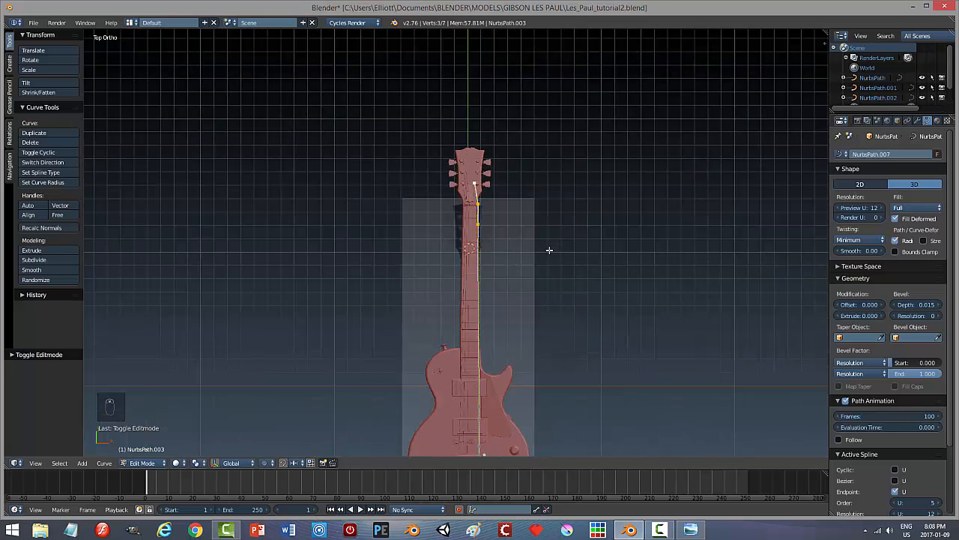
scroll(531, 274, "down", 1)
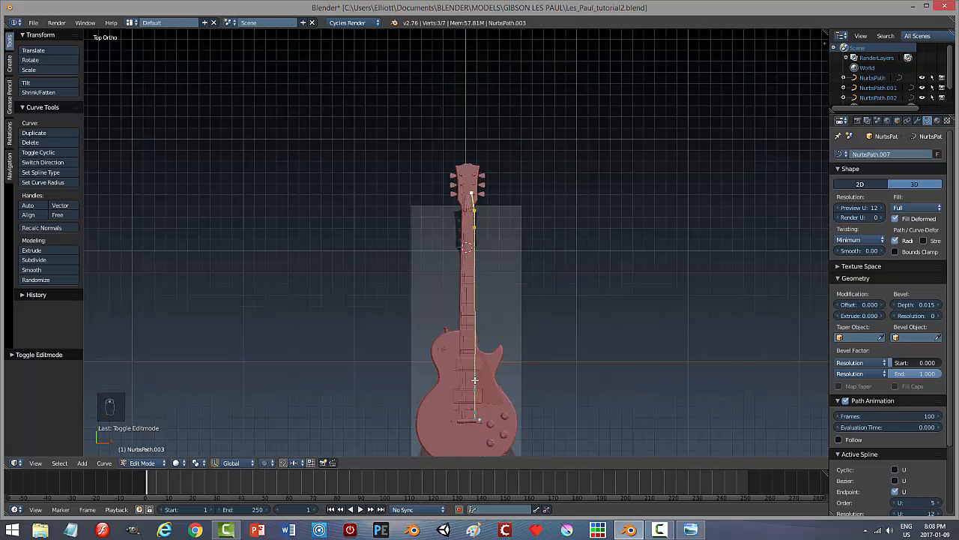
right_click(474, 379, "shift")
key("s")
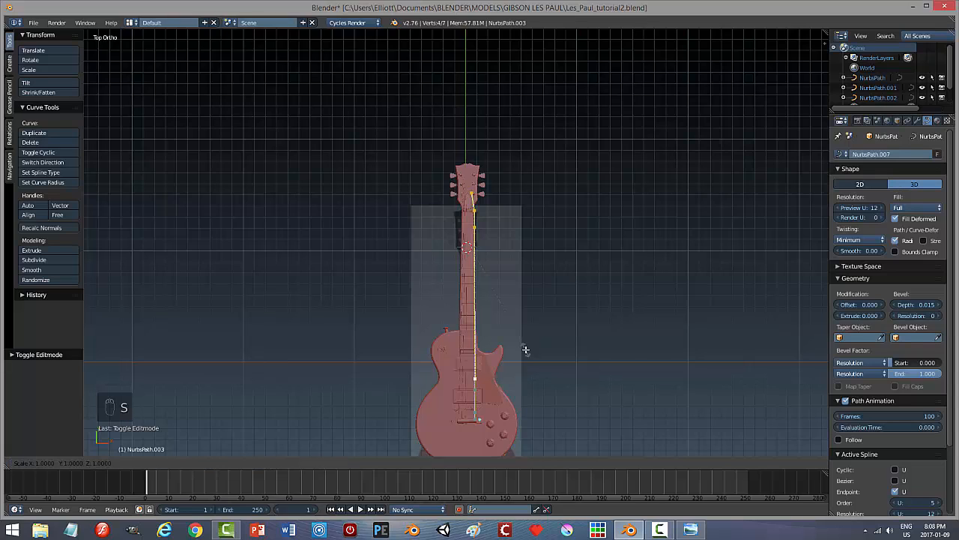
key("x")
key("0")
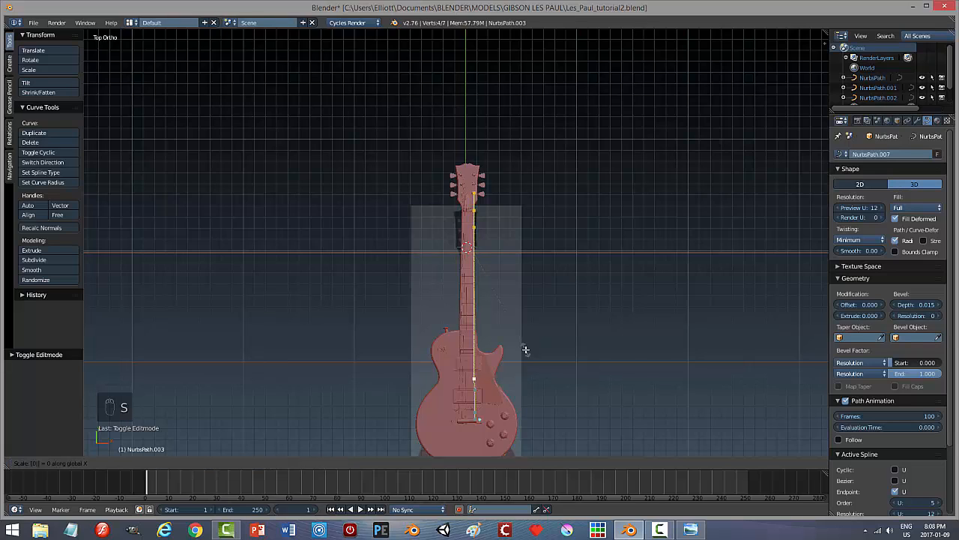
left_click(525, 349)
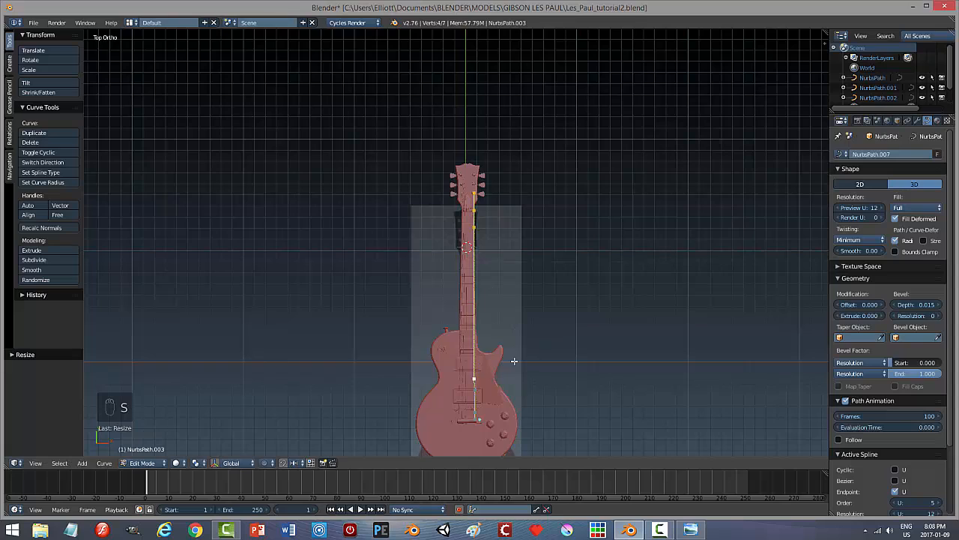
Select the string's three control points nearest the bridge and tailpiece.
right_click(474, 392)
right_click(476, 413, "shift")
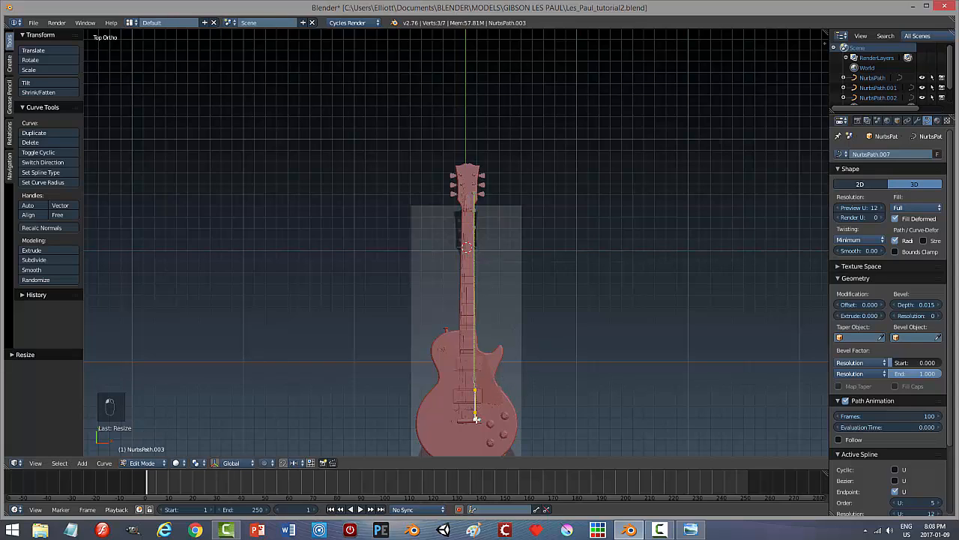
key("s")
key("x")
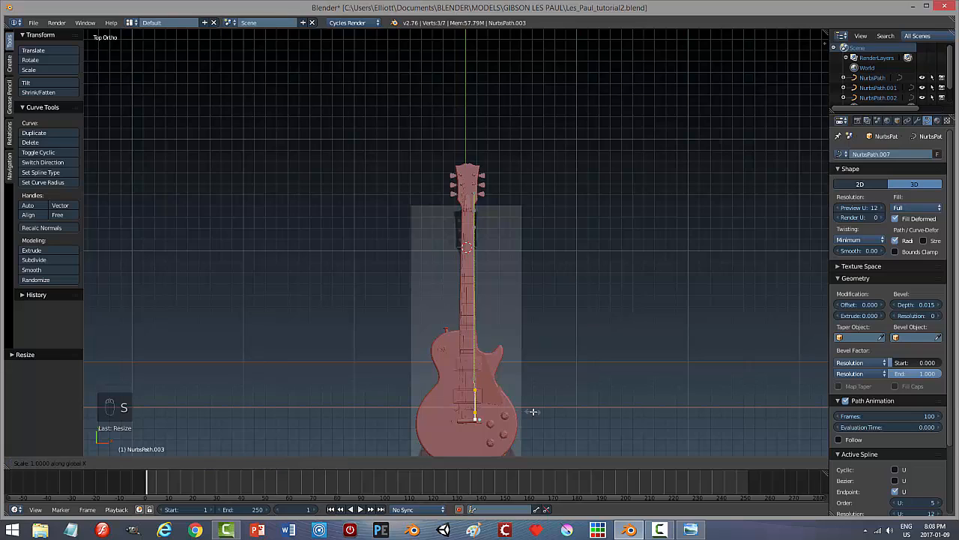
key("0")
left_click(525, 402)
key("Escape")
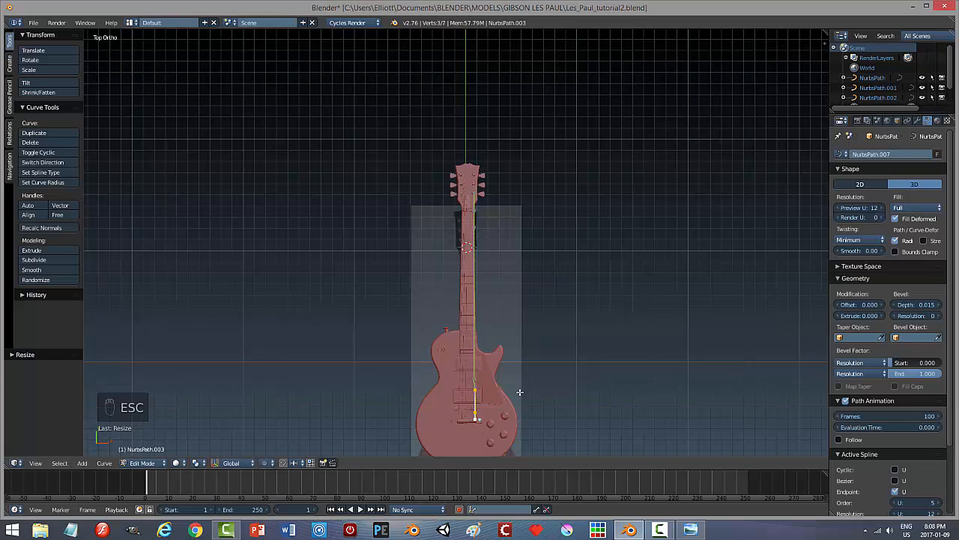
Add the string's next point near the pickups to the selection, scale the four points to 0 along X, and deselect everything.
right_click(475, 379, "shift")
key("s")
key("x")
key("0")
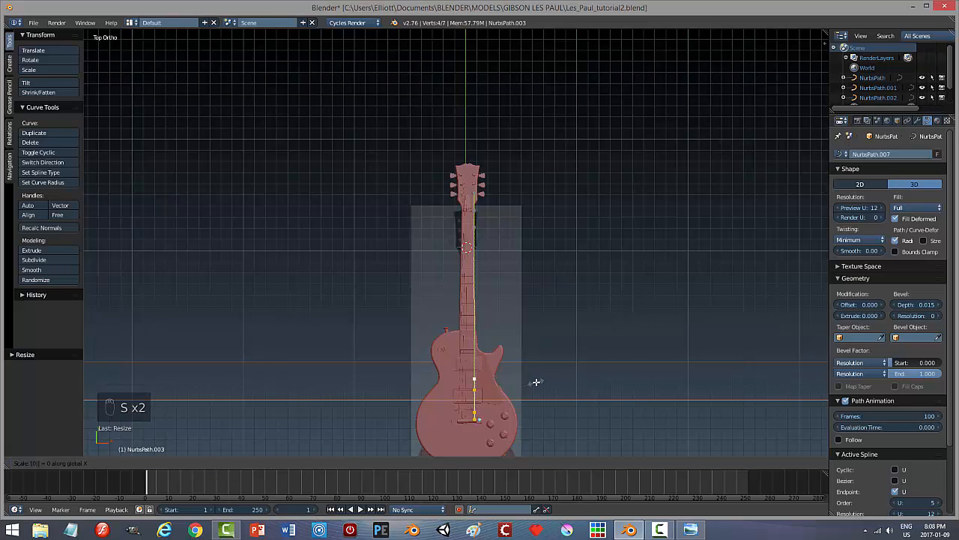
left_click(537, 382)
scroll(520, 383, "up", 3)
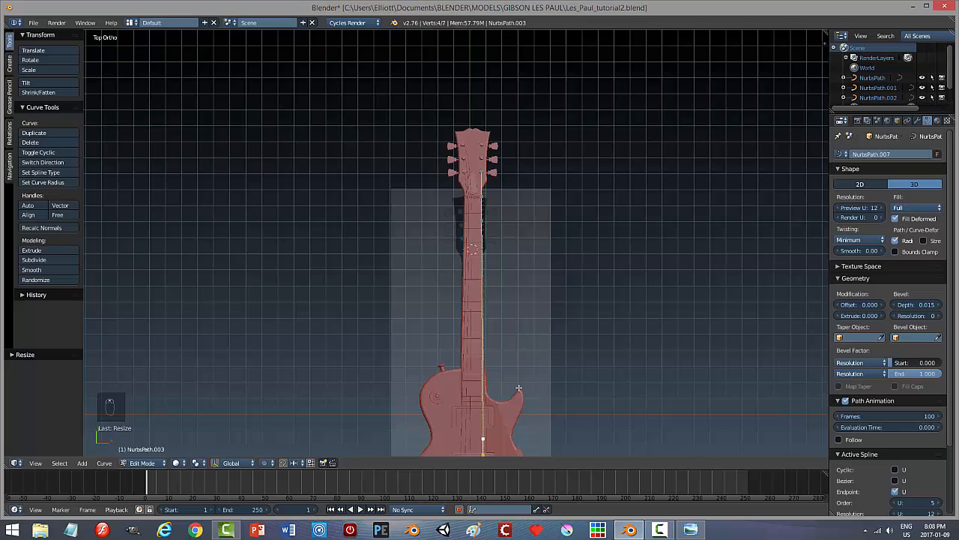
scroll(519, 383, "up", 4)
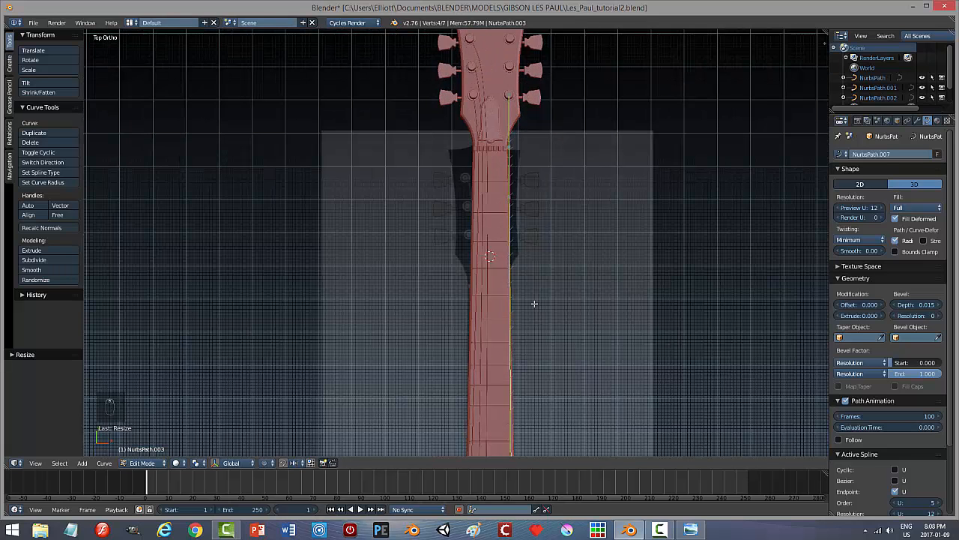
key("a")
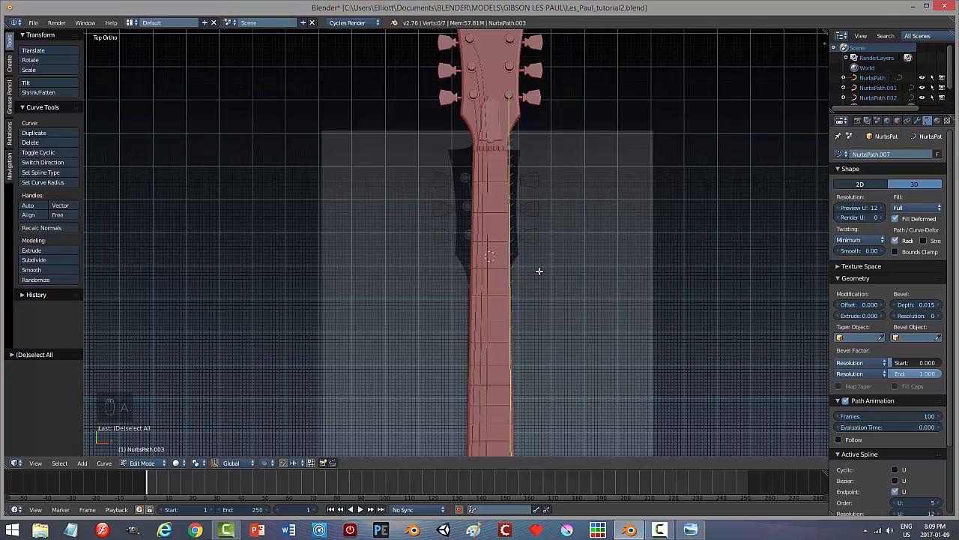
Check the string's end at the bridge, then select all its control points and show the transform manipulator again.
scroll(537, 270, "down", 7)
scroll(524, 255, "up", 9)
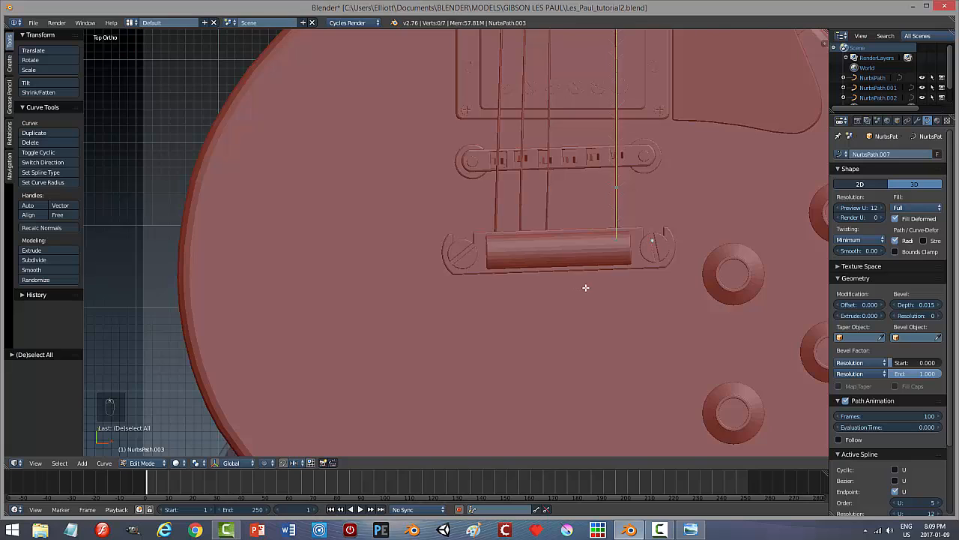
scroll(586, 287, "up", 1)
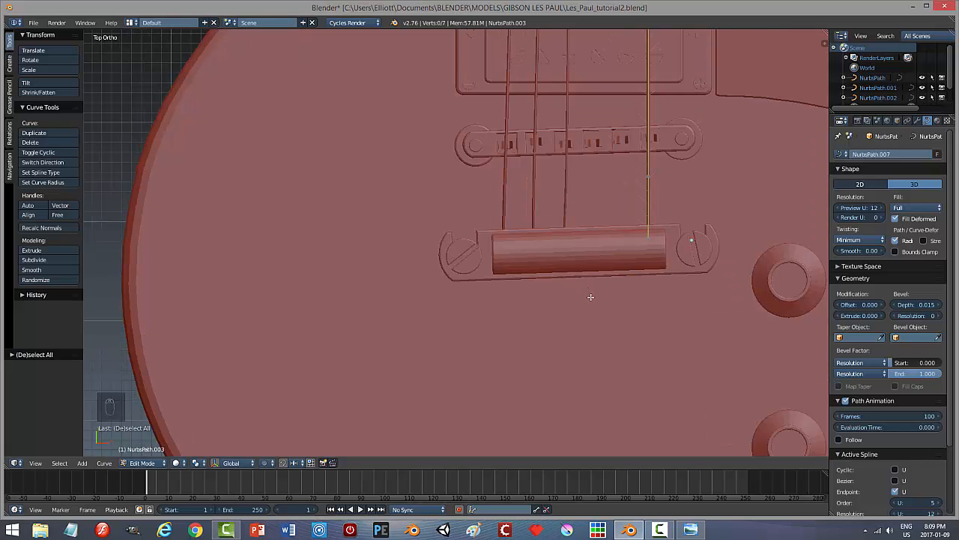
middle_click_drag(591, 297, 594, 297)
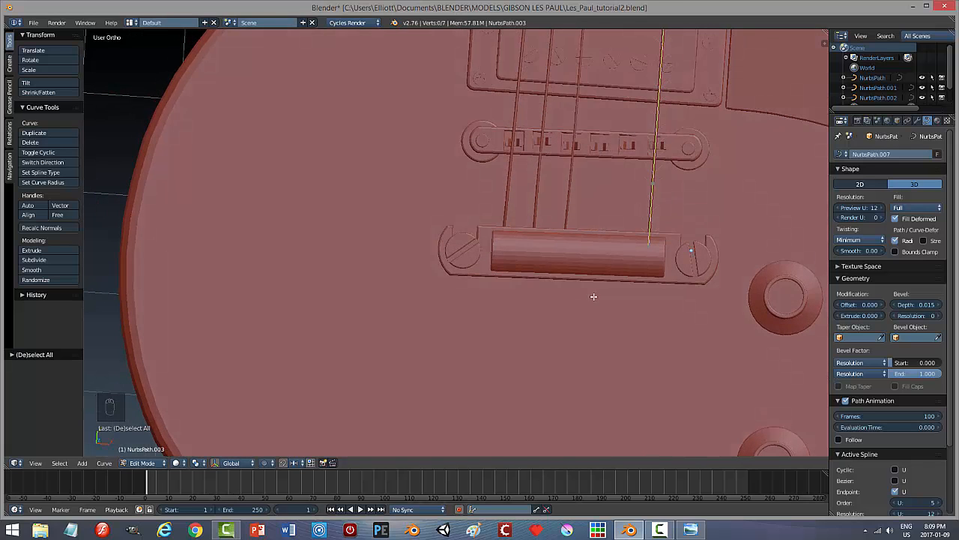
key("a")
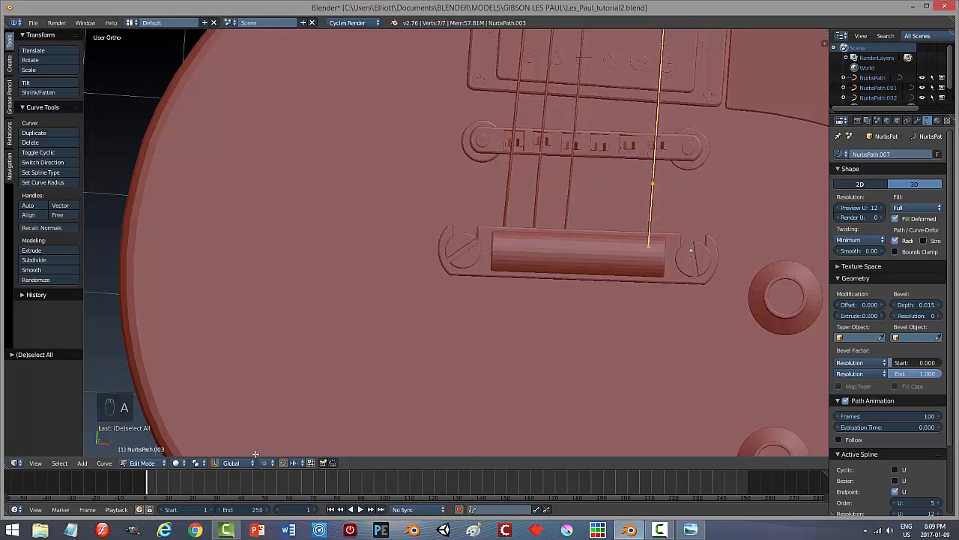
left_click(215, 462)
scroll(693, 243, "down", 6)
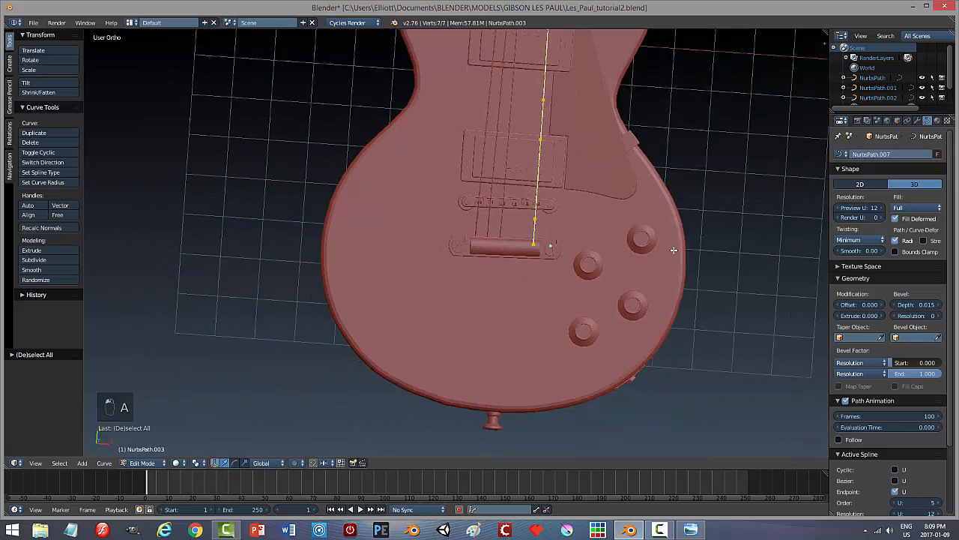
left_click(534, 101)
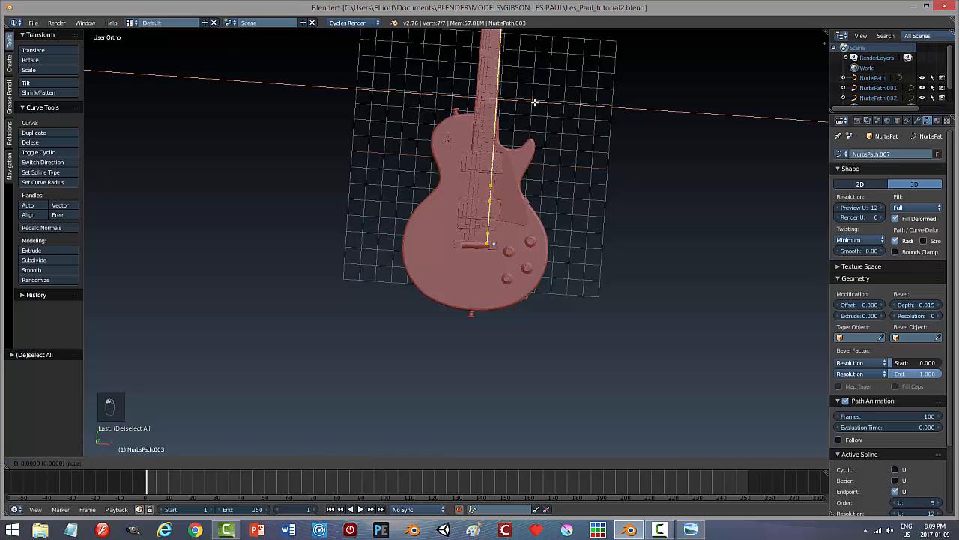
left_click(534, 101)
scroll(561, 226, "up", 2)
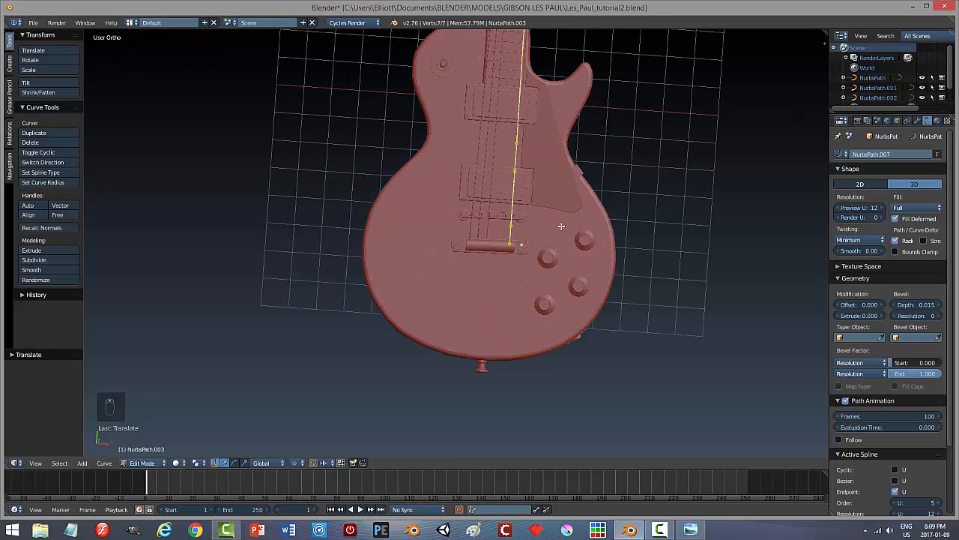
Move the whole string about 0.02 along X at the bridge in top view.
key("KP_7")
scroll(602, 239, "up", 7)
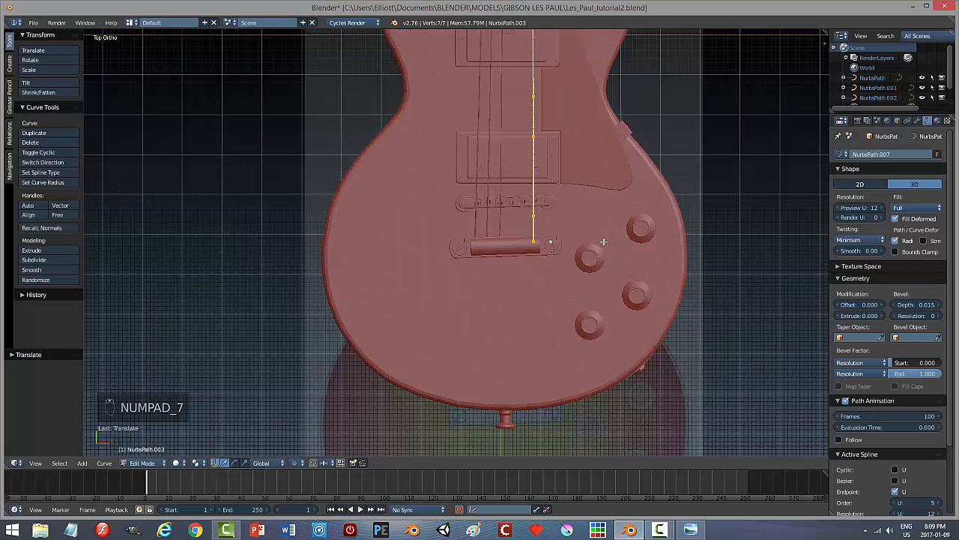
middle_click_drag(692, 207, 632, 205, "shift")
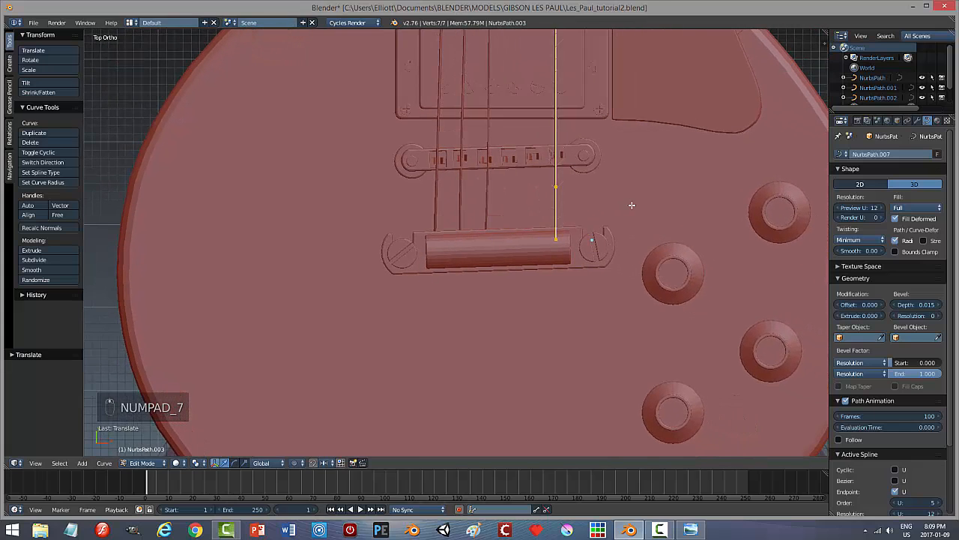
key("g")
key("x")
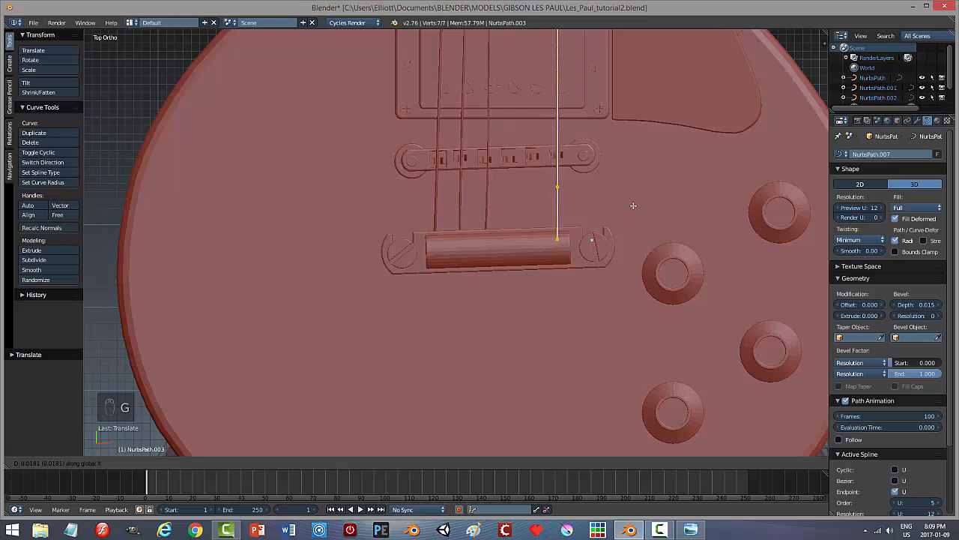
left_click(634, 206)
Deselect the control points and examine the string's alignment along the neck to the headstock and its height above the fretboard.
scroll(631, 132, "down", 6)
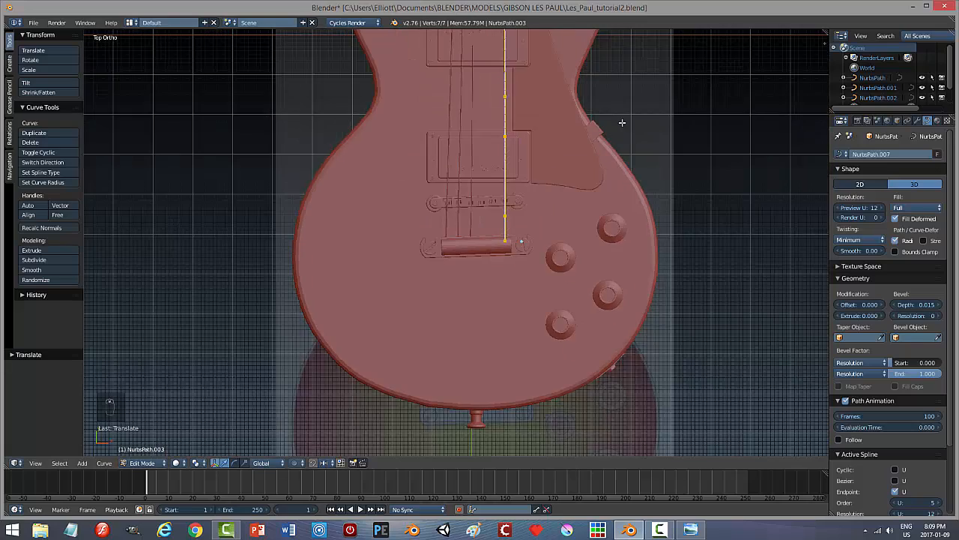
scroll(595, 252, "up", 3)
middle_click_drag(571, 329, 570, 371, "shift")
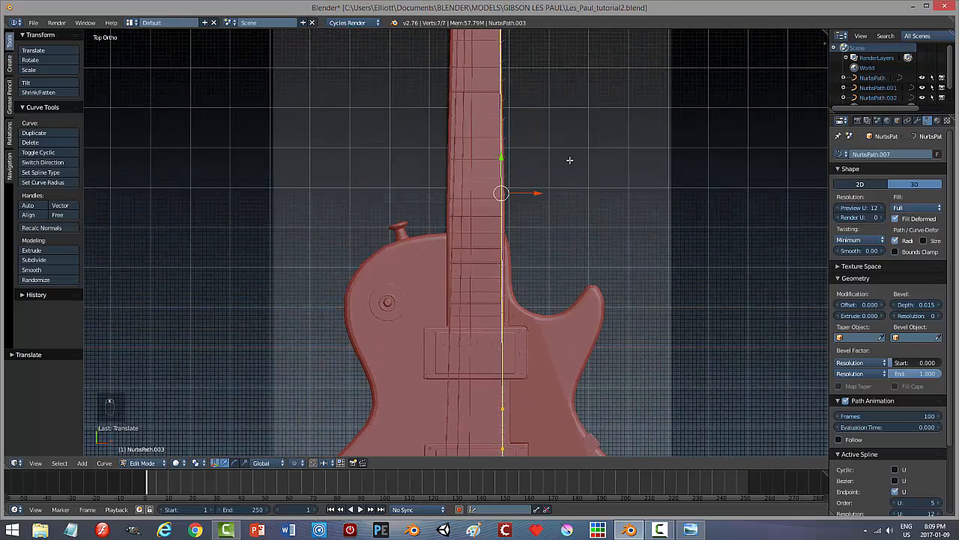
middle_click_drag(569, 174, 575, 339, "shift")
middle_click_drag(568, 191, 564, 327, "shift")
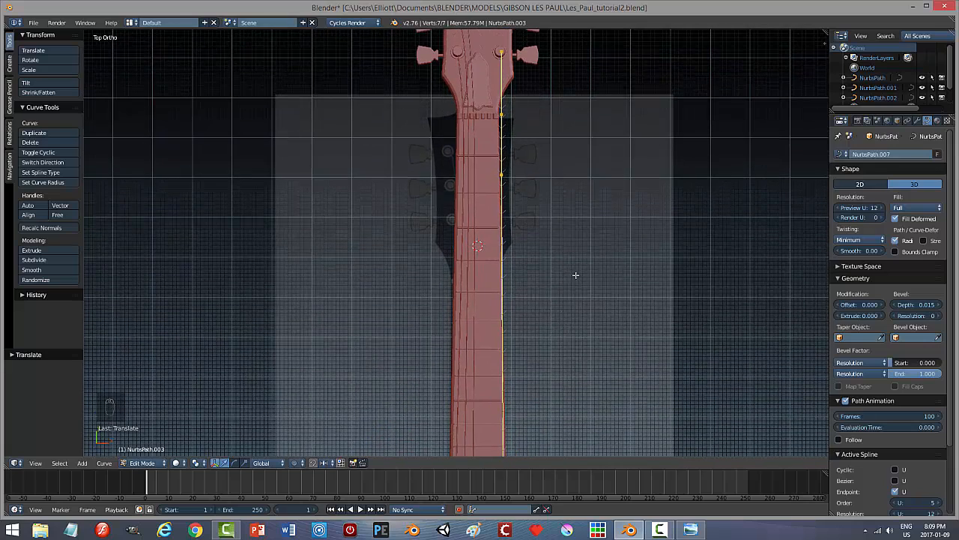
scroll(555, 300, "down", 4)
key("a")
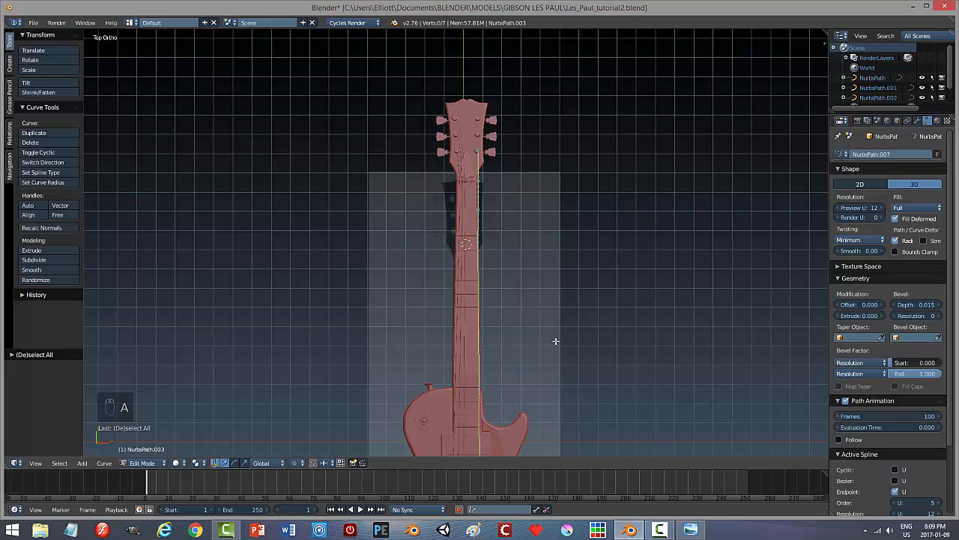
key("ctrl+Tab")
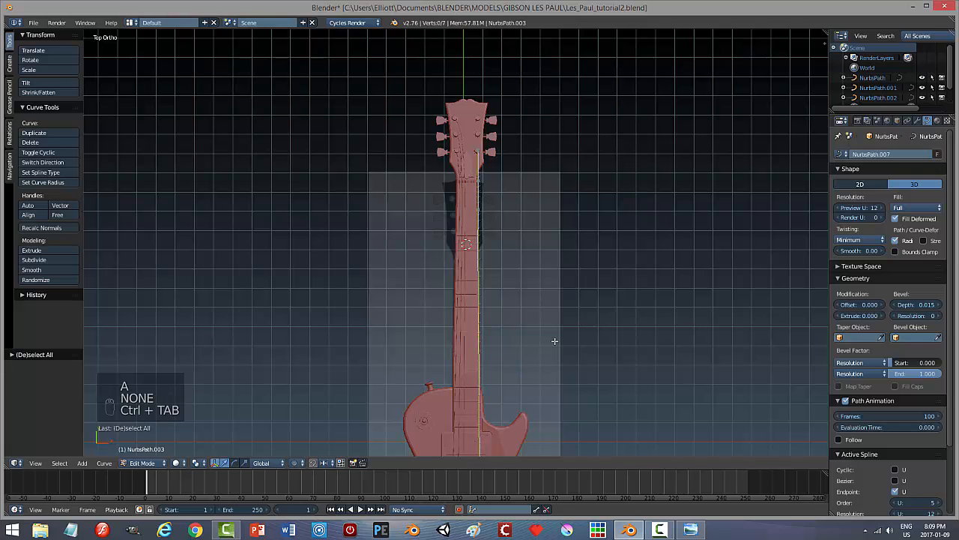
scroll(526, 282, "up", 2)
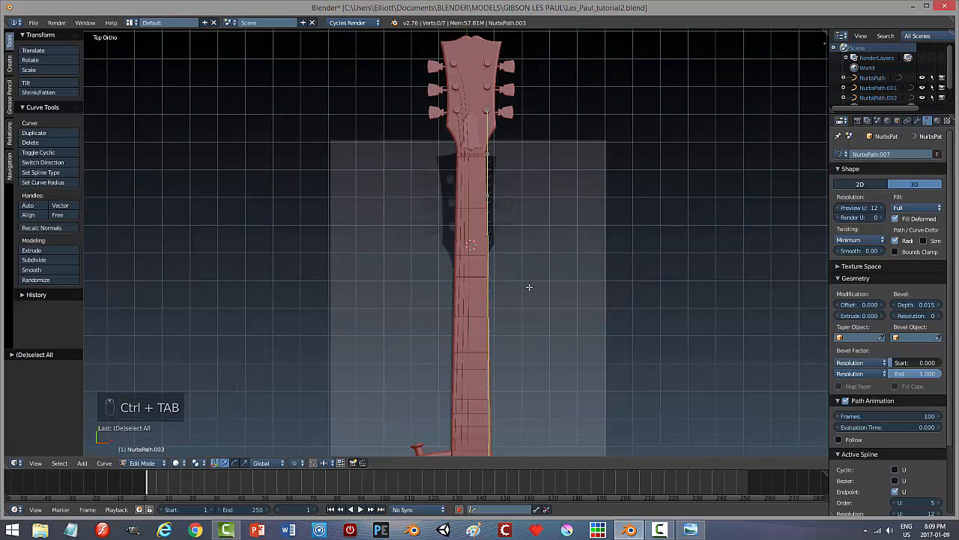
scroll(531, 293, "down", 4)
middle_click_drag(543, 331, 446, 243)
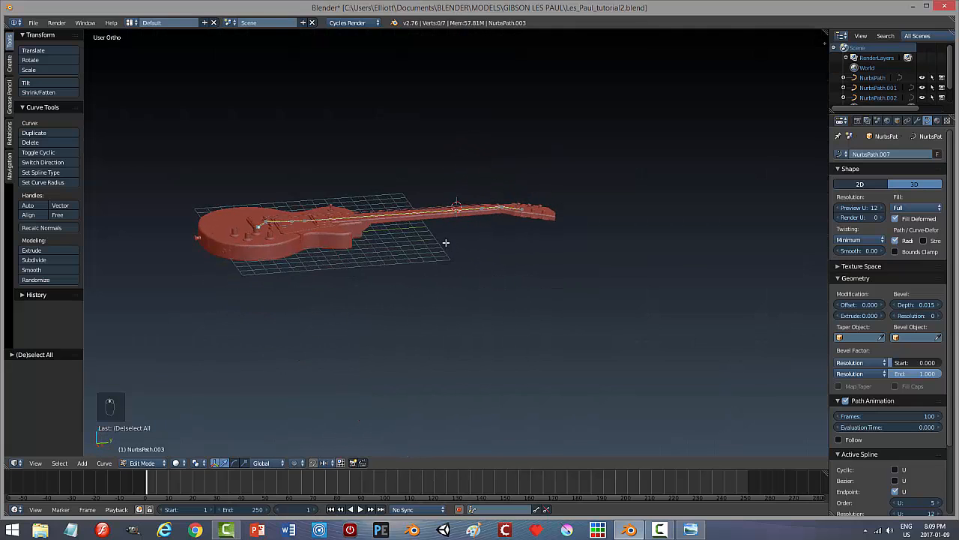
scroll(414, 281, "up", 6)
middle_click_drag(301, 239, 584, 319)
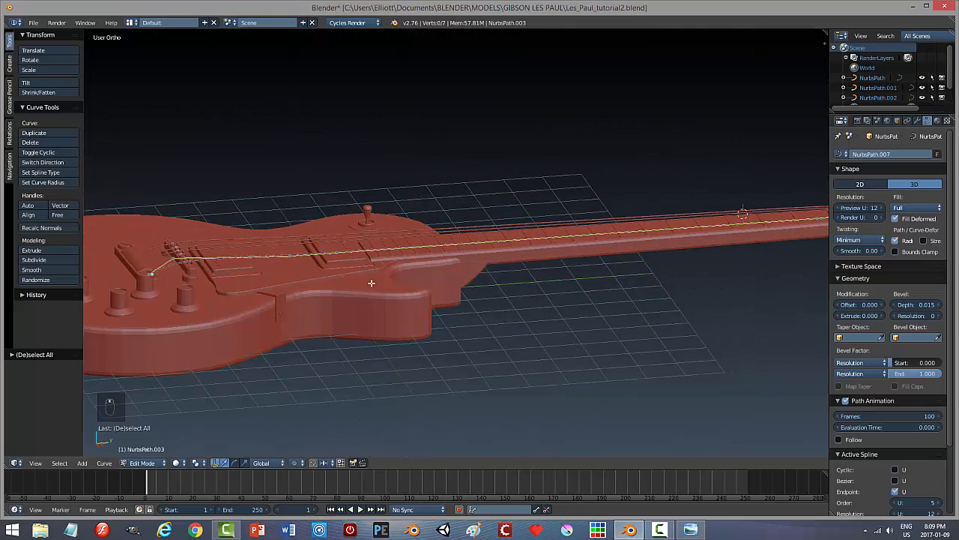
scroll(408, 289, "up", 2)
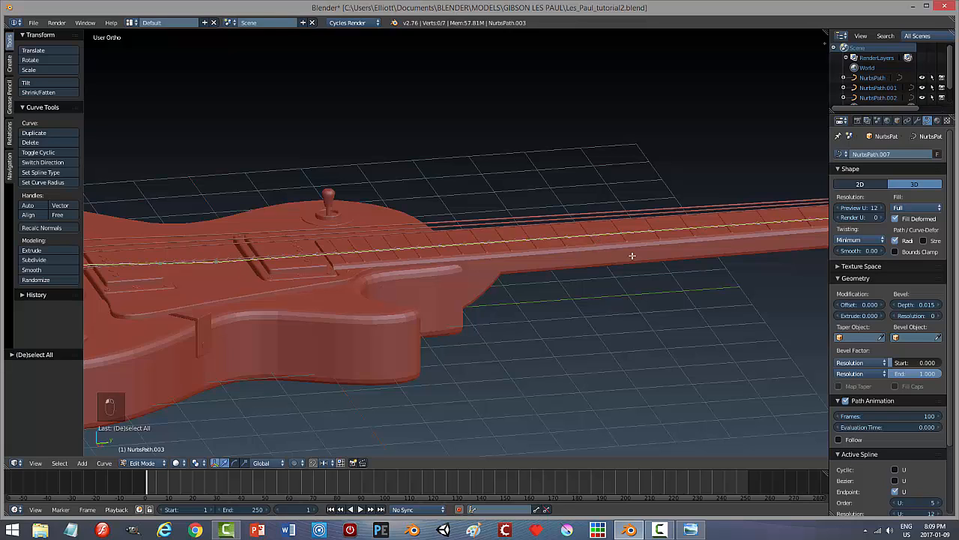
Select the string's four control points from the pickups to the headstock and shift them slightly along negative X.
middle_click_drag(632, 255, 792, 254)
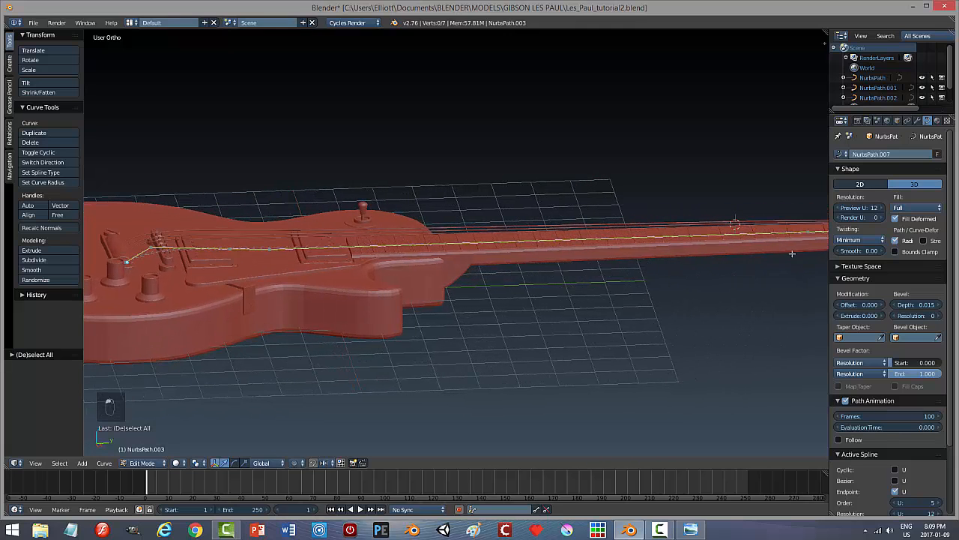
right_click(808, 231)
middle_click_drag(703, 298, 812, 315)
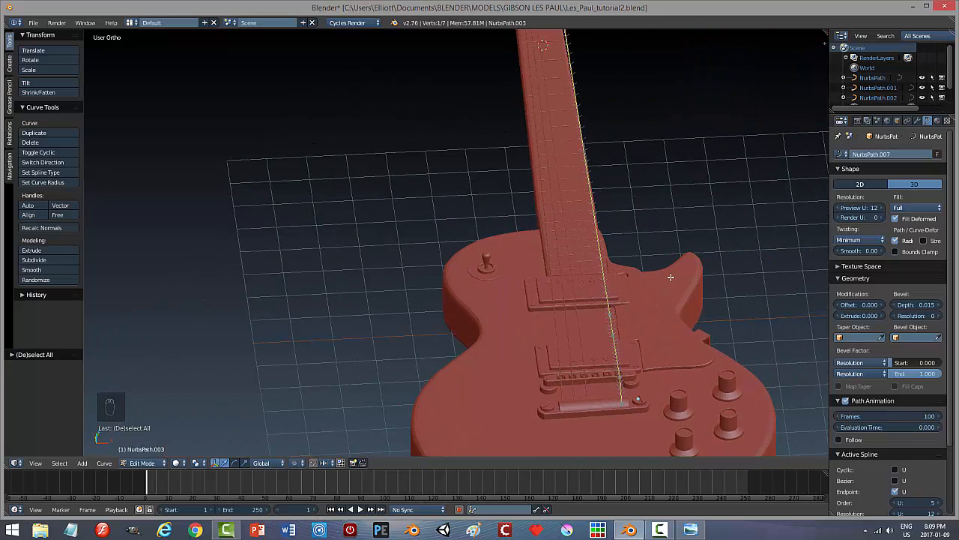
right_click(610, 311, "shift")
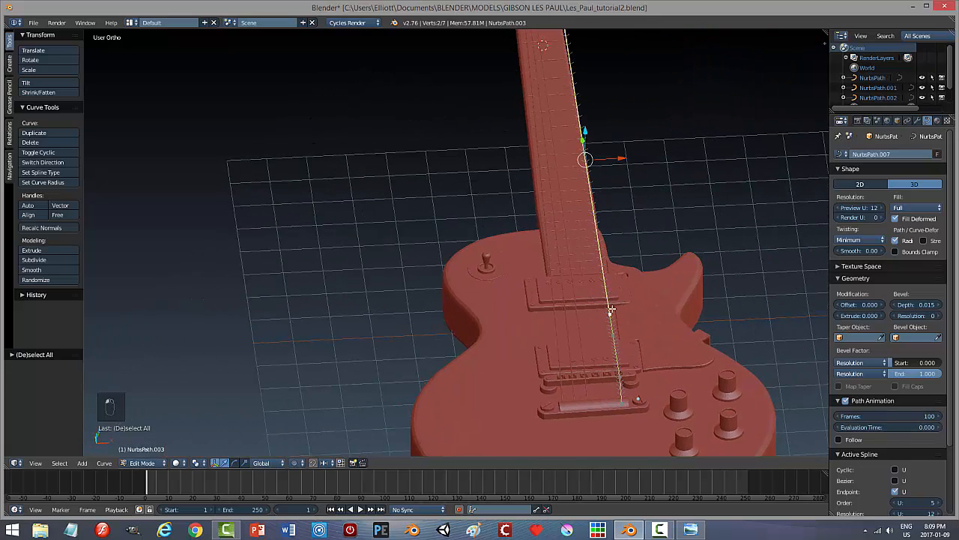
middle_click_drag(668, 148, 663, 298)
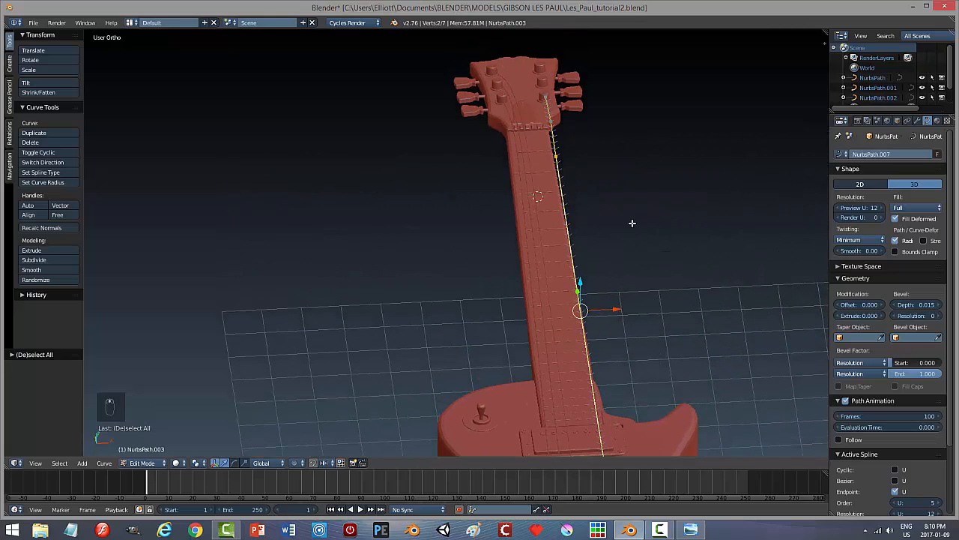
middle_click_drag(632, 220, 611, 264)
right_click(542, 165, "shift")
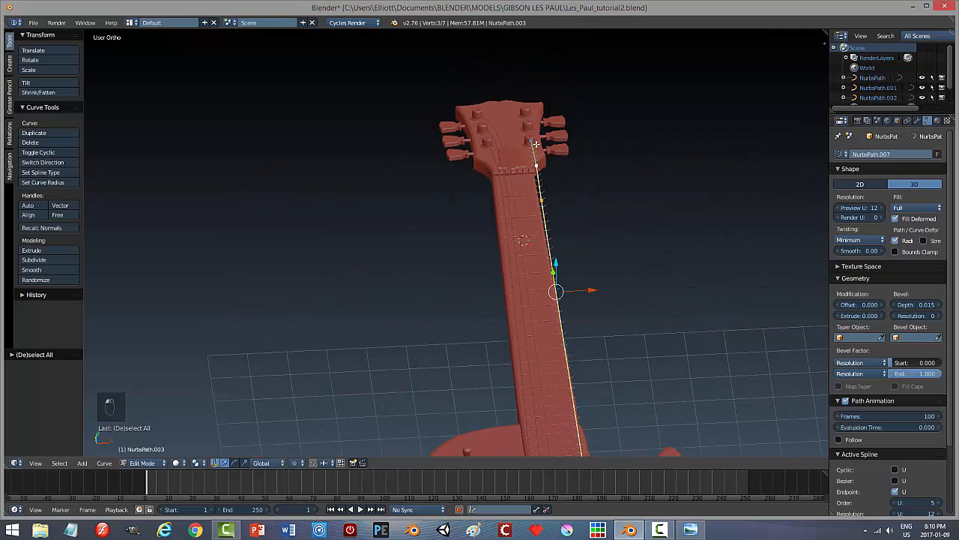
right_click(532, 142, "shift")
left_click_drag(591, 251, 584, 248)
Lower the four selected points slightly along Z toward the fretboard and nudge them along negative X.
middle_click_drag(615, 256, 584, 226)
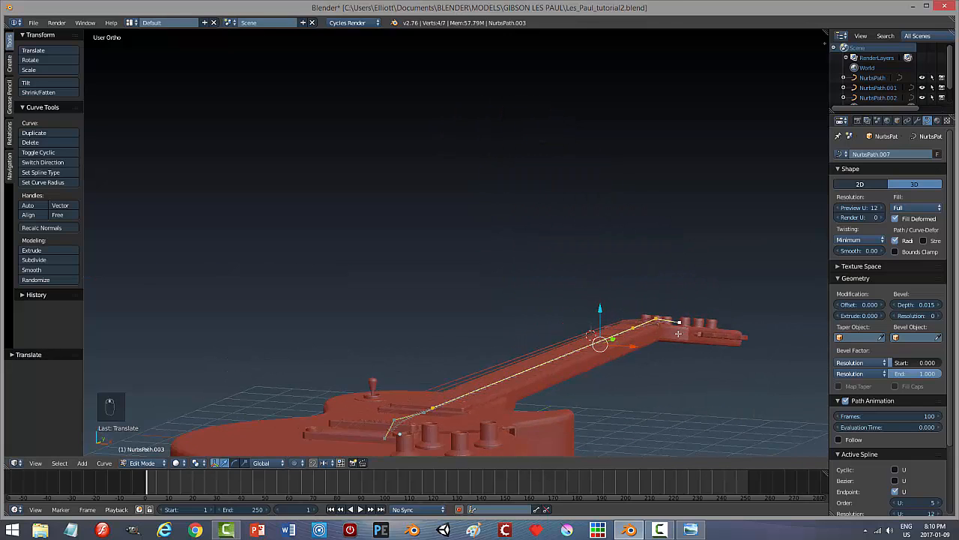
middle_click_drag(678, 333, 501, 342)
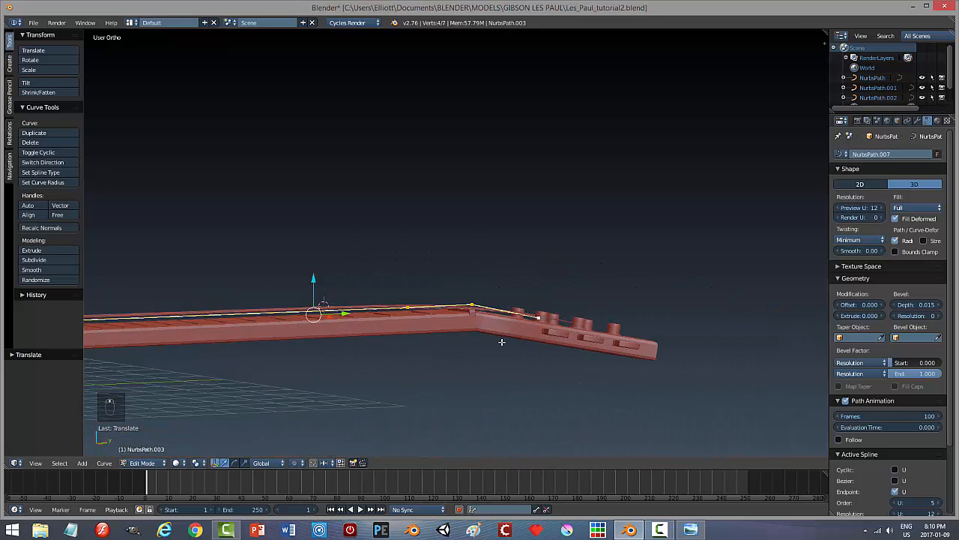
scroll(502, 344, "up", 2)
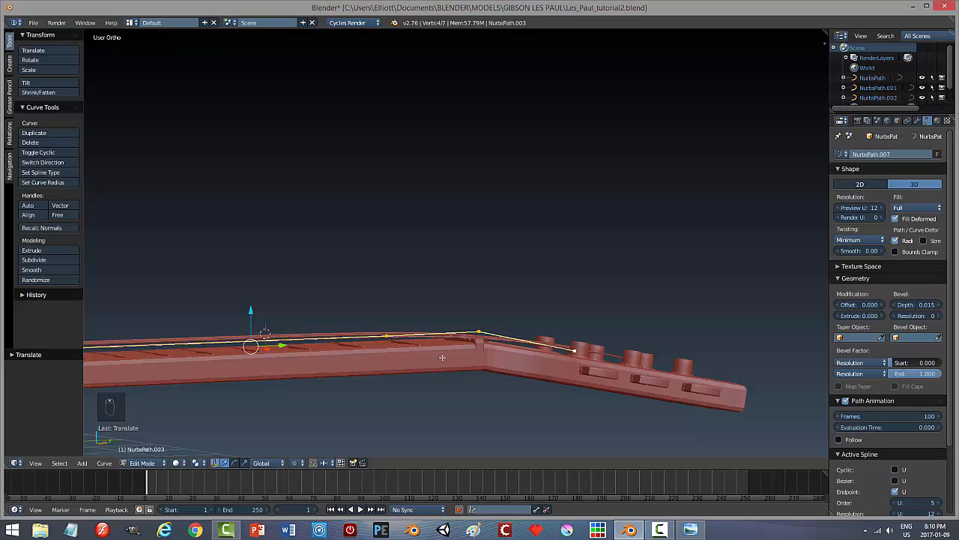
left_click_drag(253, 311, 253, 321)
mouse_move(253, 322)
middle_mouse_down()
mouse_move(353, 370)
mouse_move(389, 372)
middle_mouse_up()
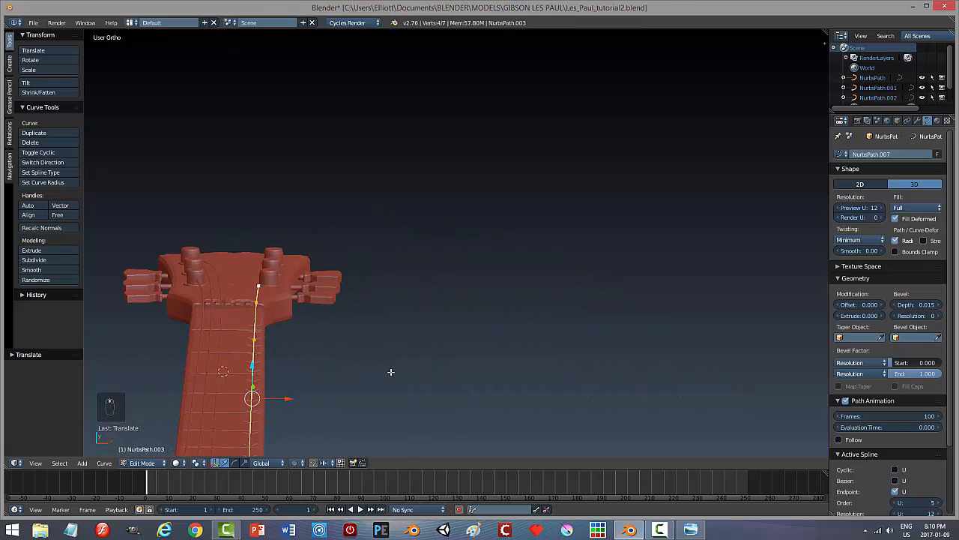
left_click_drag(292, 397, 290, 398)
In top view, select only the string's headstock end point and move it along Y toward the nut.
middle_click_drag(323, 383, 262, 353)
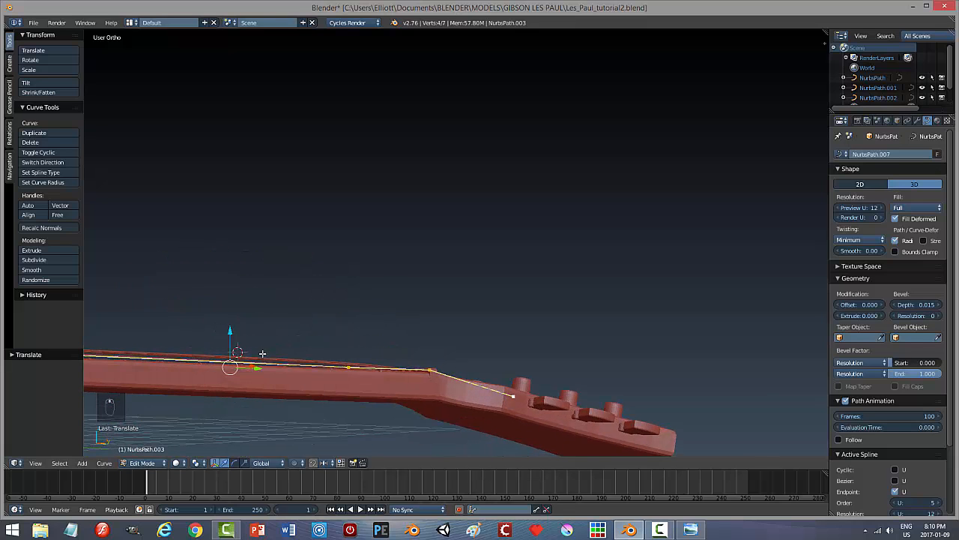
middle_click_drag(402, 398, 388, 415)
middle_click_drag(521, 367, 334, 379)
scroll(333, 379, "up", 2)
scroll(313, 387, "up", 2)
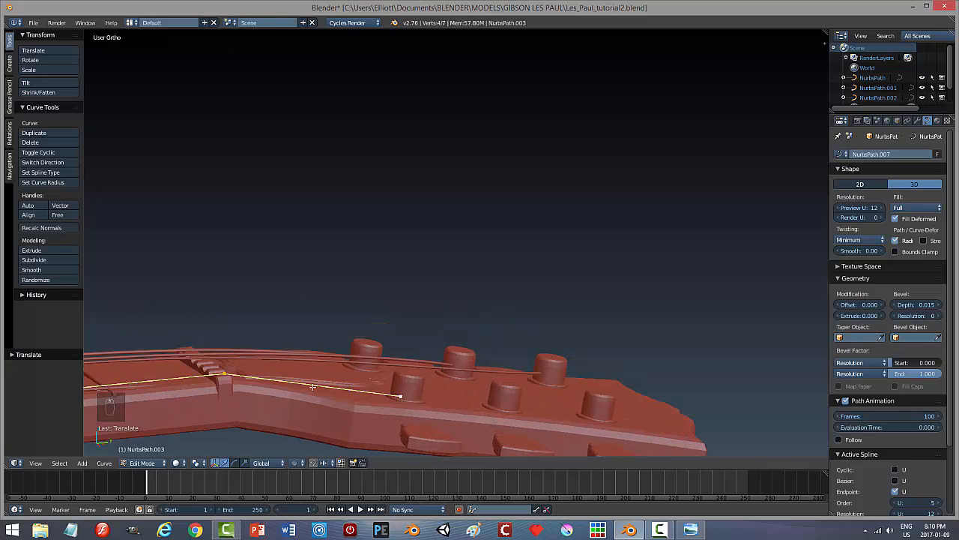
key("KP_7")
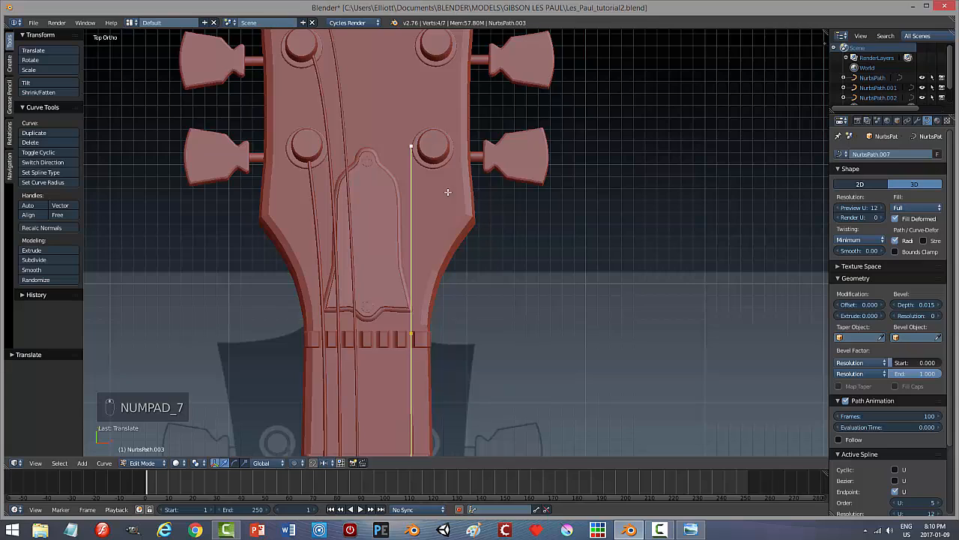
right_click(413, 155)
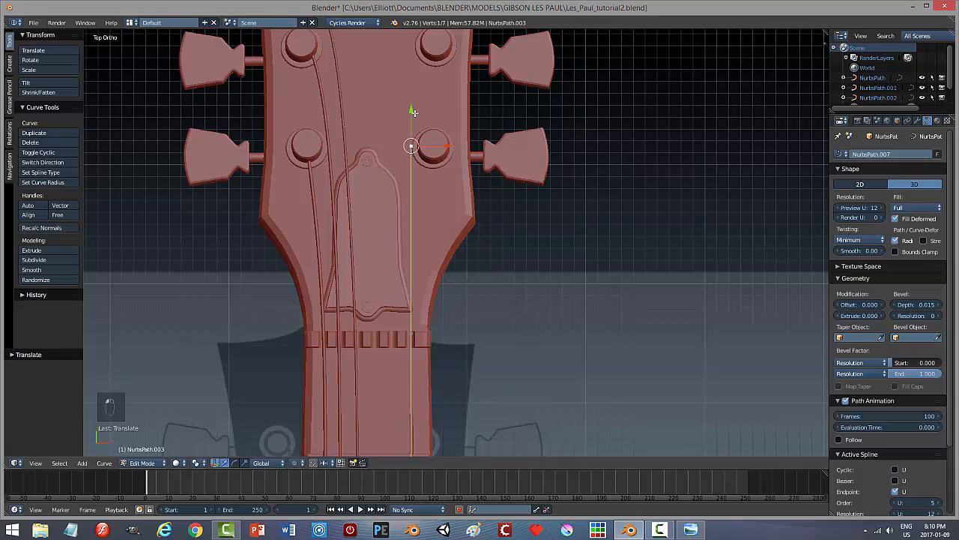
left_click_drag(414, 112, 414, 155)
Move the end point about 0.13 along X, up along Y to the nearest tuning peg, and slightly further along X.
key("g")
key("x")
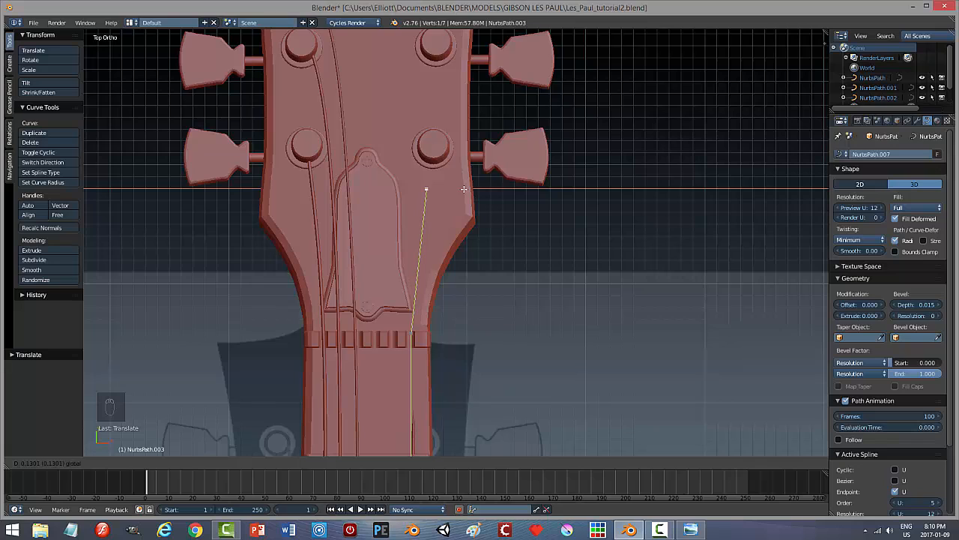
key("y")
left_click(444, 143)
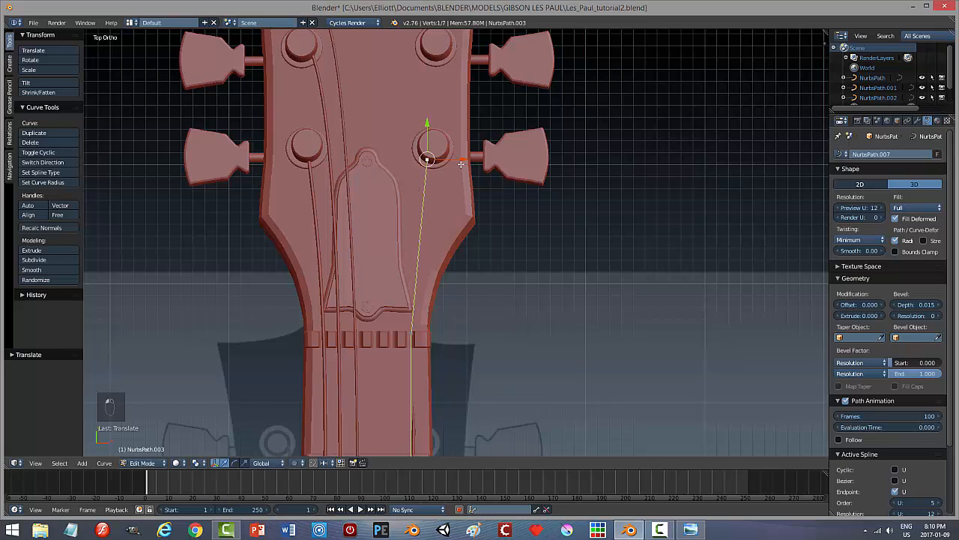
key("g")
key("x")
left_click(467, 162)
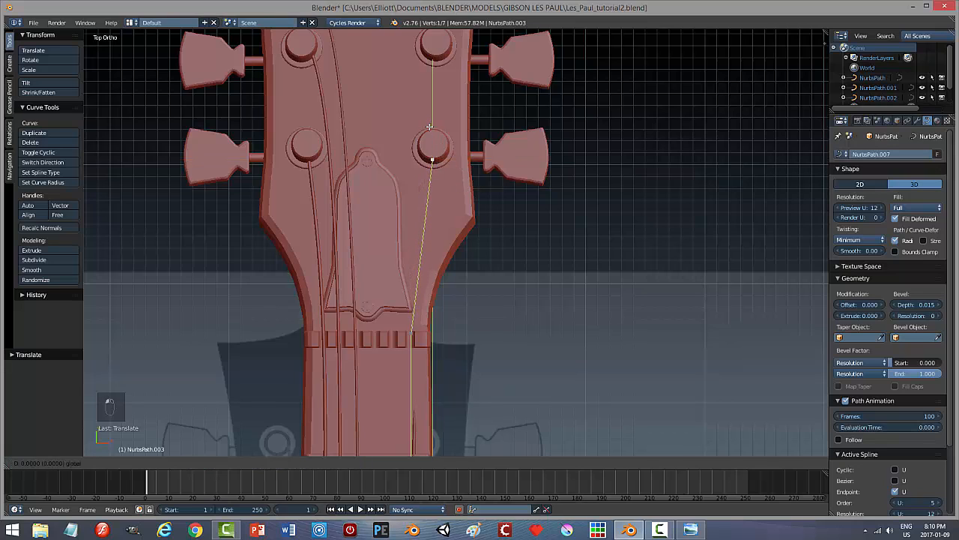
Raise the end point about 0.12 along Z at the tuning peg and nudge it along X.
middle_click_drag(492, 236, 456, 173)
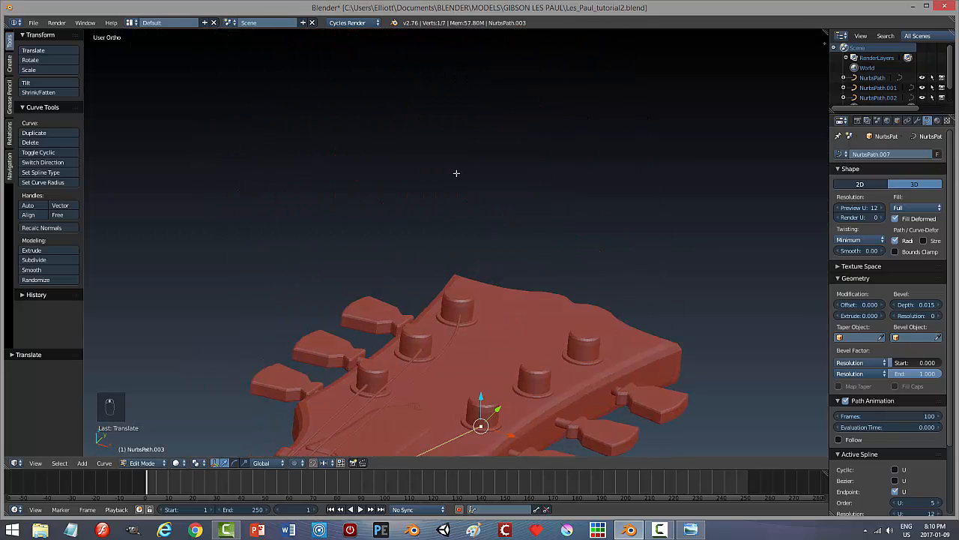
key("g")
key("z")
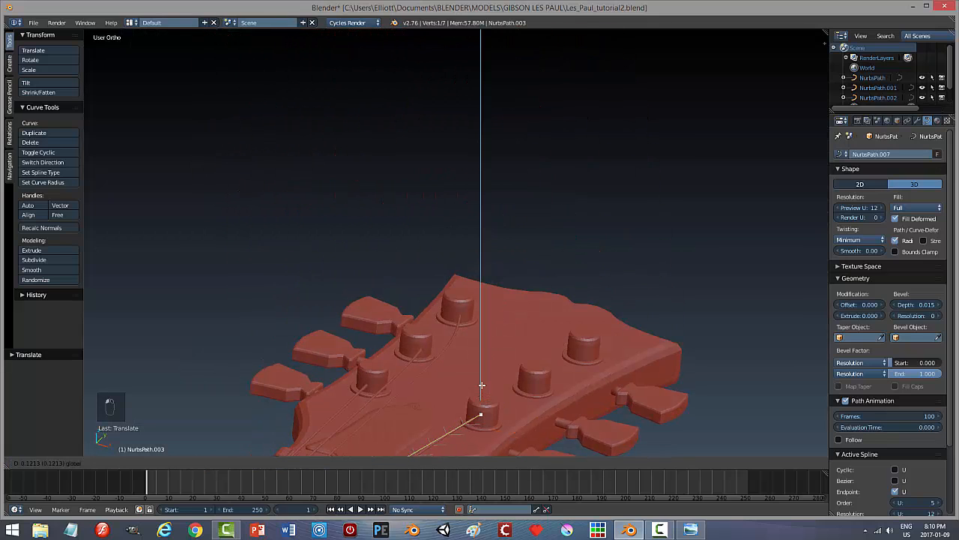
left_click(511, 405)
left_click_drag(517, 421, 513, 420)
Move the end point about 0.05 along Y into the tuning peg and fine-tune its height along Z.
scroll(538, 397, "down", 1)
key("g")
key("y")
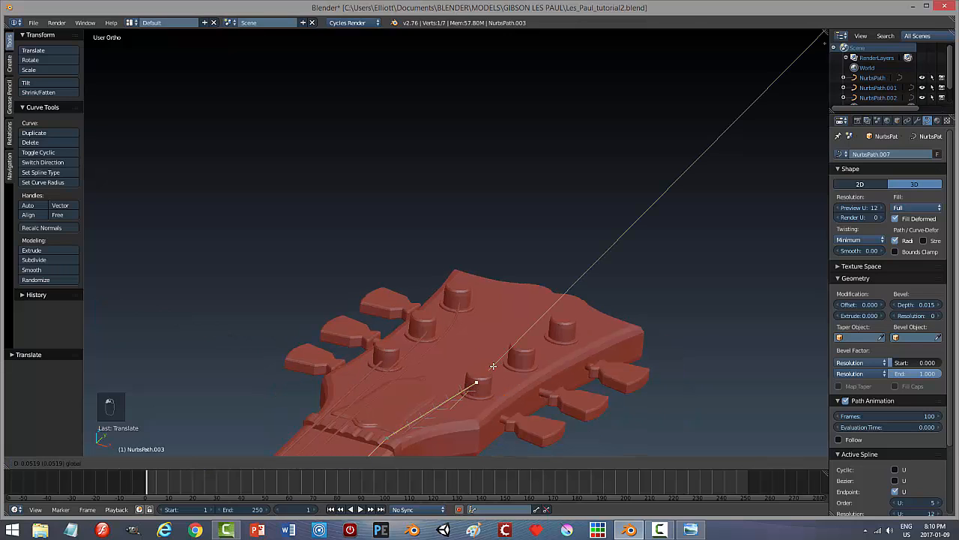
left_click(503, 388)
key("g")
key("z")
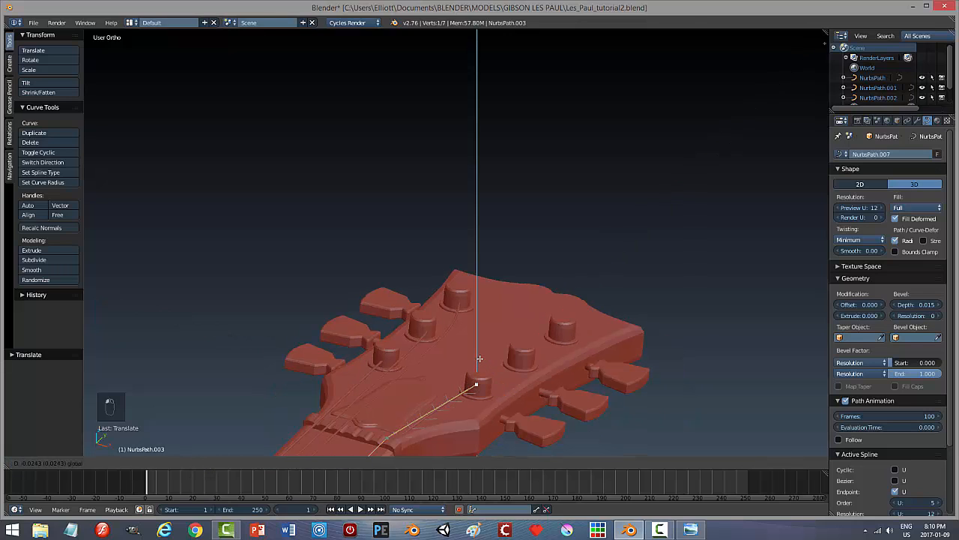
left_click(475, 409)
Shift the string's control point at the nut slightly along X to line it up with the nut slot.
scroll(475, 417, "down", 1)
middle_click_drag(467, 424, 495, 437)
key("g")
key("x")
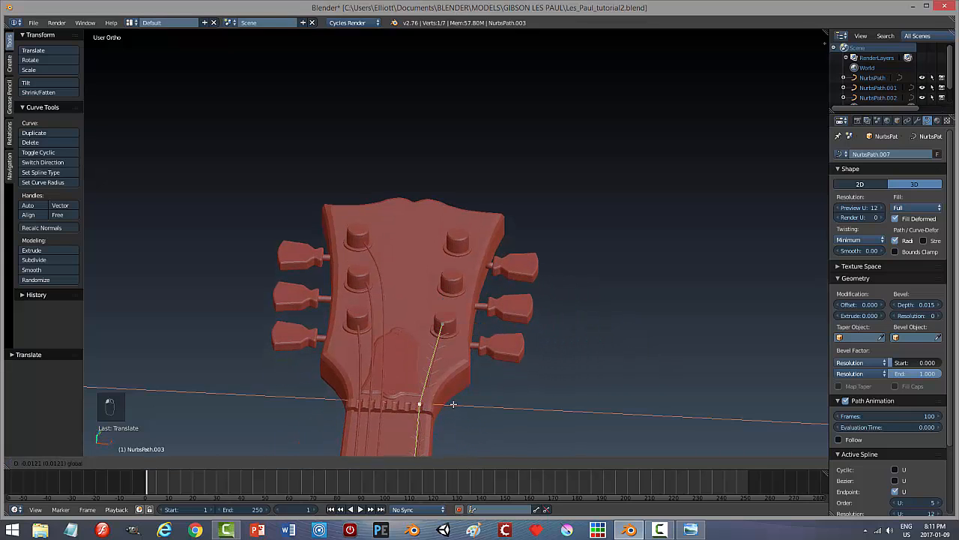
left_click(424, 397)
Adjust the string's point between the pickups and its point on the upper neck along X.
scroll(509, 393, "down", 3)
scroll(509, 394, "down", 5)
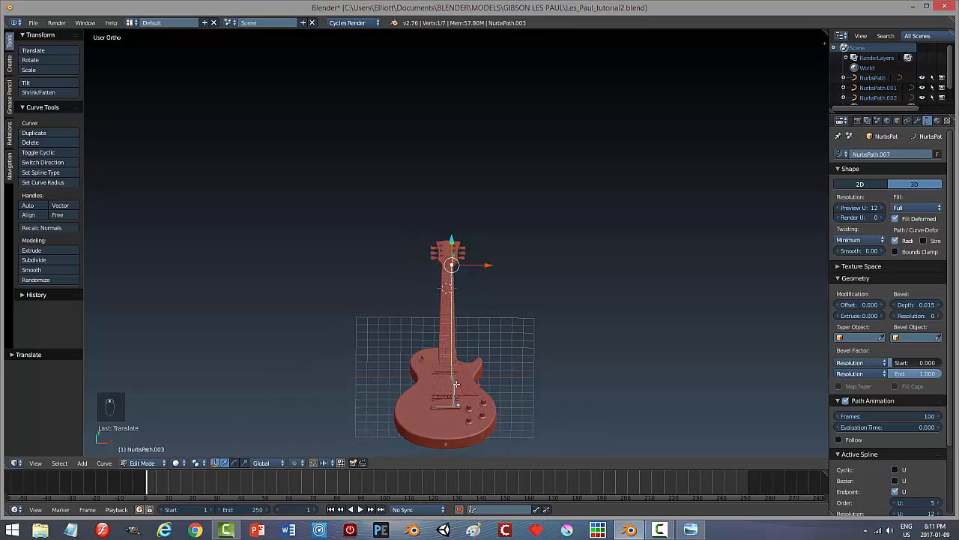
right_click(452, 380)
key("g")
key("x")
left_click(479, 379)
right_click(451, 313)
key("g")
key("x")
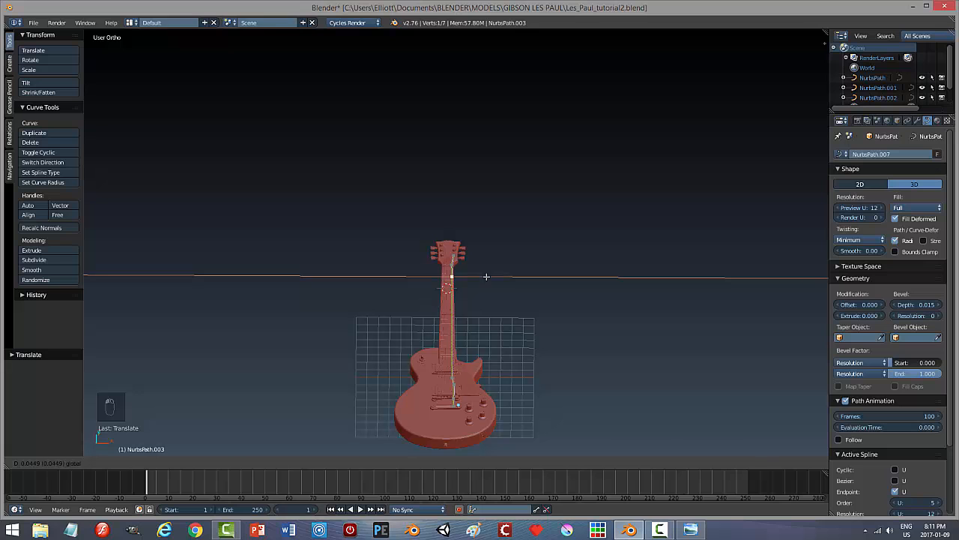
left_click(486, 276)
Return the string to Object Mode and deselect everything.
scroll(488, 396, "up", 3)
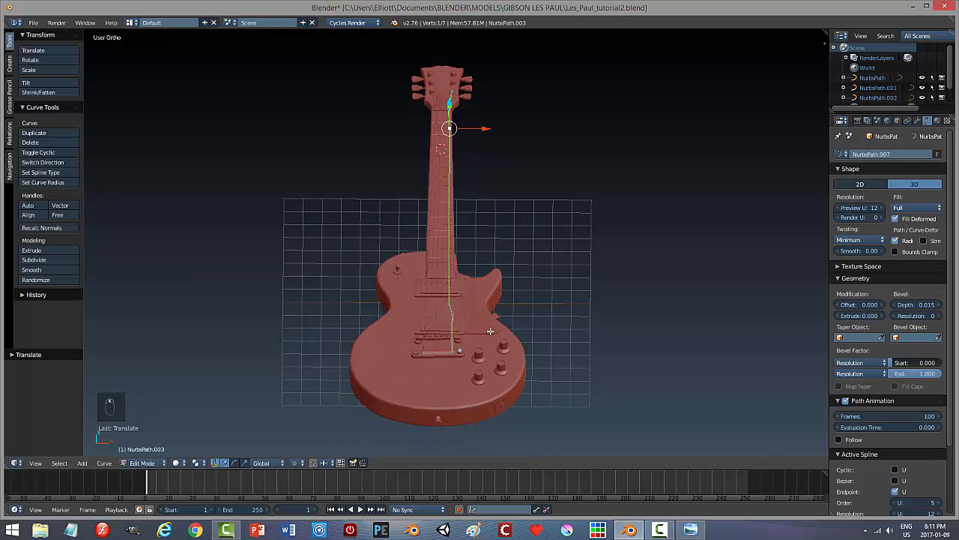
scroll(493, 341, "up", 3)
scroll(506, 311, "up", 1, "shift")
scroll(506, 289, "down", 7, "shift")
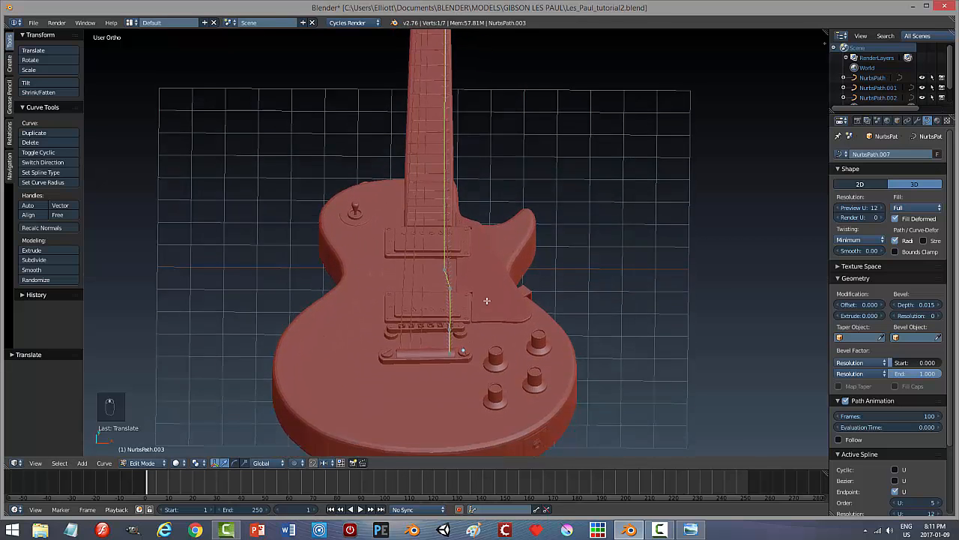
scroll(486, 300, "down", 3, "shift")
scroll(486, 294, "up", 2)
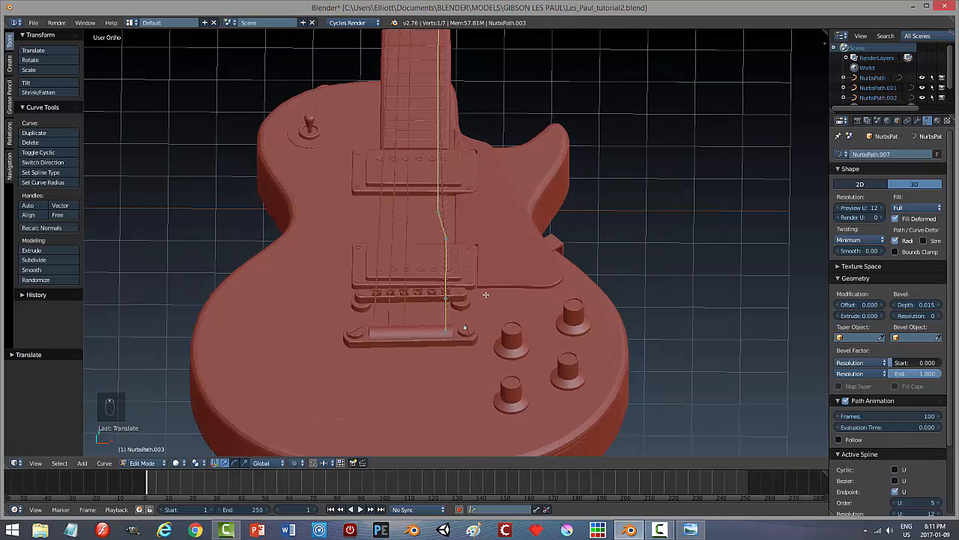
key("Tab")
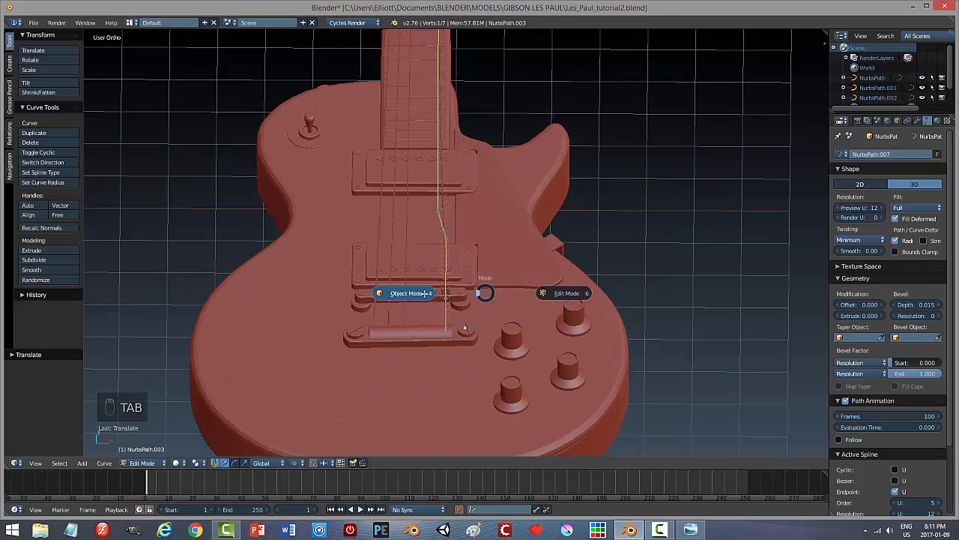
key("a")
Examine the strings' alignment and thickness over the pickups and bridge.
middle_click_drag(525, 315, 524, 311)
scroll(523, 311, "up", 5)
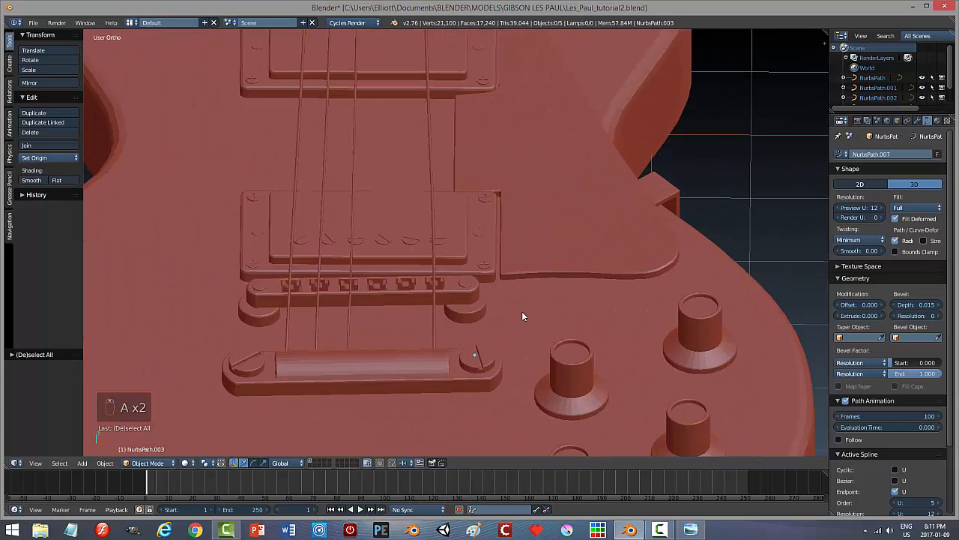
scroll(521, 311, "down", 5)
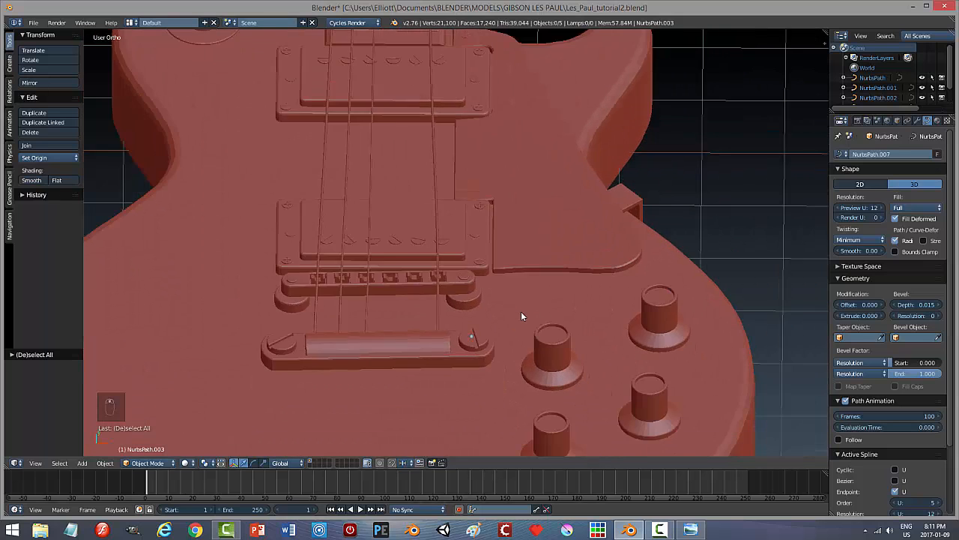
scroll(520, 313, "down", 3)
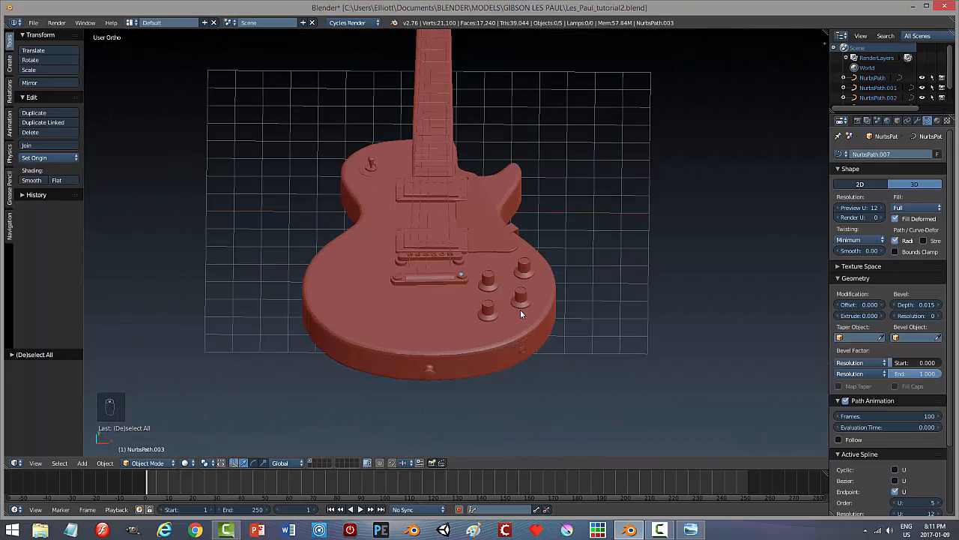
scroll(540, 278, "up", 5)
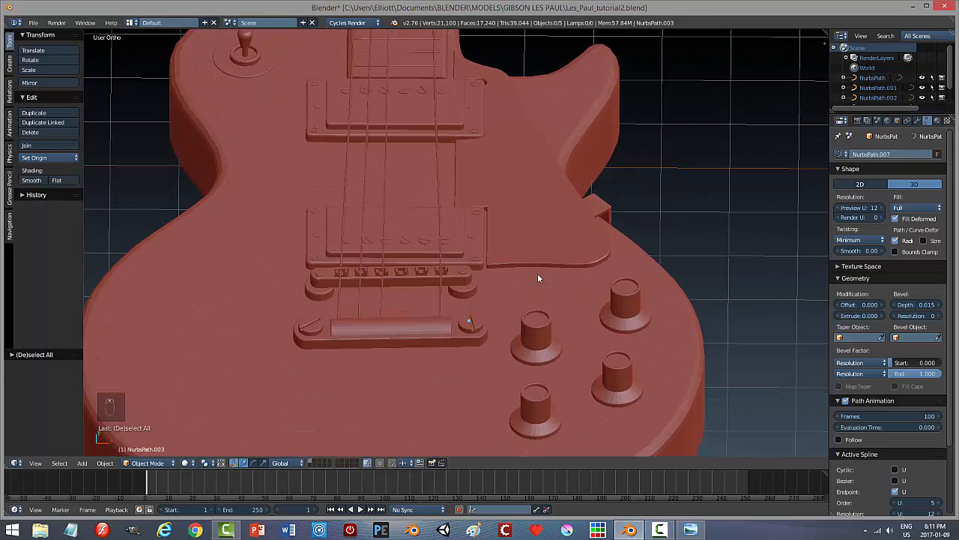
scroll(538, 278, "down", 5)
scroll(537, 274, "down", 1)
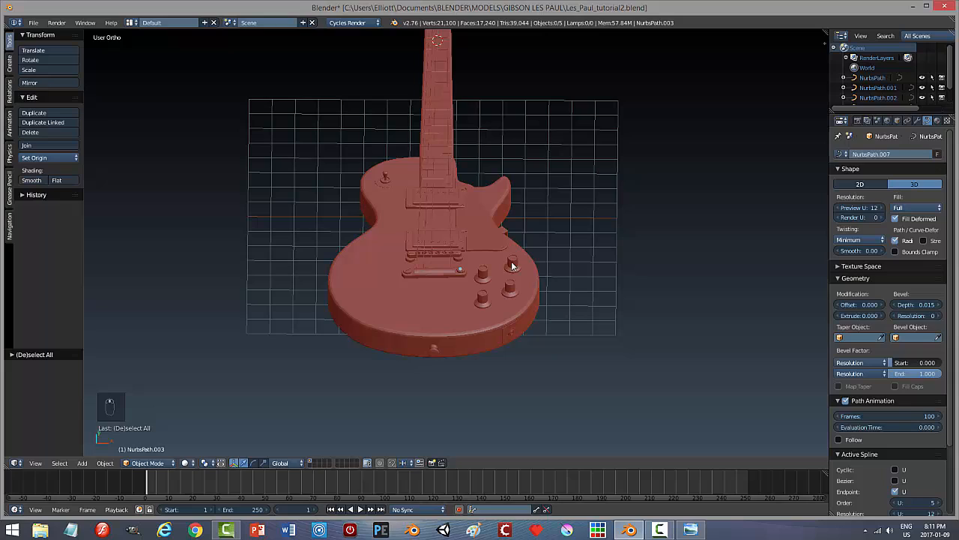
Set the bevel depth of the string nearest the control knobs to 0.005 and deselect it.
right_click(449, 218)
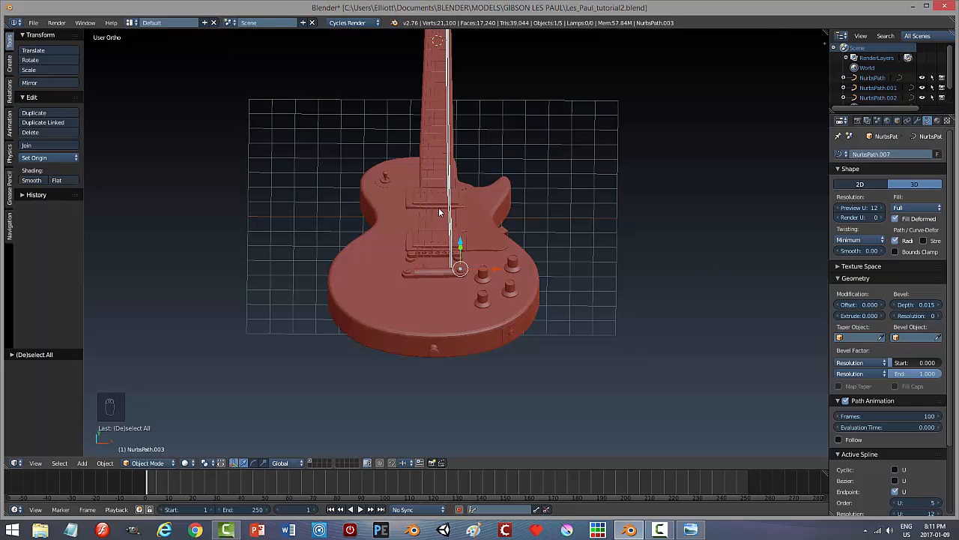
left_click(909, 305)
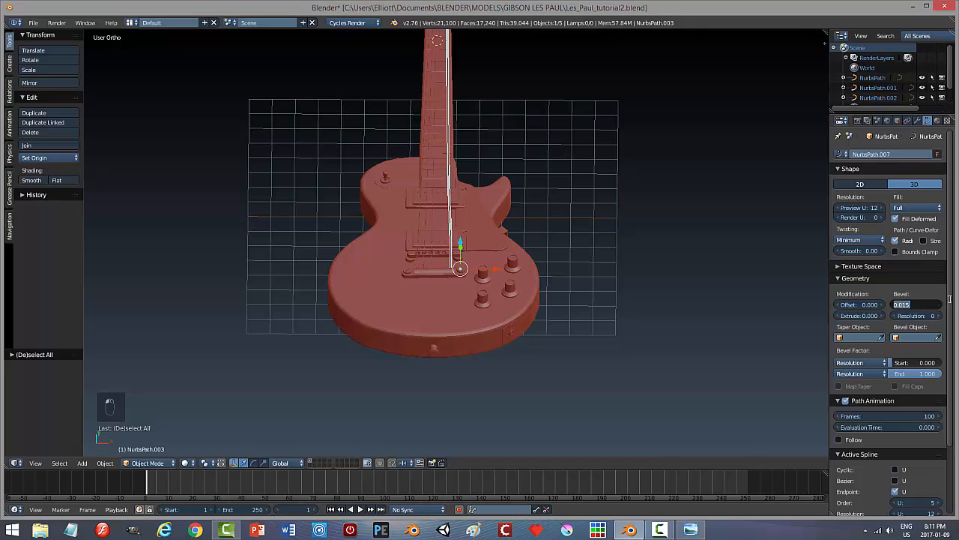
type("0.005")
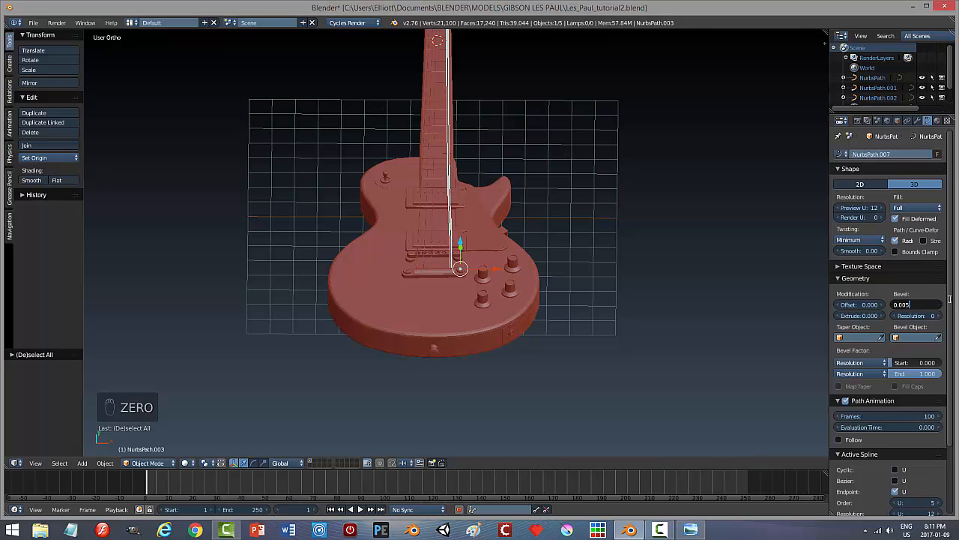
key("Return")
key("a")
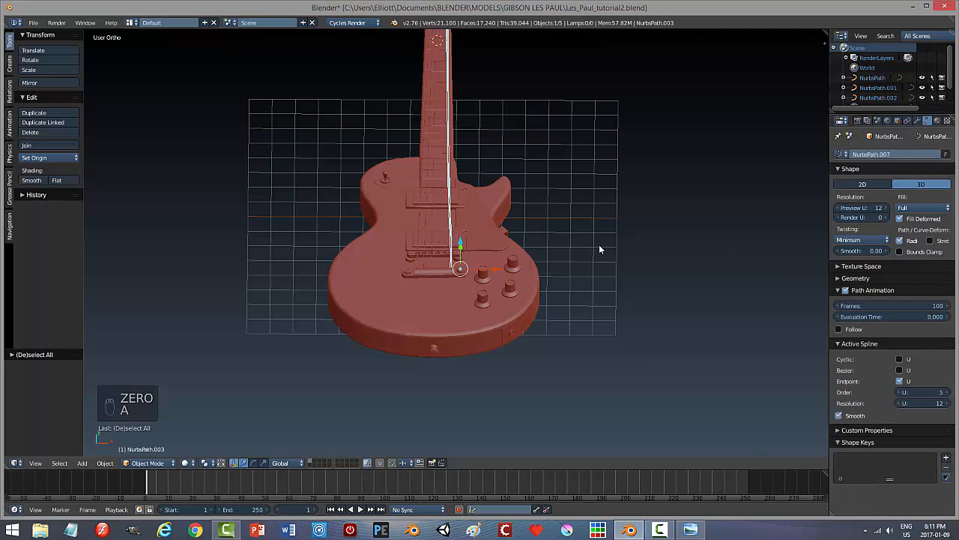
key("a")
scroll(597, 224, "up", 10)
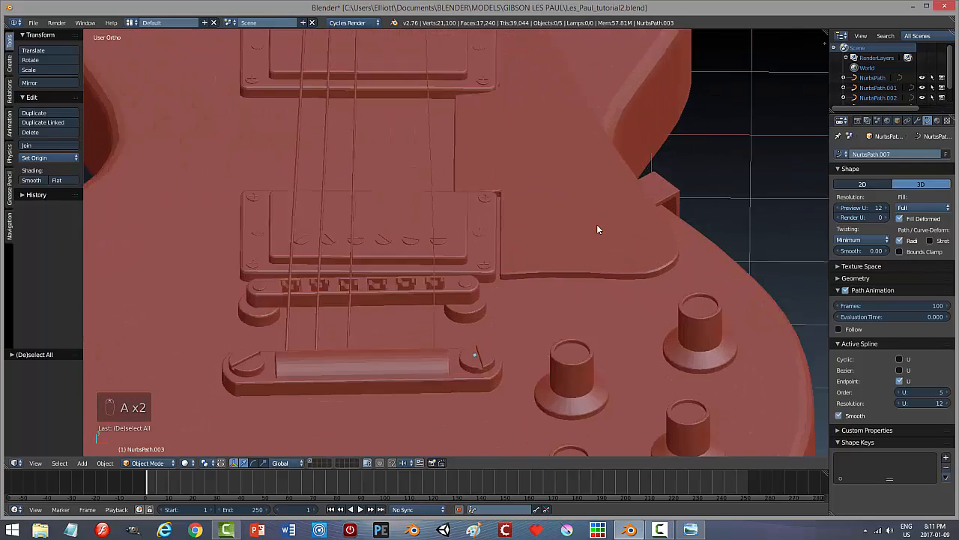
scroll(595, 225, "down", 4)
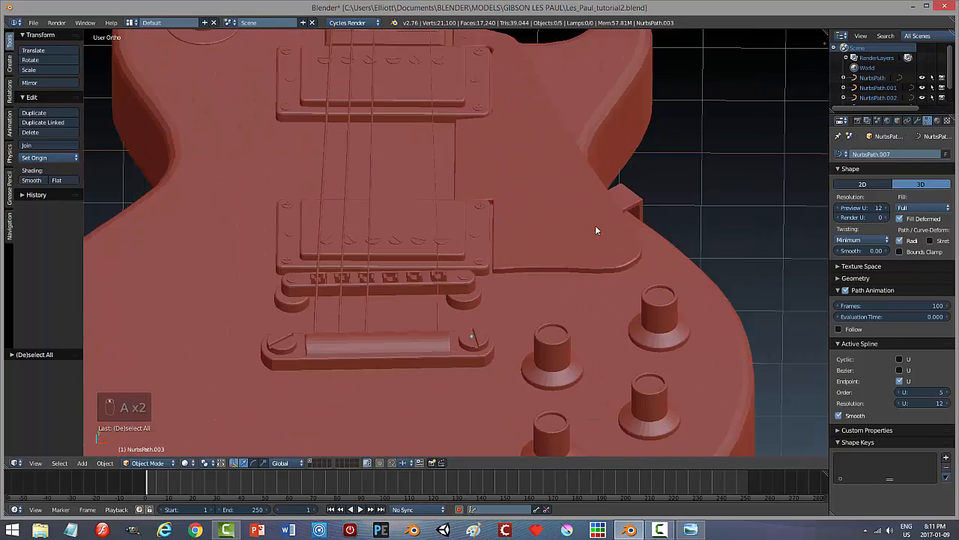
Select the thinned outer string near the headstock and enter Edit Mode.
middle_click_drag(595, 225, 543, 187)
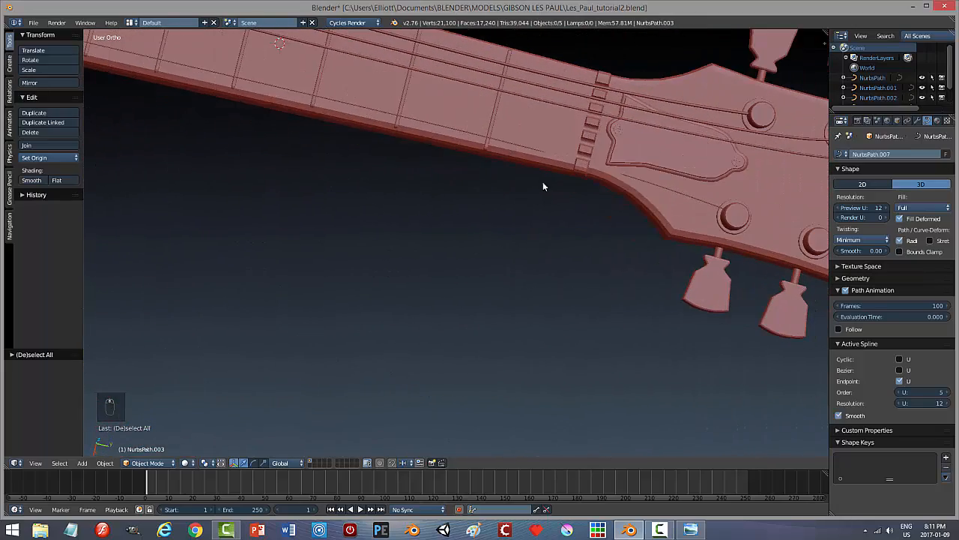
right_click(540, 154)
middle_click_drag(626, 198, 664, 348)
right_click(796, 259)
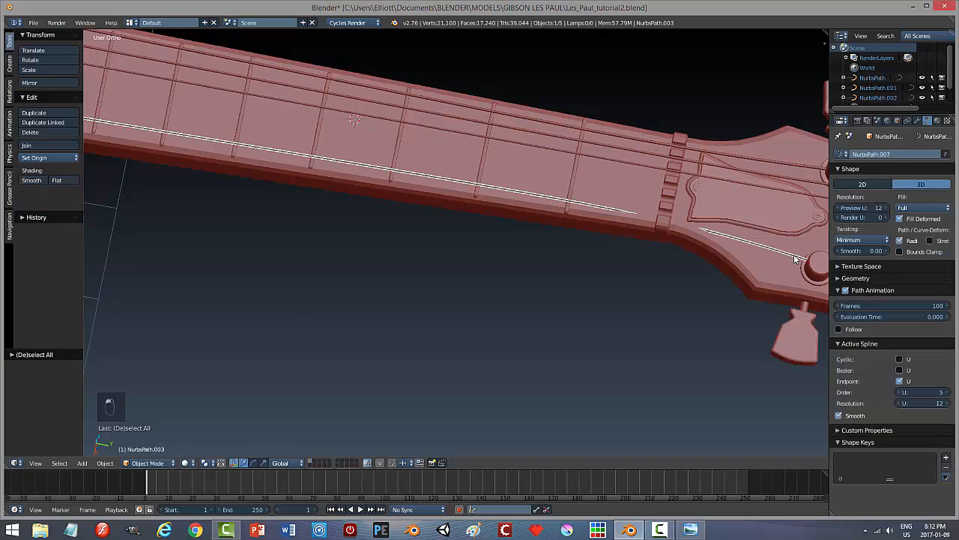
key("Tab")
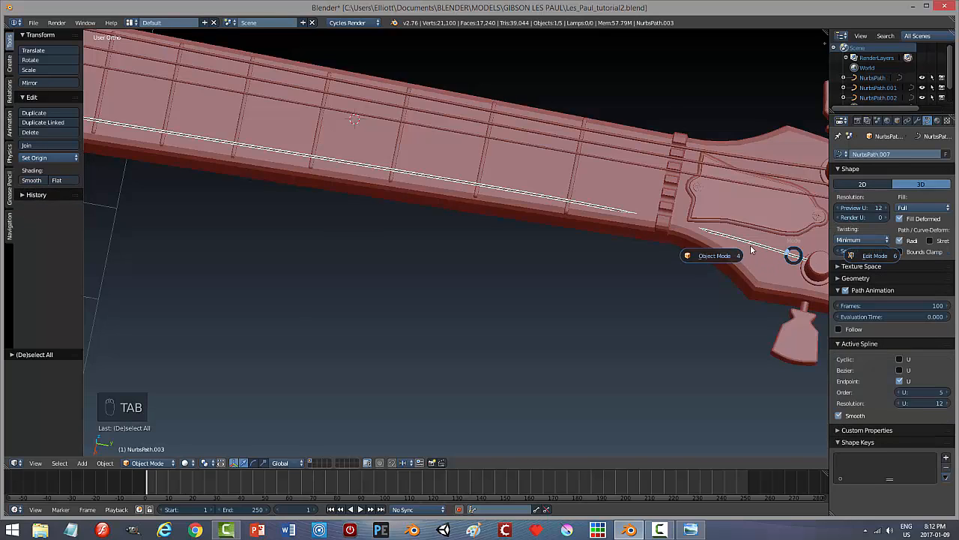
left_click(682, 282)
middle_click_drag(696, 294, 536, 240, "shift")
key("Tab")
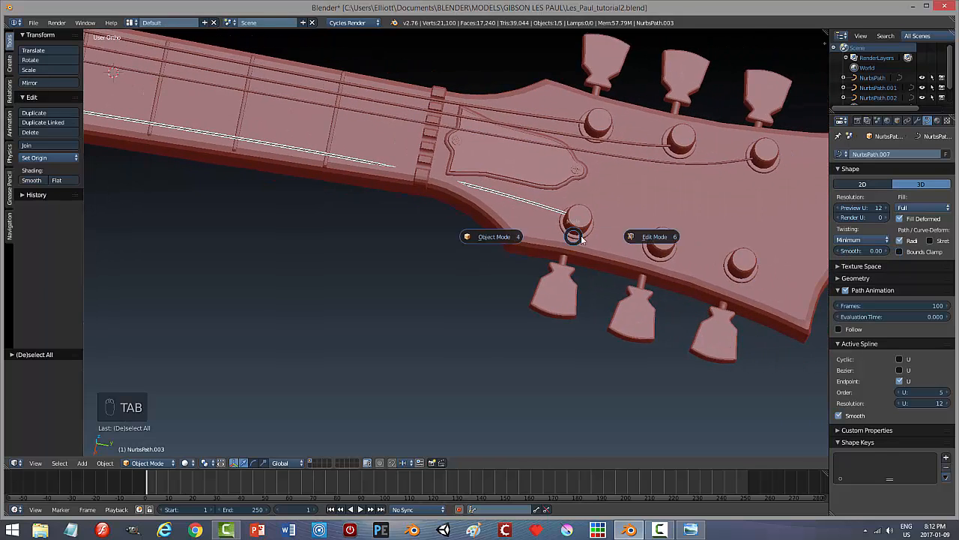
left_click(637, 237)
Raise the string's control point at the nut along Z so that the string passes above the nut.
middle_click_drag(474, 263, 480, 255)
right_click(445, 84)
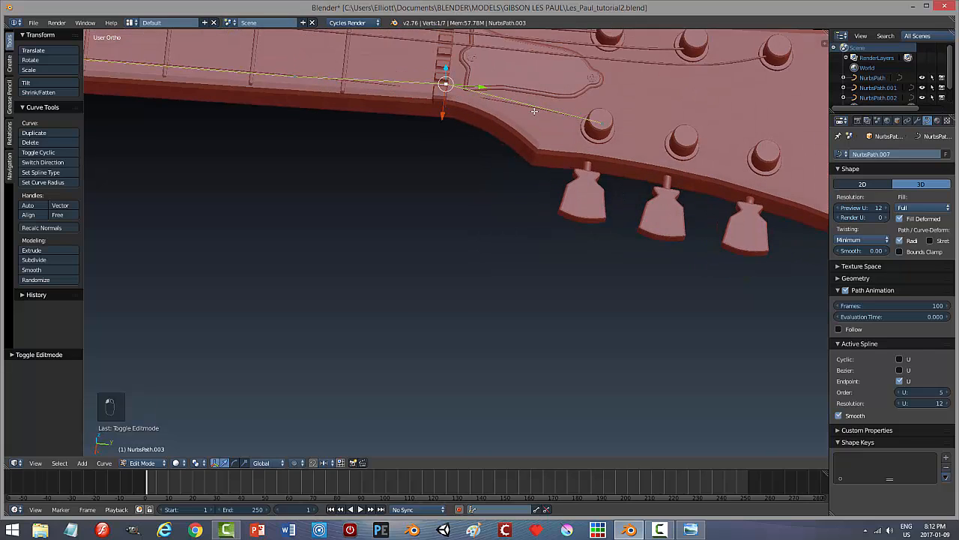
key("KP_3")
key("KP_Decimal")
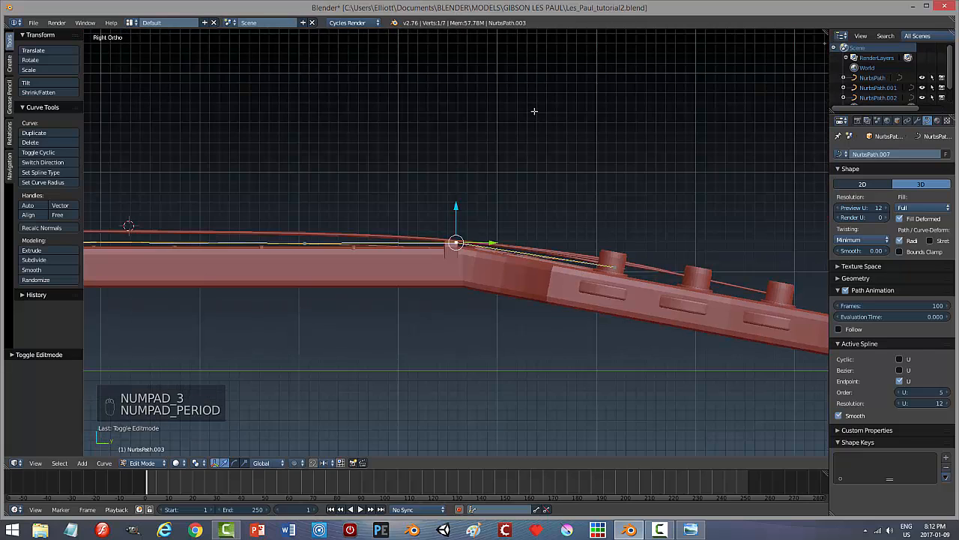
scroll(459, 258, "up", 5)
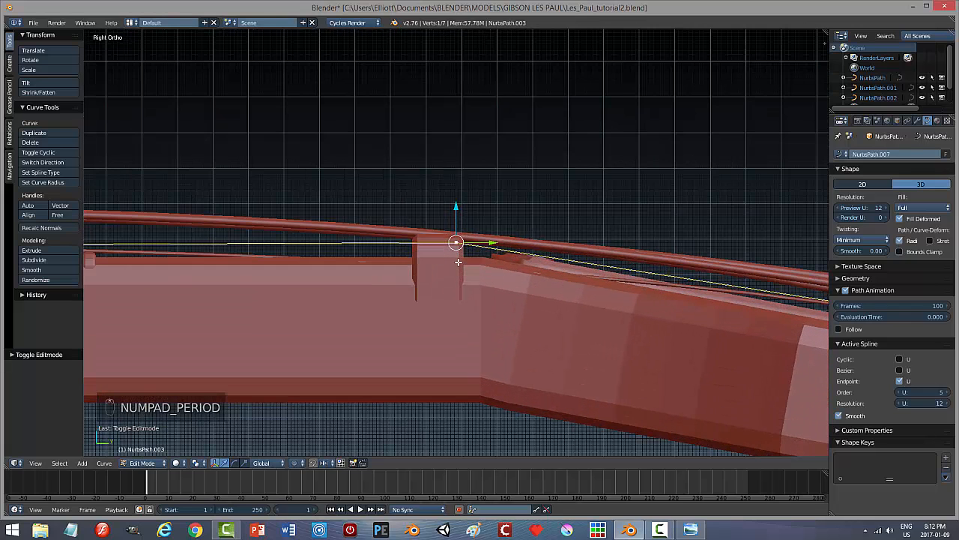
scroll(457, 261, "down", 4)
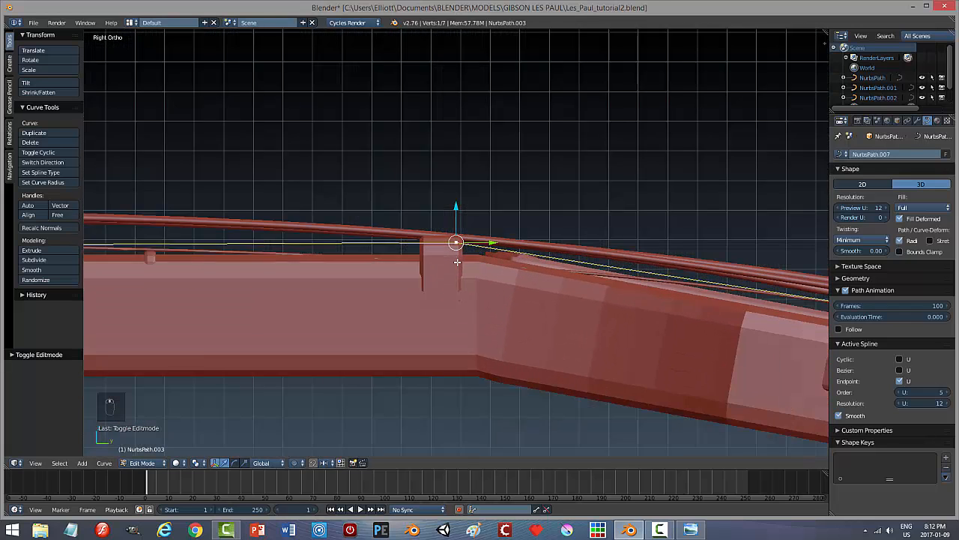
left_click_drag(457, 206, 466, 182)
scroll(356, 263, "down", 1)
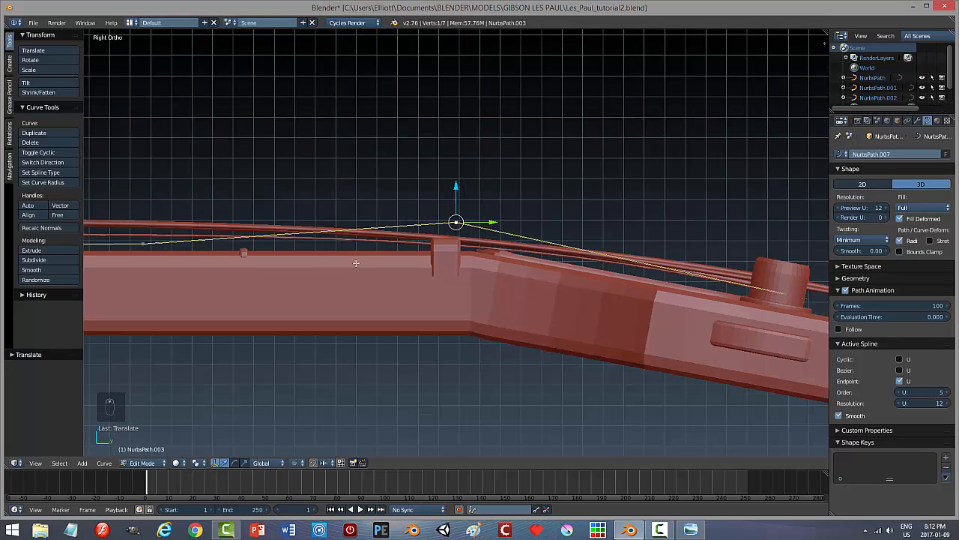
Raise the string's upper-neck control point above the frets and fine-tune the nut point's height along Z.
scroll(231, 226, "down", 4)
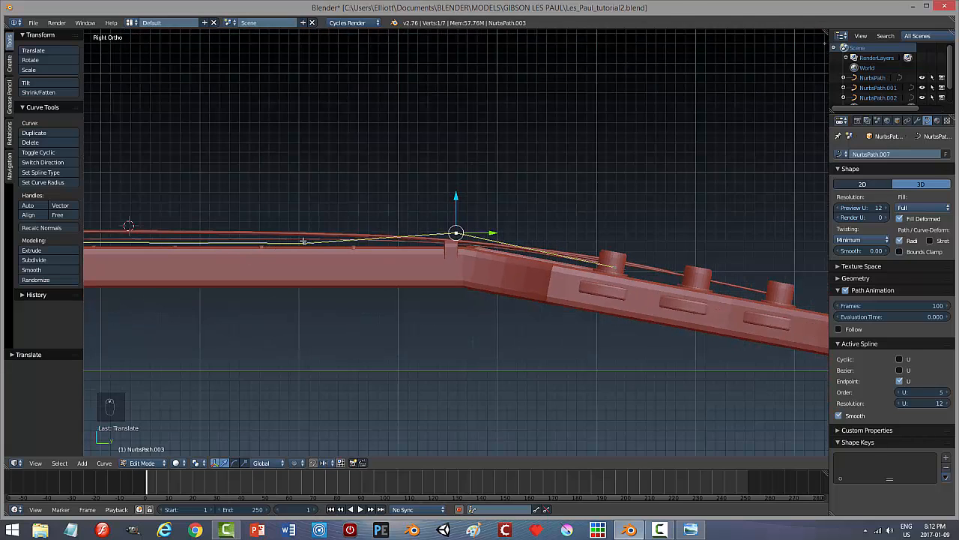
right_click(303, 241)
key("g")
left_click(343, 222)
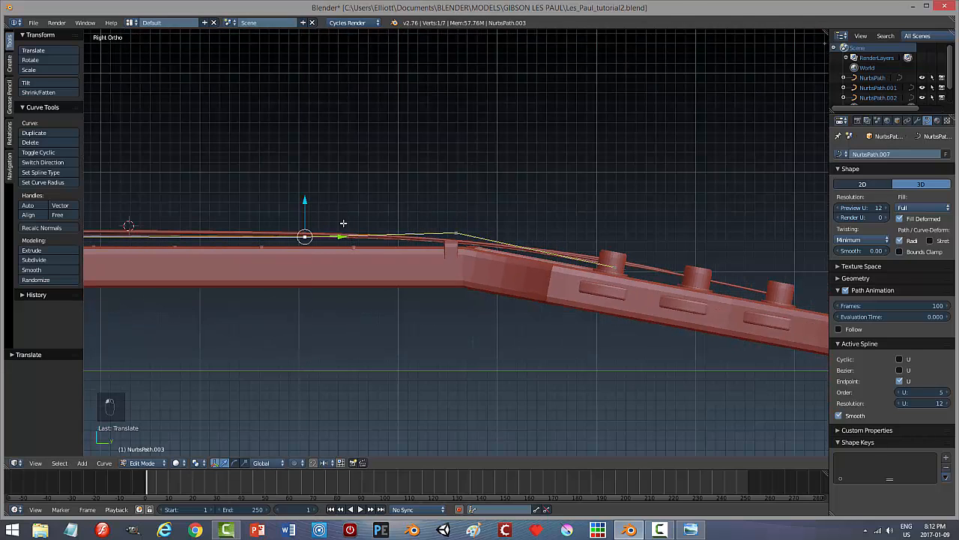
right_click(459, 234)
key("g")
key("z")
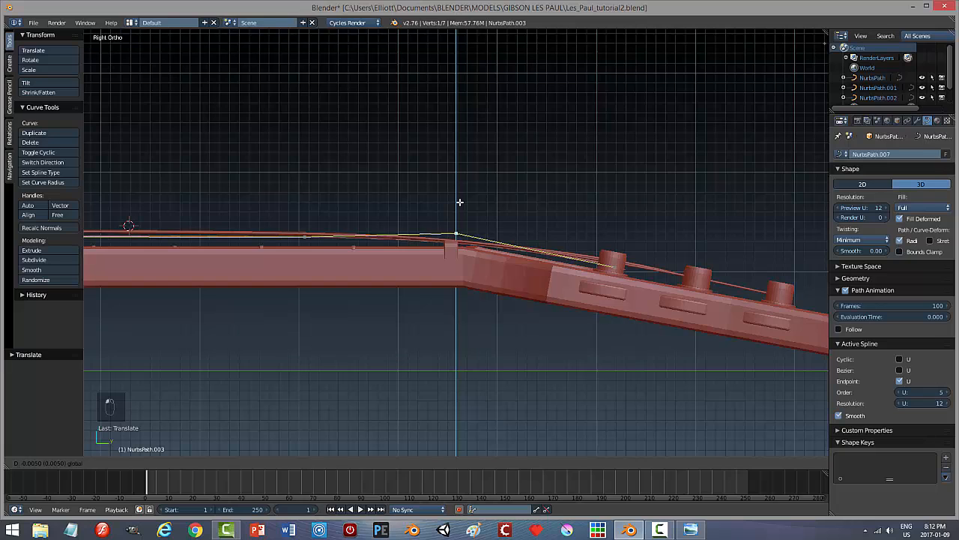
left_click(459, 202)
middle_click_drag(376, 267, 427, 289)
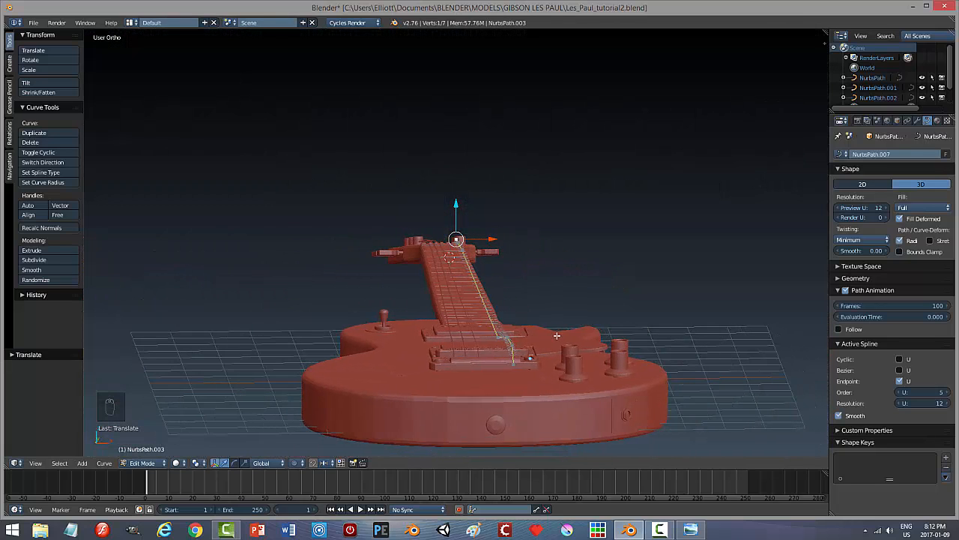
Raise the string's control point between the pickups slightly along Z and shift it outward along X.
middle_click_drag(557, 336, 503, 341)
middle_click_drag(339, 330, 430, 334)
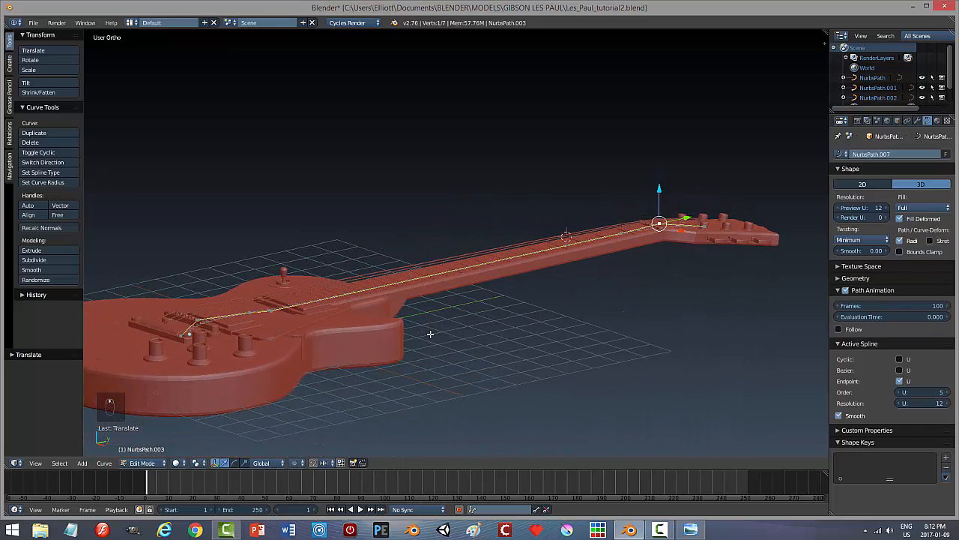
right_click(275, 310)
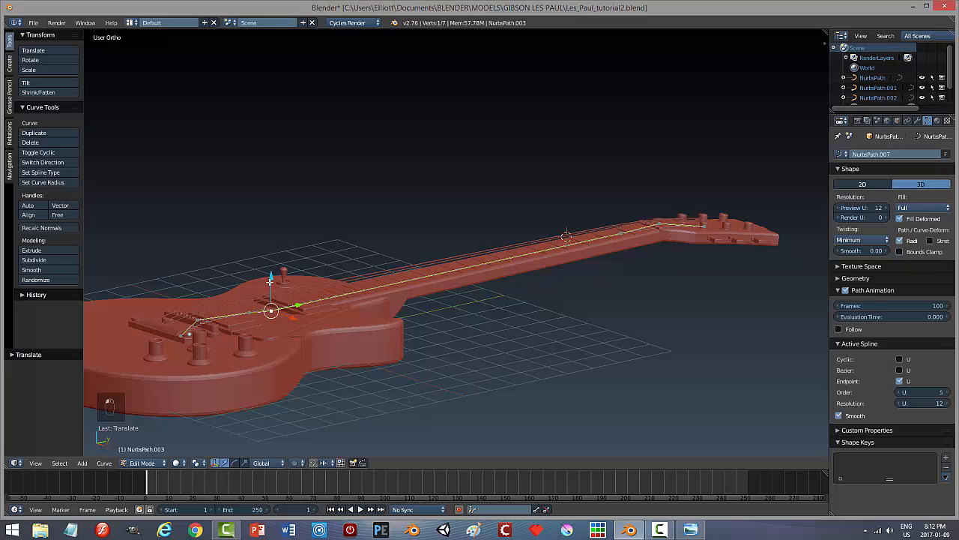
key("g")
key("z")
left_click_drag(270, 280, 270, 278)
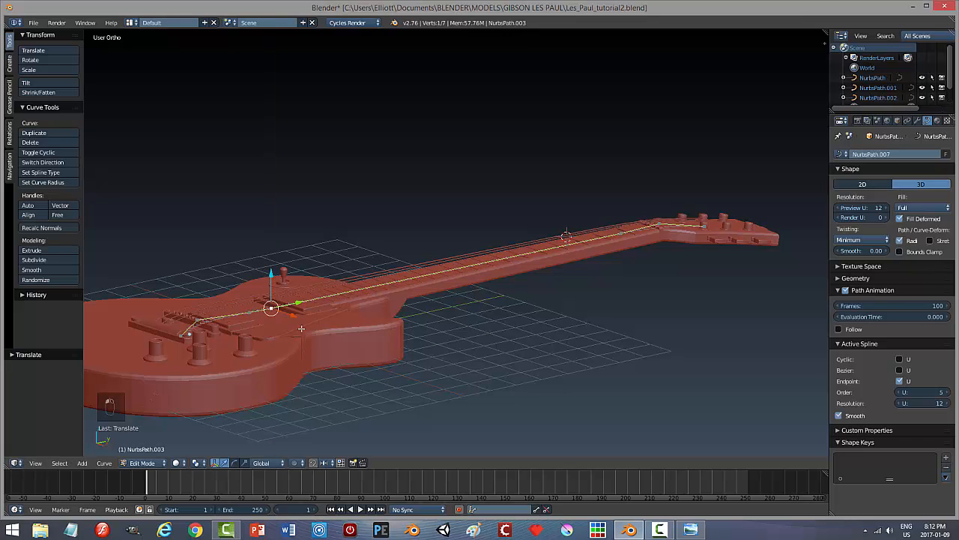
middle_click_drag(301, 328, 362, 337)
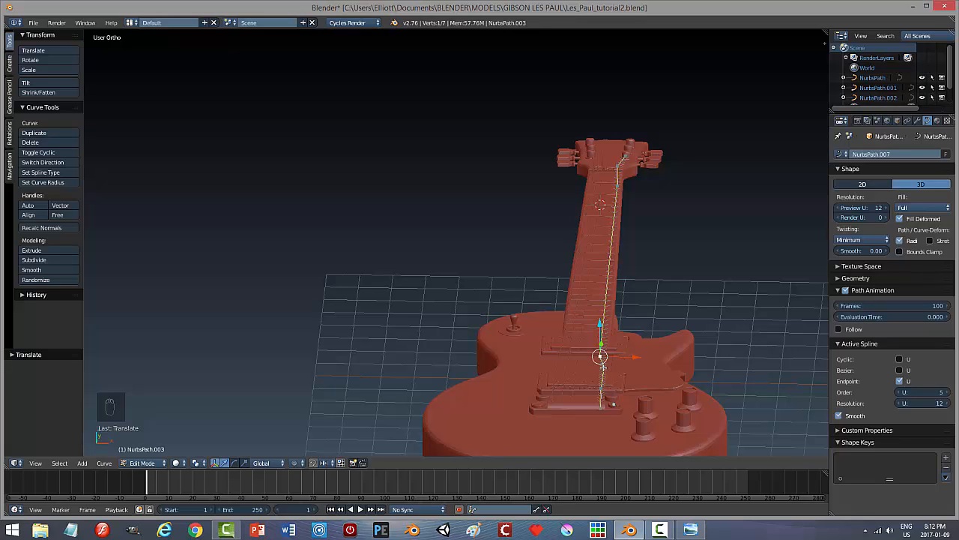
left_click_drag(636, 358, 642, 359)
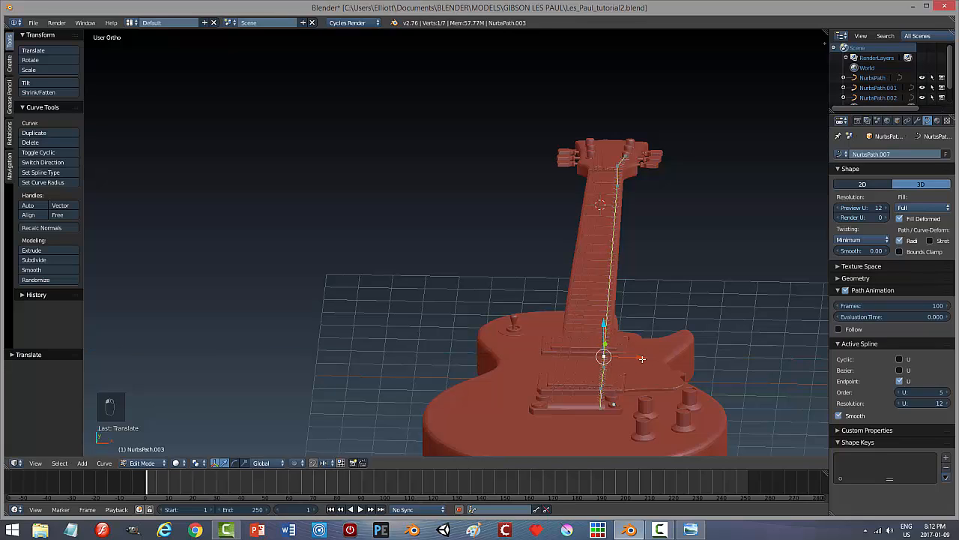
Shift the string's nut control point outward along X toward its nut slot and return to Object Mode.
right_click(635, 173)
left_click_drag(638, 168, 641, 169)
scroll(716, 177, "up", 3)
middle_click_drag(716, 176, 558, 325, "shift")
scroll(617, 317, "up", 4)
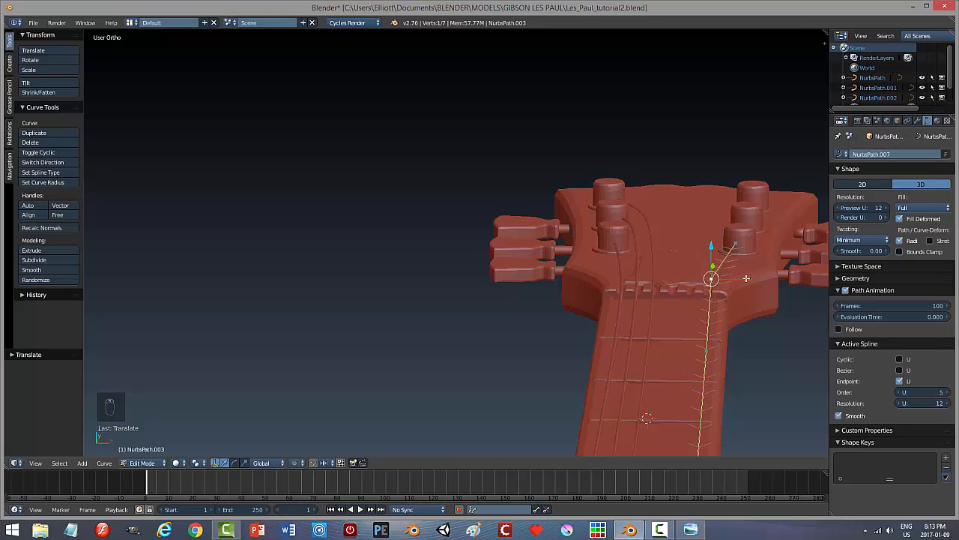
left_click_drag(746, 278, 746, 278)
key("a")
key("Tab")
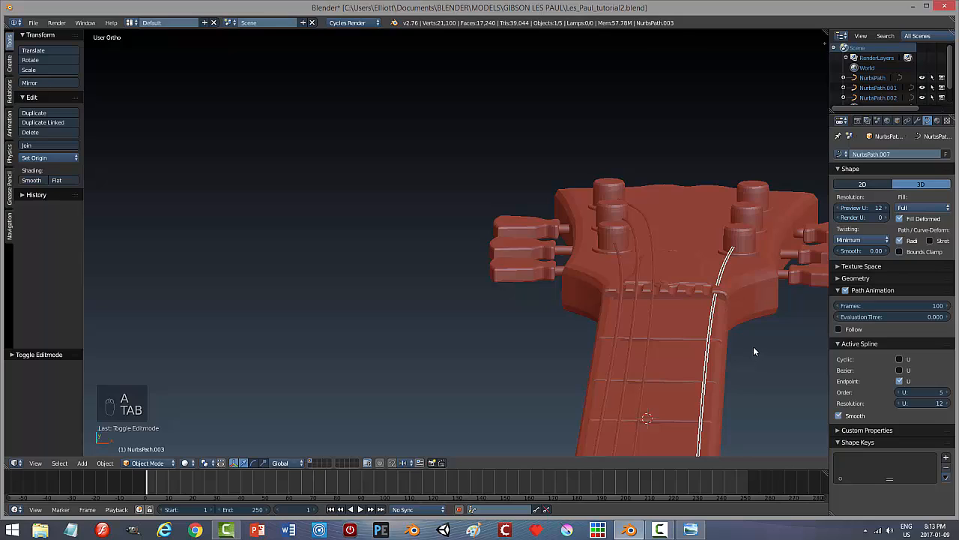
Re-enter Edit Mode and shift the string's upper-neck control point along X toward the middle of the fretboard.
key("Tab")
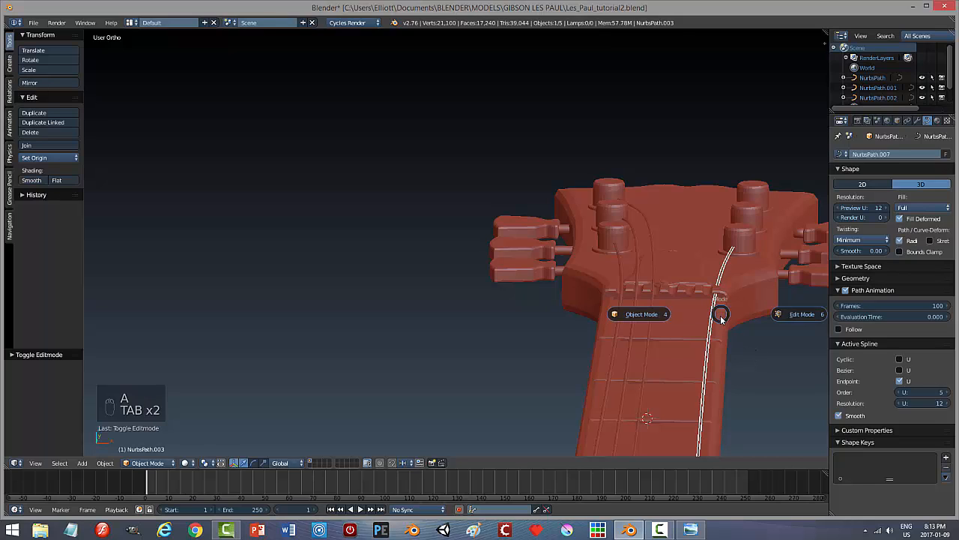
left_click(797, 320)
right_click(707, 350)
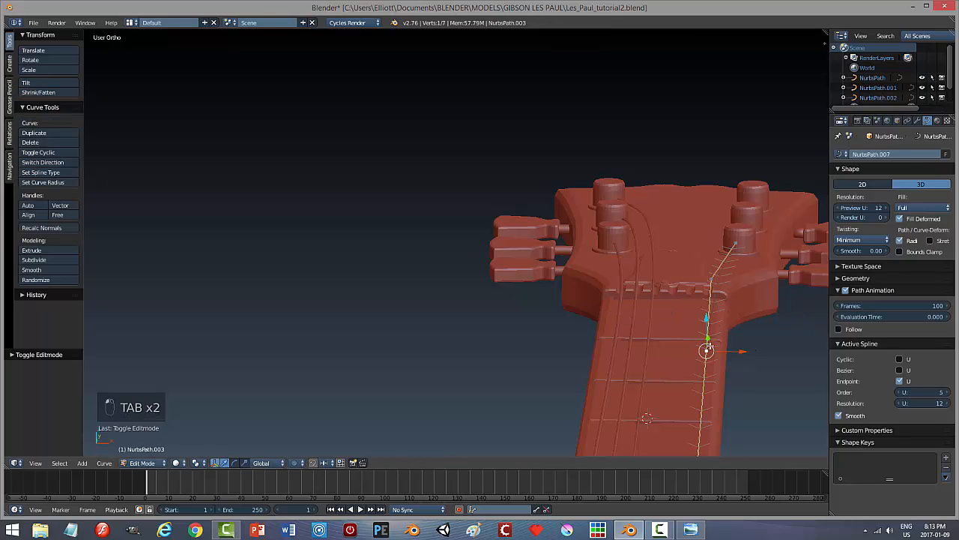
key("g")
key("x")
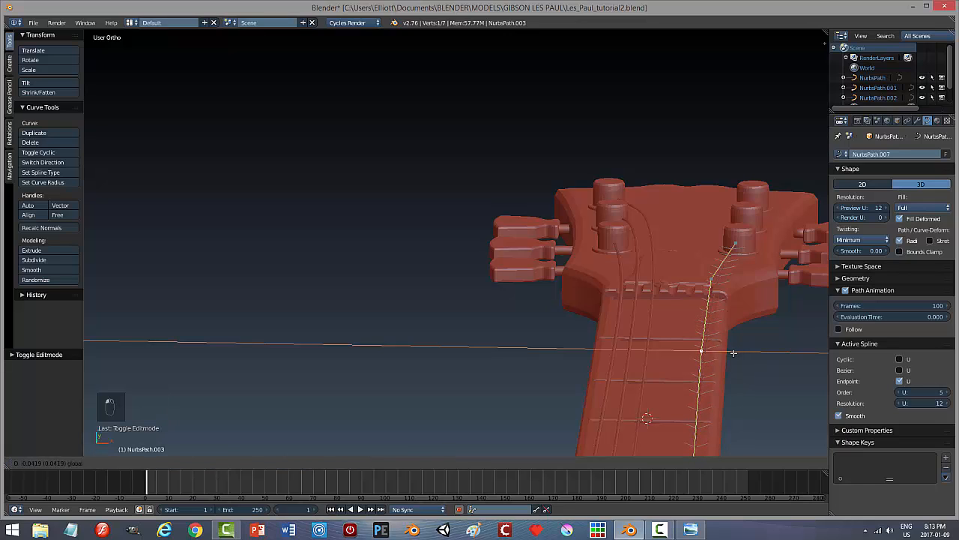
left_click(730, 352)
Nudge the string's nut control point slightly inward along X and return to Object Mode.
right_click(713, 281)
key("g")
key("x")
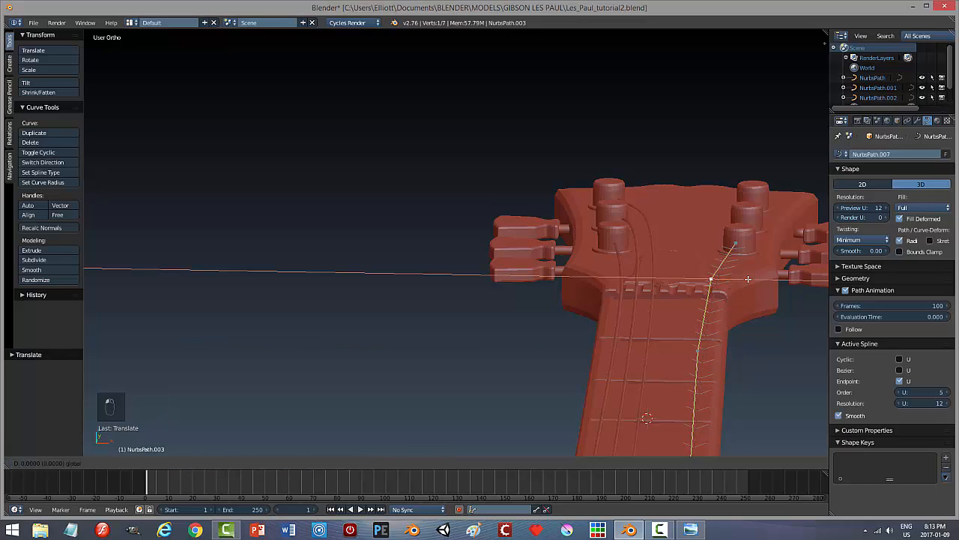
left_click(747, 277)
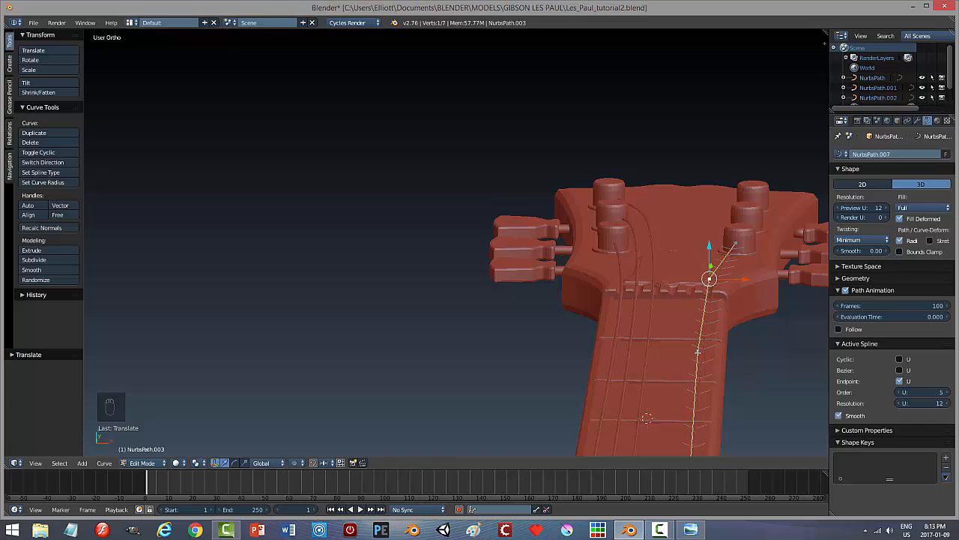
key("a")
key("Tab")
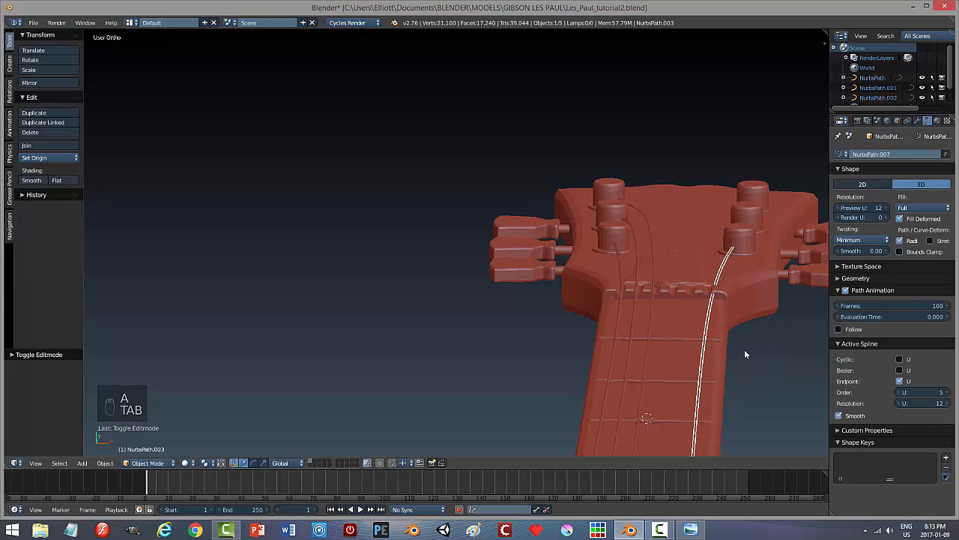
In Edit Mode, subdivide the string's segment between its nut control point and its tuning-peg end point once.
scroll(754, 344, "down", 4)
mouse_move(626, 345)
middle_mouse_down()
mouse_move(623, 335)
mouse_move(633, 340)
middle_mouse_up()
key("Tab")
left_click(705, 343)
scroll(624, 322, "up", 3)
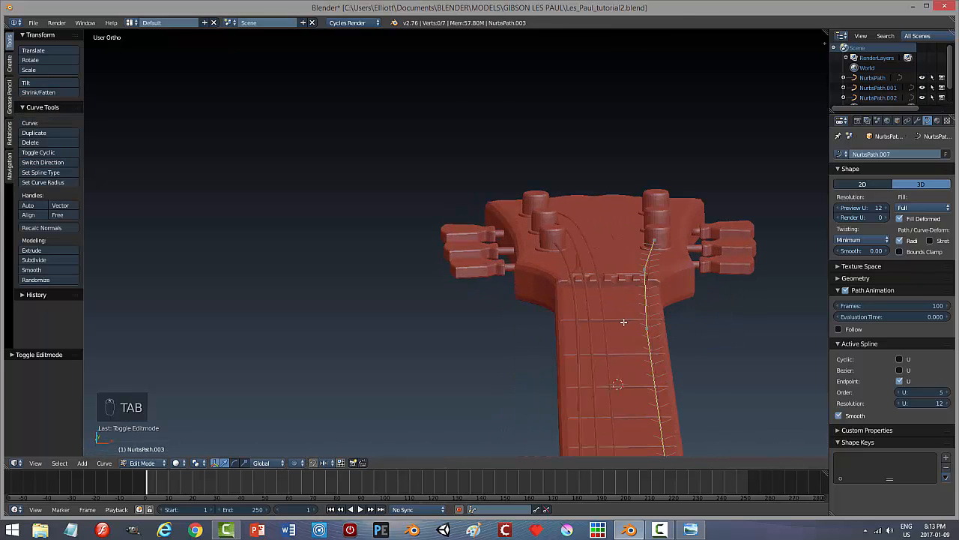
right_click(647, 328)
right_click(644, 267, "shift")
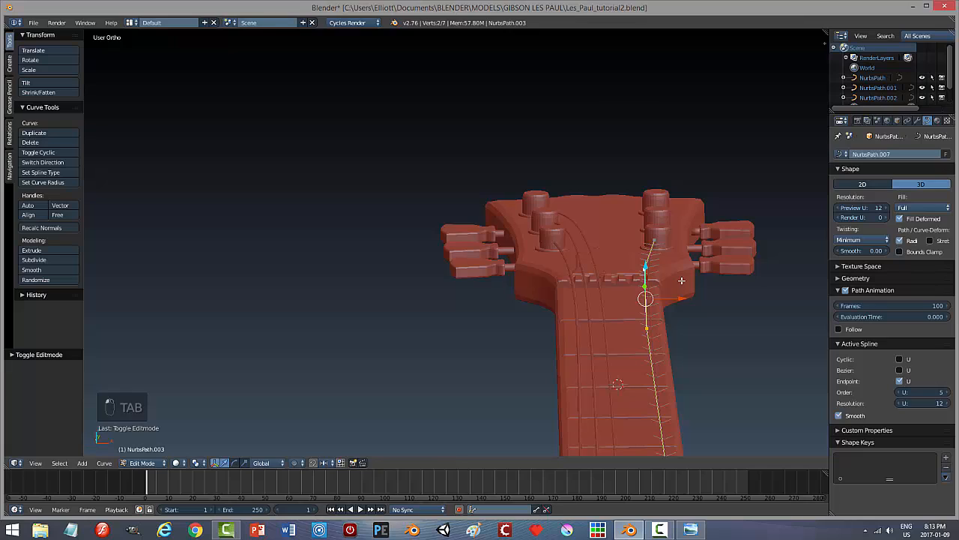
key("KP_7")
middle_click_drag(692, 90, 677, 325, "shift")
scroll(685, 275, "up", 3)
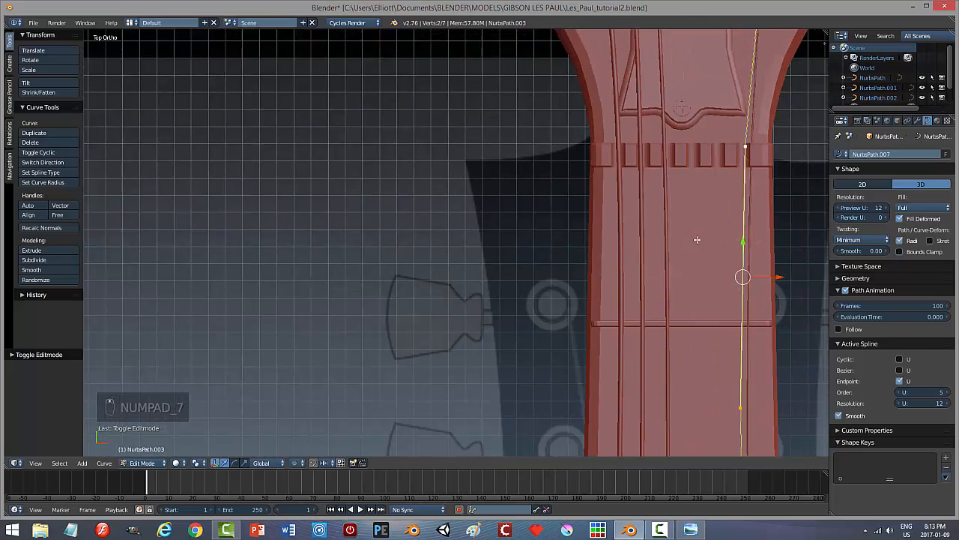
middle_click_drag(682, 248, 554, 354, "shift")
scroll(610, 247, "down", 1)
scroll(610, 250, "down", 1)
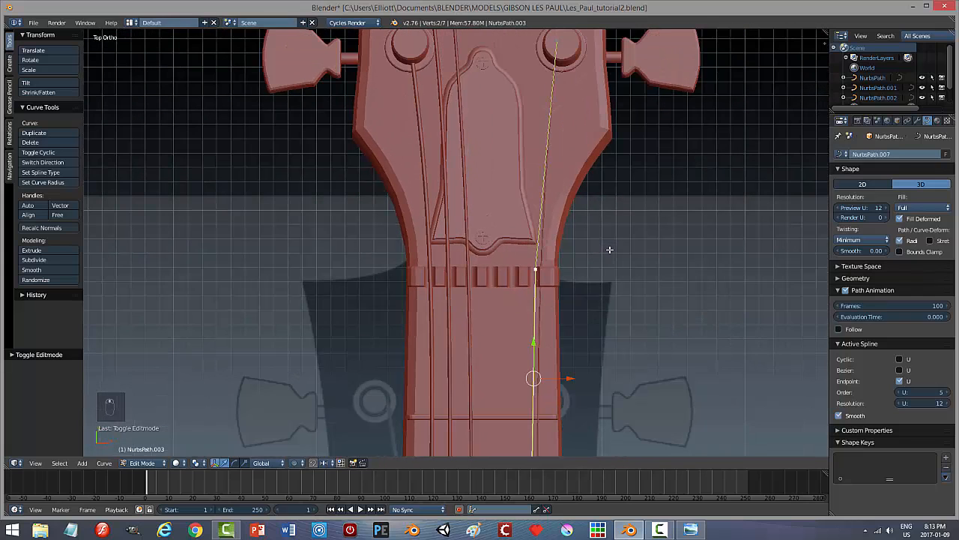
right_click(537, 267)
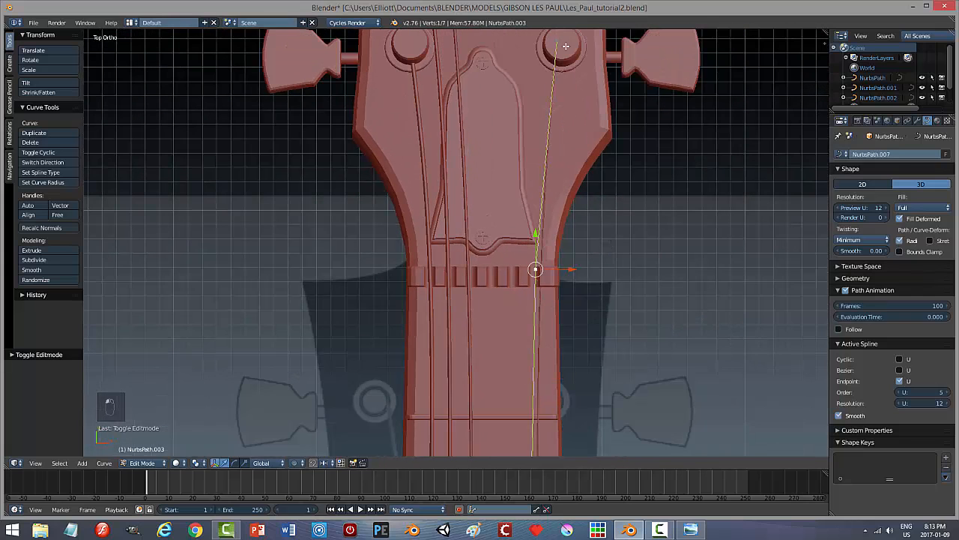
right_click(558, 43, "shift")
key("w")
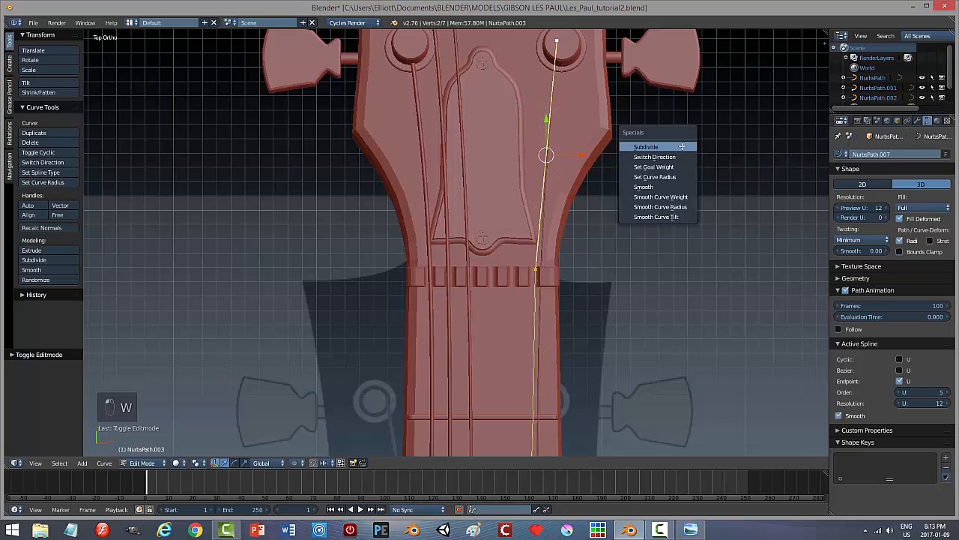
left_click(682, 147)
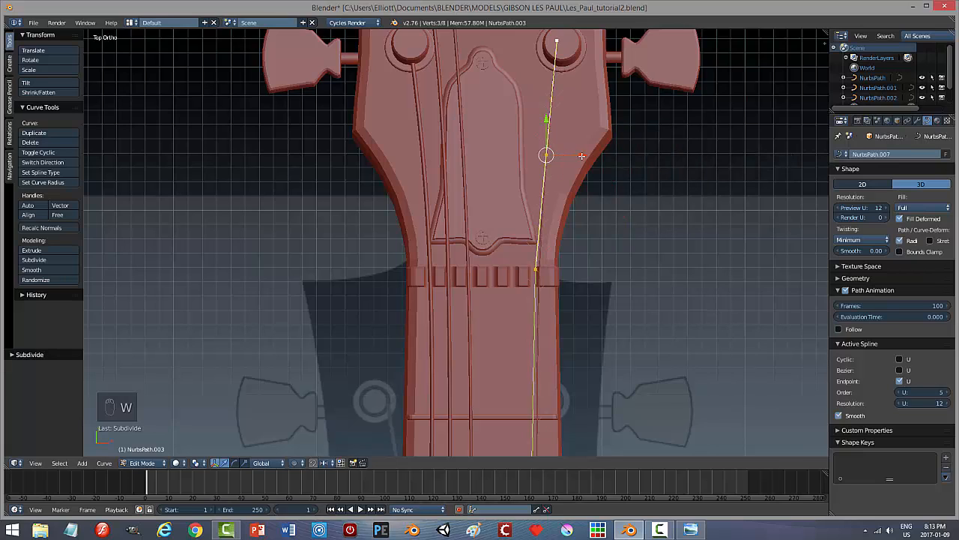
Shift the new headstock control point inward along X by about 0.06.
key("a")
right_click(574, 156)
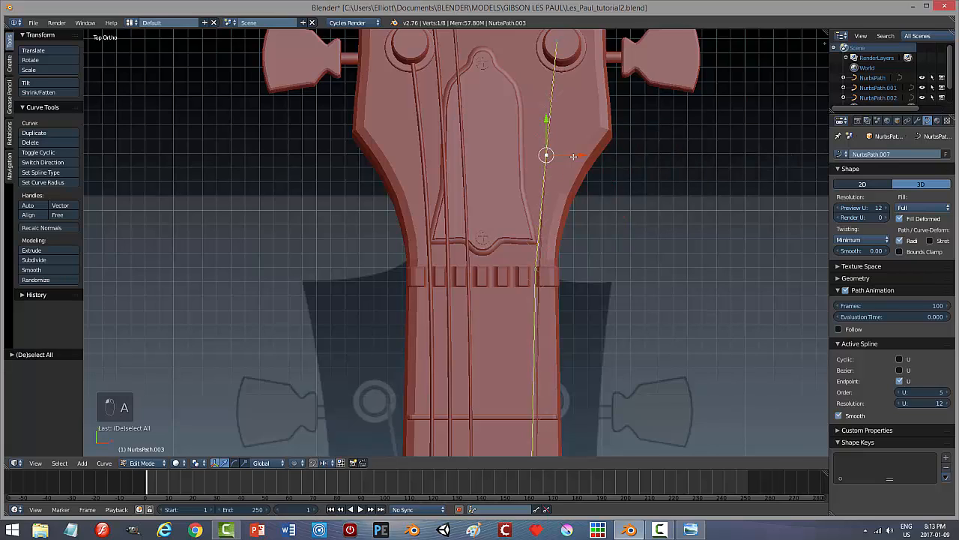
key("g")
key("x")
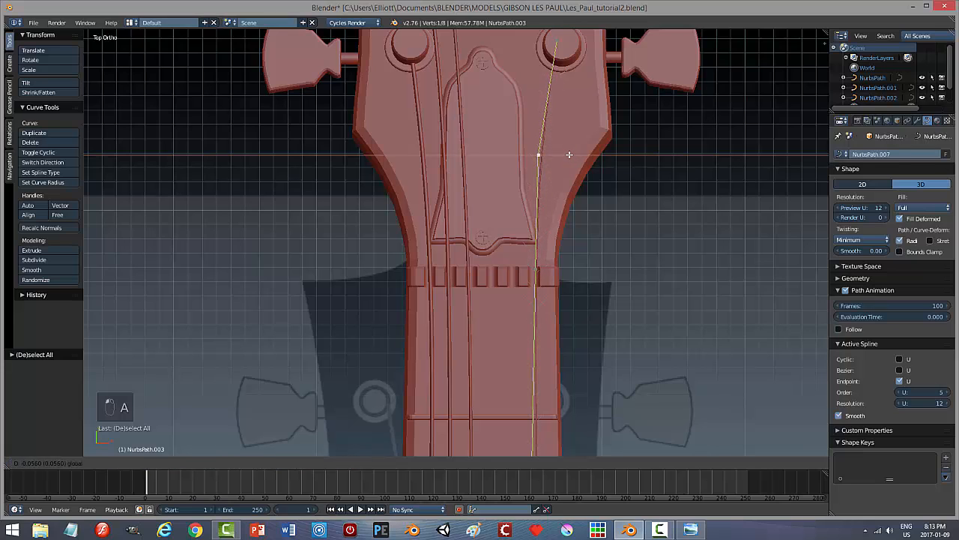
left_click(568, 156)
Fine-tune the string's nut control point along X in its nut slot and return to Object Mode.
right_click(568, 273)
key("g")
key("x")
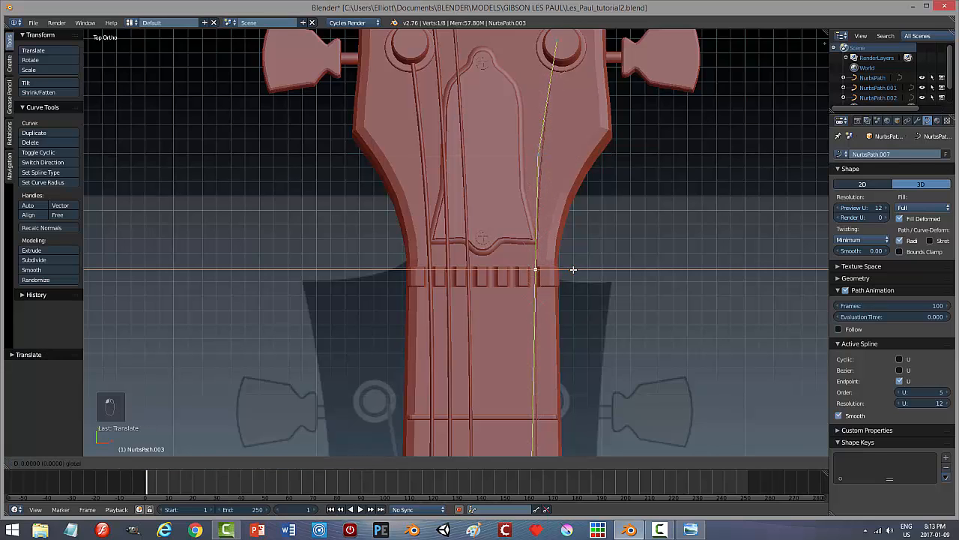
left_click(581, 276)
middle_click_drag(581, 275, 575, 242)
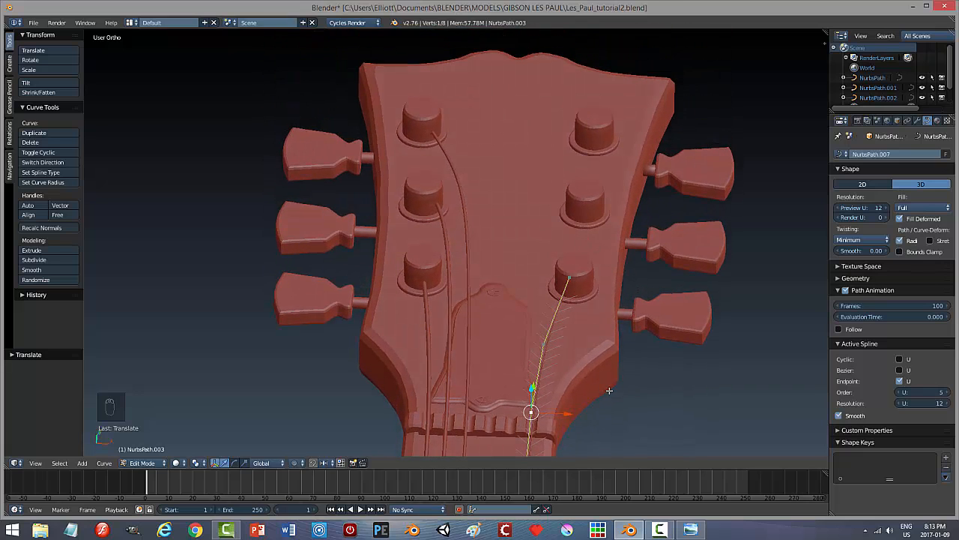
key("Tab")
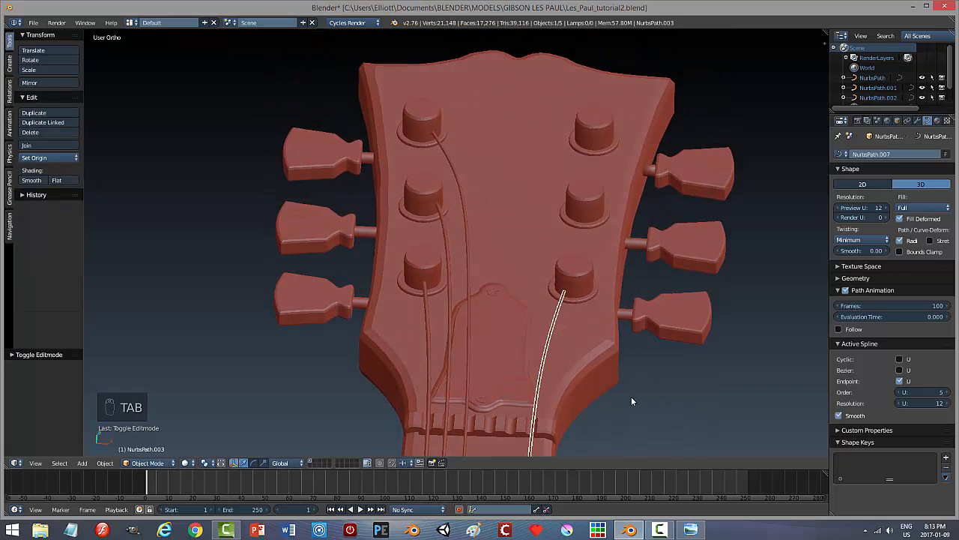
Duplicate the third string and shift the copy along X by about 0.21 toward the next bridge saddle.
key("a")
key("a")
middle_click_drag(619, 398, 620, 370)
middle_click_drag(620, 371, 635, 336)
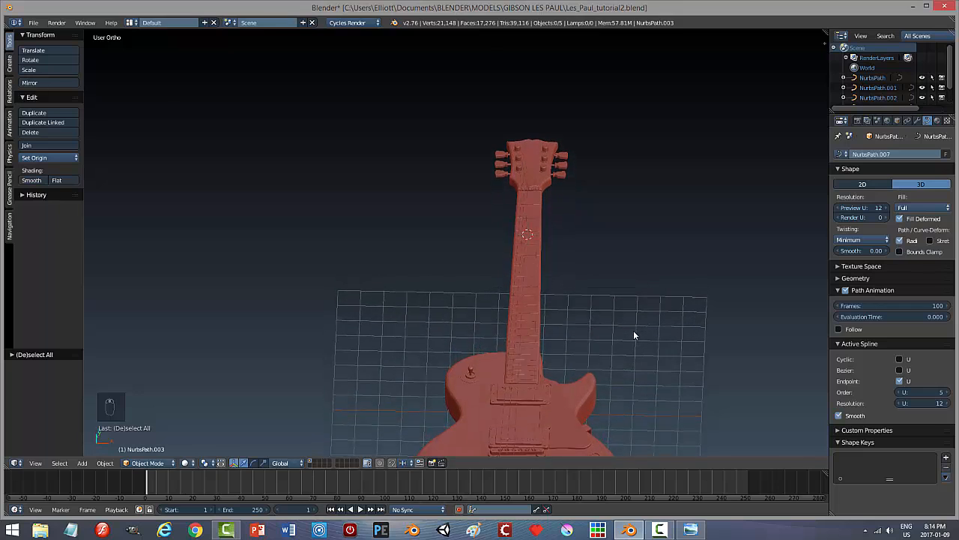
right_click(518, 393)
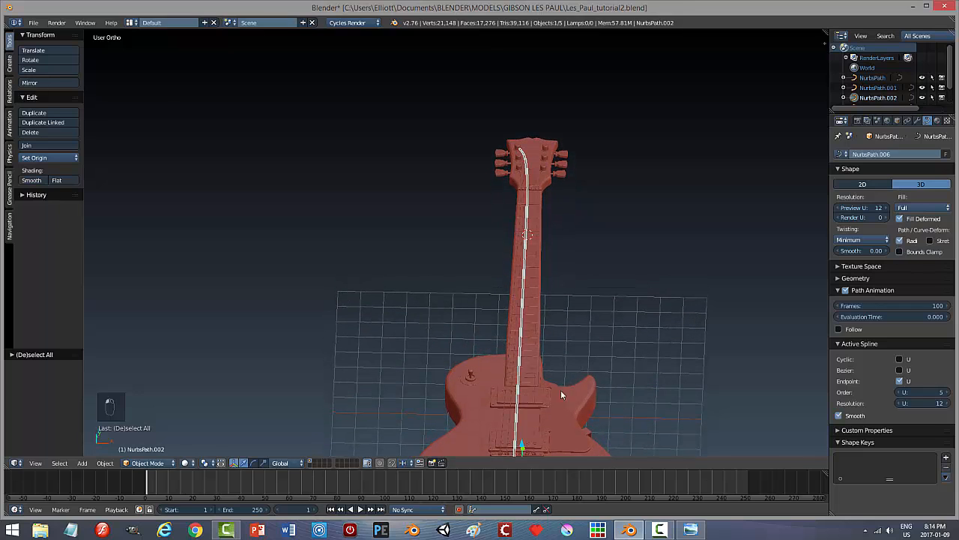
key("shift+d")
left_click(611, 384)
scroll(608, 384, "down", 1)
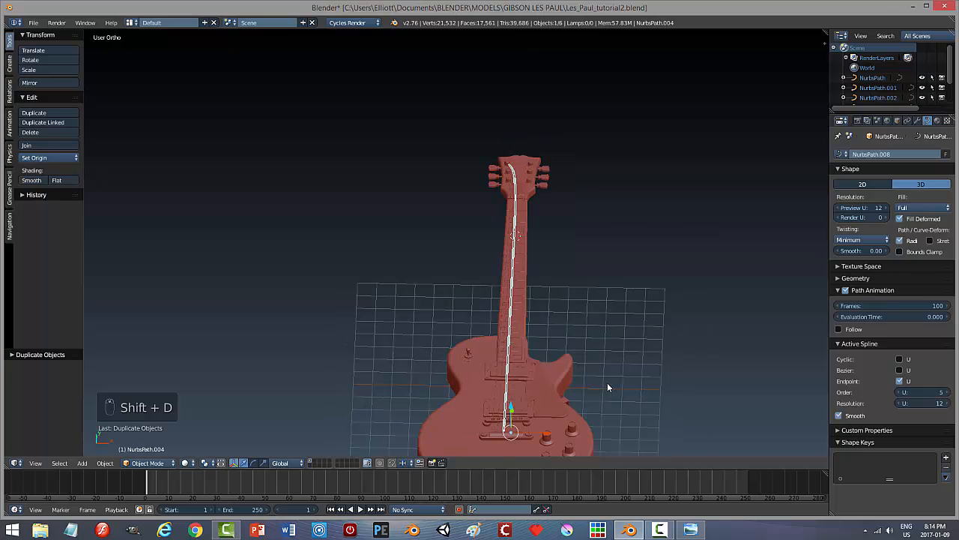
key("g")
key("x")
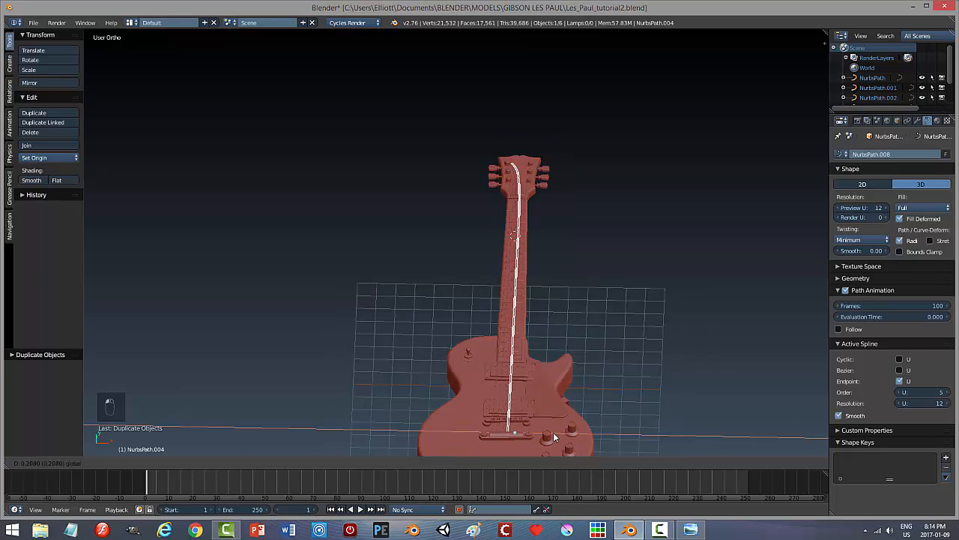
left_click(553, 432)
Fine-tune the duplicated string's position along X at the bridge and check its path over the pickups.
middle_click_drag(593, 413, 625, 303)
scroll(622, 365, "up", 2)
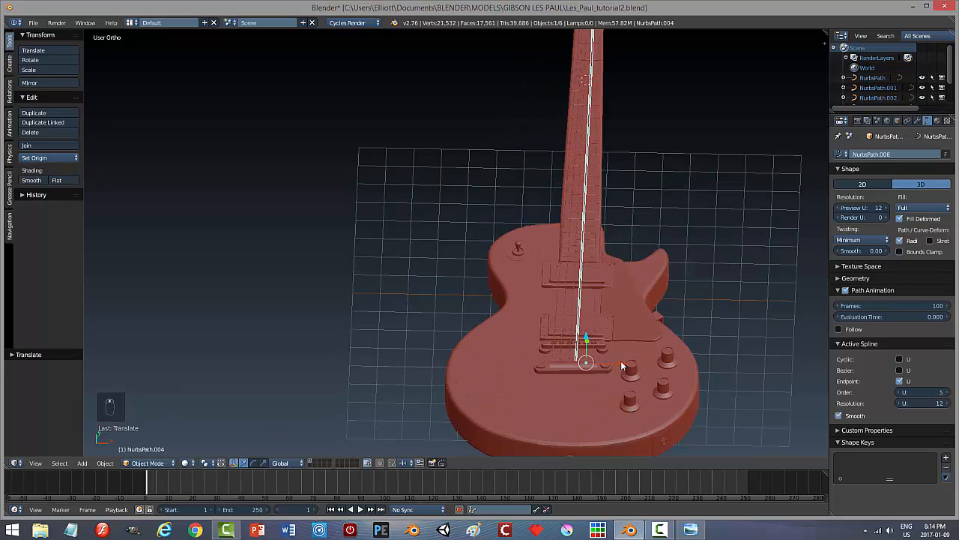
scroll(624, 368, "up", 2)
middle_click_drag(666, 388, 628, 305, "shift")
scroll(650, 363, "up", 1)
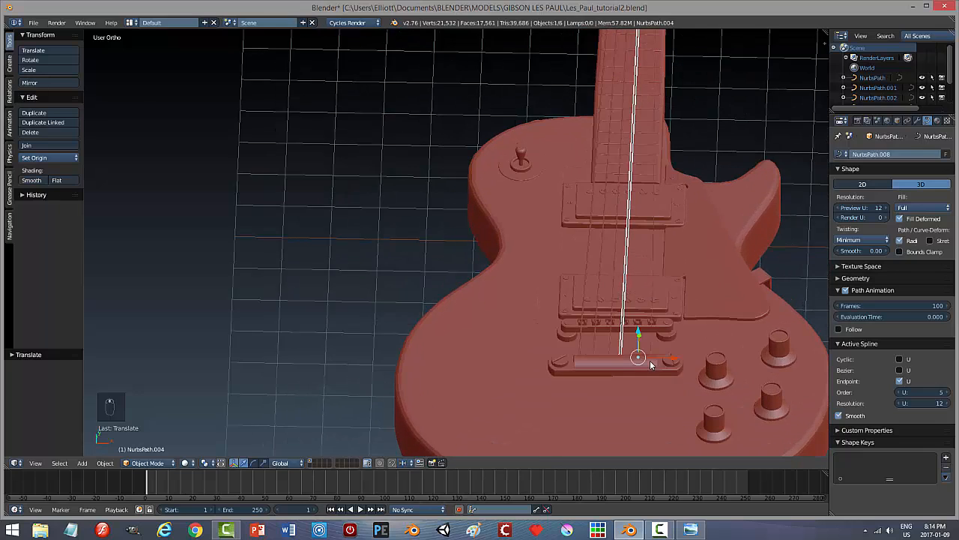
scroll(678, 379, "up", 2)
middle_click_drag(687, 389, 683, 374)
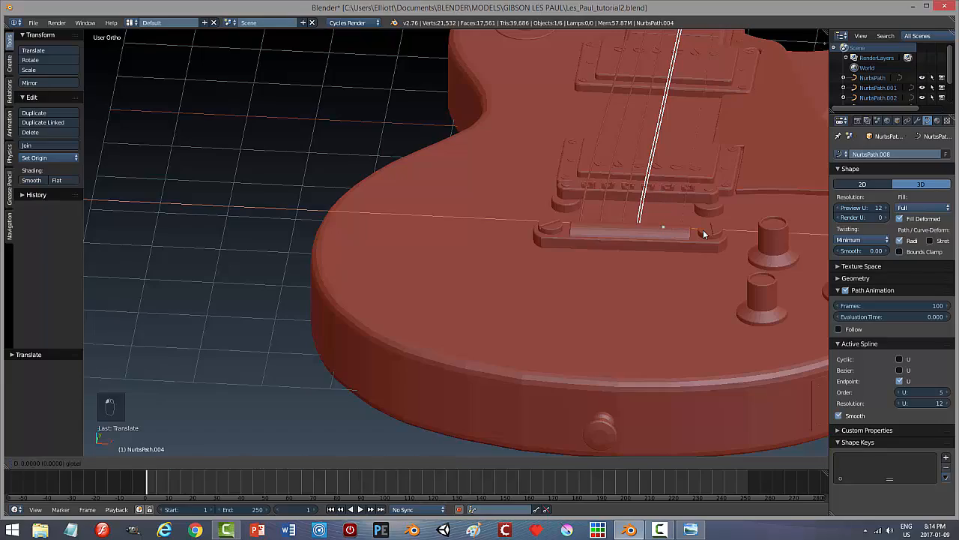
middle_click_drag(704, 229, 388, 304)
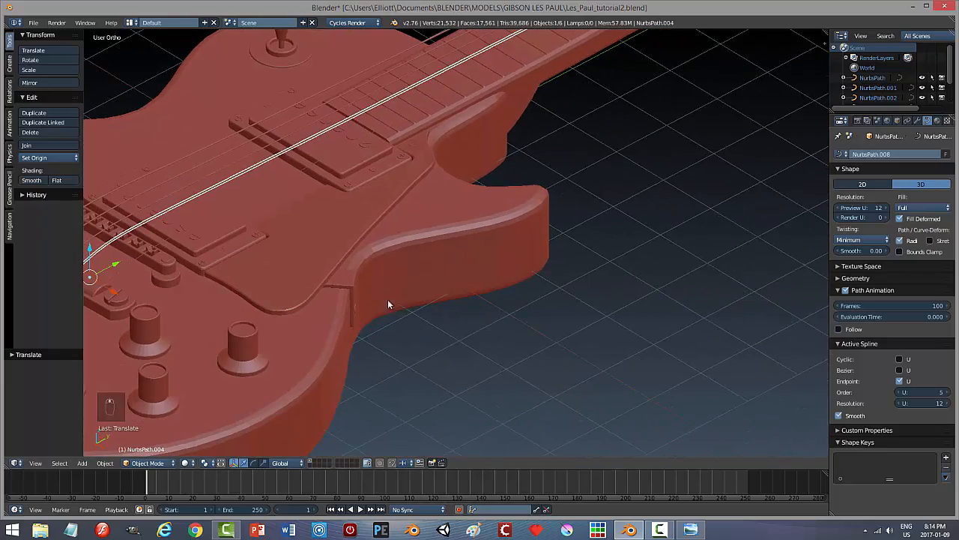
middle_click_drag(290, 252, 536, 241, "shift")
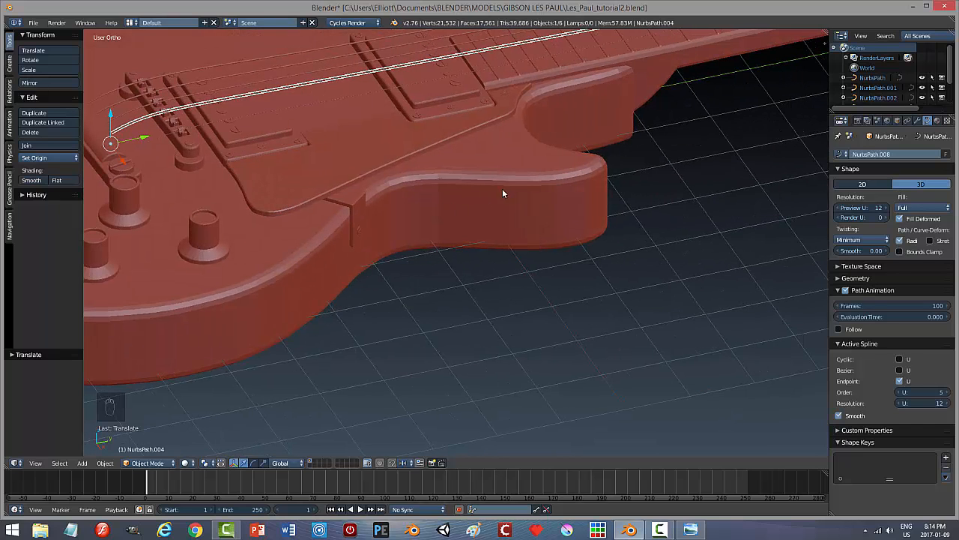
In Edit Mode, align the duplicated string's five control points from upper neck to headstock end by scaling them to 0 along X.
scroll(504, 187, "down", 3)
middle_click_drag(596, 194, 634, 297)
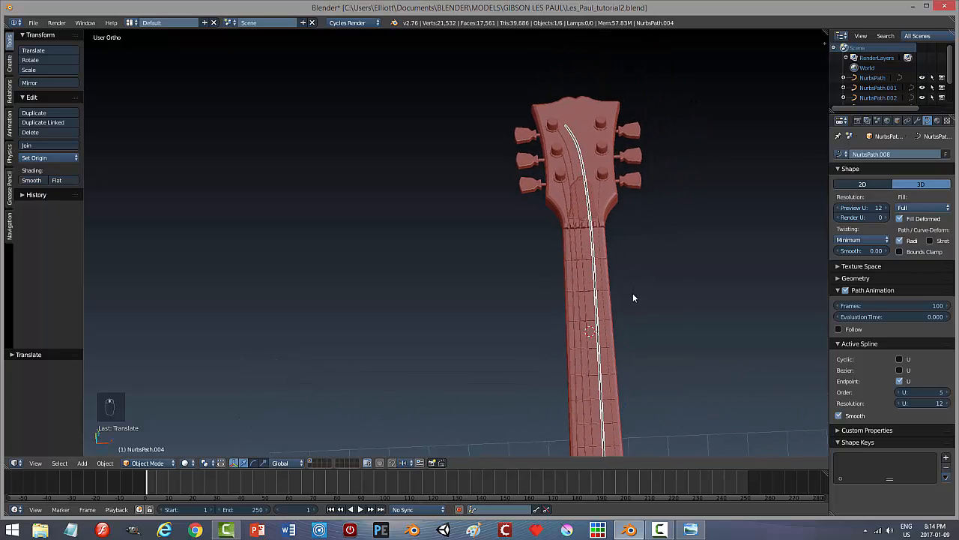
scroll(626, 290, "up", 2)
key("Tab")
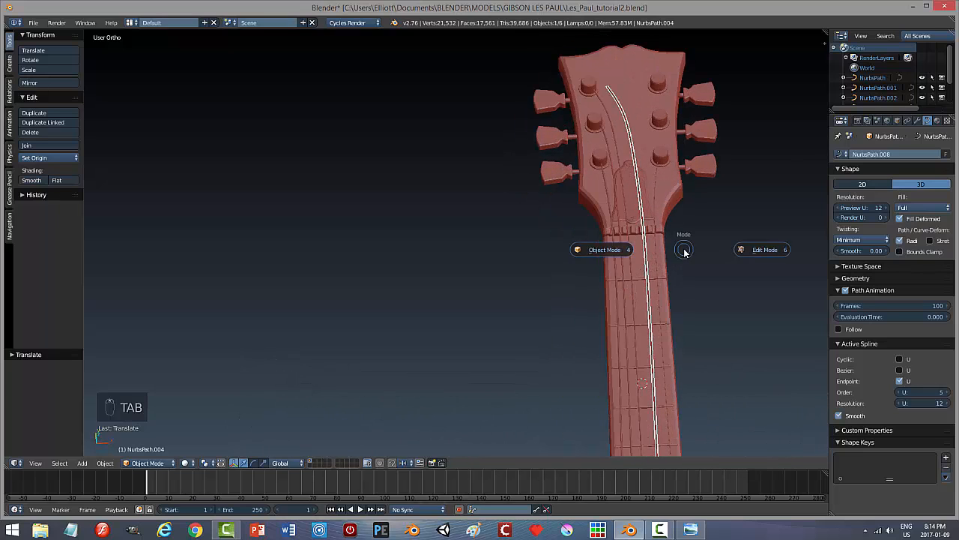
right_click(651, 300)
right_click(645, 226, "shift")
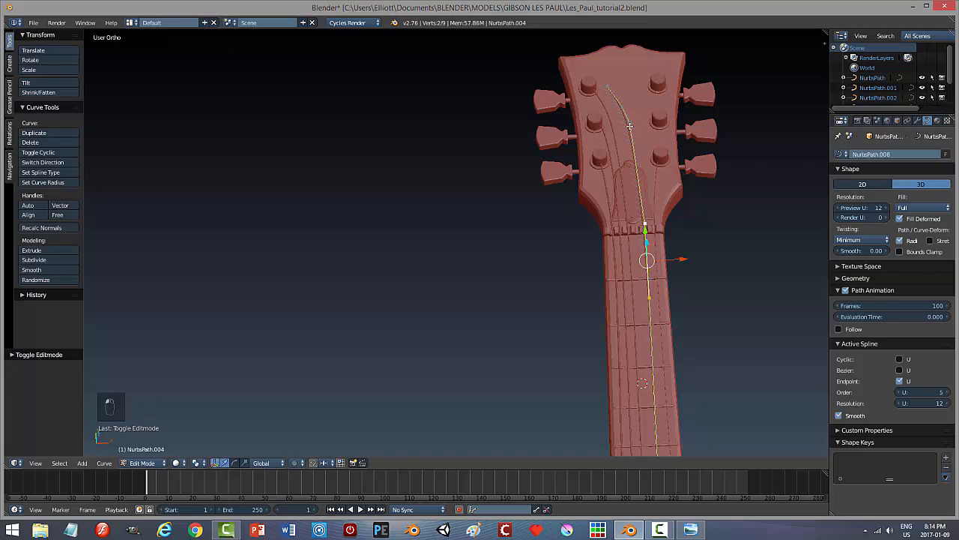
right_click(630, 125, "shift")
right_click(621, 109, "shift")
right_click(607, 87, "shift")
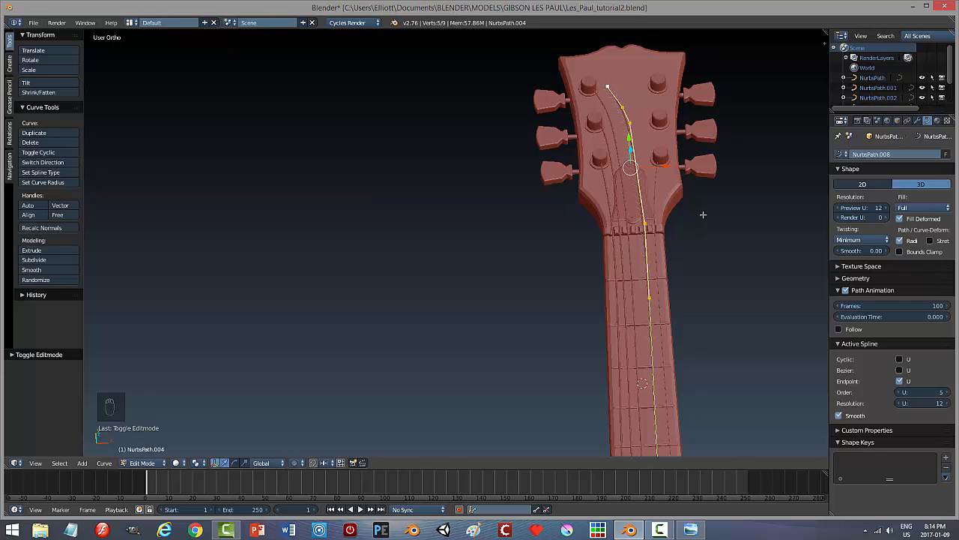
key("s")
key("x")
key("0")
key("Return")
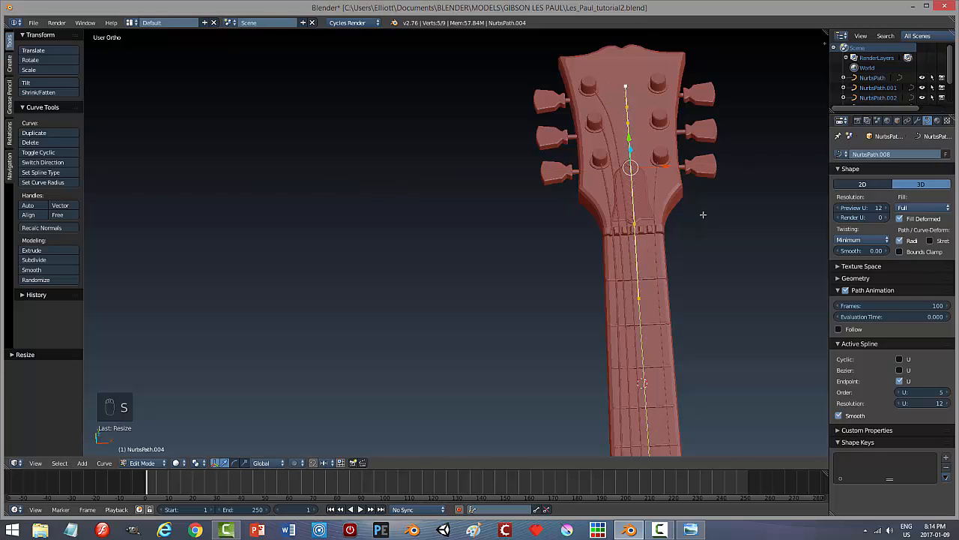
Shift the five aligned control points slightly along X toward the string's nut slot.
key("g")
key("x")
left_click(667, 167)
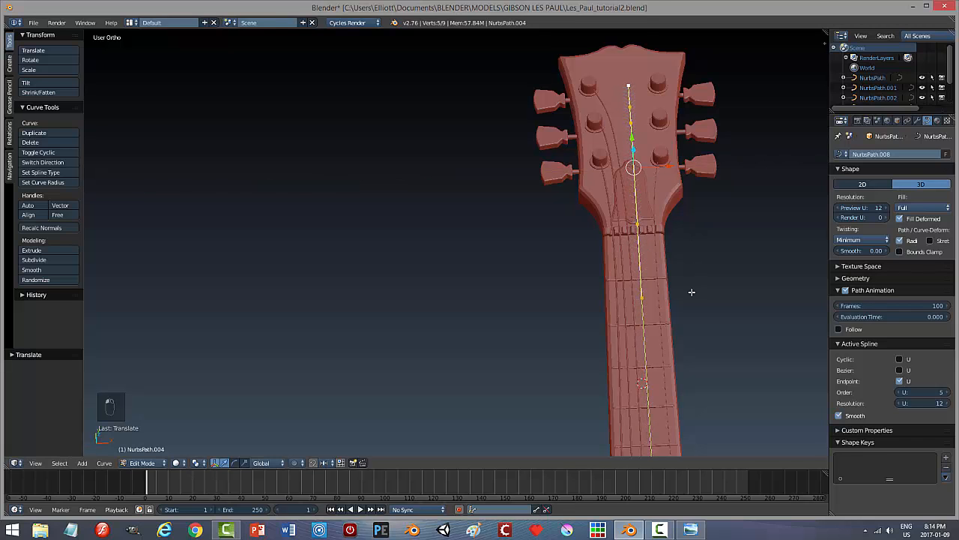
Move the string's end point along X to the farthest tuning peg on the opposite side of the headstock.
middle_click_drag(692, 292, 660, 290)
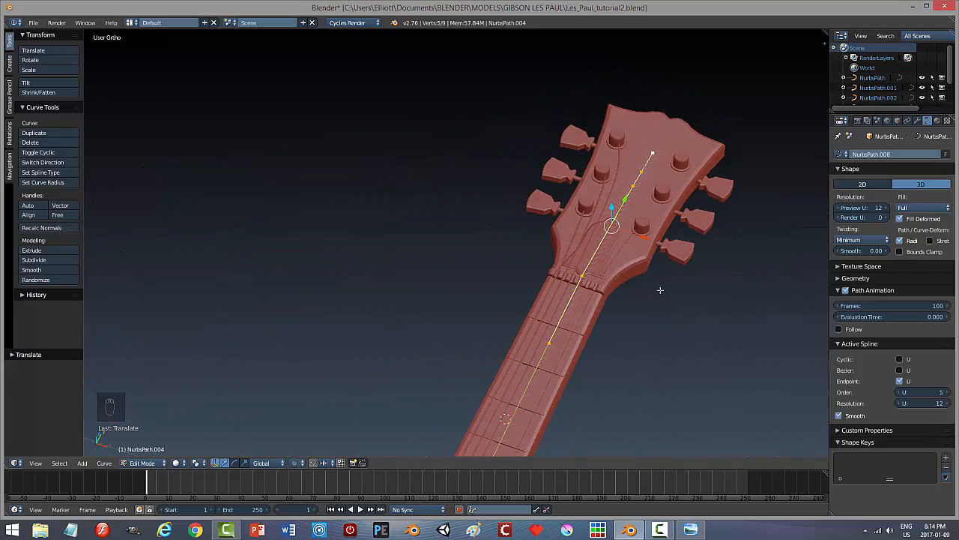
right_click(653, 155)
key("g")
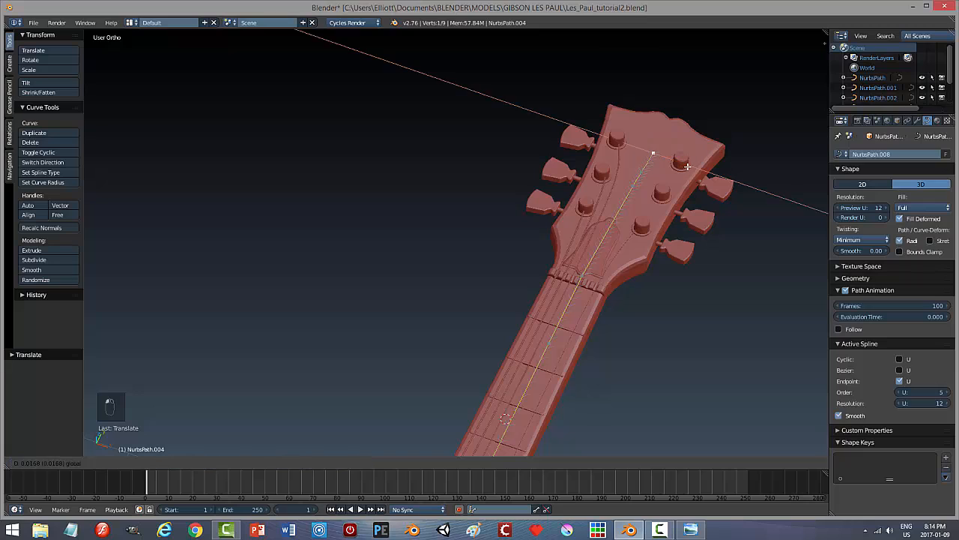
left_click(649, 173)
Shift the two control points next to the tuning-peg end slightly along X toward the peg and return to Object Mode.
right_click(647, 172)
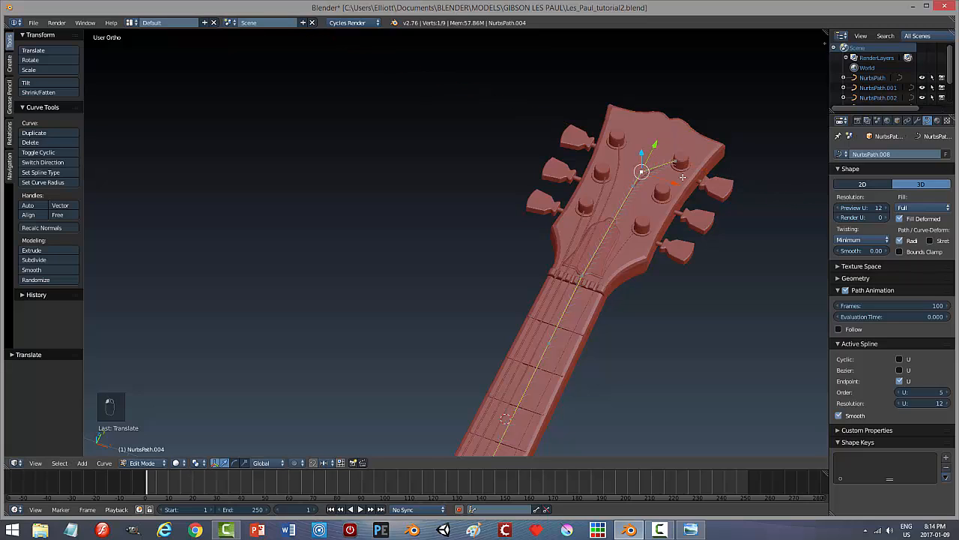
key("g")
key("x")
left_click(649, 193)
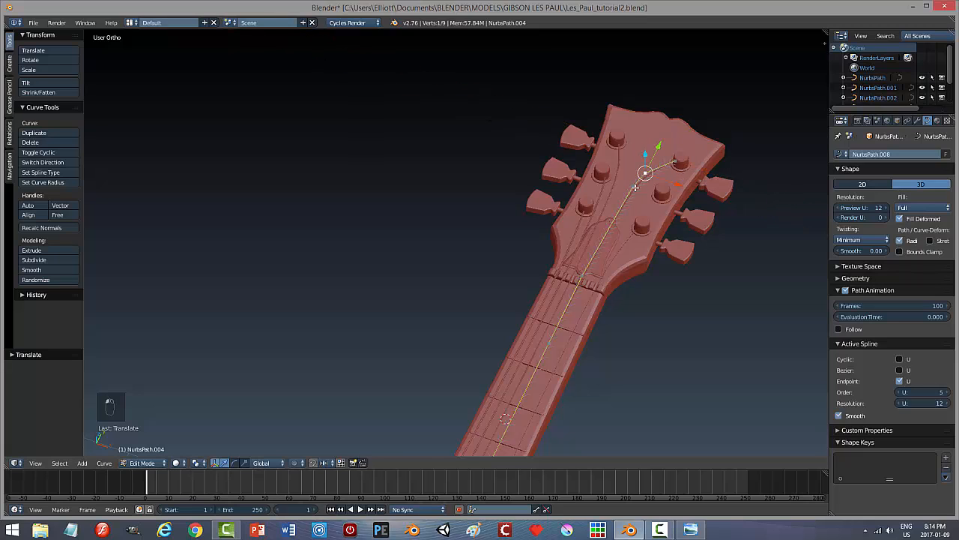
right_click(634, 188)
key("g")
key("x")
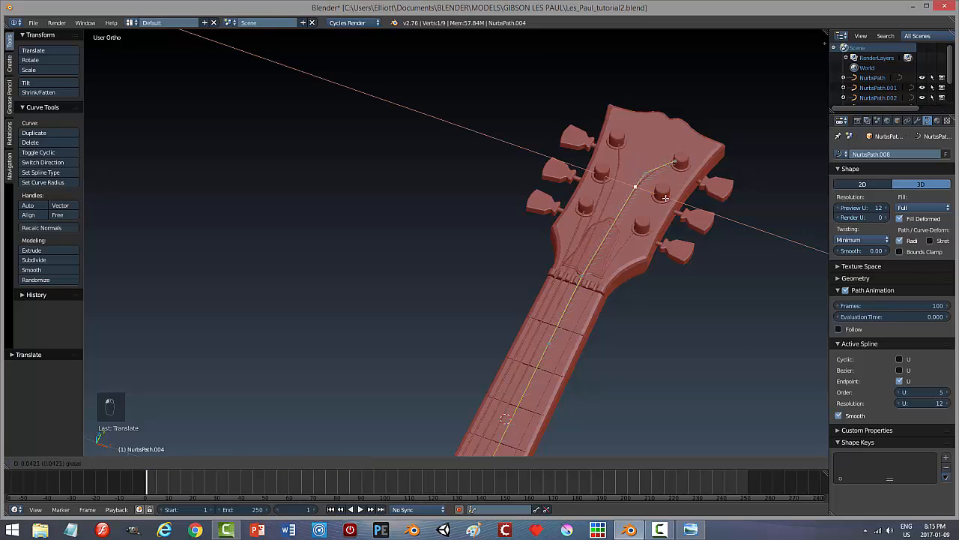
left_click_drag(666, 198, 664, 198)
key("a")
key("Tab")
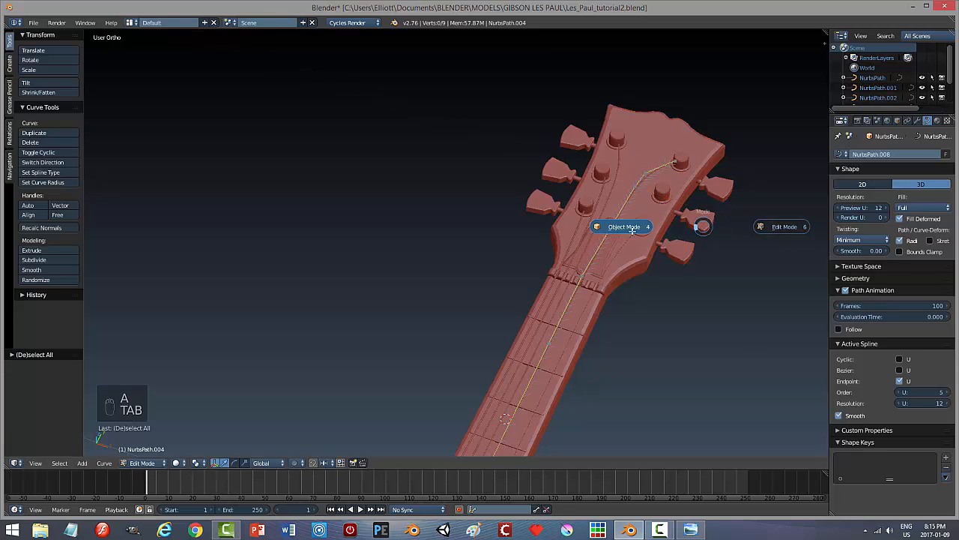
Examine how the duplicated string runs over the bridge, pickups and fretboard.
middle_click_drag(707, 265, 580, 256)
scroll(714, 245, "up", 2)
scroll(708, 250, "up", 2)
scroll(739, 224, "down", 3)
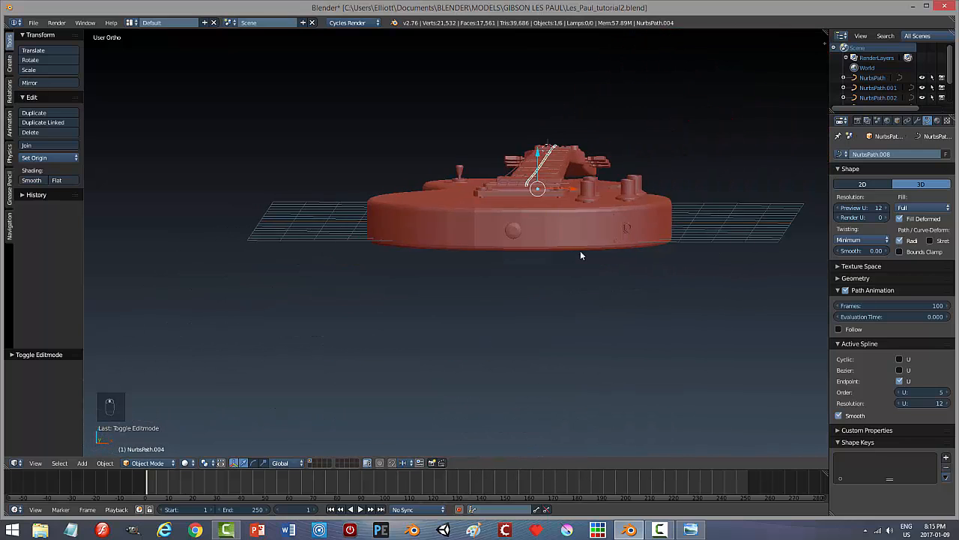
scroll(569, 258, "up", 4)
middle_click_drag(641, 175, 652, 244, "shift")
scroll(652, 243, "up", 3)
middle_click_drag(737, 216, 440, 212)
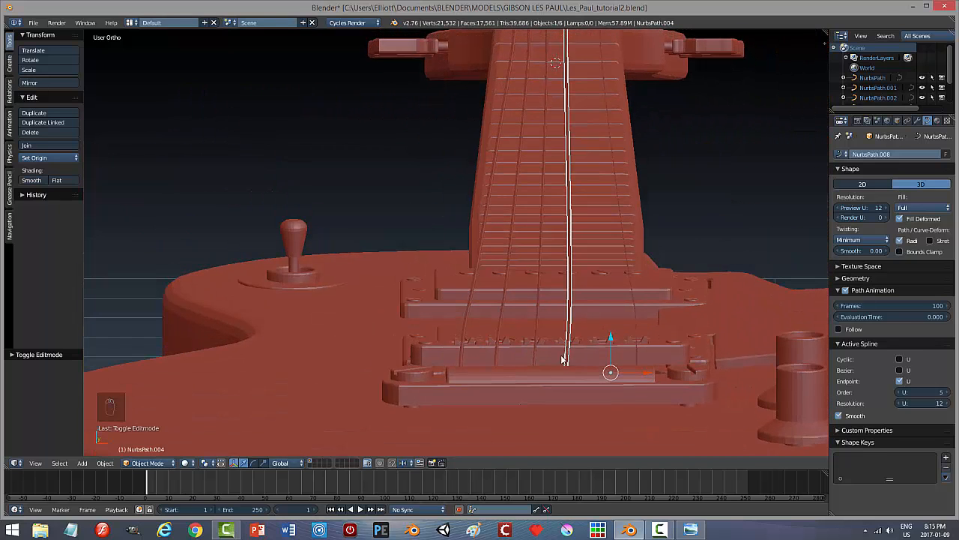
Shift the fourth string's tailpiece-end control point slightly along positive X, return to Object Mode and deselect everything.
key("Tab")
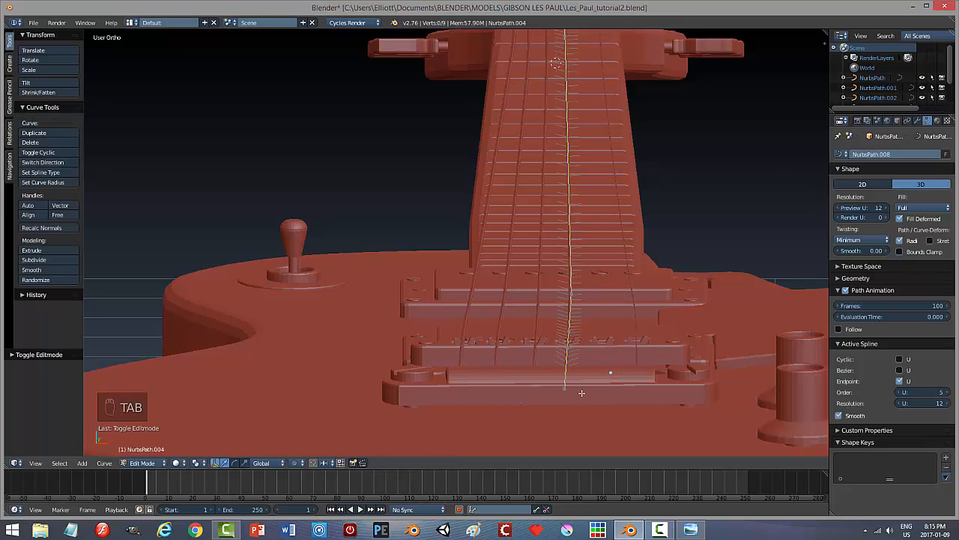
right_click(567, 392)
left_click_drag(599, 390, 602, 388)
middle_click_drag(617, 378, 623, 380)
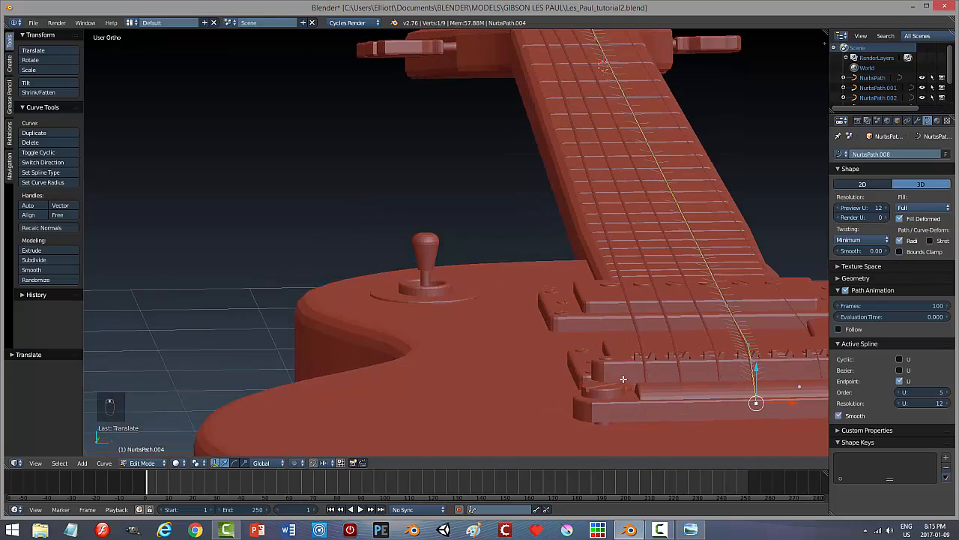
middle_click_drag(722, 376, 463, 366, "shift")
middle_click_drag(605, 364, 466, 275, "shift")
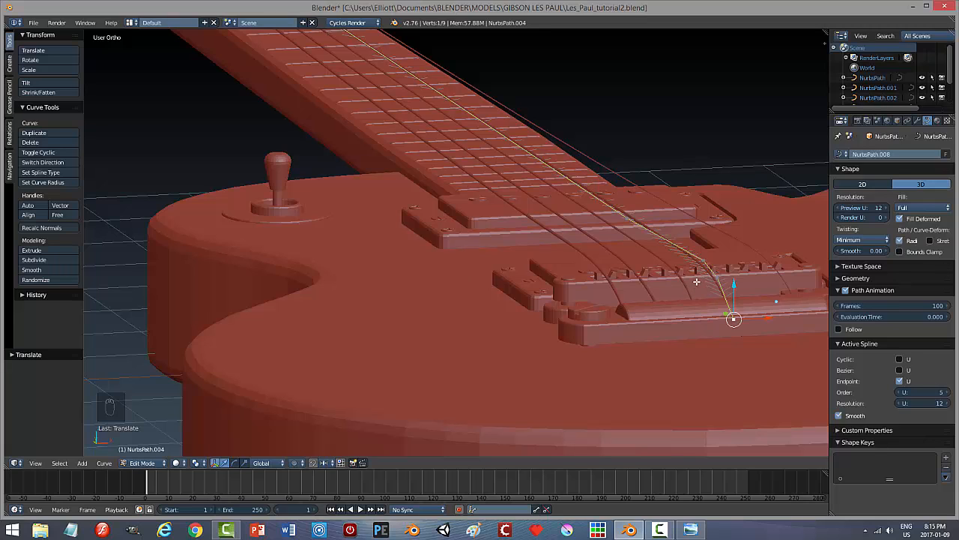
key("a")
key("Tab")
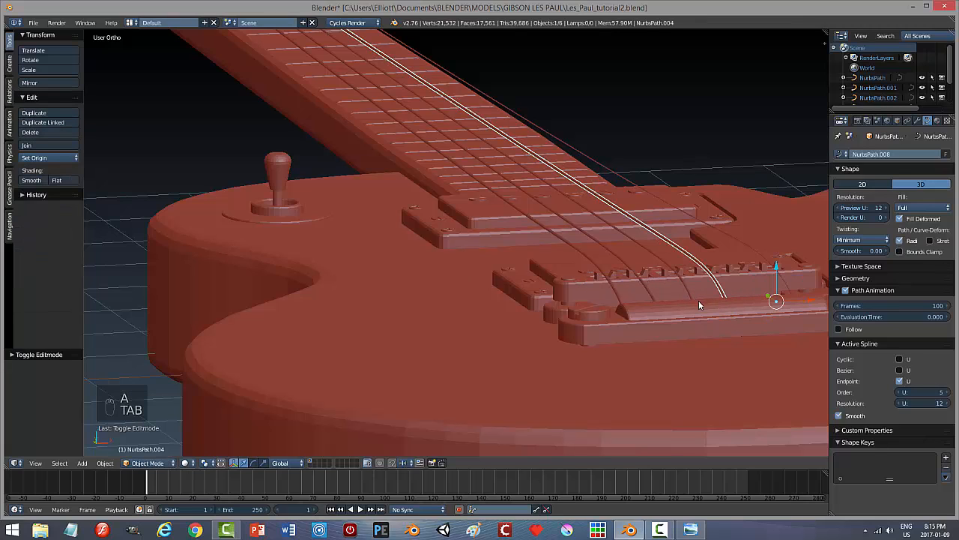
key("a")
key("a")
Set the fourth string's bevel depth to 0.009 in its curve geometry settings and deselect it.
middle_click_drag(715, 311, 713, 312)
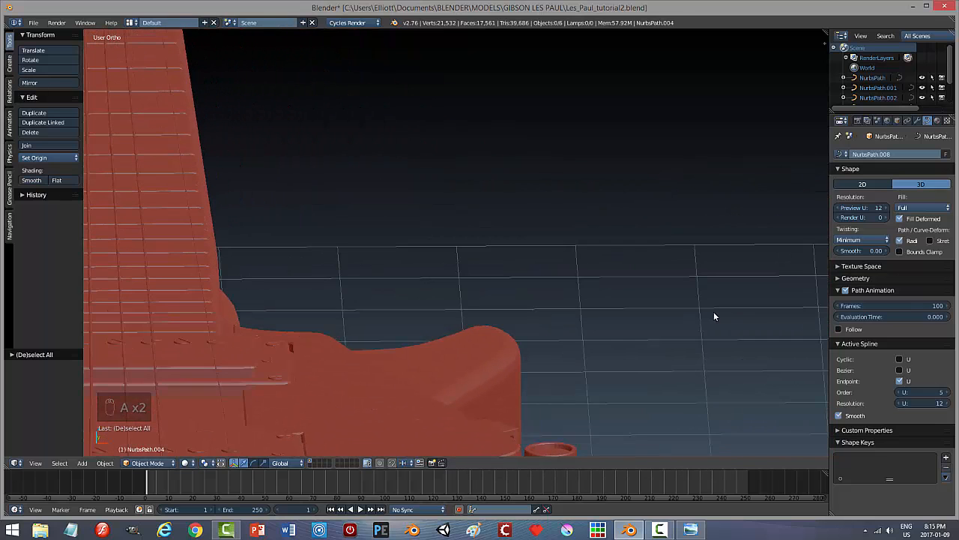
middle_click_drag(280, 220, 603, 233, "shift")
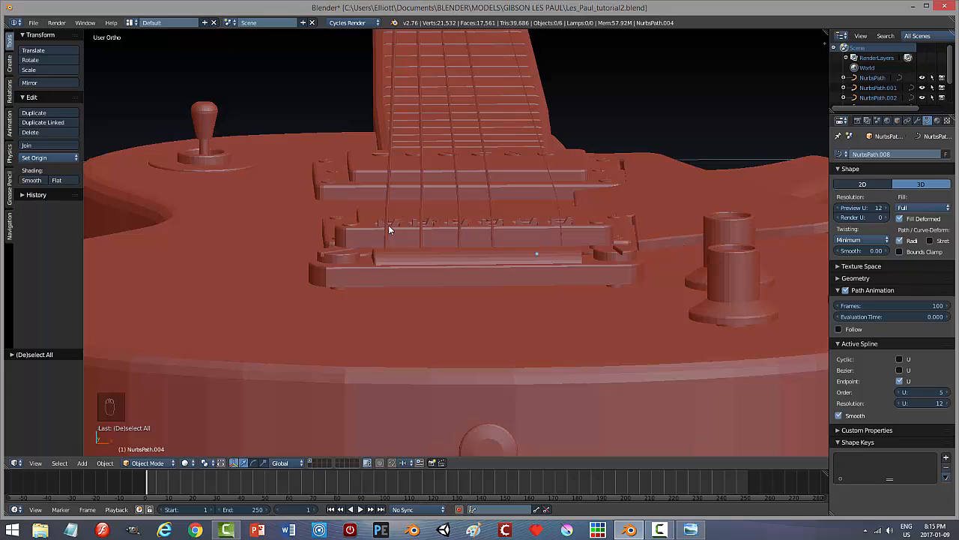
right_click(491, 212)
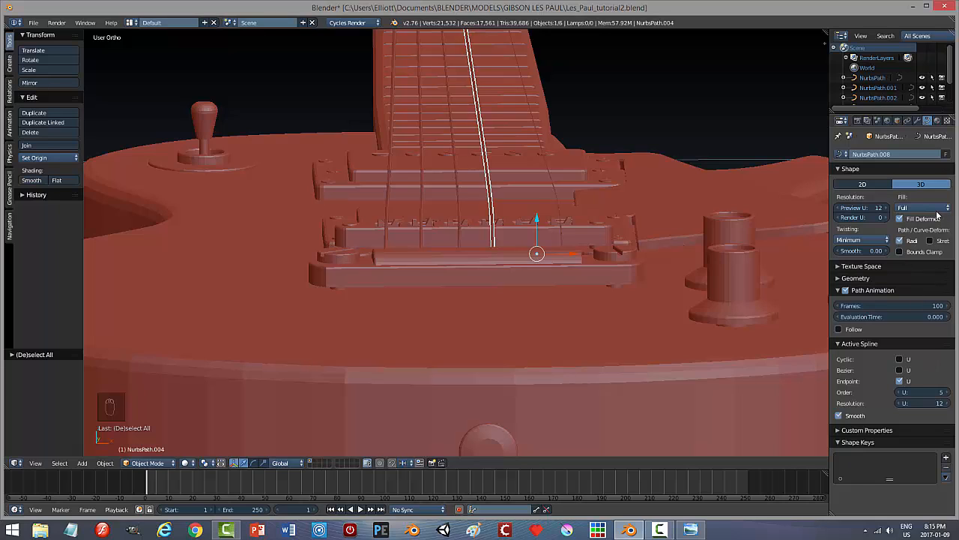
left_click(839, 278)
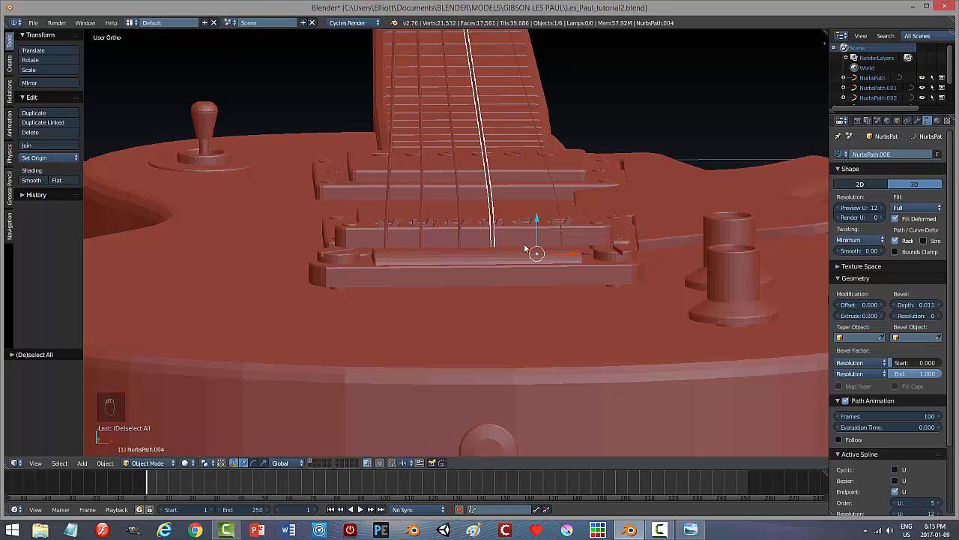
right_click(460, 223)
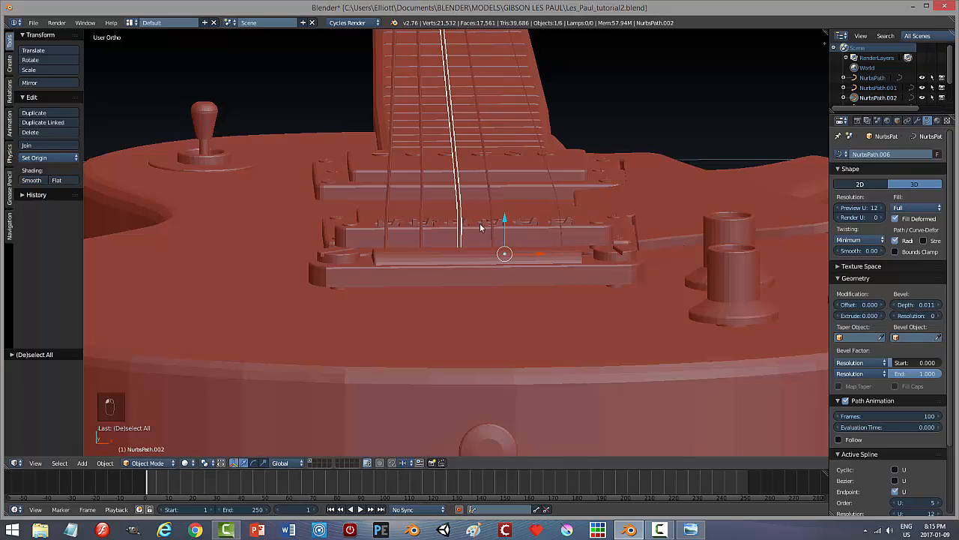
right_click(494, 218)
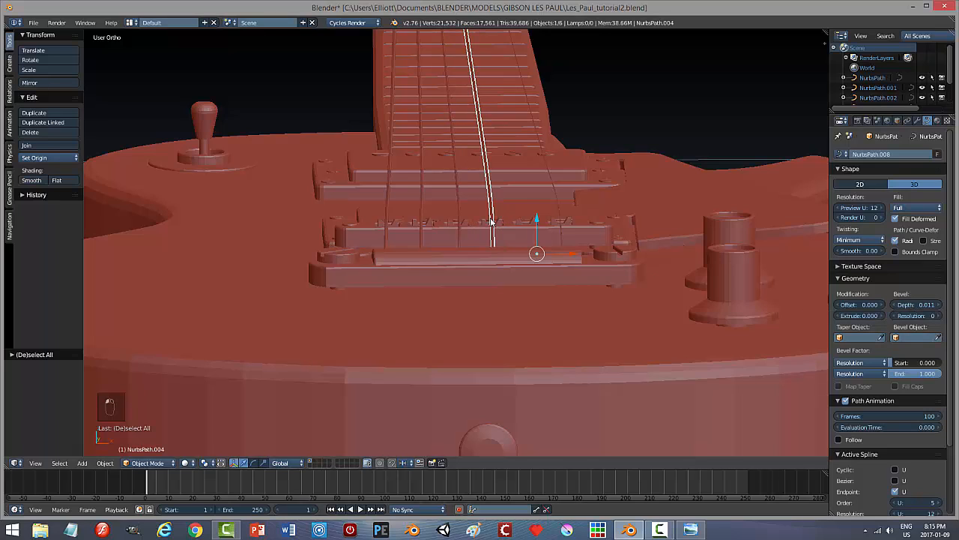
left_click(914, 305)
type("0.0")
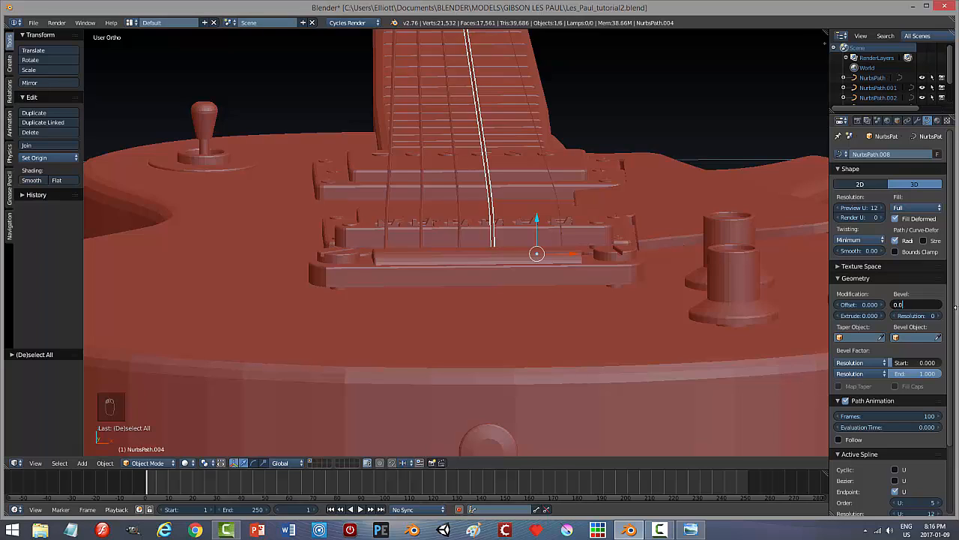
type("09")
key("Return")
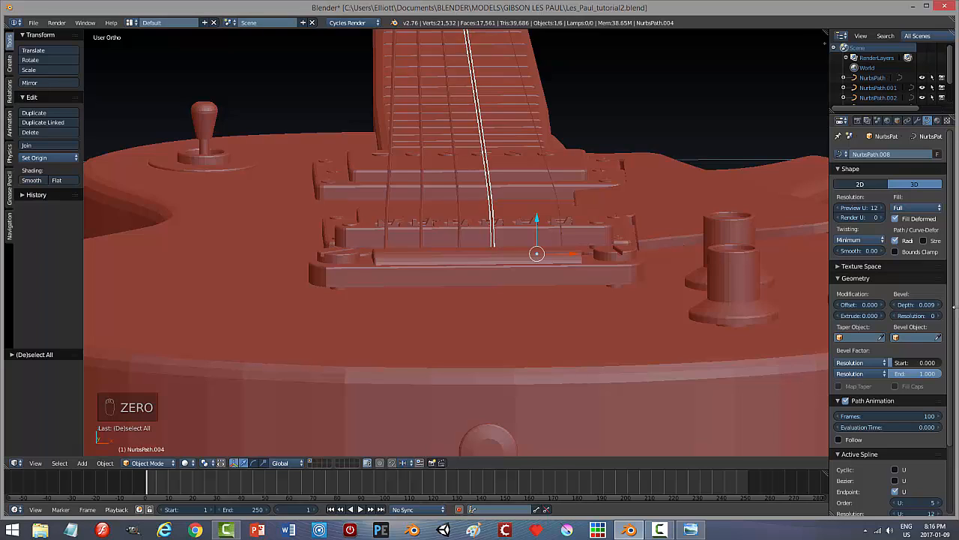
key("a")
key("a")
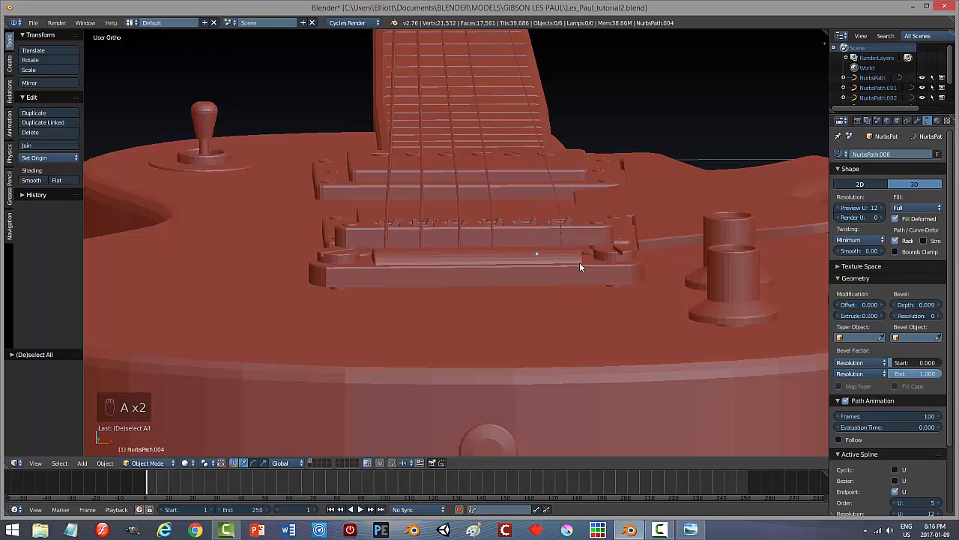
Shift the fourth string's two control points next to its tuning-peg end slightly along X toward the peg and save the file.
middle_click_drag(581, 264, 580, 374)
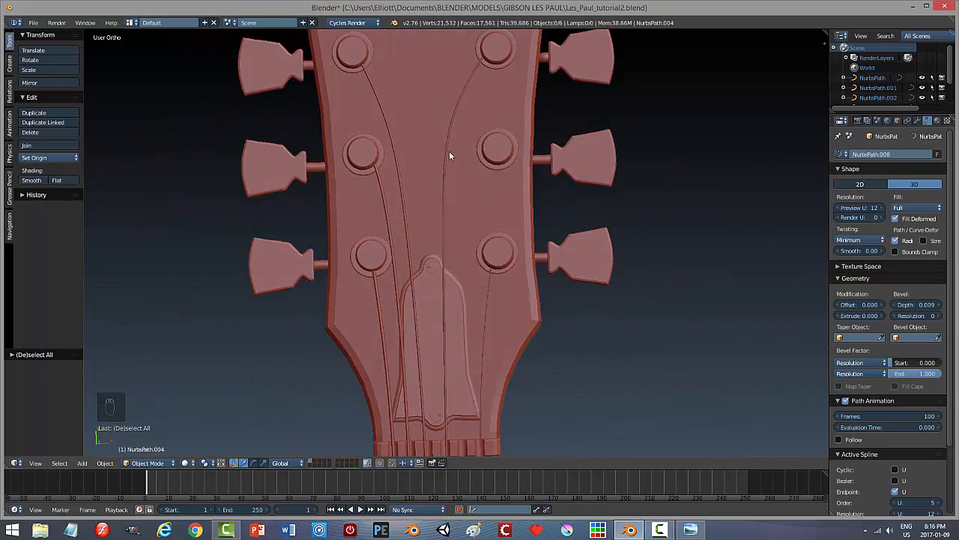
scroll(649, 323, "down", 3)
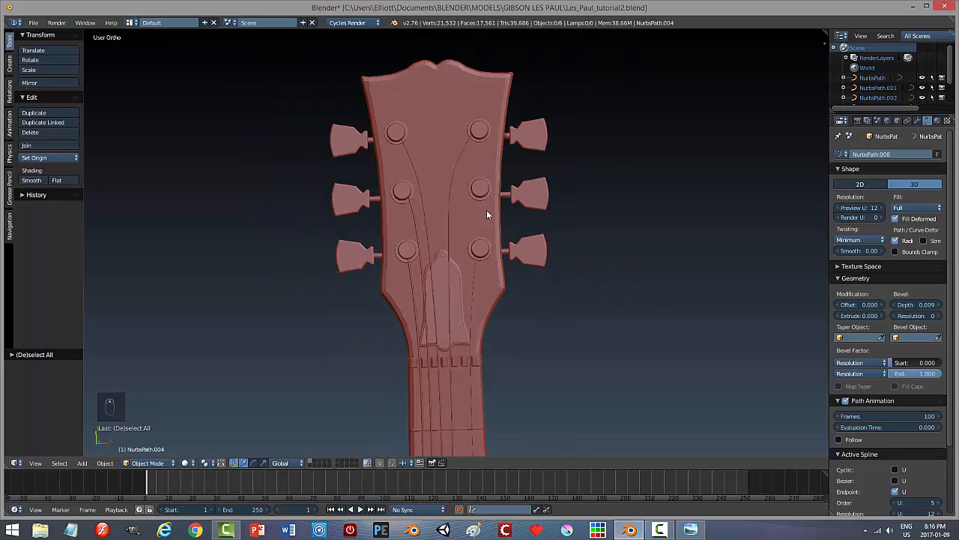
right_click(450, 193)
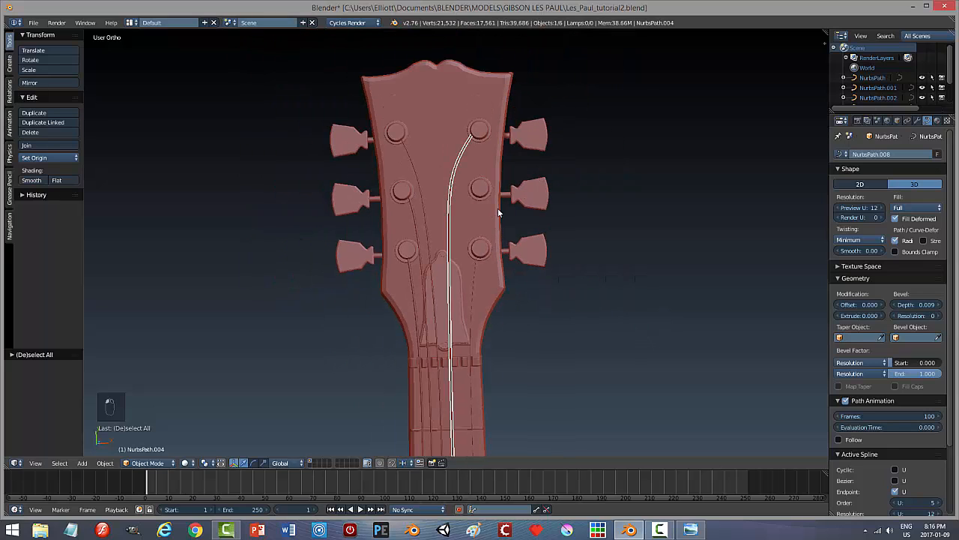
key("Tab")
right_click(451, 195)
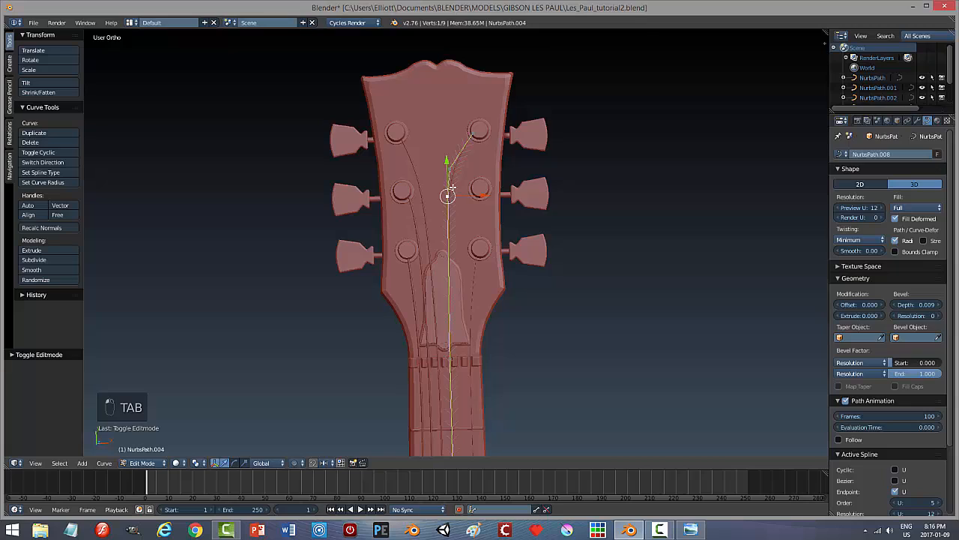
right_click(452, 172)
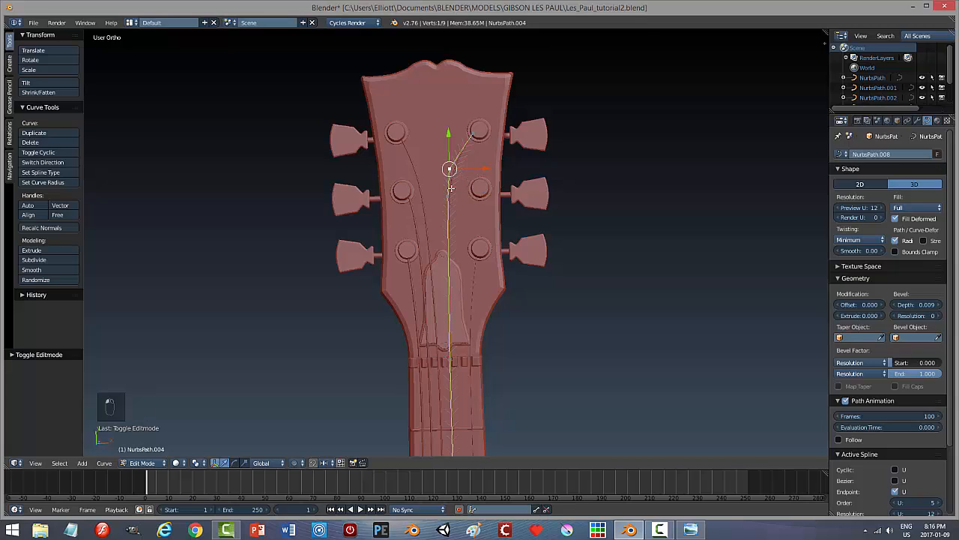
right_click(448, 195, "shift")
key("g")
key("x")
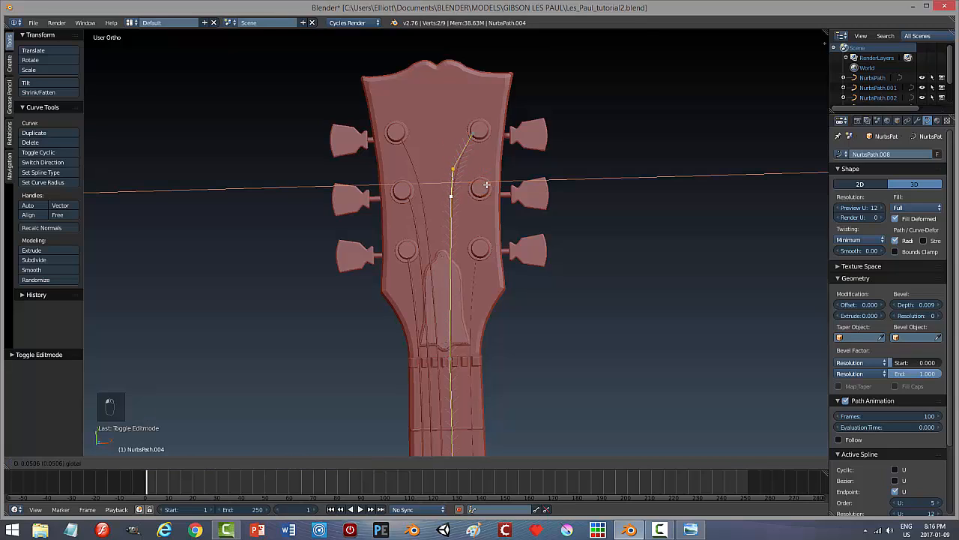
left_click(622, 211)
key("a")
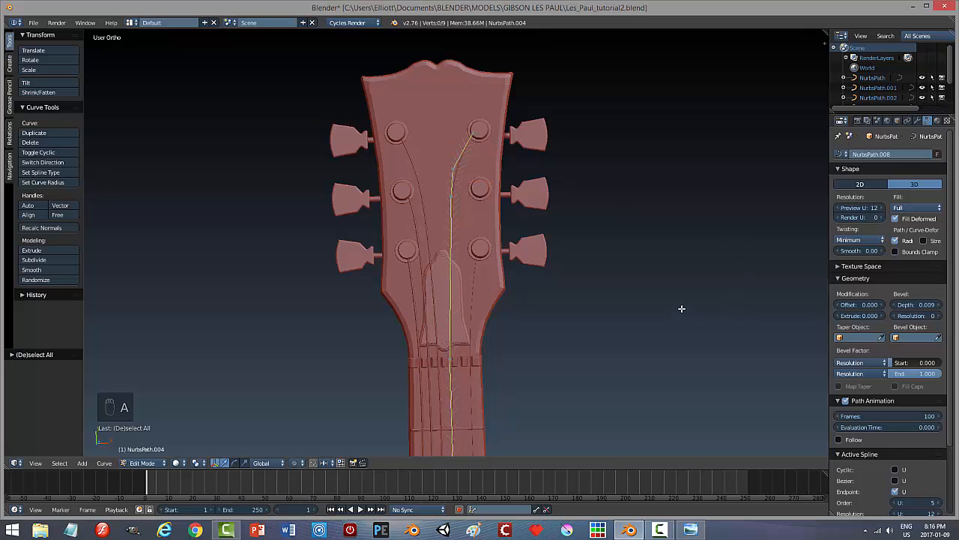
key("Tab")
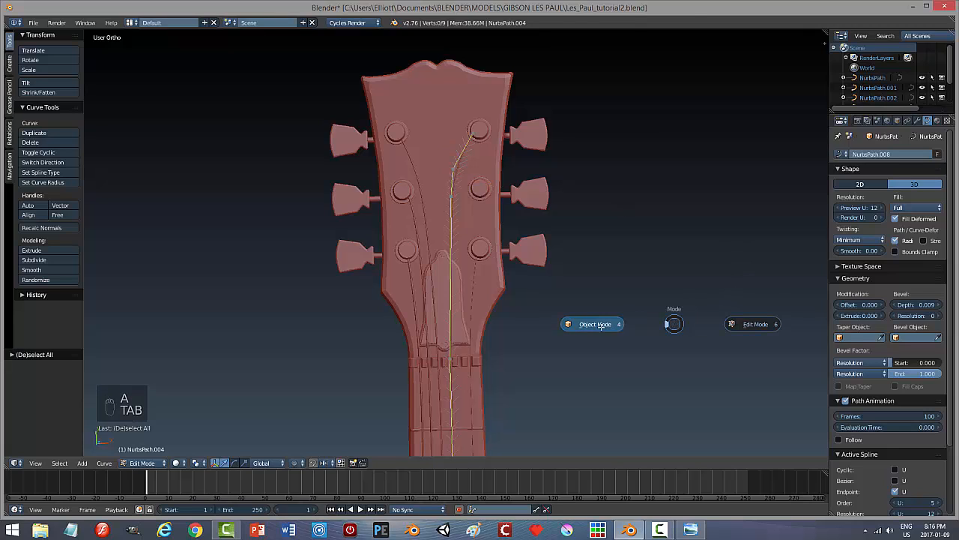
key("a")
key("a")
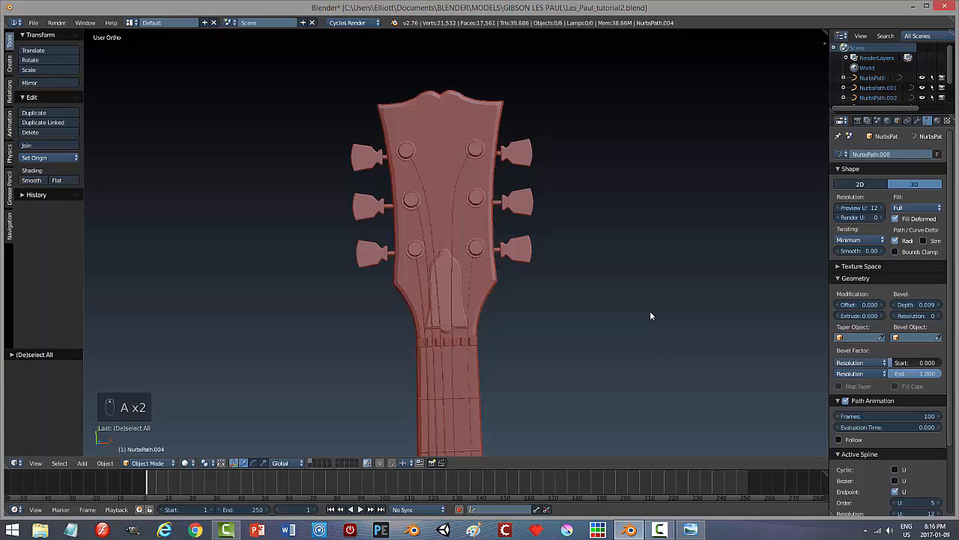
key("ctrl+s")
left_click(619, 312)
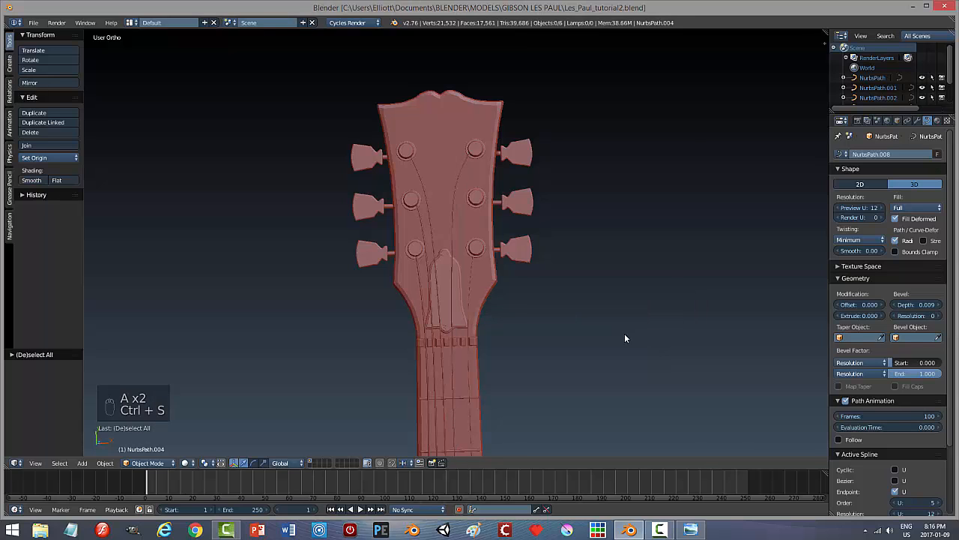
Duplicate the fourth string and move the copy along X to the empty fifth position at the bridge.
scroll(625, 335, "down", 2)
middle_click_drag(571, 357, 563, 209, "shift")
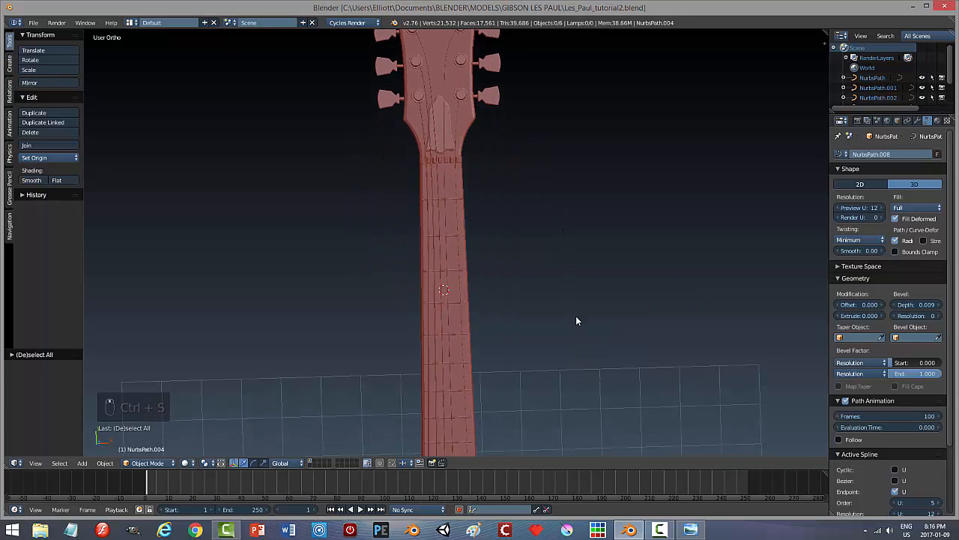
middle_click_drag(574, 320, 553, 285)
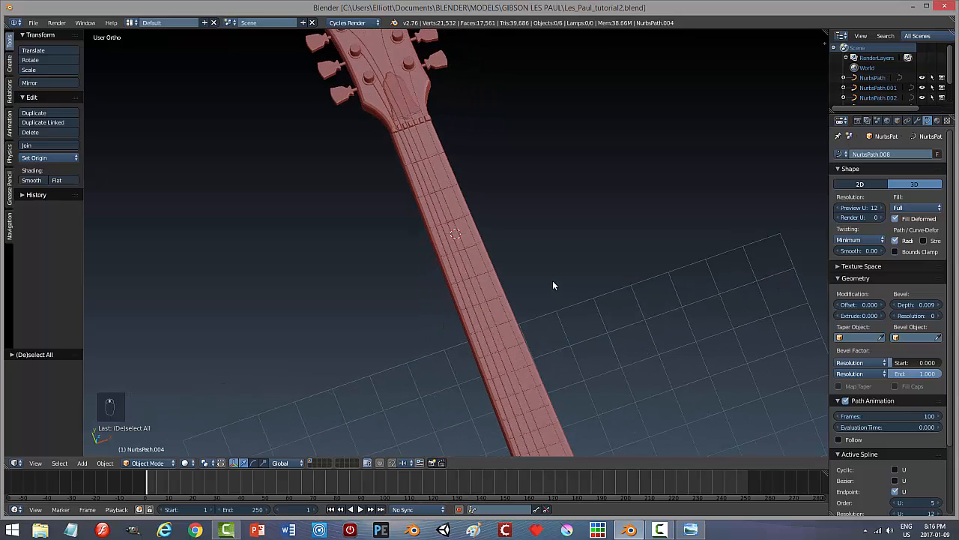
right_click(500, 330)
middle_click_drag(626, 333, 603, 267)
key("shift+d")
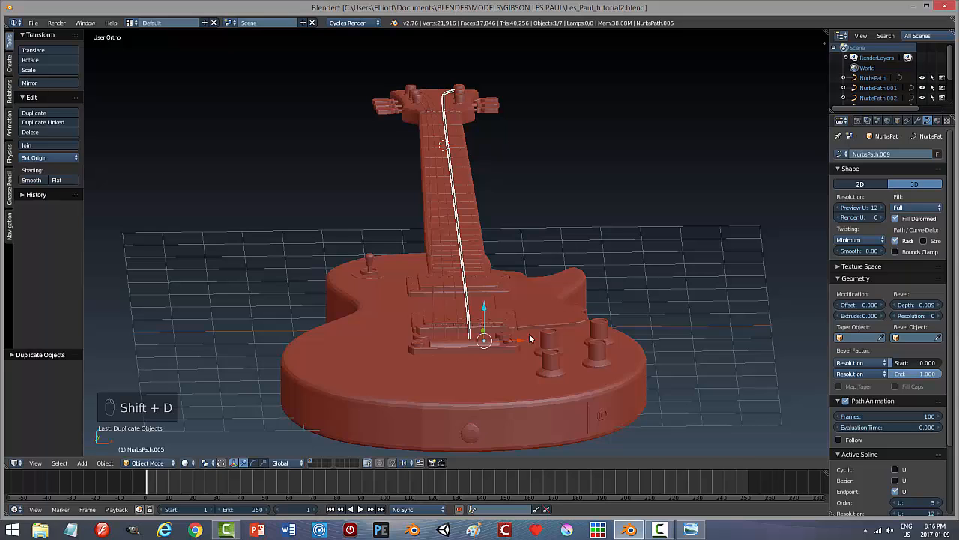
left_click(528, 345)
scroll(529, 347, "up", 6)
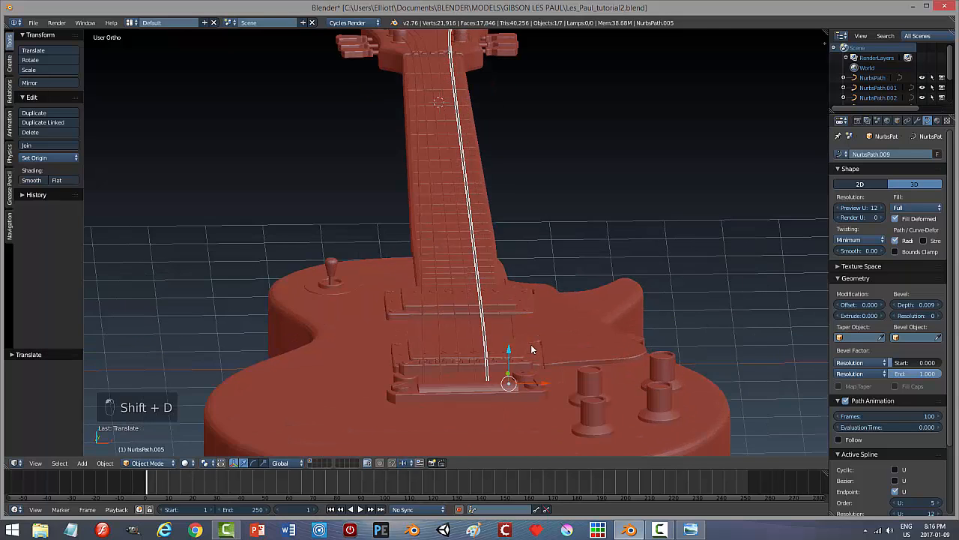
middle_click_drag(531, 229, 531, 243, "shift")
left_click_drag(530, 323, 536, 326)
middle_click_drag(494, 346, 517, 252)
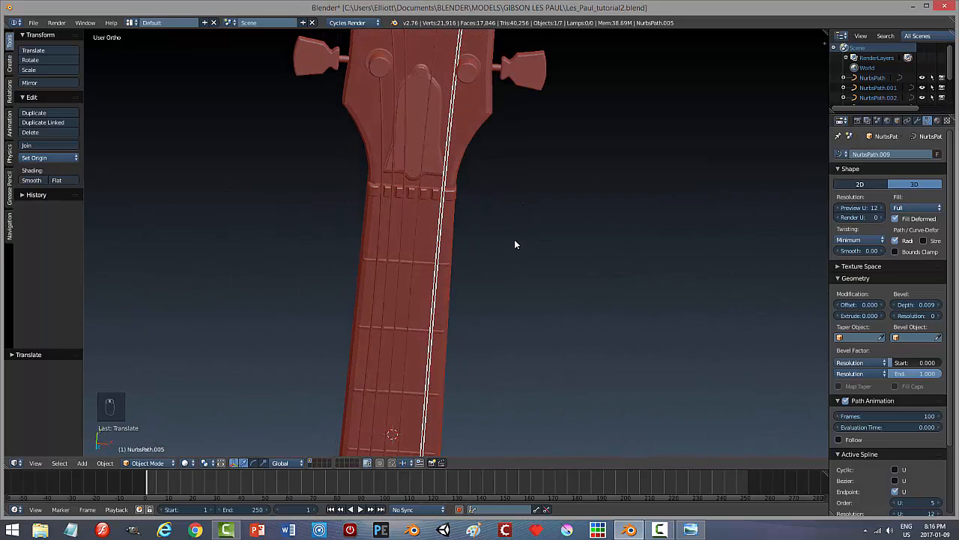
Align the duplicated string's five control points from the upper fretboard to the tuning-peg end by scaling them to 0 along X.
key("Tab")
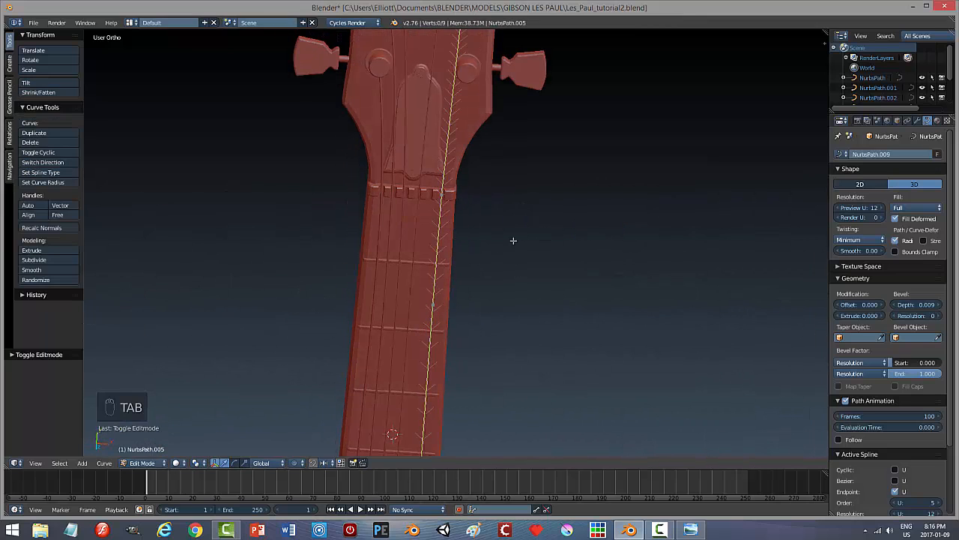
right_click(434, 304)
right_click(441, 195, "shift")
middle_click_drag(502, 174, 502, 180)
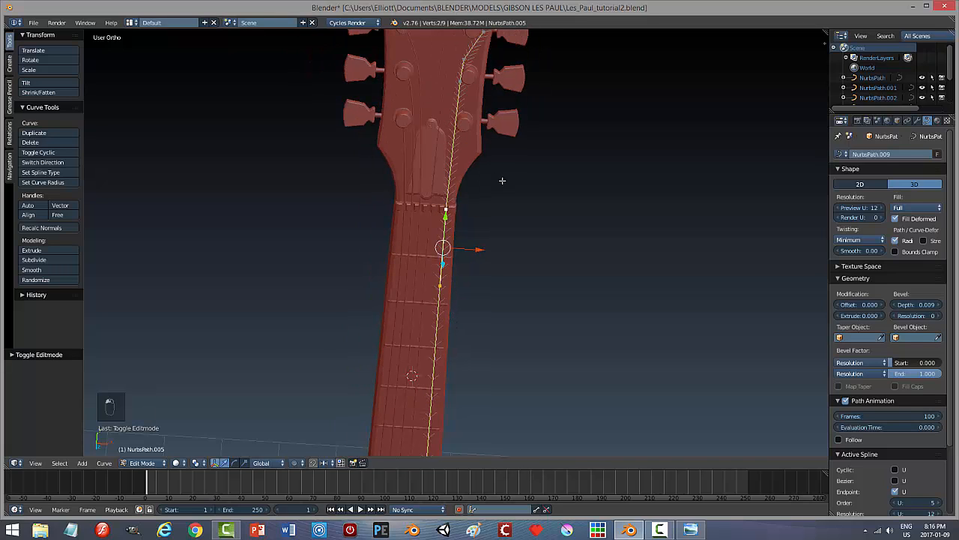
right_click(458, 81, "shift")
right_click(465, 59, "shift")
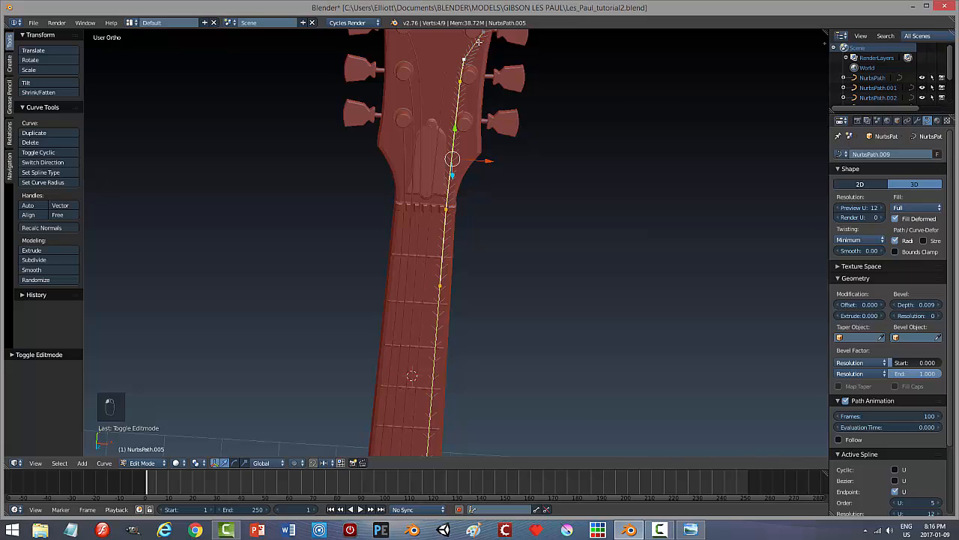
right_click(482, 34, "shift")
middle_click_drag(514, 142, 514, 156)
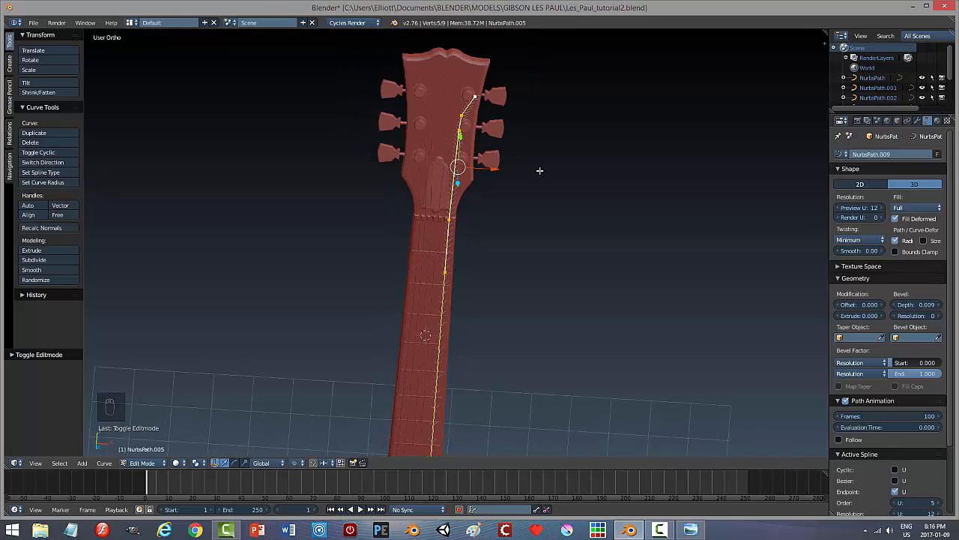
key("s")
key("x")
key("0")
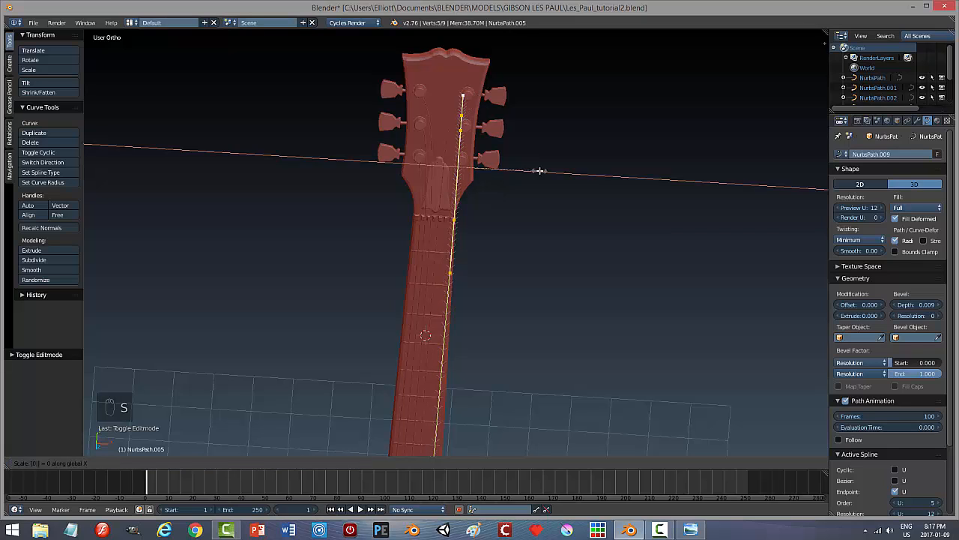
left_click(539, 171)
Move the five aligned control points along negative X toward the fifth nut slot and switch to the top view.
key("g")
key("x")
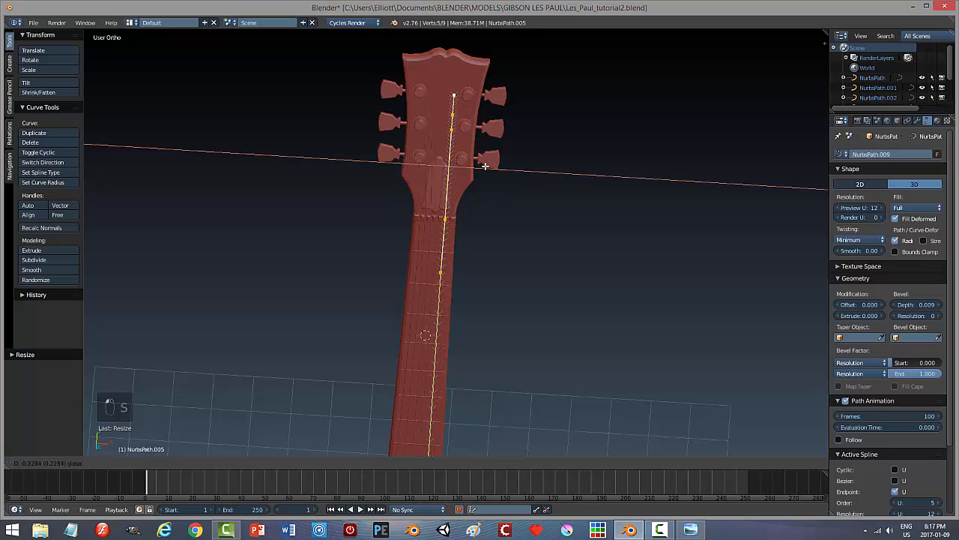
left_click(527, 277)
middle_click_drag(527, 278, 570, 236)
key("KP_7")
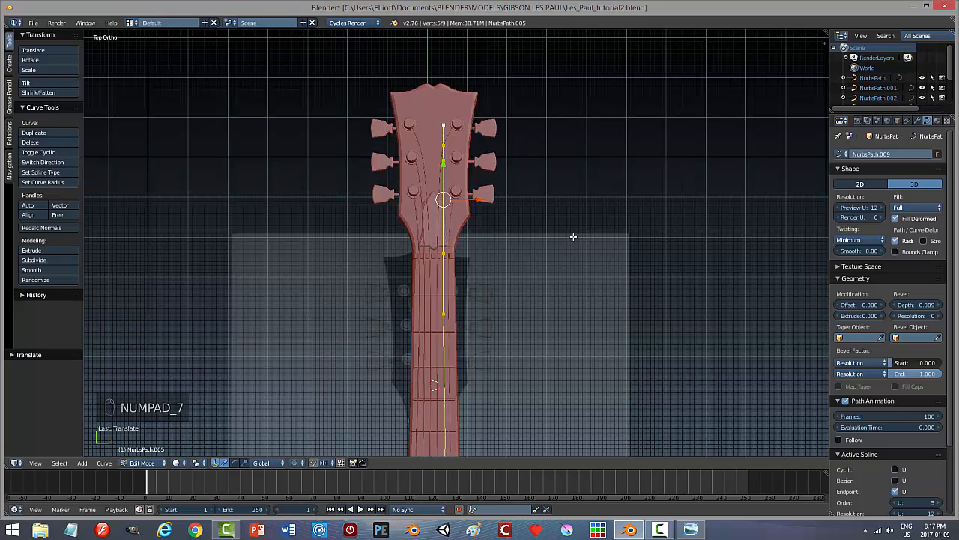
Delete the control point at the tuning-peg end of the fifth string.
right_click(443, 124)
left_click(444, 125)
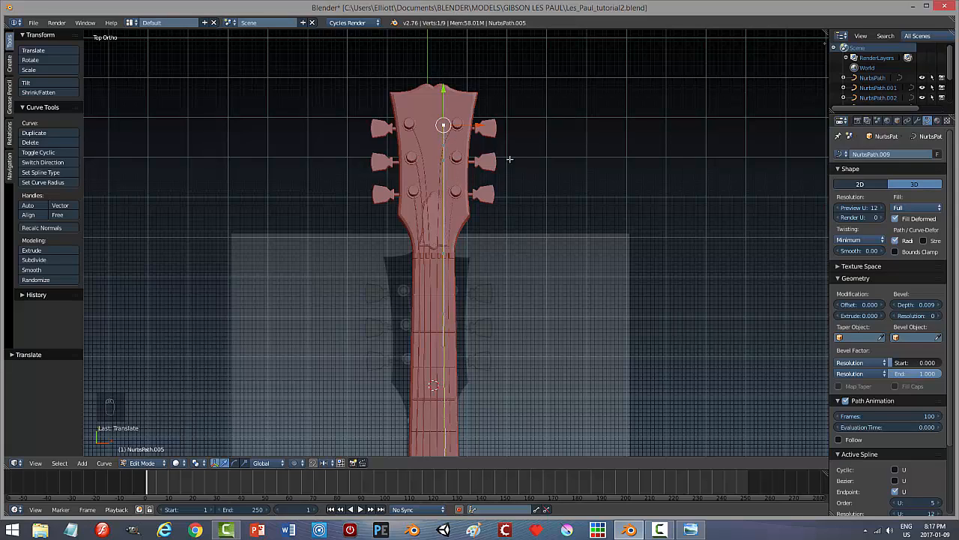
key("x")
left_click(482, 162)
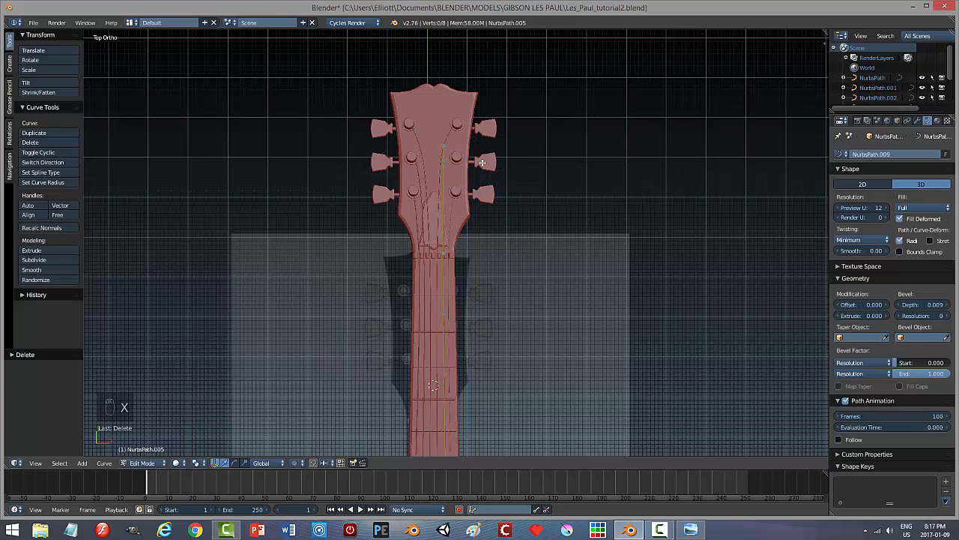
Move the fifth string's new end control point along Y to the middle peg row and along X onto that peg.
right_click(444, 158)
left_click_drag(444, 128, 443, 146)
left_click_drag(444, 111, 445, 134)
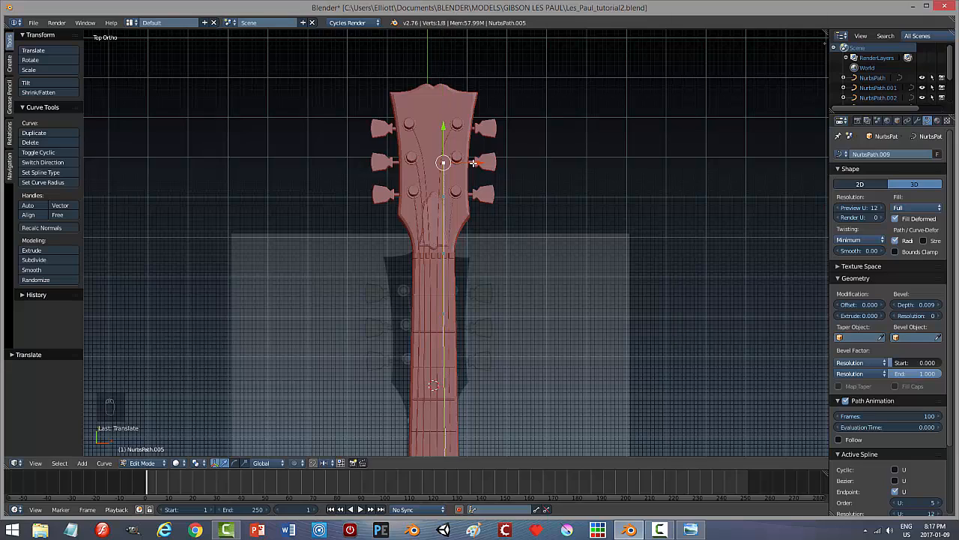
left_click_drag(473, 163, 441, 158)
left_click(489, 159)
Shift the control point next to the fifth string's end slightly along positive X, and nudge the end point to fit against its peg.
right_click(443, 196)
left_click_drag(476, 195, 480, 194)
scroll(544, 227, "up", 6)
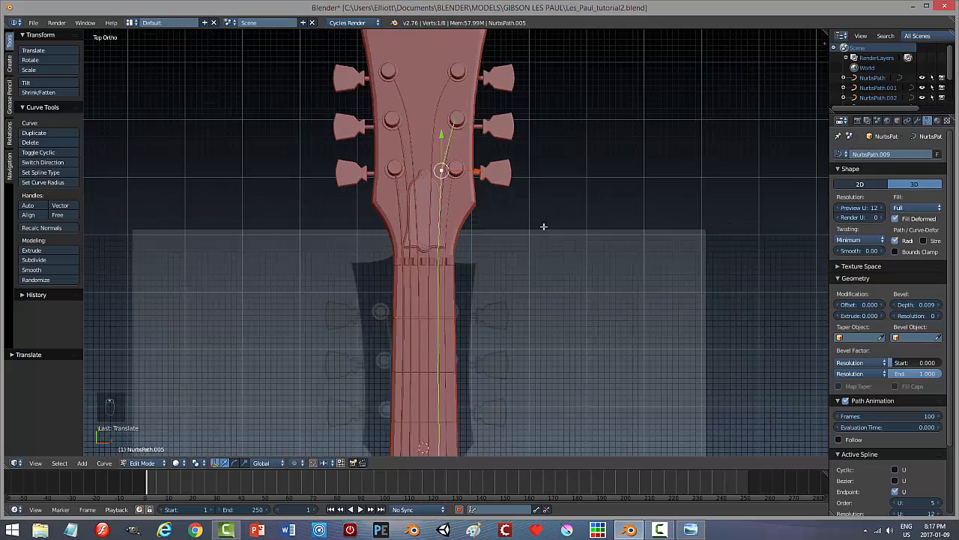
middle_click_drag(541, 225, 309, 323)
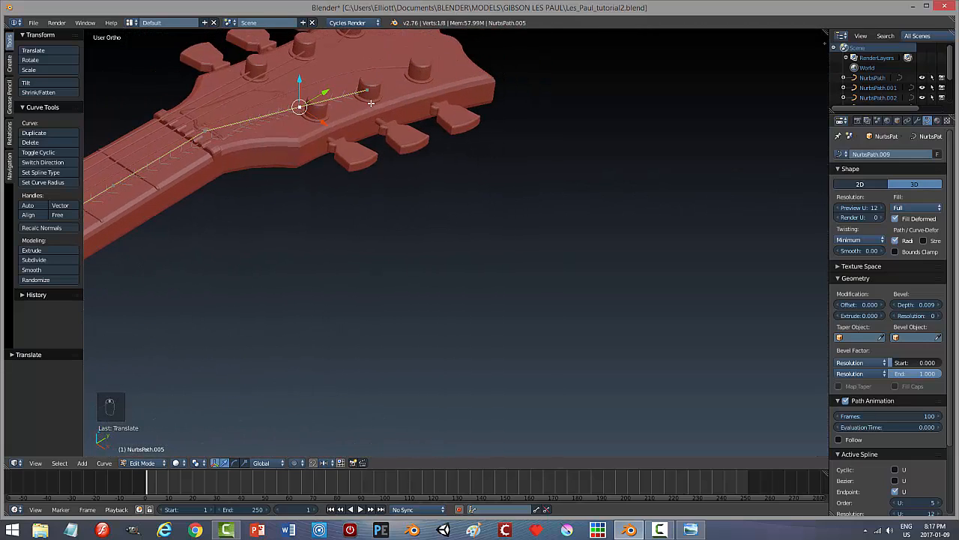
middle_click_drag(397, 176, 437, 180)
key("g")
key("x")
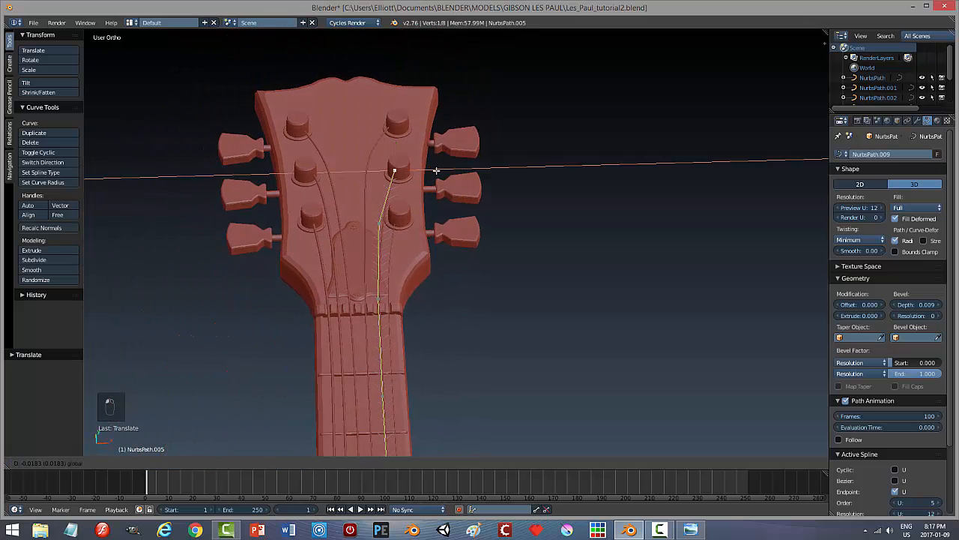
left_click(436, 171)
left_click_drag(396, 152, 400, 155)
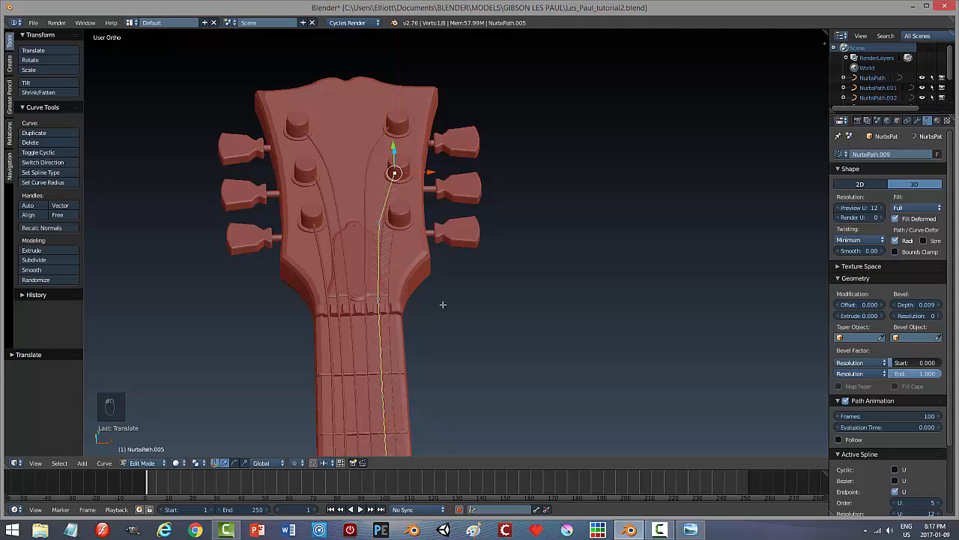
Shift the fifth string's control points at the nut and before the peg slightly along negative X, and return to Object Mode.
right_click(377, 299)
left_click_drag(414, 299, 411, 300)
right_click(378, 220)
left_click_drag(410, 221, 409, 223)
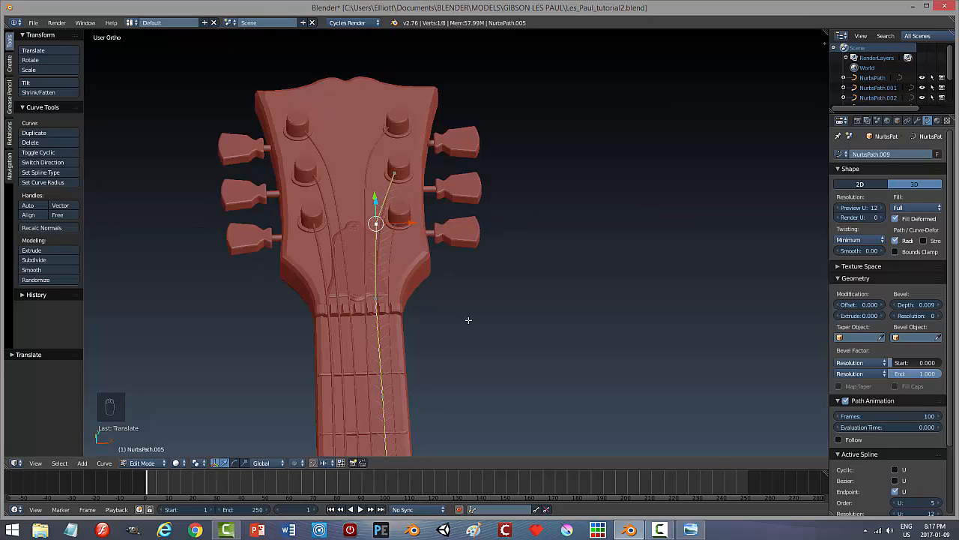
key("a")
key("Tab")
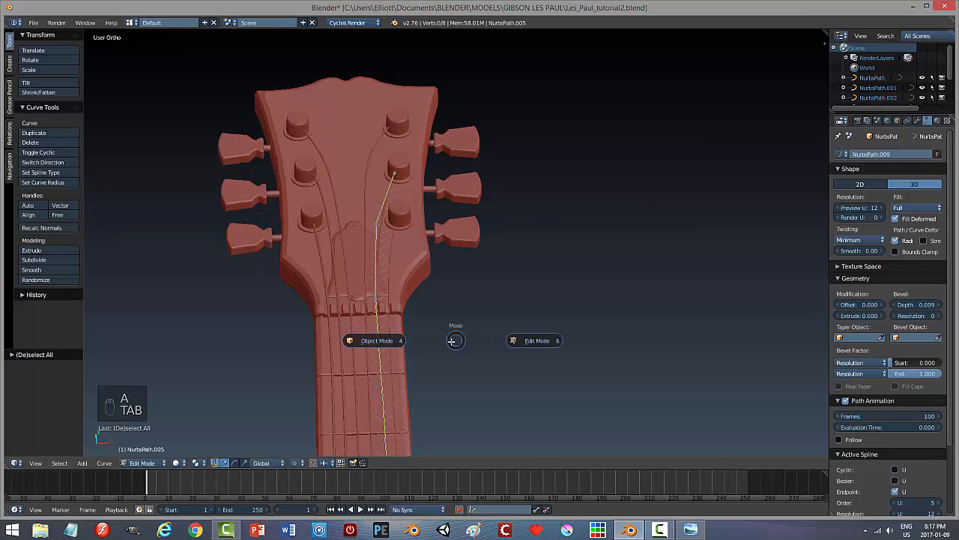
key("a")
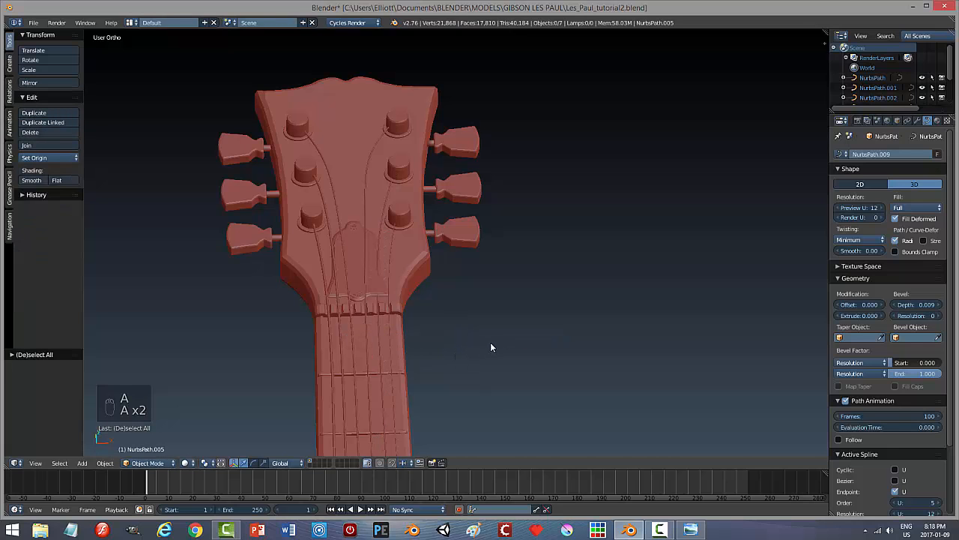
Raise the fifth string's control point beside the nearest tuning peg along Z in the right side view.
middle_click_drag(472, 348, 408, 268)
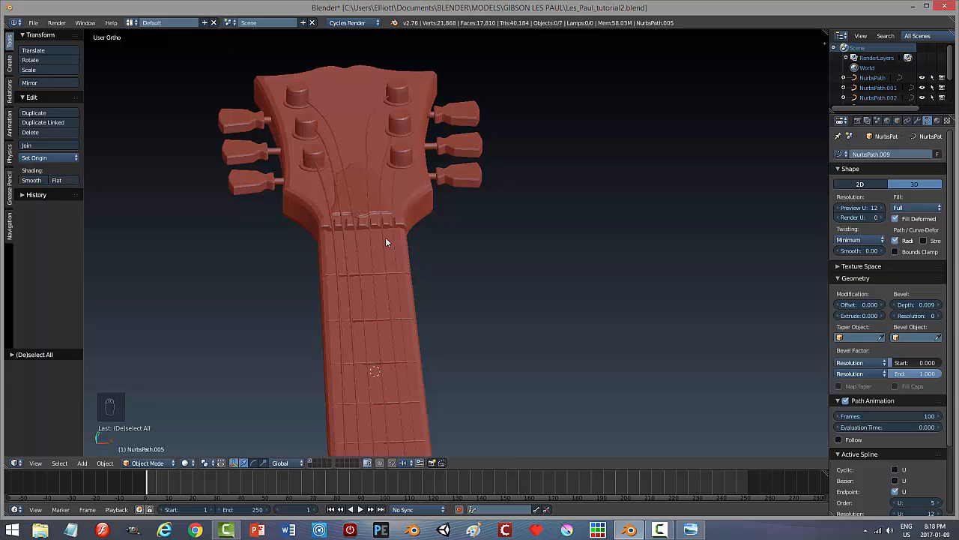
right_click(385, 241)
key("KP_3")
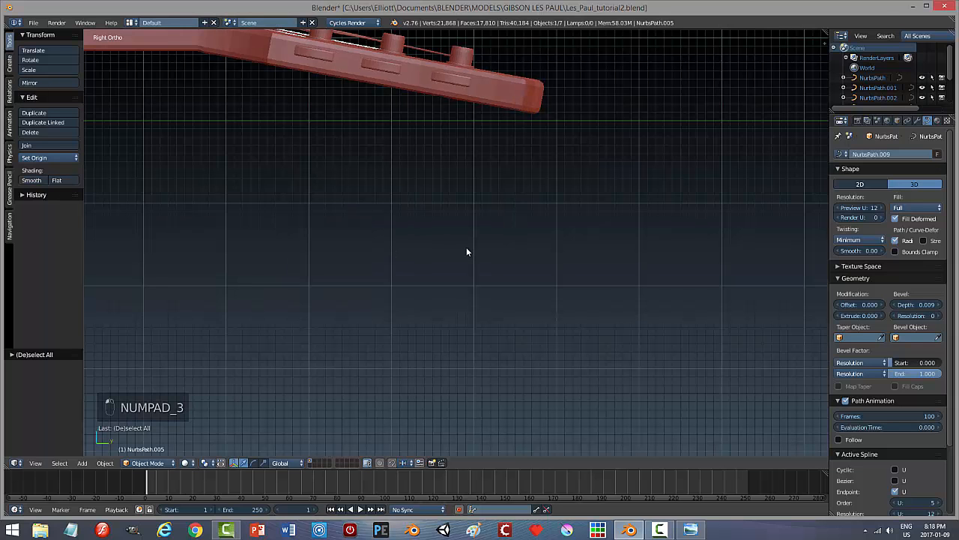
middle_click_drag(294, 160, 522, 261, "shift")
scroll(441, 240, "up", 2)
middle_click_drag(424, 159, 477, 304, "shift")
scroll(479, 301, "up", 1)
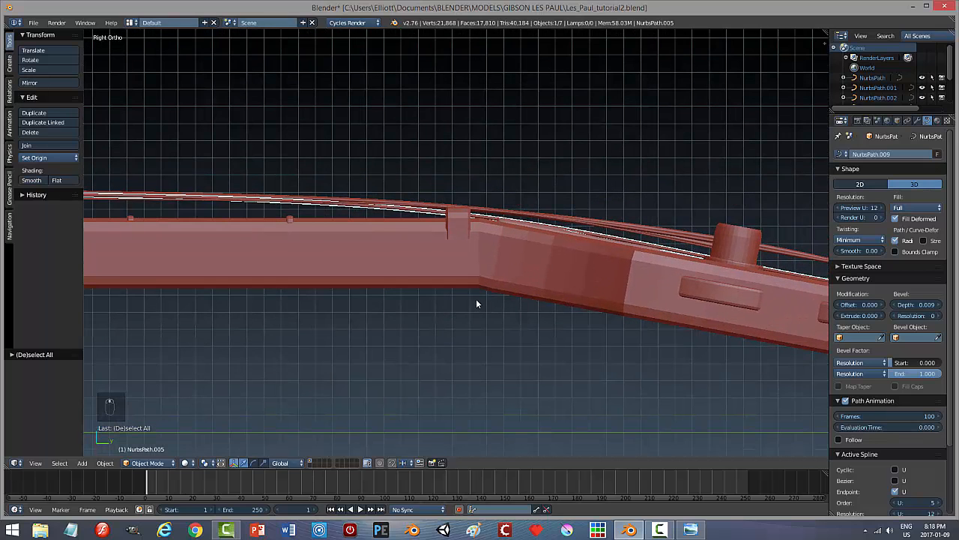
key("Tab")
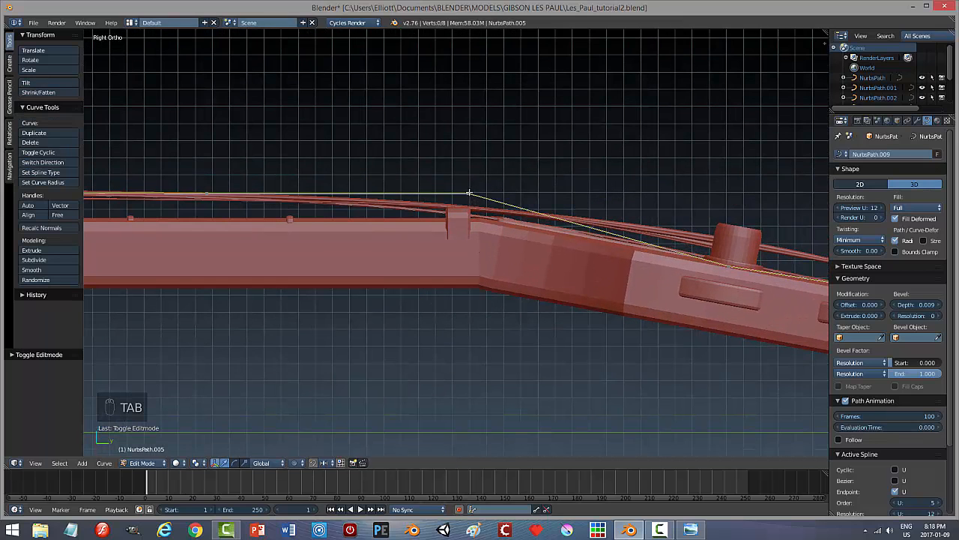
right_click(729, 266)
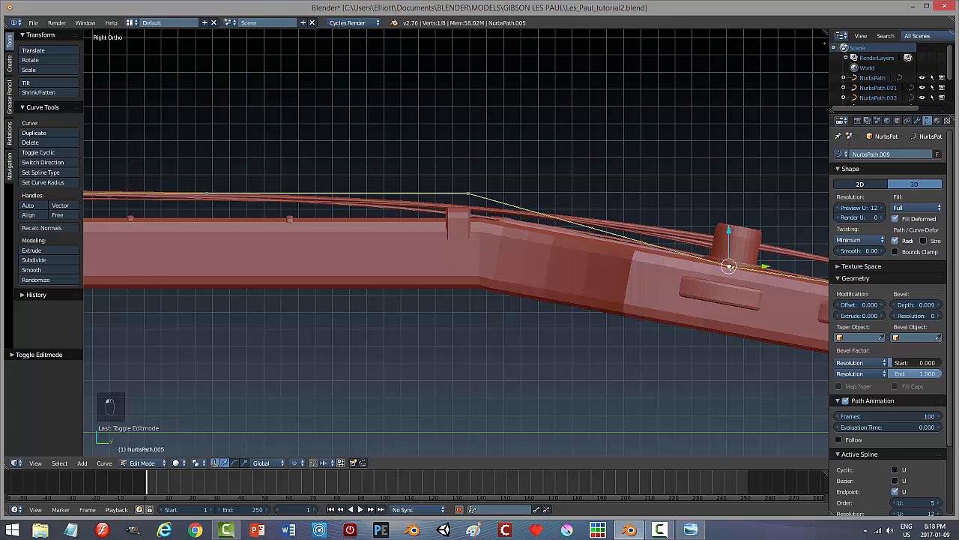
left_click_drag(729, 235, 735, 217)
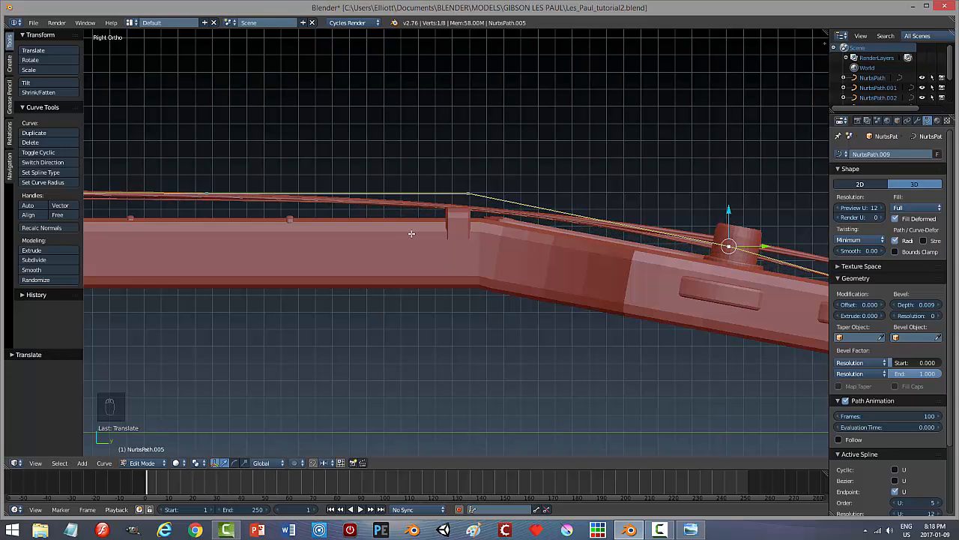
Lower the fifth string's control points at the nut and on the upper fretboard slightly along Z.
right_click(468, 193)
left_click_drag(471, 162, 471, 165)
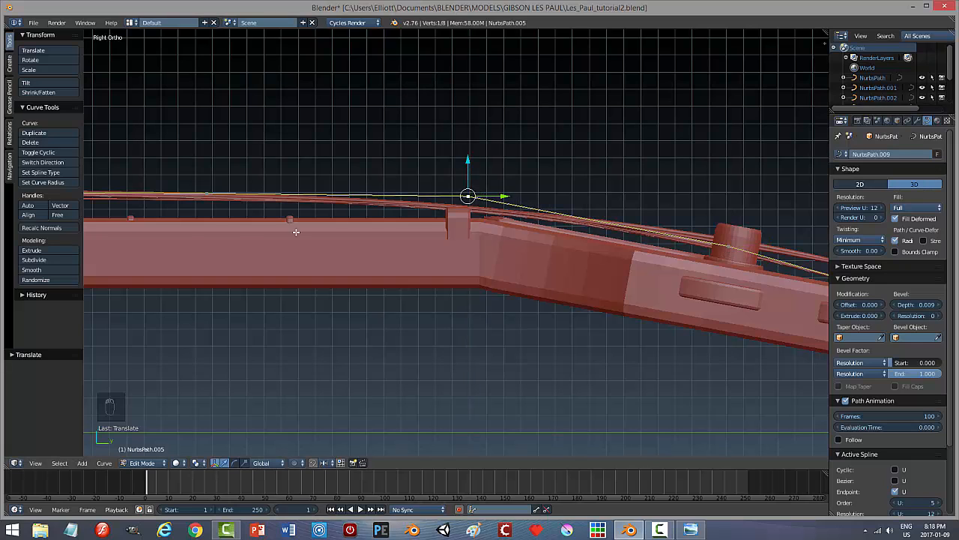
right_click(208, 195)
left_click_drag(209, 163, 212, 168)
Nudge the fifth string's nut control point slightly along negative X to center it in the slot, and return to Object Mode.
middle_click_drag(360, 265, 295, 162)
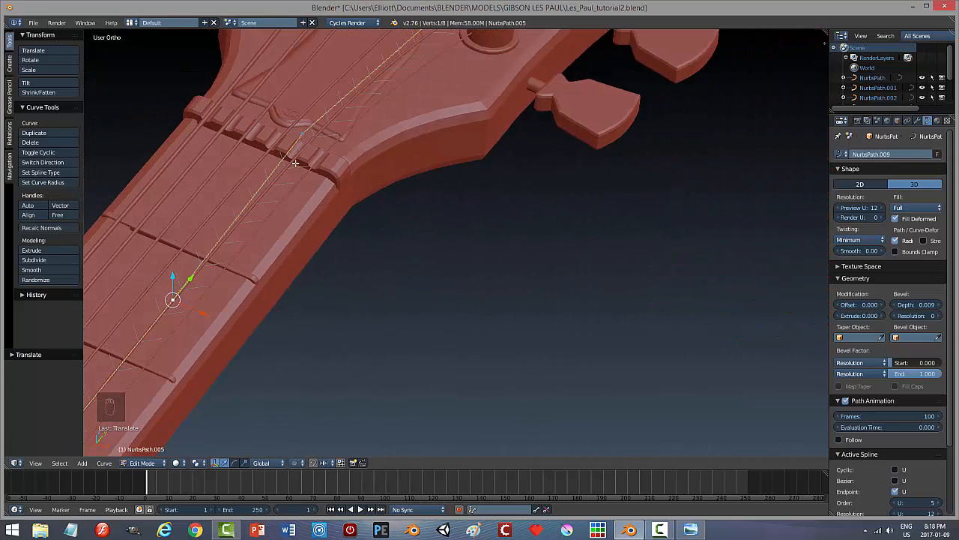
right_click(301, 130)
left_click_drag(332, 148, 331, 148)
key("a")
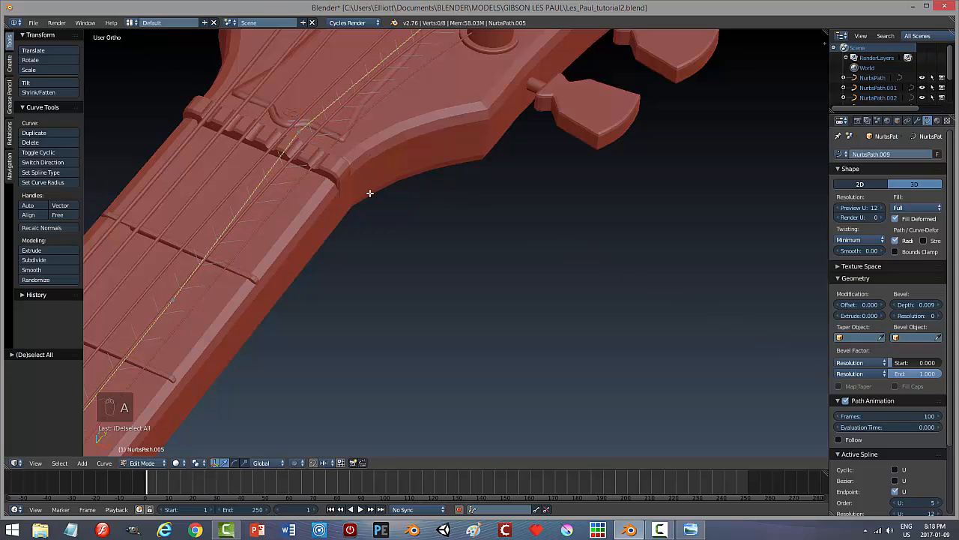
scroll(375, 208, "down", 2)
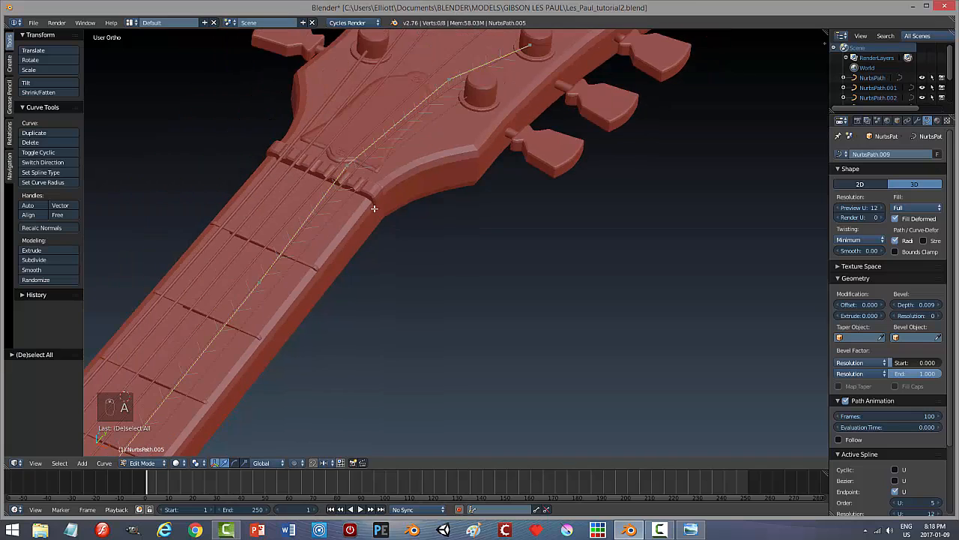
middle_click_drag(378, 225, 407, 235)
key("Tab")
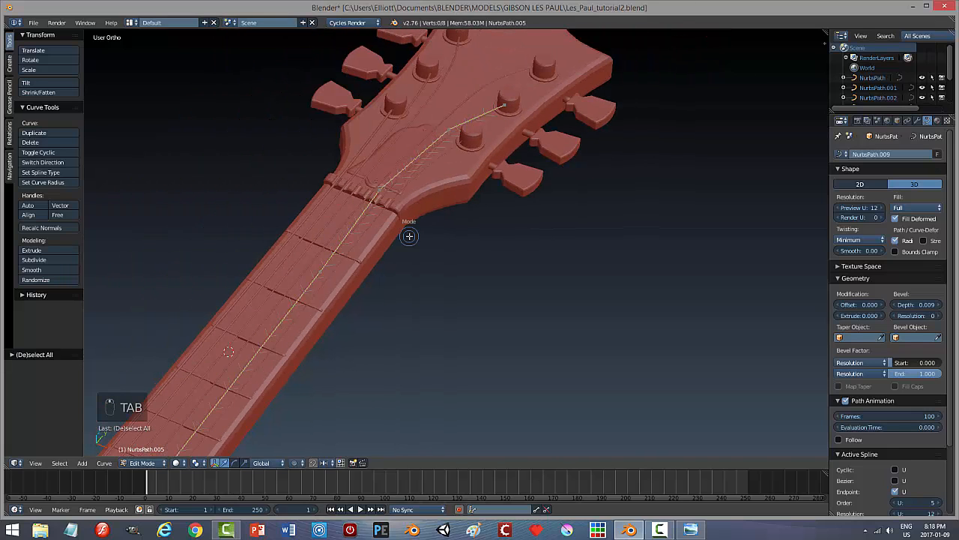
left_click(334, 238)
key("a")
key("a")
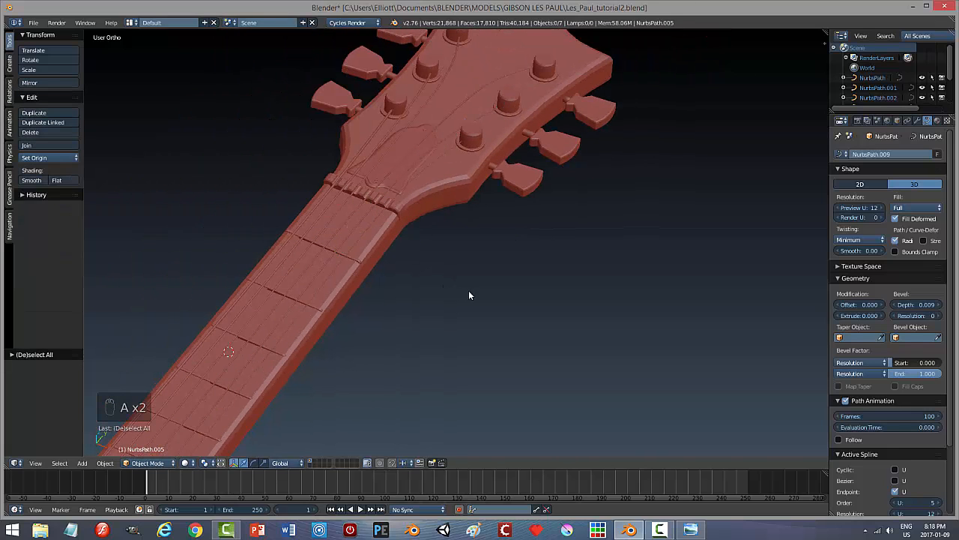
Raise the fifth string's peg end point and the control point before it along Z in the right side view.
middle_click_drag(468, 290, 504, 192)
right_click(490, 124)
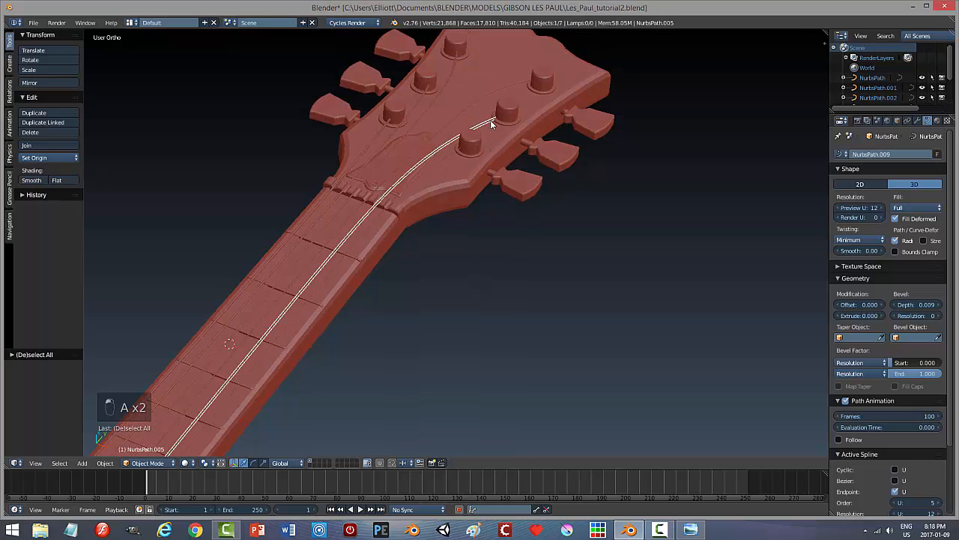
key("Tab")
left_click(537, 128)
right_click(502, 115)
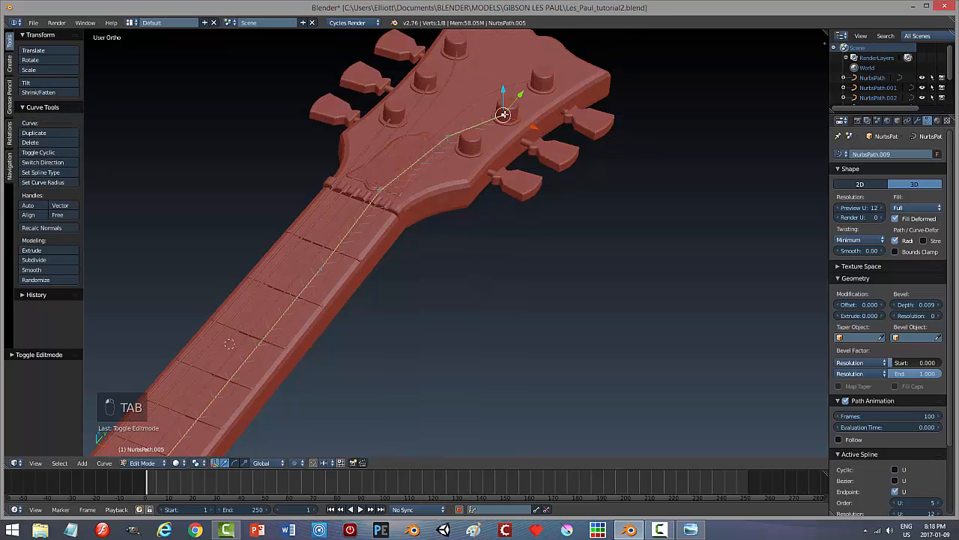
middle_click_drag(541, 204, 530, 196)
key("KP_3")
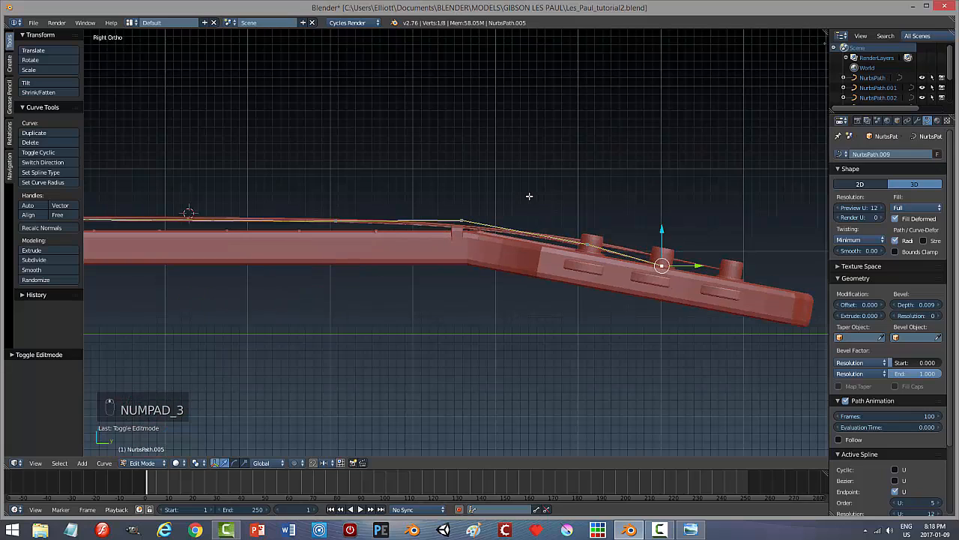
left_click_drag(664, 233, 663, 222)
right_click(589, 241)
left_click_drag(590, 219, 590, 211)
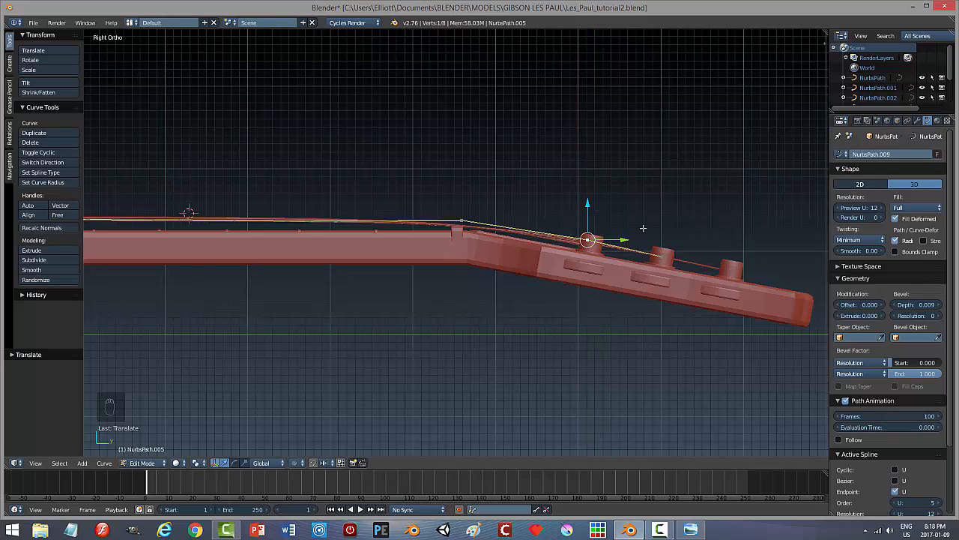
Lower the fifth string's end point slightly along Z at its tuning peg and return to Object Mode.
middle_click_drag(637, 225, 667, 239)
right_click(664, 240)
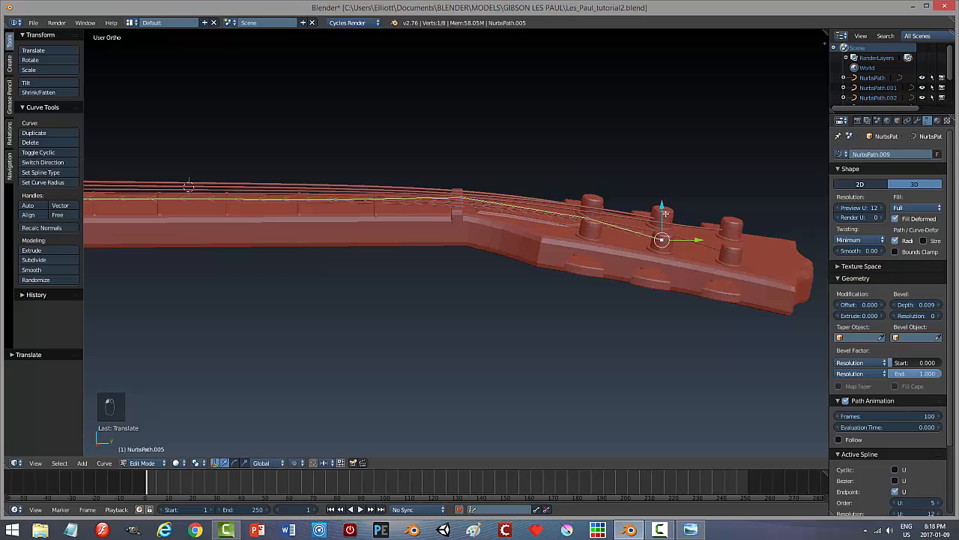
left_click_drag(665, 214, 666, 216)
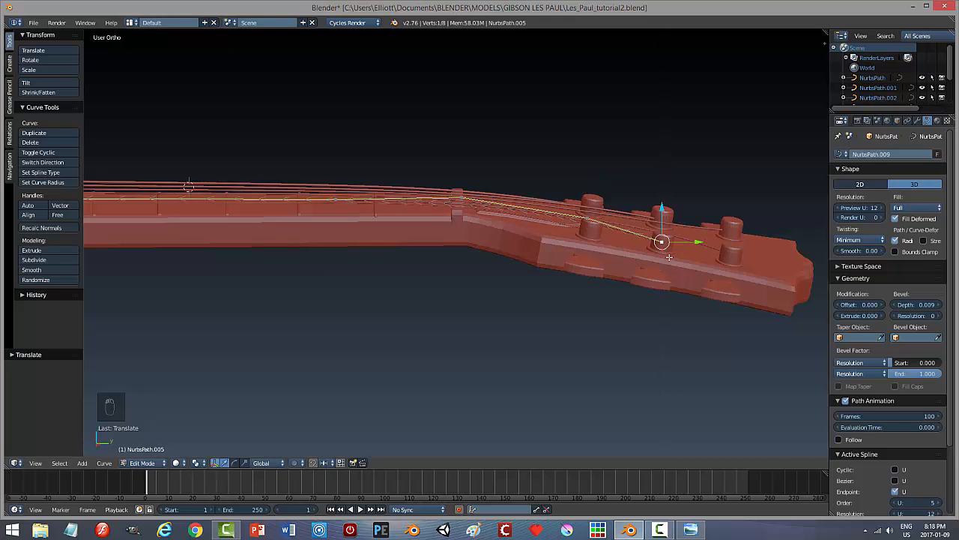
key("a")
key("Tab")
middle_click_drag(610, 274, 748, 300)
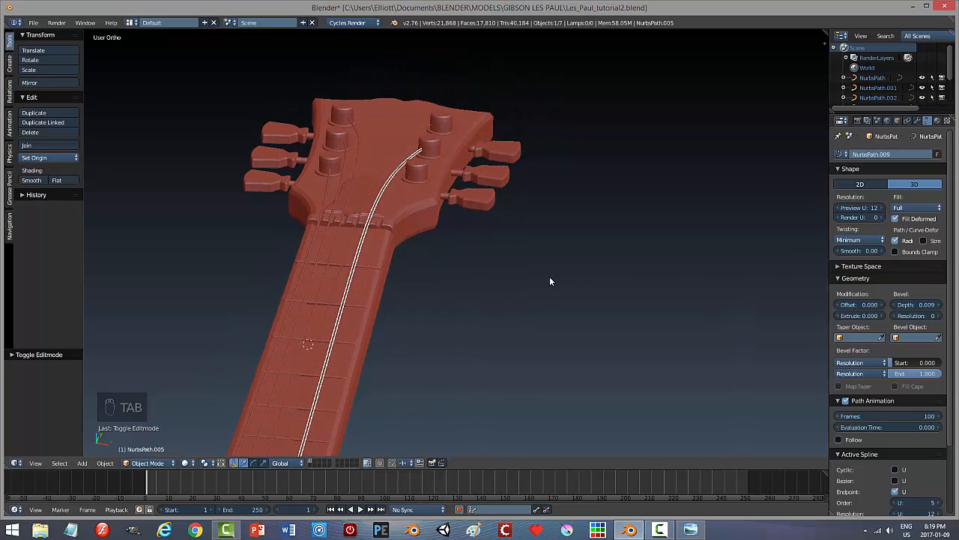
Examine how the strings sit in the nut slots and run between the bridge and the headstock.
middle_click_drag(548, 278, 550, 284)
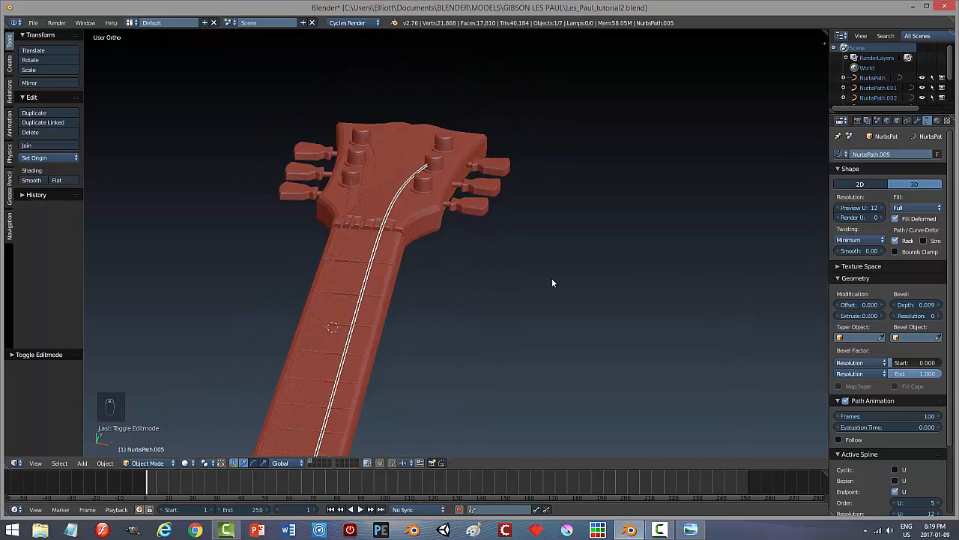
key("a")
scroll(465, 292, "up", 2)
scroll(455, 296, "up", 2)
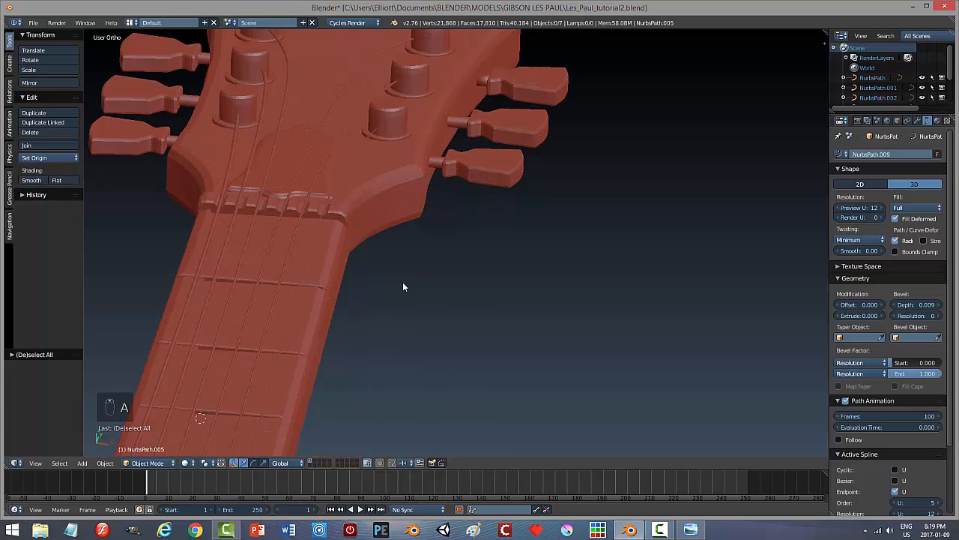
right_click(255, 213)
mouse_move(376, 281)
middle_mouse_down()
mouse_move(391, 273)
mouse_move(388, 250)
mouse_move(365, 272)
mouse_move(365, 292)
mouse_move(368, 274)
middle_mouse_up()
key("a")
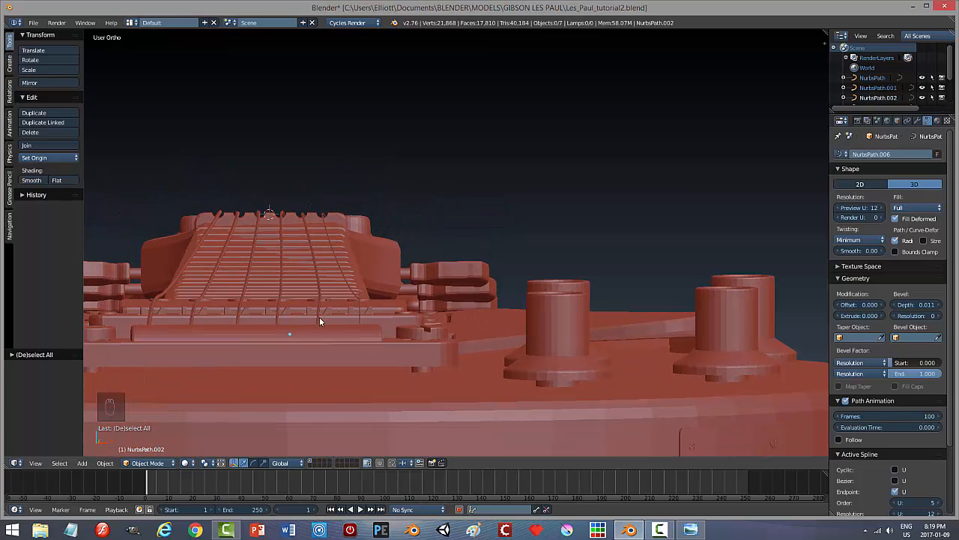
Shift the headstock control point of the third string from the thick-string side slightly along positive X in the top view.
middle_click_drag(380, 309, 379, 315)
right_click(261, 217)
middle_click_drag(264, 221, 303, 274)
key("KP_3")
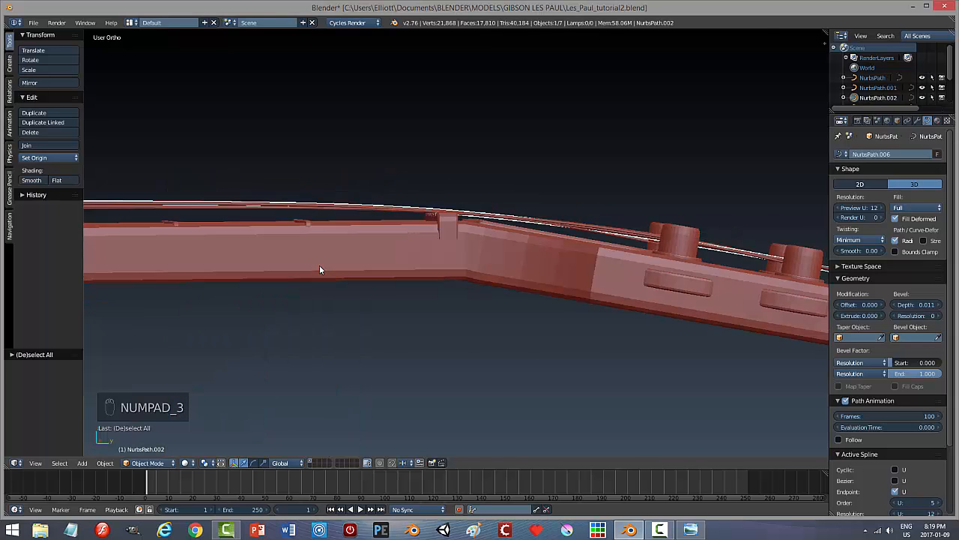
key("KP_7")
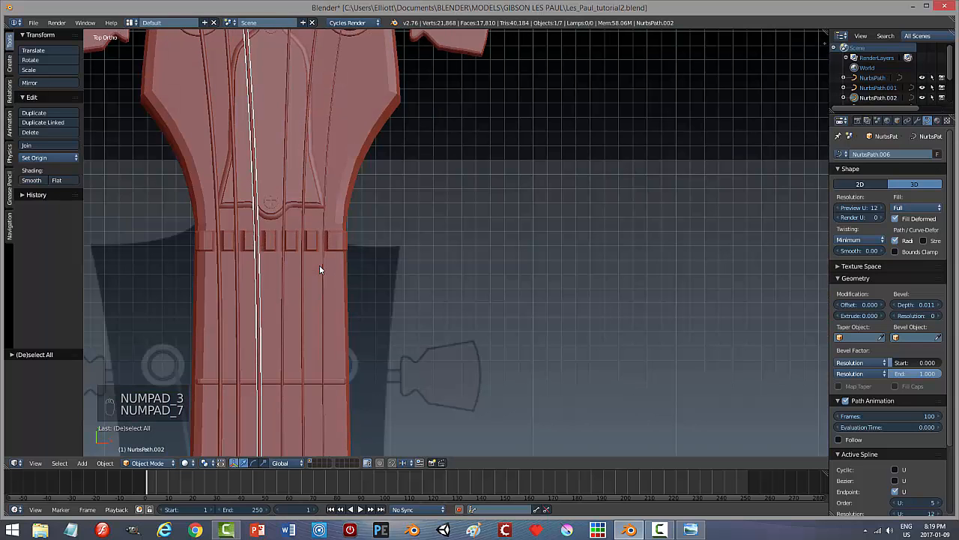
scroll(337, 250, "down", 2)
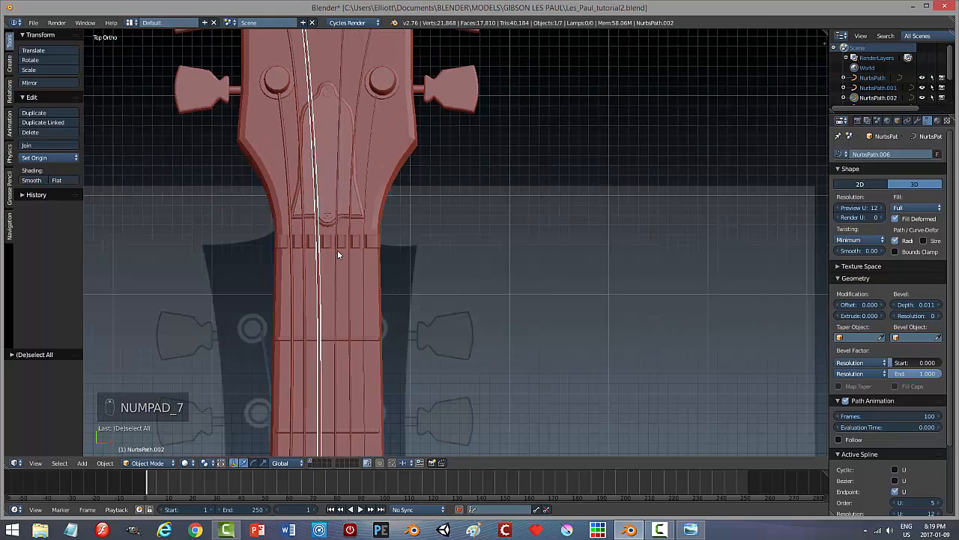
key("Tab")
left_click(338, 252)
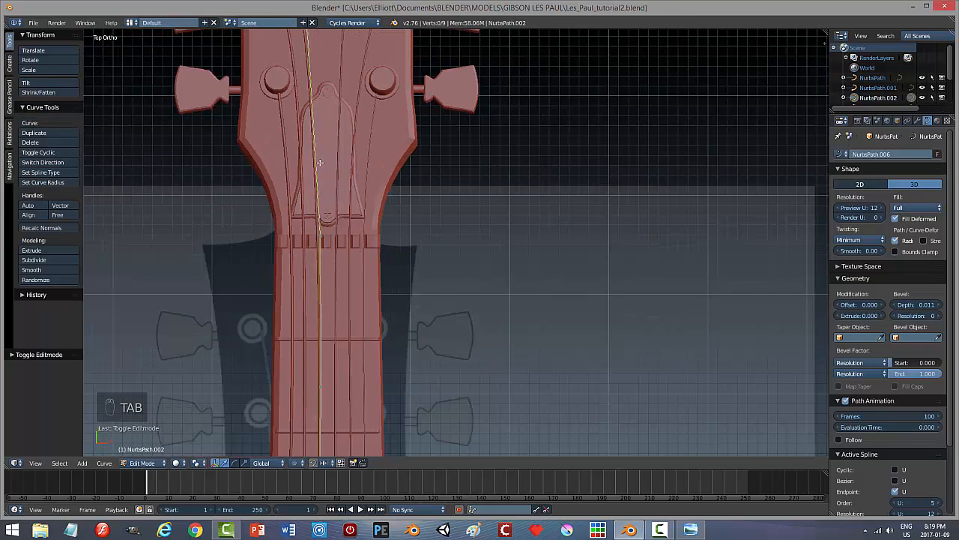
scroll(320, 164, "down", 1)
right_click(331, 47)
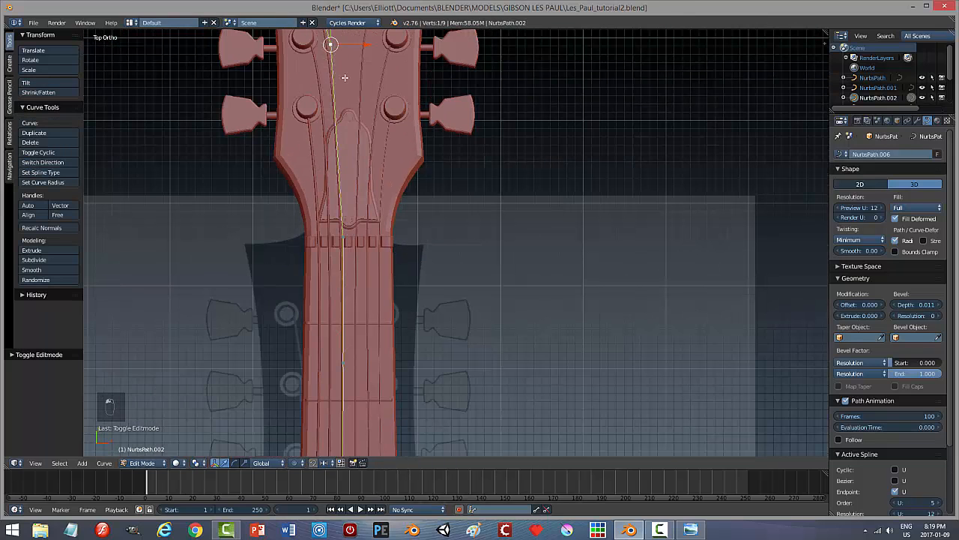
scroll(355, 113, "down", 1)
right_click_drag(364, 76, 365, 113)
left_click_drag(380, 119, 385, 120)
Nudge the same string's nut control point slightly along positive X to center it in its slot, and return to Object Mode.
right_click(362, 236)
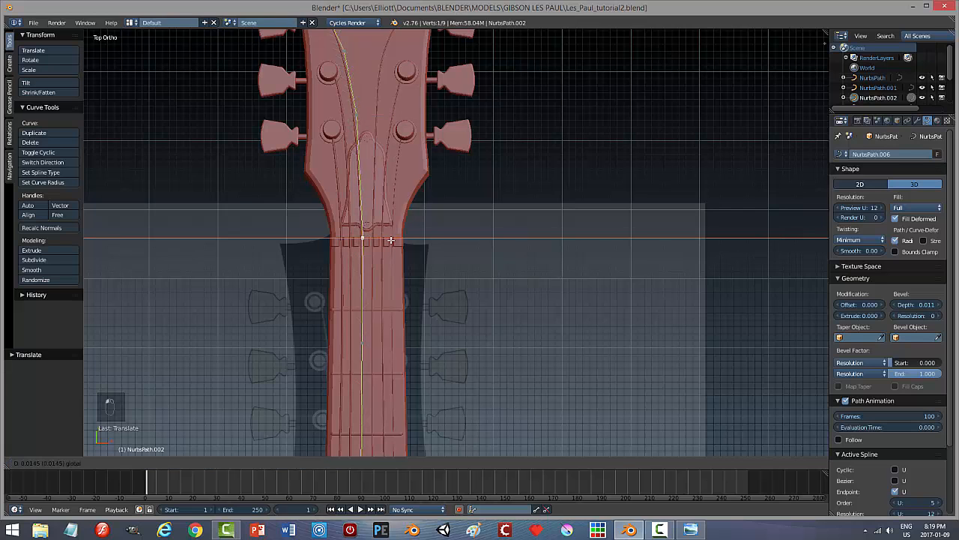
middle_click_drag(378, 108, 394, 202, "shift")
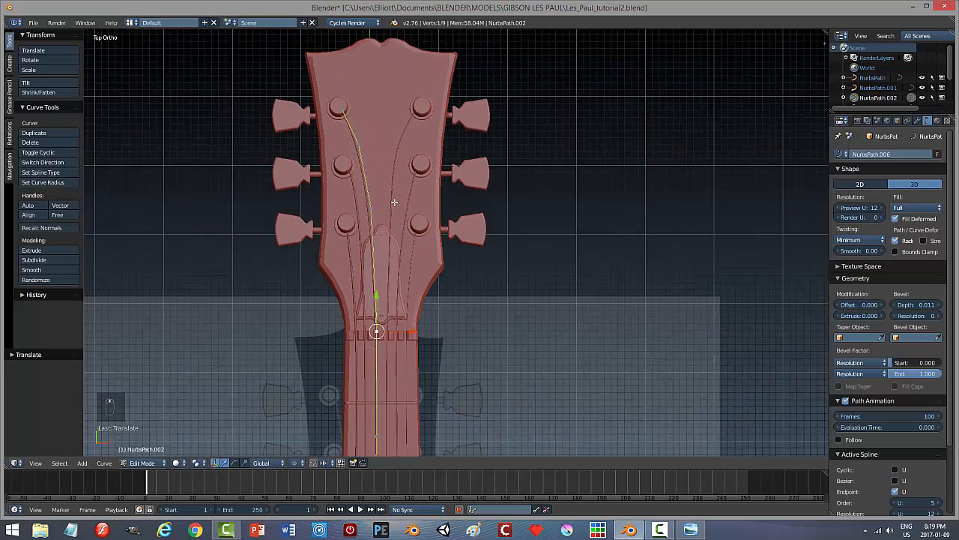
key("Tab")
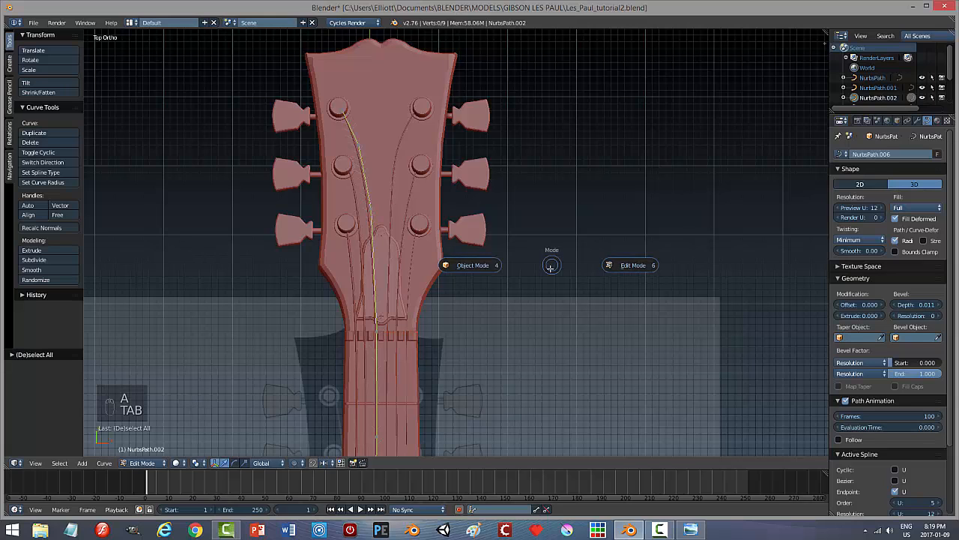
left_click(518, 267)
middle_click_drag(484, 308, 488, 293)
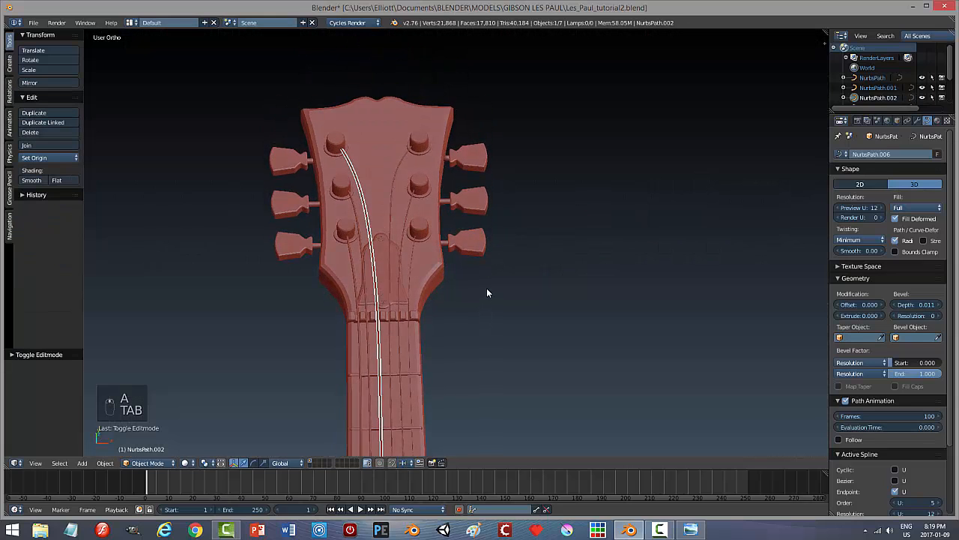
key("a")
Nudge the nut control point of the fourth string from the thick-string side slightly along negative X, and return to Object Mode.
middle_click_drag(507, 332, 486, 310)
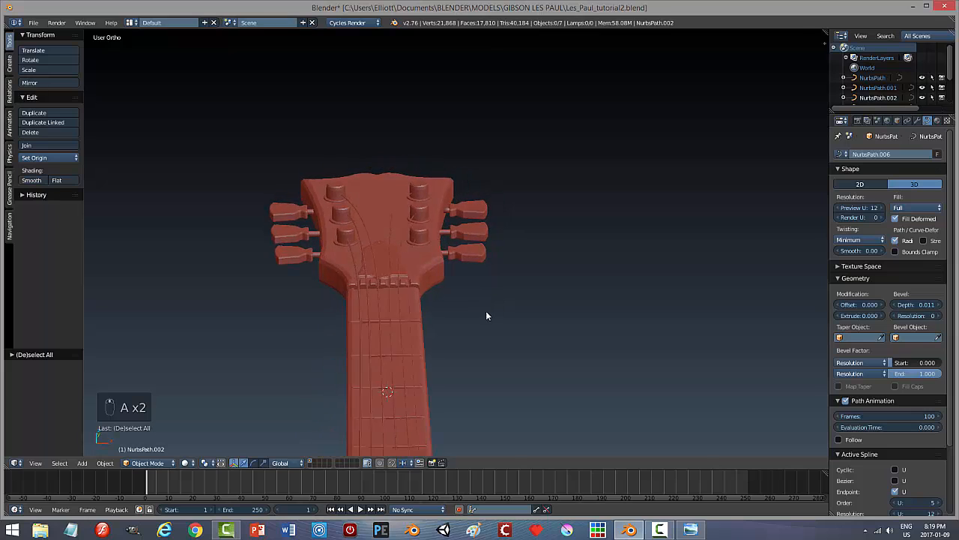
scroll(485, 311, "up", 6)
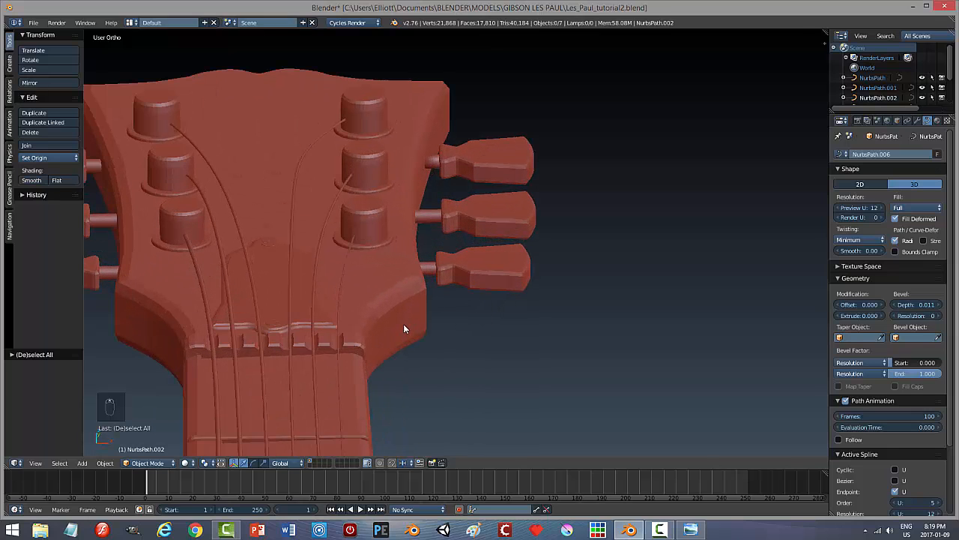
right_click(290, 334)
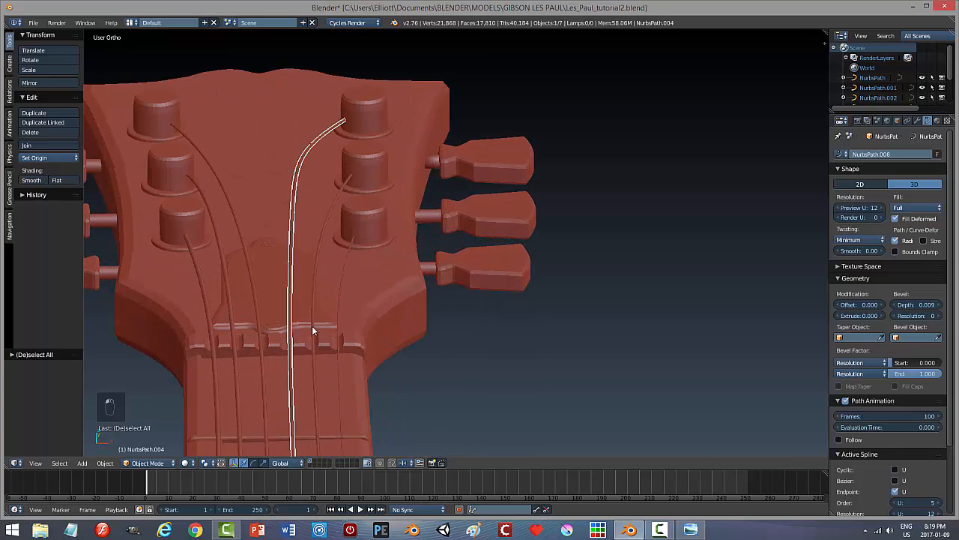
key("Tab")
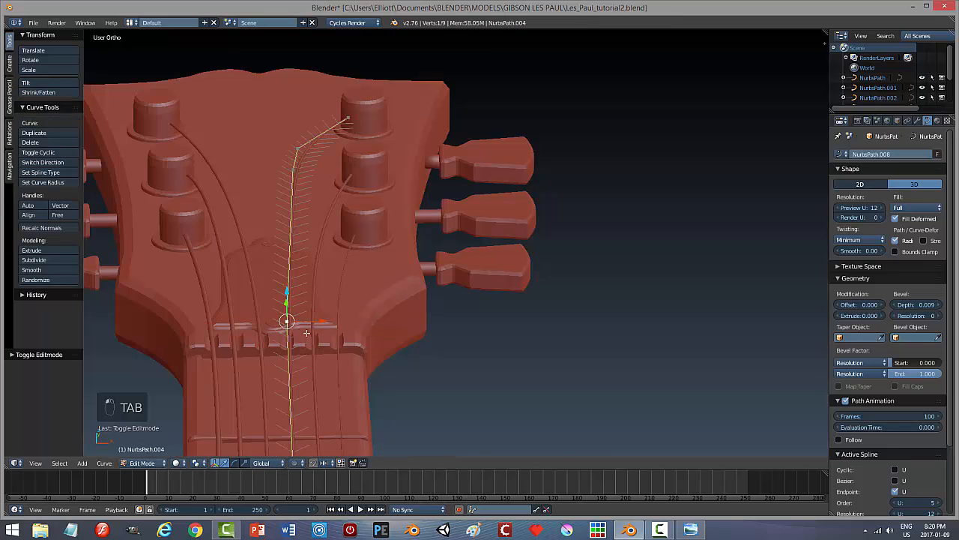
left_click_drag(322, 325, 320, 325)
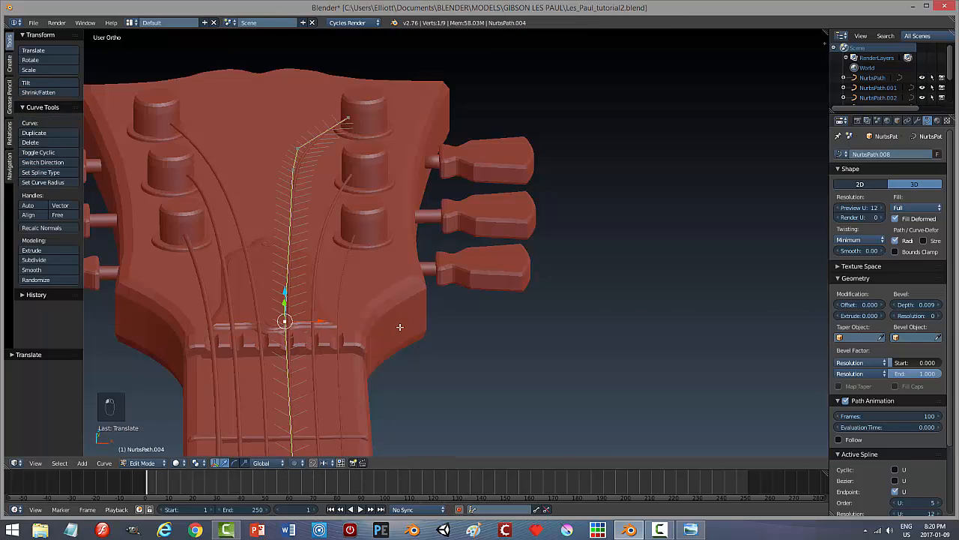
key("Tab")
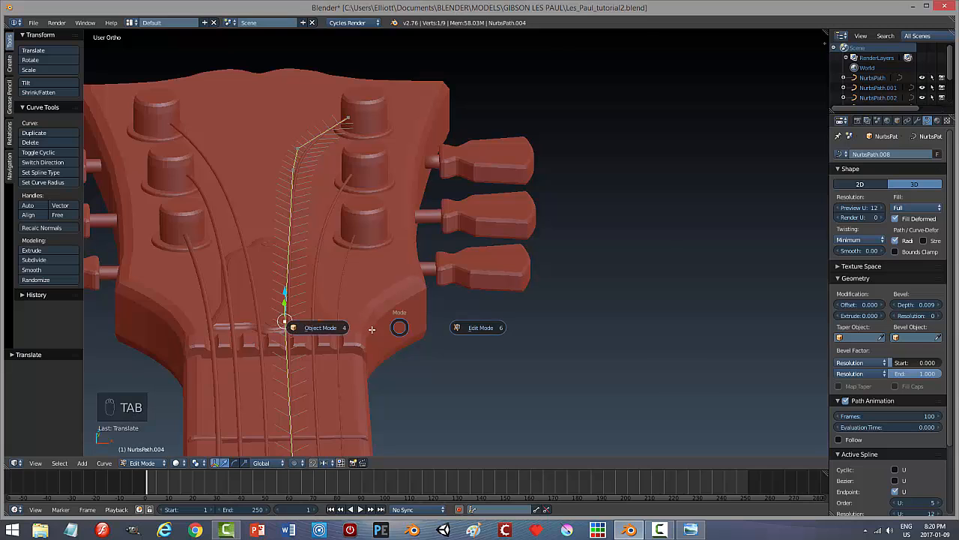
key("a")
key("a")
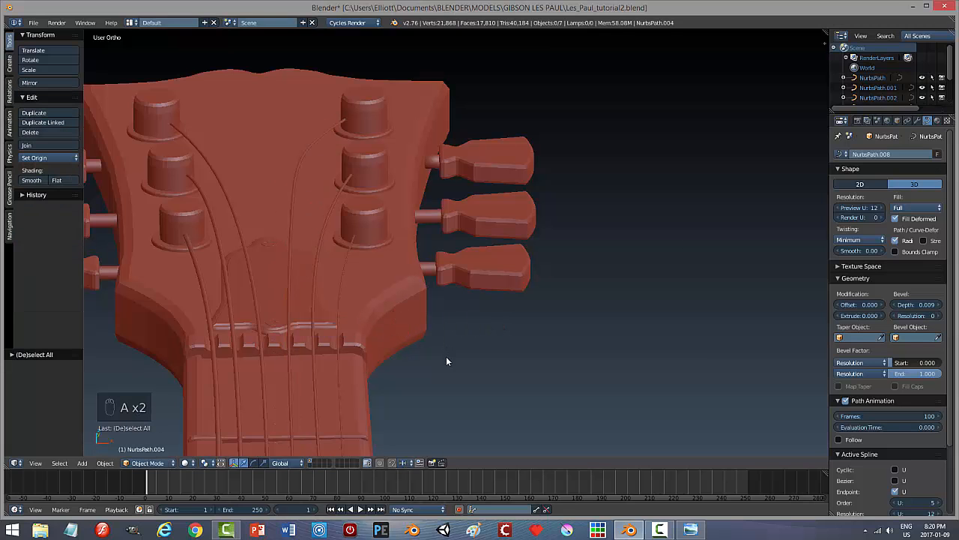
Shift the thickest string's end point slightly along positive X at its tuning peg.
middle_click_drag(294, 342, 284, 326)
right_click(215, 321)
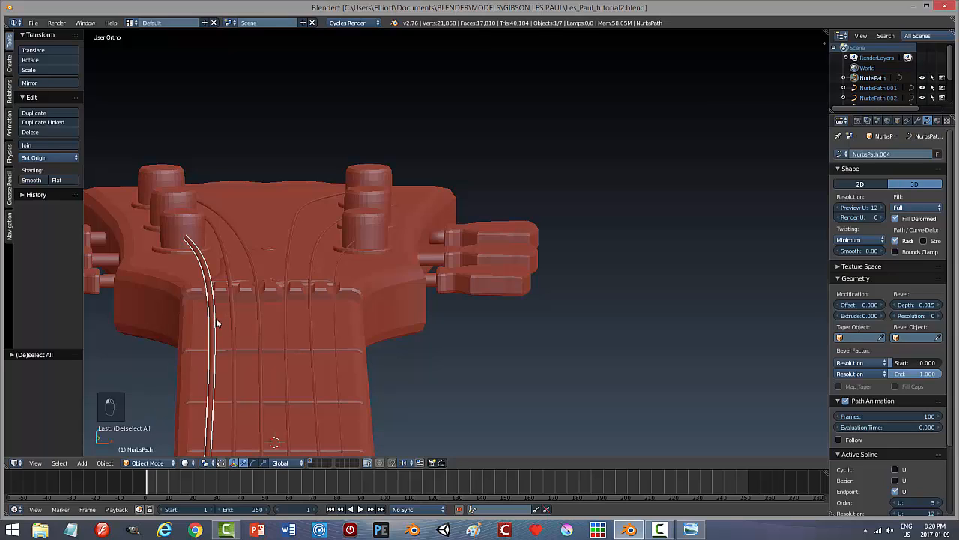
key("Tab")
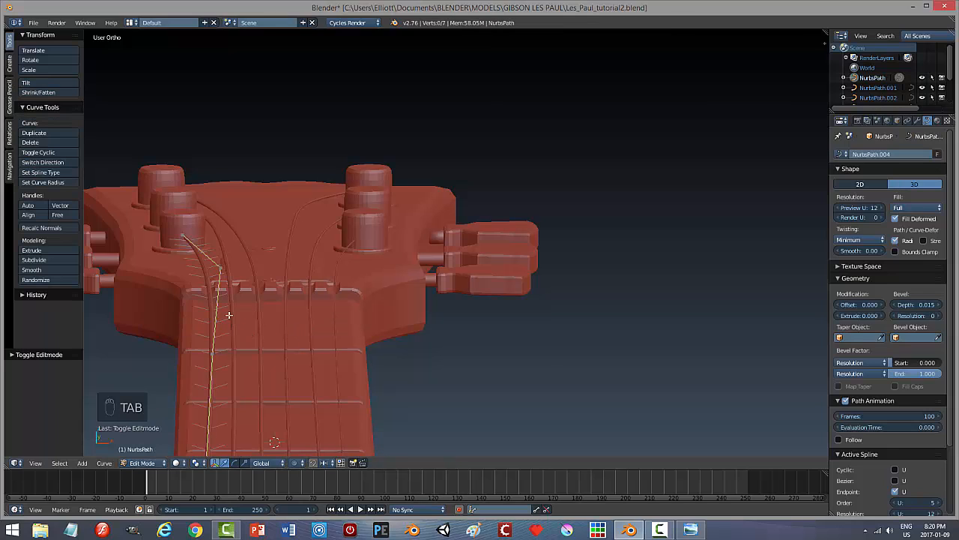
right_click(184, 235)
left_click_drag(215, 236, 224, 236)
Shift the thickest string's control point before the peg slightly along negative X, and return to Object Mode with nothing selected.
right_click(222, 270)
left_click_drag(247, 269, 247, 269)
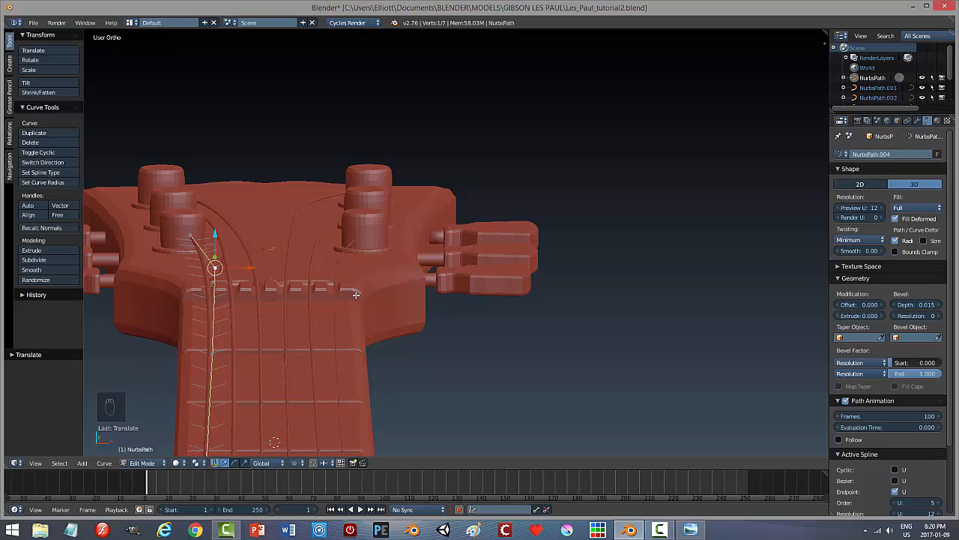
key("a")
key("Tab")
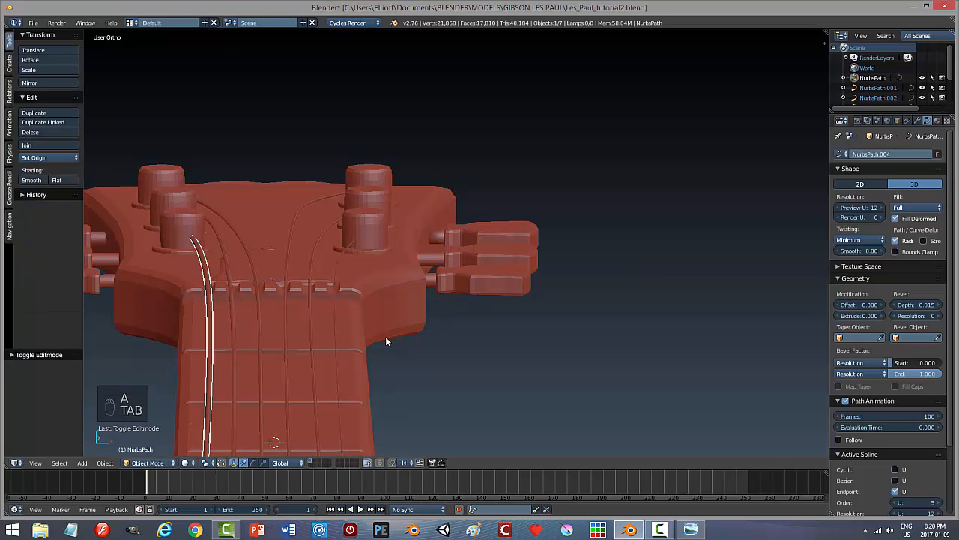
key("a")
Examine how the strings run over the pickups and bridge into the tailpiece from several angles.
middle_click_drag(390, 348, 390, 373)
middle_click_drag(377, 380, 422, 251, "shift")
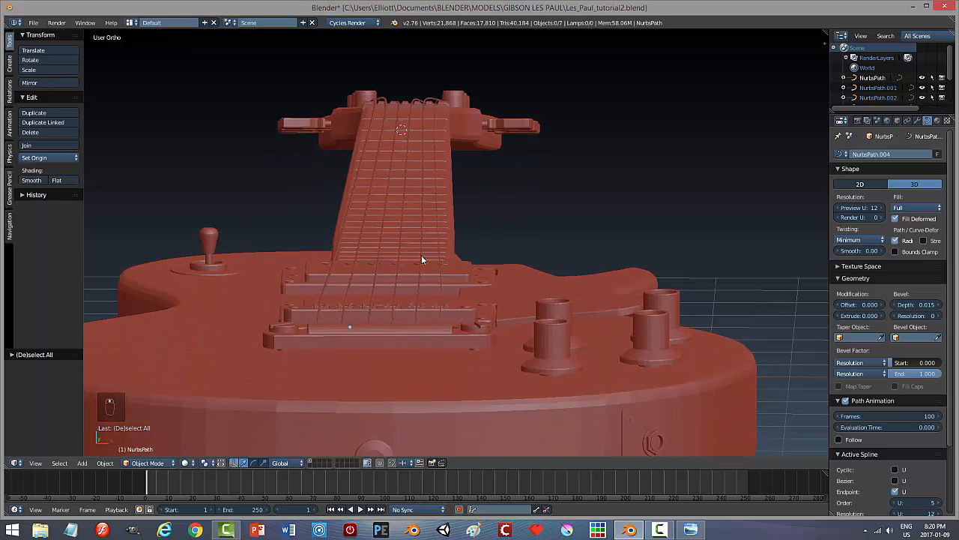
scroll(399, 312, "up", 2)
middle_click_drag(369, 331, 271, 219)
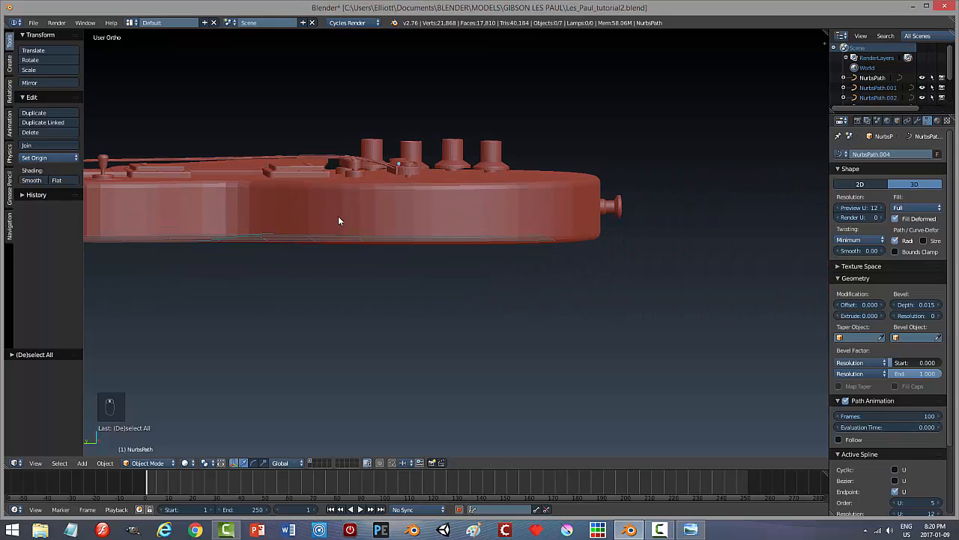
middle_click_drag(420, 189, 375, 214)
scroll(278, 214, "up", 4)
middle_click_drag(221, 209, 414, 224, "shift")
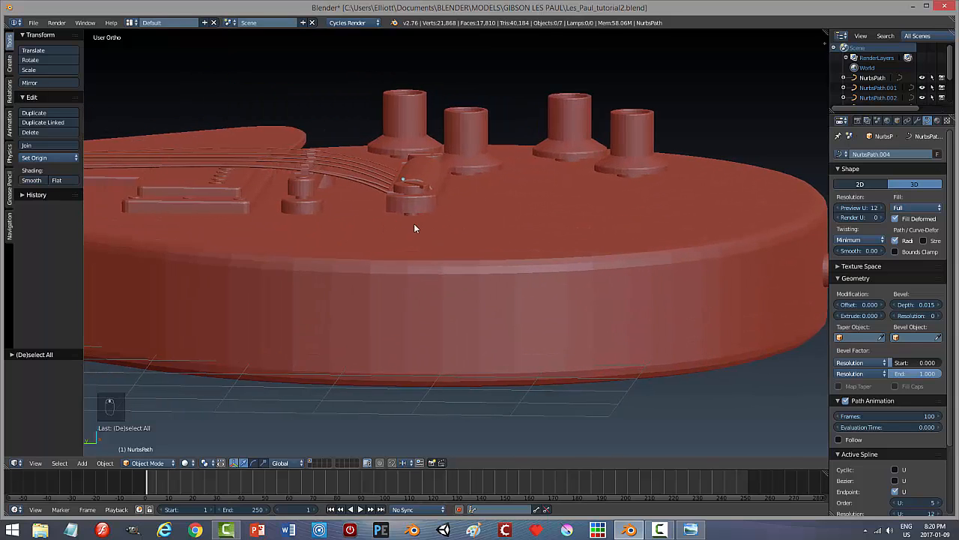
scroll(325, 221, "up", 2)
middle_click_drag(299, 214, 441, 234, "shift")
scroll(443, 224, "up", 1)
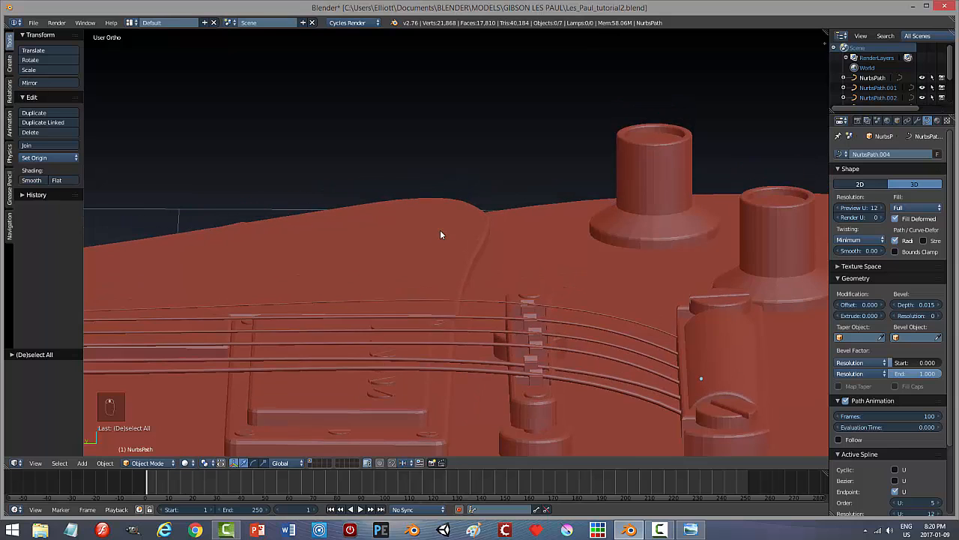
middle_click_drag(558, 314, 335, 242, "shift")
scroll(335, 242, "down", 5)
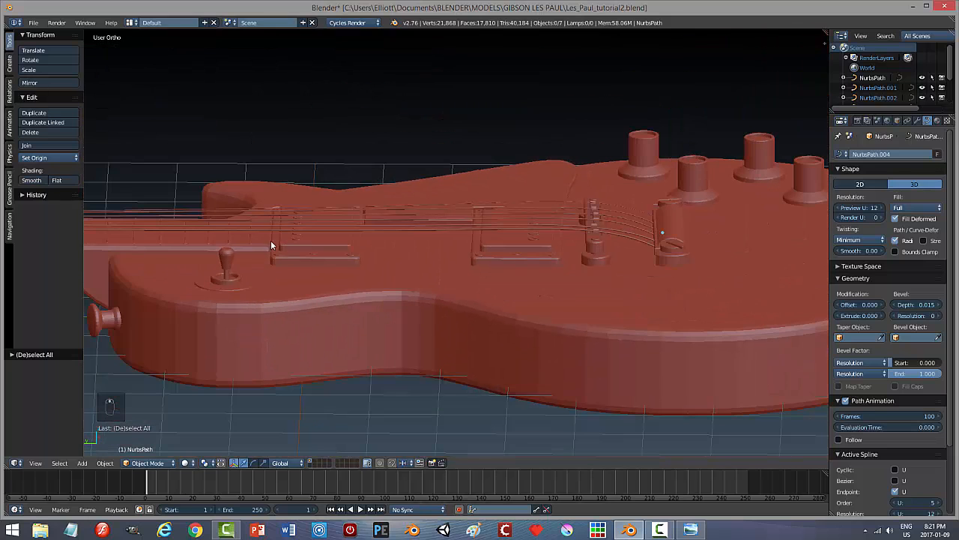
right_click(252, 229)
key("Tab")
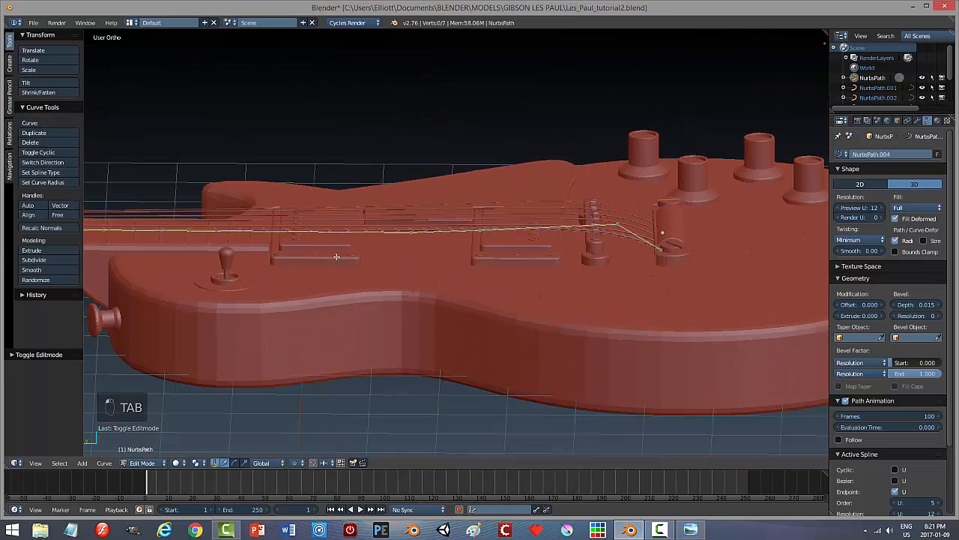
middle_click_drag(338, 257, 284, 268)
scroll(462, 249, "up", 1)
right_click(477, 230)
key("a")
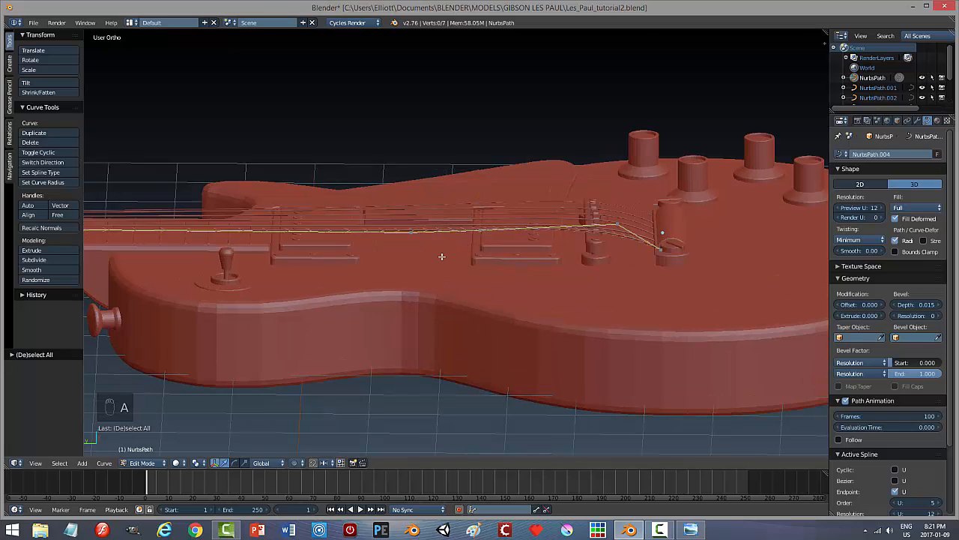
key("Tab")
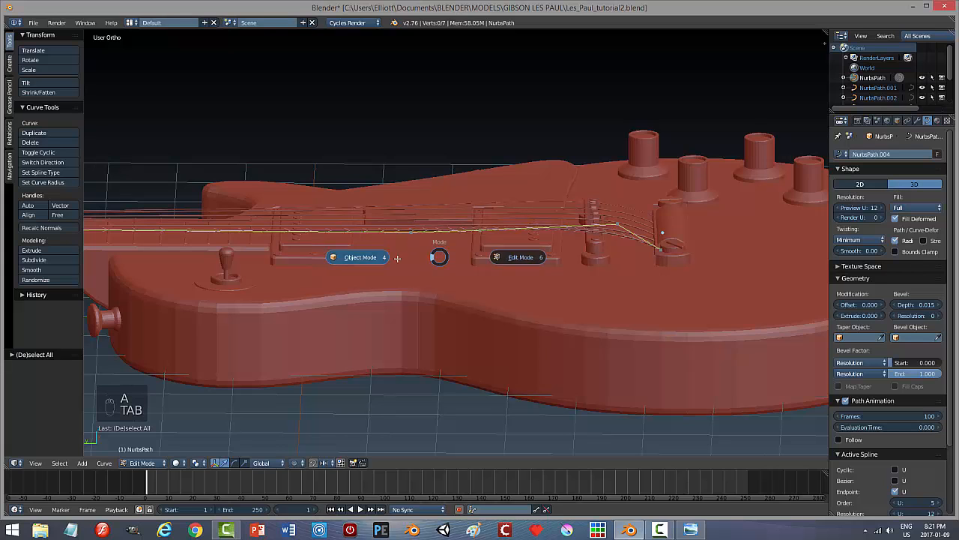
left_click(480, 257)
key("a")
Examine the whole guitar from several angles, checking the strings from the tailpiece along the neck to the headstock.
middle_click_drag(581, 266, 509, 282)
scroll(509, 282, "up", 2)
scroll(510, 278, "down", 3)
scroll(509, 281, "down", 3)
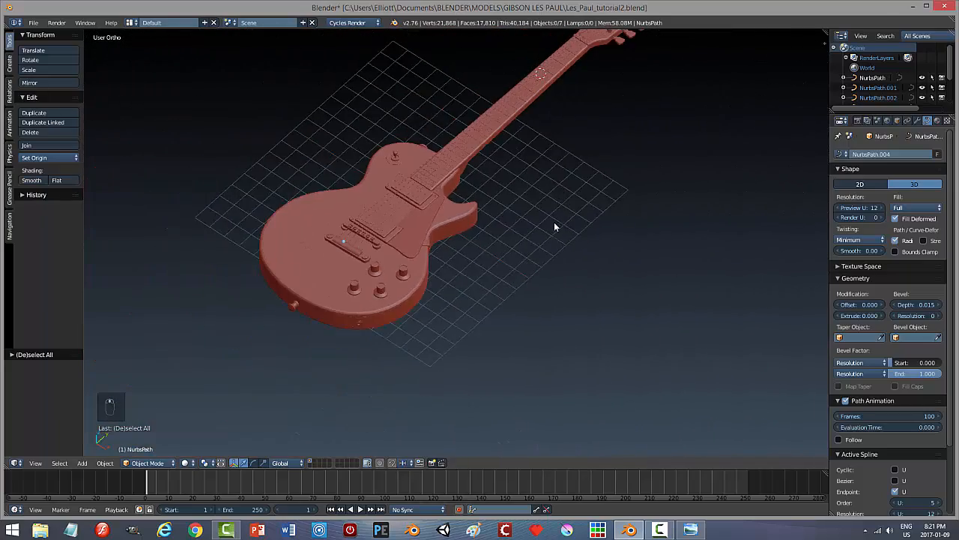
middle_click_drag(554, 222, 481, 289)
scroll(490, 283, "up", 2)
middle_click_drag(423, 260, 484, 259)
scroll(351, 301, "up", 2)
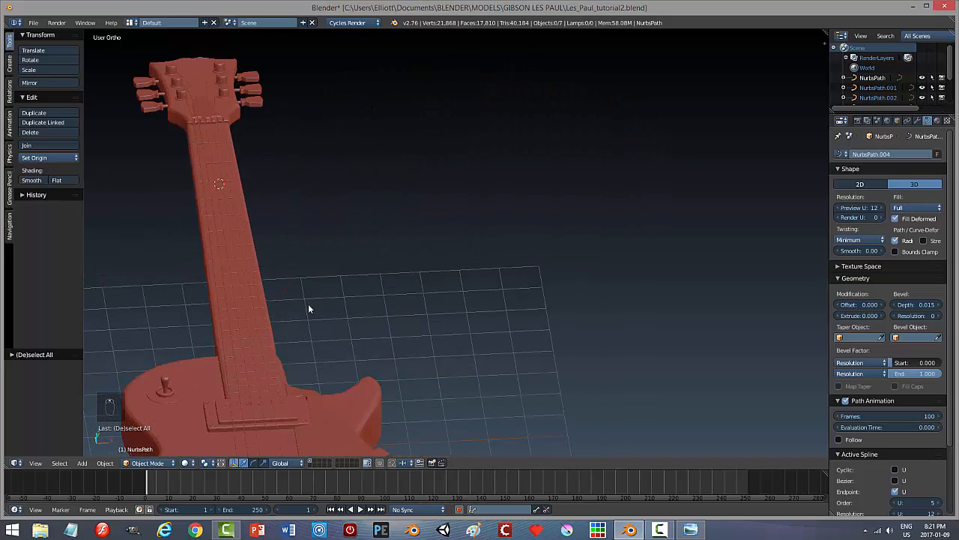
middle_click_drag(294, 297, 308, 193, "shift")
middle_click_drag(284, 282, 244, 389)
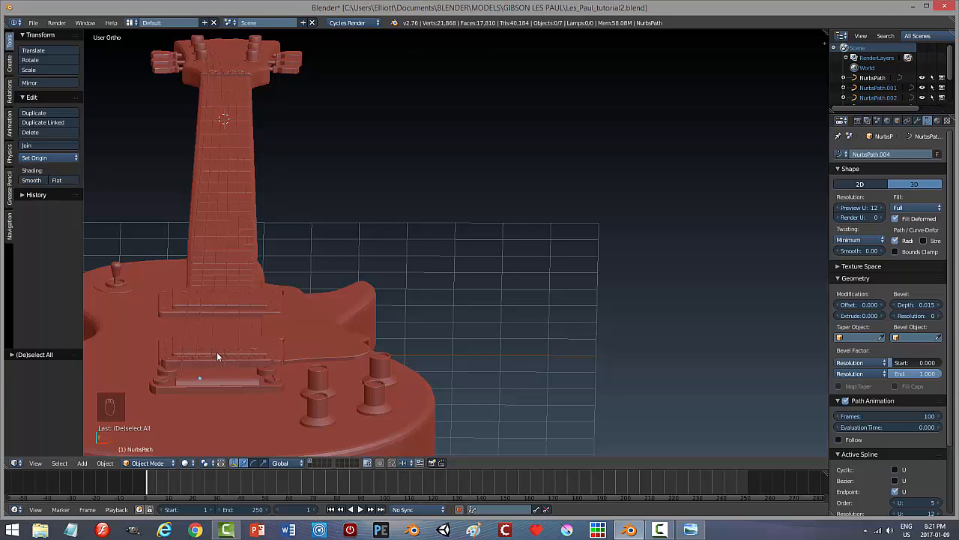
scroll(187, 346, "up", 2)
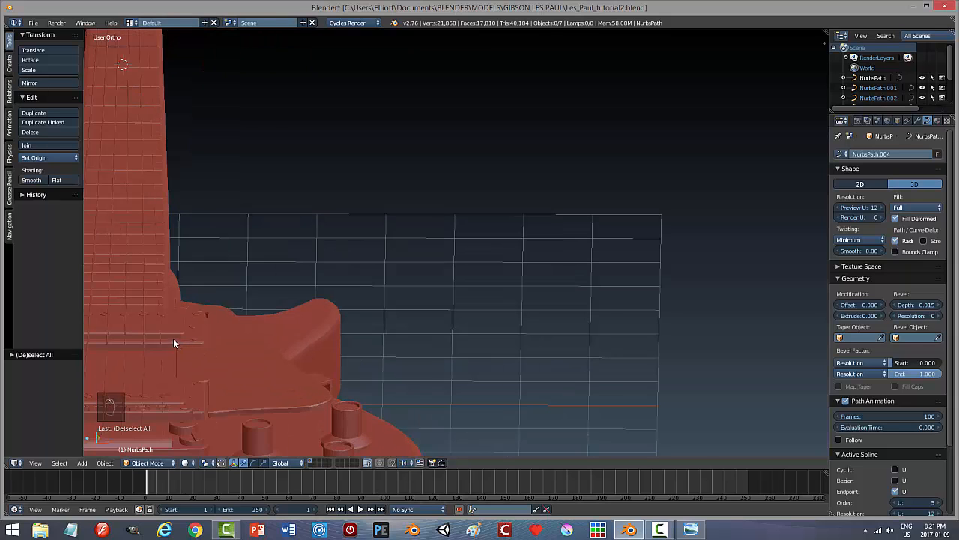
middle_click_drag(173, 339, 408, 258, "shift")
scroll(339, 304, "up", 1)
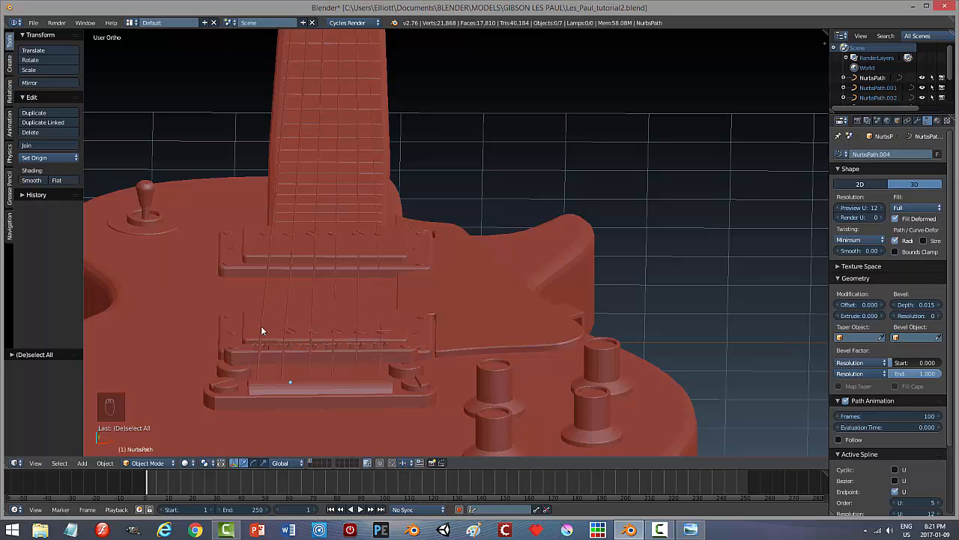
middle_click_drag(262, 348, 269, 322)
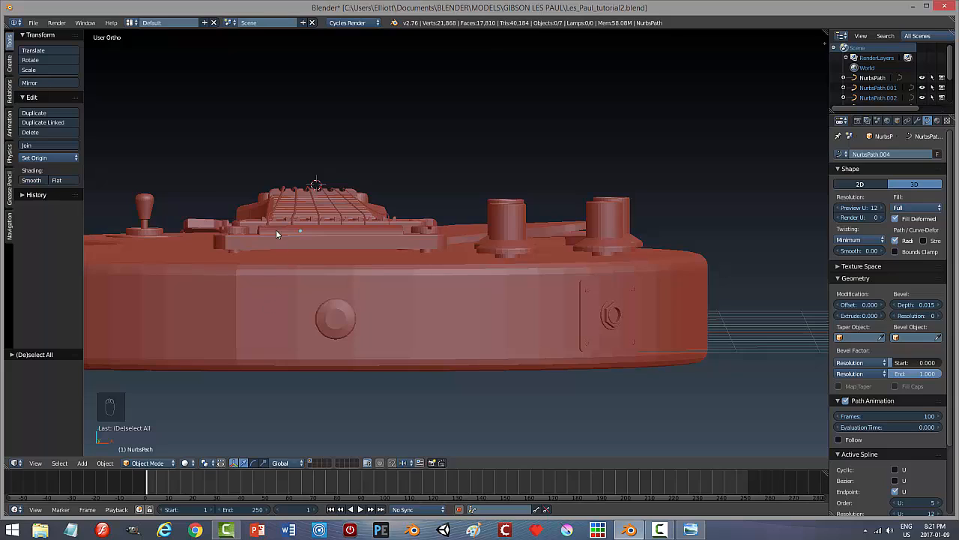
middle_click_drag(286, 225, 285, 225)
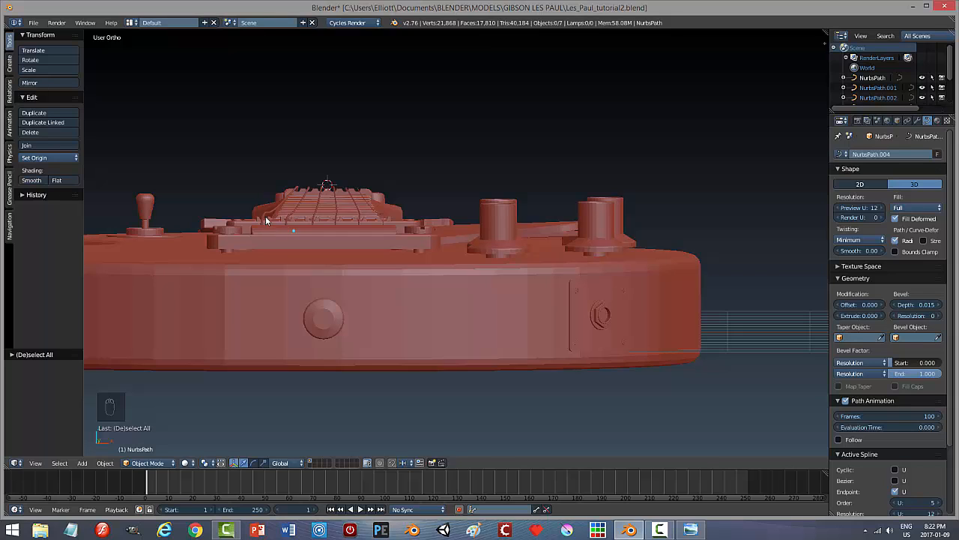
Lower the thickest string's control point above the bridge slightly along Z, and return to Object Mode with nothing selected.
right_click(266, 217)
key("Tab")
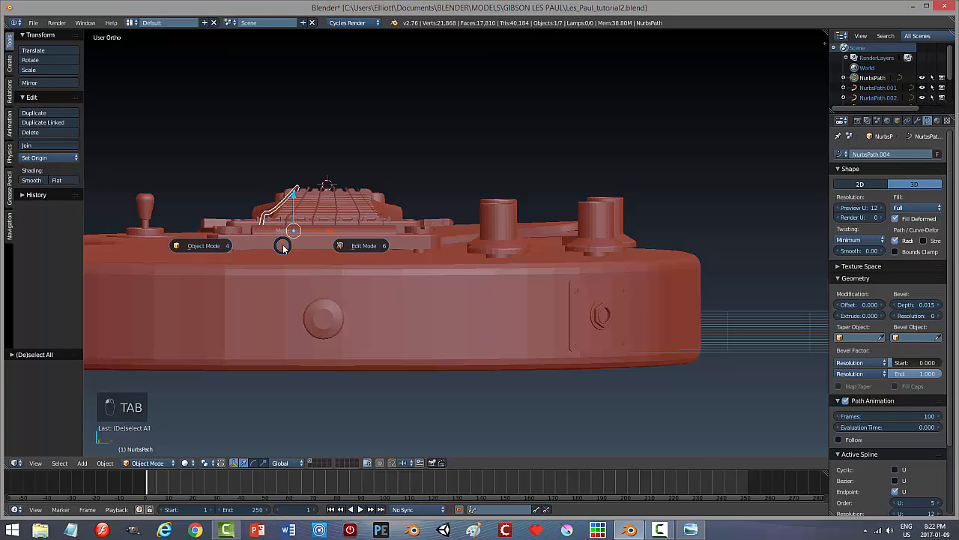
left_click(343, 243)
right_click(261, 210)
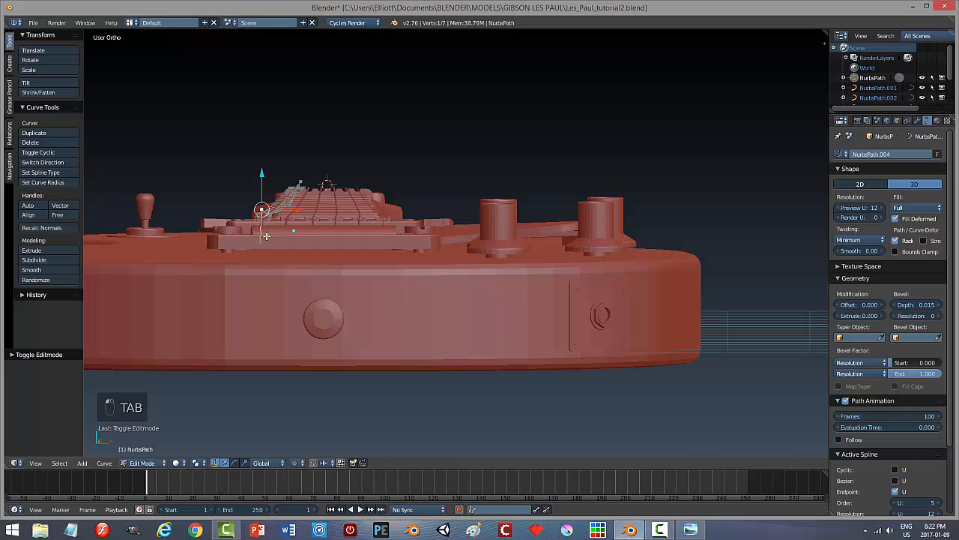
left_click_drag(264, 177, 265, 179)
middle_click_drag(300, 238, 370, 248)
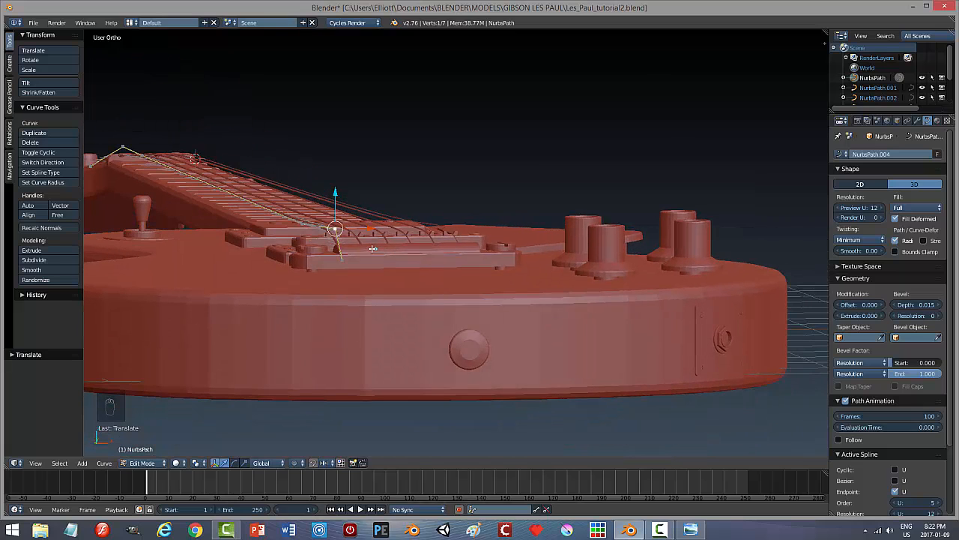
key("a")
key("Tab")
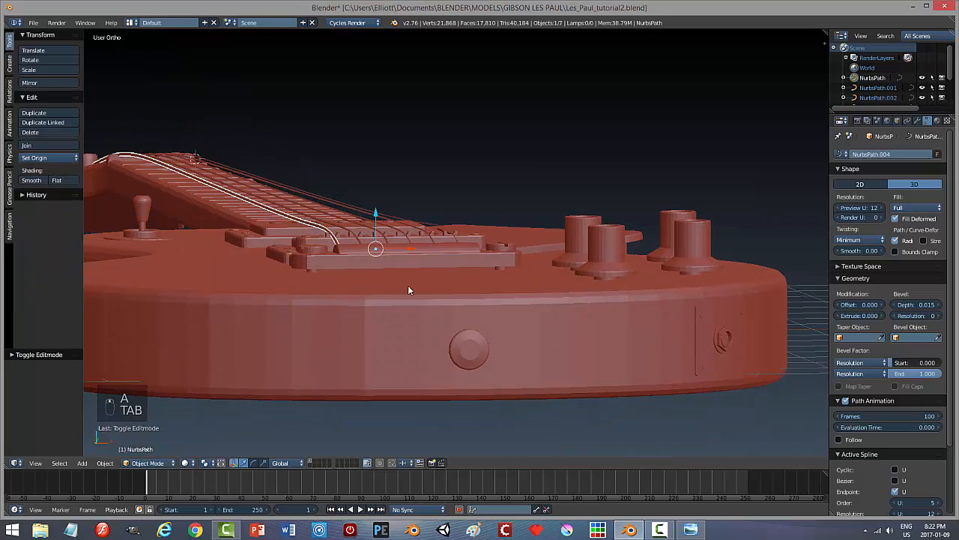
key("a")
Save the guitar model over the existing file.
middle_click_drag(436, 291, 467, 254)
scroll(467, 254, "down", 3)
scroll(468, 253, "up", 1)
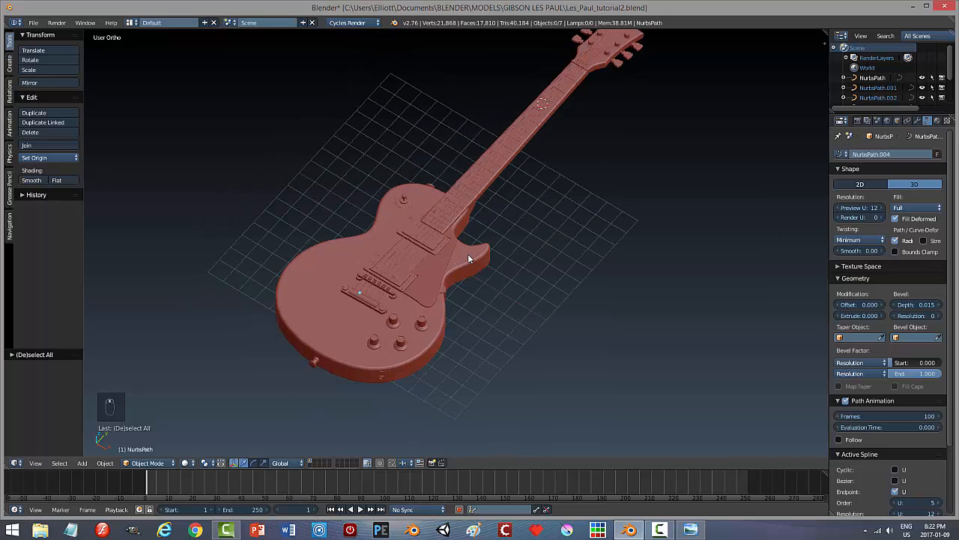
key("ctrl+s")
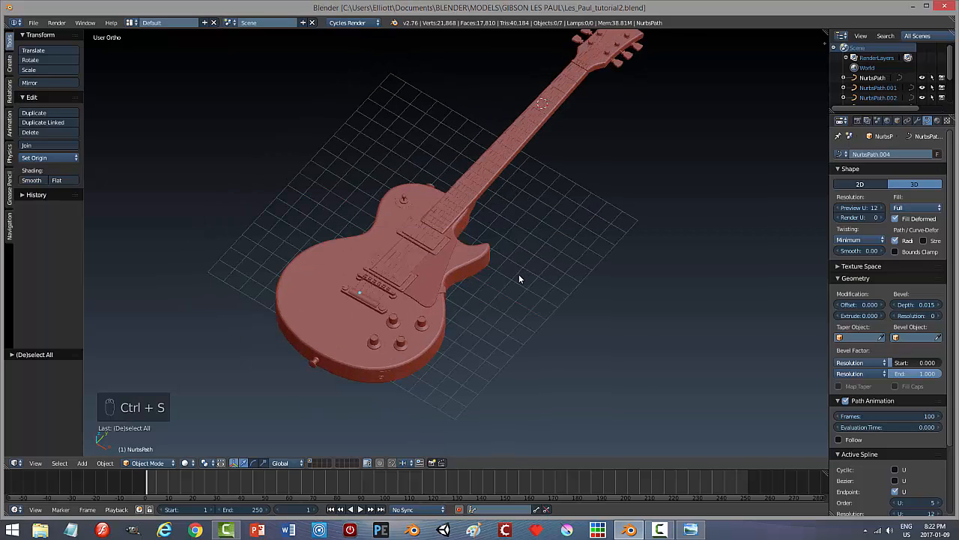
Set the thinnest string's bevel depth to 0.007 and deselect everything.
middle_click_drag(519, 278, 422, 283)
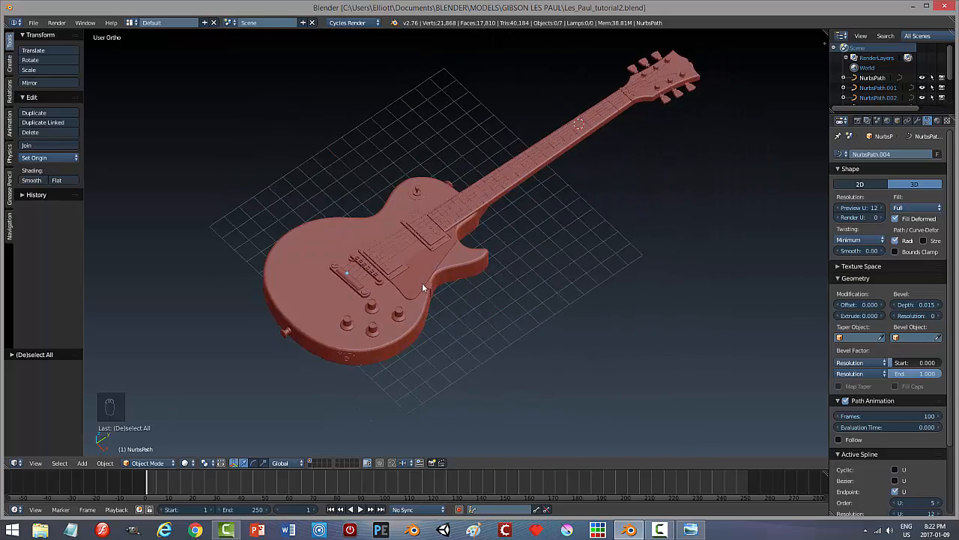
scroll(416, 285, "up", 4)
scroll(409, 291, "up", 2)
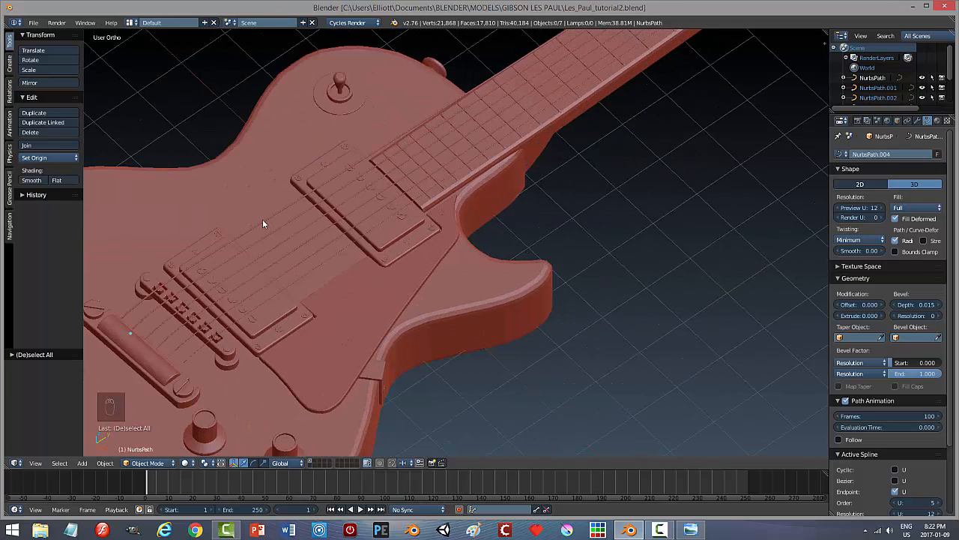
right_click(339, 250)
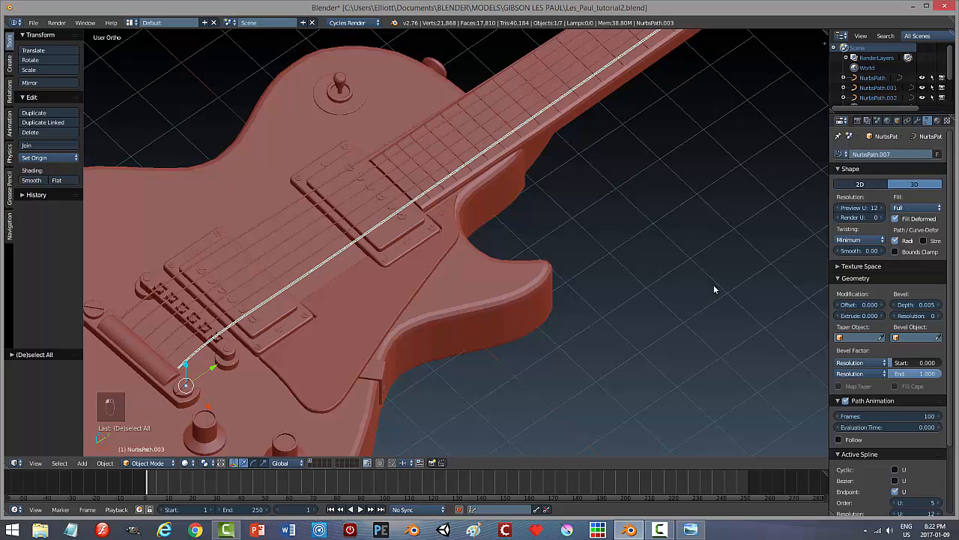
left_click(928, 304)
type("0")
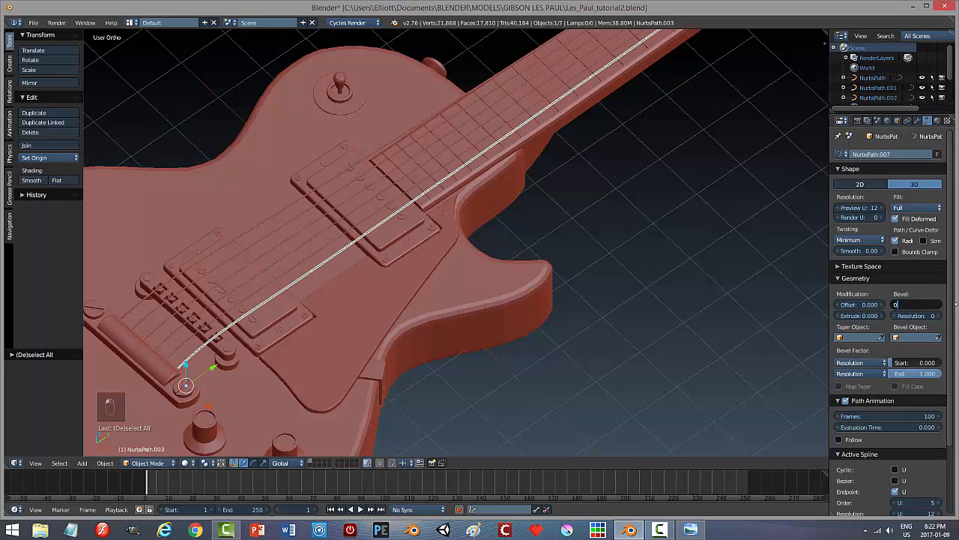
type(".007")
key("Return")
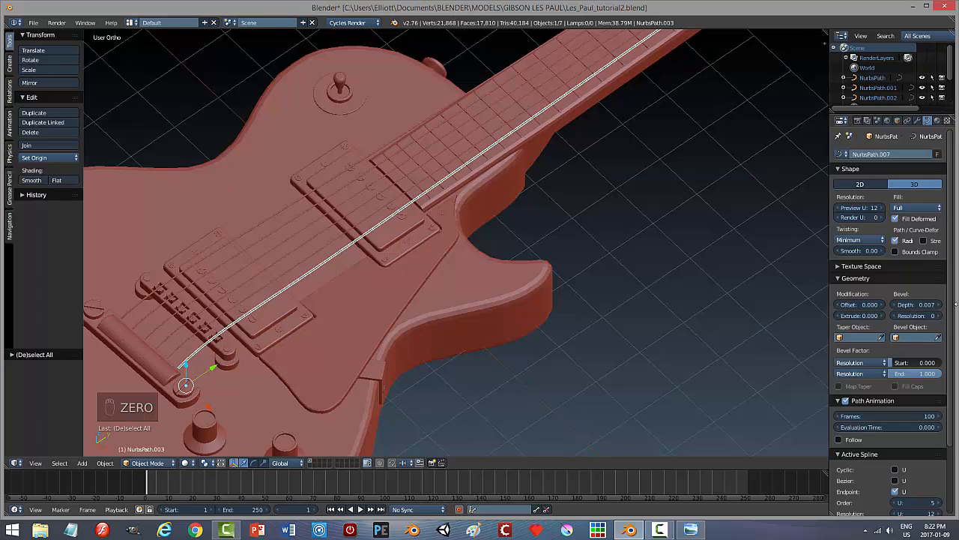
key("a")
key("a")
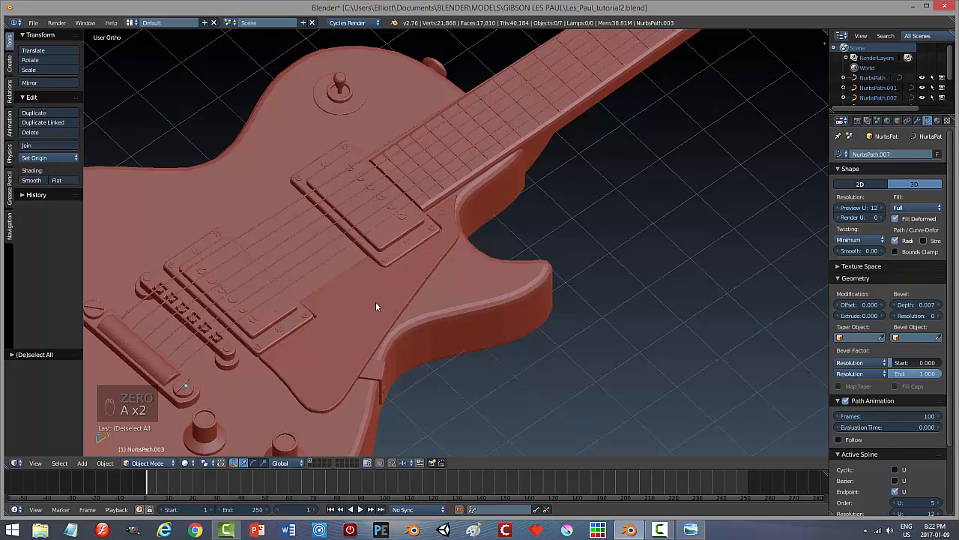
Set the thinnest string's bevel depth to 0.006 and clear the selection.
right_click(314, 268)
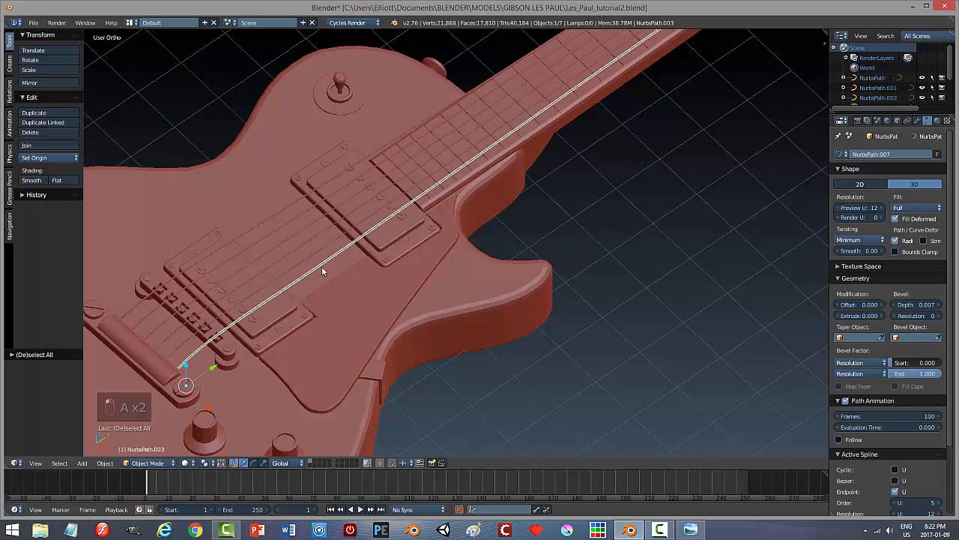
left_click(928, 305)
type("0.0")
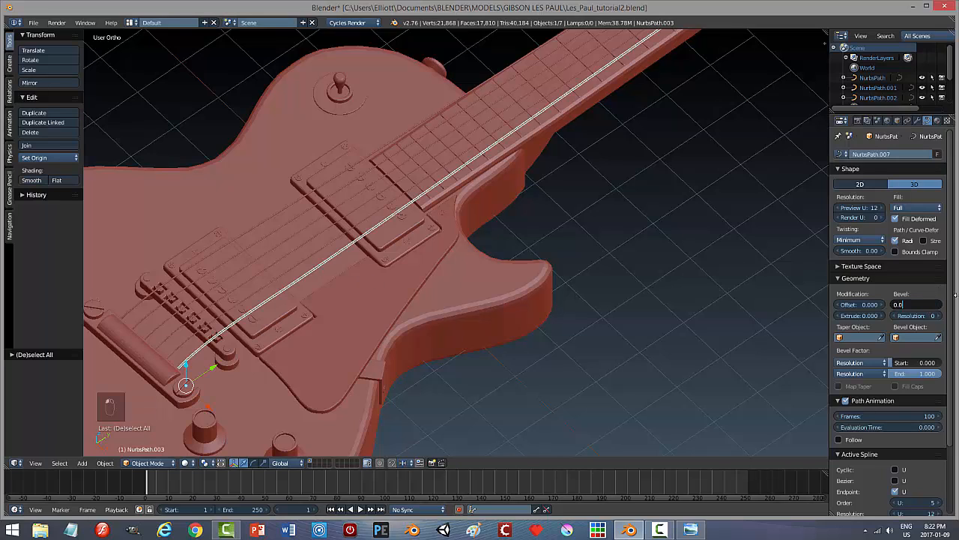
type("06")
key("Return")
key("a")
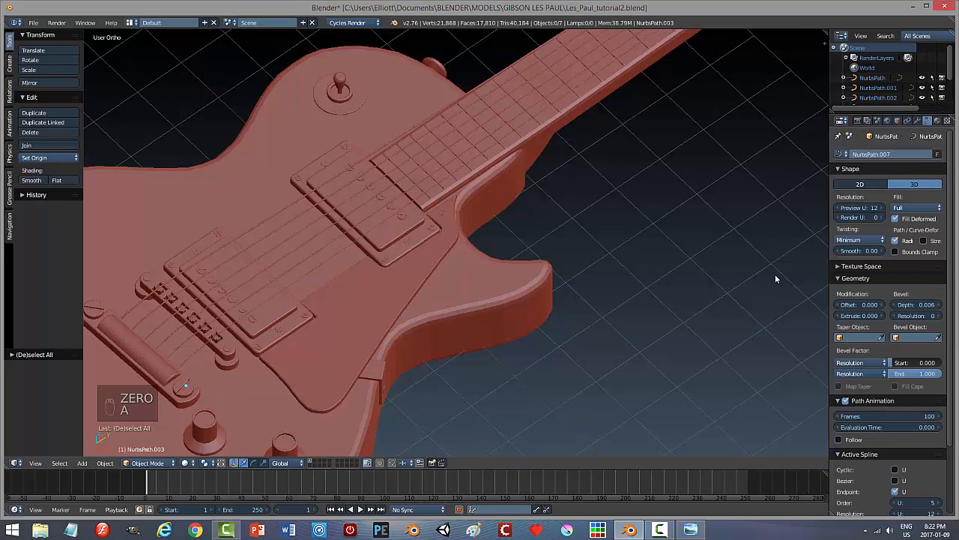
Set the thinnest string's bevel resolution to 1.
right_click(387, 223)
left_click(937, 318)
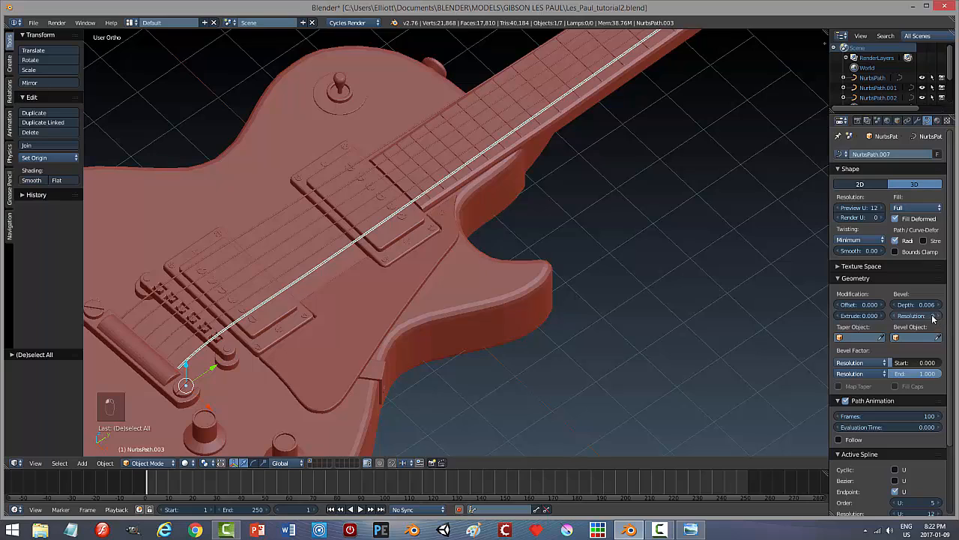
key("Return")
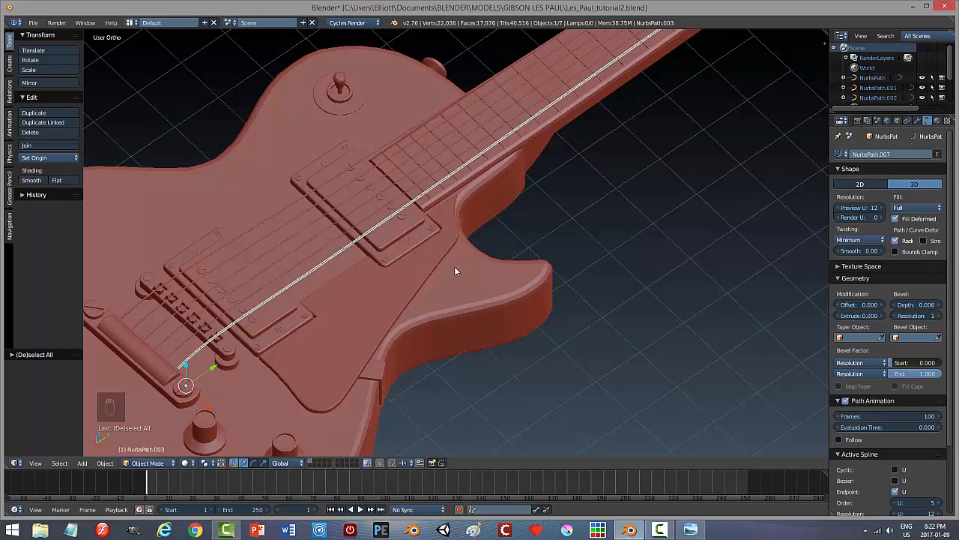
Set the second-thinnest string's bevel resolution to 2 and deselect it.
right_click(352, 230)
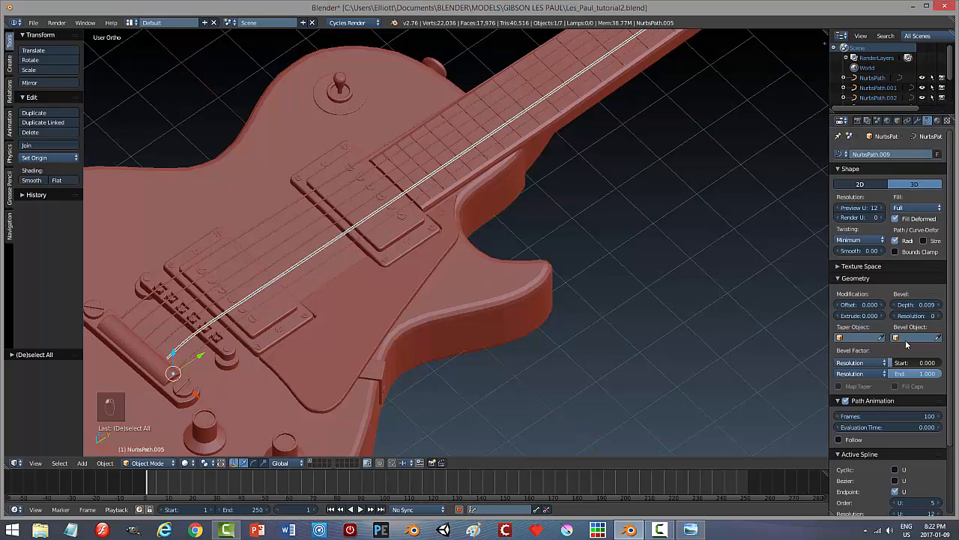
left_click(916, 316)
type("2")
key("Return")
key("a")
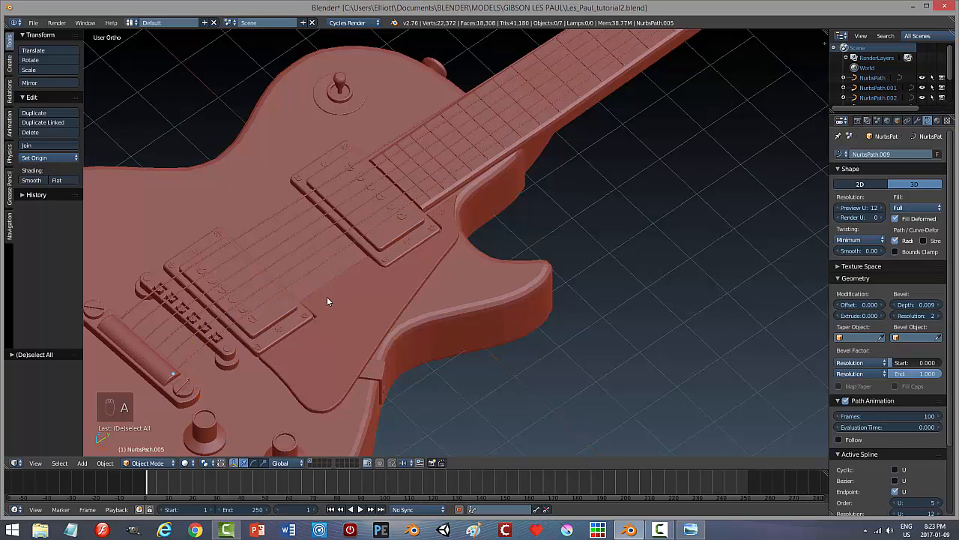
Set the thinnest string's bevel resolution to 2.
right_click(301, 282)
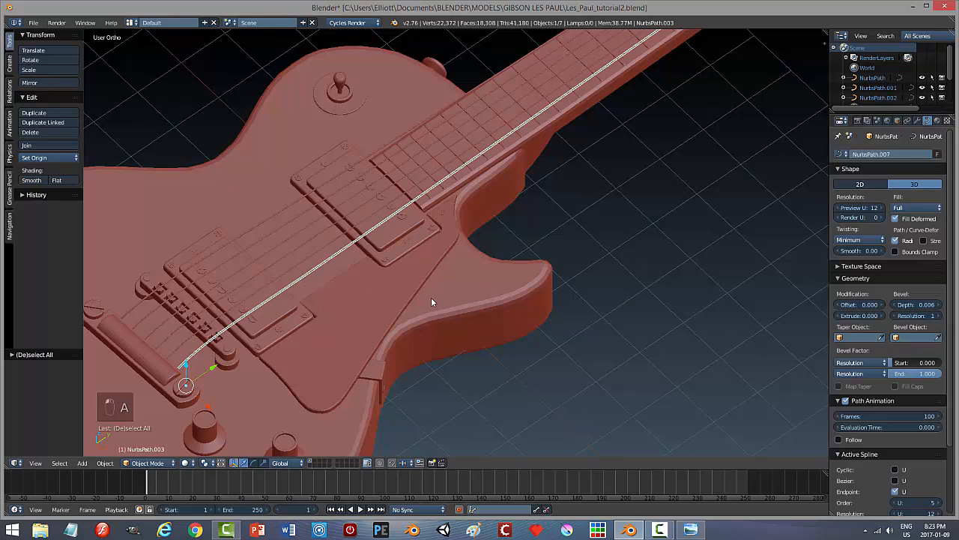
left_click(930, 318)
type("2")
key("Return")
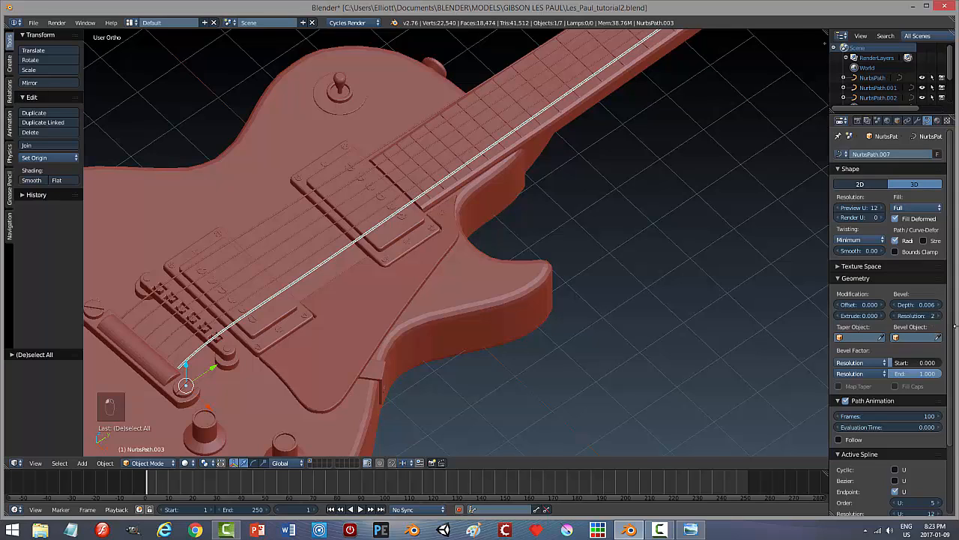
Set the bevel resolution of each of the two middle strings to 2.
right_click(344, 225)
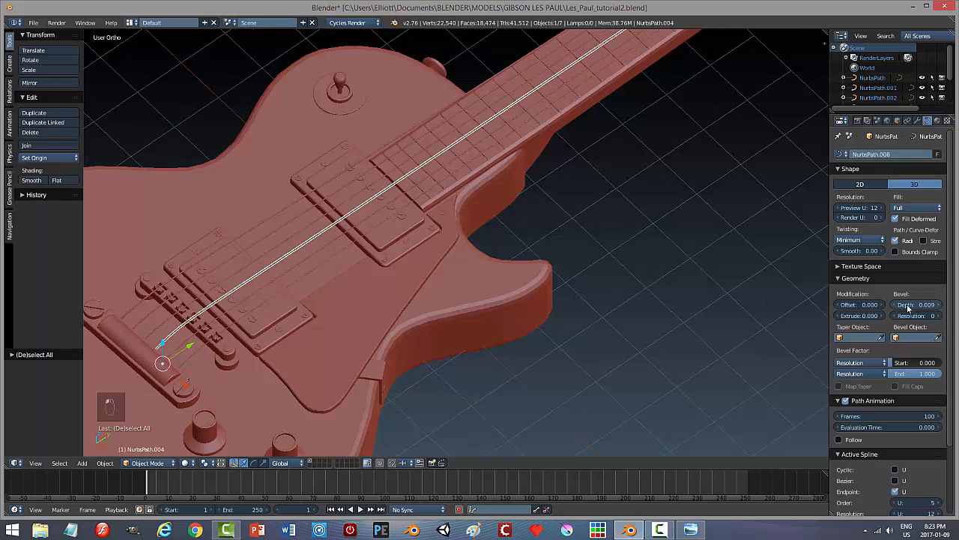
left_click(928, 317)
type("2")
key("Return")
right_click(333, 216)
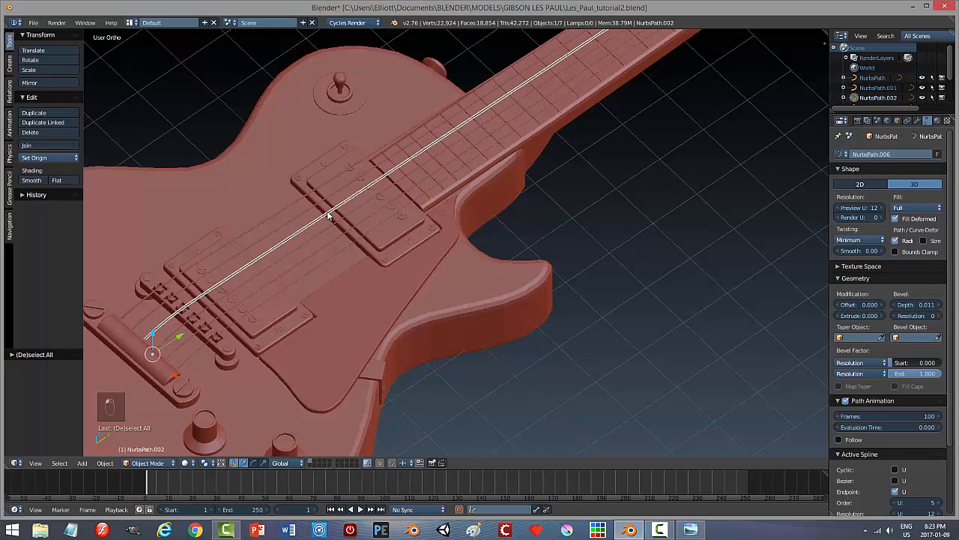
left_click(930, 315)
type("2")
key("Return")
Set the bevel resolution of the second-thickest string and the thickest string to 2.
right_click(303, 222)
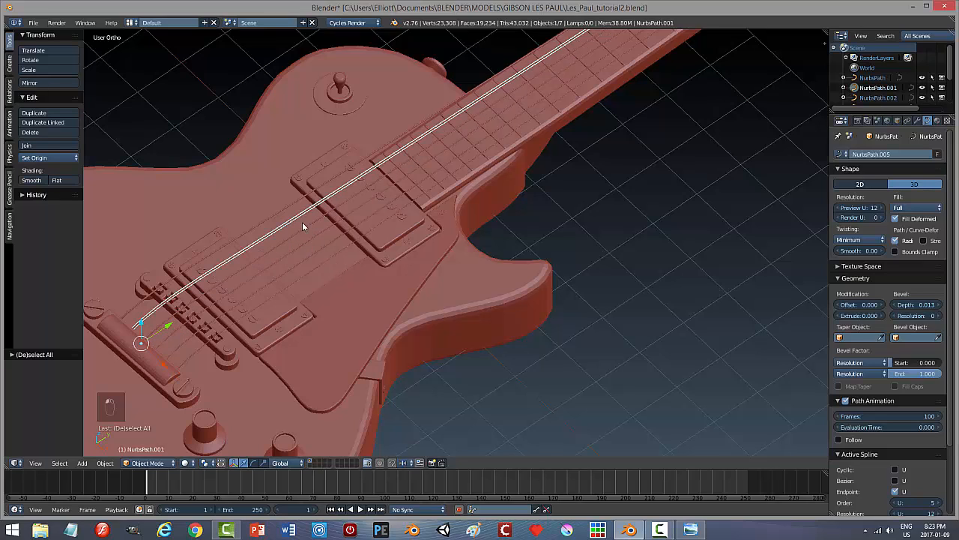
left_click(935, 317)
type("2")
key("Return")
right_click(305, 199)
left_click(929, 316)
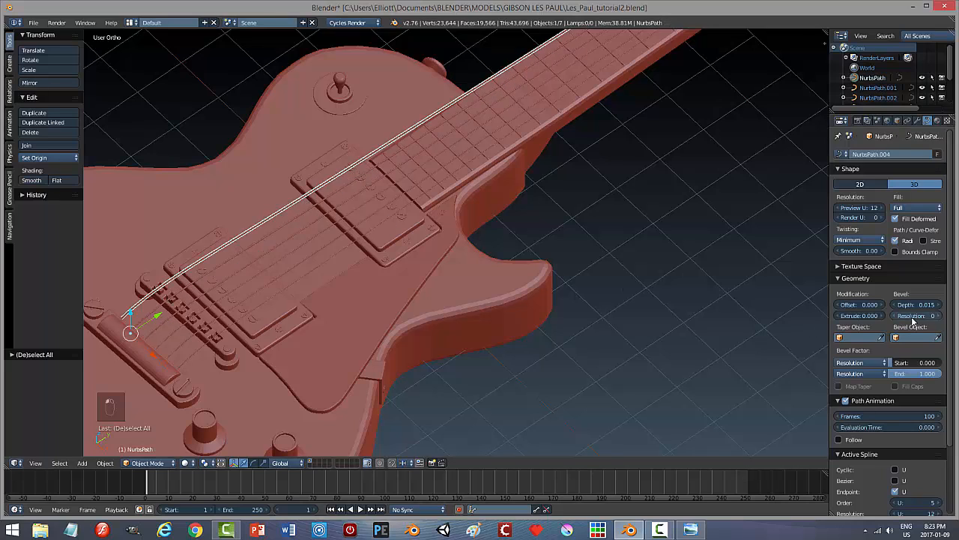
type("2")
key("Return")
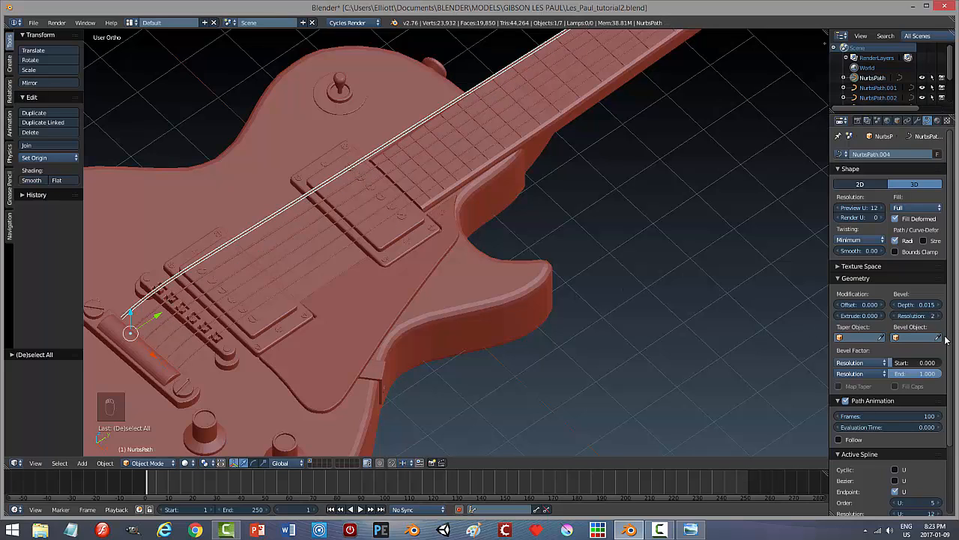
Deselect everything and save the guitar file with the smoother strings.
key("a")
middle_click_drag(504, 336, 542, 281)
key("ctrl+s")
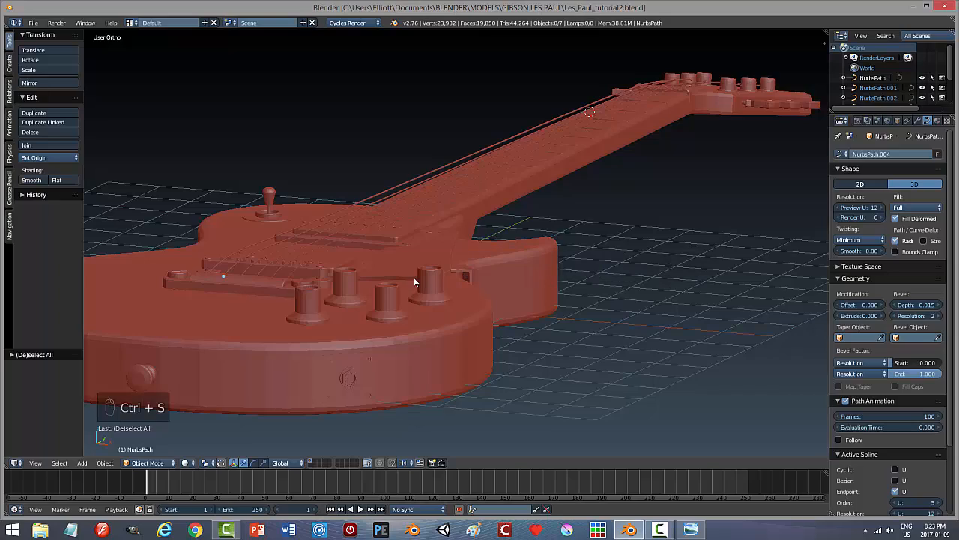
Convert the thickest and second-thickest strings from curves to meshes.
middle_click_drag(414, 277, 412, 325)
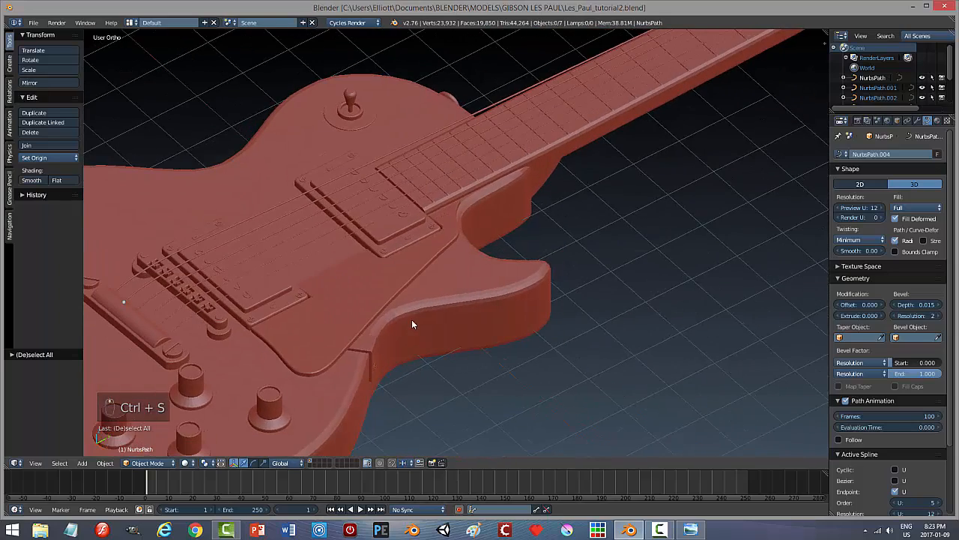
right_click(289, 198)
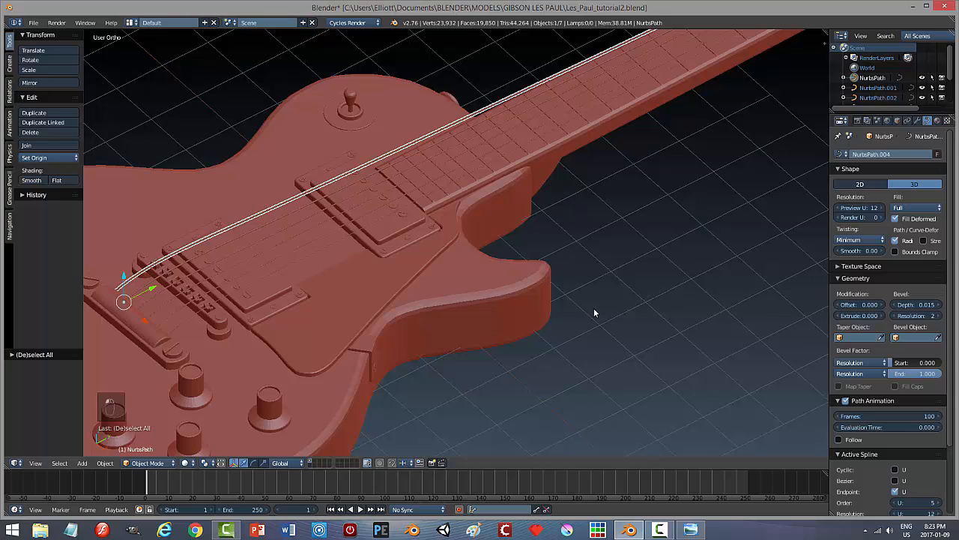
key("alt+c")
left_click(587, 321)
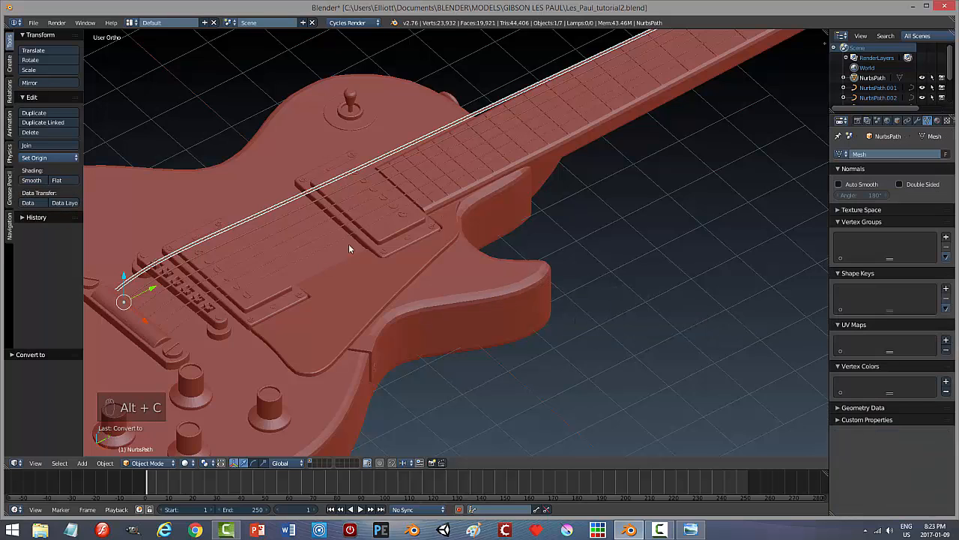
right_click(320, 198)
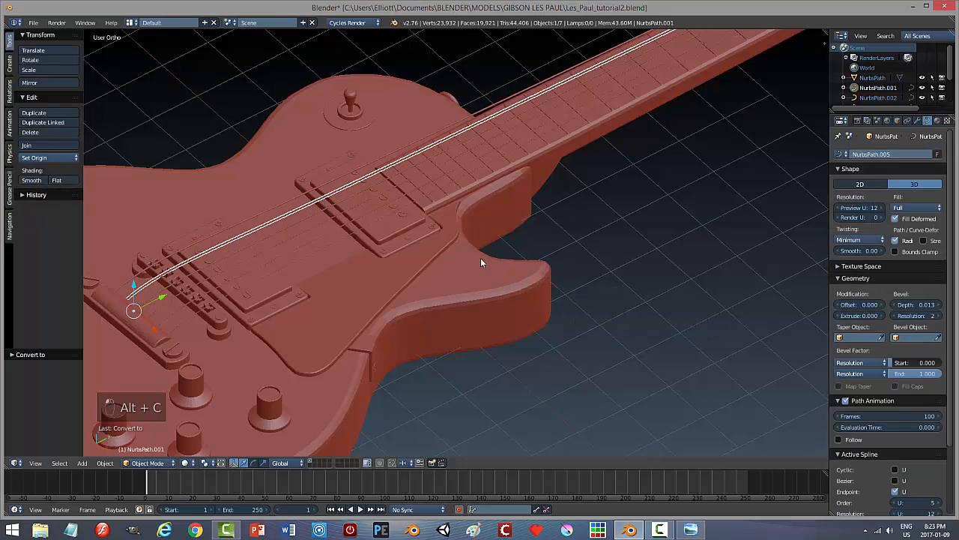
key("alt+c")
left_click(545, 279)
Convert the two middle strings and the second-thinnest string from curves to meshes, one at a time.
right_click(332, 210)
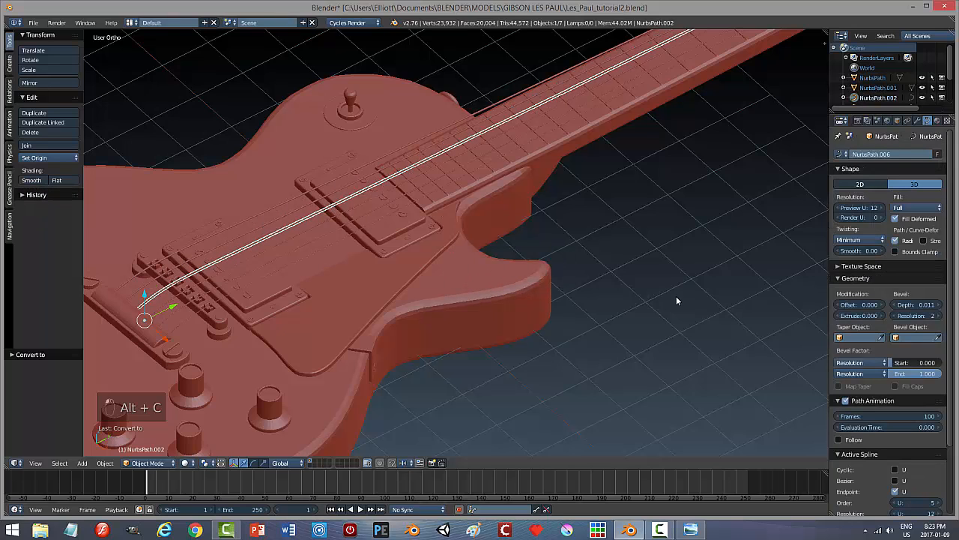
key("alt+c")
left_click(674, 289)
right_click(334, 226)
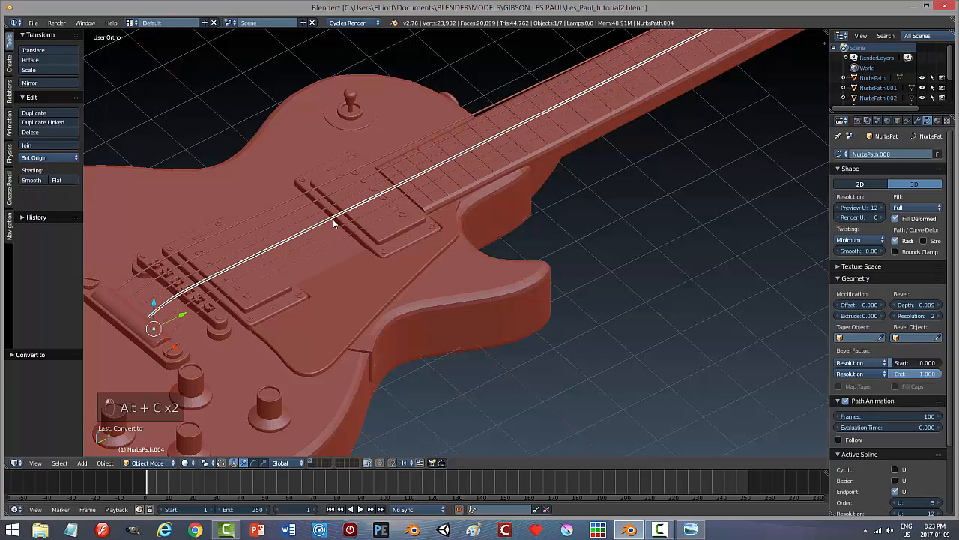
key("alt+c")
left_click(658, 289)
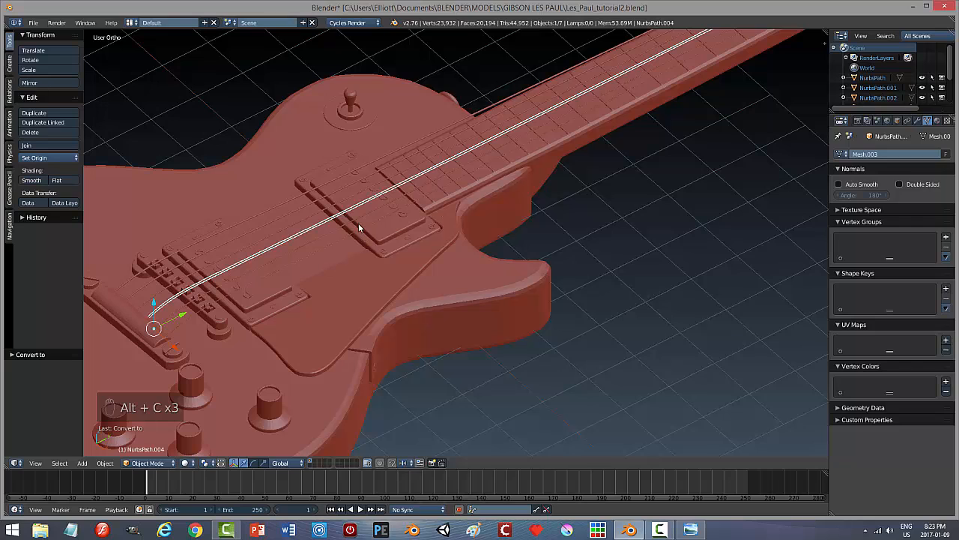
right_click(355, 227)
key("alt+c")
left_click(572, 271)
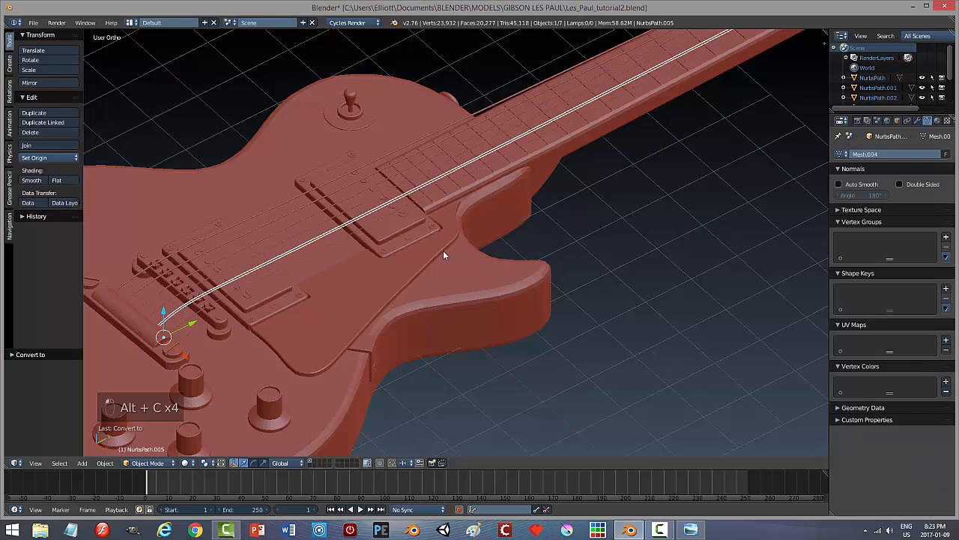
Convert the thinnest string from a curve to a mesh, and save the guitar file with nothing selected.
right_click(357, 232)
key("alt+c")
left_click(517, 272)
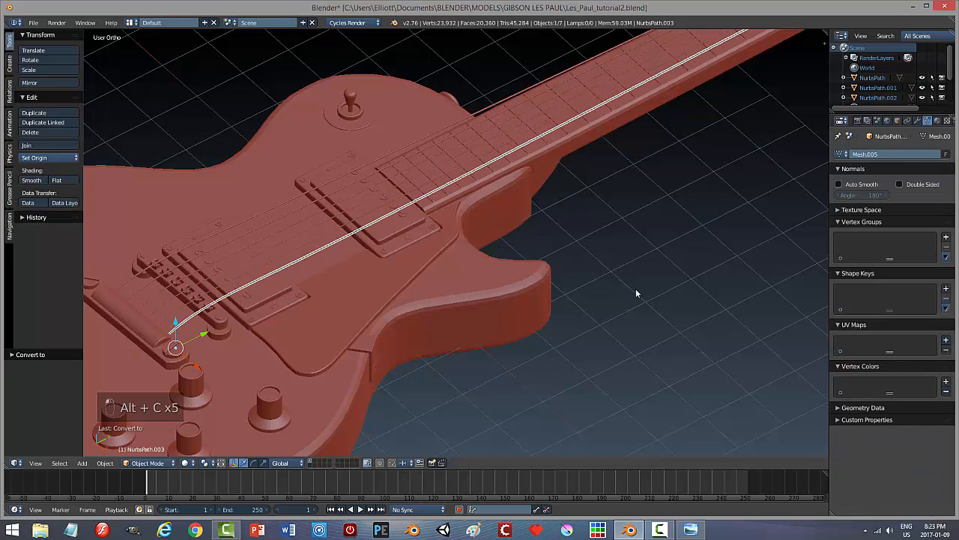
key("a")
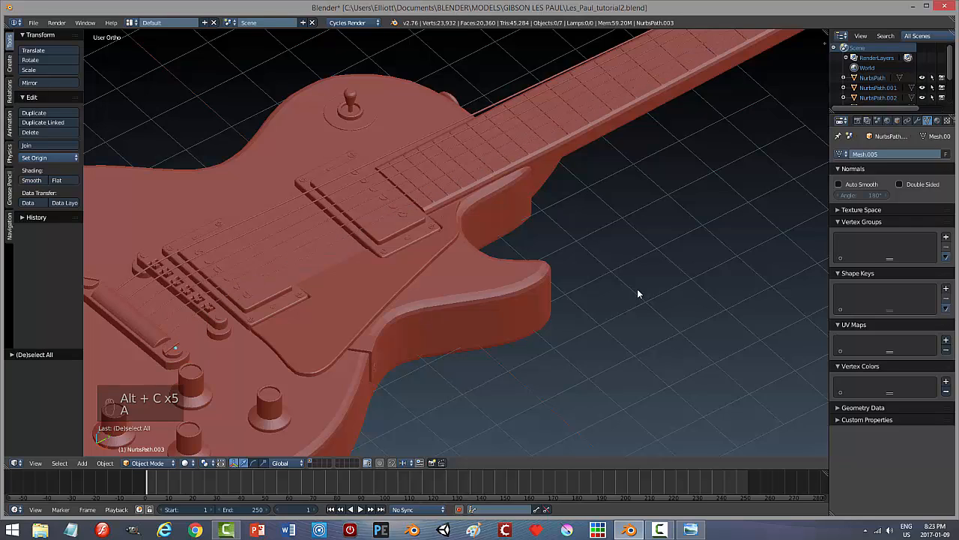
key("ctrl+s")
left_click(638, 289)
Join all six string meshes into the guitar body object, with the body as the active object.
right_click(387, 217)
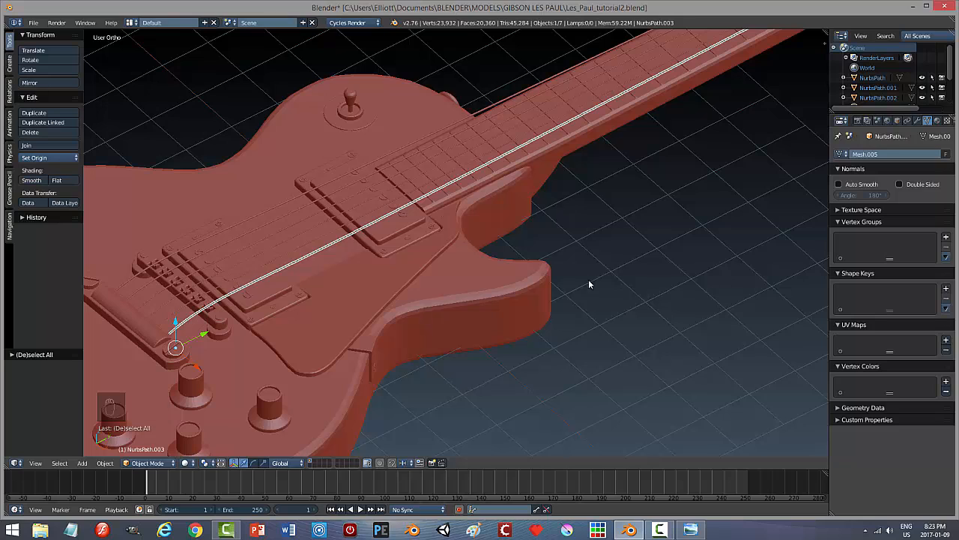
right_click(272, 258, "shift")
right_click(271, 250, "shift")
right_click(269, 235, "shift")
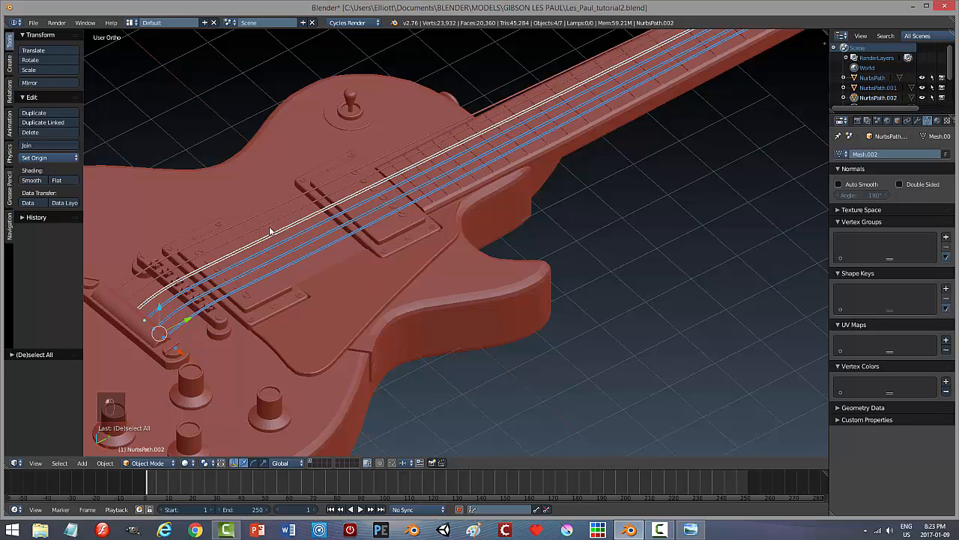
right_click(268, 223, "shift")
right_click(261, 210, "shift")
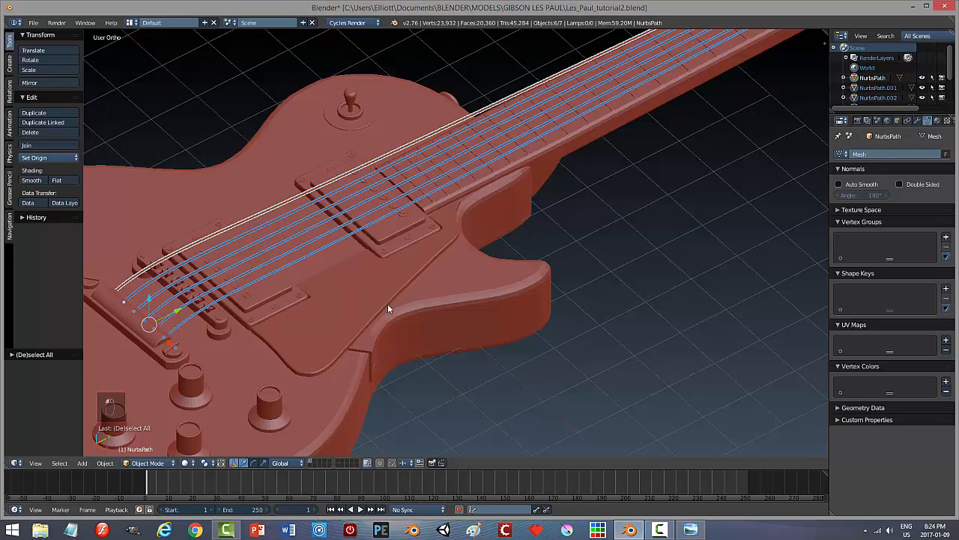
right_click(127, 316, "shift")
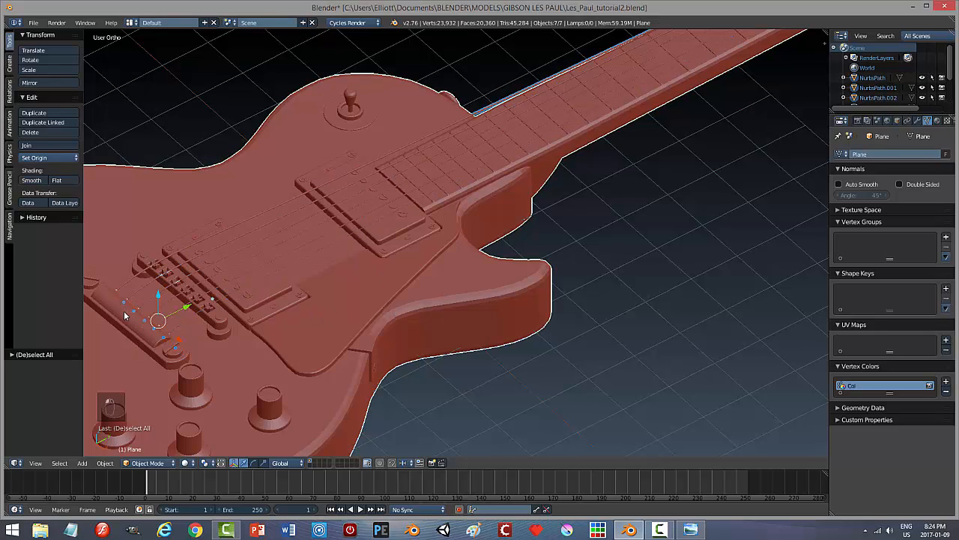
key("ctrl+j")
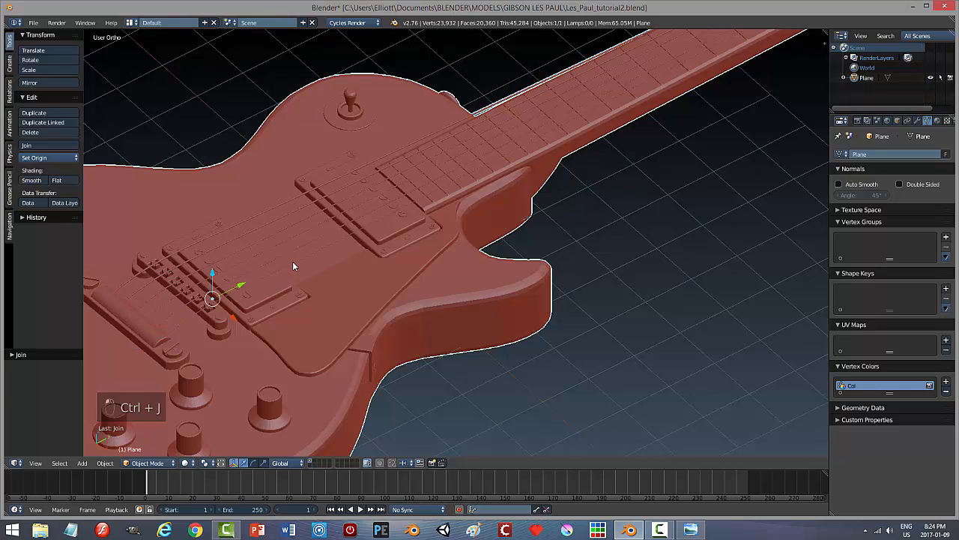
Deselect the joined guitar and save the file with the whole instrument in view.
middle_click_drag(294, 266, 500, 342)
key("a")
scroll(493, 320, "down", 1)
scroll(505, 330, "down", 2)
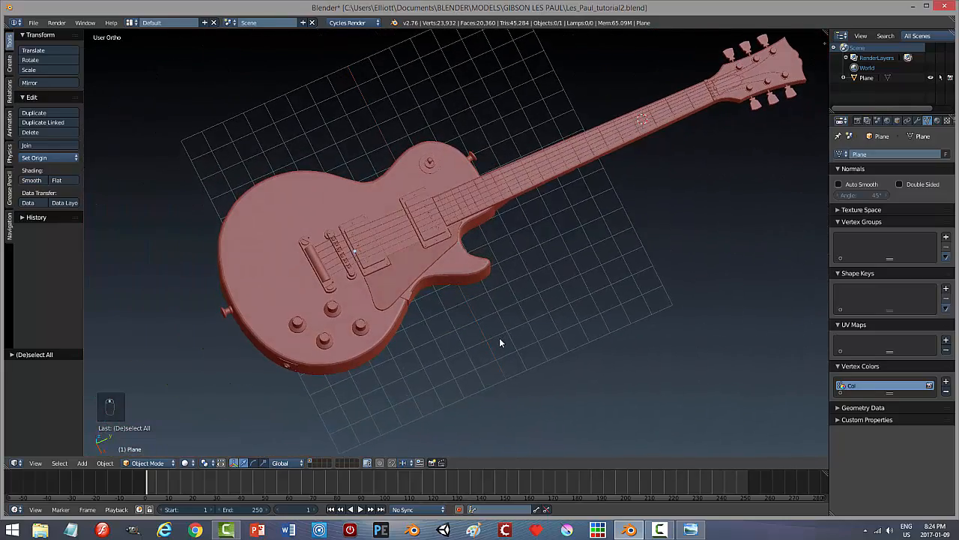
key("ctrl+s")
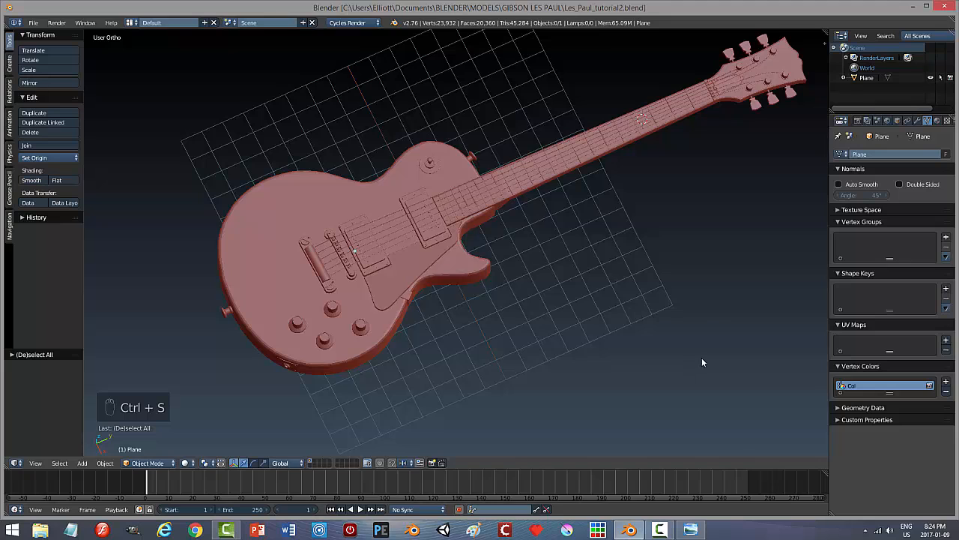
Try the silver metallic matcap on the guitar, and replace it with the gold metallic matcap to view the model.
key("n")
left_click(784, 367)
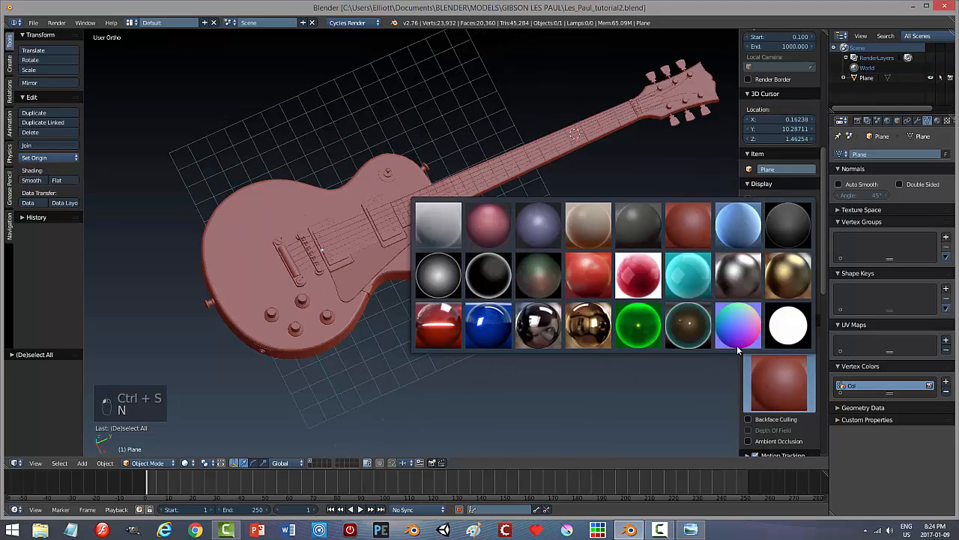
left_click(738, 275)
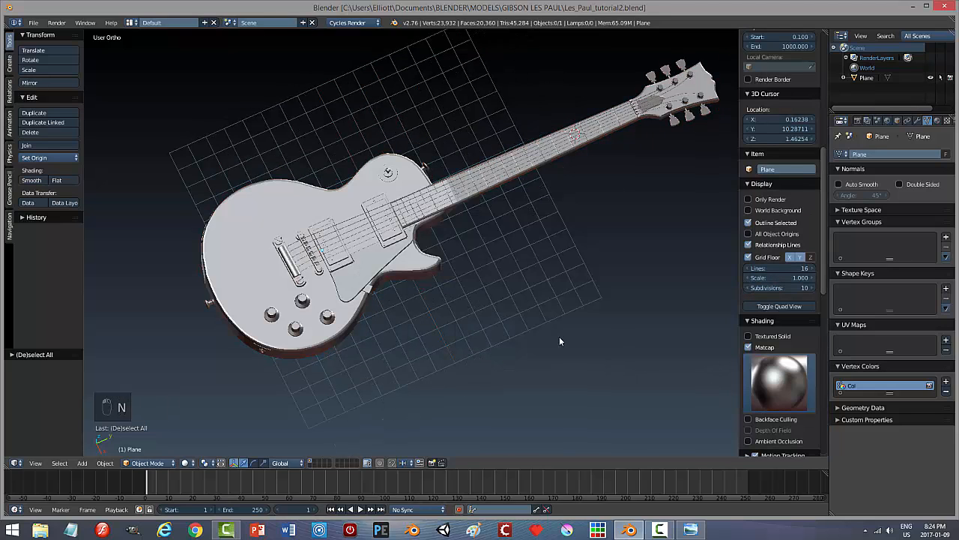
left_click(781, 376)
left_click(788, 279)
middle_click_drag(508, 358, 411, 307)
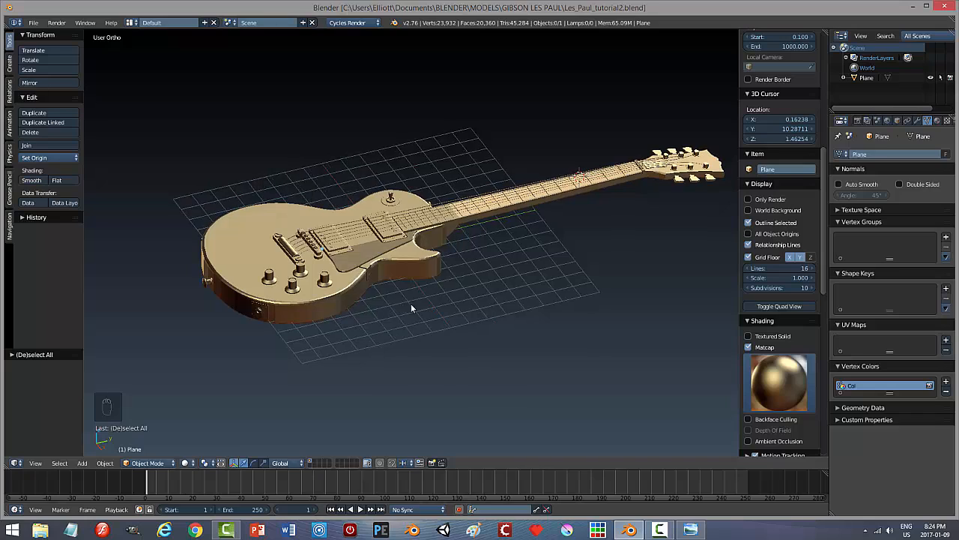